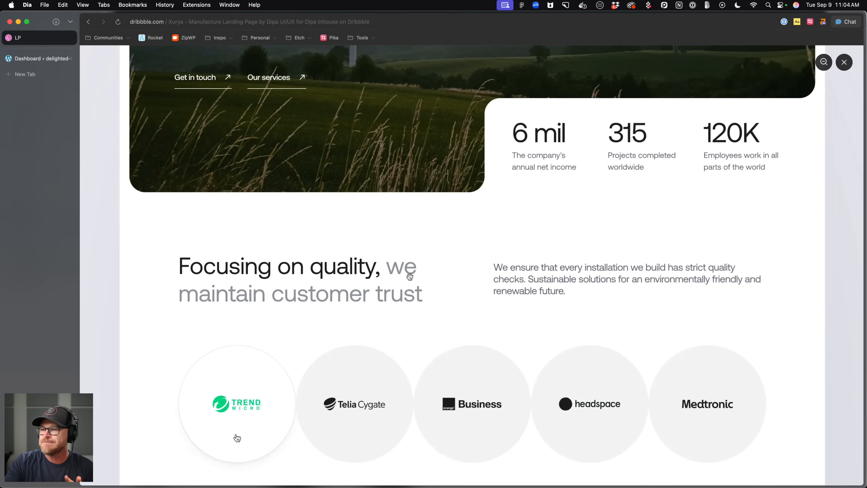
# Scroll through the Xurya landing page design on Dribbble to review its sections.
pyautogui.scroll(-12, 411, 277)
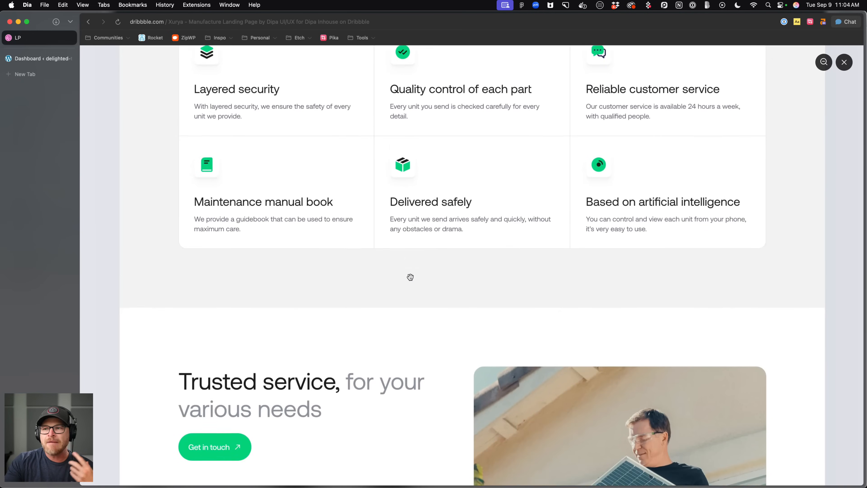
pyautogui.scroll(-12, 410, 277)
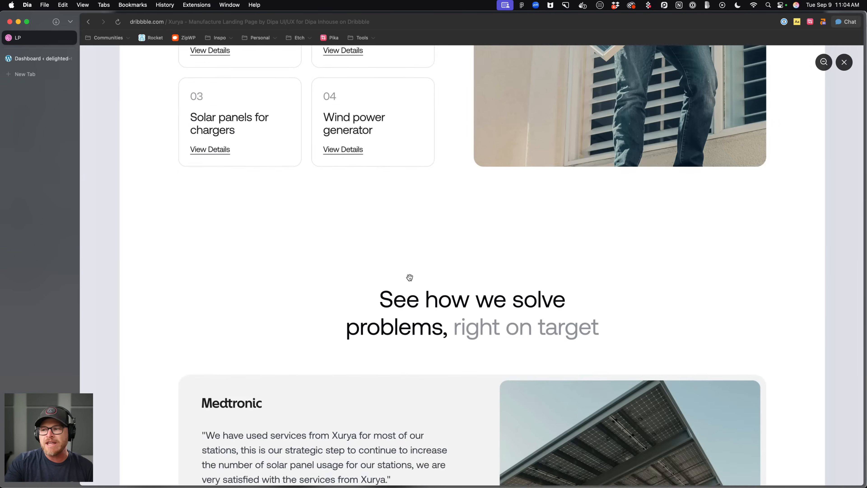
pyautogui.scroll(-5, 410, 278)
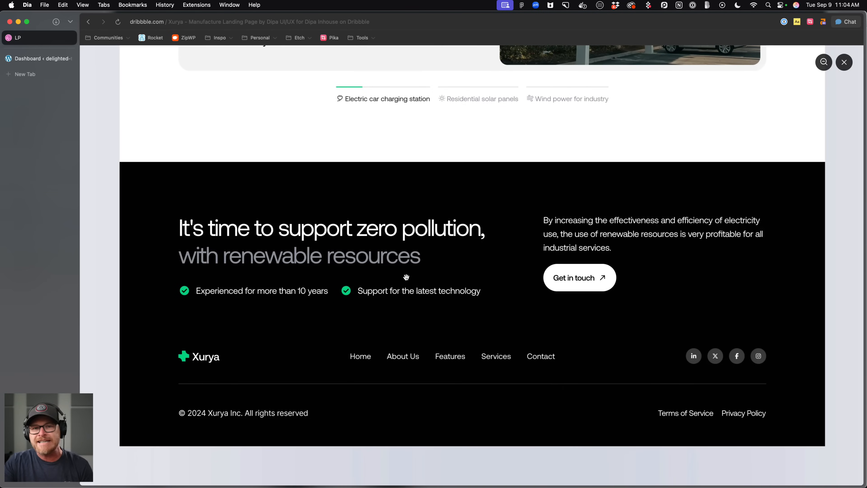
pyautogui.scroll(1, 406, 277)
pyautogui.scroll(20, 401, 276)
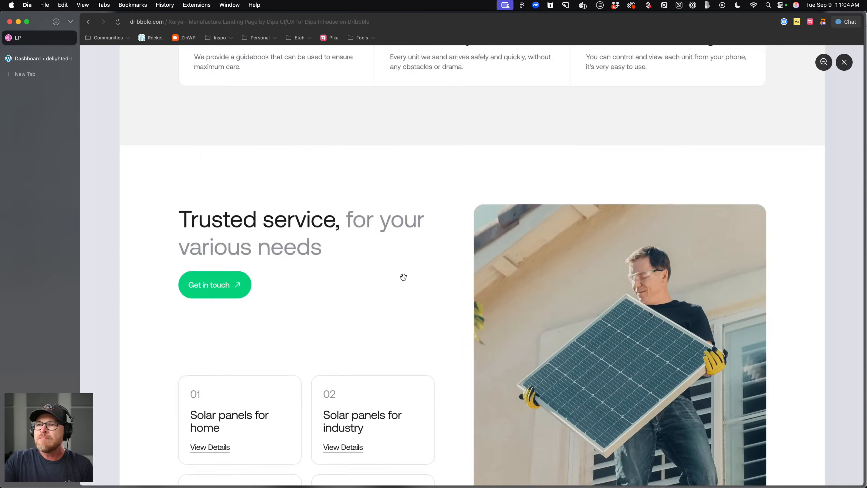
pyautogui.scroll(15, 401, 277)
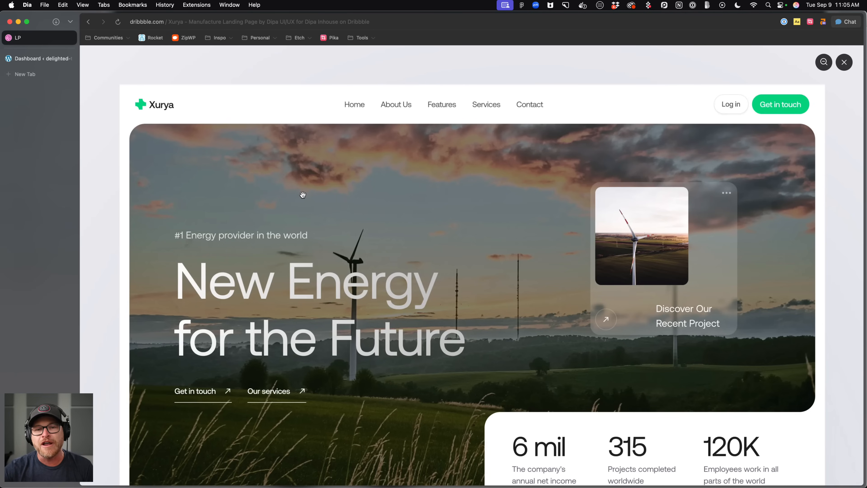
pyautogui.scroll(-3, 305, 243)
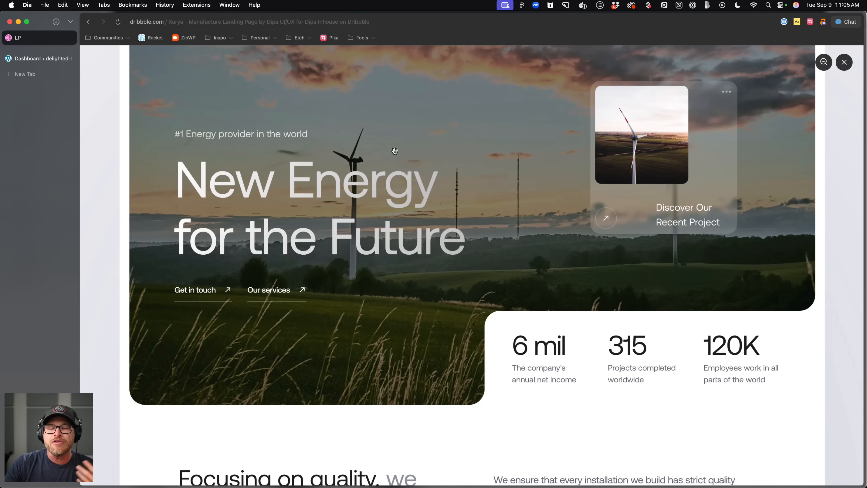
pyautogui.scroll(1, 396, 159)
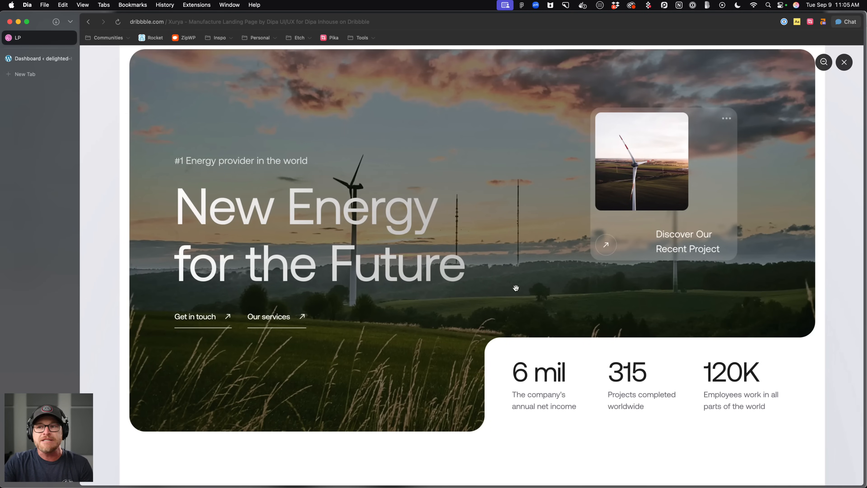
pyautogui.scroll(-2, 483, 225)
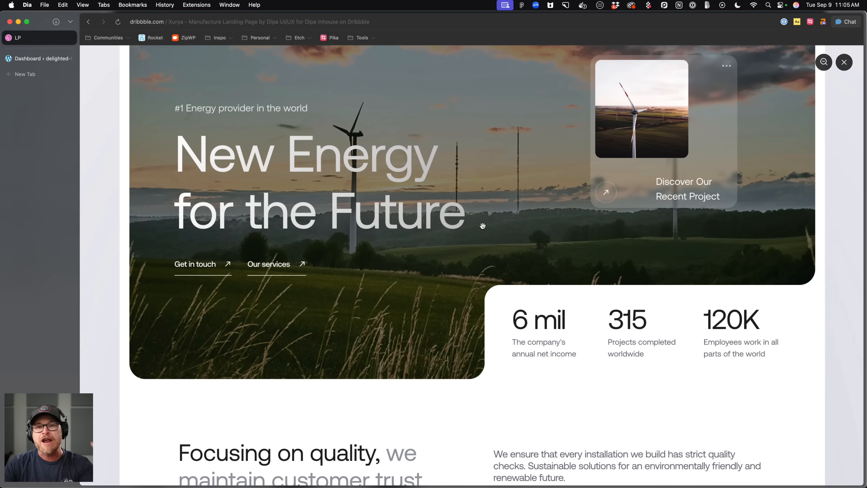
pyautogui.scroll(-20, 483, 225)
pyautogui.scroll(7, 481, 148)
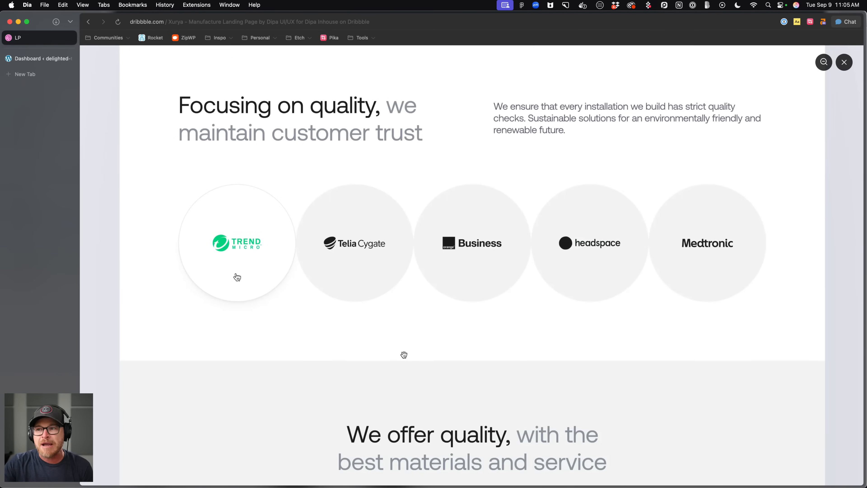
pyautogui.scroll(-9, 403, 354)
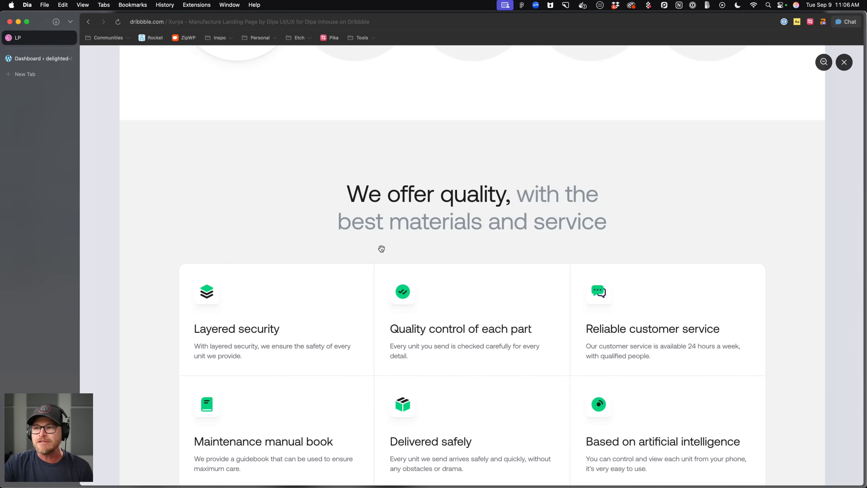
pyautogui.click(321, 229)
pyautogui.click(455, 210)
pyautogui.click(456, 210)
pyautogui.click(456, 210)
pyautogui.click(455, 210)
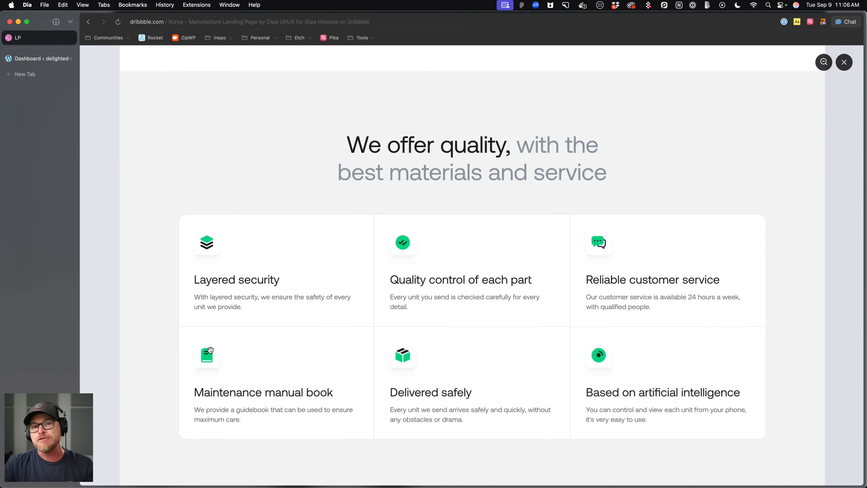
# Switch to the WordPress site's Etch editor tab and insert a section element with a container.
pyautogui.click(39, 58)
pyautogui.click(275, 54)
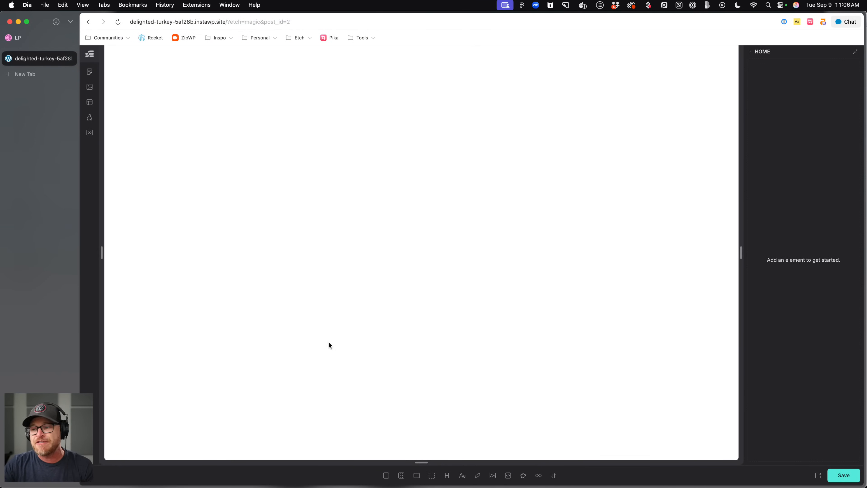
pyautogui.click(387, 477)
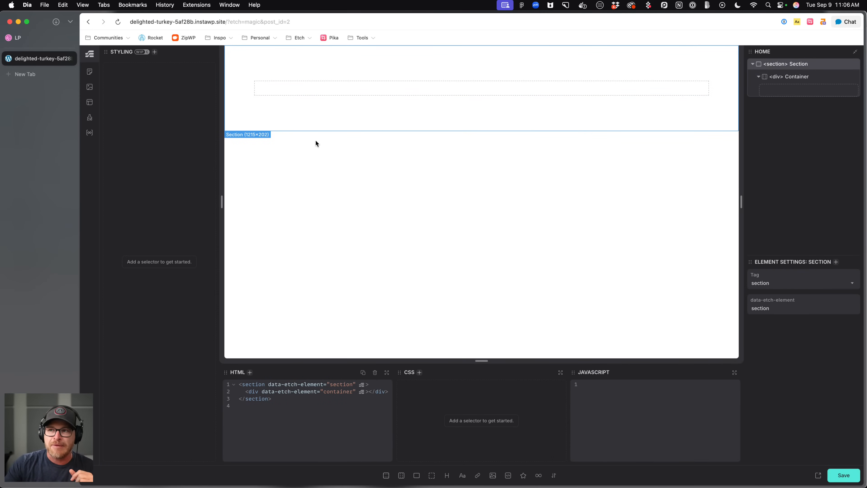
# Add a generated class selector to the section through the quick-add selector dialog.
pyautogui.press('super+period')
pyautogui.write('.id')
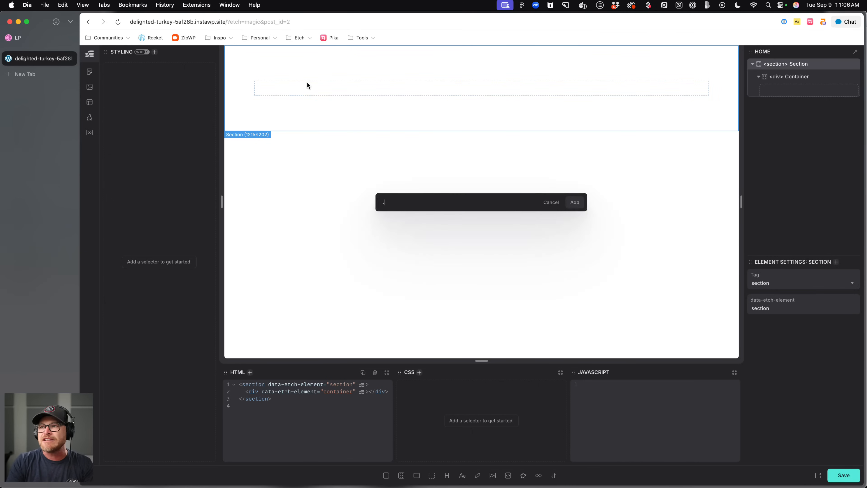
pyautogui.press('Return')
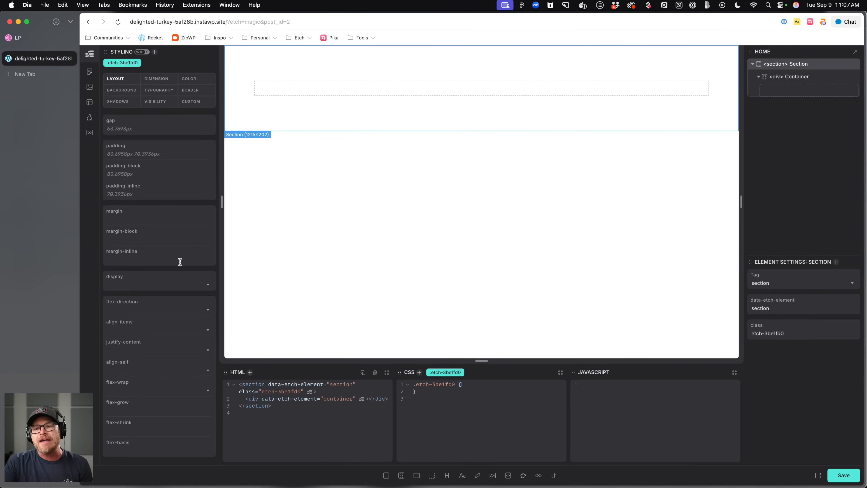
# Turn off the Style Inputs panel in the panel visibility settings.
pyautogui.click(91, 427)
pyautogui.scroll(5, 122, 415)
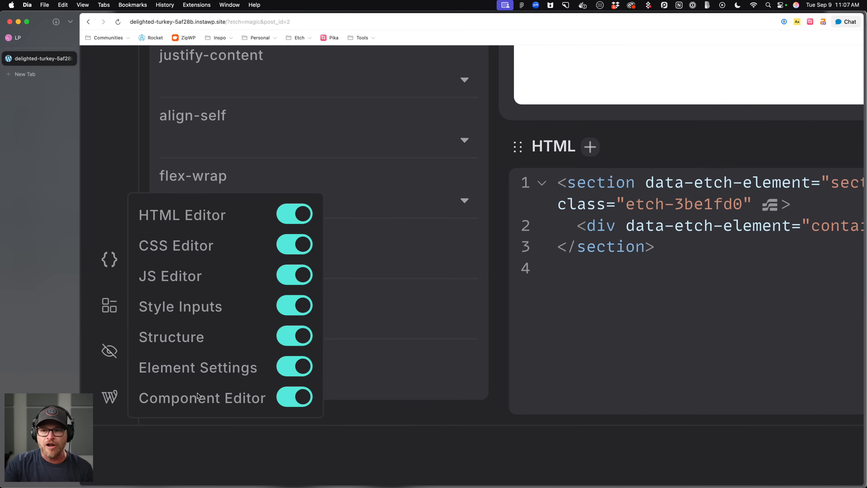
pyautogui.click(286, 307)
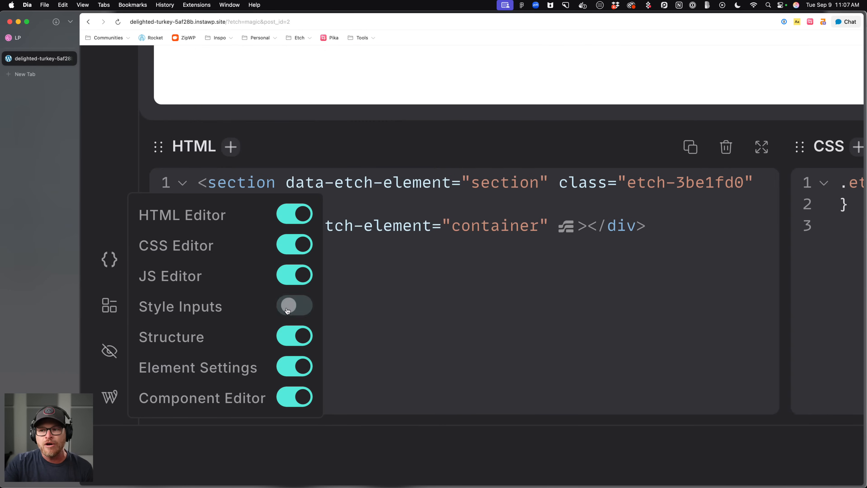
pyautogui.scroll(-5, 378, 307)
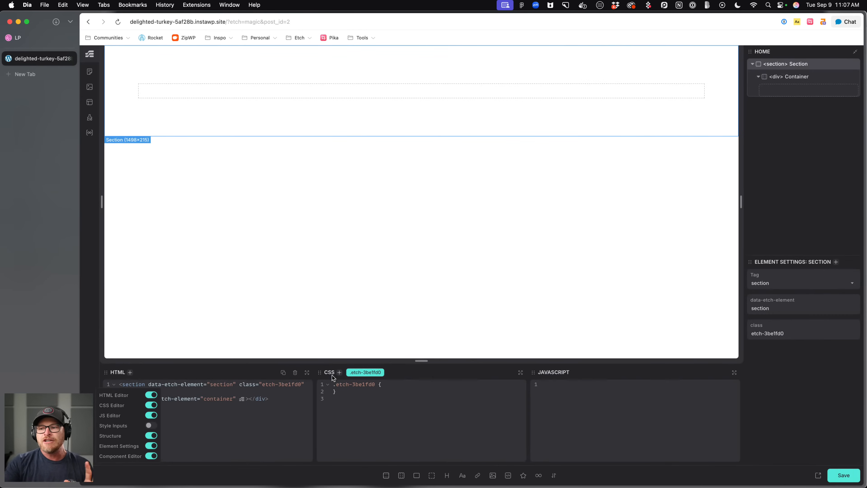
# Hide the JavaScript editor panel.
pyautogui.click(343, 417)
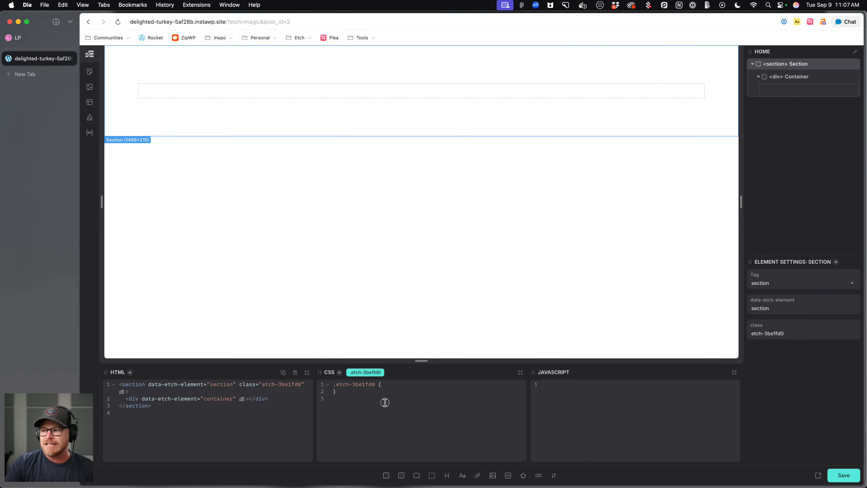
pyautogui.click(95, 426)
pyautogui.click(150, 415)
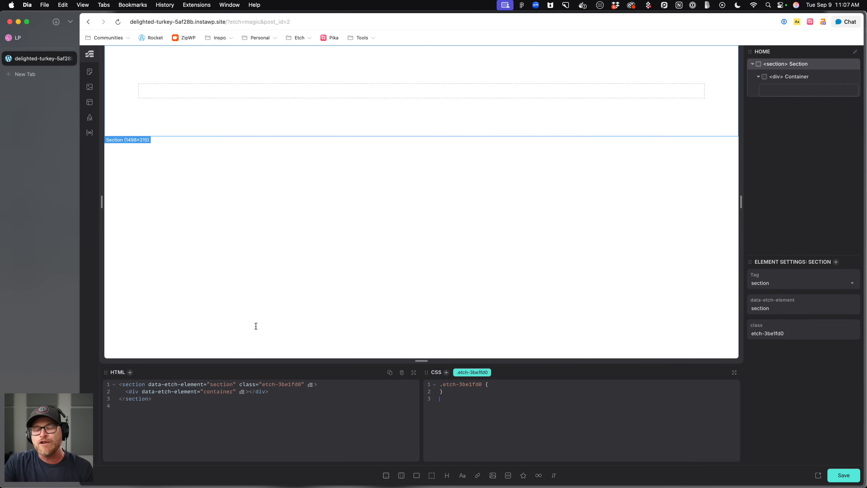
# Turn Style Inputs back on and hide the HTML and CSS editor panels.
pyautogui.click(92, 473)
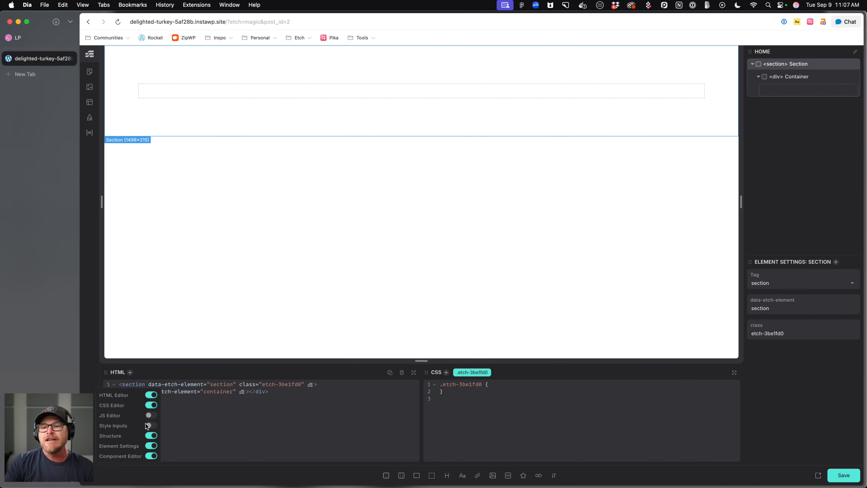
pyautogui.click(152, 426)
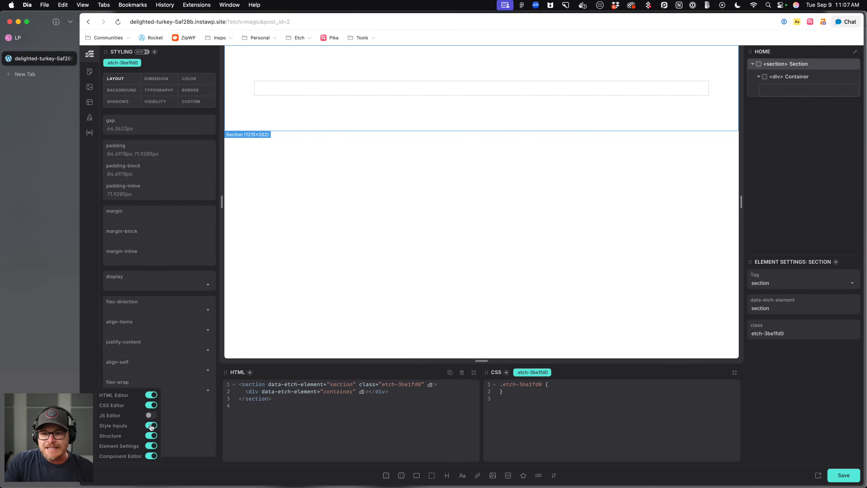
pyautogui.click(151, 406)
pyautogui.click(151, 395)
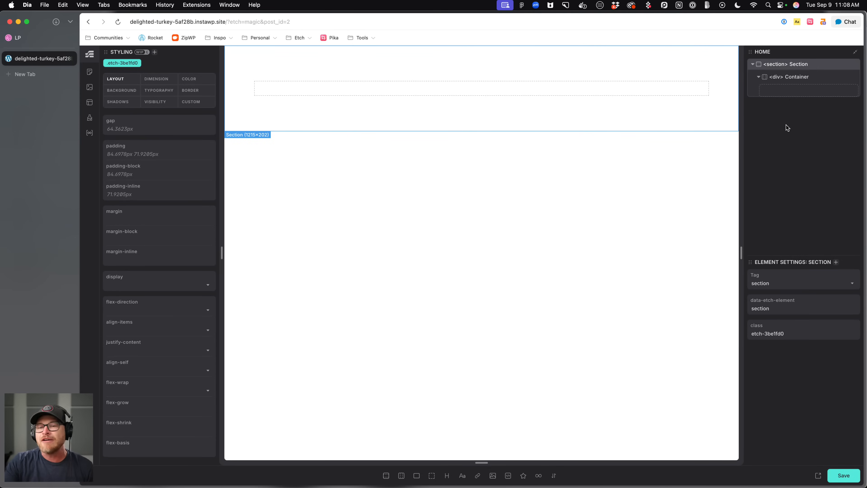
# Move the structure and styling panels between the two sidebars and back to their original sides.
pyautogui.moveTo(751, 51); pyautogui.dragTo(121, 85)
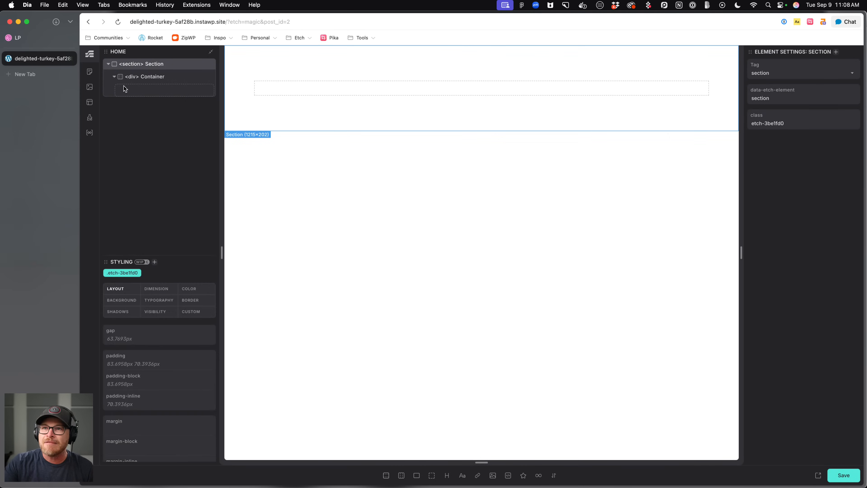
pyautogui.moveTo(107, 261); pyautogui.dragTo(771, 92)
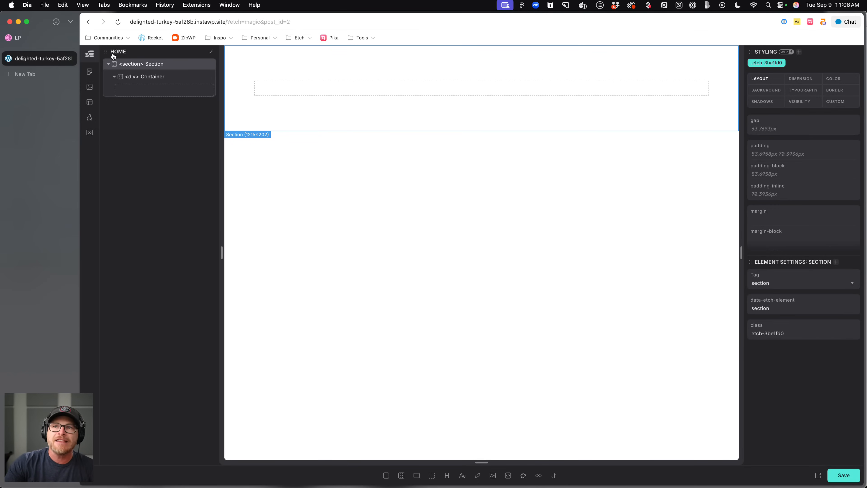
pyautogui.moveTo(106, 51); pyautogui.dragTo(761, 71)
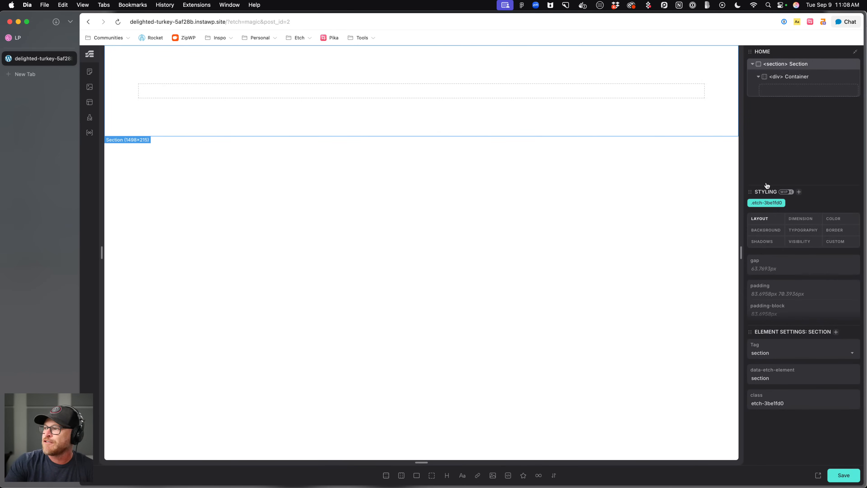
pyautogui.moveTo(750, 190); pyautogui.dragTo(114, 102)
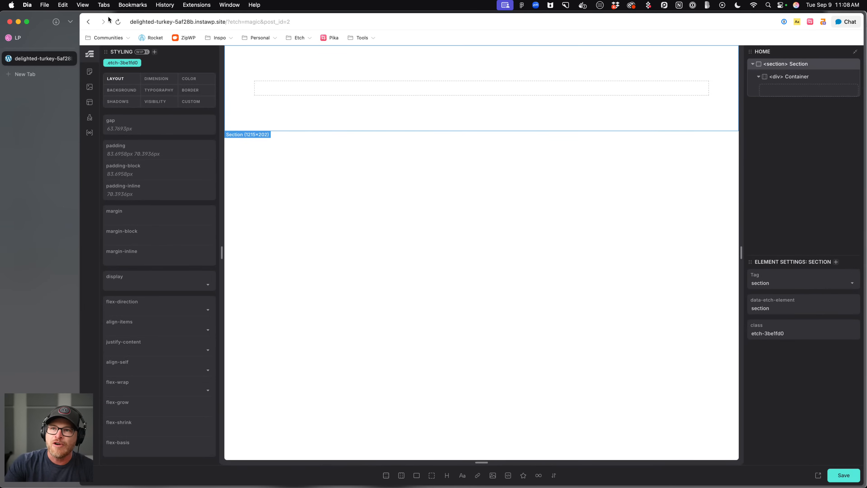
# Hide Style Inputs and show the HTML and CSS editor panels again.
pyautogui.click(96, 471)
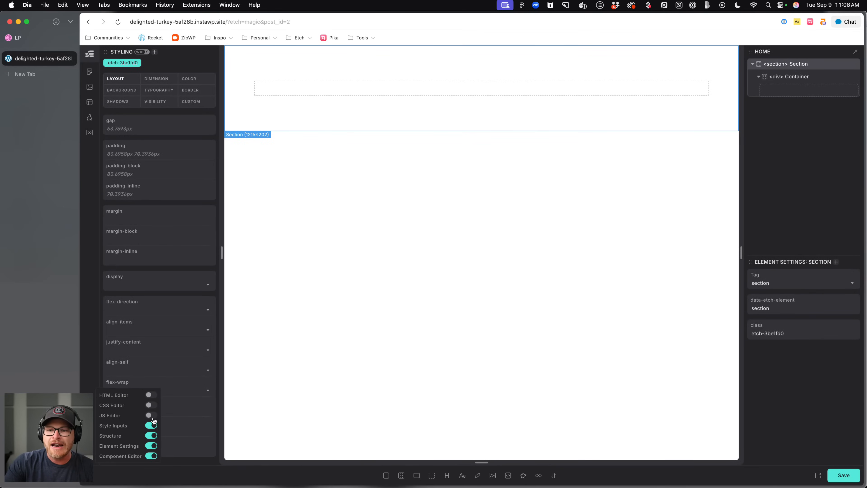
pyautogui.click(152, 426)
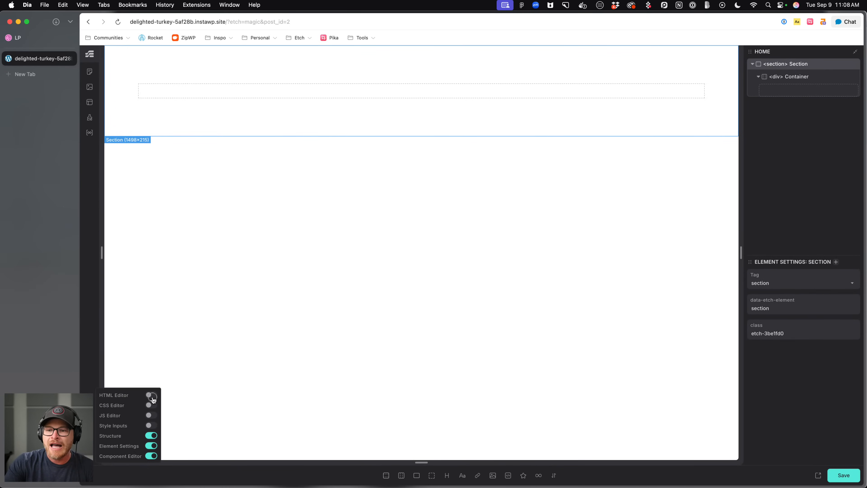
pyautogui.click(151, 395)
pyautogui.click(152, 405)
pyautogui.click(262, 446)
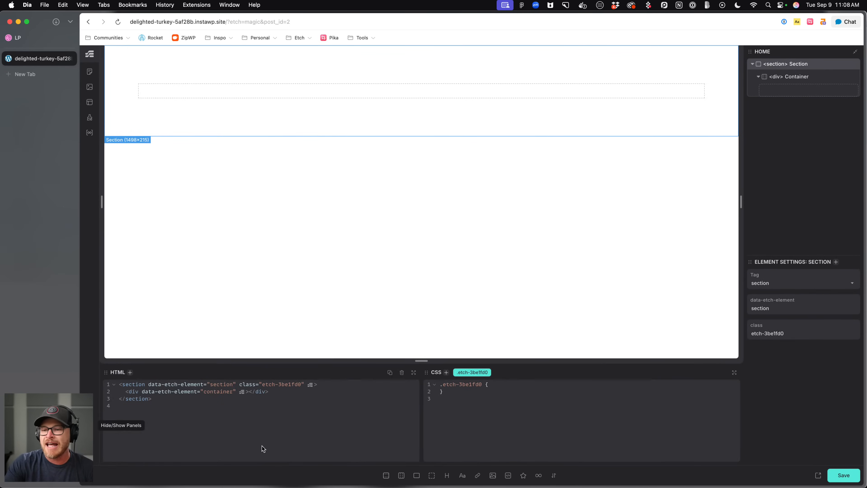
pyautogui.click(262, 444)
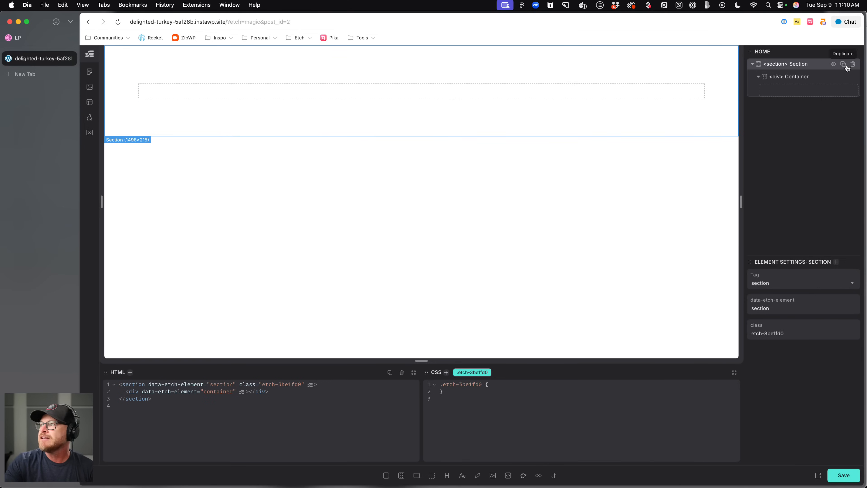
# Delete the section element from the structure panel.
pyautogui.click(845, 65)
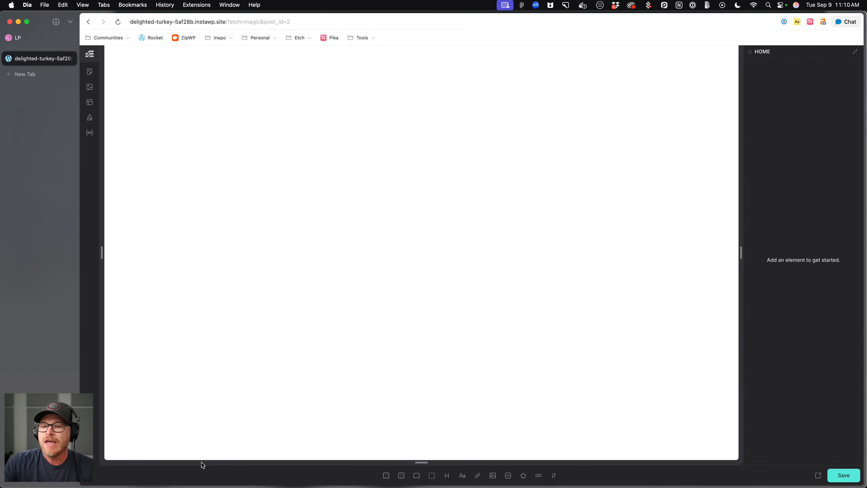
# Open the Automatic.css settings panel and move it as a floating window over the canvas.
pyautogui.click(91, 410)
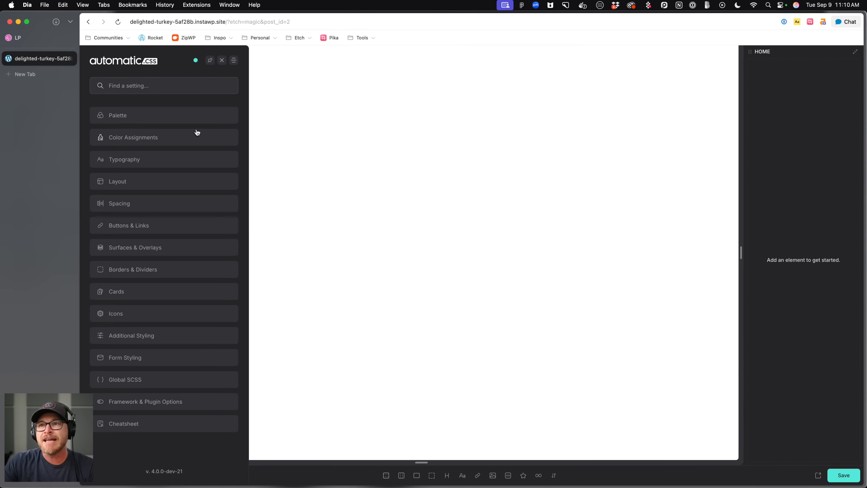
pyautogui.moveTo(138, 70); pyautogui.dragTo(352, 98)
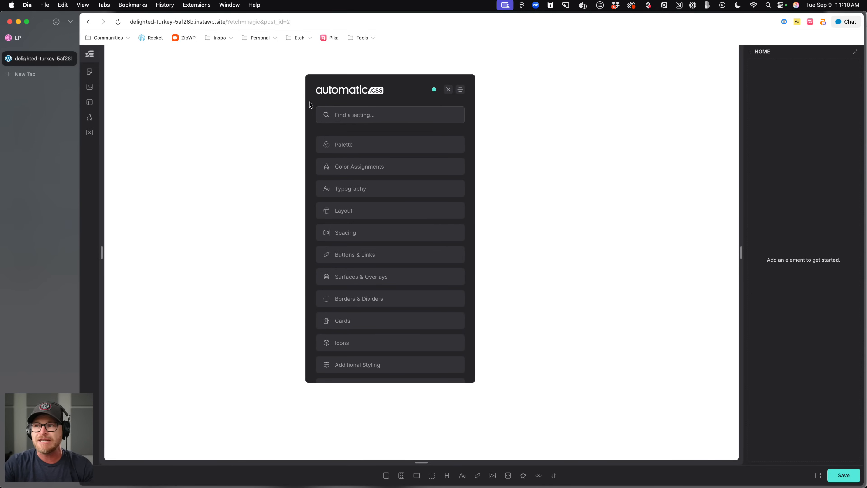
pyautogui.moveTo(357, 91); pyautogui.dragTo(252, 94)
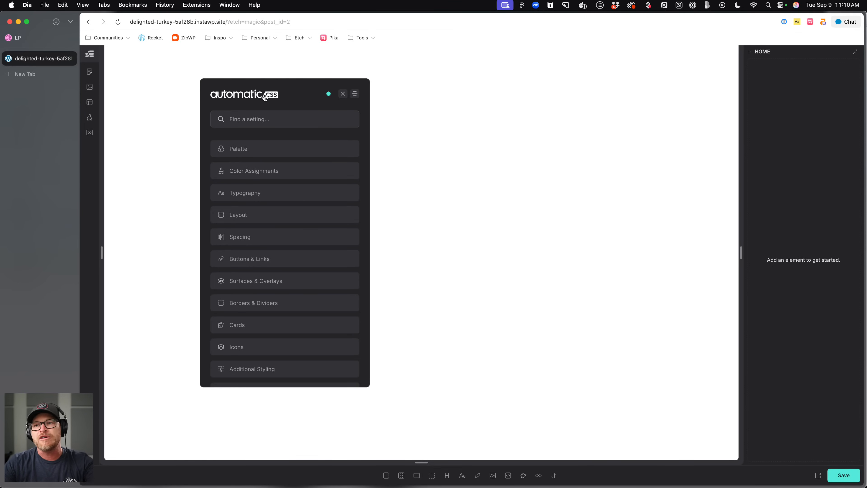
# Reposition the floating Automatic.css settings panel and then close it.
pyautogui.moveTo(256, 95); pyautogui.dragTo(259, 102)
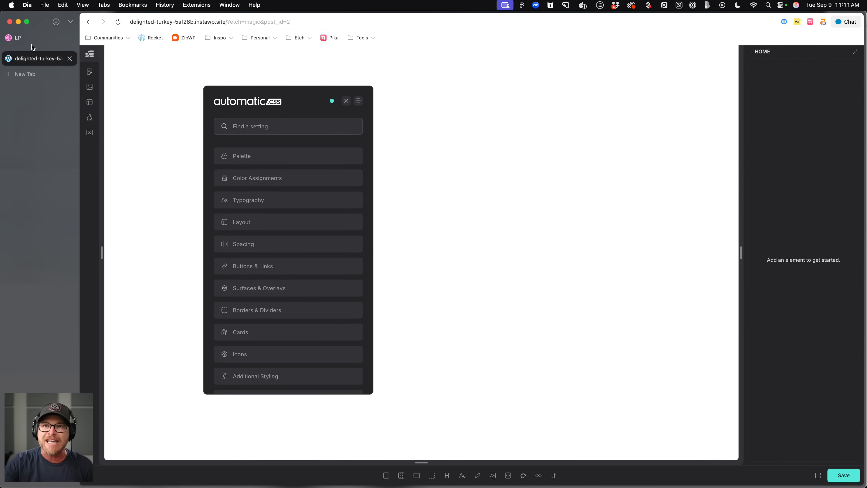
pyautogui.click(34, 37)
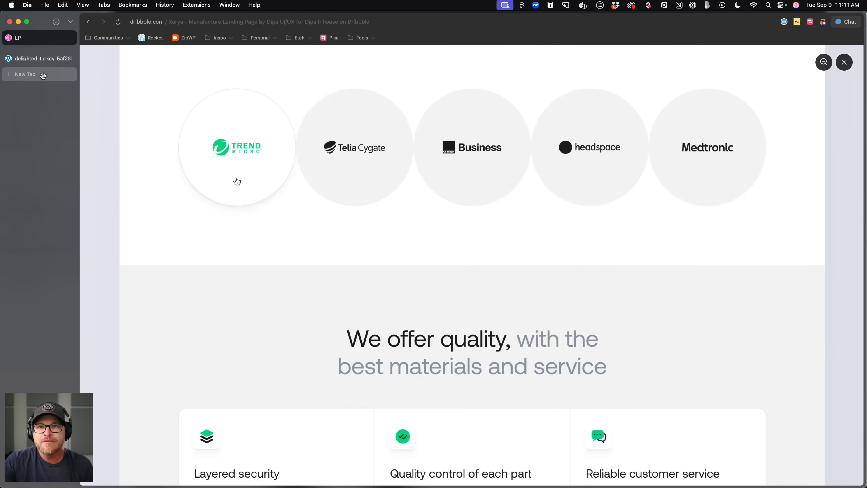
pyautogui.click(49, 64)
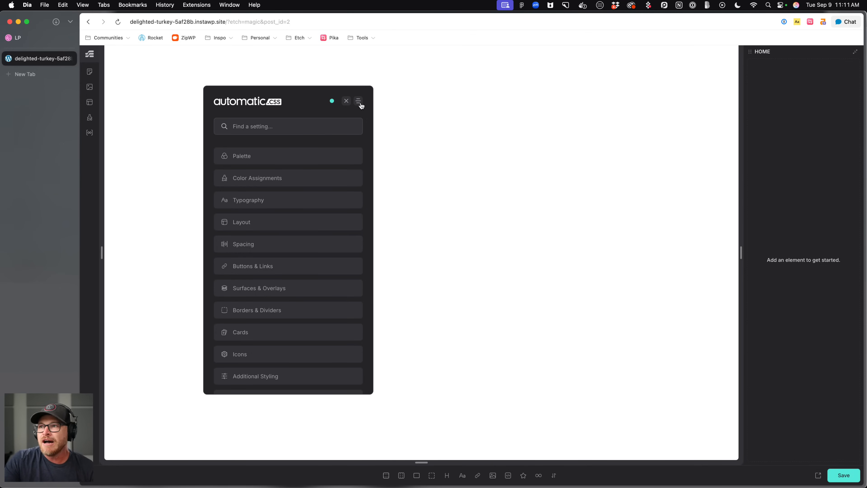
pyautogui.click(349, 102)
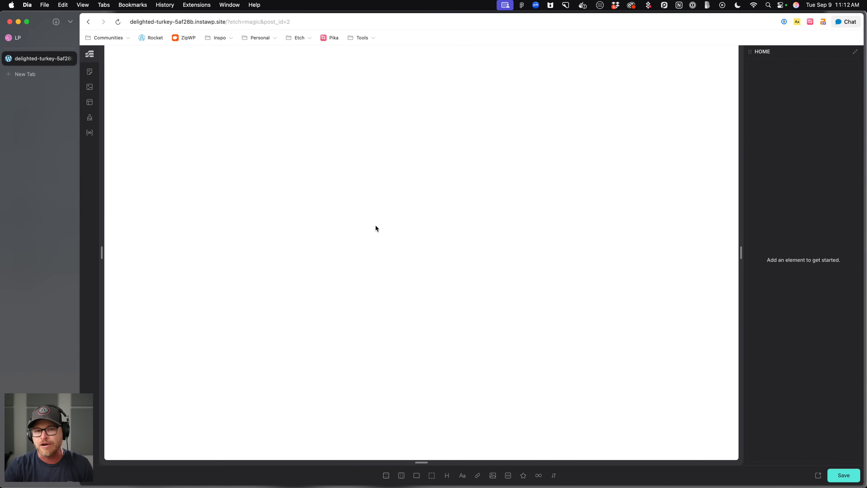
# Switch to the Dribbble tab and scroll through the Xurya landing page design to study its sections.
pyautogui.click(42, 35)
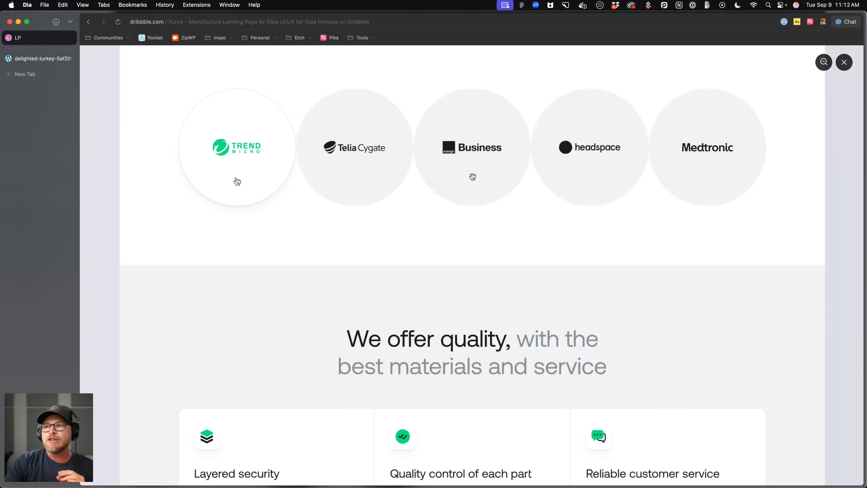
pyautogui.scroll(15, 471, 189)
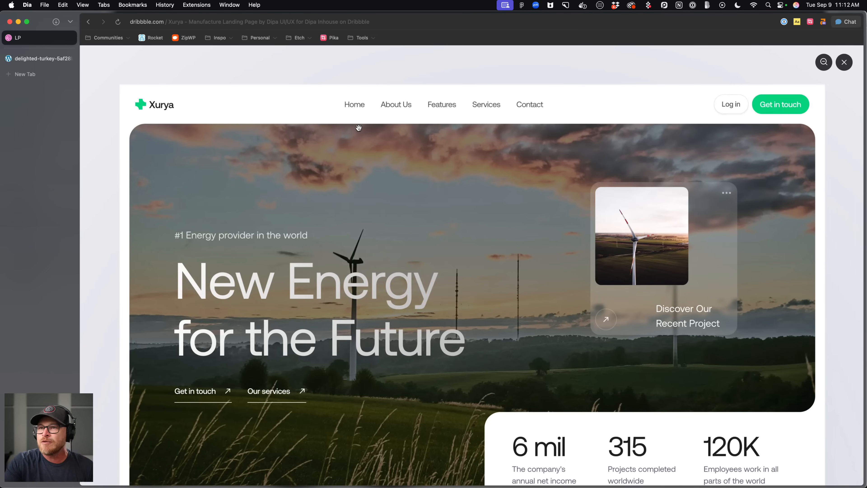
pyautogui.scroll(-15, 620, 194)
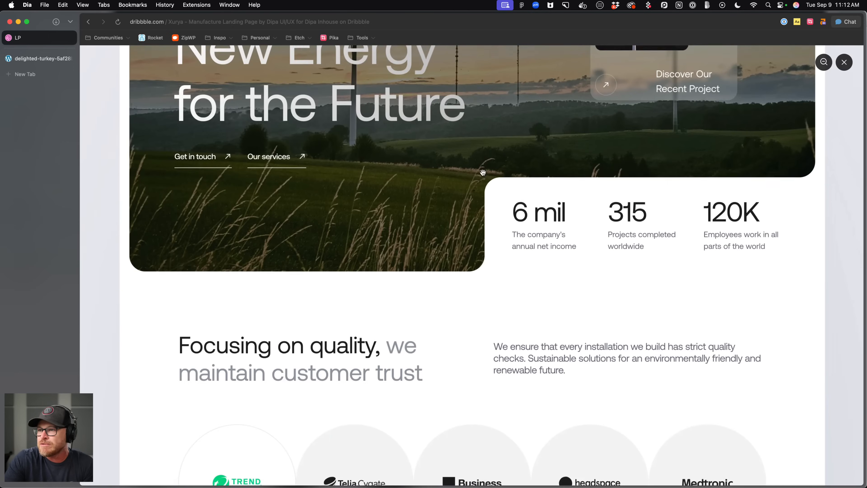
pyautogui.scroll(-20, 620, 194)
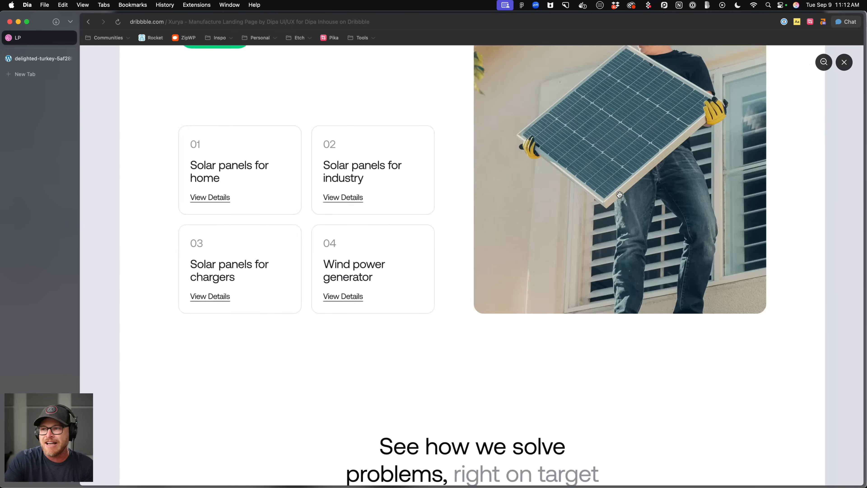
pyautogui.scroll(15, 619, 194)
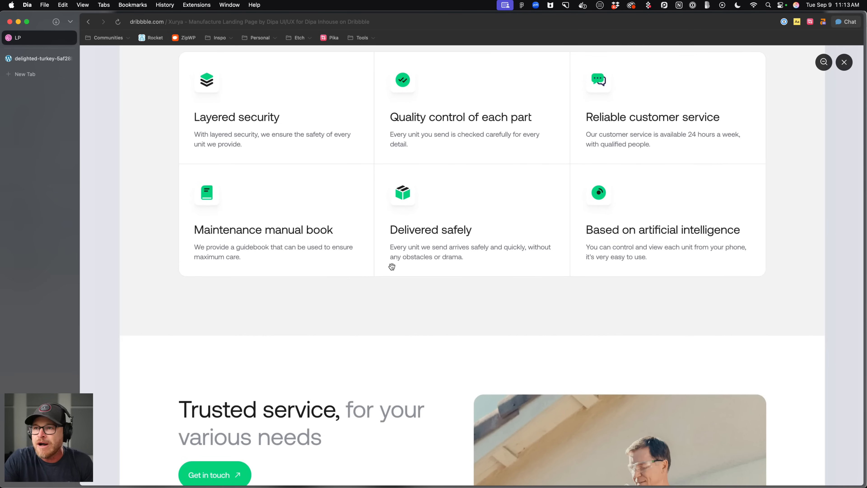
pyautogui.scroll(15, 392, 266)
pyautogui.scroll(-15, 392, 265)
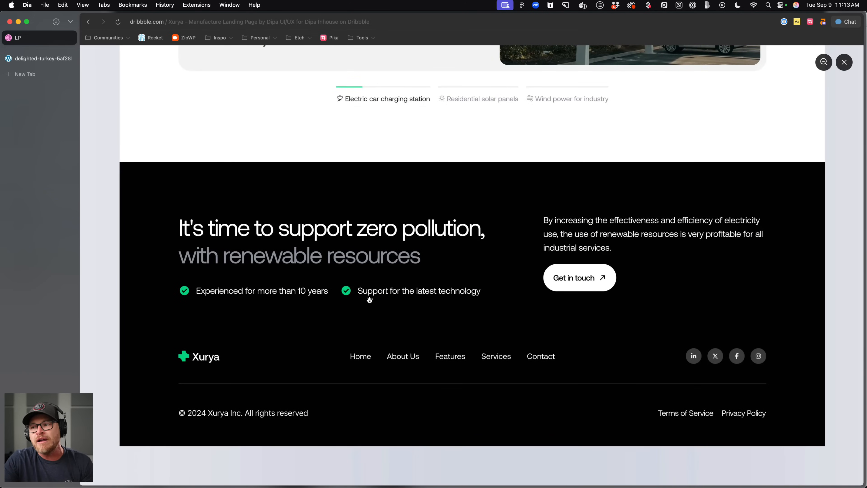
pyautogui.scroll(10, 402, 356)
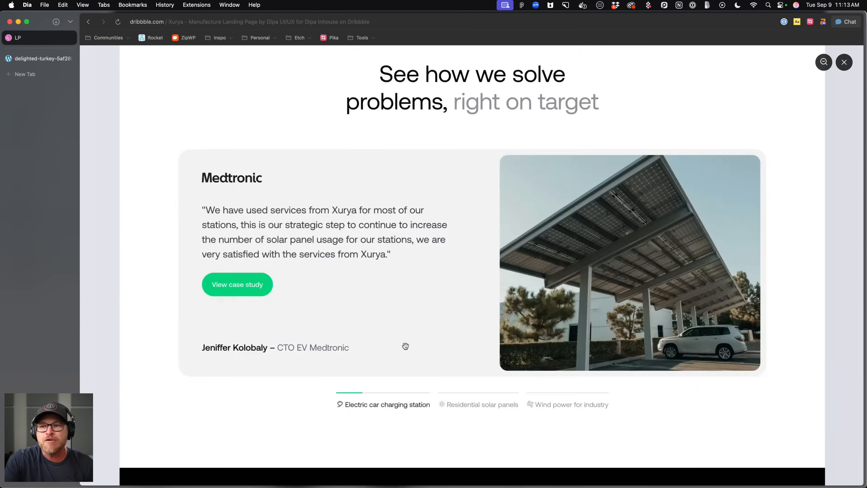
pyautogui.scroll(5, 422, 116)
pyautogui.scroll(10, 424, 161)
pyautogui.scroll(-5, 425, 160)
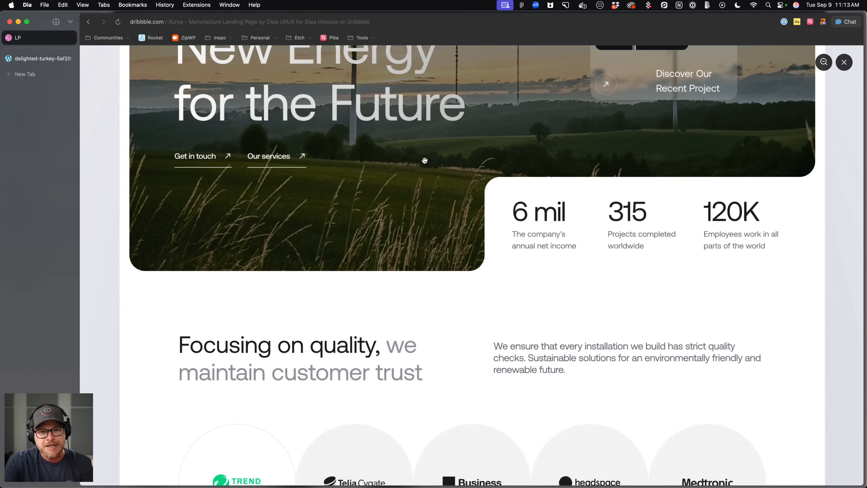
pyautogui.scroll(-10, 423, 163)
pyautogui.scroll(-8, 423, 164)
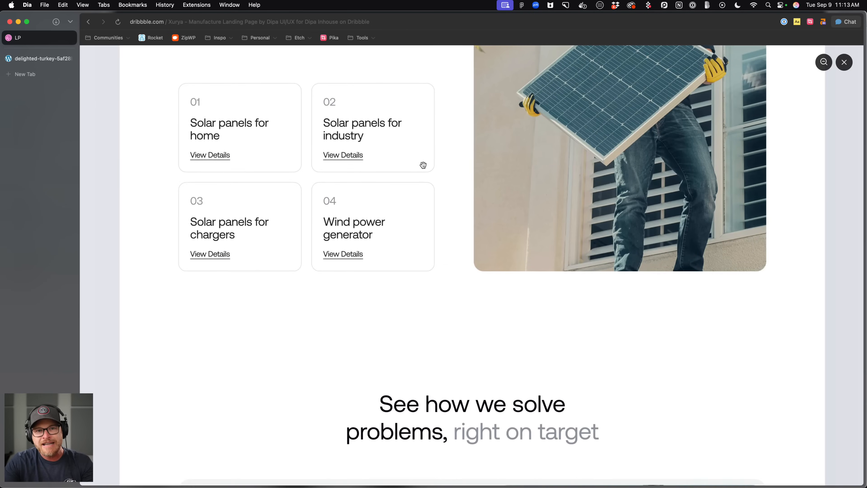
pyautogui.scroll(10, 423, 165)
pyautogui.scroll(4, 423, 165)
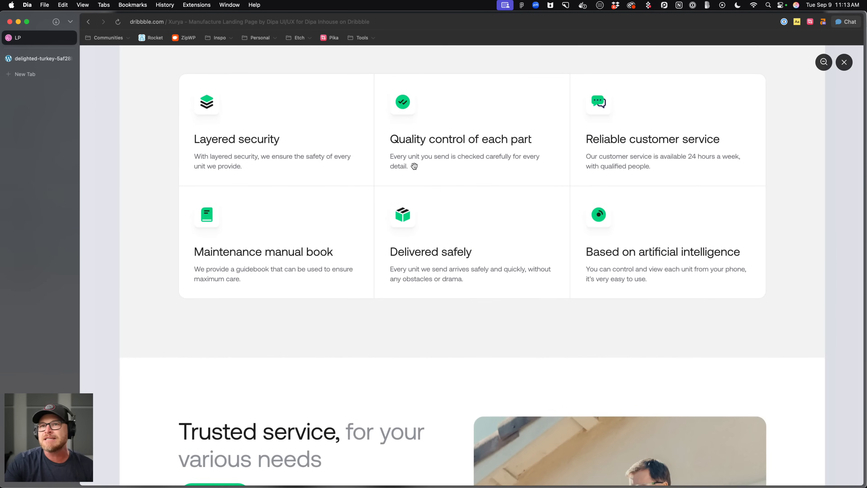
pyautogui.click(196, 170)
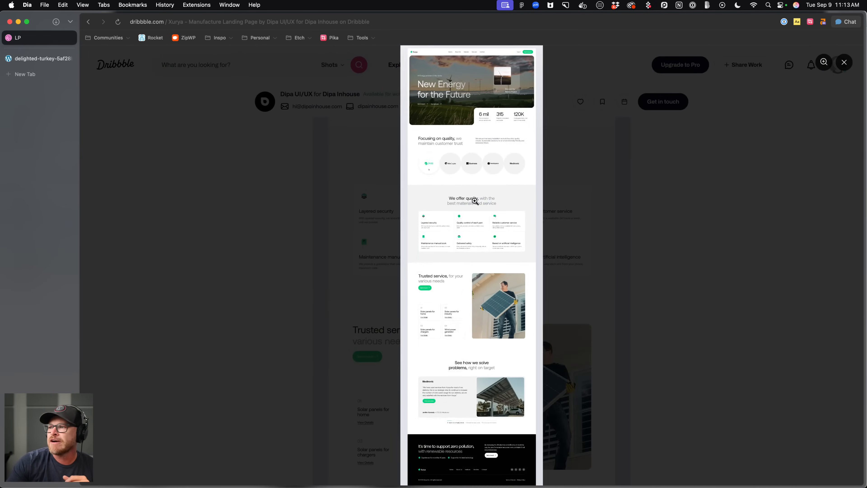
pyautogui.click(476, 201)
pyautogui.scroll(10, 271, 168)
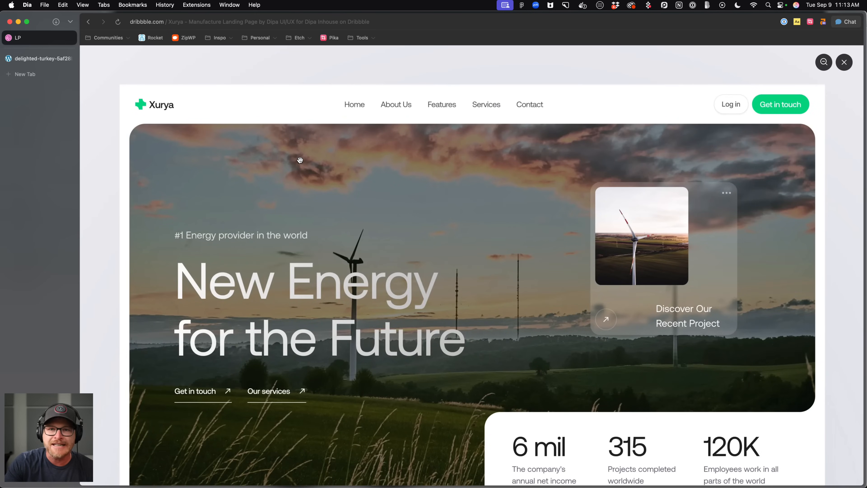
pyautogui.scroll(-3, 300, 161)
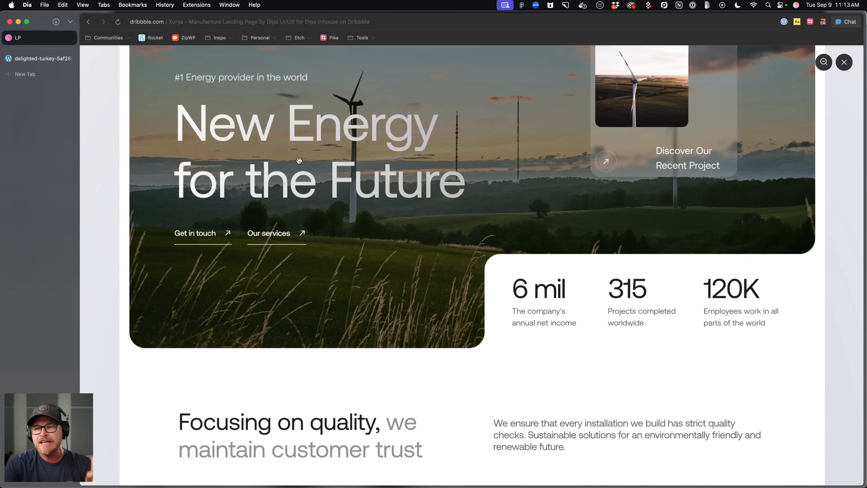
pyautogui.scroll(3, 397, 228)
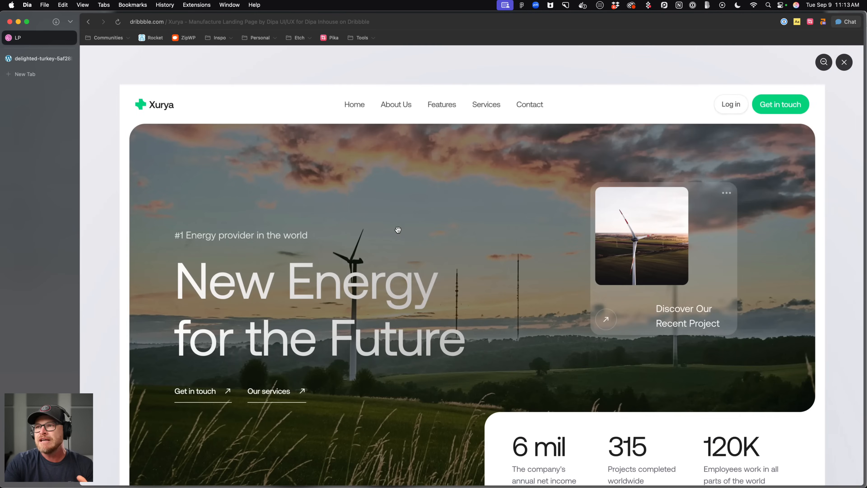
pyautogui.scroll(-3, 397, 227)
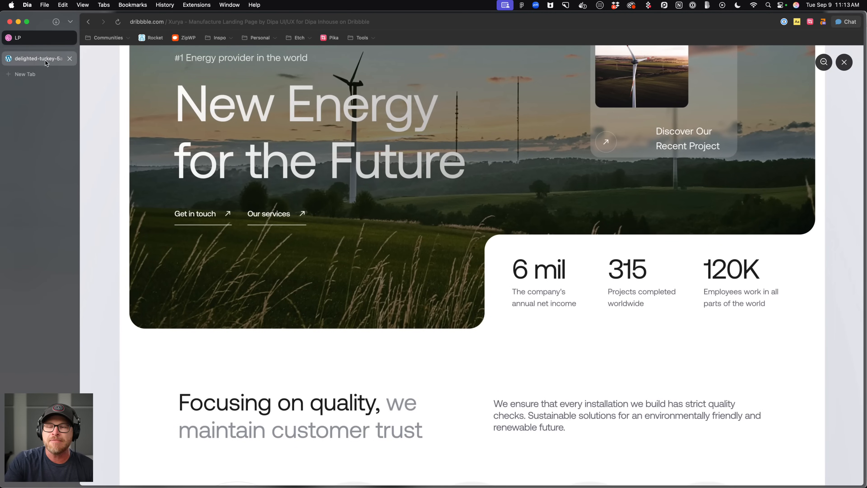
pyautogui.scroll(3, 338, 172)
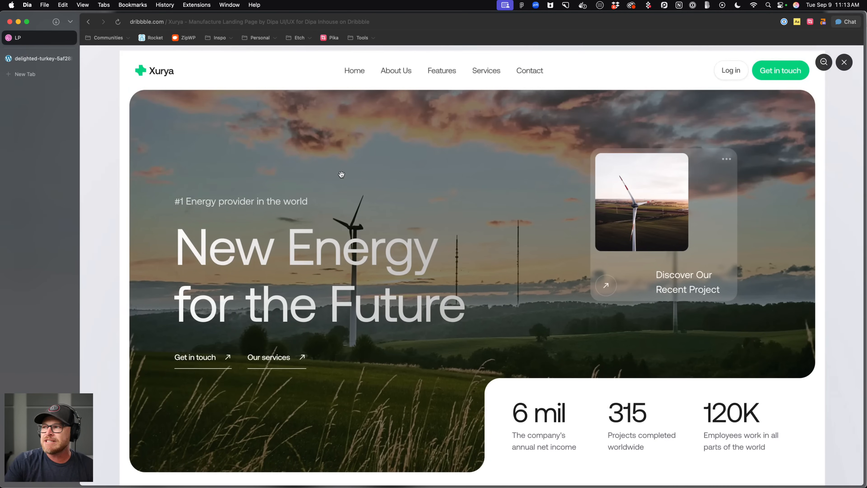
pyautogui.scroll(-1, 342, 175)
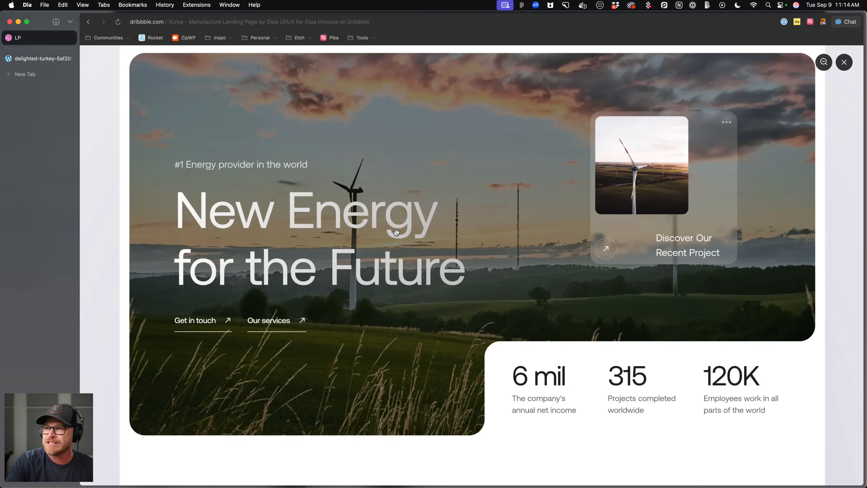
pyautogui.click(38, 42)
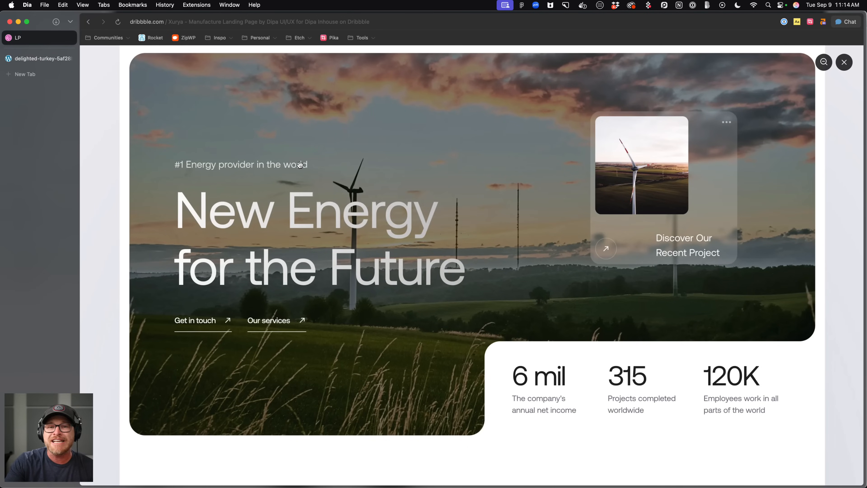
pyautogui.scroll(-7, 301, 165)
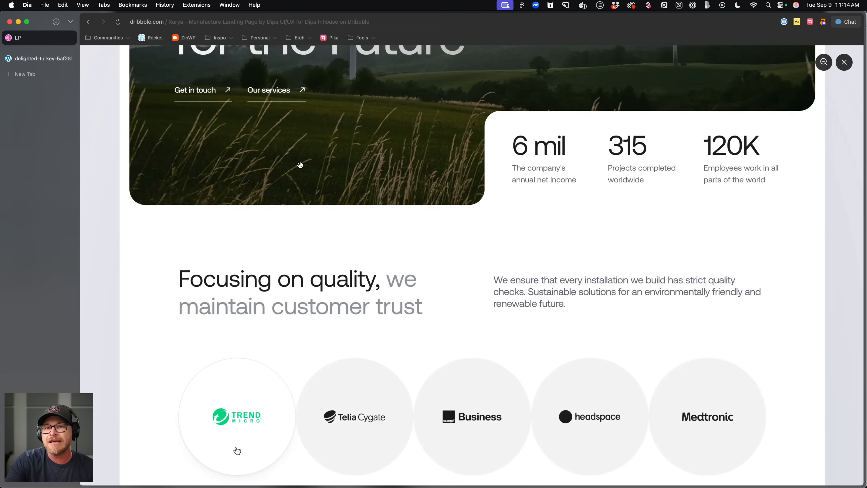
pyautogui.scroll(5, 300, 164)
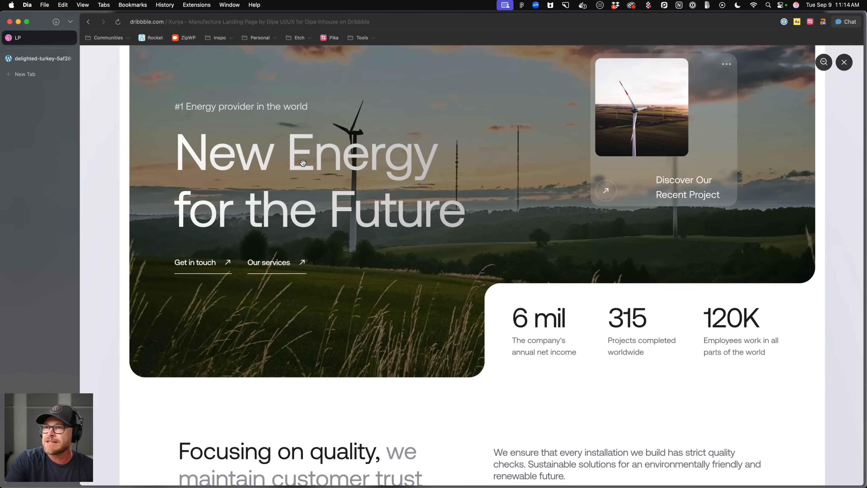
pyautogui.scroll(-4, 363, 188)
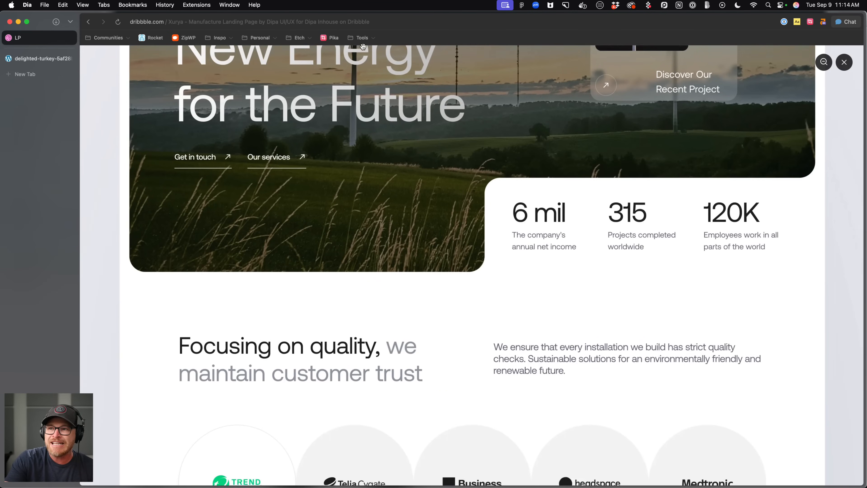
pyautogui.scroll(-5, 435, 241)
pyautogui.scroll(-2, 435, 241)
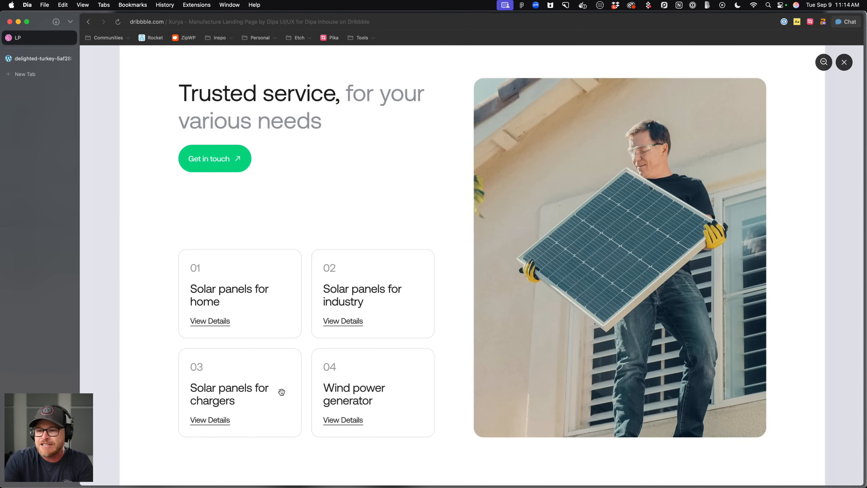
pyautogui.scroll(-10, 434, 290)
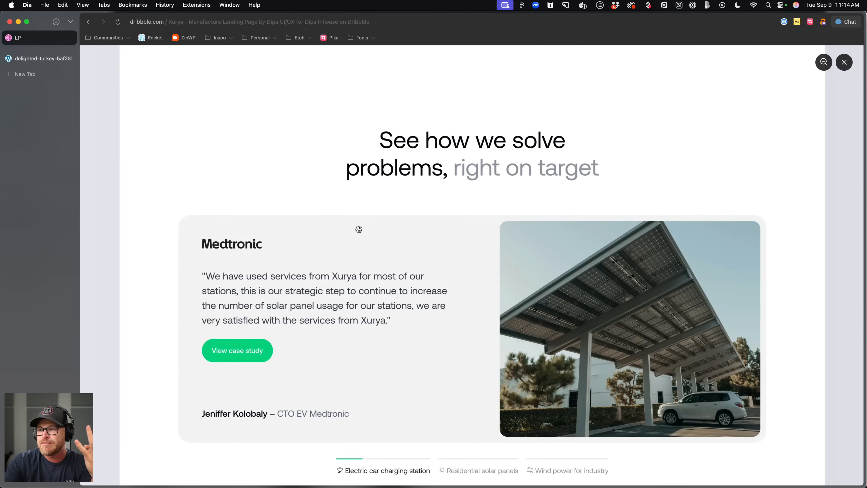
pyautogui.scroll(-5, 391, 207)
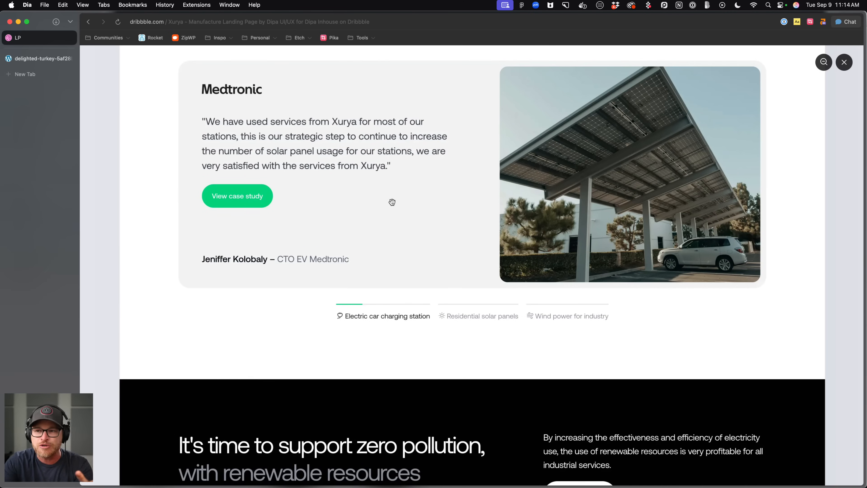
pyautogui.scroll(-6, 391, 205)
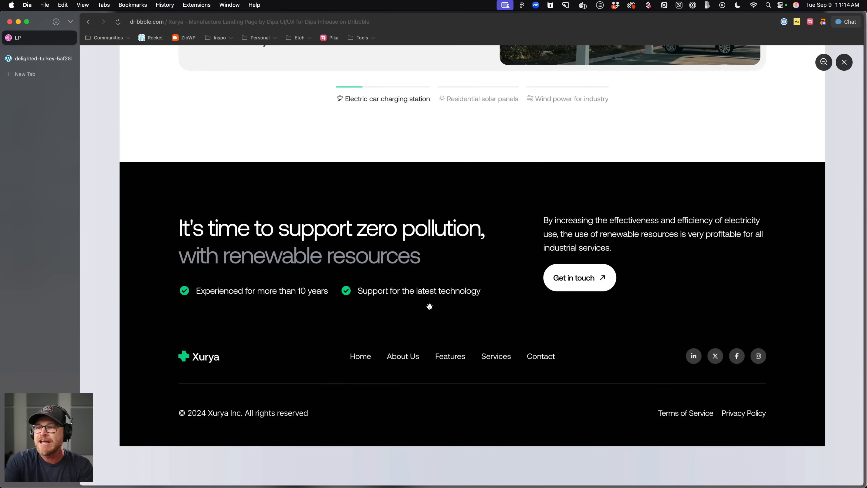
pyautogui.scroll(20, 346, 284)
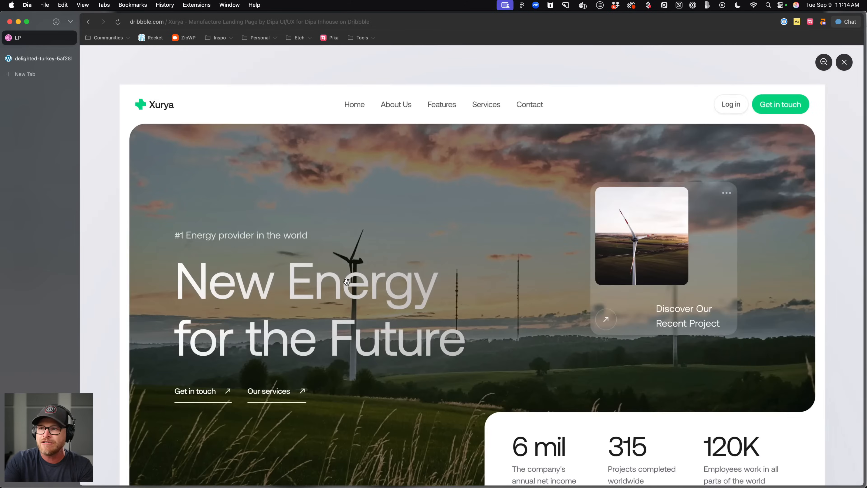
# Return to the Etch editor and add five sections, each with a container, to the page.
pyautogui.click(38, 58)
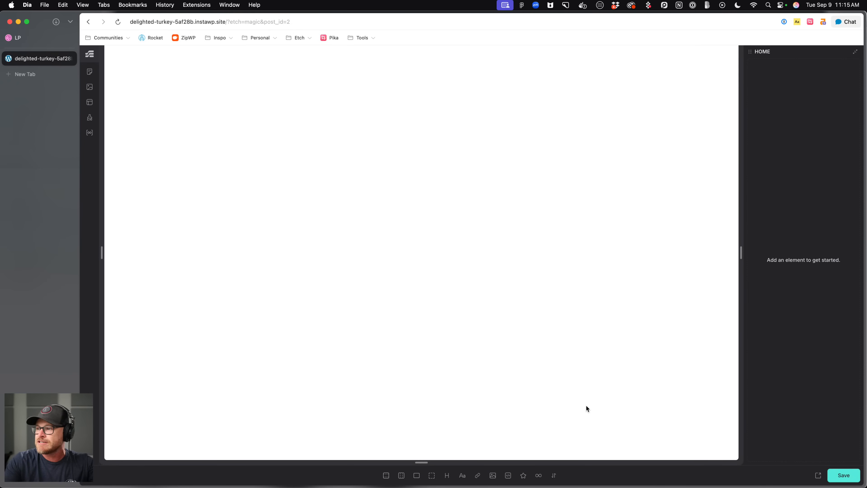
pyautogui.click(386, 478)
pyautogui.click(386, 478)
pyautogui.click(385, 479)
pyautogui.click(385, 479)
pyautogui.click(384, 478)
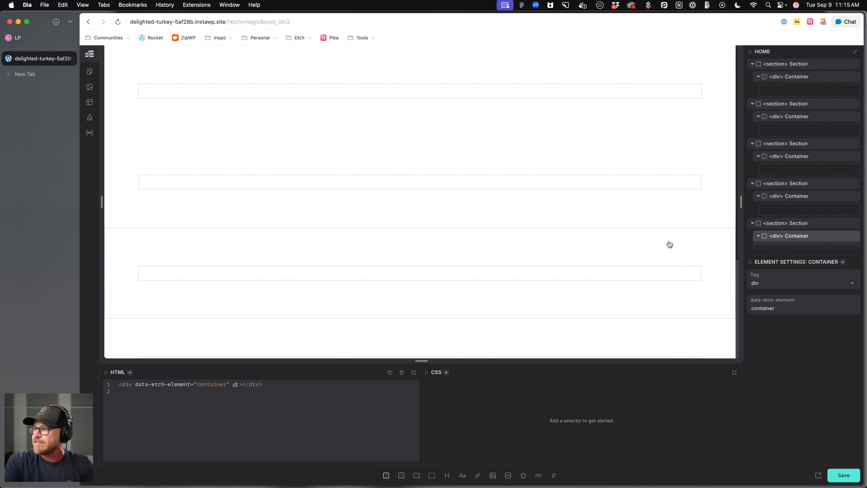
# Rename the first section as Main Hero.
pyautogui.doubleClick(803, 64)
pyautogui.write('Ma')
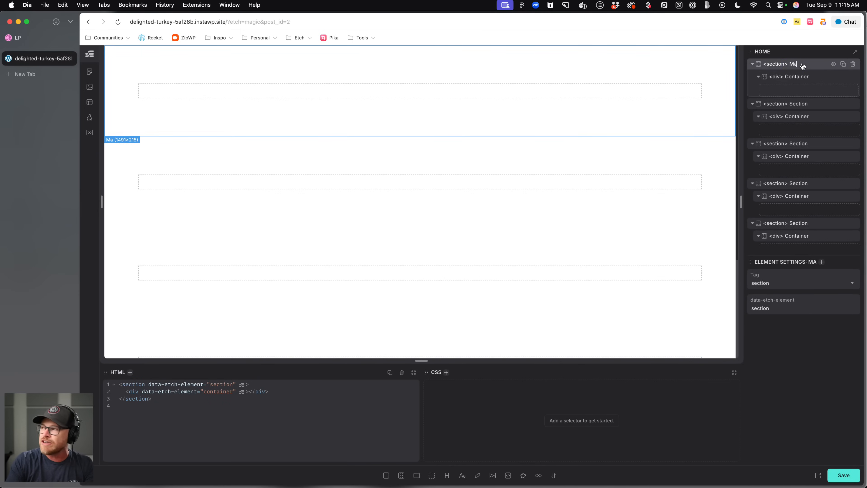
pyautogui.write('in Hero')
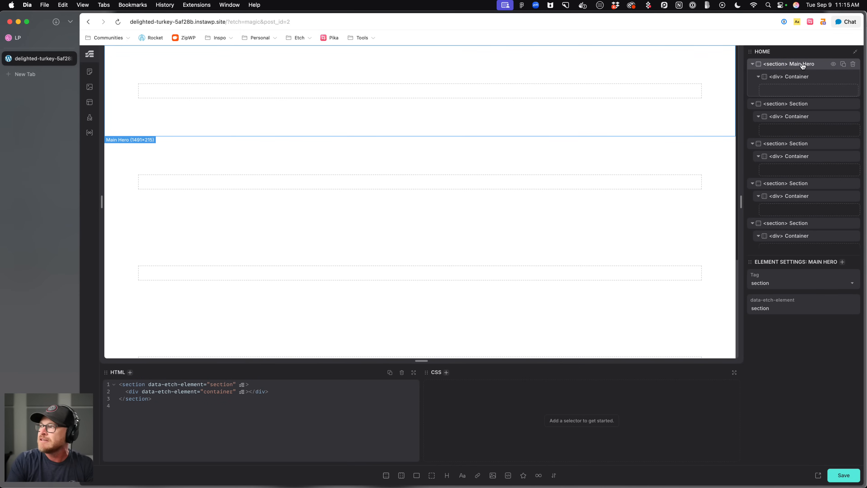
# Rename the second section as Partners.
pyautogui.click(801, 105)
pyautogui.doubleClick(801, 104)
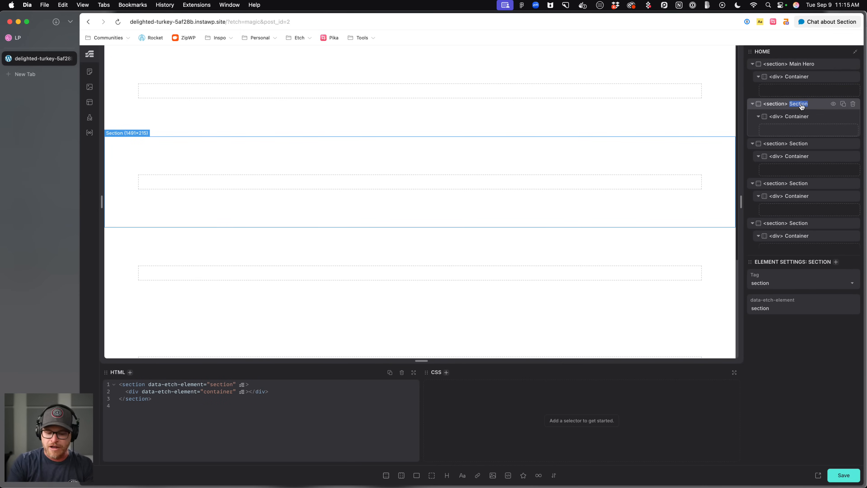
pyautogui.write('Partners')
pyautogui.press('Return')
# Rename the third section as Features.
pyautogui.doubleClick(796, 144)
pyautogui.write('Features')
pyautogui.press('Return')
# Rename the fourth section as Testimonials.
pyautogui.doubleClick(798, 185)
pyautogui.write('Test')
pyautogui.press('Return')
pyautogui.write('imonials')
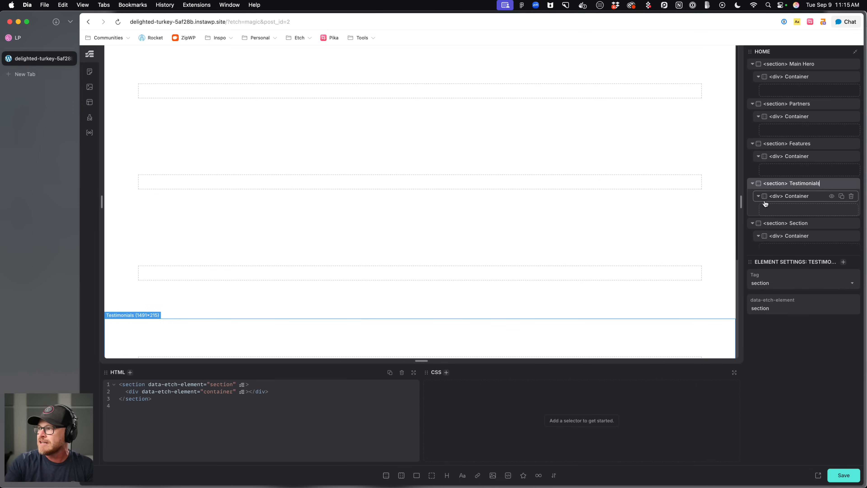
pyautogui.press('Return')
# Compare the section order in the structure panel against the Dribbble design.
pyautogui.scroll(-1, 777, 205)
pyautogui.doubleClick(798, 206)
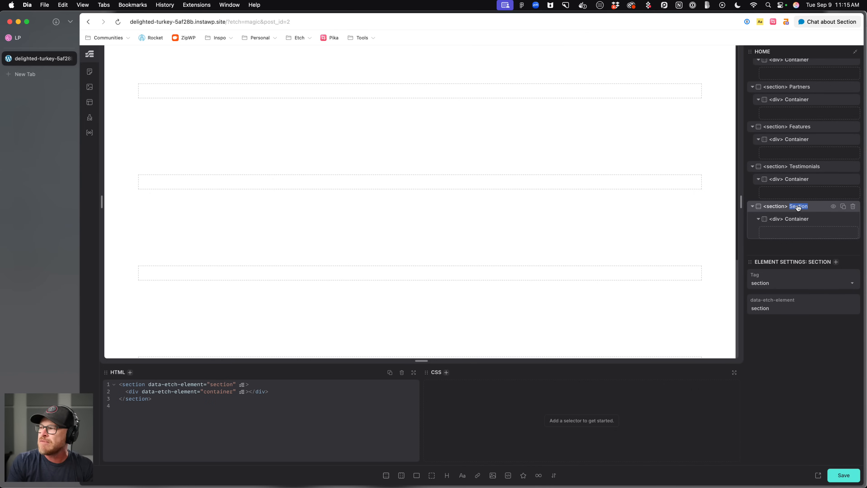
pyautogui.click(27, 37)
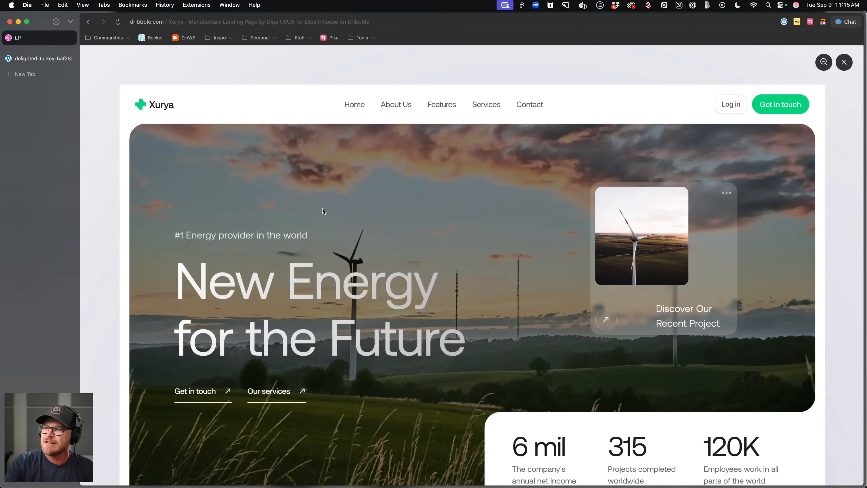
pyautogui.scroll(-20, 322, 212)
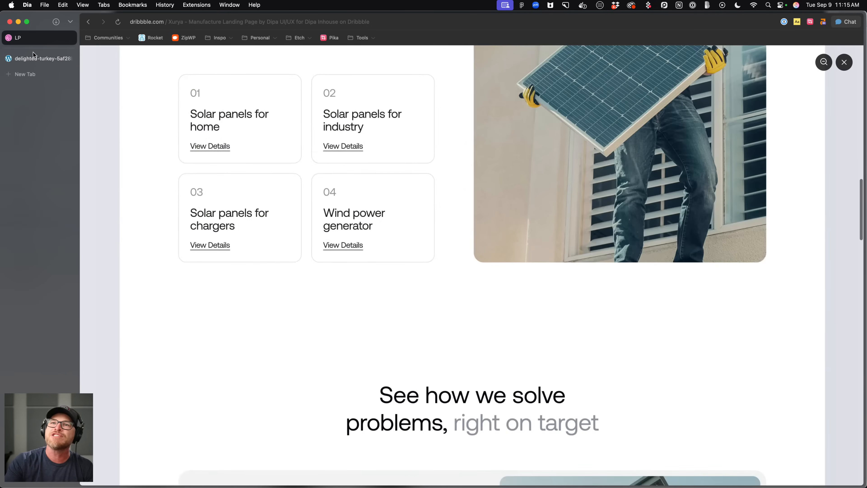
pyautogui.click(29, 58)
# Rename the fourth section as Services and the fifth section as Testimonials.
pyautogui.doubleClick(805, 166)
pyautogui.write('Services')
pyautogui.doubleClick(796, 206)
pyautogui.write('Testimonials')
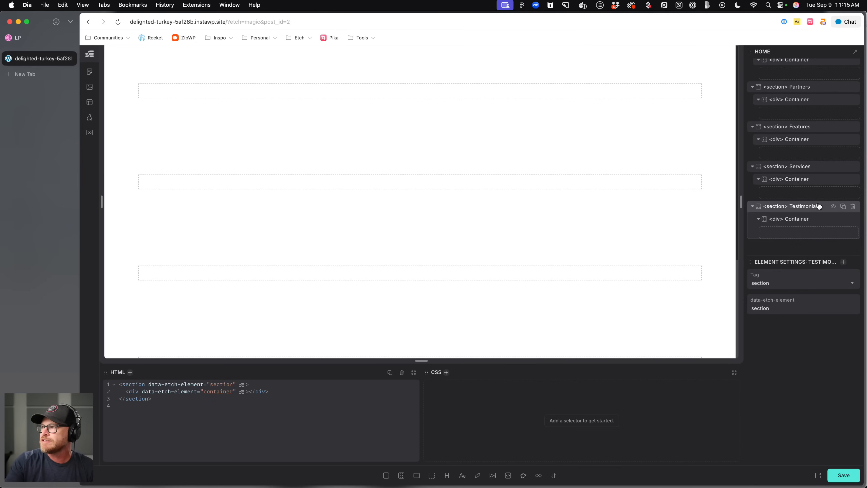
# Review the page sections on the canvas and the hero area of the Dribbble design.
pyautogui.scroll(1, 820, 206)
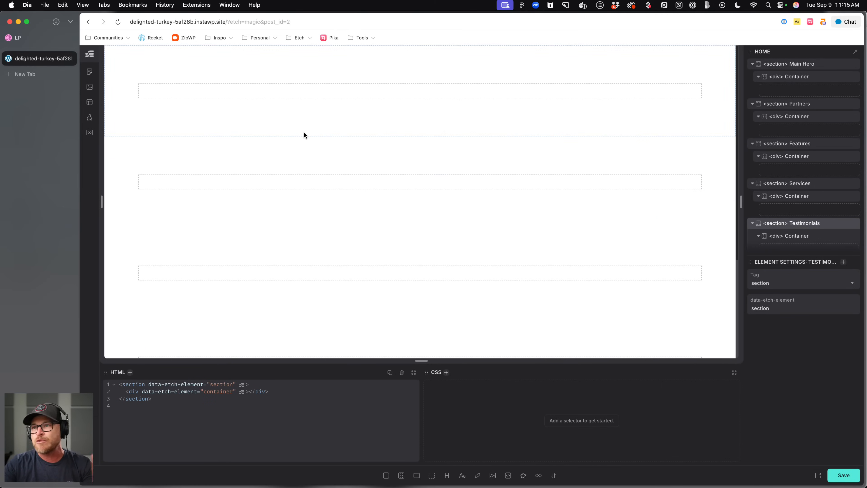
pyautogui.click(312, 126)
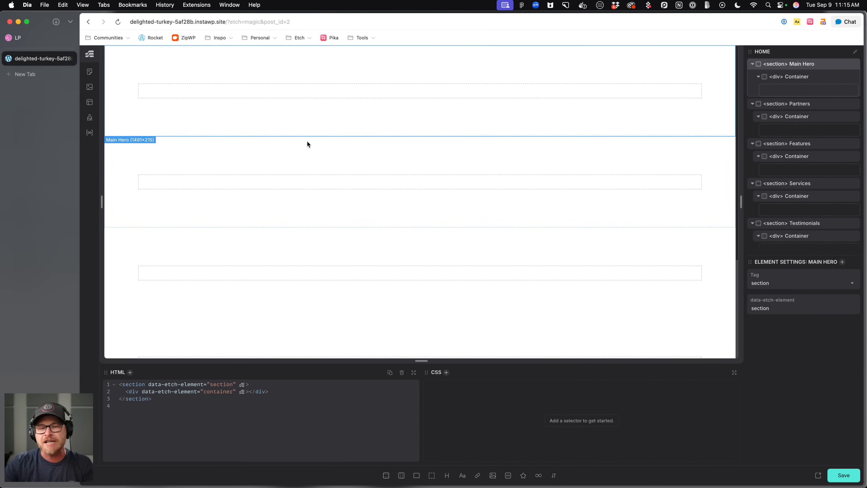
pyautogui.click(306, 153)
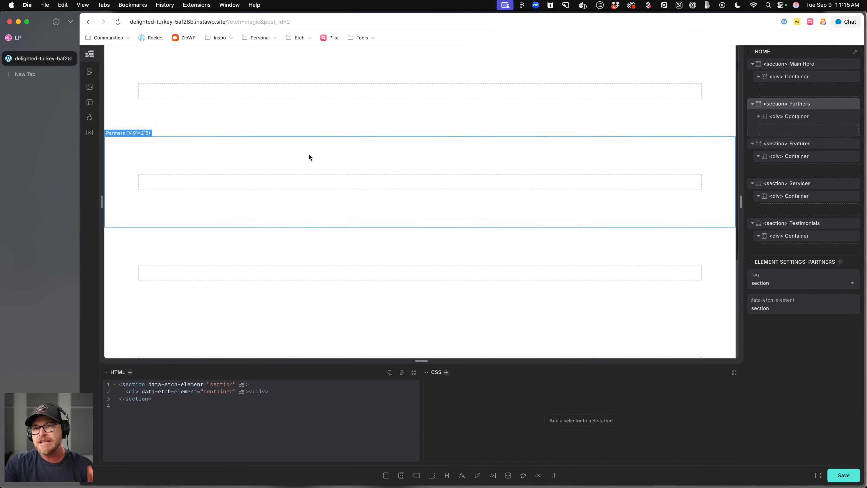
pyautogui.click(311, 124)
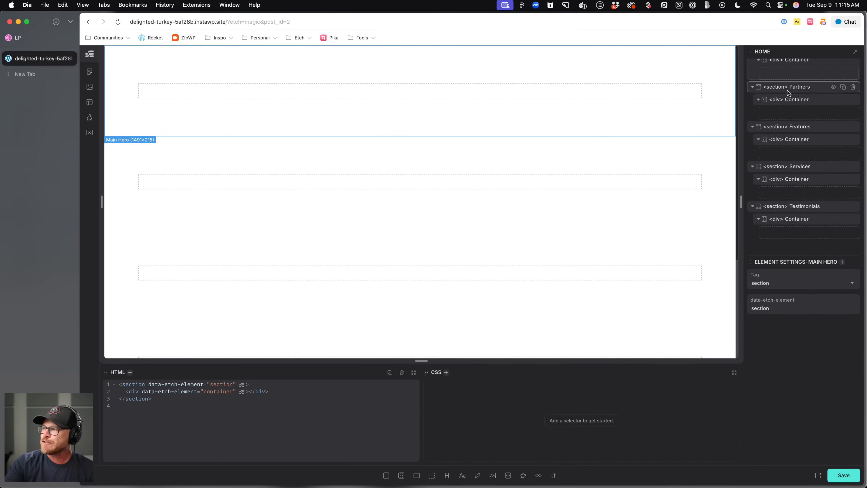
pyautogui.click(29, 38)
pyautogui.scroll(7, 291, 175)
pyautogui.scroll(10, 291, 175)
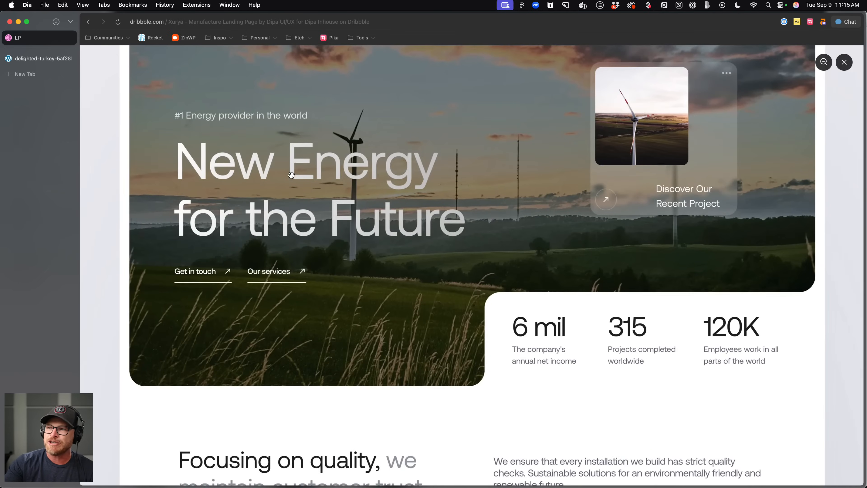
pyautogui.scroll(2, 368, 302)
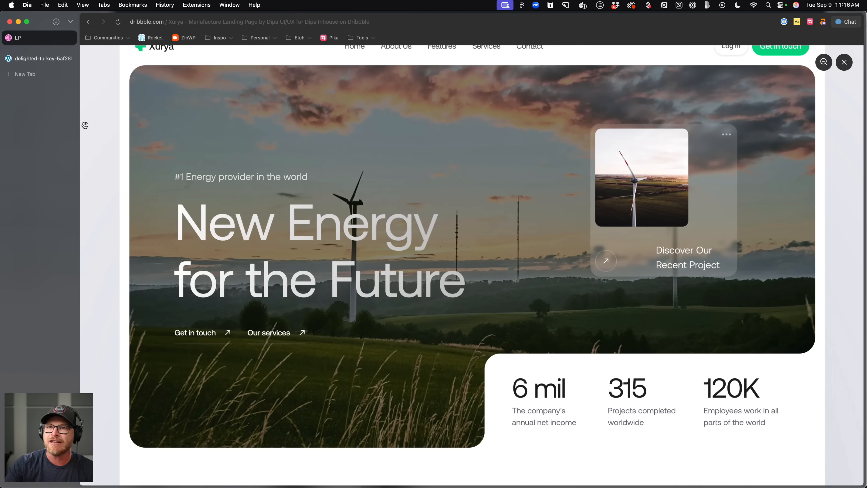
pyautogui.click(31, 63)
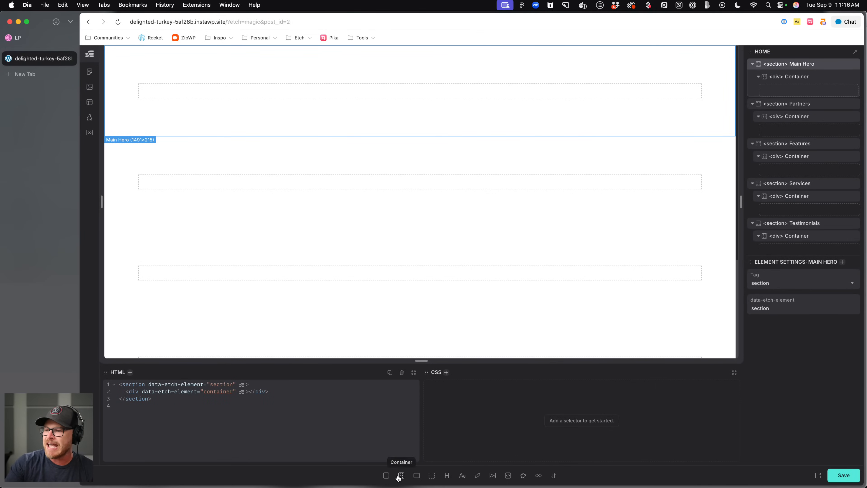
# Add a flex div to the Main Hero section and nest the existing container inside it.
pyautogui.click(417, 476)
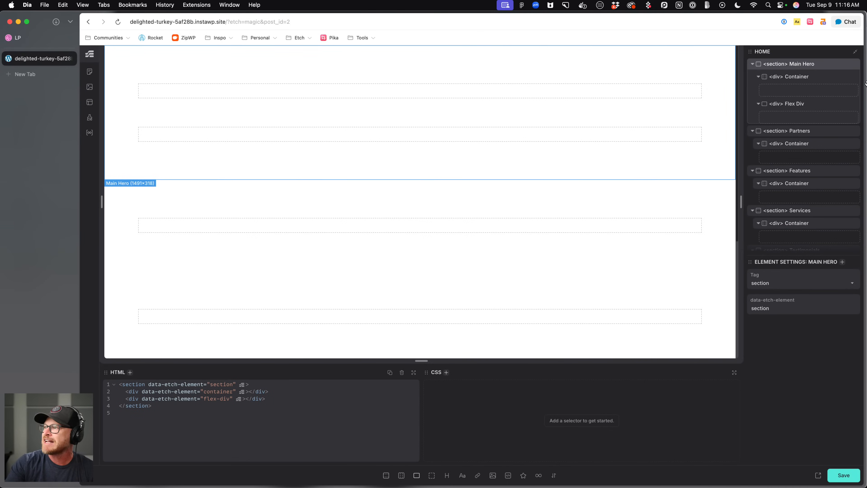
pyautogui.click(795, 104)
pyautogui.moveTo(789, 103); pyautogui.dragTo(792, 86)
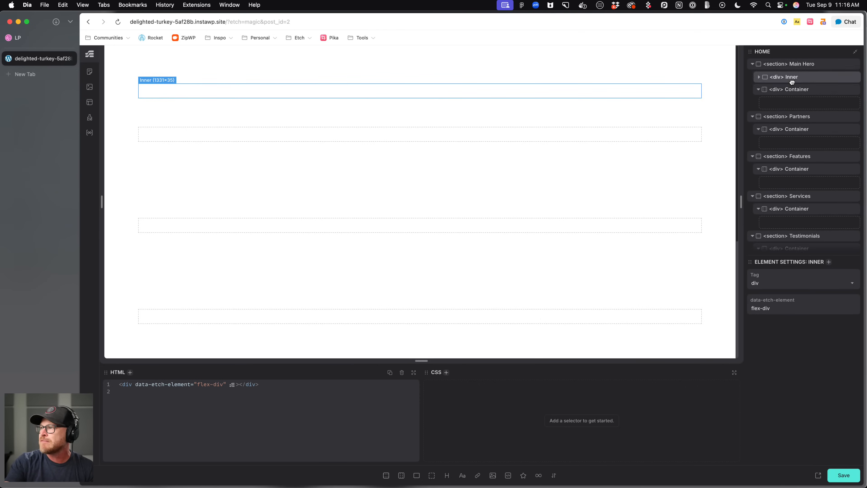
pyautogui.click(760, 90)
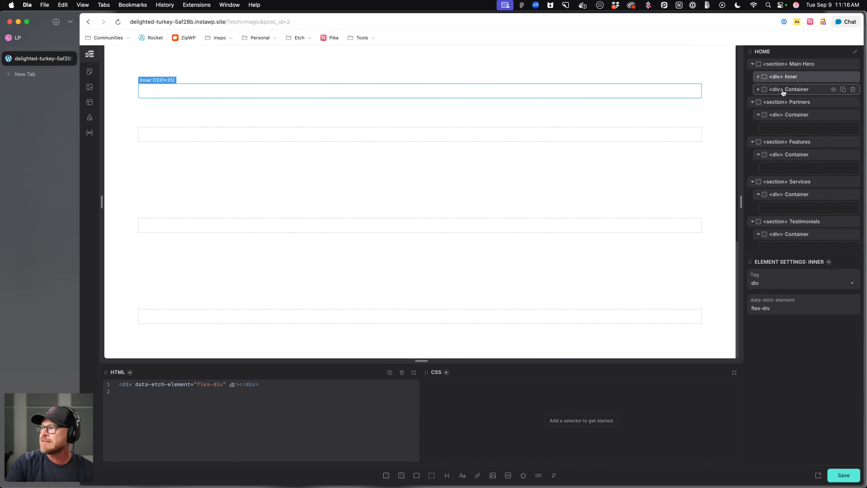
pyautogui.click(758, 79)
pyautogui.moveTo(786, 103); pyautogui.dragTo(788, 89)
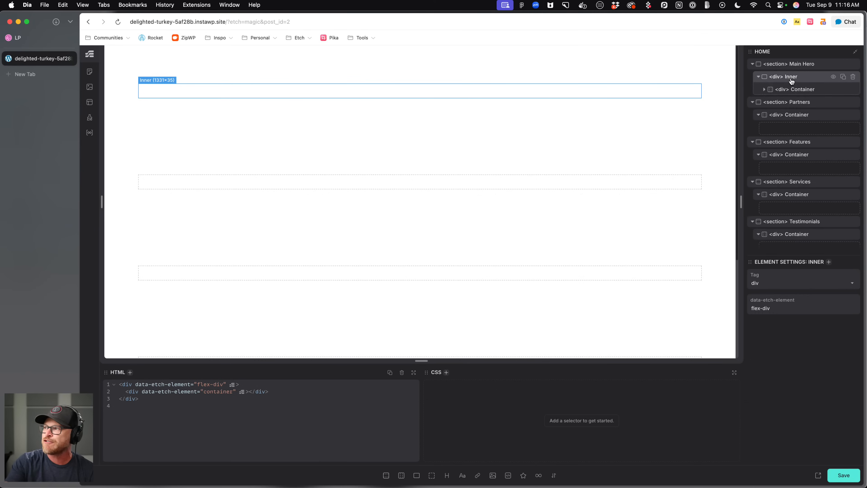
# Rename the nested container as Content Wrapper.
pyautogui.doubleClick(804, 89)
pyautogui.write('Content Wrapper')
pyautogui.press('Return')
# Add a heading, a text paragraph and a flex div inside the Content Wrapper.
pyautogui.click(20, 37)
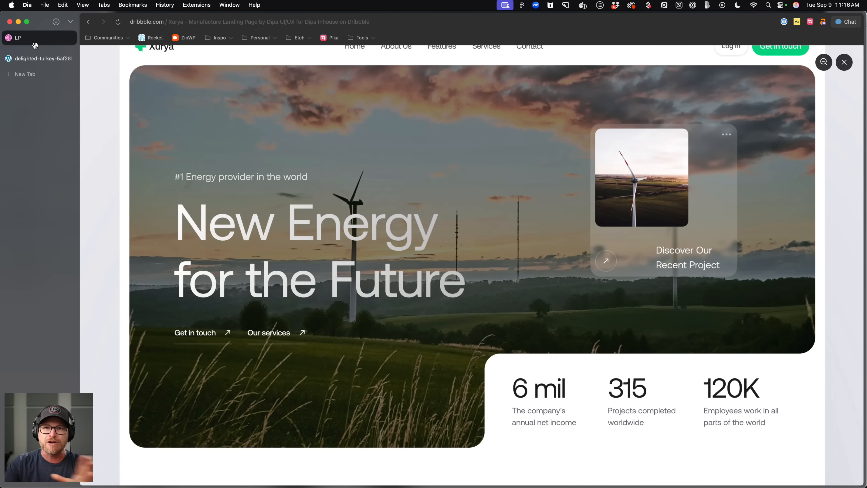
pyautogui.click(38, 56)
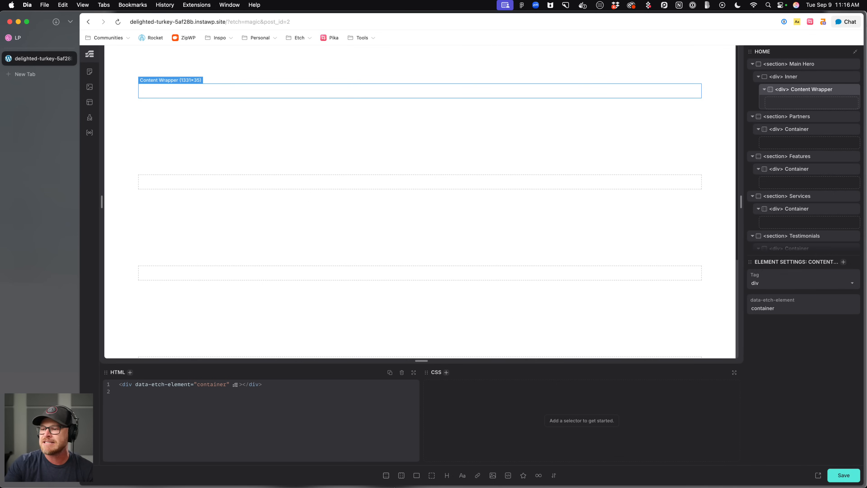
pyautogui.click(448, 478)
pyautogui.click(463, 478)
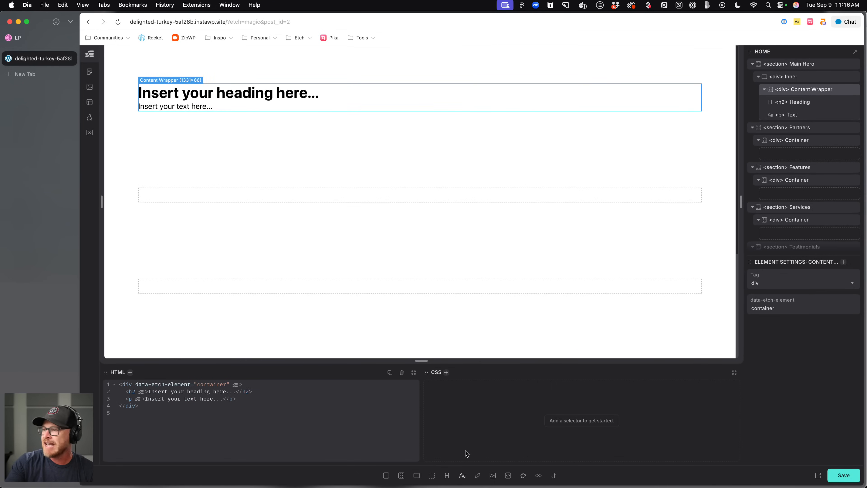
pyautogui.click(418, 478)
# Rename the new flex div as Link Group and add two anchor links to it.
pyautogui.doubleClick(804, 129)
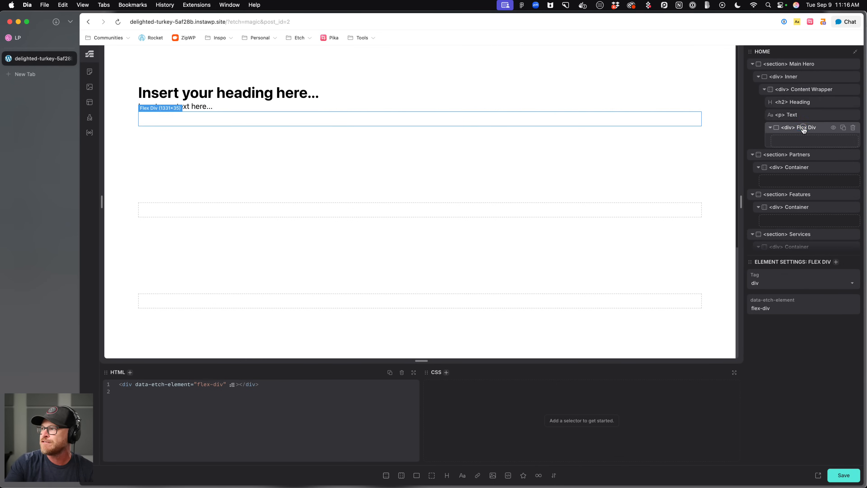
pyautogui.write('Link Group')
pyautogui.press('Return')
pyautogui.click(477, 475)
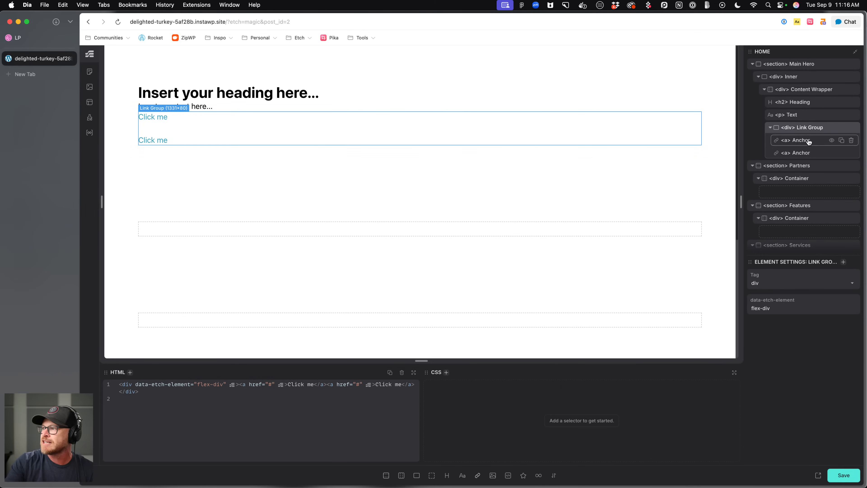
# Rename both anchor links in the Link Group as CTA.
pyautogui.doubleClick(801, 140)
pyautogui.write('CTA')
pyautogui.press('Return')
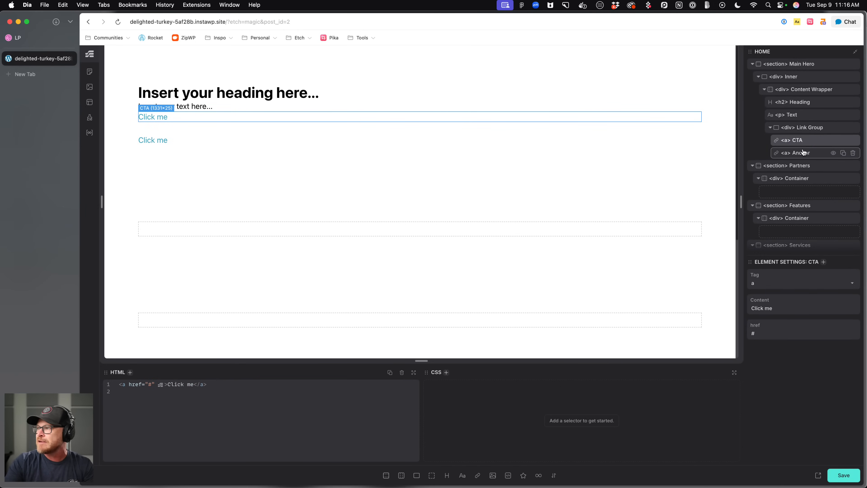
pyautogui.doubleClick(802, 152)
pyautogui.write('Cta')
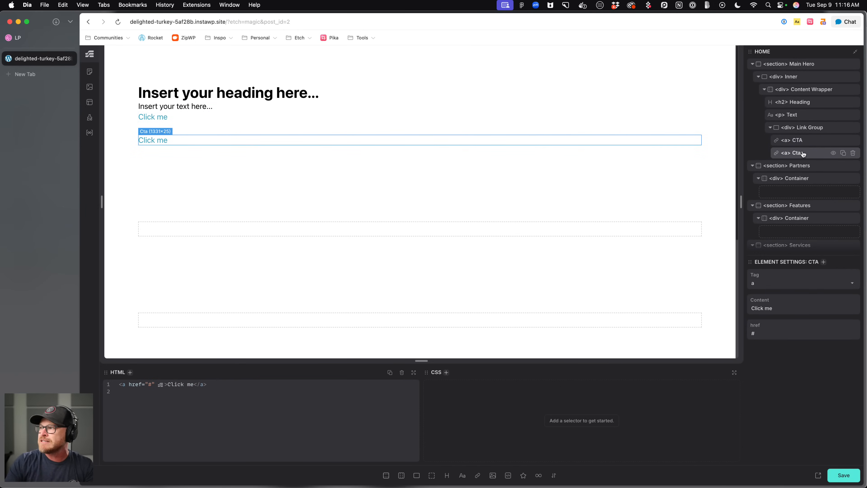
pyautogui.write('CTA')
pyautogui.press('Return')
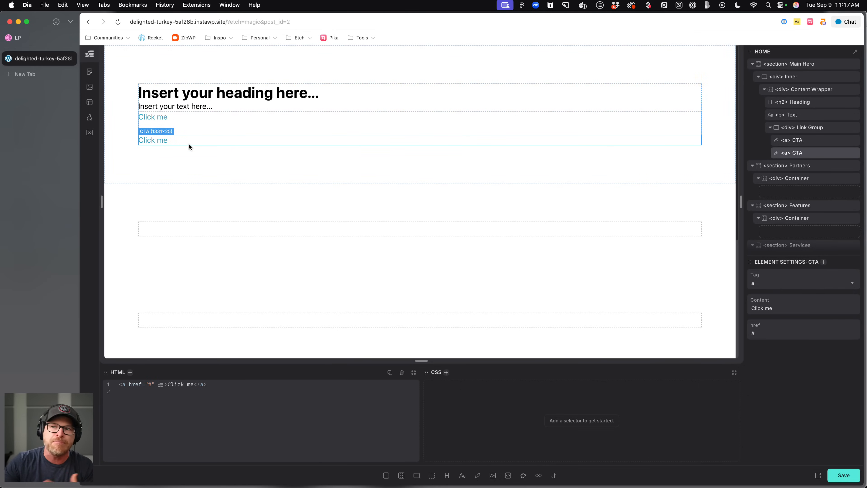
# Rename the hero paragraph element as Lede.
pyautogui.click(807, 141)
pyautogui.click(809, 130)
pyautogui.doubleClick(792, 115)
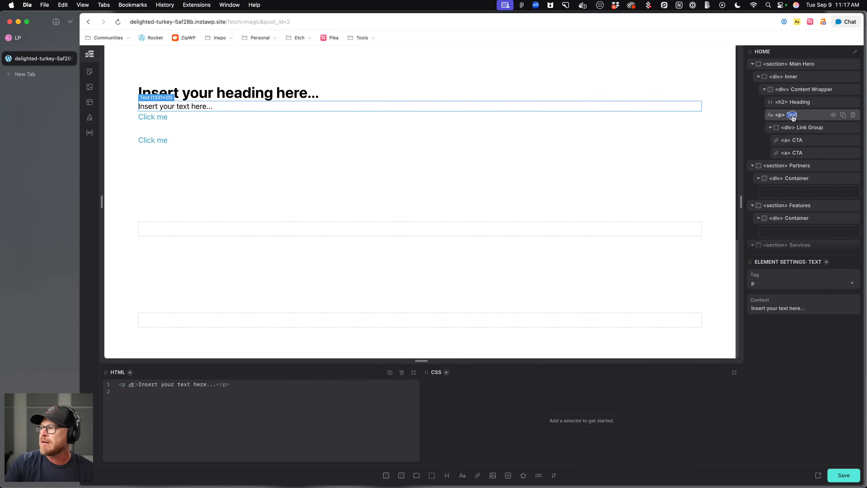
pyautogui.write('Lede')
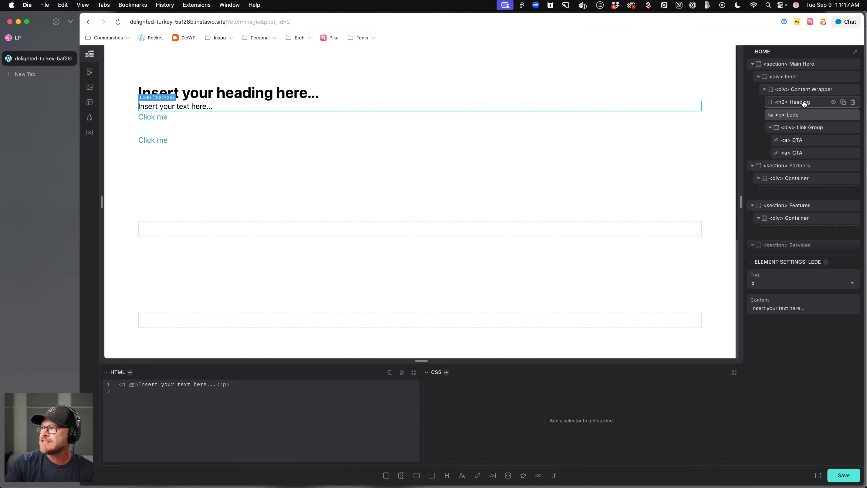
# Change the hero heading's tag to h1.
pyautogui.doubleClick(802, 101)
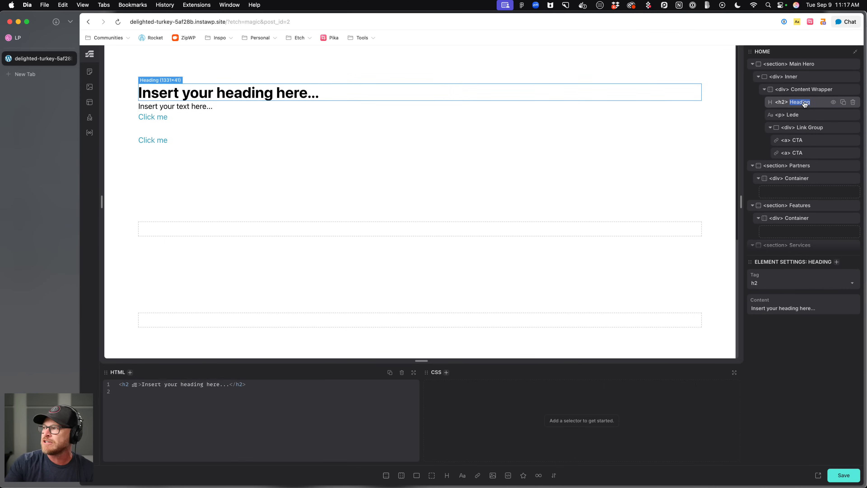
pyautogui.doubleClick(783, 103)
pyautogui.write('h1')
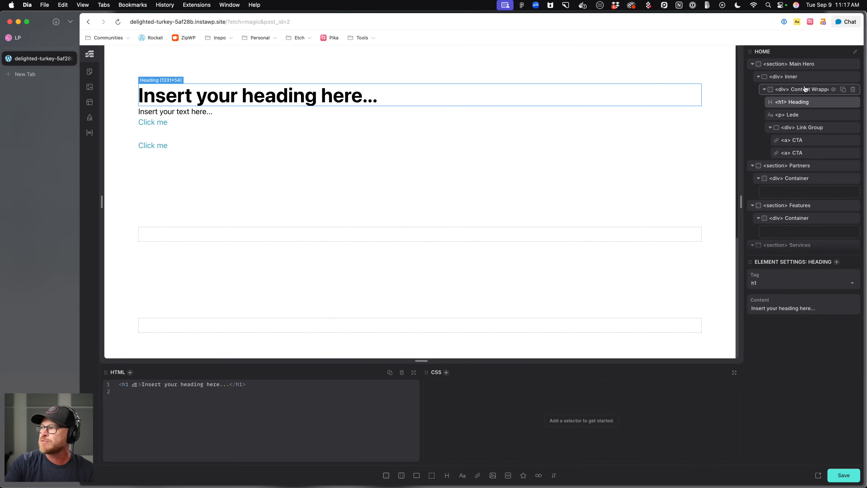
# Review the hero and stats area of the Dribbble design against the built structure.
pyautogui.click(785, 90)
pyautogui.click(786, 77)
pyautogui.click(765, 89)
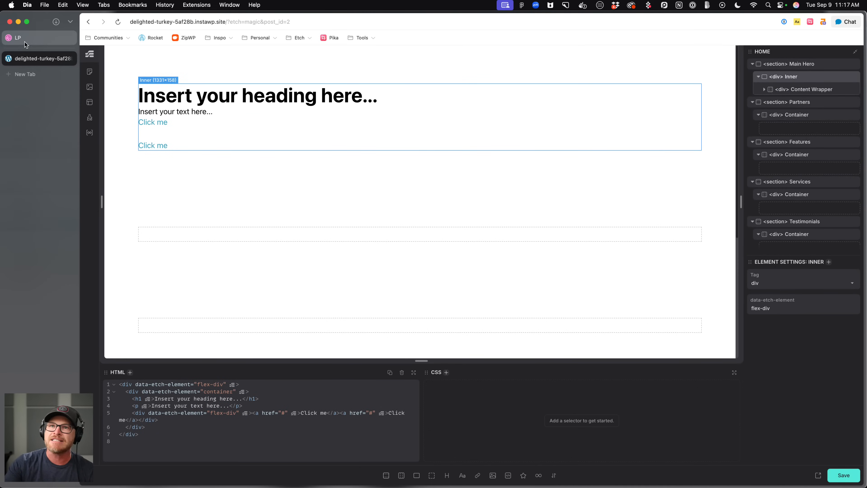
pyautogui.click(46, 40)
pyautogui.scroll(-3, 642, 302)
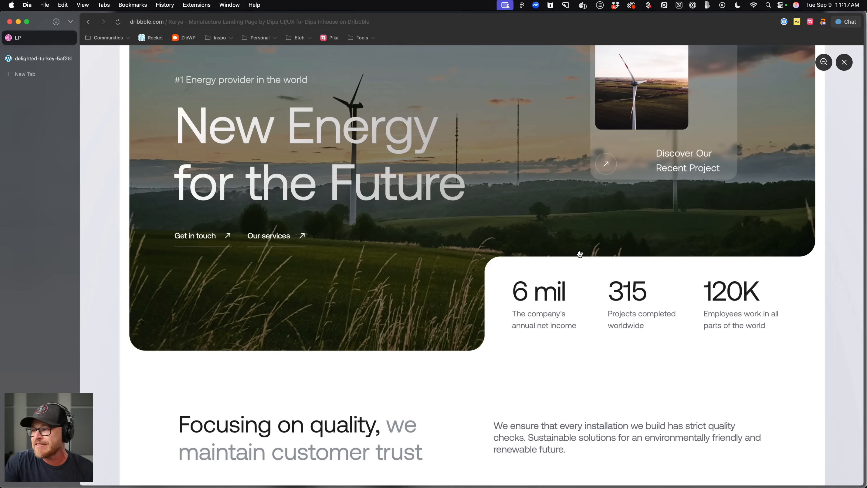
pyautogui.scroll(-1, 581, 254)
pyautogui.scroll(4, 581, 254)
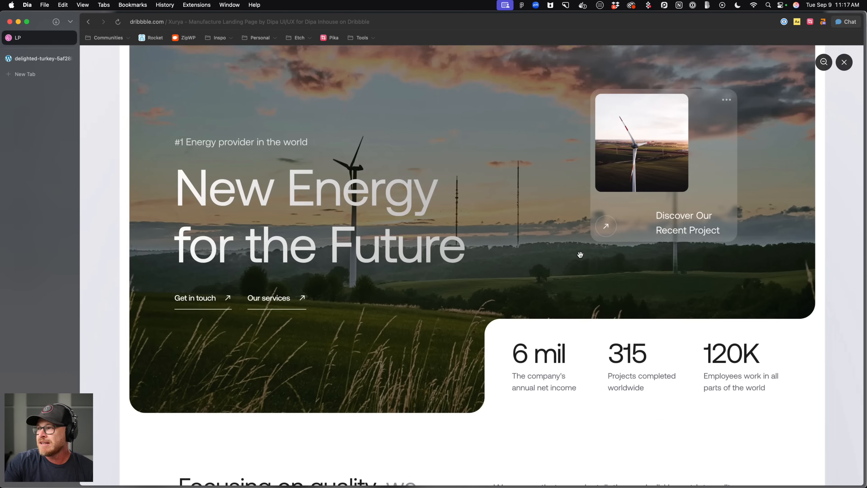
pyautogui.scroll(-5, 581, 254)
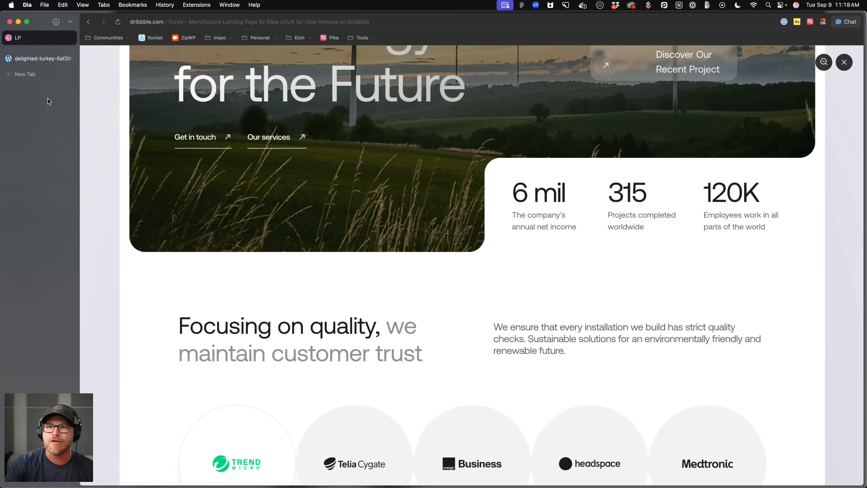
pyautogui.click(34, 62)
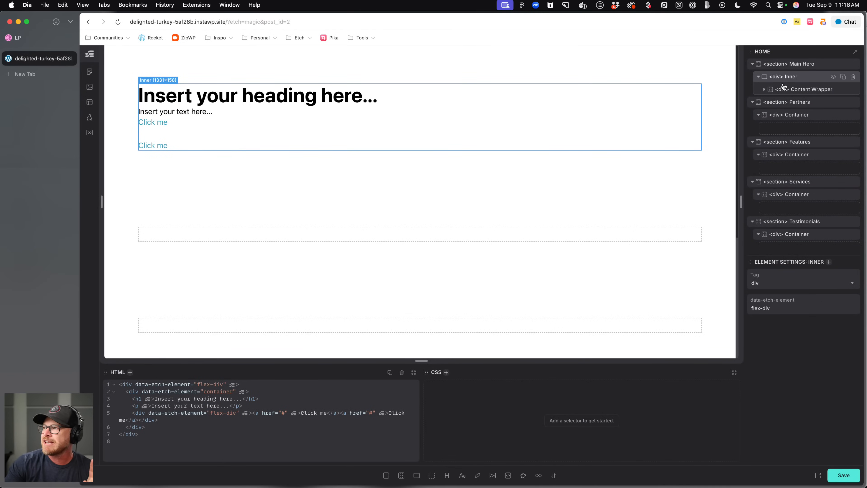
# Add a second flex div inside the Inner wrapper of the Main Hero.
pyautogui.click(416, 476)
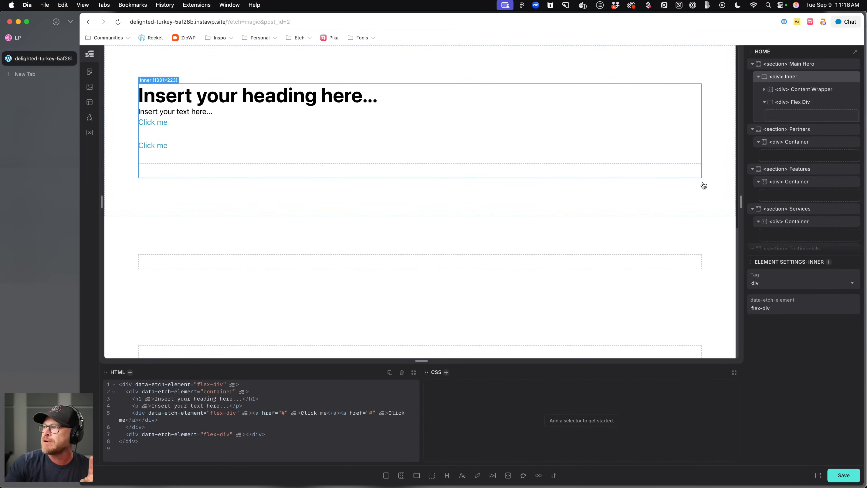
# Rename the new flex div inside the Inner wrapper as Stat List.
pyautogui.doubleClick(803, 103)
pyautogui.write('Stat List')
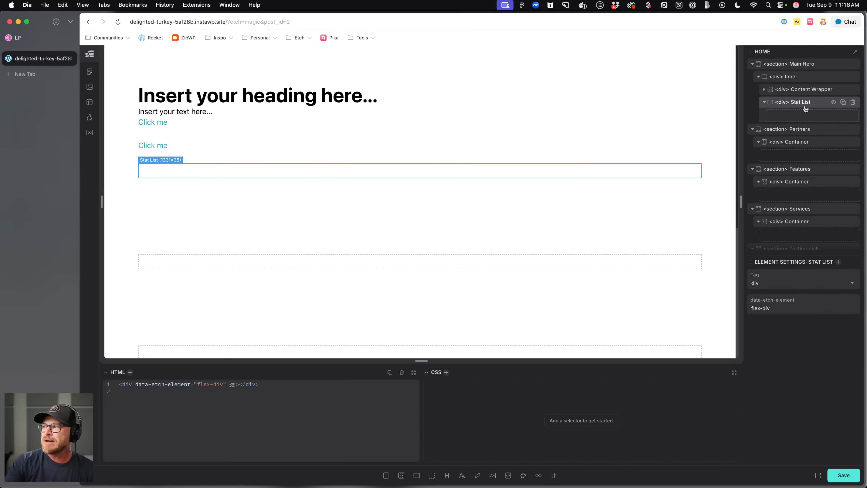
pyautogui.click(765, 102)
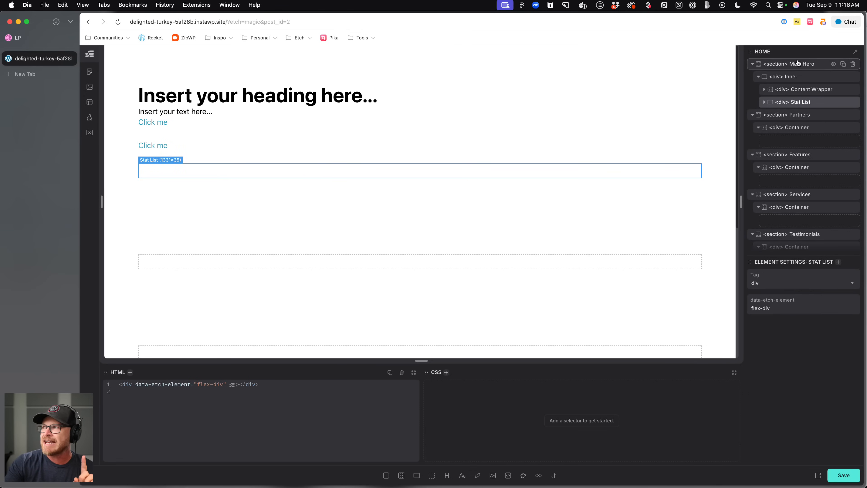
# Create BEM classes for the Main Hero section and its nested elements.
pyautogui.click(799, 77)
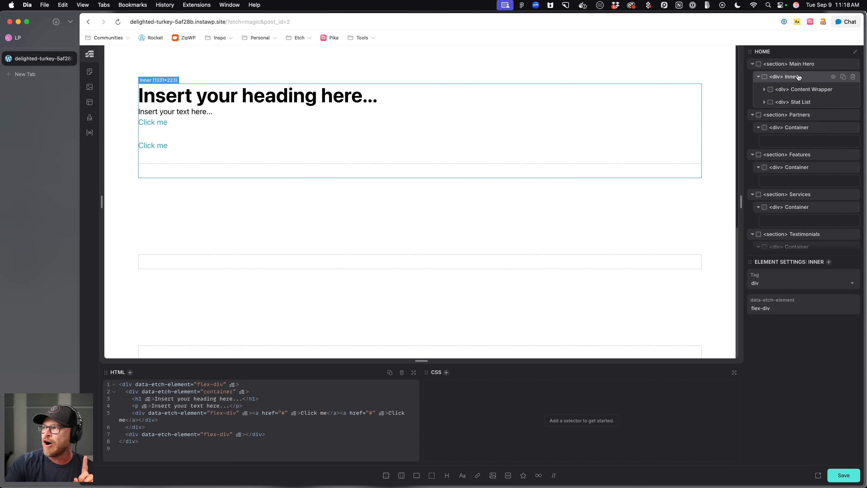
pyautogui.click(799, 89)
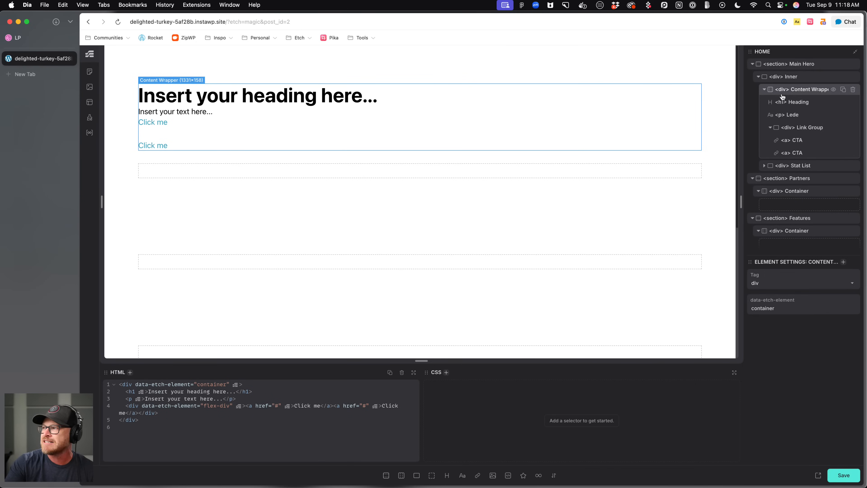
pyautogui.click(765, 89)
pyautogui.click(796, 102)
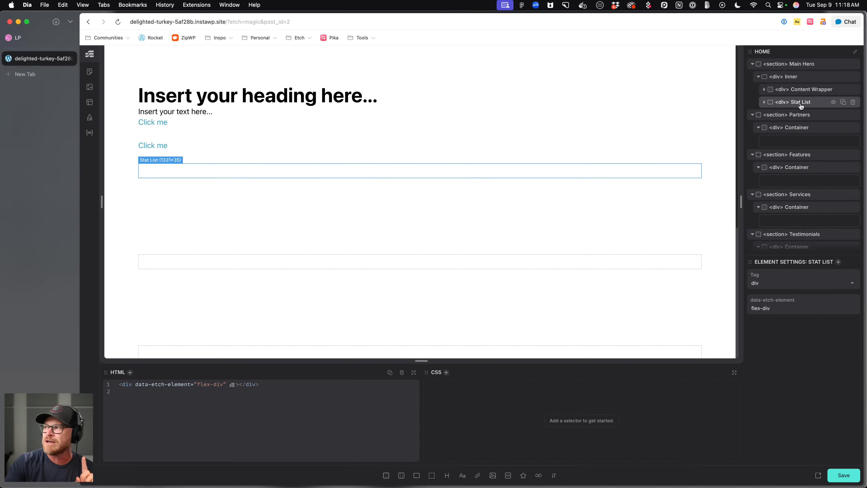
pyautogui.click(792, 76)
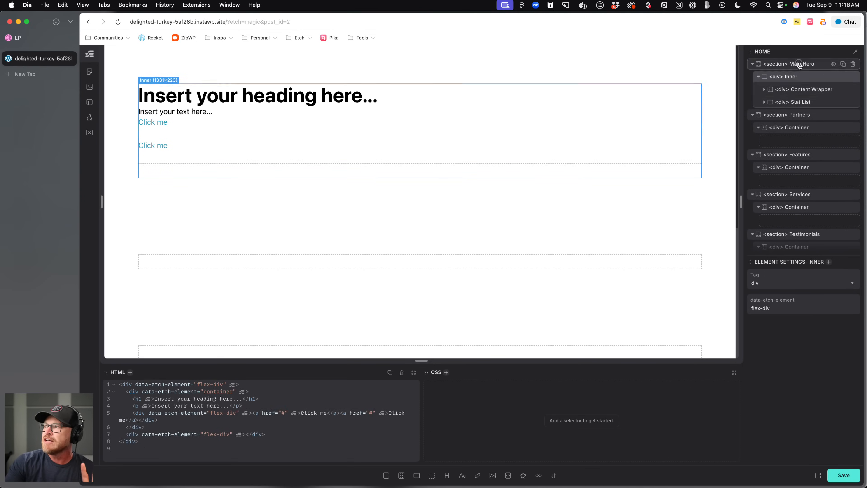
pyautogui.click(798, 64)
pyautogui.click(760, 77)
pyautogui.rightClick(801, 63)
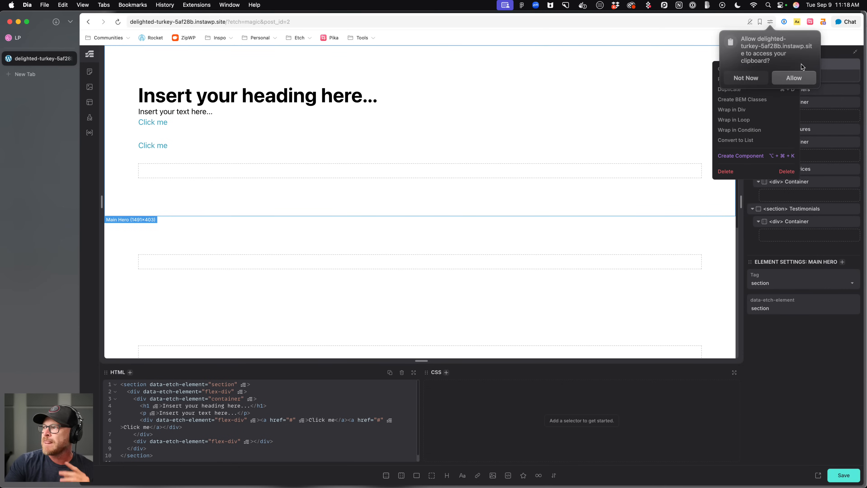
pyautogui.click(810, 64)
pyautogui.rightClick(811, 64)
pyautogui.click(759, 104)
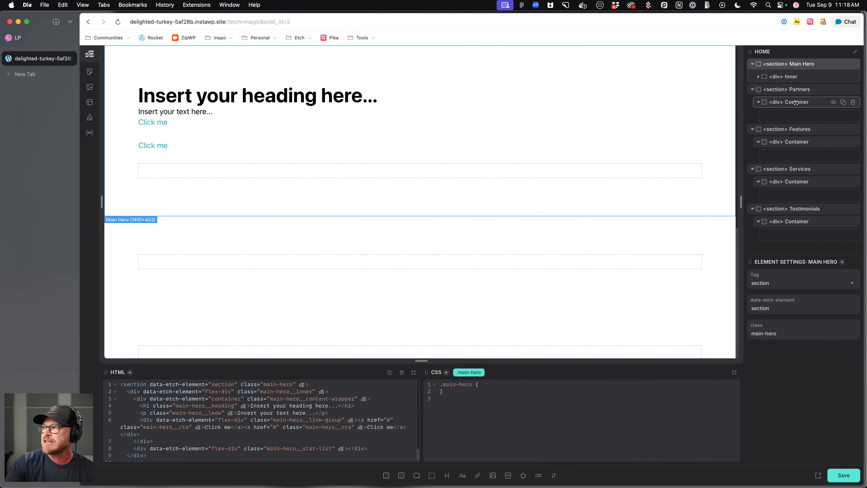
# Inspect the generated class names on the hero's content wrapper, heading and stat list.
pyautogui.click(759, 76)
pyautogui.click(800, 89)
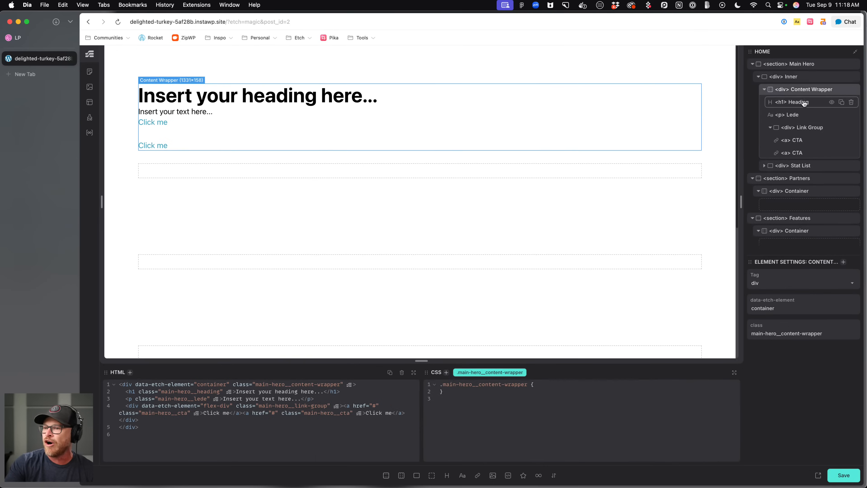
pyautogui.click(800, 103)
pyautogui.click(764, 89)
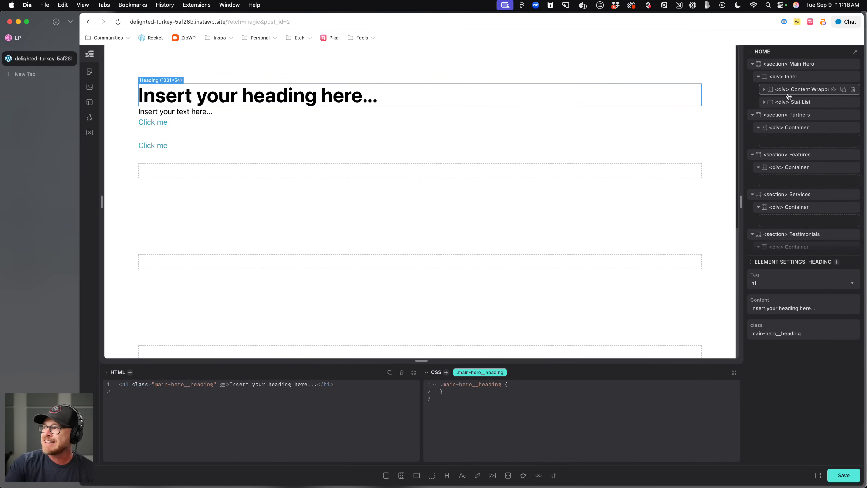
# Add a flex div inside the Stat List and rename it Stat Card.
pyautogui.click(801, 102)
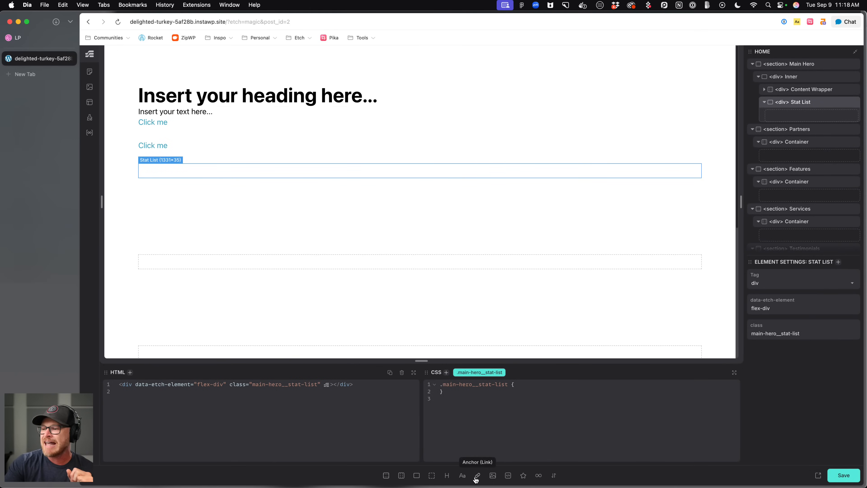
pyautogui.click(417, 476)
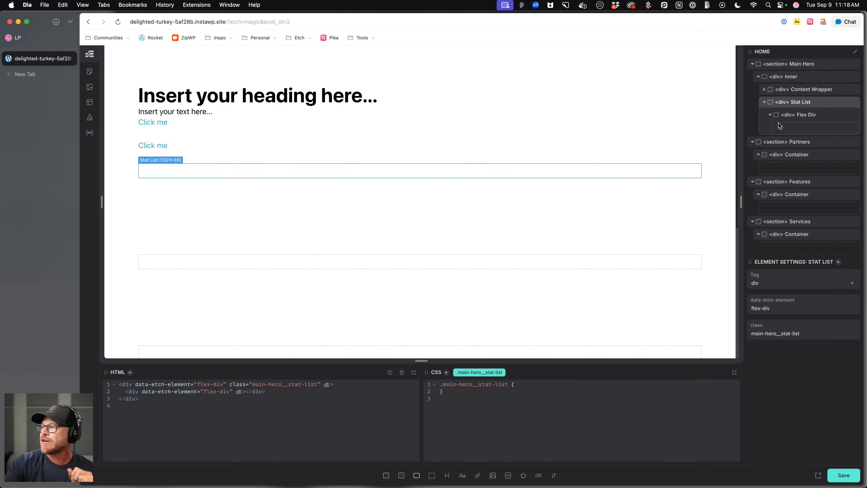
pyautogui.doubleClick(808, 115)
pyautogui.write('Stat Ca')
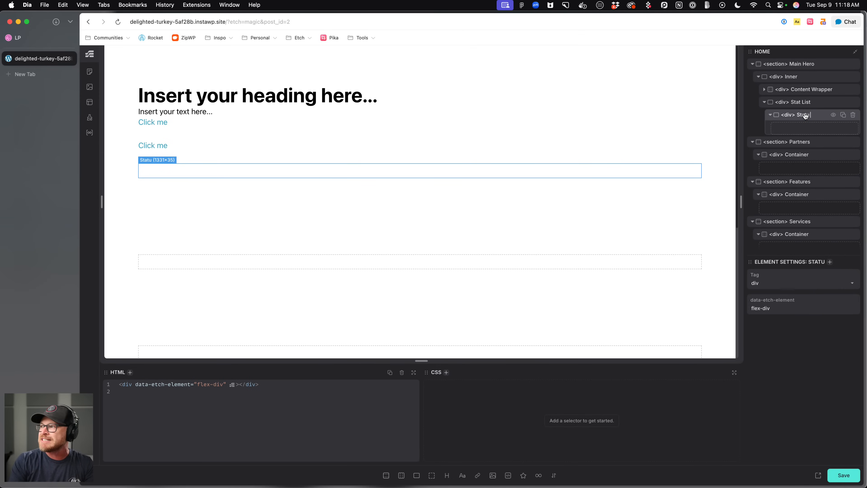
pyautogui.write('rd')
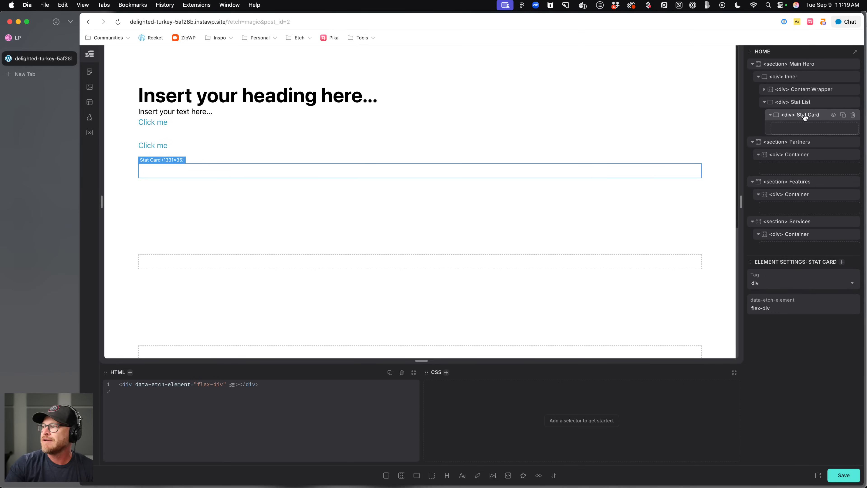
# Add a text and a heading to the Stat Card, placing the heading above the text.
pyautogui.click(462, 476)
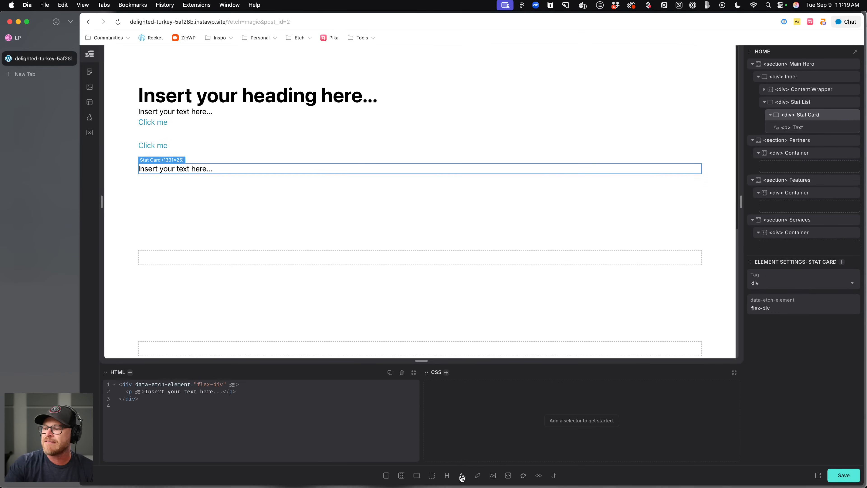
pyautogui.click(447, 475)
pyautogui.moveTo(802, 140); pyautogui.dragTo(793, 127)
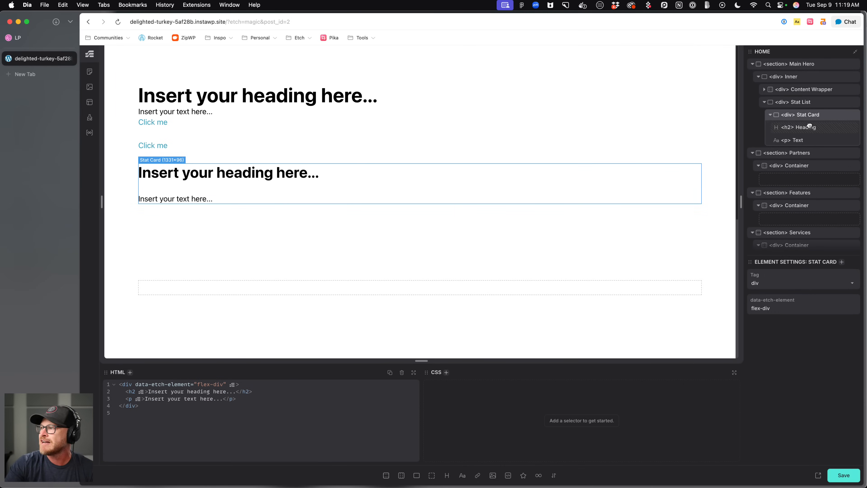
pyautogui.click(790, 128)
pyautogui.doubleClick(789, 128)
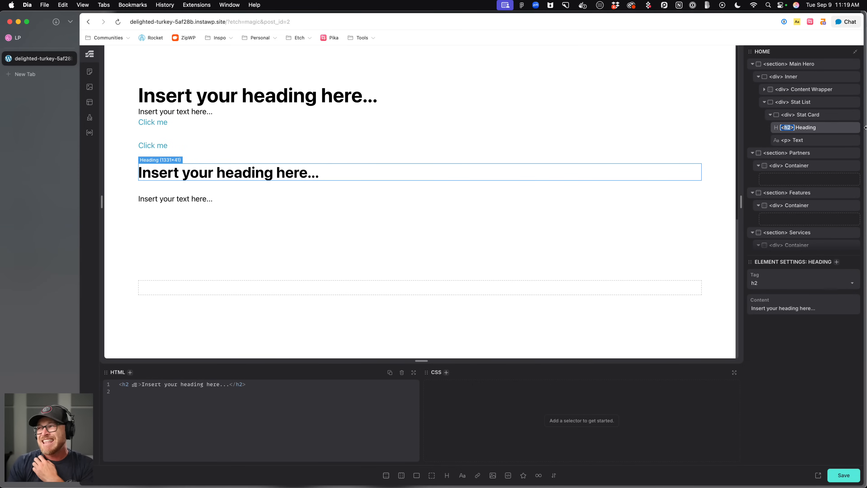
# Change the Stat Card's tag to article.
pyautogui.click(799, 115)
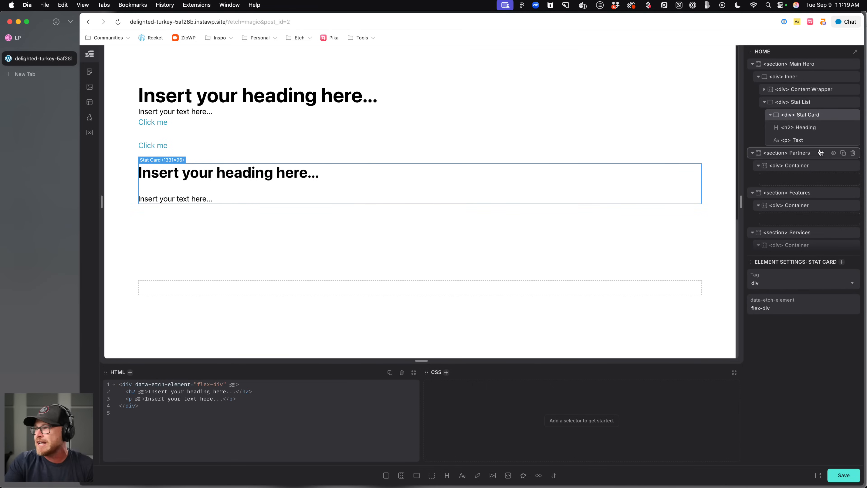
pyautogui.click(802, 128)
pyautogui.click(805, 116)
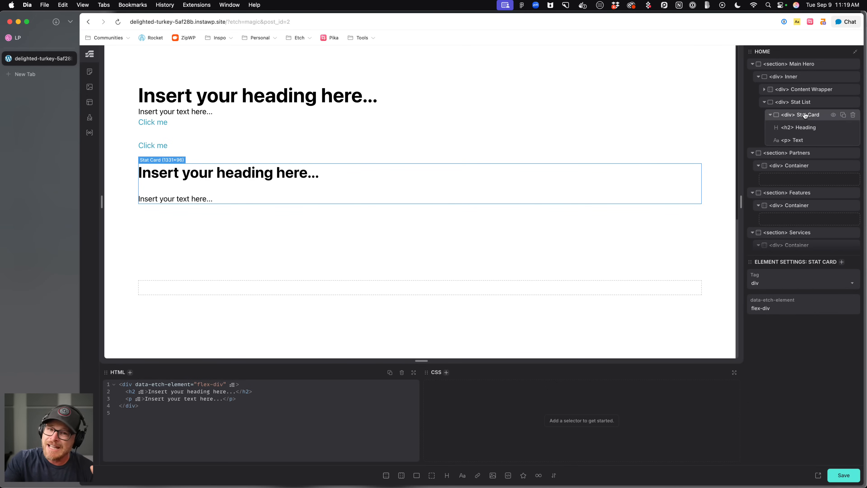
pyautogui.doubleClick(788, 117)
pyautogui.write('article')
pyautogui.press('Return')
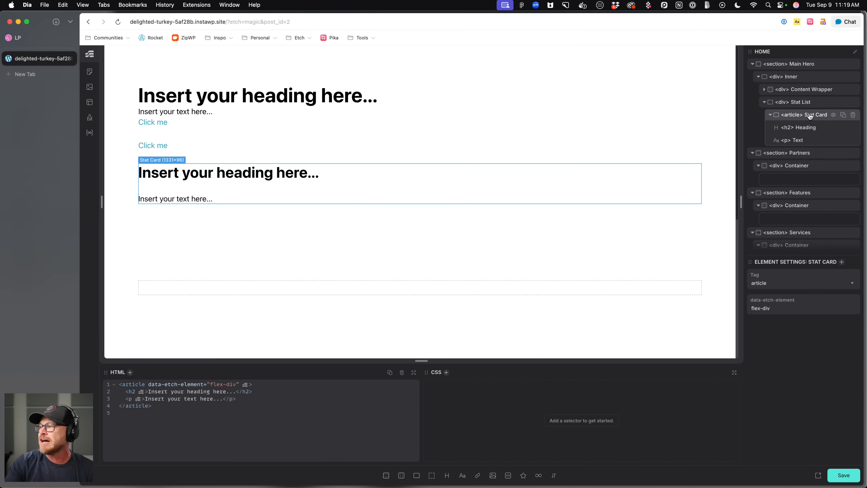
# Convert the Stat List into a list so the Stat Card sits inside a list item.
pyautogui.rightClick(804, 103)
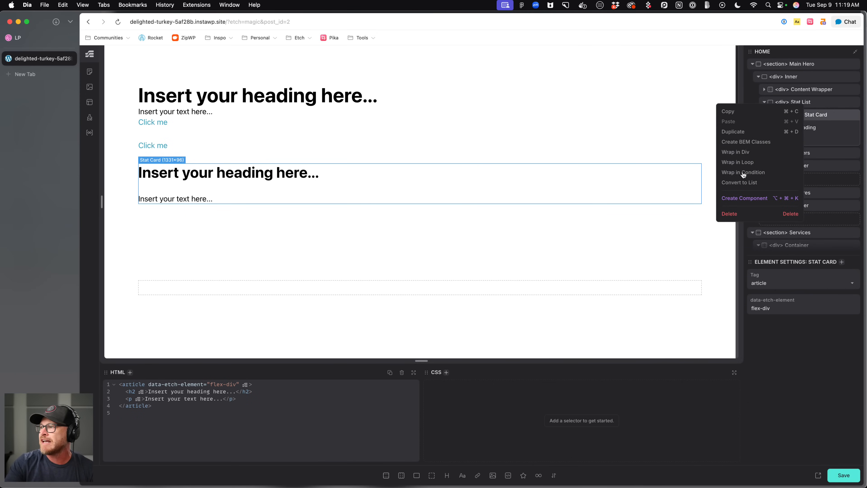
pyautogui.click(739, 182)
pyautogui.click(810, 102)
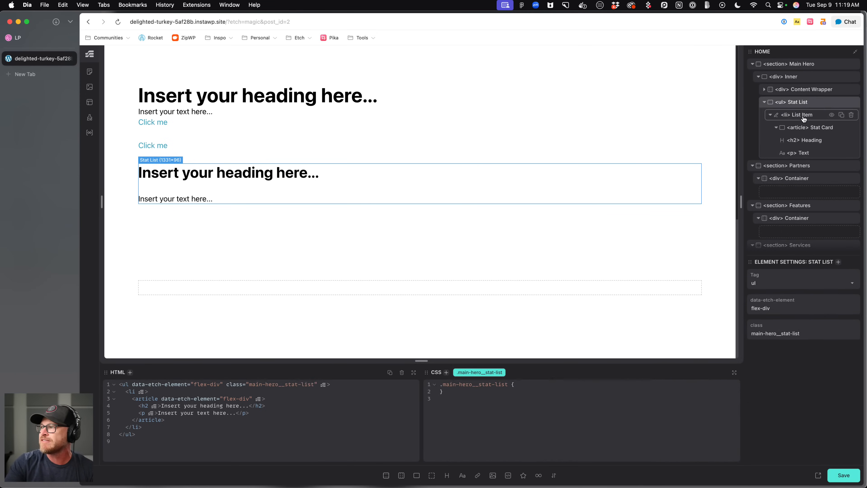
pyautogui.click(770, 115)
pyautogui.click(777, 127)
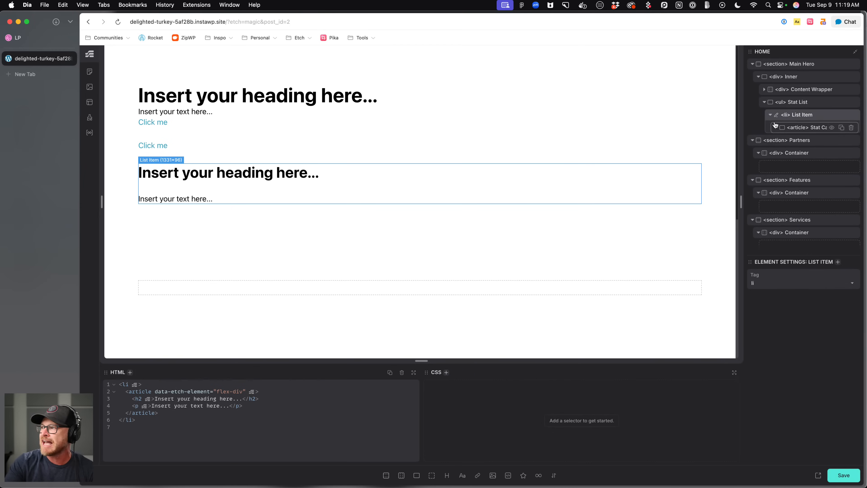
# Create BEM classes for the Stat Card article and its children.
pyautogui.click(807, 103)
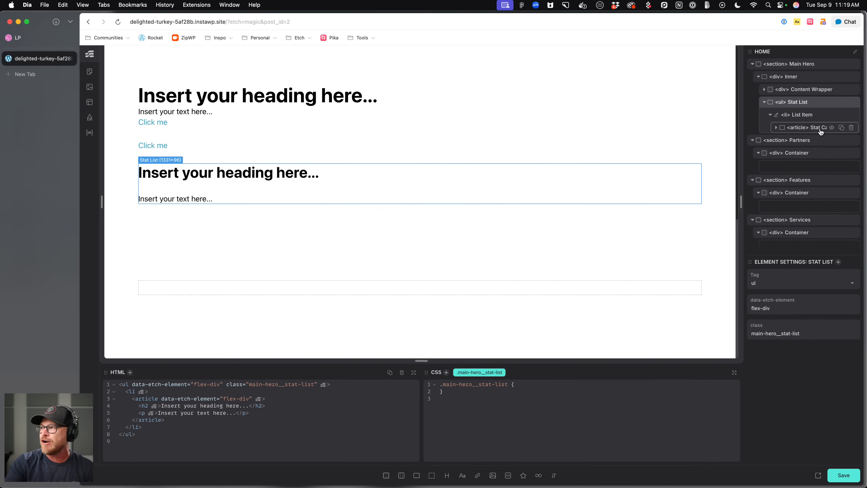
pyautogui.click(801, 127)
pyautogui.click(815, 132)
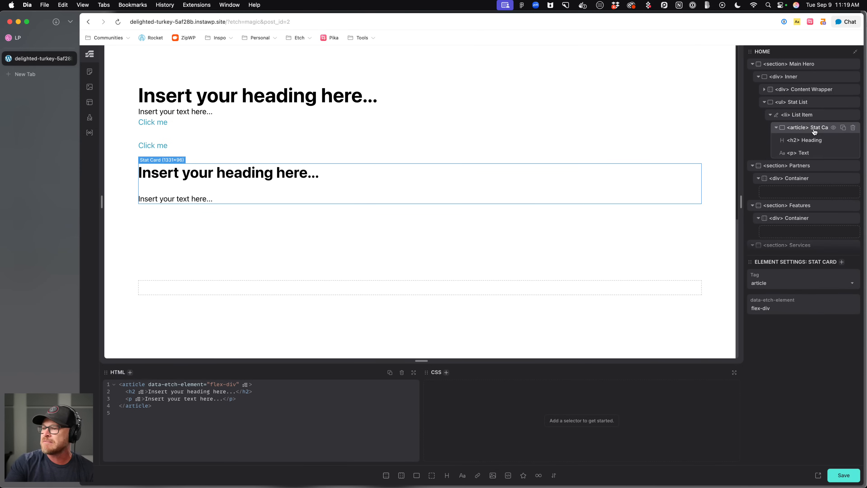
pyautogui.rightClick(819, 134)
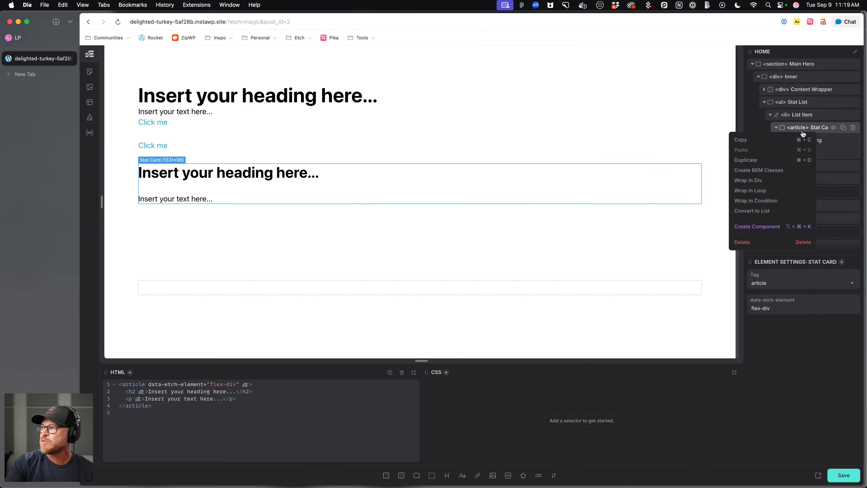
pyautogui.click(769, 169)
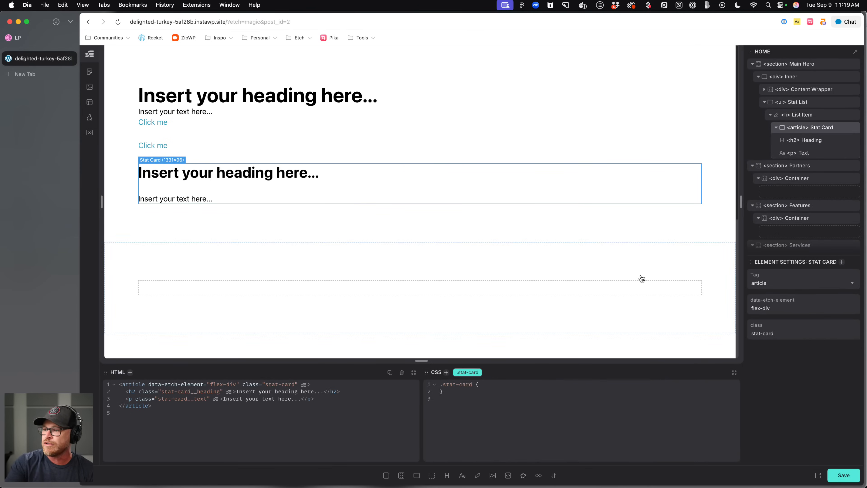
# Rename the Stat Card's paragraph element as Description.
pyautogui.click(816, 144)
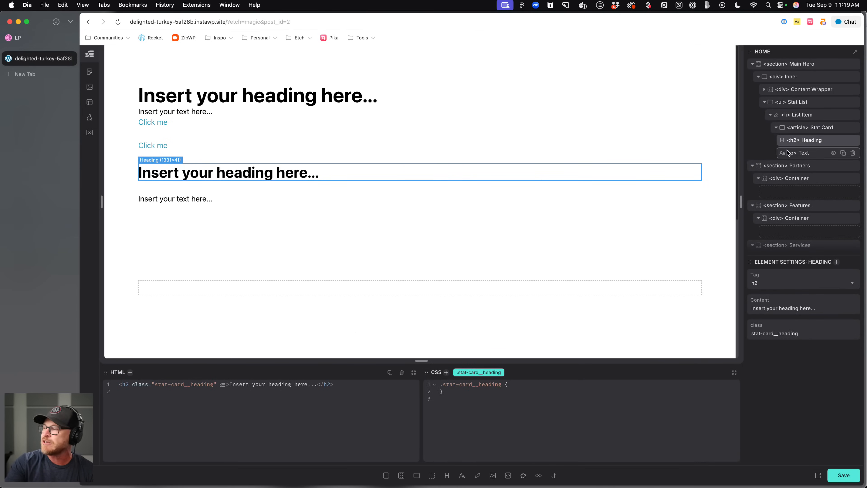
pyautogui.click(810, 153)
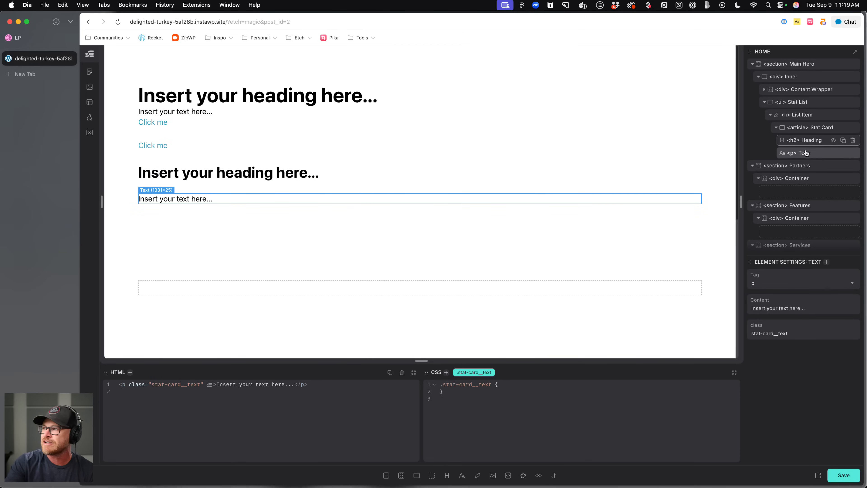
pyautogui.doubleClick(808, 153)
pyautogui.write('Description')
pyautogui.press('Return')
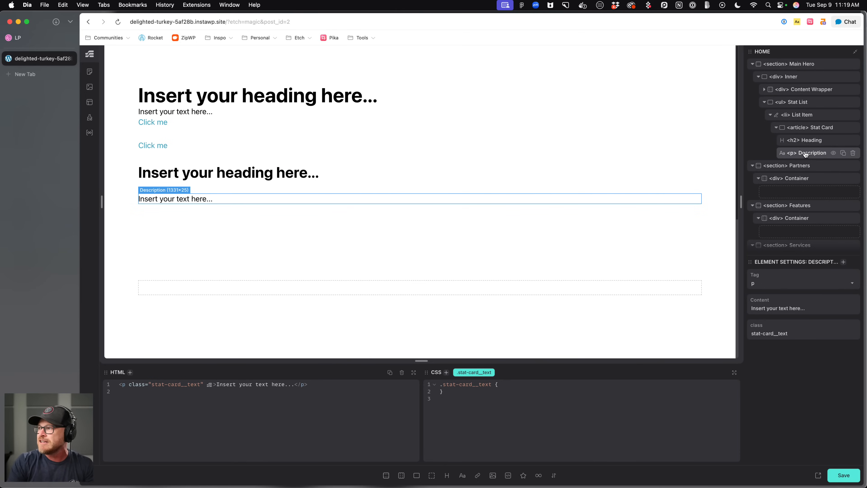
# Rename the paragraph's class to stat-card__description.
pyautogui.doubleClick(485, 375)
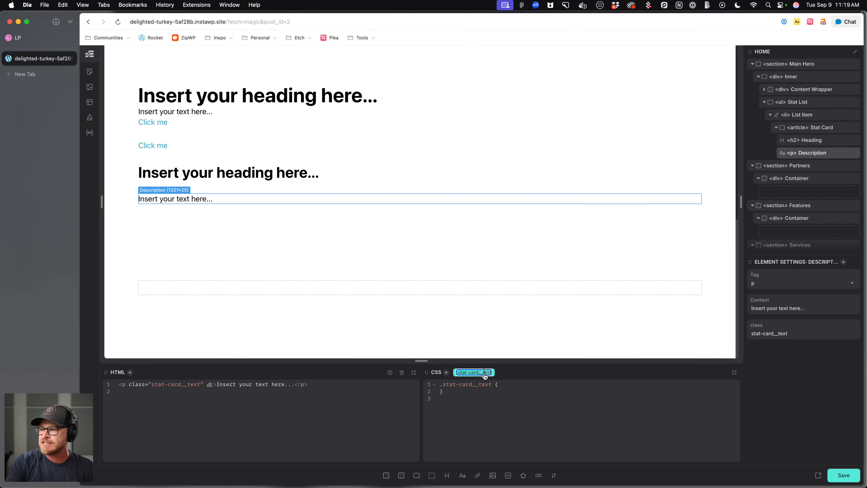
pyautogui.write('stat-card__description')
pyautogui.press('Return')
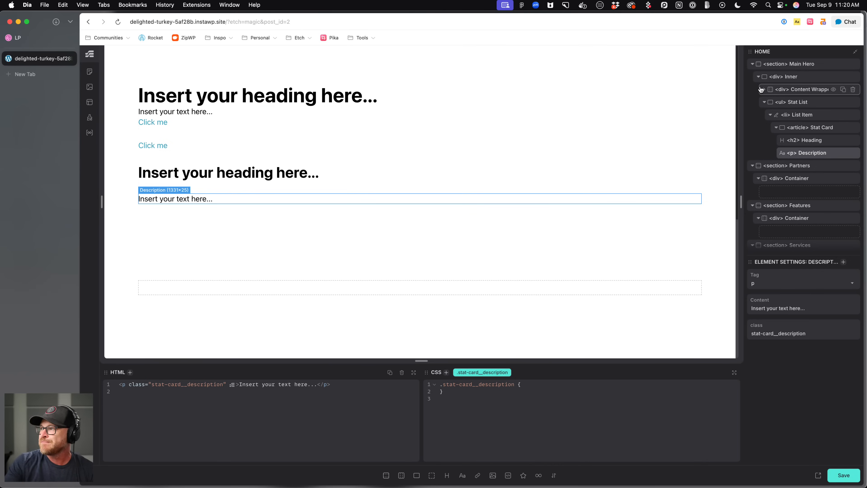
# Add an image inside the Main Hero's Inner wrapper and name it BG Image.
pyautogui.click(764, 102)
pyautogui.click(792, 77)
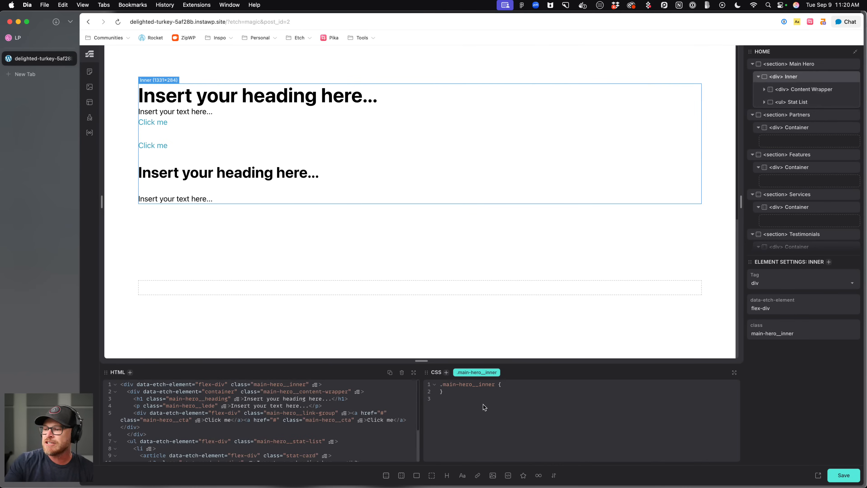
pyautogui.click(493, 476)
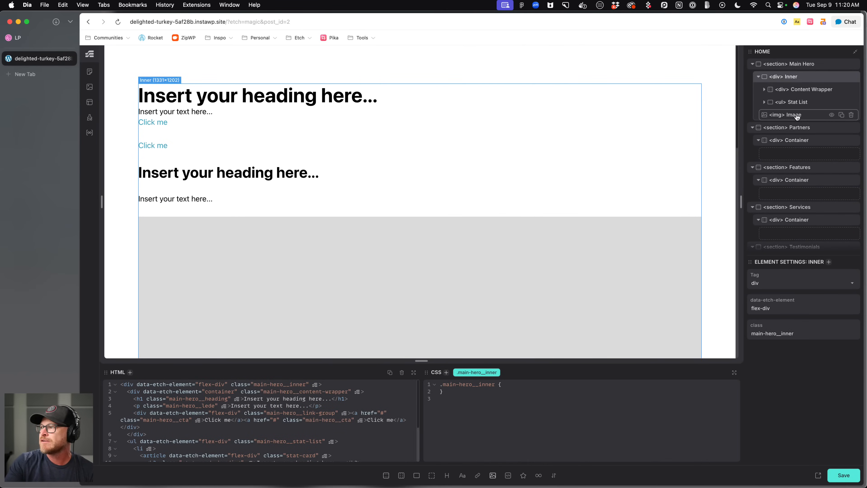
pyautogui.doubleClick(798, 118)
pyautogui.write('BG Image')
pyautogui.press('Return')
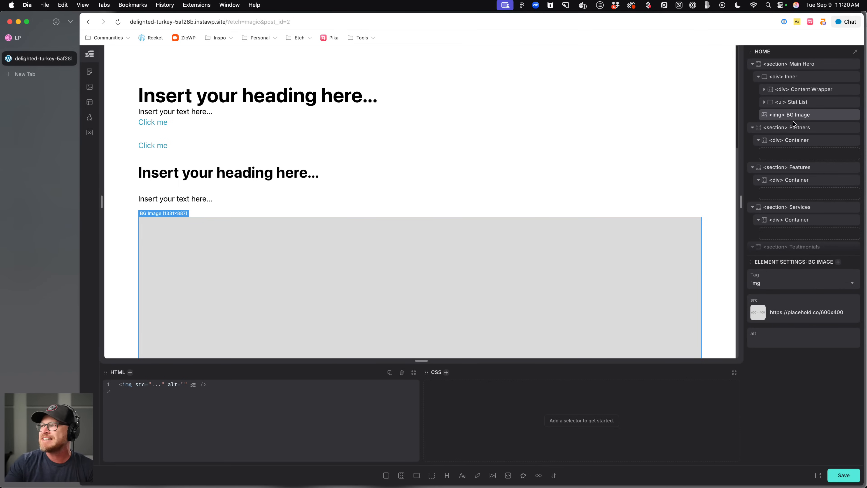
# Assign the class main-hero__bg-image to the BG Image element.
pyautogui.write('alm')
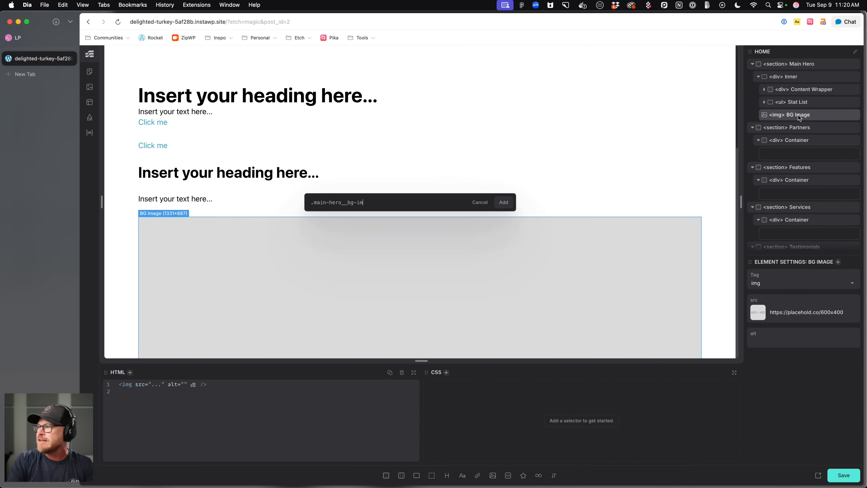
pyautogui.press('Return')
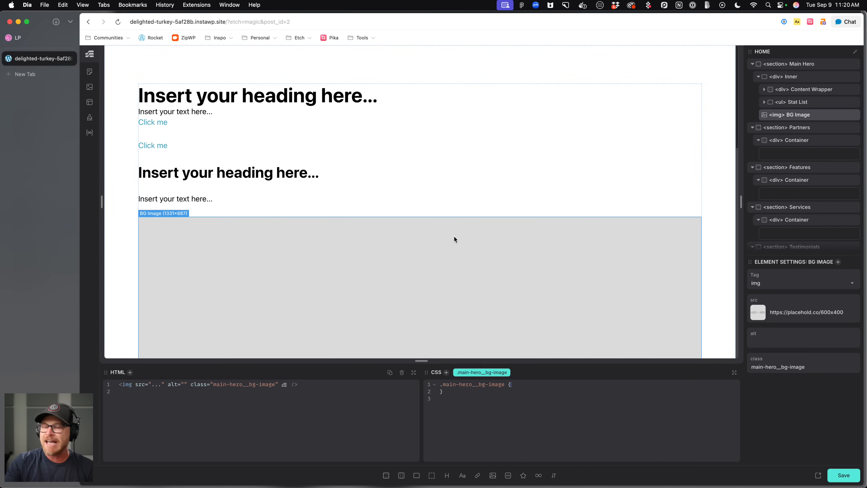
# Open Unsplash in a new tab and search for energy photos.
pyautogui.press('super+t')
pyautogui.write('squoo')
pyautogui.press('BackSpace')
pyautogui.press('BackSpace')
pyautogui.press('BackSpace')
pyautogui.press('BackSpace')
pyautogui.press('BackSpace')
pyautogui.write('unsplash.com')
pyautogui.press('Return')
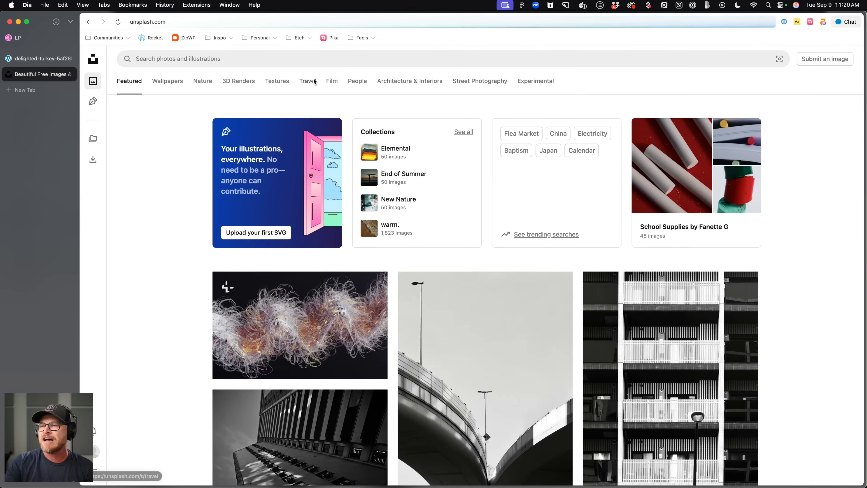
pyautogui.click(313, 62)
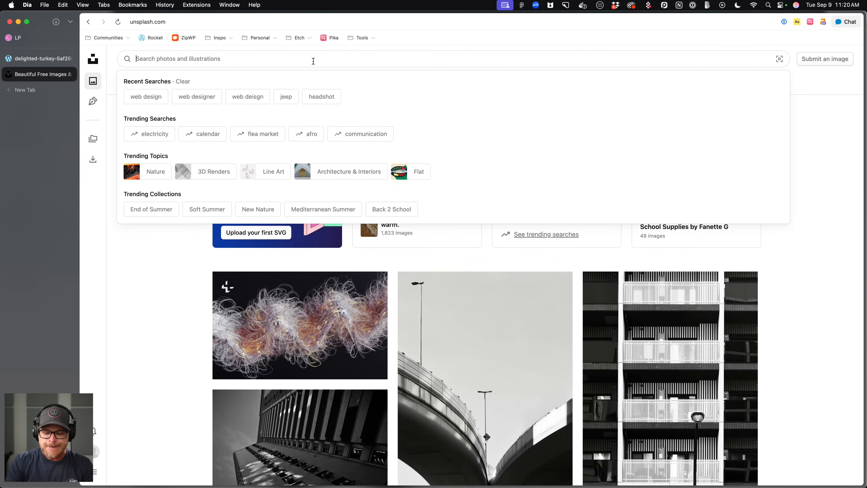
pyautogui.write('energy')
pyautogui.press('Return')
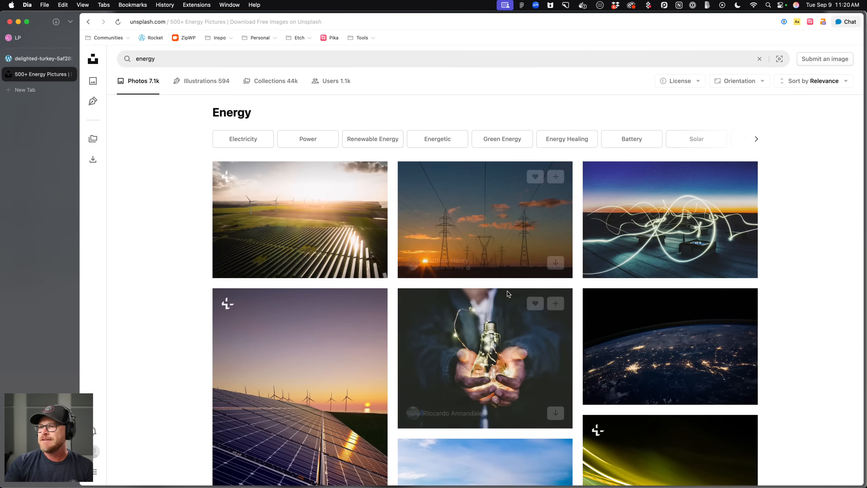
pyautogui.scroll(-4, 652, 277)
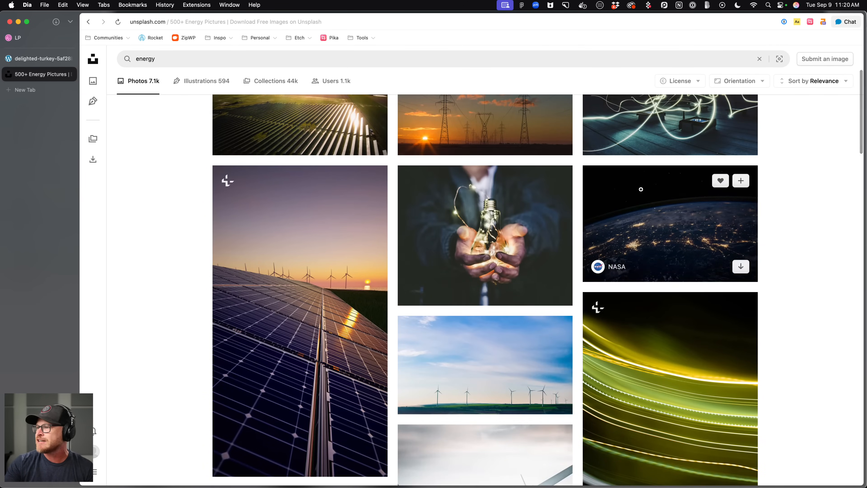
pyautogui.scroll(4, 645, 188)
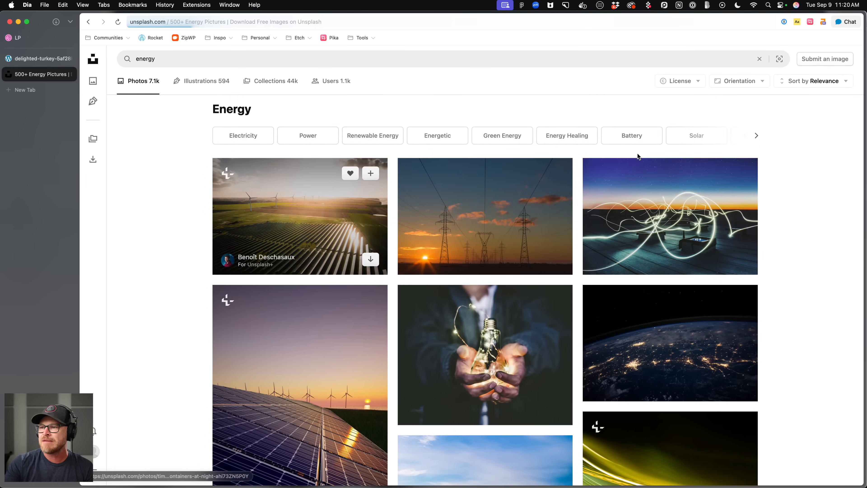
# In Squoosh, load the downloaded solar-farm photo, resize it to 1920 px wide and compress it as WebP.
pyautogui.press('cmd+t')
pyautogui.write('squoosh.app')
pyautogui.press('Return')
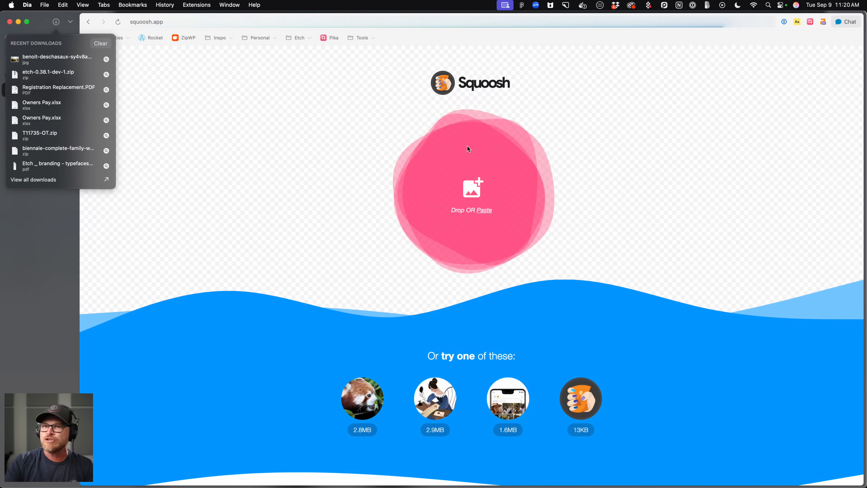
pyautogui.moveTo(381, 152); pyautogui.dragTo(381, 154)
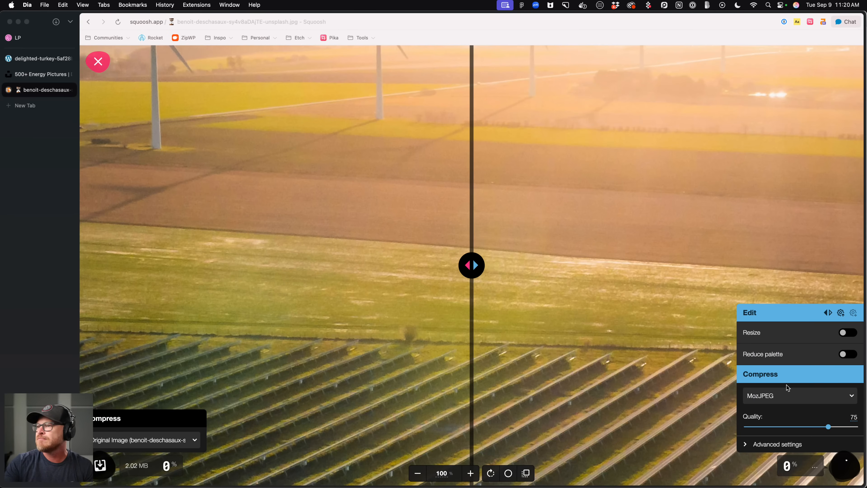
pyautogui.click(846, 331)
pyautogui.doubleClick(811, 262)
pyautogui.write('1920')
pyautogui.press('Tab')
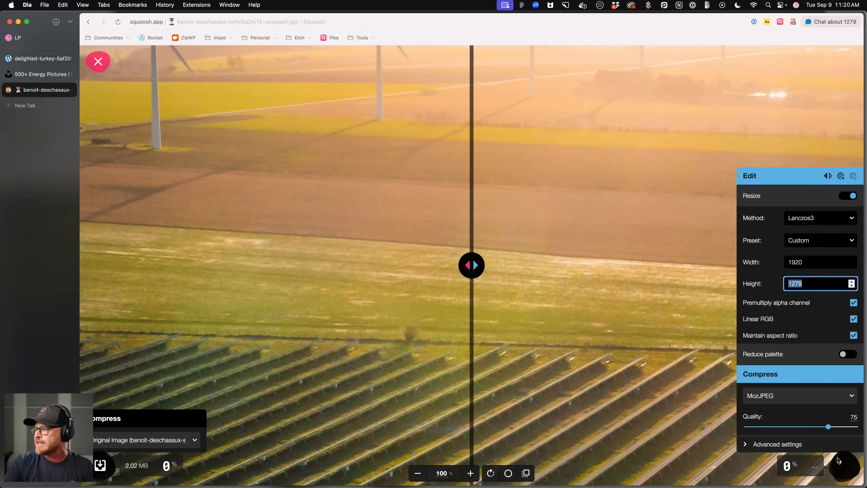
pyautogui.click(765, 396)
pyautogui.click(764, 426)
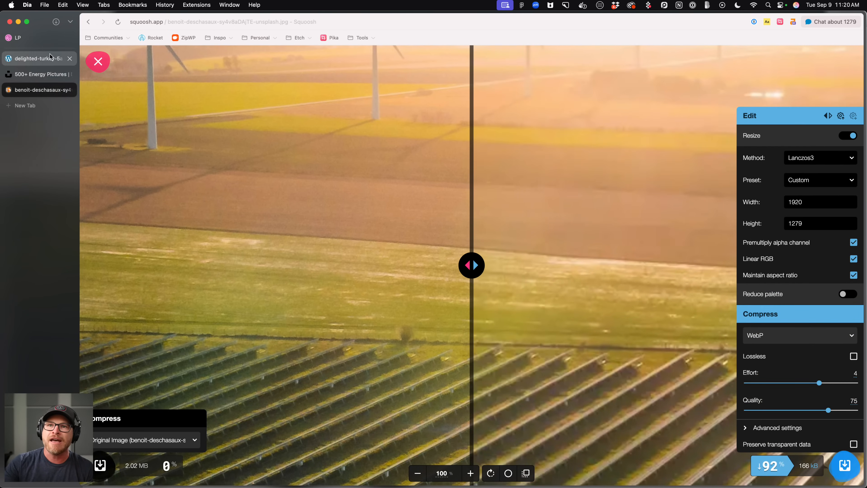
# Upload the WebP image to the media library and use it as the BG Image's source.
pyautogui.click(34, 58)
pyautogui.click(757, 315)
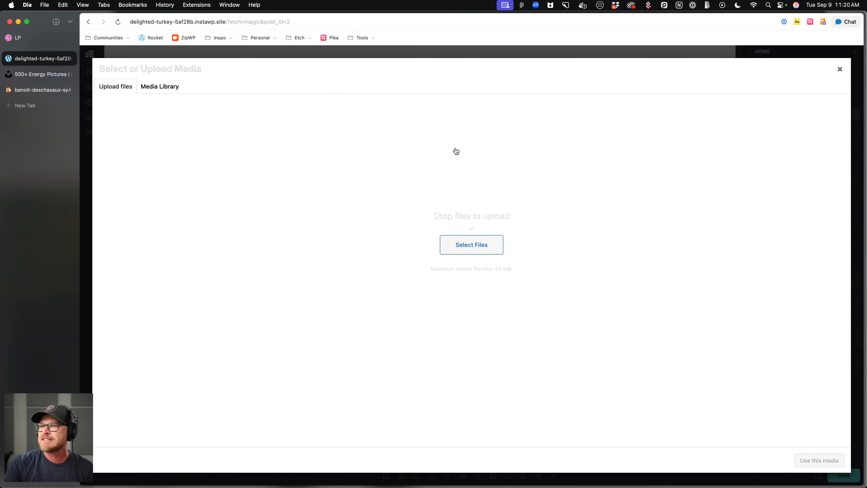
pyautogui.click(56, 21)
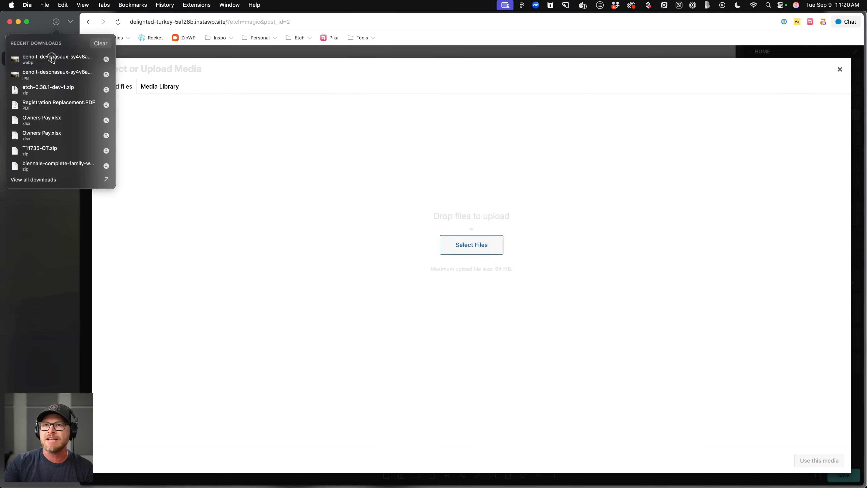
pyautogui.moveTo(47, 58); pyautogui.dragTo(509, 243)
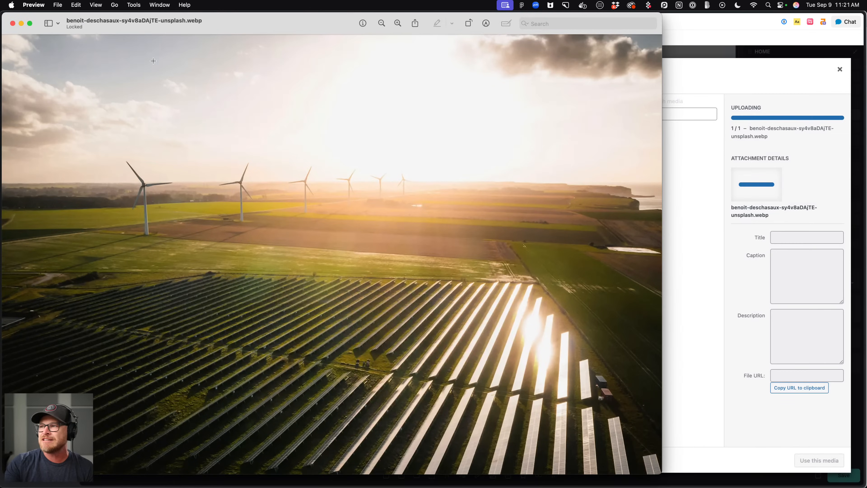
pyautogui.click(13, 23)
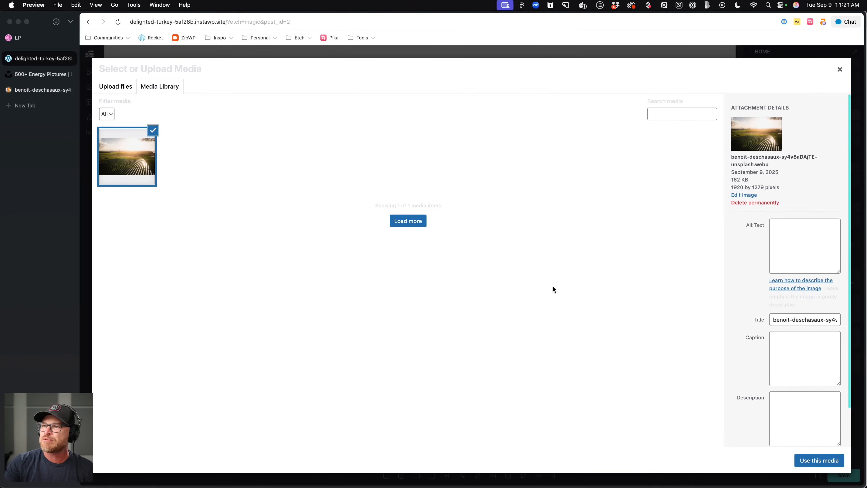
pyautogui.click(818, 466)
pyautogui.click(819, 461)
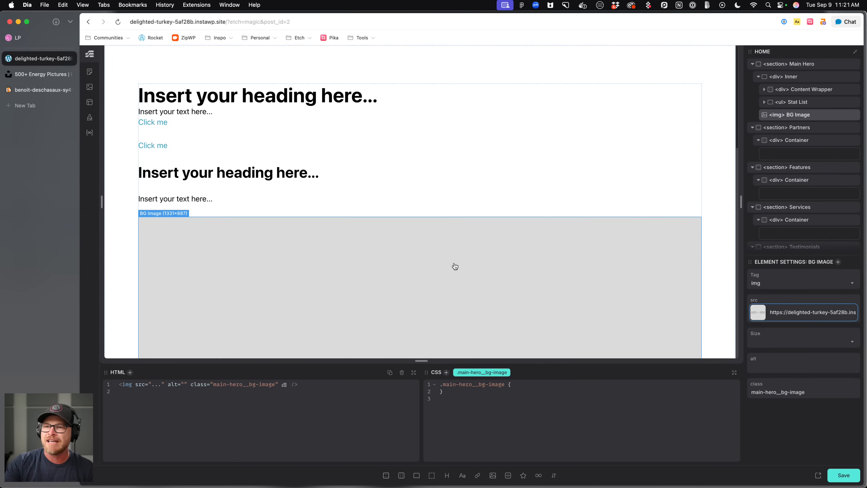
# Set the Main Hero Inner wrapper's position to relative.
pyautogui.scroll(-10, 578, 270)
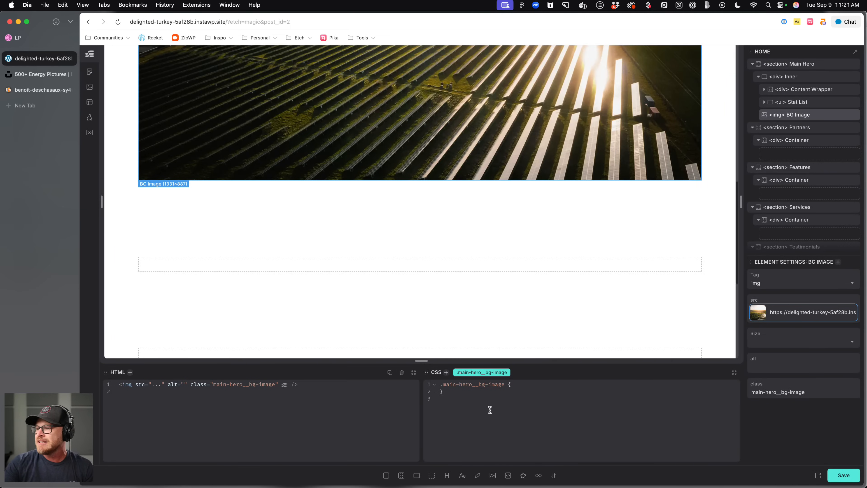
pyautogui.scroll(10, 261, 150)
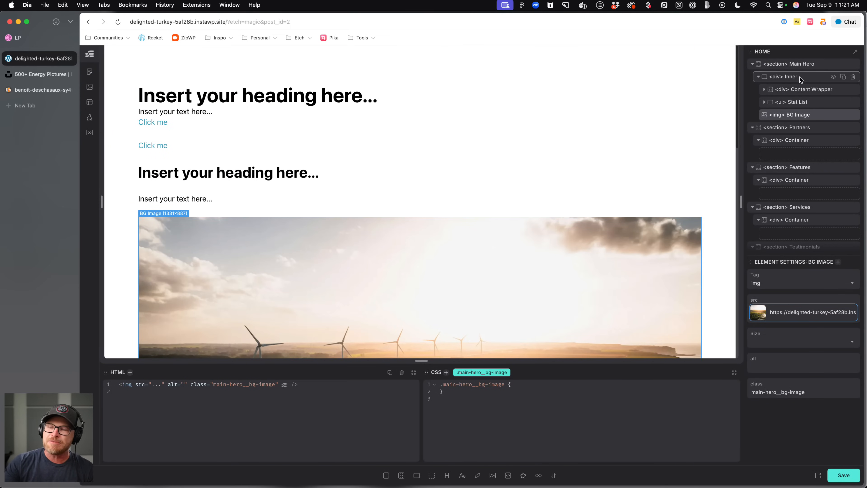
pyautogui.click(795, 76)
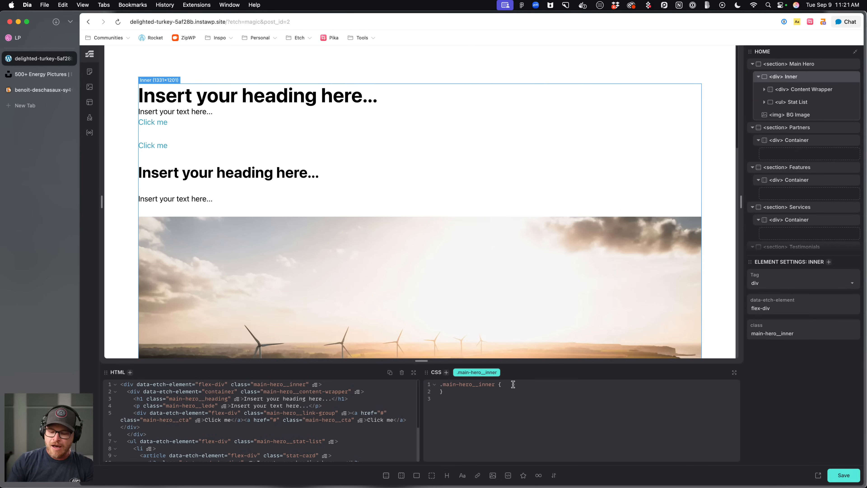
pyautogui.write('tion: relative;')
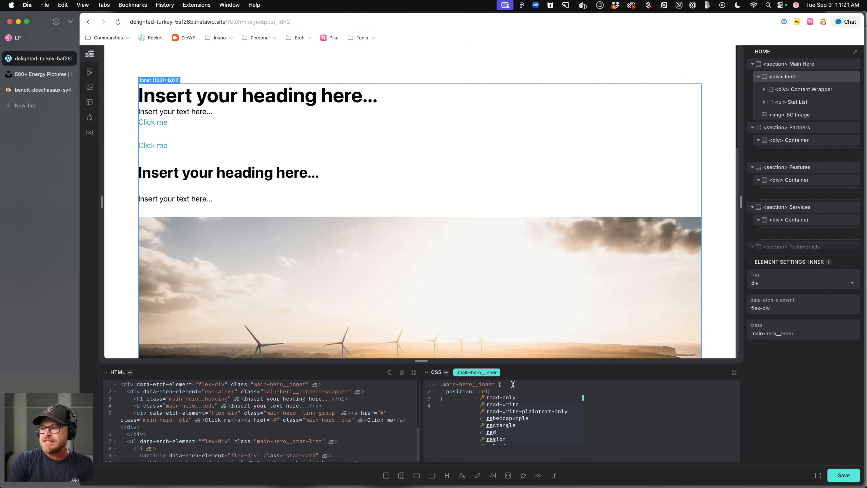
# Style the BG Image with position absolute, inset 0, width 100% and height 100%.
pyautogui.click(819, 115)
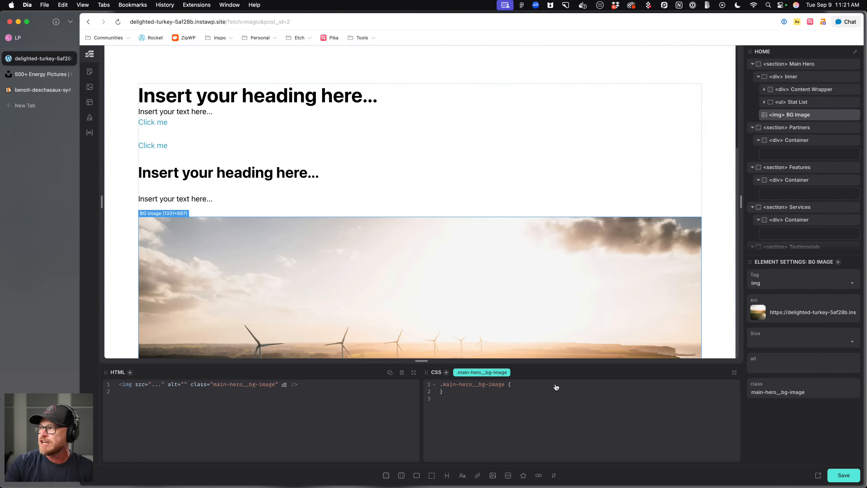
pyautogui.write('posit')
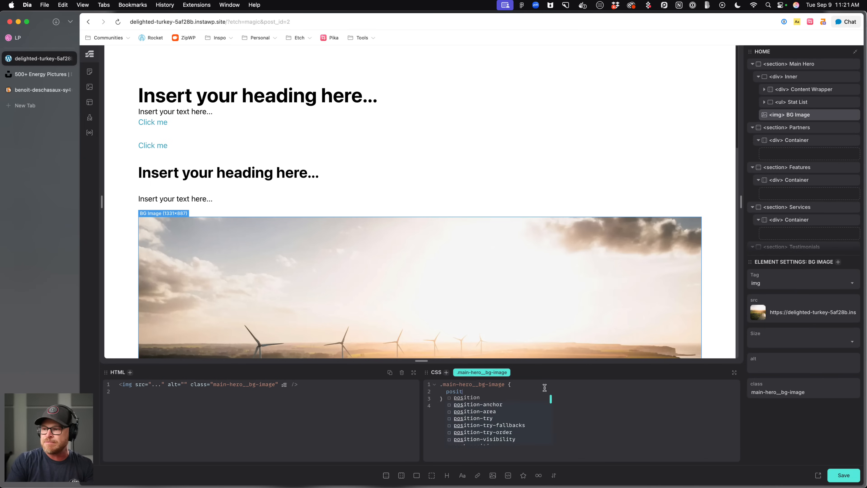
pyautogui.write('ion: ab')
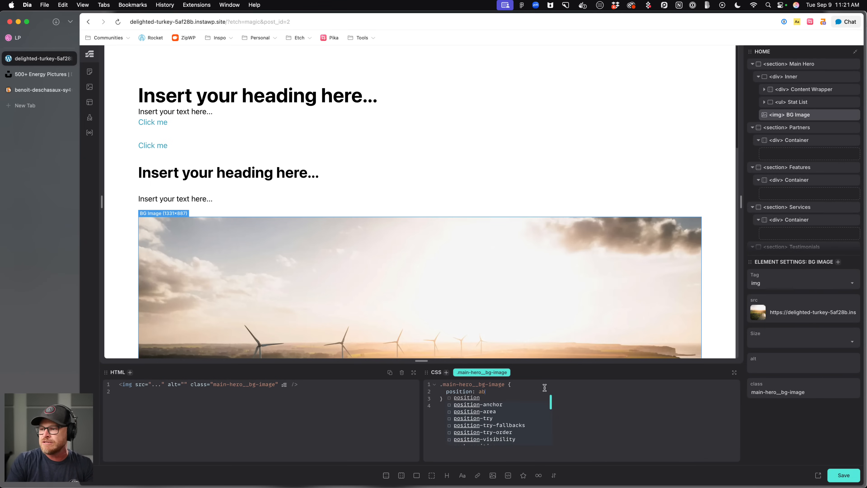
pyautogui.write('solute;')
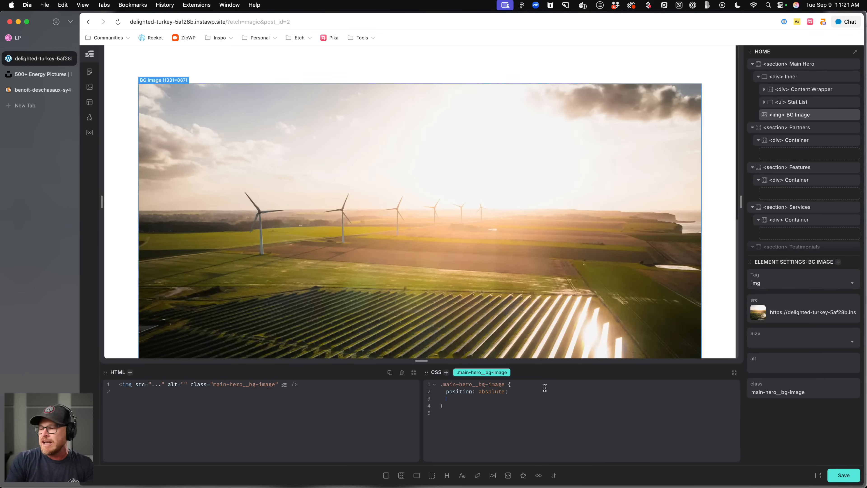
pyautogui.write('et: 0;')
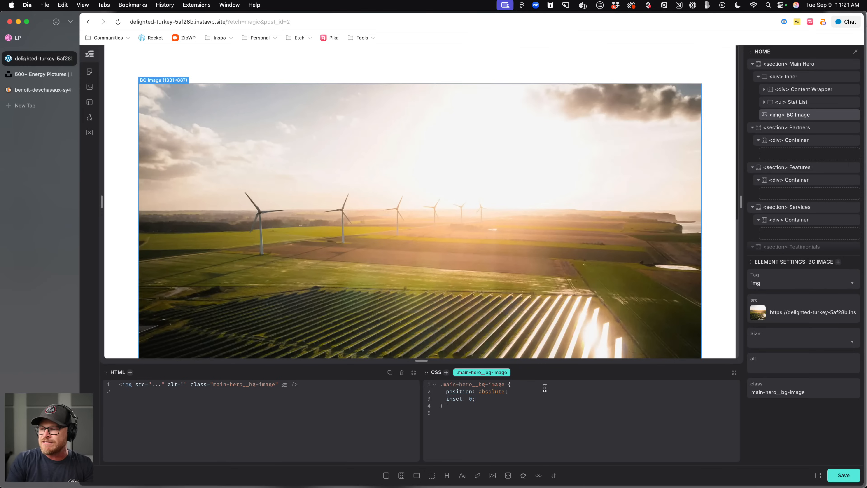
pyautogui.write('h:; 1')
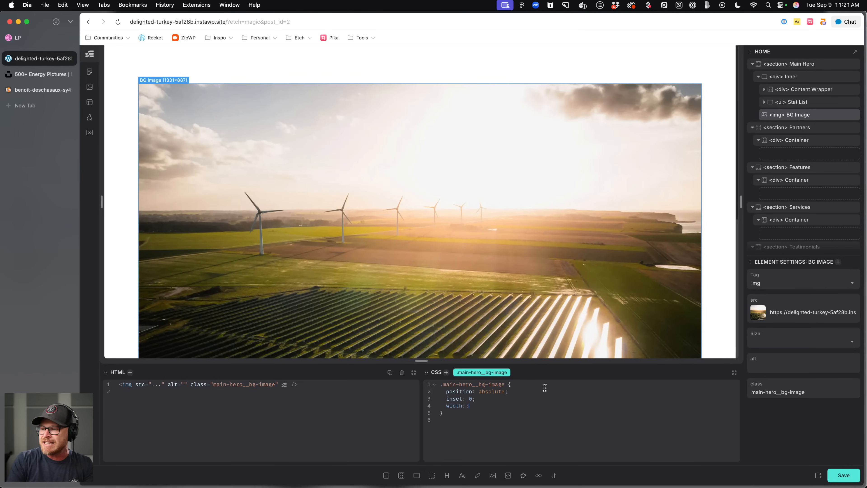
pyautogui.write(' 100%;')
pyautogui.press('Return')
pyautogui.write('height: 100%;')
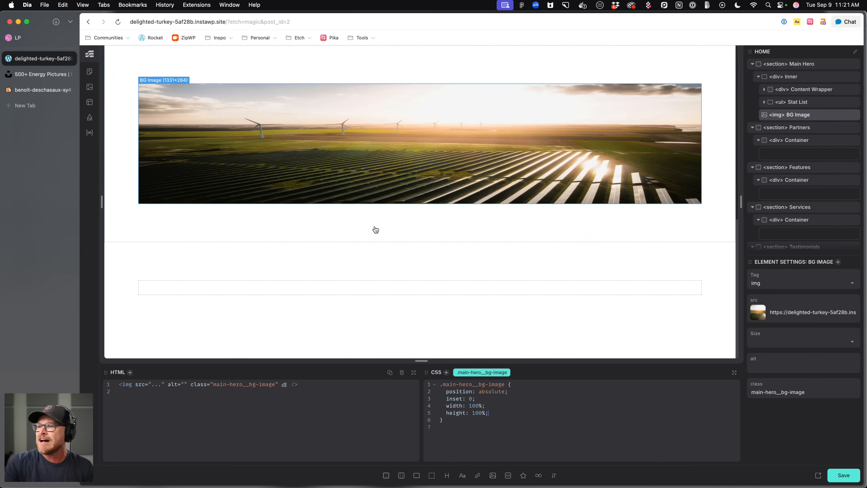
# Set the Main Hero section's padding to var(--space-s), comparing against the Dribbble design.
pyautogui.click(203, 62)
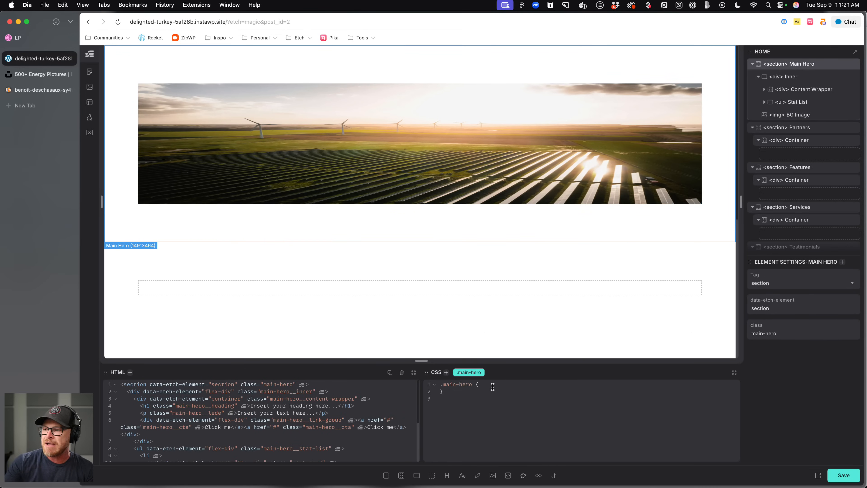
pyautogui.write('paddin')
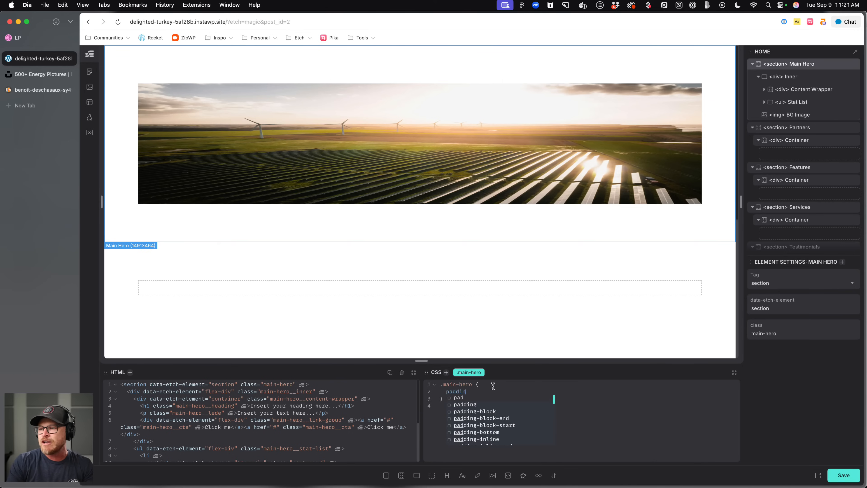
pyautogui.write('g: var(--space-xs')
pyautogui.press('Return')
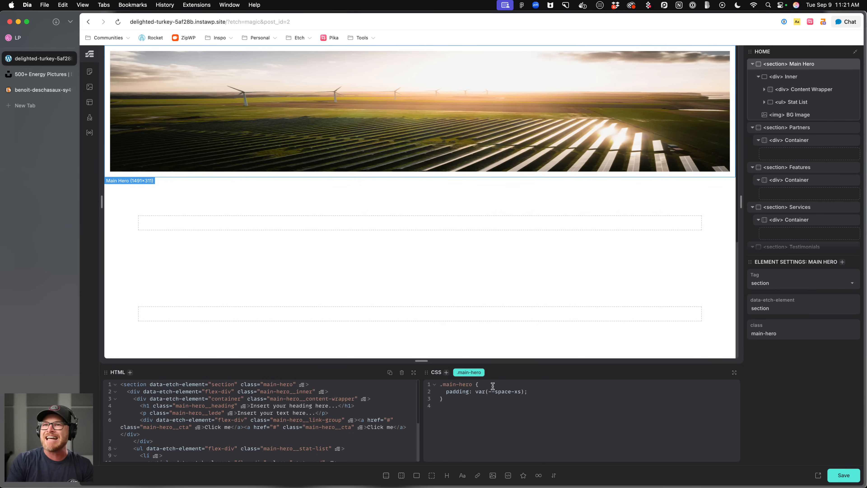
pyautogui.click(31, 36)
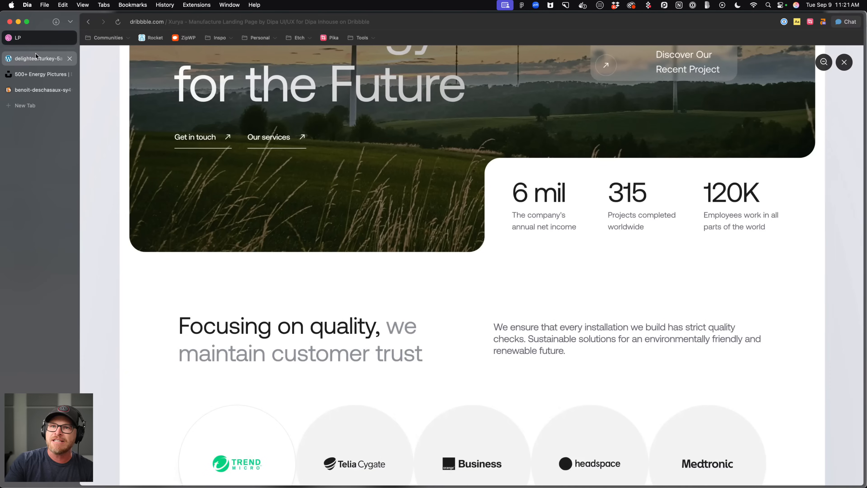
pyautogui.click(34, 58)
pyautogui.click(33, 38)
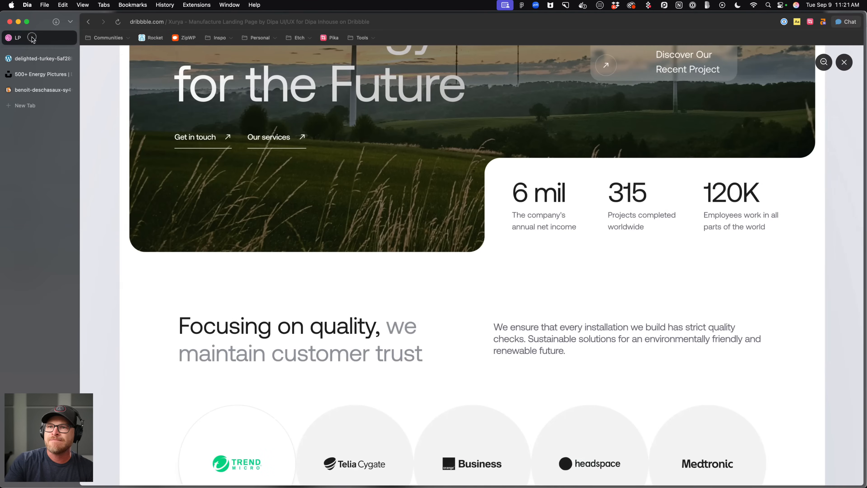
pyautogui.click(33, 59)
pyautogui.click(517, 392)
pyautogui.press('BackSpace')
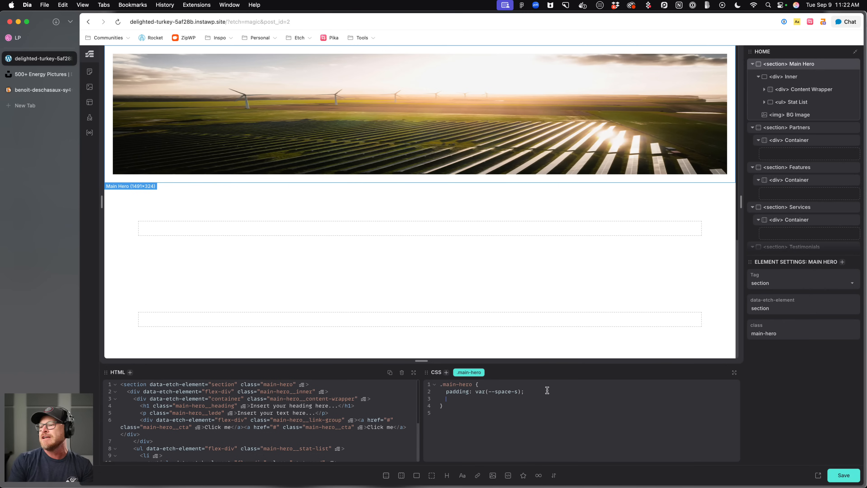
pyautogui.write('order-radius: --radi9u')
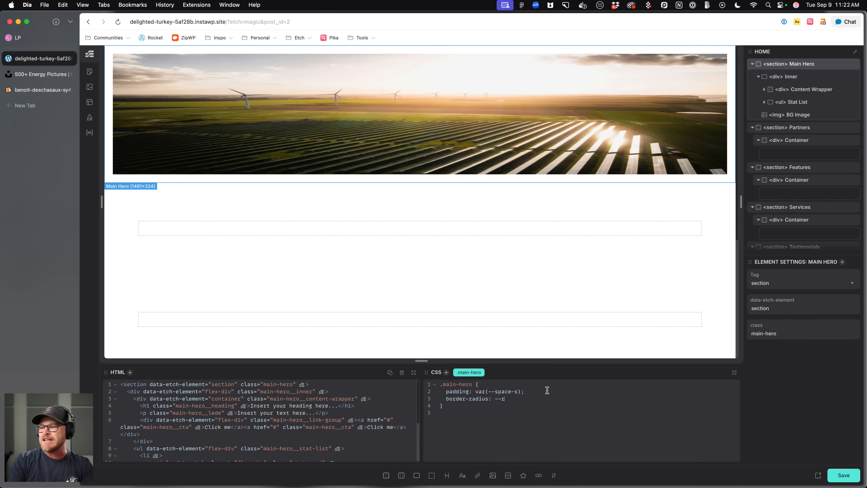
pyautogui.press('BackSpace')
pyautogui.press('BackSpace')
pyautogui.write('us')
pyautogui.press('super+a')
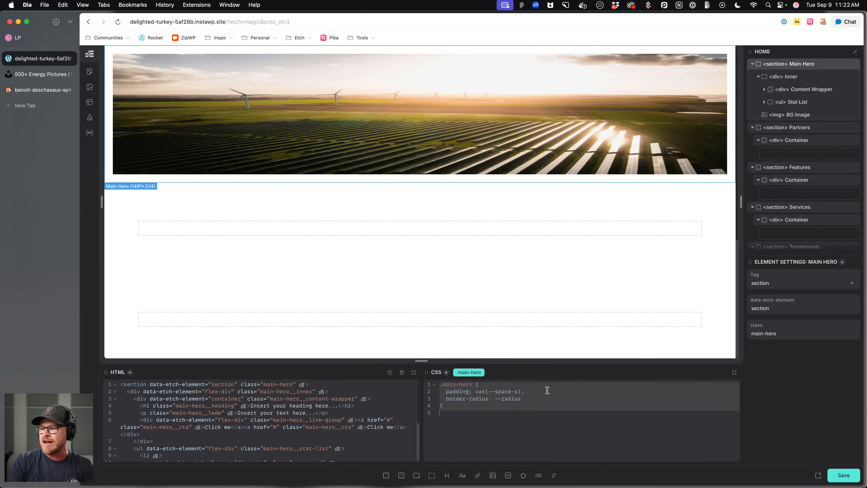
pyautogui.click(505, 451)
pyautogui.moveTo(528, 399); pyautogui.dragTo(442, 403)
pyautogui.press('BackSpace')
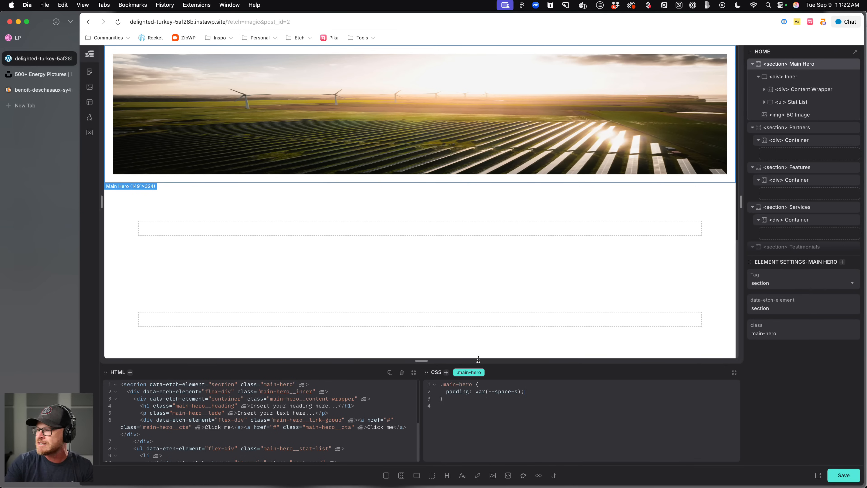
# Give the Inner wrapper border-radius var(--radius) and overflow clip.
pyautogui.click(784, 76)
pyautogui.click(523, 394)
pyautogui.write('border-radius')
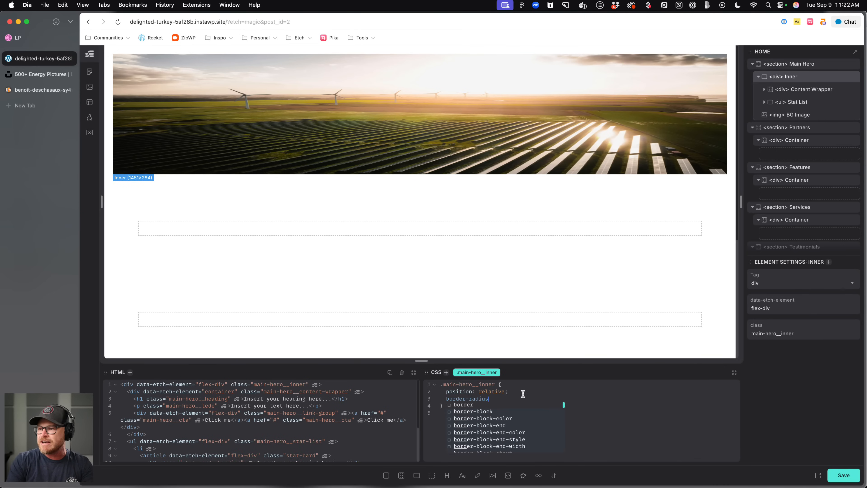
pyautogui.write(': var(--radiu')
pyautogui.write('s')
pyautogui.press('Return')
pyautogui.write(';   ')
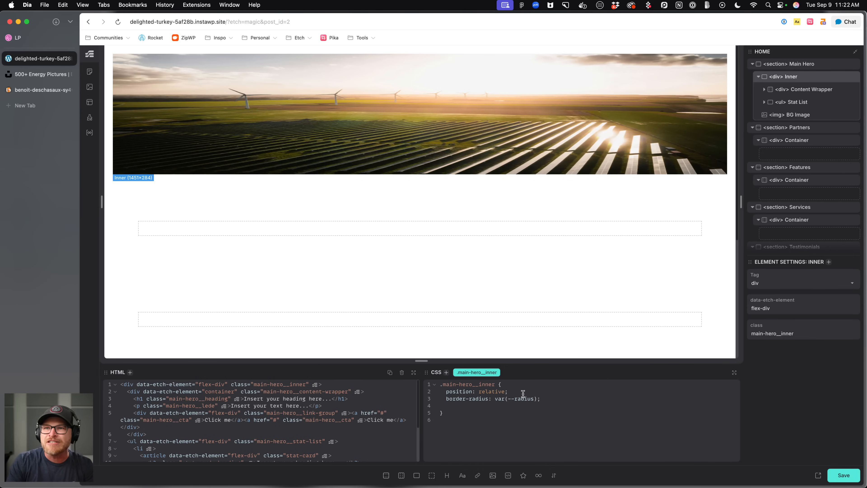
pyautogui.write('o')
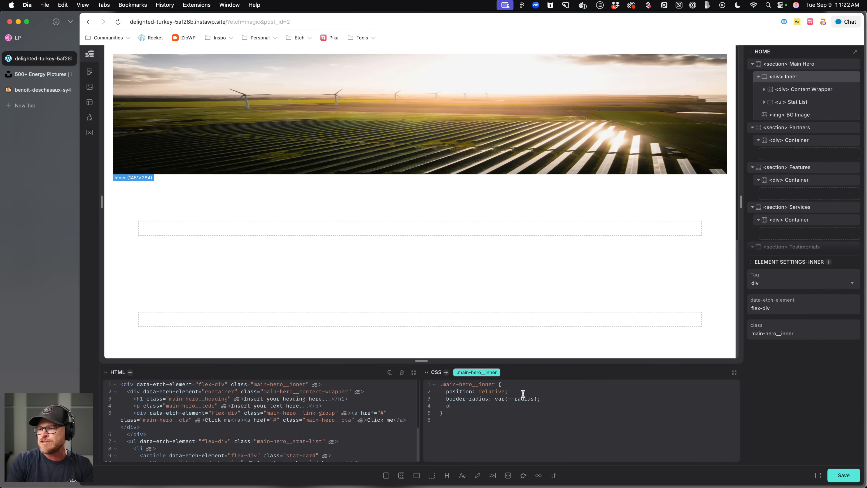
pyautogui.write('verflow: clip;')
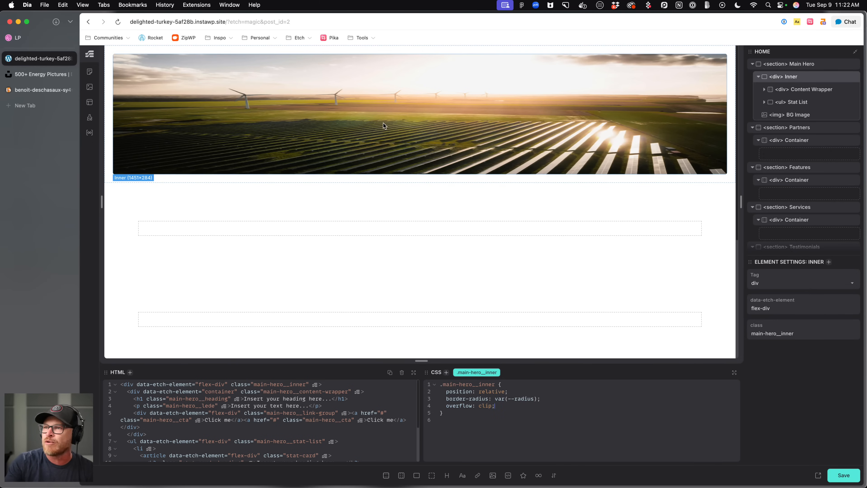
# Set the BG Image's object-fit to cover.
pyautogui.click(795, 115)
pyautogui.click(505, 412)
pyautogui.write('object-fit: cover;')
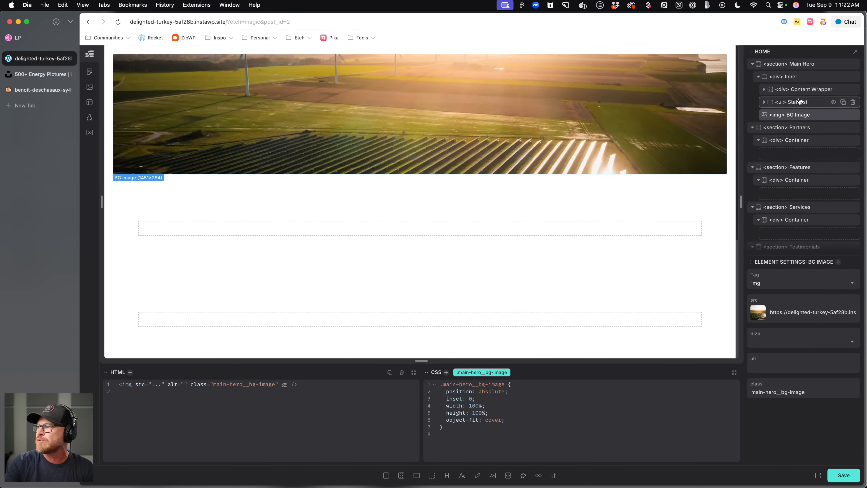
# Set the Inner wrapper's padding-block to var(--section-space-xl), comparing its height against the Dribbble design.
pyautogui.click(789, 76)
pyautogui.write('p')
pyautogui.press('BackSpace')
pyautogui.write('padding')
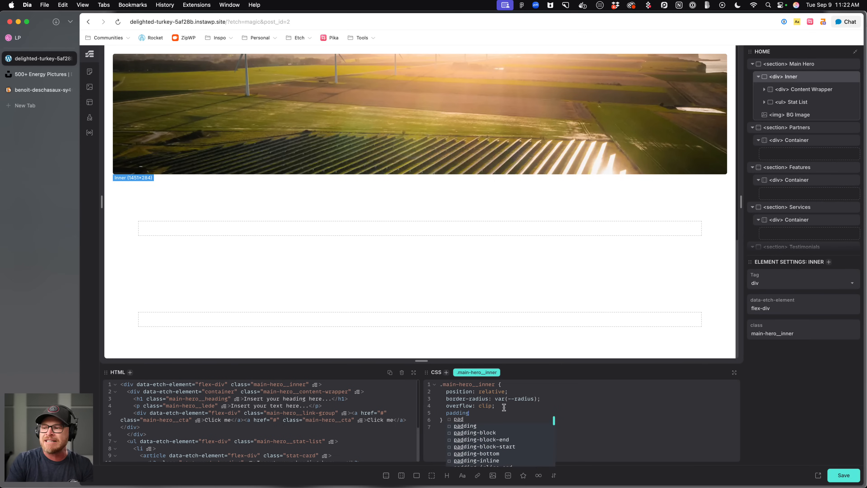
pyautogui.write('-block: --section-space-m')
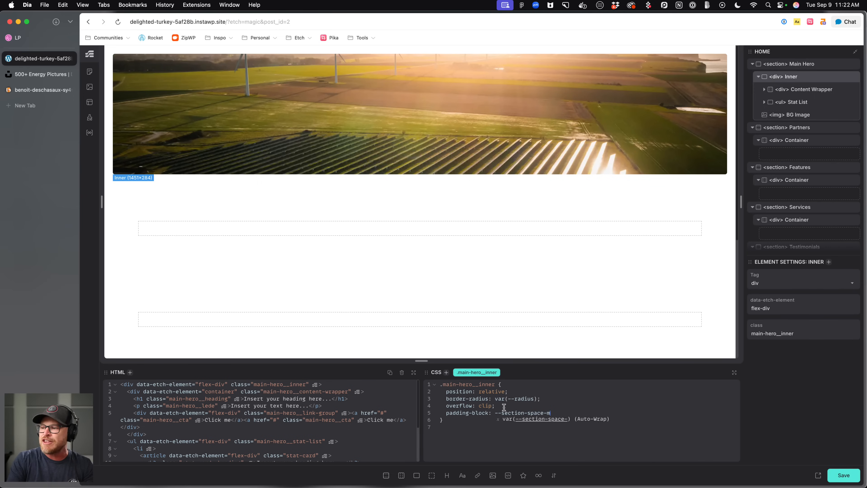
pyautogui.press('Tab')
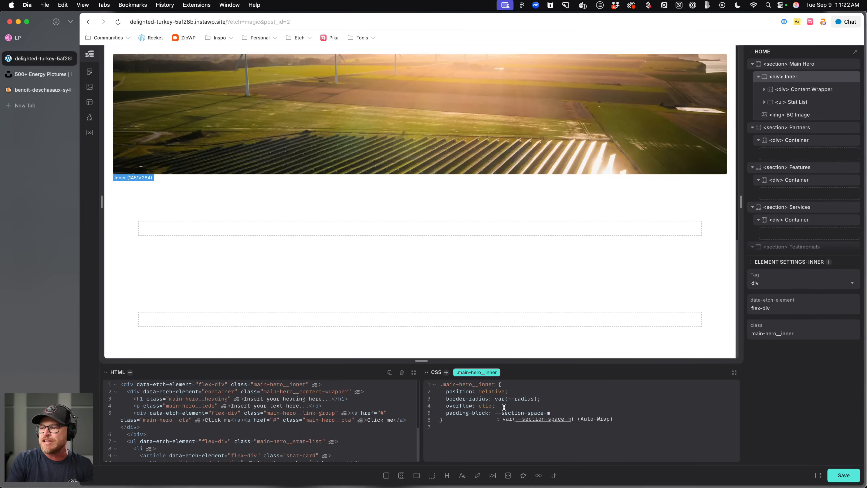
pyautogui.write(';')
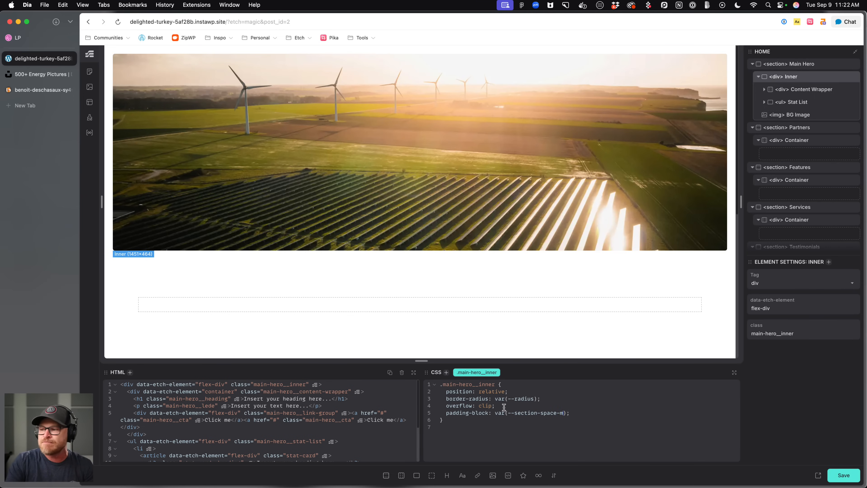
pyautogui.press('BackSpace')
pyautogui.write('l')
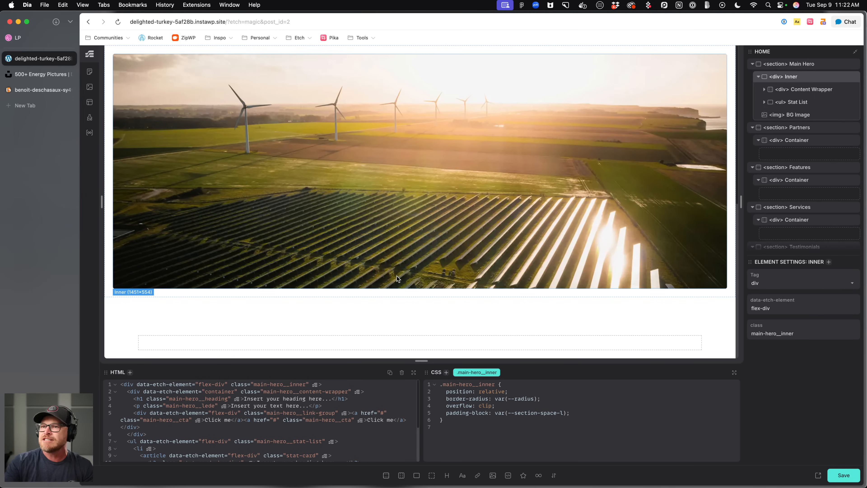
pyautogui.write('x')
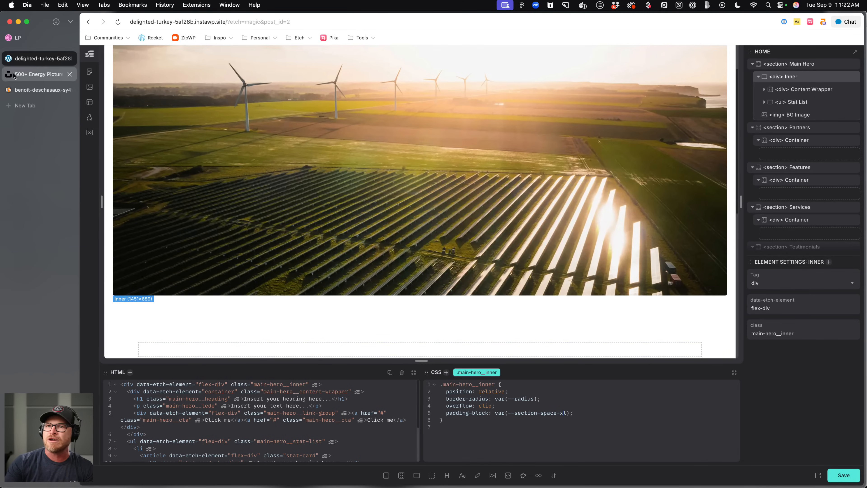
pyautogui.click(23, 40)
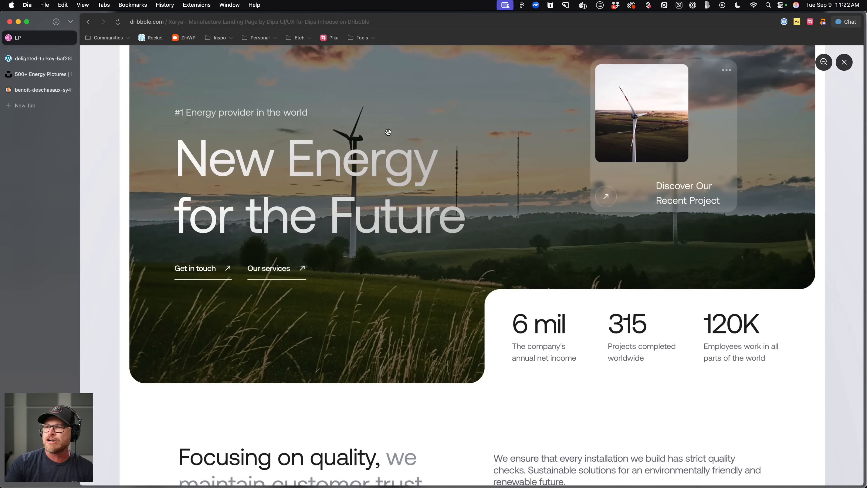
pyautogui.click(38, 60)
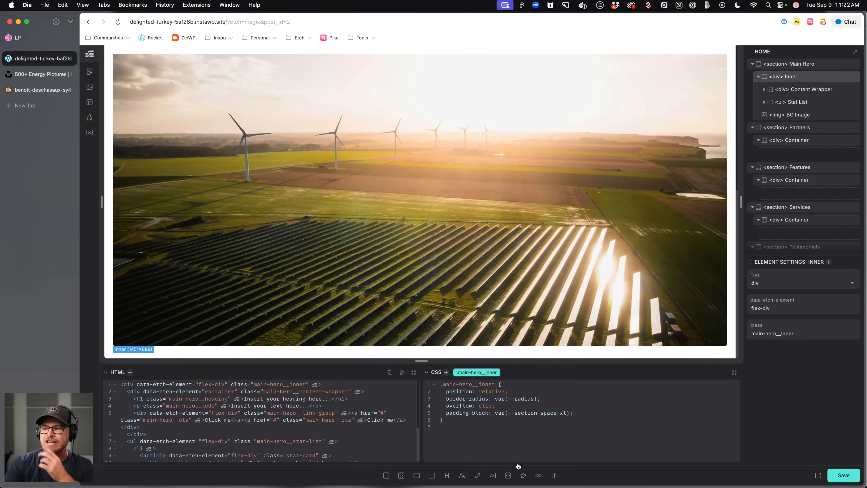
# Add a border-image of fill 1 linear-gradient(to right, red, red) to the Inner wrapper.
pyautogui.write('border-')
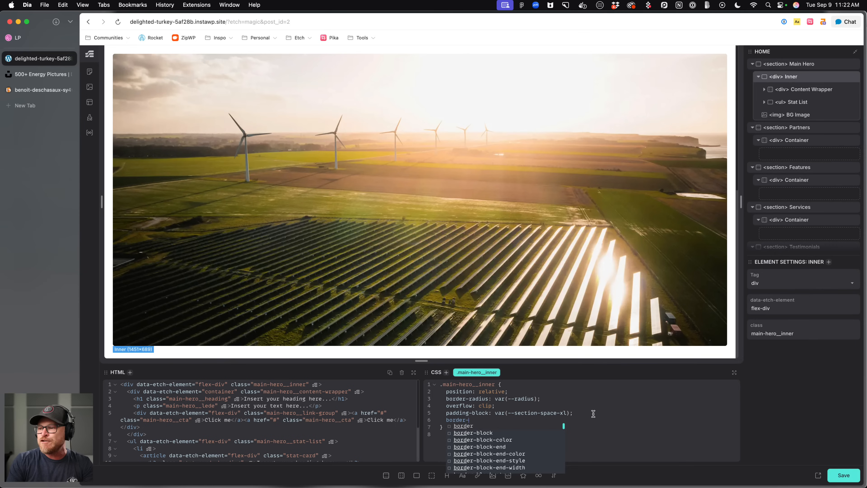
pyautogui.write('image: fill 1 color-')
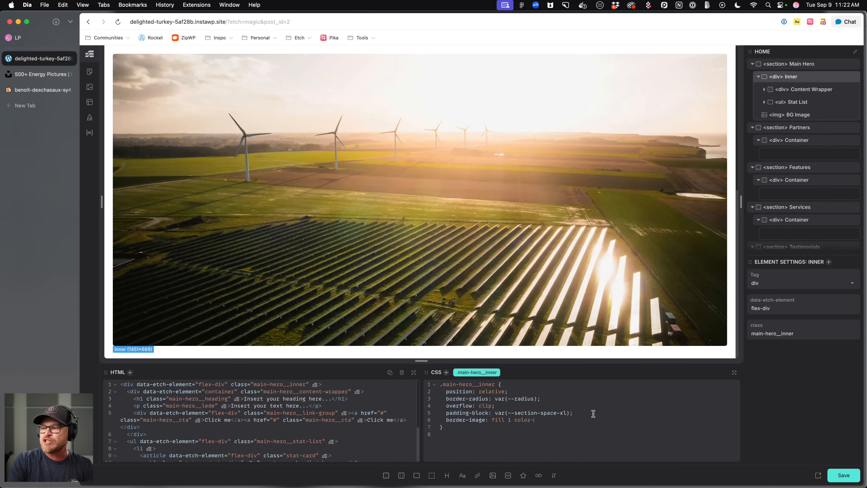
pyautogui.write('mlinear-gradient()')
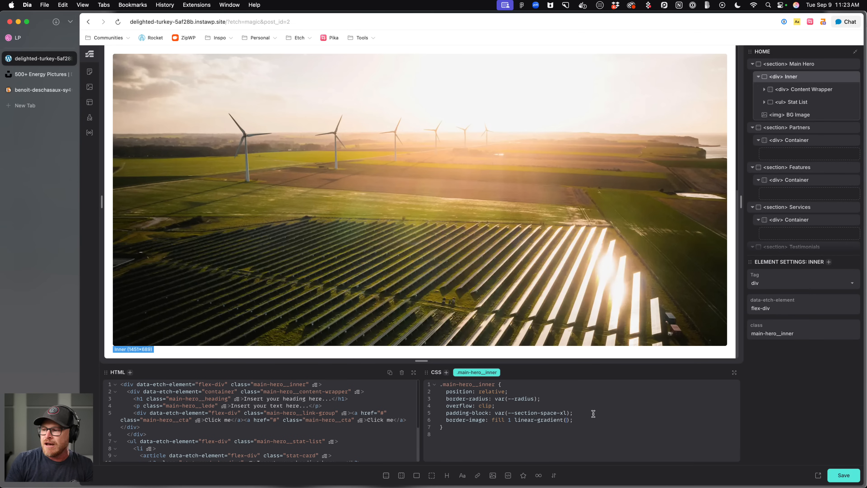
pyautogui.write('i')
pyautogui.press('BackSpace')
pyautogui.write('to right, ')
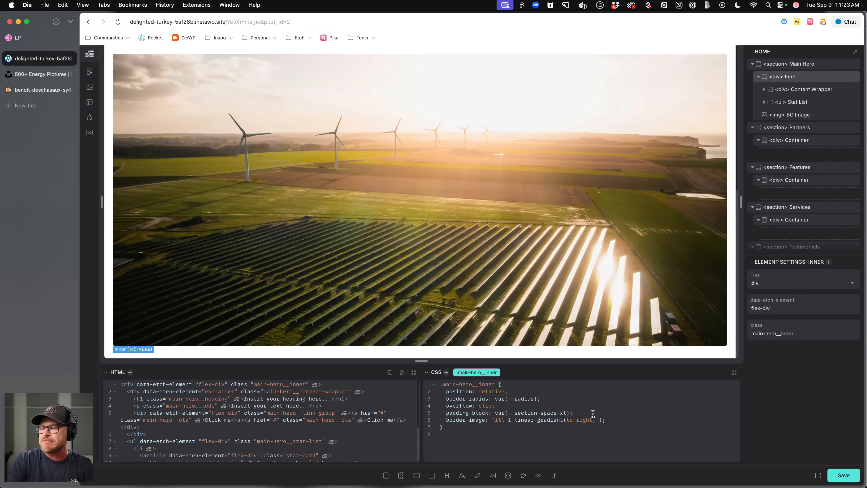
pyautogui.write('red, red')
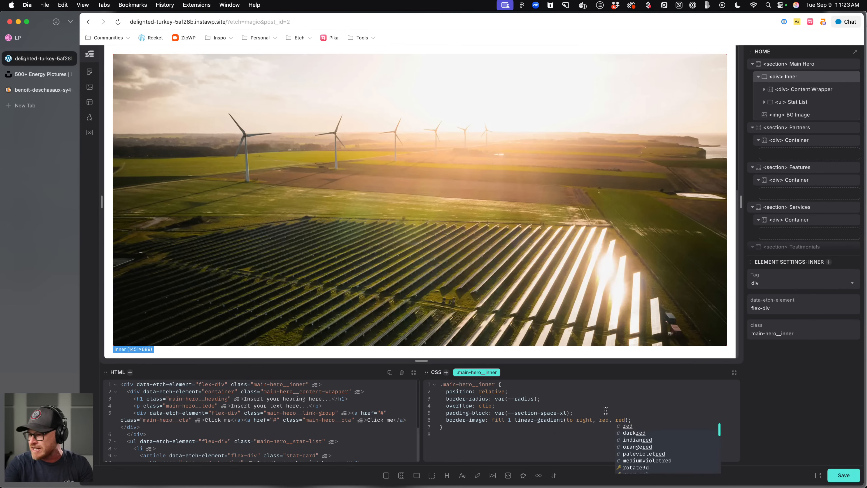
pyautogui.click(553, 432)
pyautogui.click(486, 423)
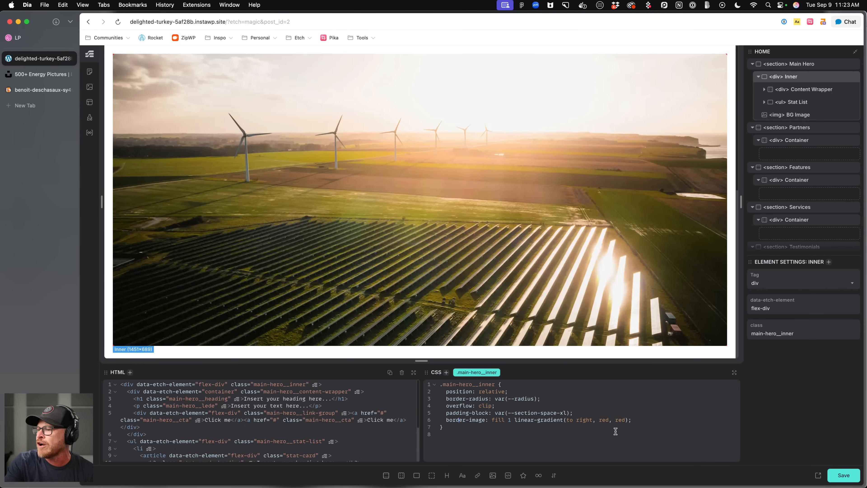
# Set the BG Image's z-index to -1 and save the page.
pyautogui.click(794, 117)
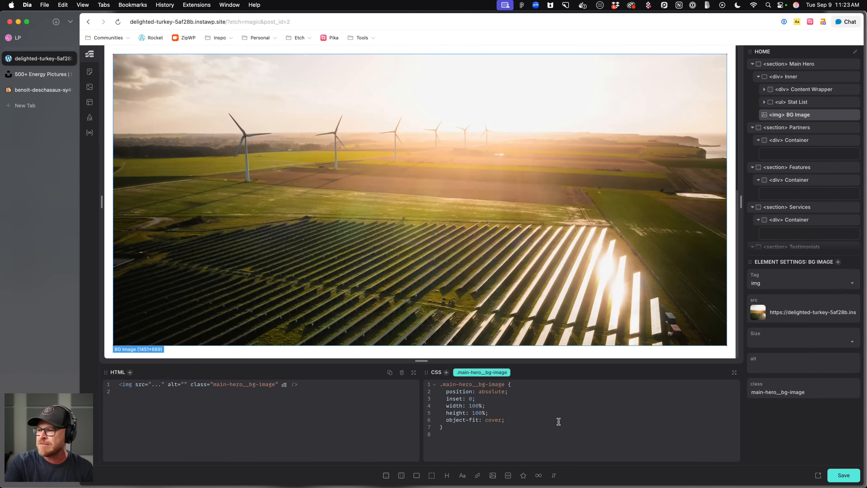
pyautogui.press('Return')
pyautogui.write('z-index')
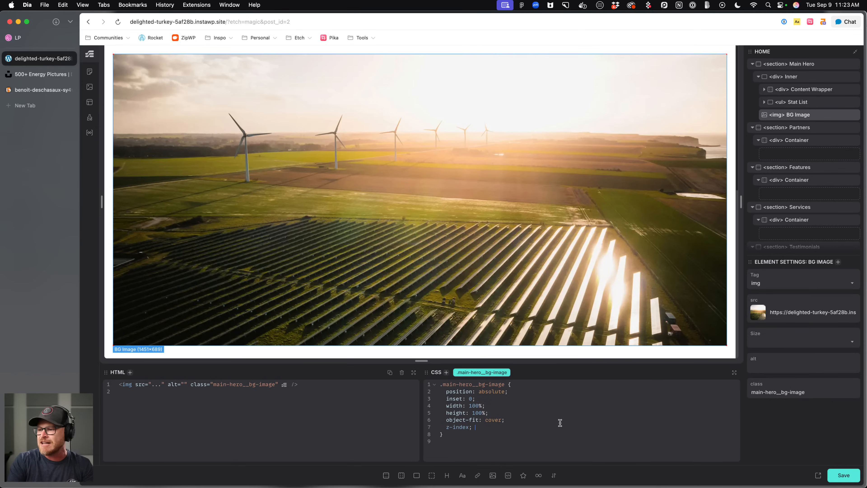
pyautogui.write(': -1;')
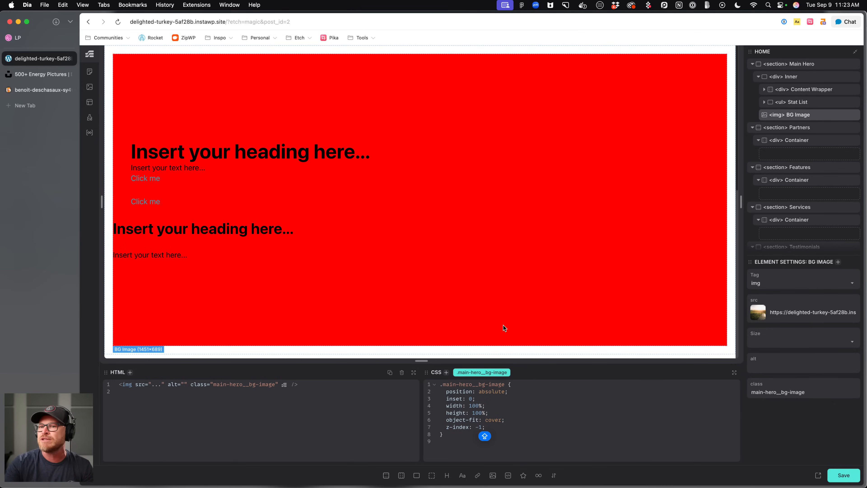
pyautogui.press('super+s')
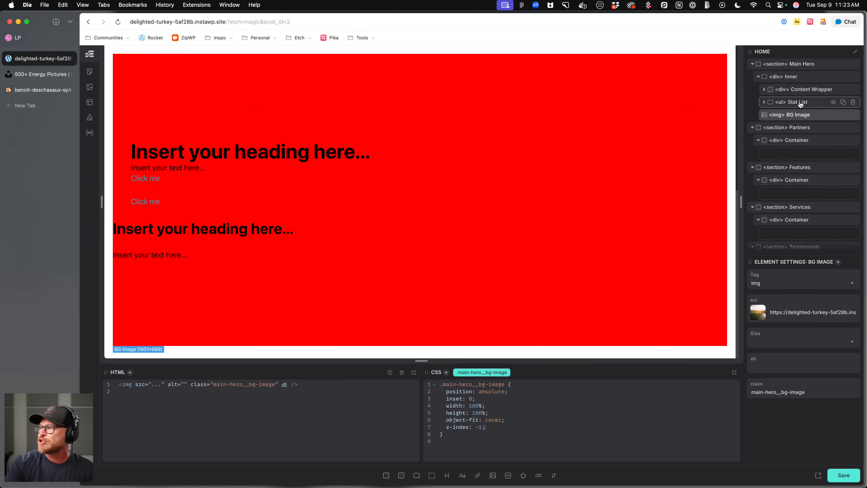
# Replace both red stops in the Inner wrapper's border-image gradient with color-mix(in oklch, var(--base-ultra-dark) 80%, transparent).
pyautogui.click(785, 76)
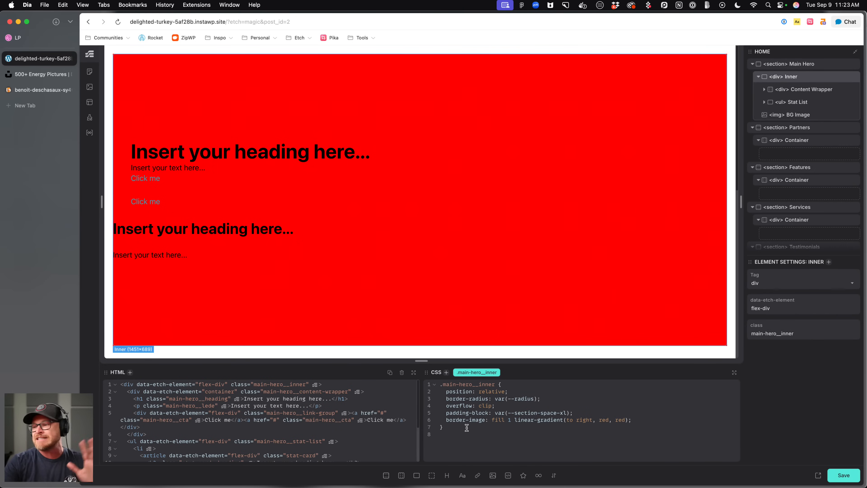
pyautogui.click(636, 420)
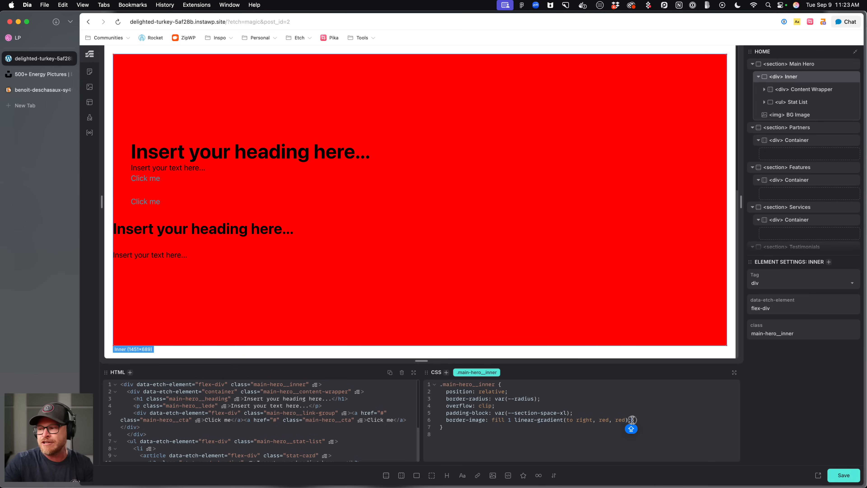
pyautogui.doubleClick(604, 420)
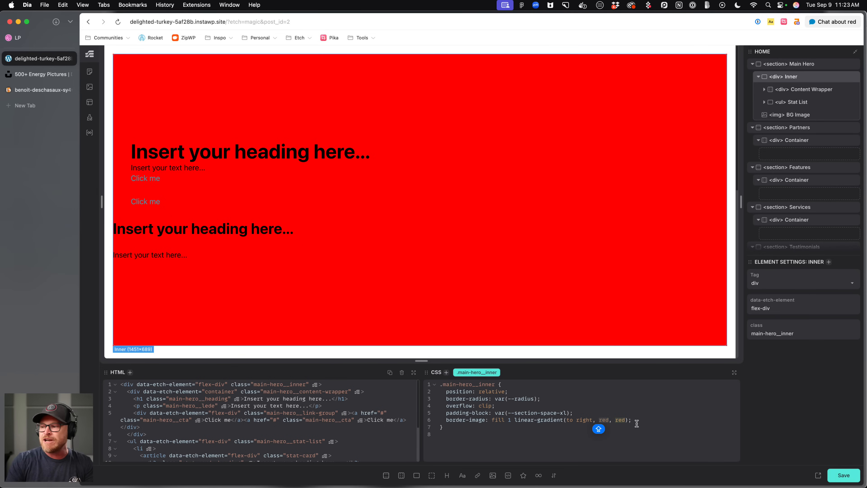
pyautogui.write('COLOR-')
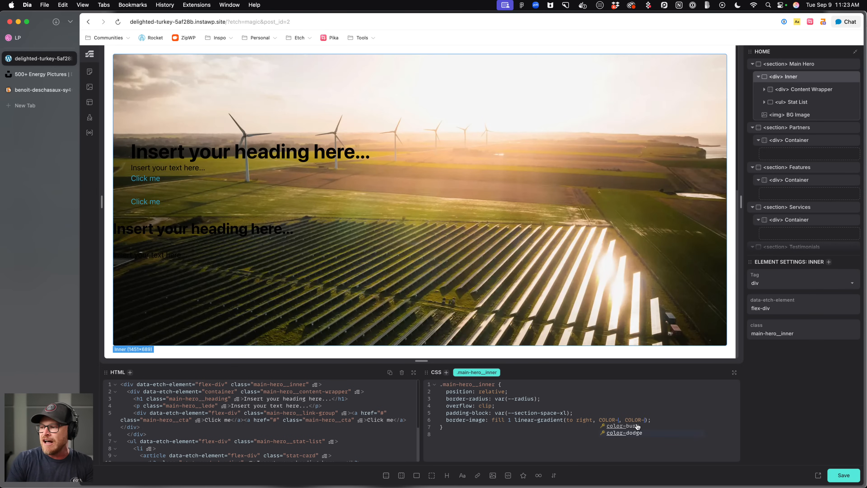
pyautogui.press('BackSpace')
pyautogui.press('BackSpace')
pyautogui.press('BackSpace')
pyautogui.write('color-mix()')
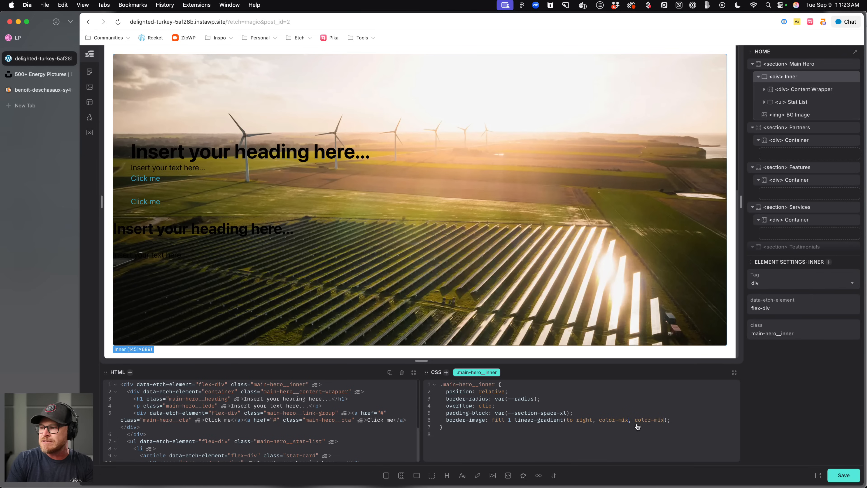
pyautogui.write('var()--base-ultra-dark')
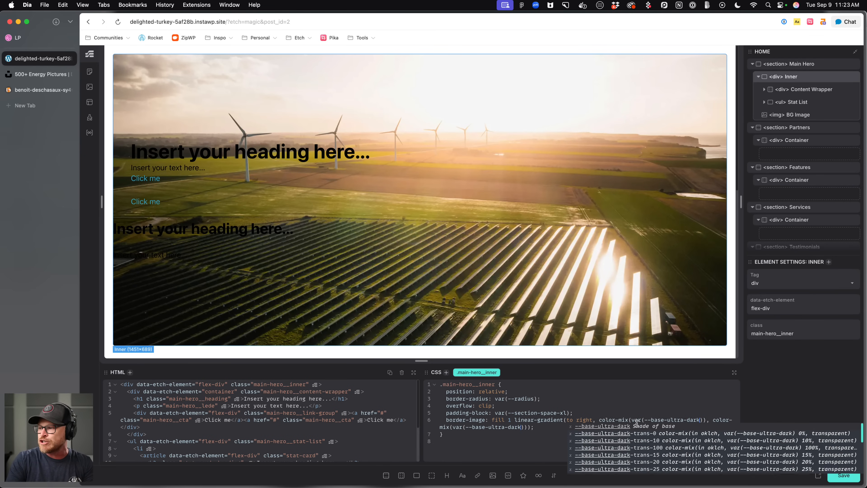
pyautogui.press('Right')
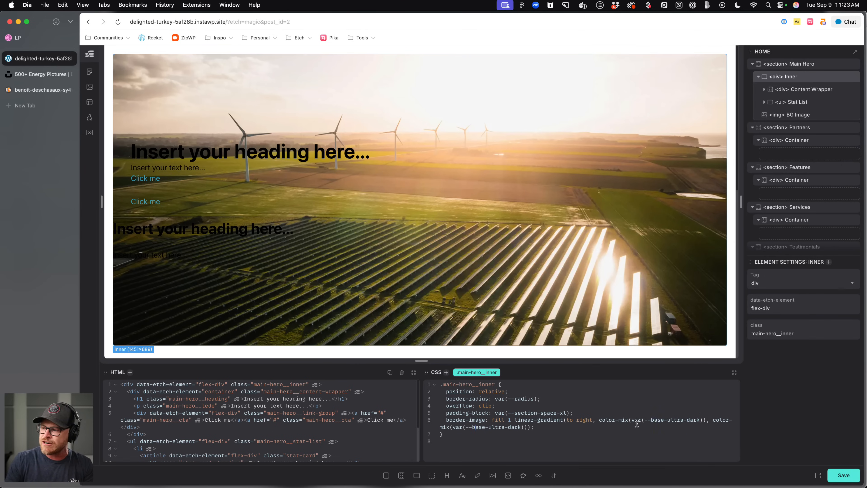
pyautogui.write('in oklch, var(--base-ultra-dark)')
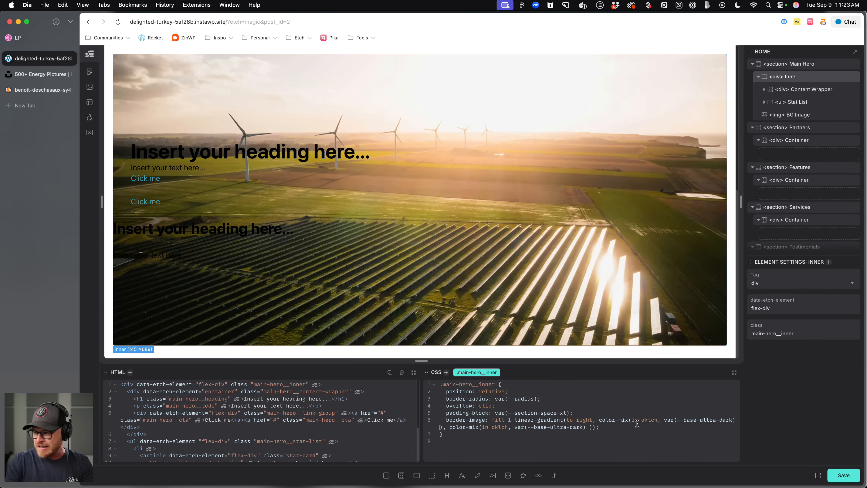
pyautogui.write(' 80%, ')
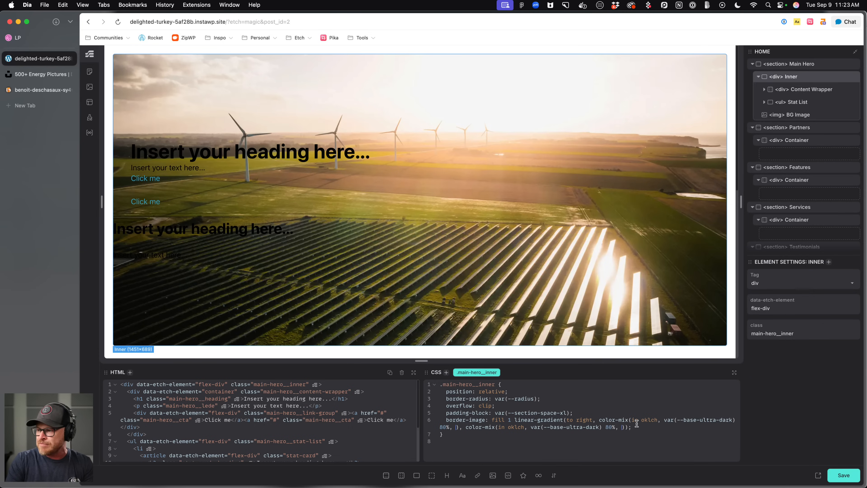
pyautogui.write('transparent')
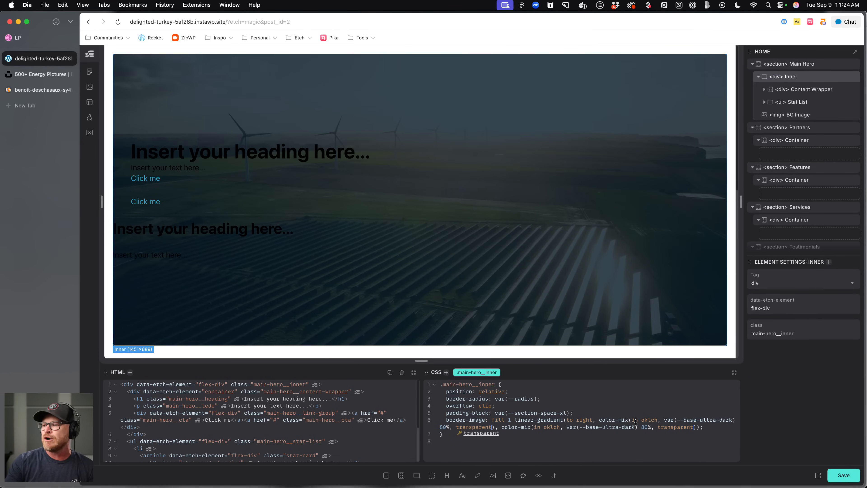
pyautogui.click(588, 404)
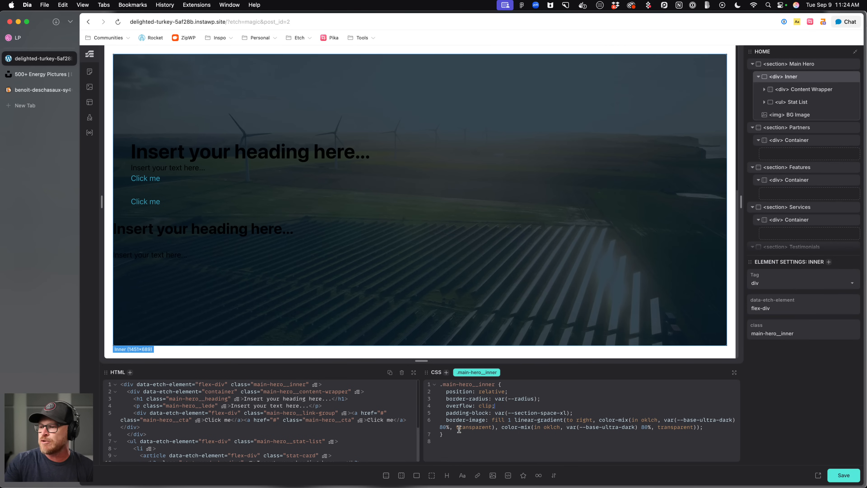
# Set both gradient color-mix percentages to 70% and save the page.
pyautogui.moveTo(440, 427); pyautogui.dragTo(448, 427)
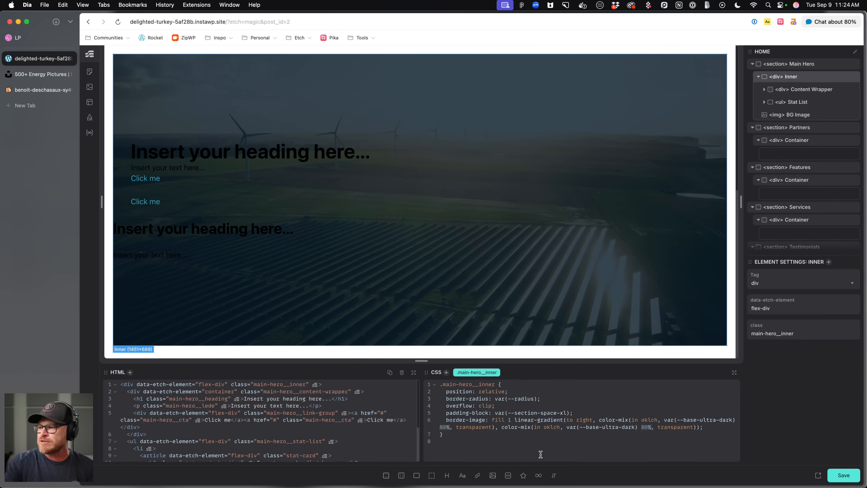
pyautogui.write('70')
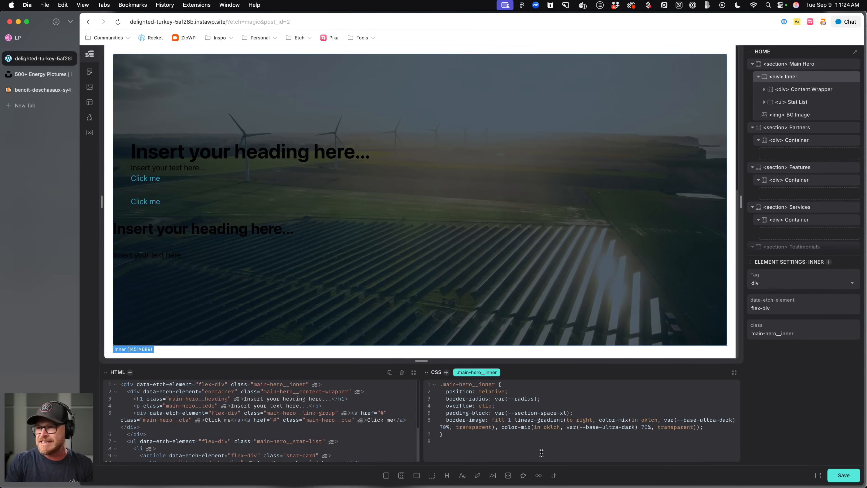
pyautogui.press('BackSpace')
pyautogui.write('5')
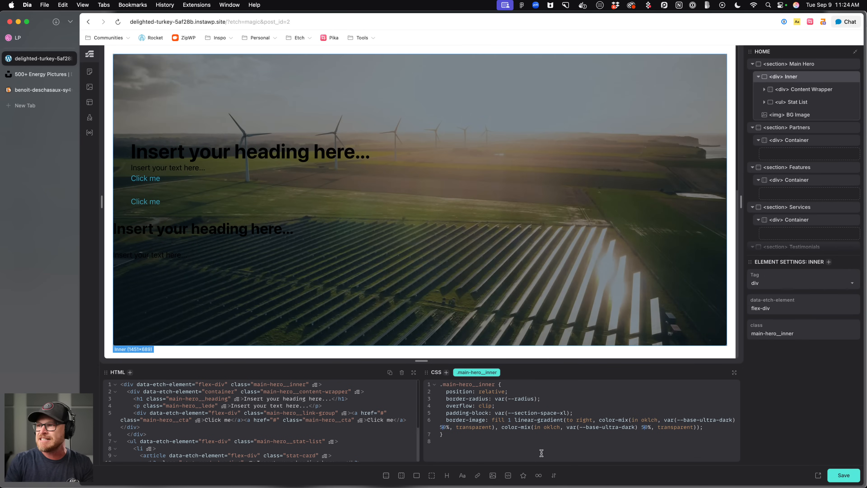
pyautogui.press('BackSpace')
pyautogui.write('6')
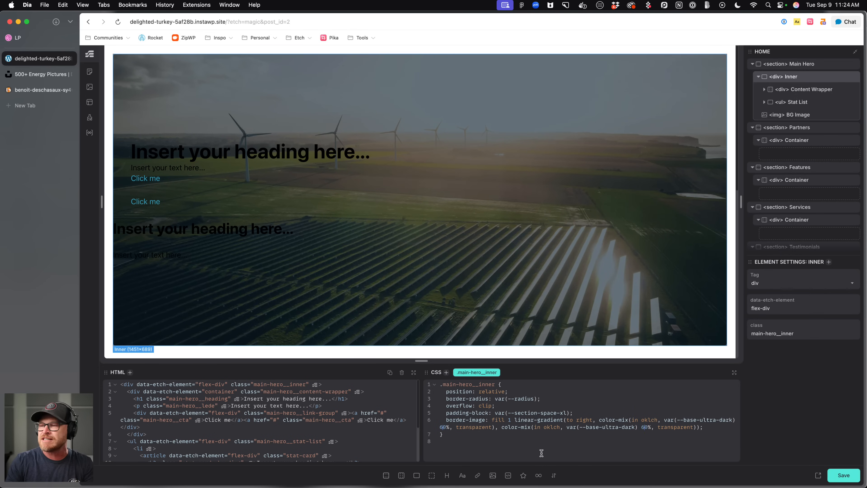
pyautogui.press('BackSpace')
pyautogui.write('7')
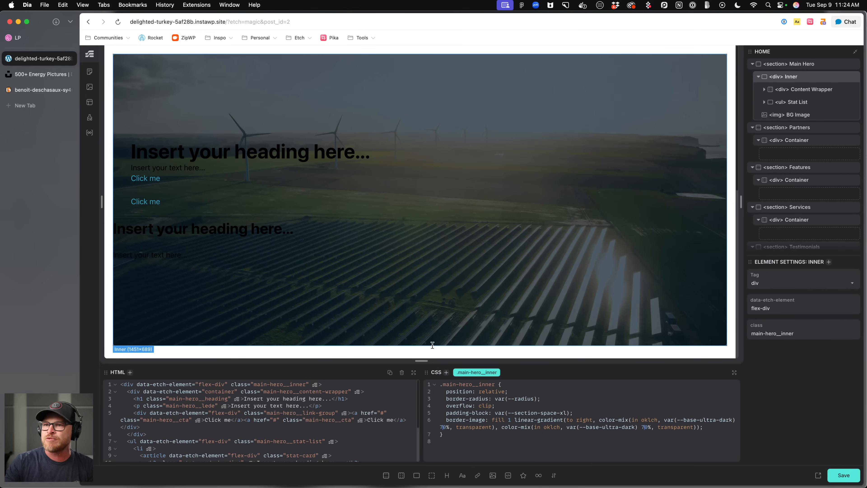
pyautogui.press('super+s')
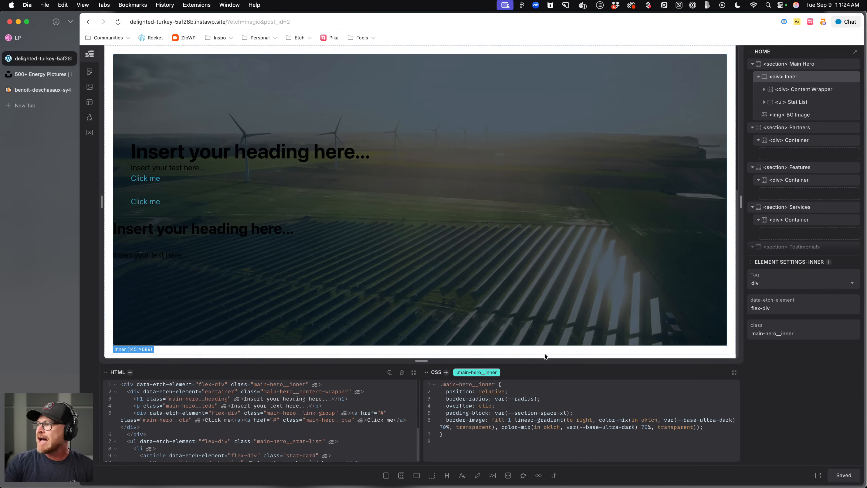
# Add color: var(--text-light) to the Inner wrapper's CSS.
pyautogui.click(546, 435)
pyautogui.click(712, 424)
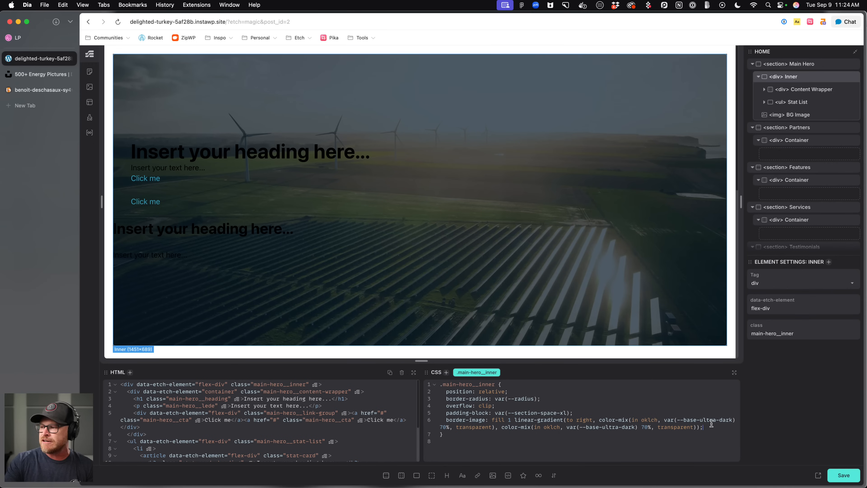
pyautogui.write('color: --text-light')
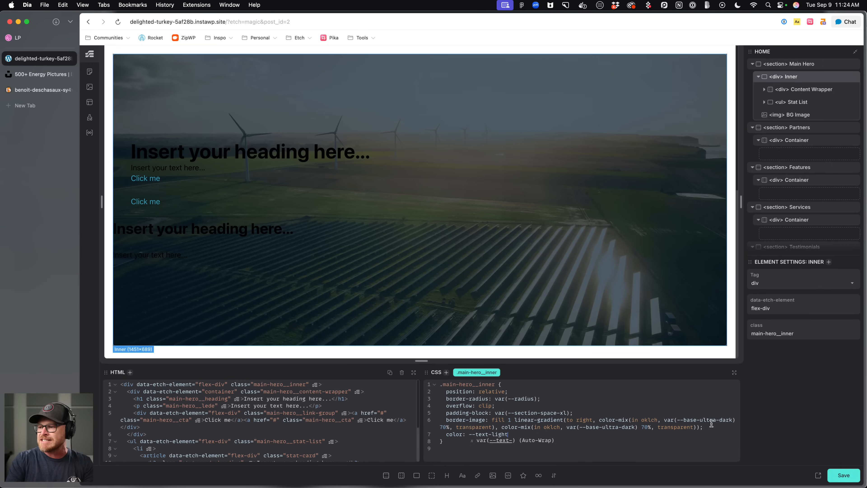
pyautogui.write(';;')
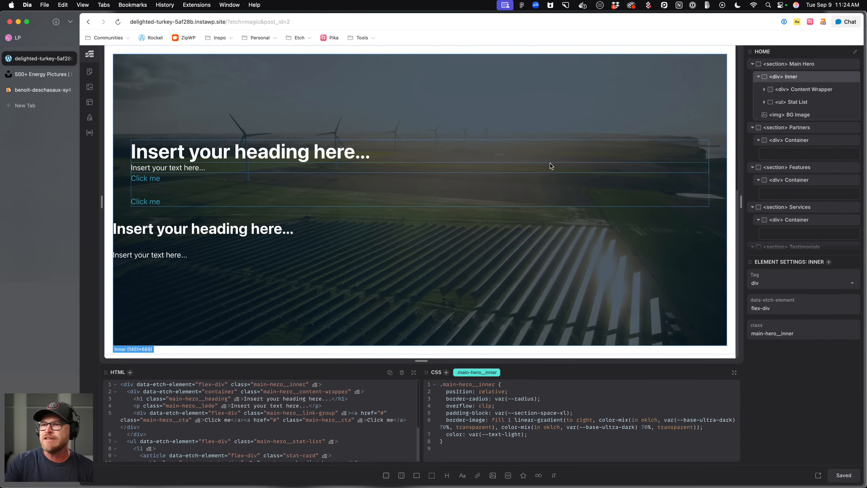
# Style the Content Wrapper with display flex, flex-direction column and gap var(--content-gap).
pyautogui.click(796, 90)
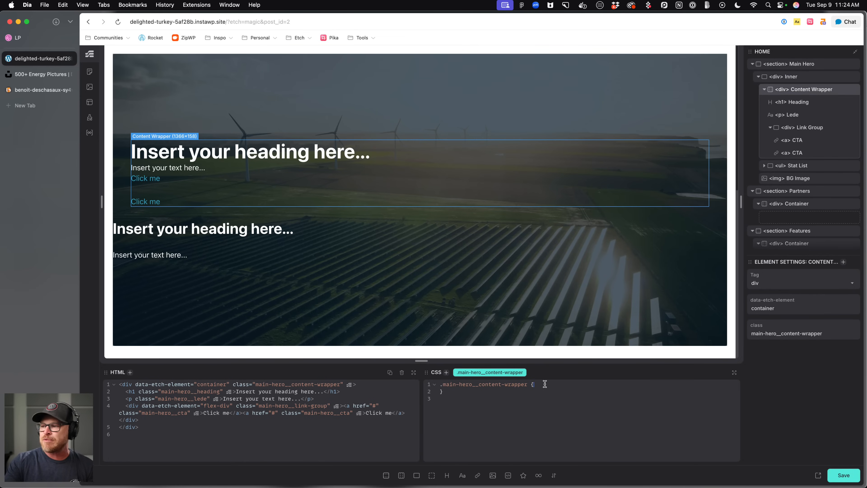
pyautogui.write('displ')
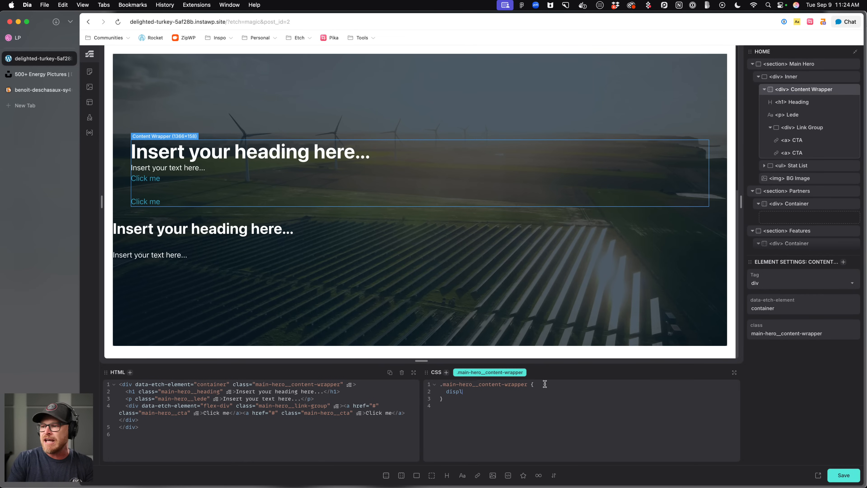
pyautogui.write('ay: flex;')
pyautogui.press('Return')
pyautogui.write('flex-direction: coulmn')
pyautogui.press('BackSpace')
pyautogui.write('lumn;')
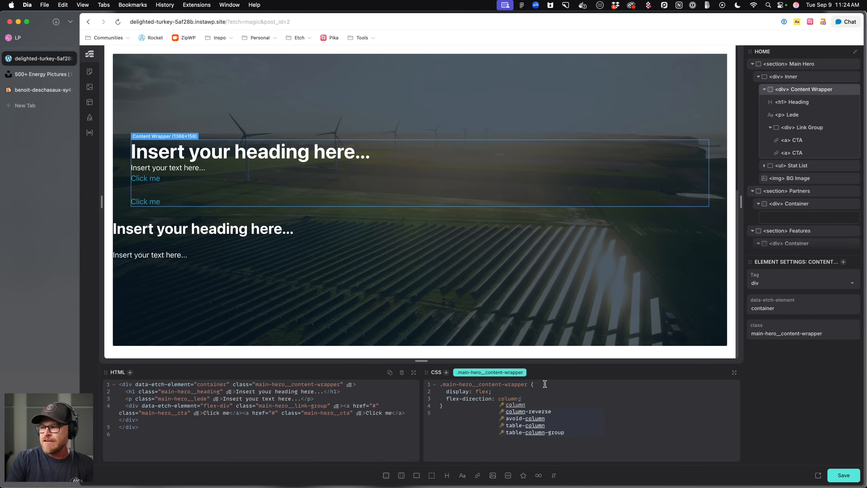
pyautogui.press('Return')
pyautogui.write('gap: var(--content-gap);')
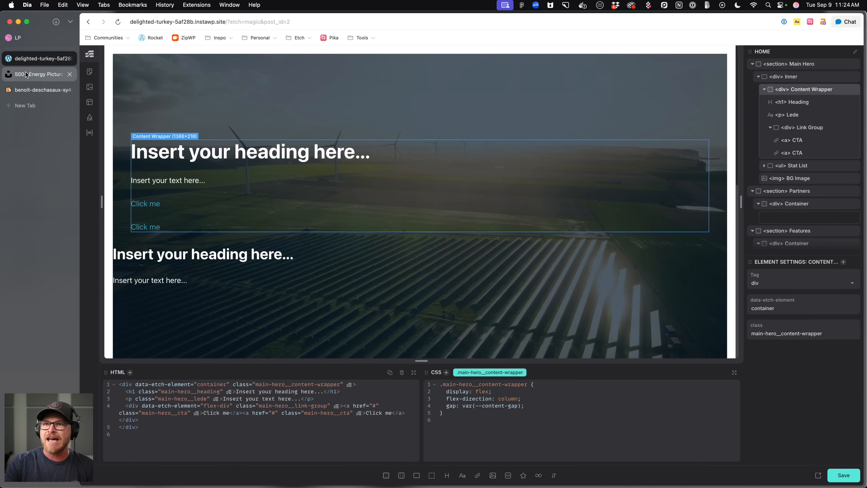
# Change the hero heading text to "New energy for the future".
pyautogui.click(33, 38)
pyautogui.click(32, 59)
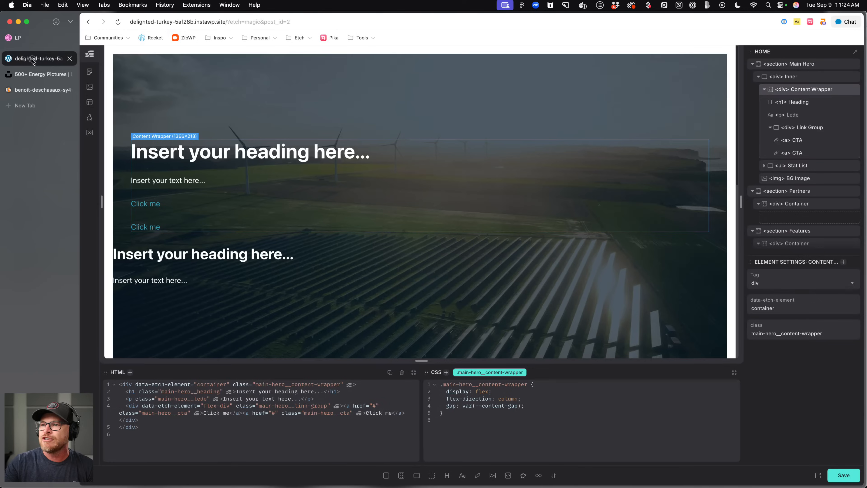
pyautogui.doubleClick(184, 153)
pyautogui.write('new Ene')
pyautogui.press('super+a')
pyautogui.write('New E')
pyautogui.press('BackSpace')
pyautogui.write('energy for the future')
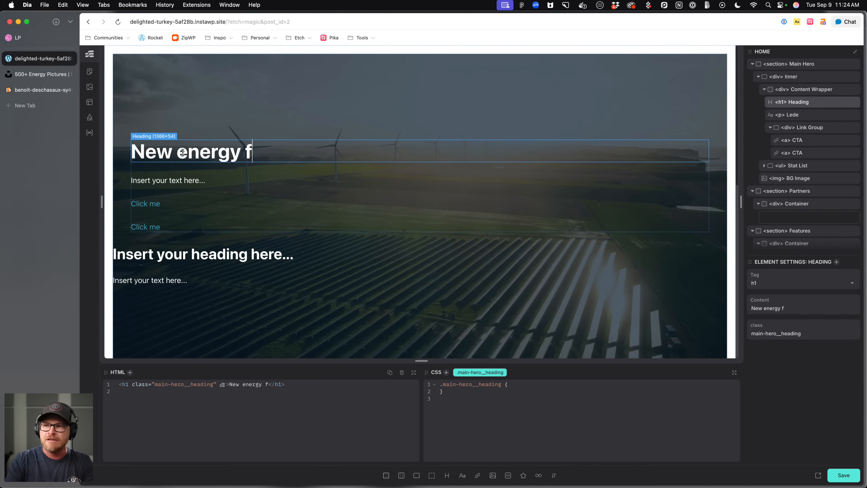
# Compare against the Dribbble design and rewrite the hero heading as "#1 energy company".
pyautogui.click(33, 41)
pyautogui.click(31, 62)
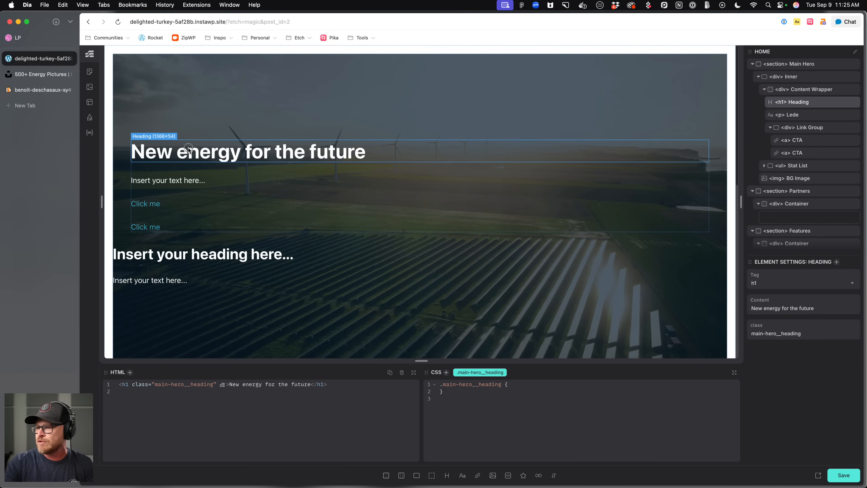
pyautogui.tripleClick(189, 151)
pyautogui.click(29, 74)
pyautogui.click(21, 38)
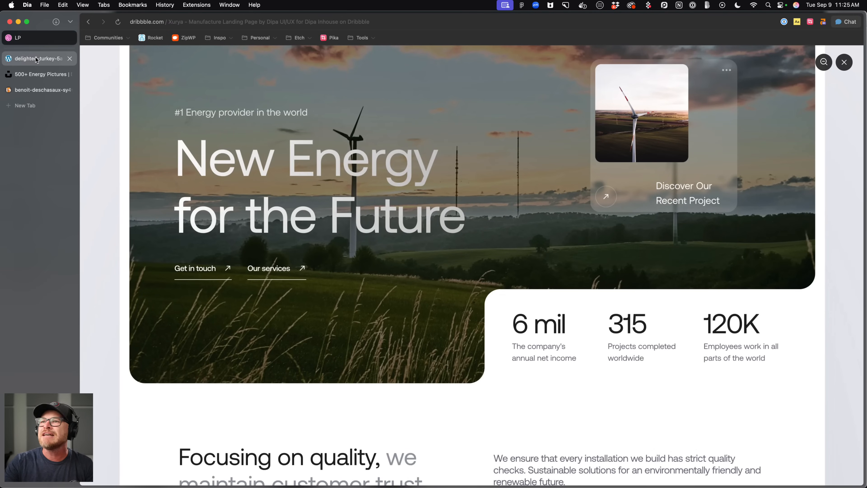
pyautogui.click(36, 58)
pyautogui.doubleClick(213, 144)
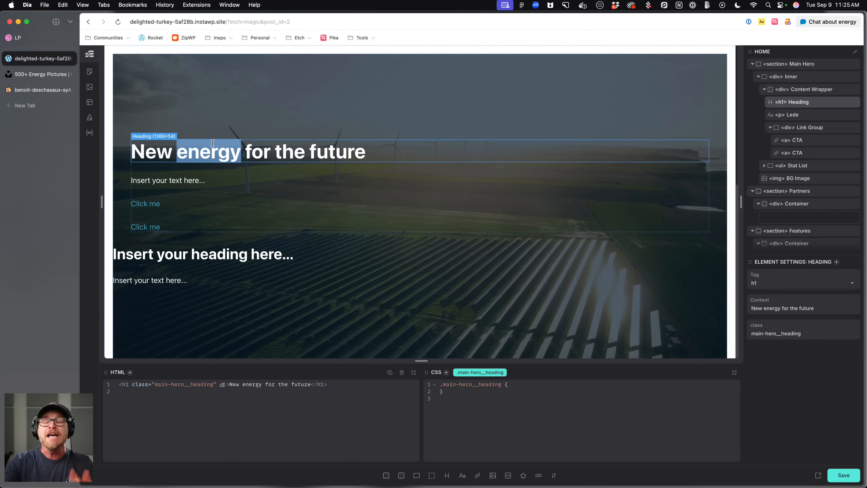
pyautogui.tripleClick(212, 143)
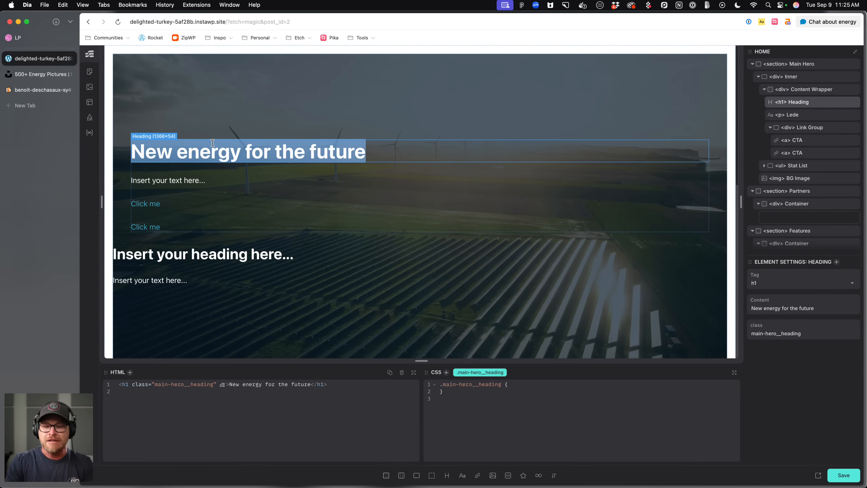
pyautogui.write('#1 energy company')
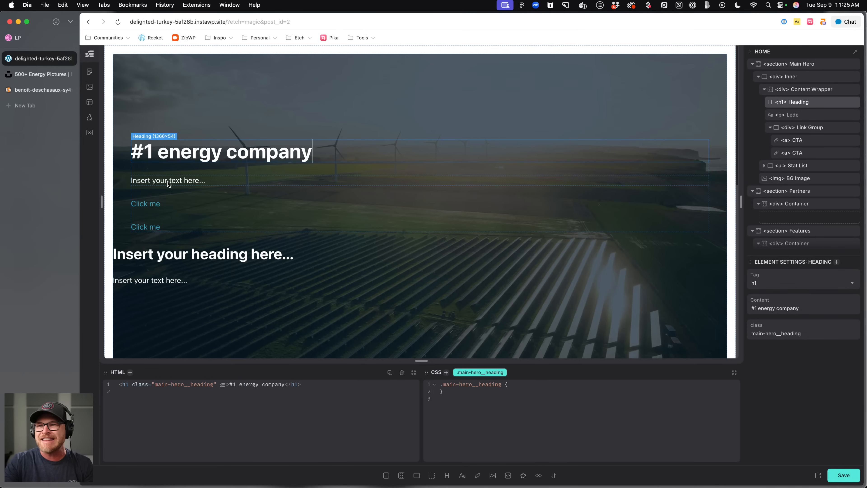
# Replace the lede paragraph text with "New energy for the future".
pyautogui.click(38, 40)
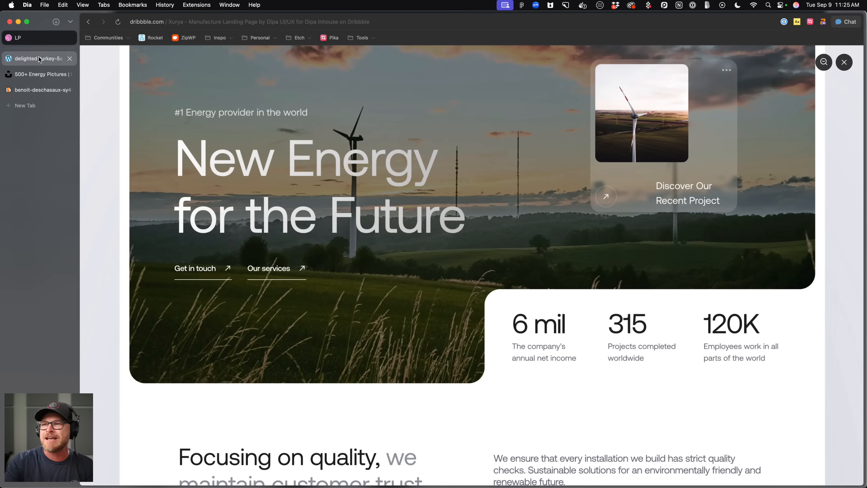
pyautogui.click(39, 57)
pyautogui.click(158, 181)
pyautogui.doubleClick(158, 181)
pyautogui.write('New energy for the future')
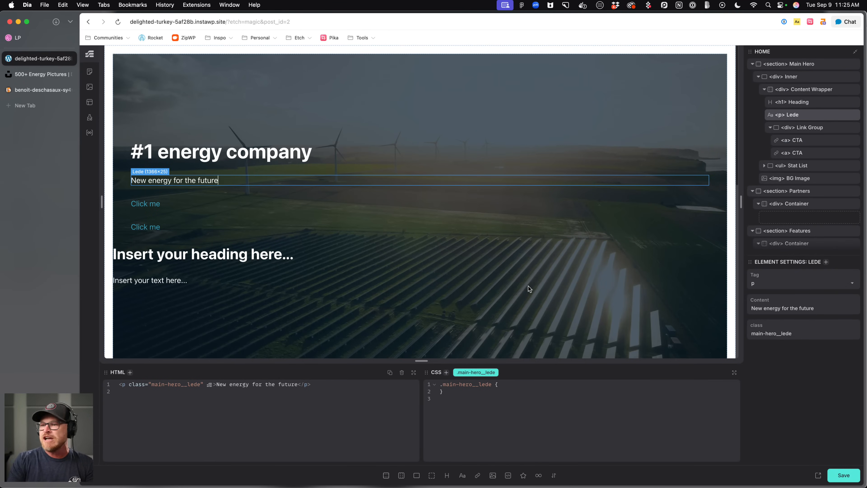
# Add the h1 class to the lede paragraph, then select the hero heading.
pyautogui.press('super+Return')
pyautogui.write('.h1')
pyautogui.press('Return')
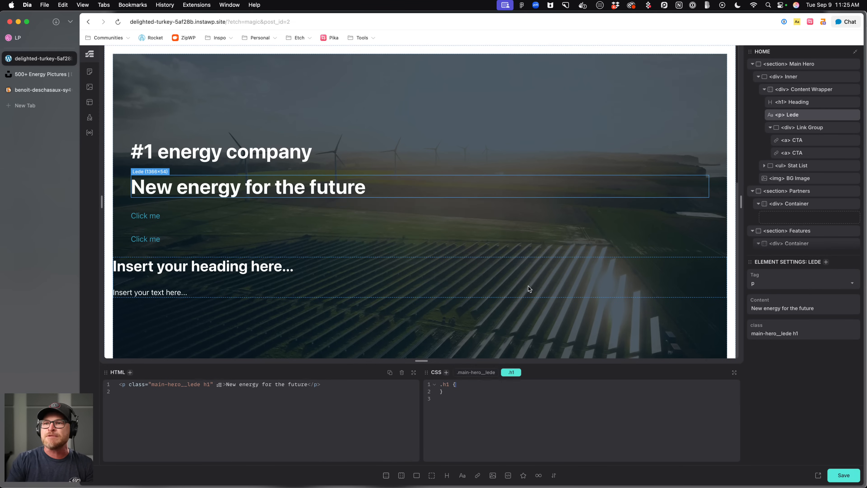
pyautogui.click(192, 160)
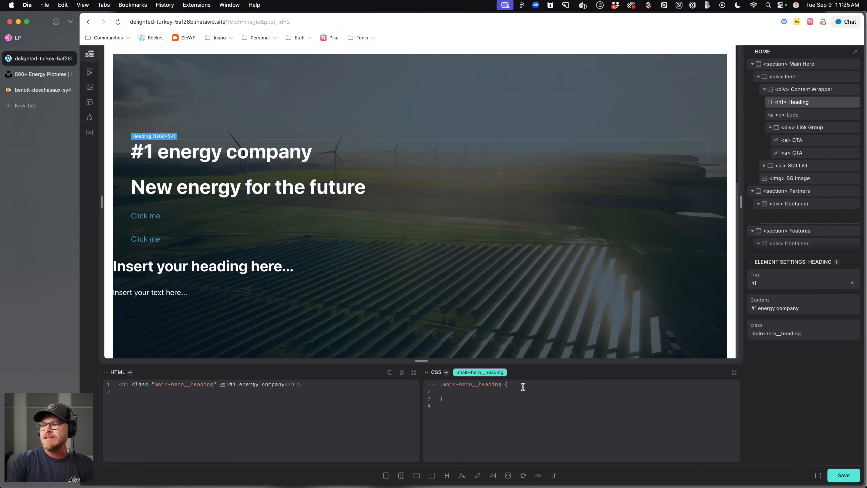
# Style the hero heading with font-size var(--text-s) and font-weight 400.
pyautogui.write('text-s')
pyautogui.press('Return')
pyautogui.write('font-weight: 400;')
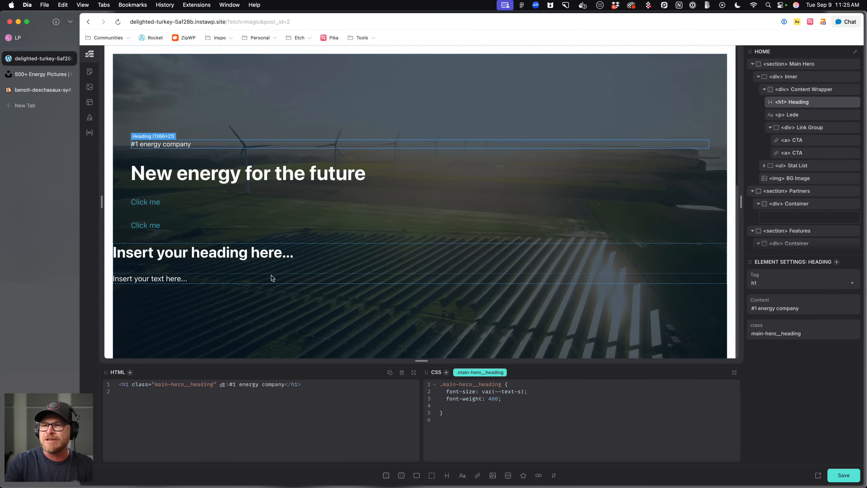
# Compare with the Dribbble design, then style the hero link group as a flex row with 0.5em gap and --link-color var(--white).
pyautogui.click(23, 39)
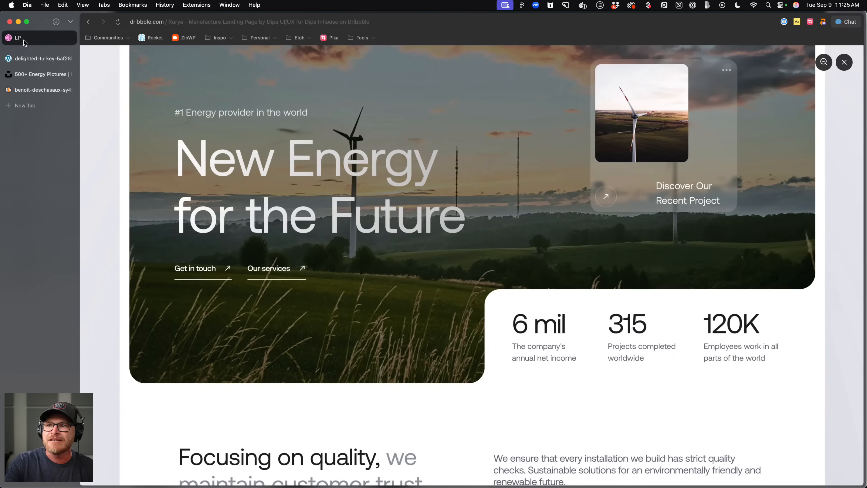
pyautogui.click(29, 64)
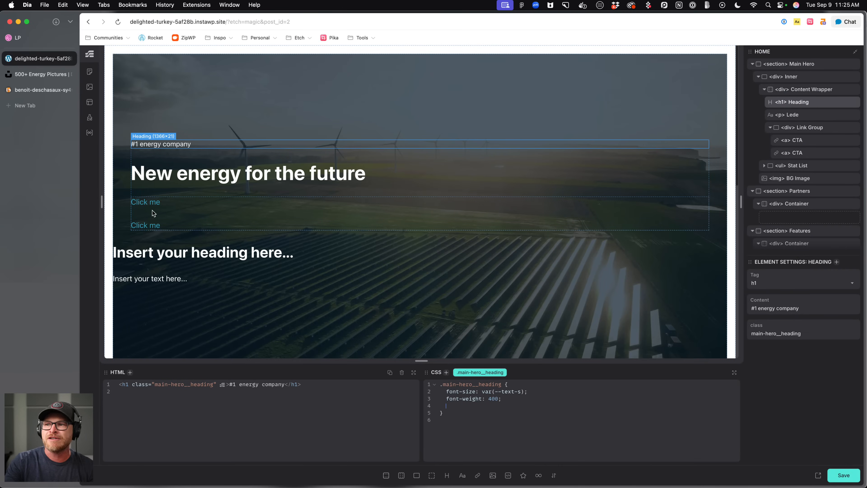
pyautogui.click(191, 218)
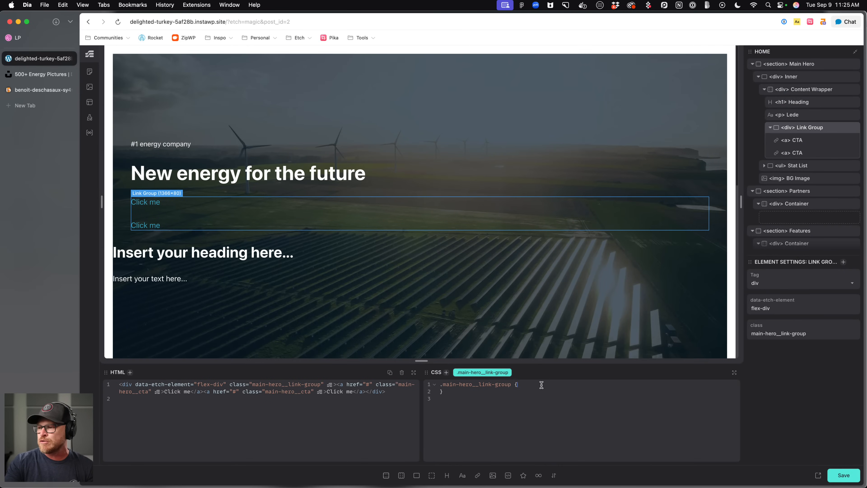
pyautogui.write('y: flex;')
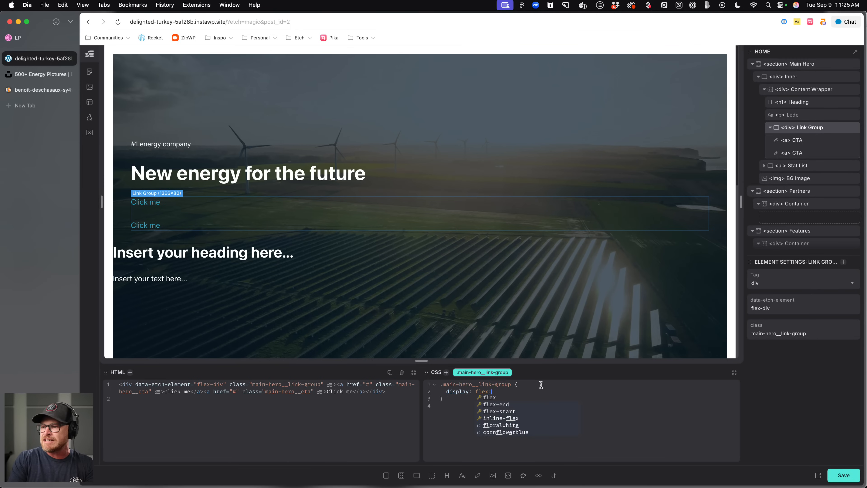
pyautogui.press('Return')
pyautogui.write('flex-direction')
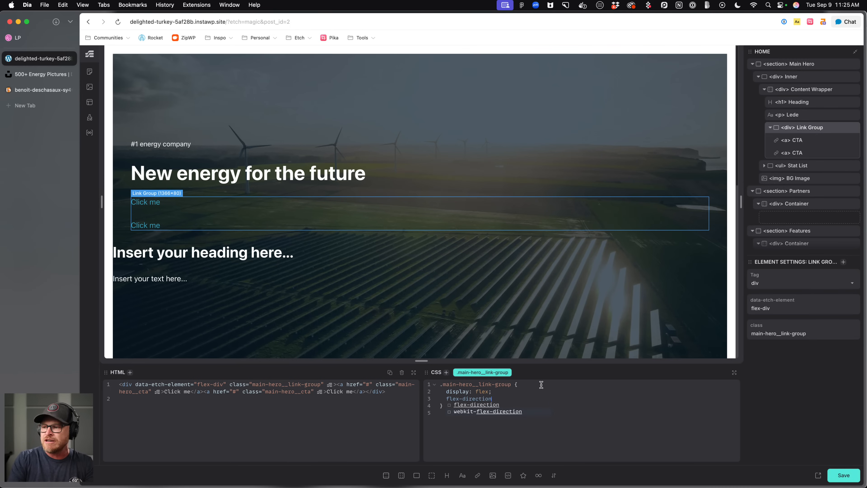
pyautogui.write(': row;')
pyautogui.press('Return')
pyautogui.write('fg')
pyautogui.press('BackSpace')
pyautogui.press('BackSpace')
pyautogui.write('gap: .5em;   ')
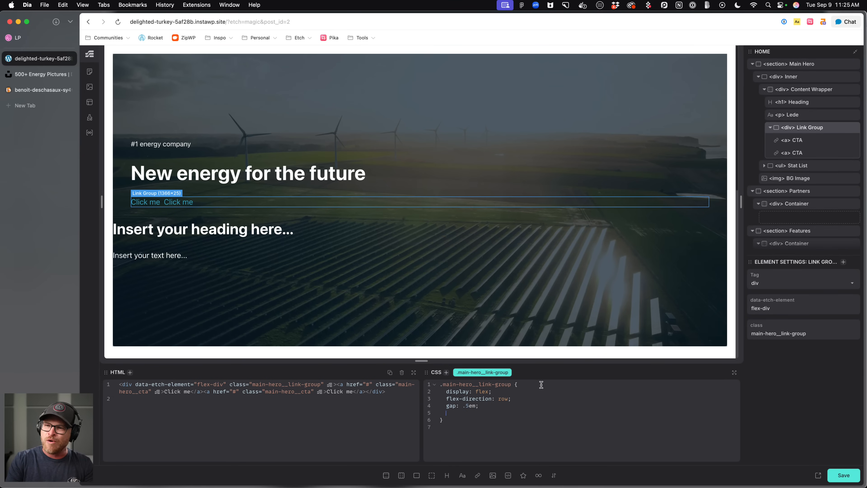
pyautogui.write('--link-color: var(--white);')
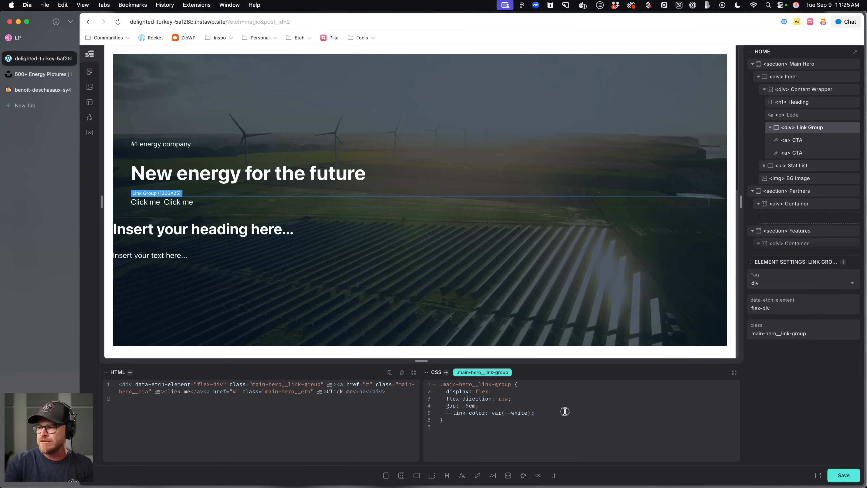
# In Automatic.css link styles, set decoration to Underline and underline offset to 0.25em, save, and close the settings.
pyautogui.click(110, 409)
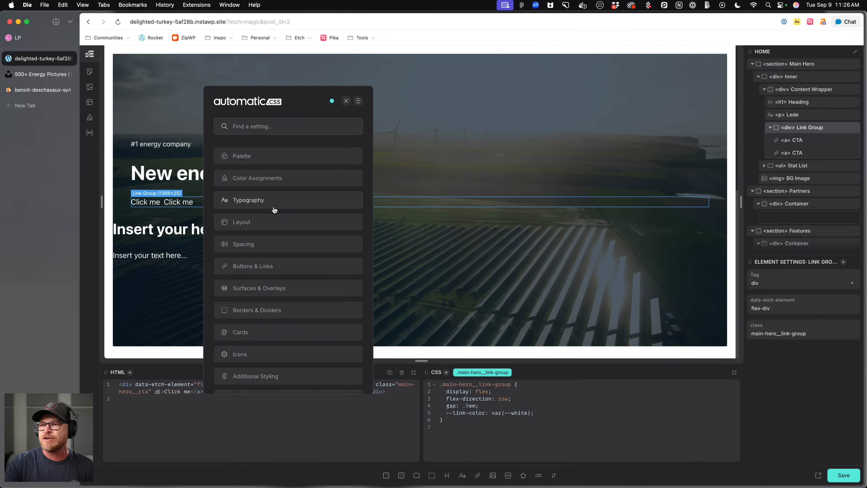
pyautogui.click(272, 266)
pyautogui.click(289, 177)
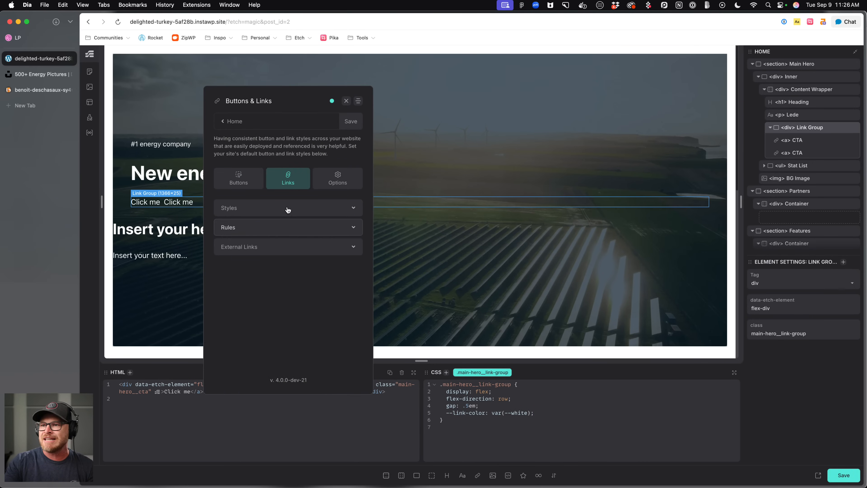
pyautogui.click(288, 208)
pyautogui.scroll(-2, 300, 277)
pyautogui.click(334, 244)
pyautogui.click(313, 280)
pyautogui.doubleClick(324, 306)
pyautogui.write('.25em')
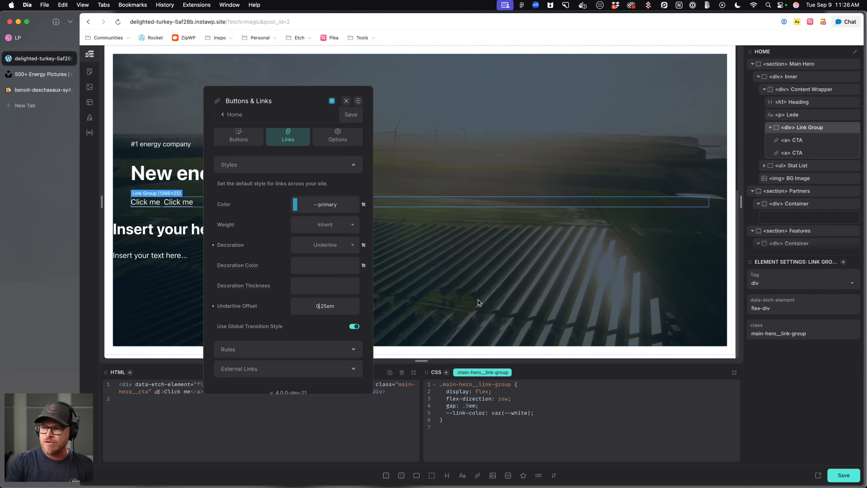
pyautogui.press('super+s')
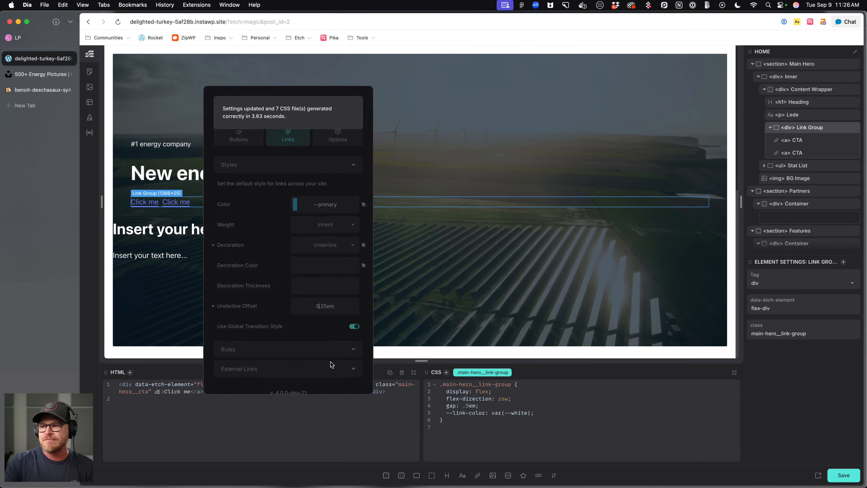
pyautogui.moveTo(277, 101); pyautogui.dragTo(387, 104)
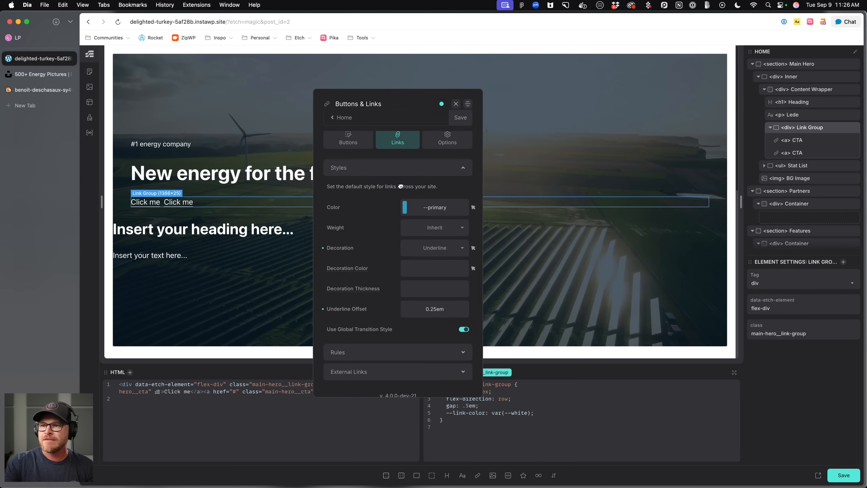
pyautogui.click(457, 105)
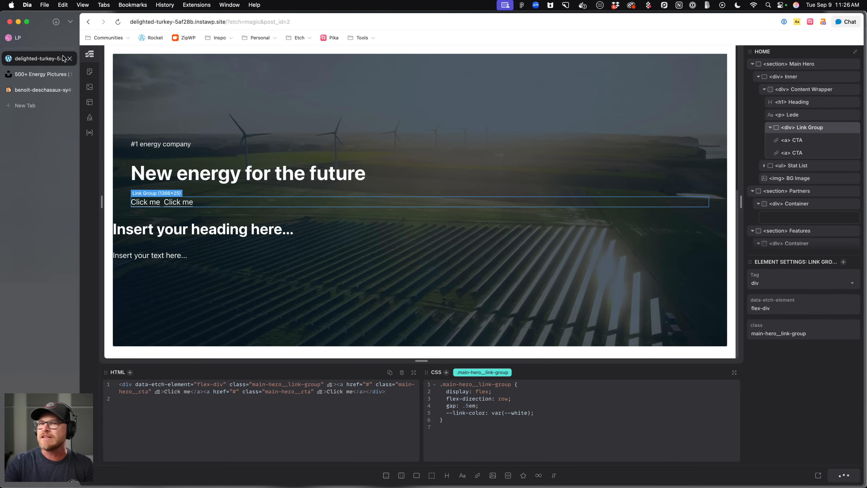
# Open the page in a new browser tab and select the hero's stat list element in the structure.
pyautogui.click(818, 475)
pyautogui.click(32, 55)
pyautogui.click(307, 247)
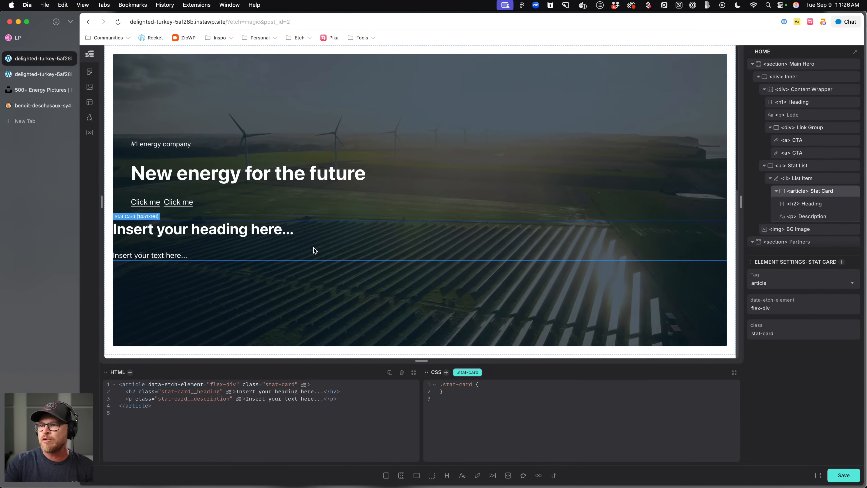
pyautogui.click(813, 181)
pyautogui.click(808, 168)
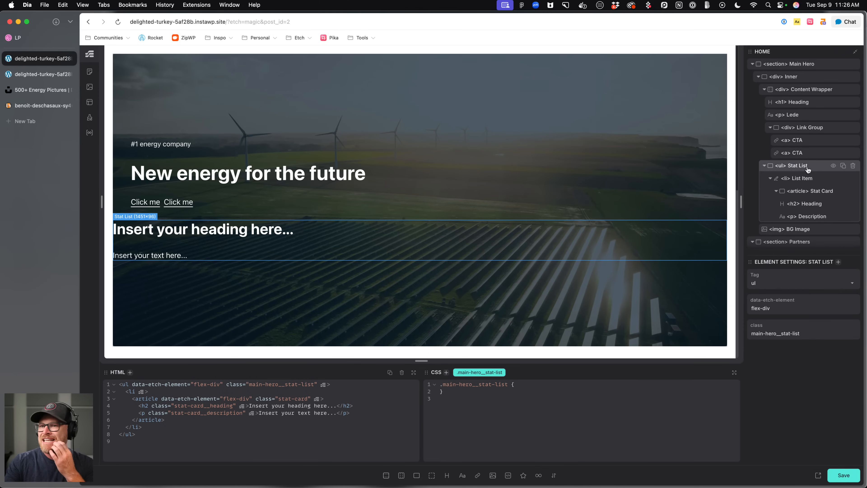
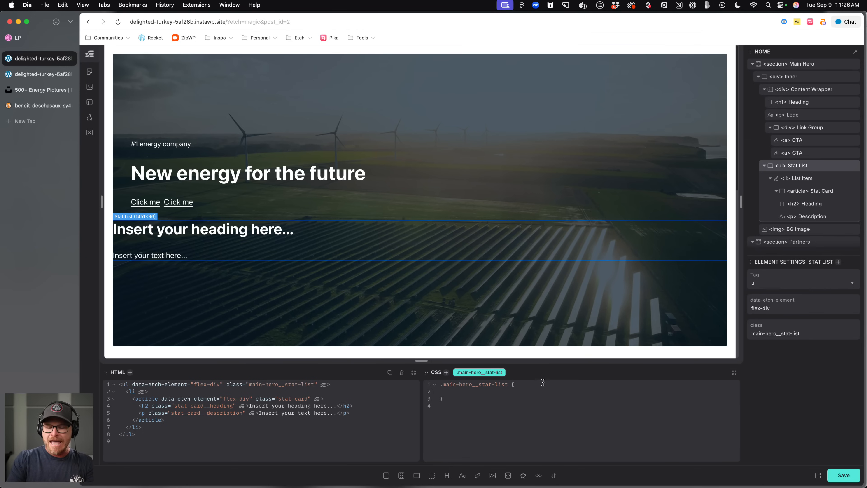
# Position the stat list absolutely at the bottom-right corner with inset-block-end 0, inset-inline-end 0 and max-inline-size 50%.
pyautogui.write('position: absolute;')
pyautogui.press('Return')
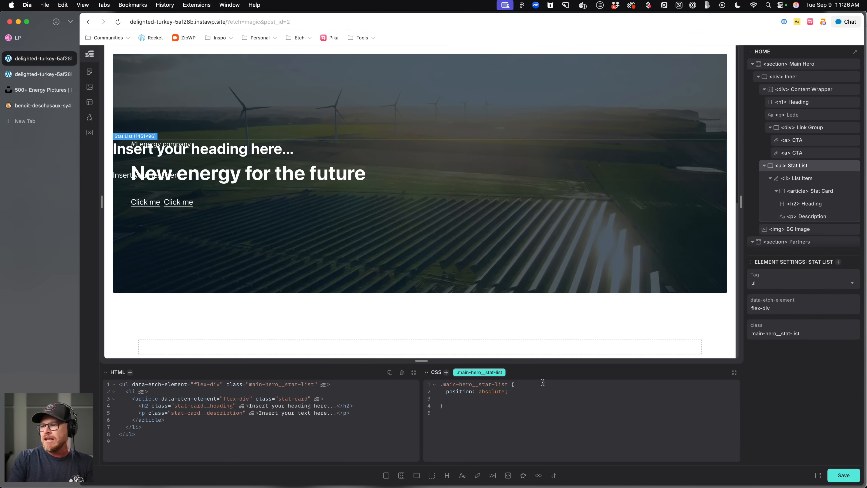
pyautogui.write('inset-block-end')
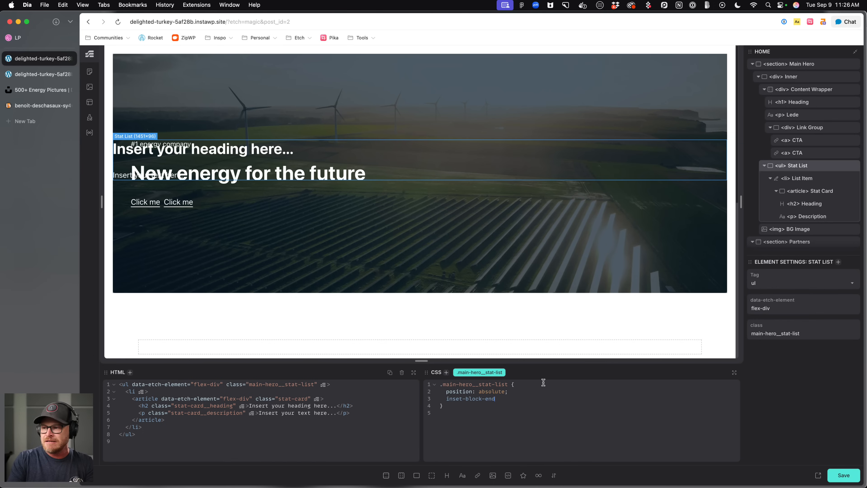
pyautogui.write(': 0;   inset-inline-end: 0;   ')
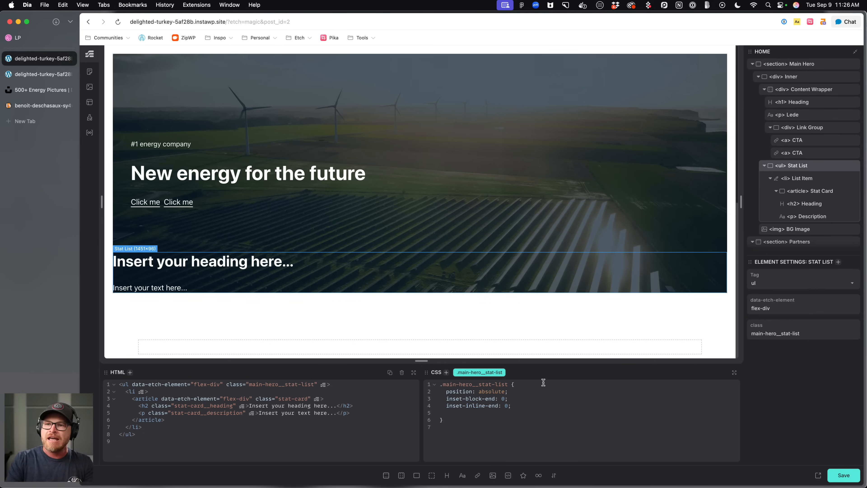
pyautogui.write('inline-s')
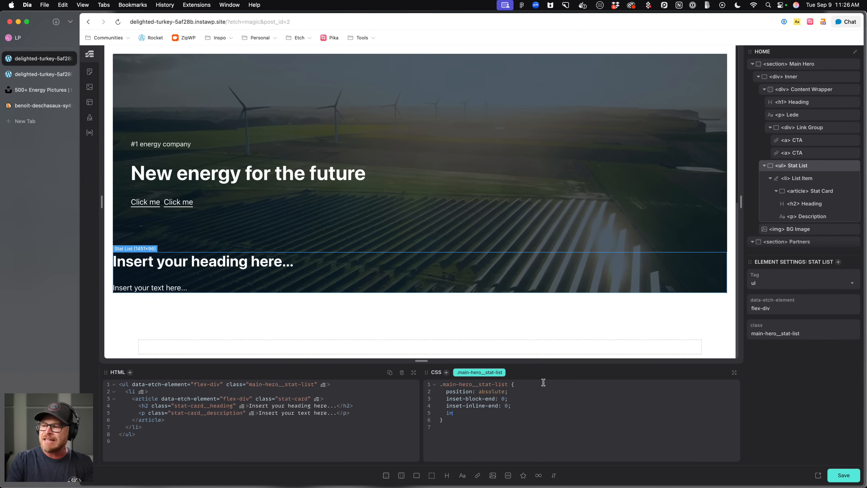
pyautogui.press('BackSpace')
pyautogui.press('BackSpace')
pyautogui.press('BackSpace')
pyautogui.press('BackSpace')
pyautogui.press('BackSpace')
pyautogui.press('BackSpace')
pyautogui.press('BackSpace')
pyautogui.press('BackSpace')
pyautogui.write('max-in')
pyautogui.press('Return')
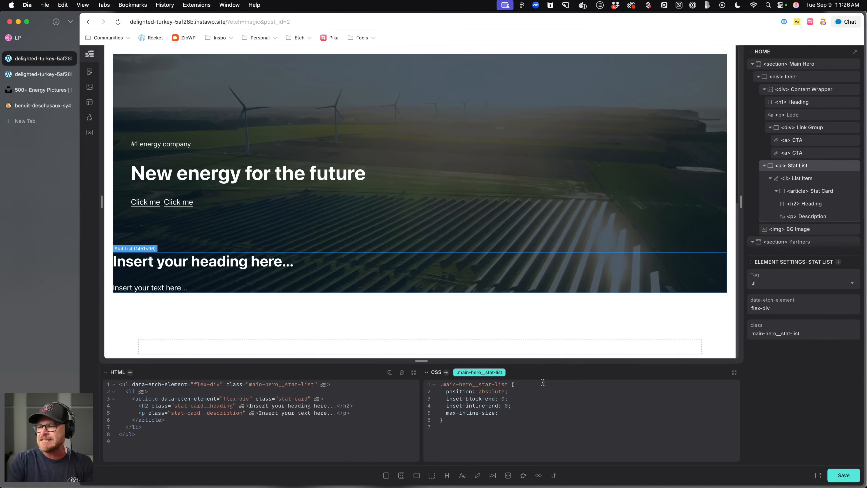
pyautogui.write('50%;')
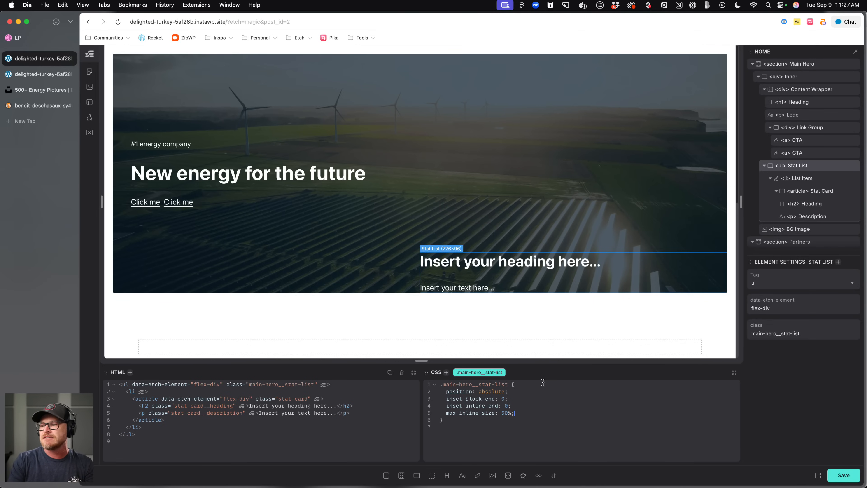
# Compare with the Dribbble design and preview, then give the stat list padding var(--space-m) and background var(--white).
pyautogui.click(51, 38)
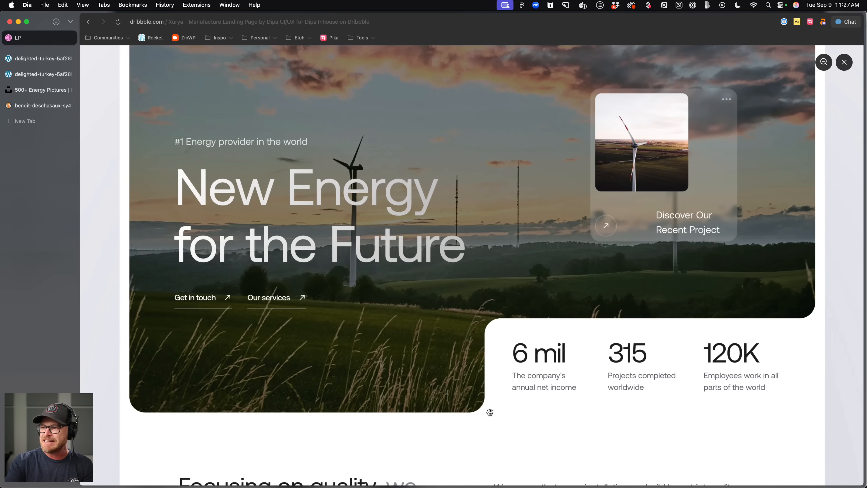
pyautogui.click(29, 75)
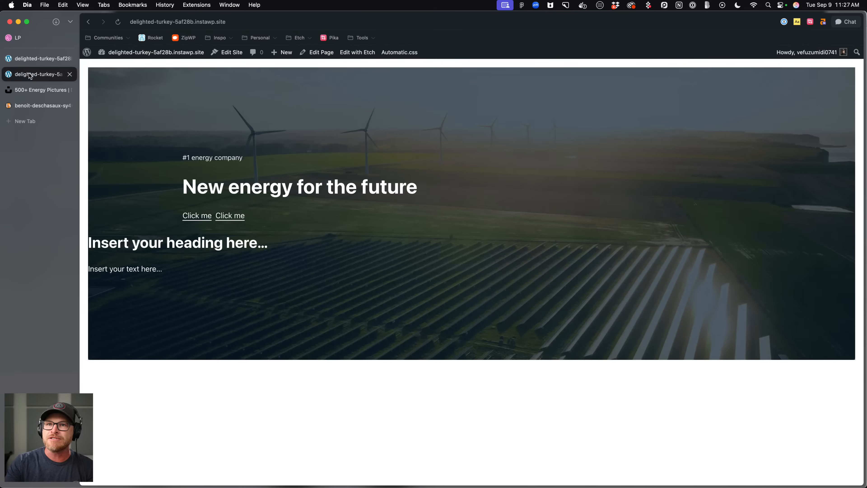
pyautogui.click(30, 59)
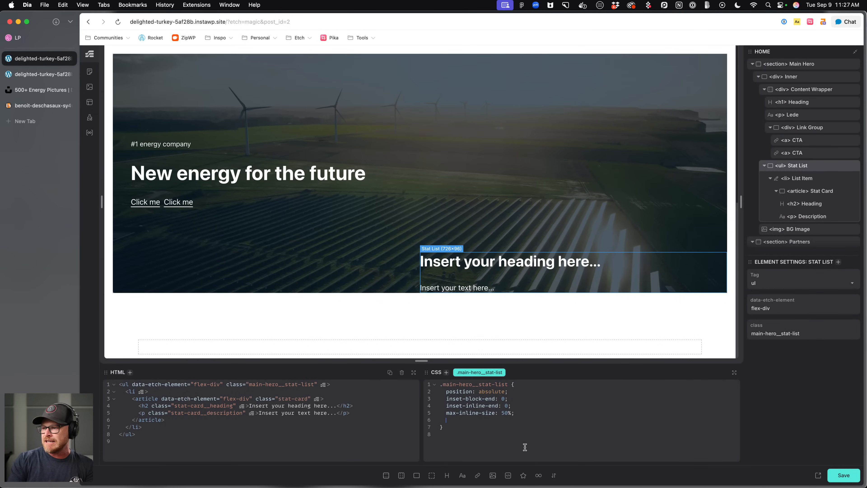
pyautogui.press('Return')
pyautogui.write('--space-m);')
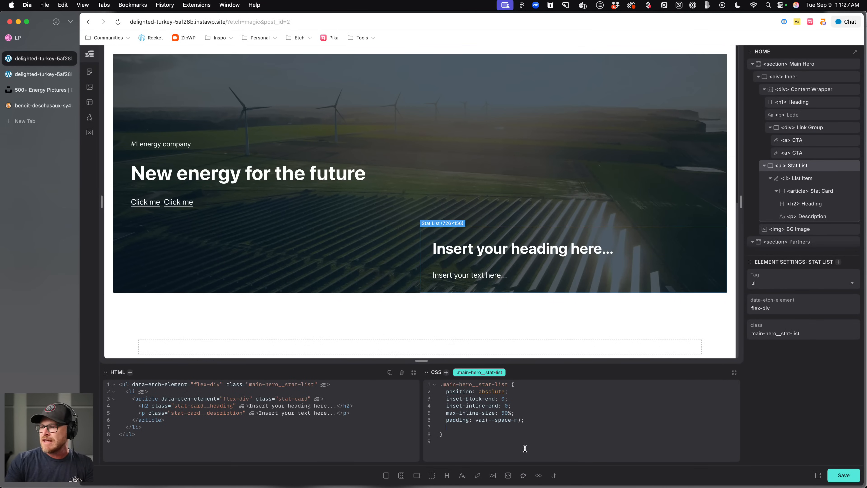
pyautogui.press('Return')
pyautogui.write('background')
pyautogui.press('Return')
pyautogui.write('--white;')
pyautogui.press('Return')
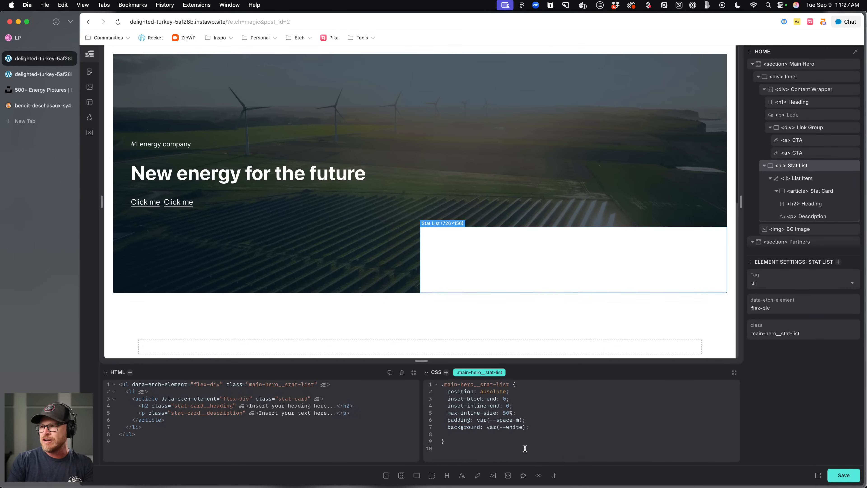
# Select the stat card and set its text color to var(--text-dark).
pyautogui.click(812, 191)
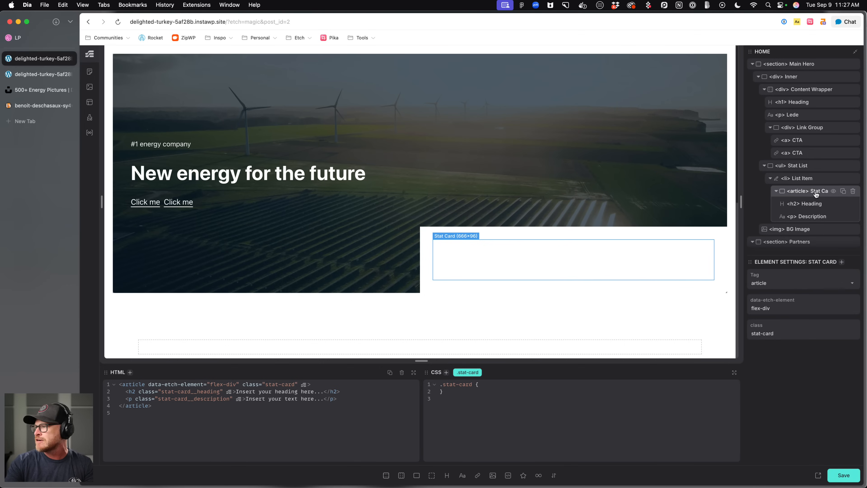
pyautogui.press('Return')
pyautogui.write('color')
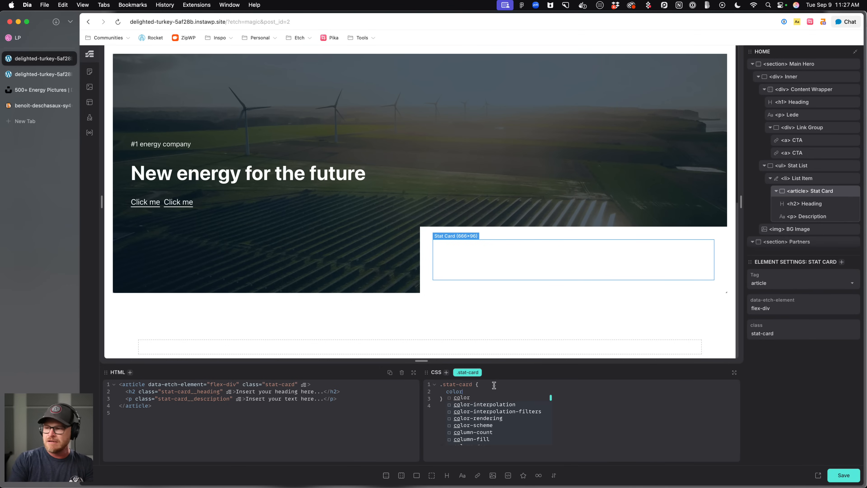
pyautogui.write(': var(--text-dark')
pyautogui.press('Tab')
pyautogui.write(';')
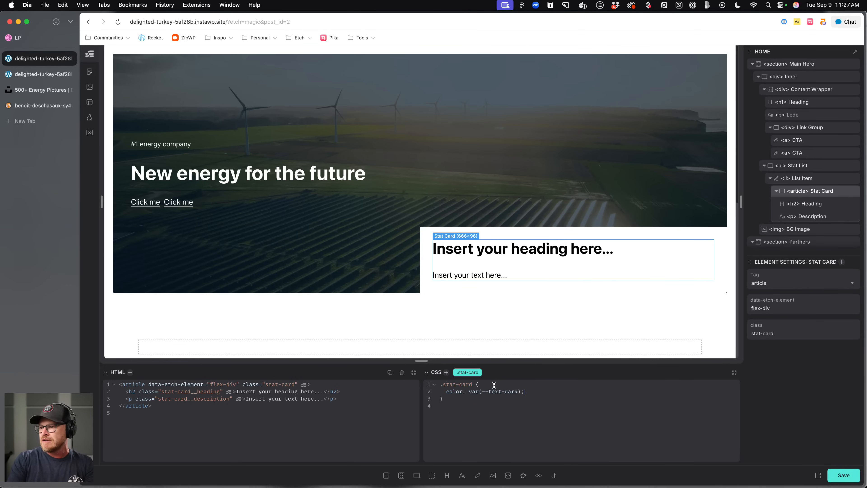
# Fill the stat card with heading "6 mil" and description "The company's annual revenue".
pyautogui.click(32, 44)
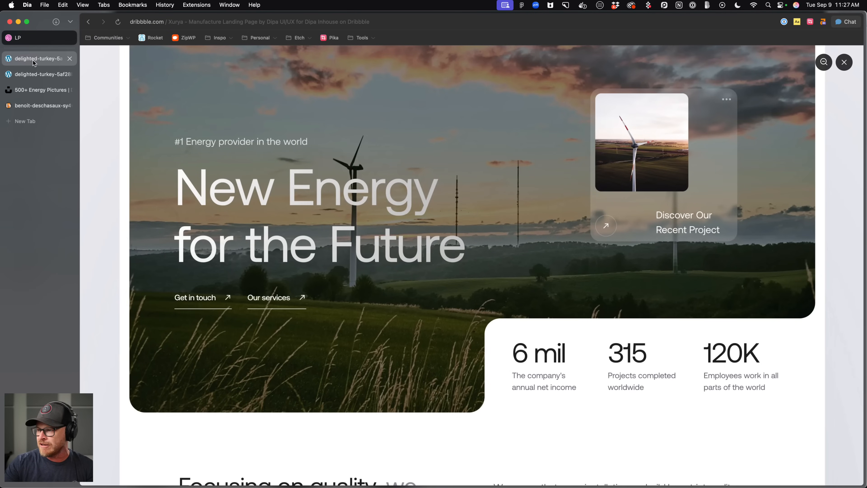
pyautogui.click(33, 61)
pyautogui.doubleClick(522, 252)
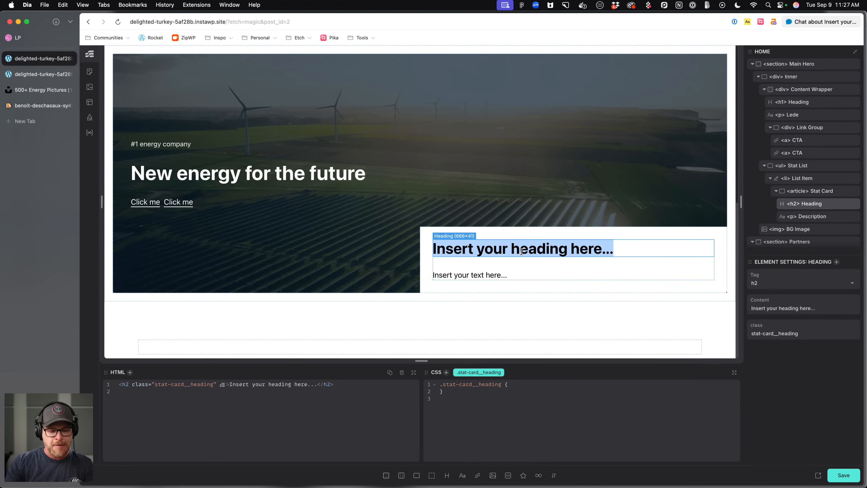
pyautogui.write('6 mil')
pyautogui.doubleClick(499, 274)
pyautogui.write("The company's")
pyautogui.write(' a')
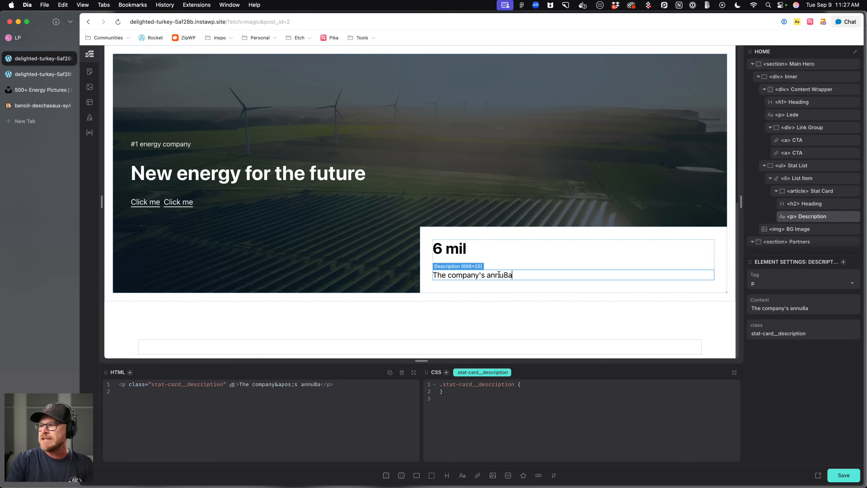
pyautogui.write('nnual revenue')
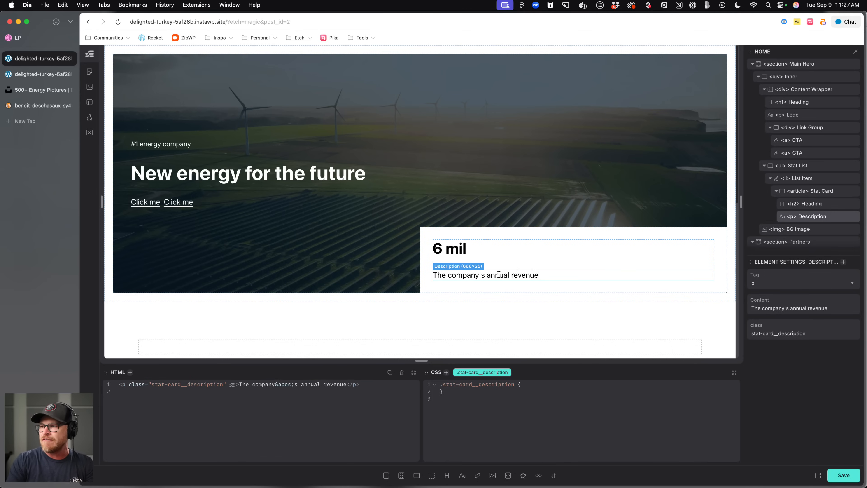
# Duplicate the stat list item twice to get three stat cards.
pyautogui.click(808, 180)
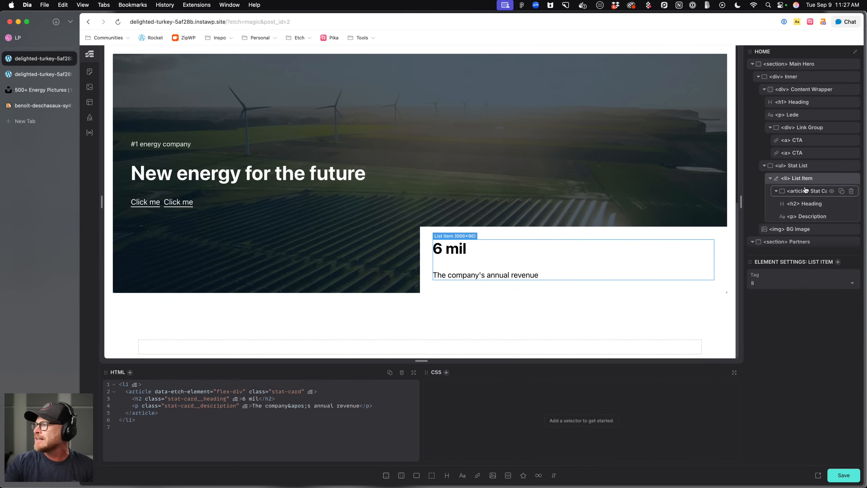
pyautogui.doubleClick(844, 179)
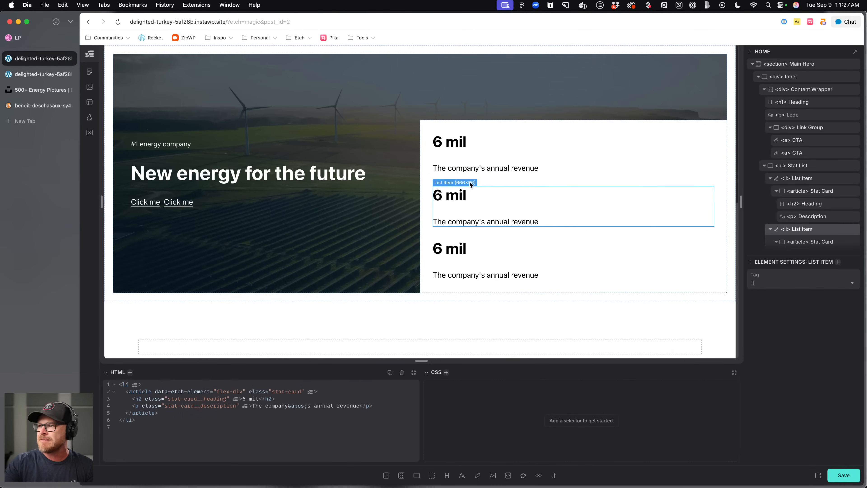
# Make the stat list a grid with grid-template-columns var(--grid-3).
pyautogui.click(507, 180)
pyautogui.click(540, 428)
pyautogui.press('Return')
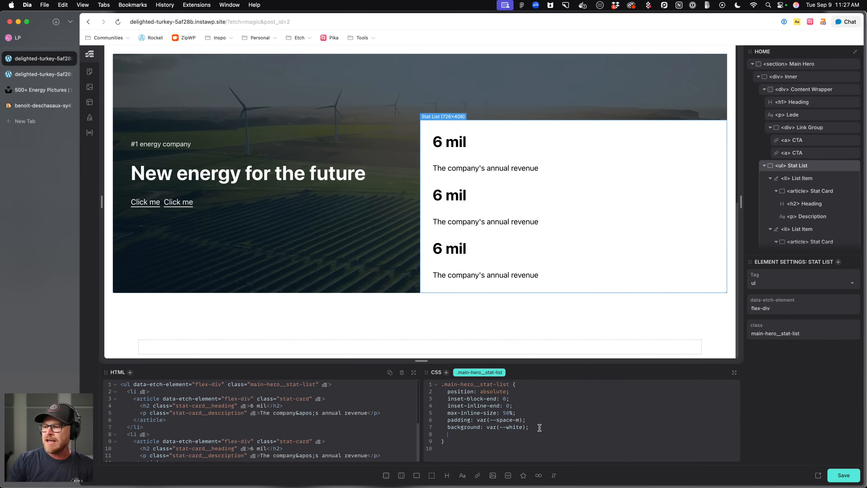
pyautogui.write('display: ')
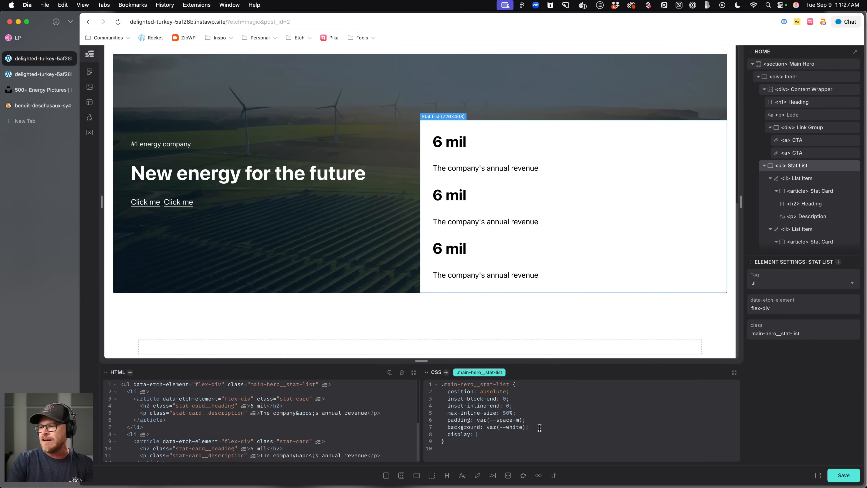
pyautogui.write('grid;')
pyautogui.press('Return')
pyautogui.write('grid-template-column: ')
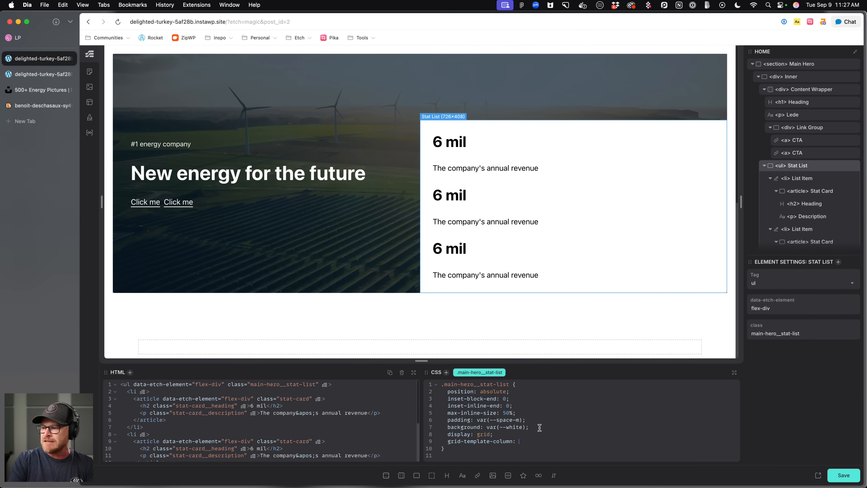
pyautogui.write('var(--grid-3);')
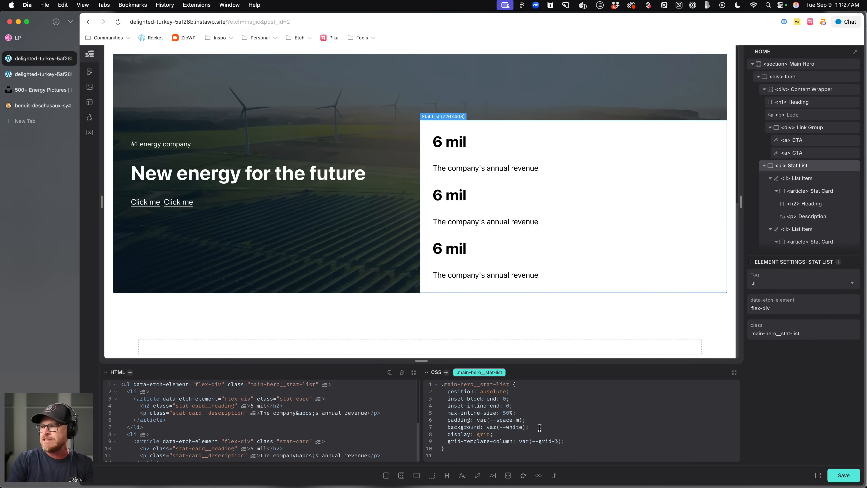
pyautogui.click(467, 441)
pyautogui.click(519, 441)
pyautogui.write('s')
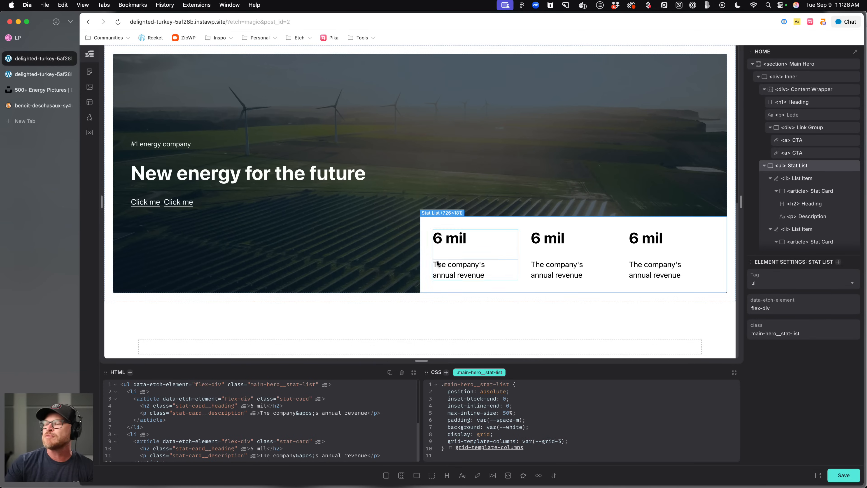
# Give the stat card a gap of var(--card-gap) and save.
pyautogui.click(465, 249)
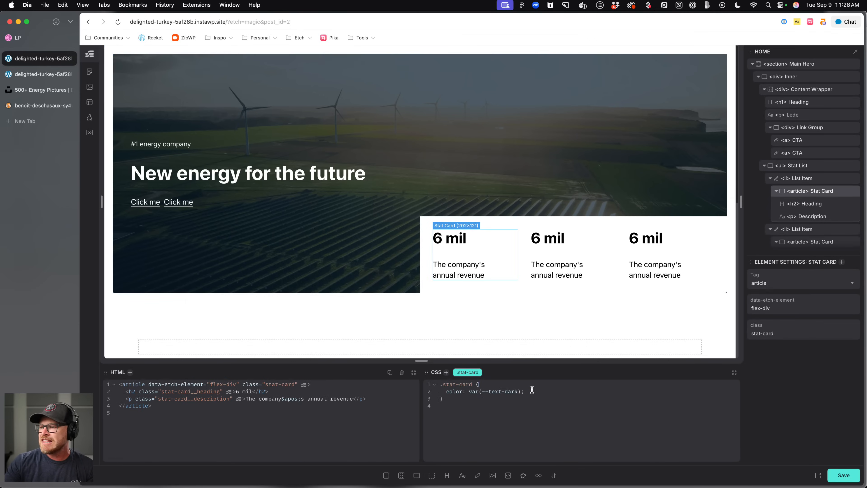
pyautogui.write('gap: var(--card-gap);')
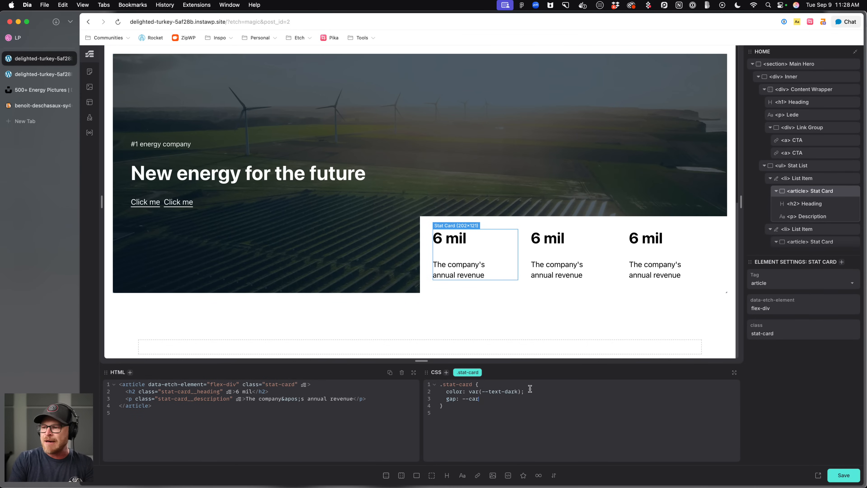
pyautogui.press('super+s')
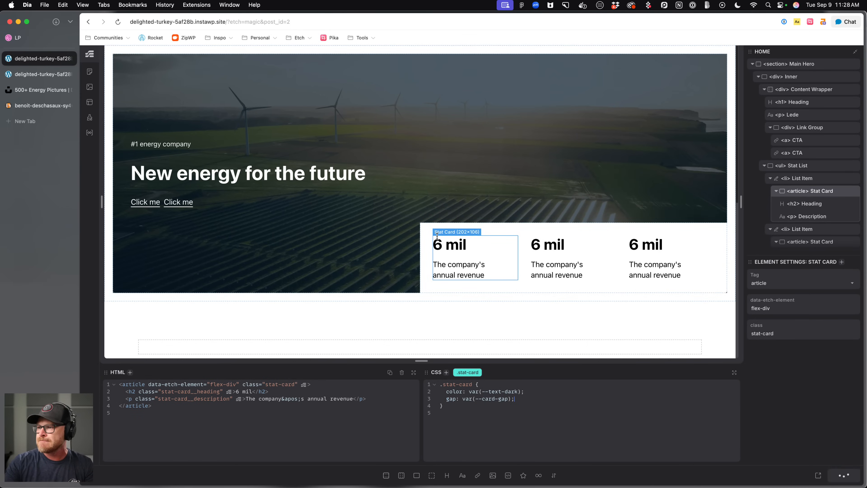
# Set the stat card heading's font-weight to 400 and save.
pyautogui.click(445, 244)
pyautogui.click(523, 387)
pyautogui.press('Return')
pyautogui.write('font-weight: 400;')
pyautogui.press('super+s')
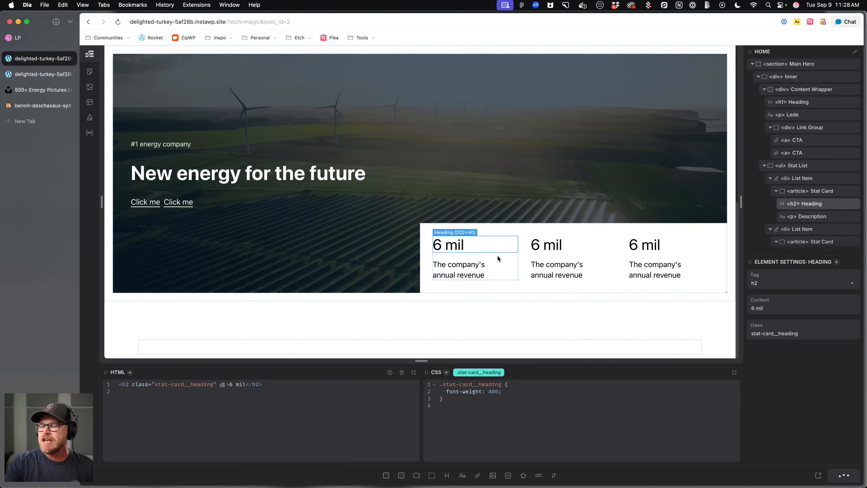
# Give the stat list a top-left border radius of var(--radius) and save.
pyautogui.click(551, 254)
pyautogui.click(544, 278)
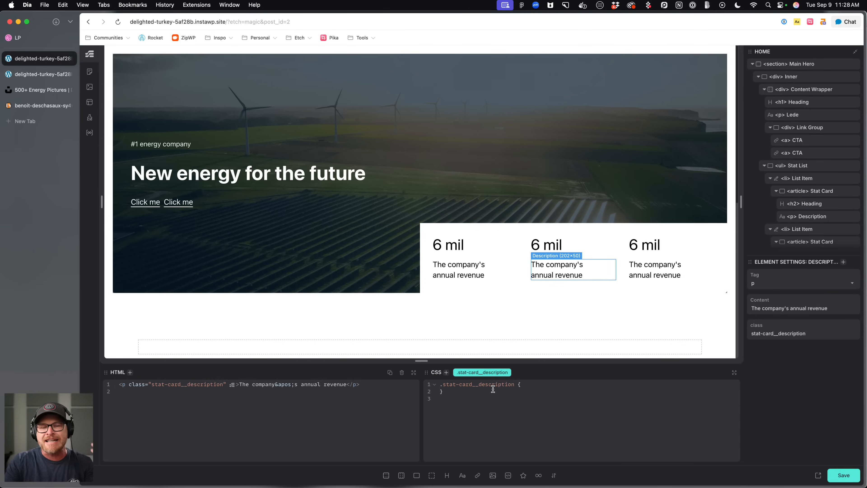
pyautogui.click(441, 225)
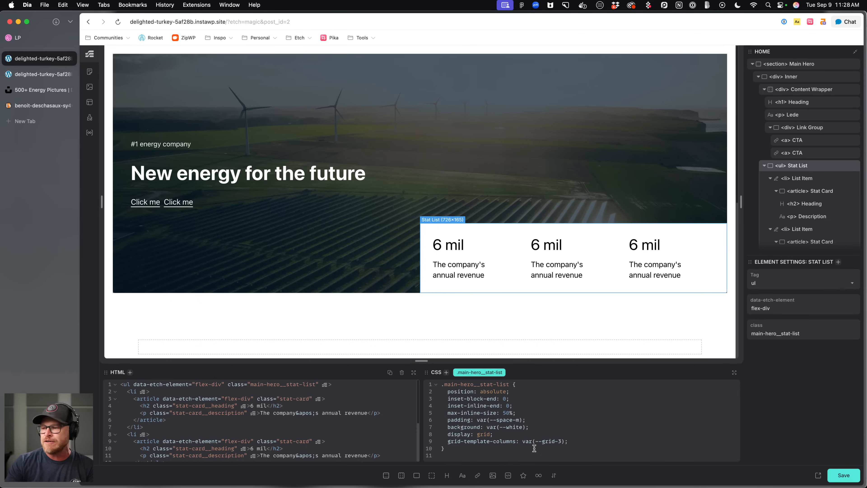
pyautogui.click(583, 442)
pyautogui.press('Return')
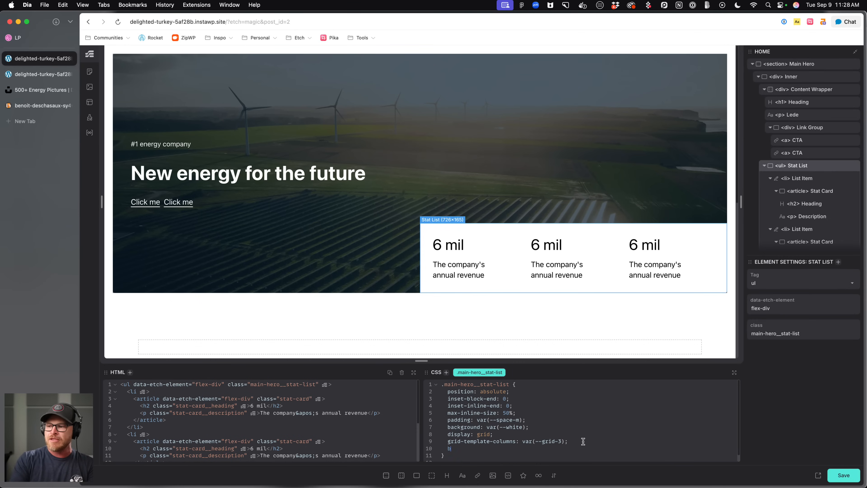
pyautogui.write('border-top-')
pyautogui.write('left-radius: var(')
pyautogui.write('--ra')
pyautogui.press('Return')
pyautogui.press('super+s')
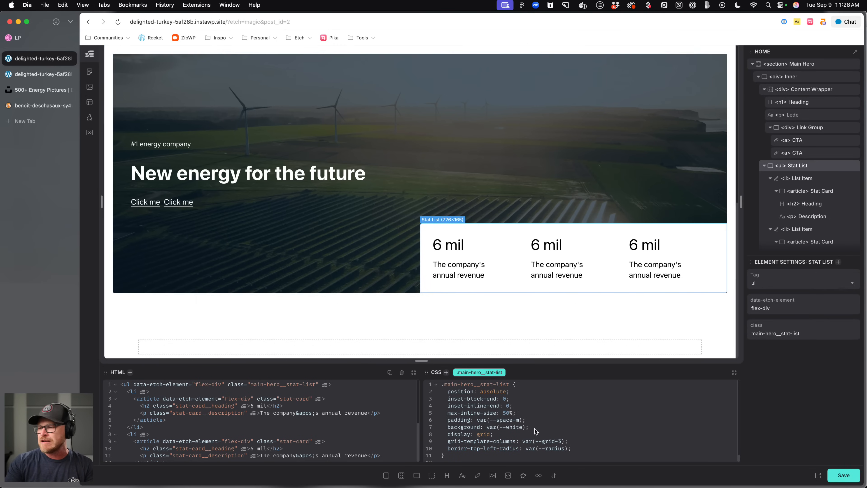
# Set the stat list's gap to 0.
pyautogui.click(548, 420)
pyautogui.press('Return')
pyautogui.write('gap: 0;')
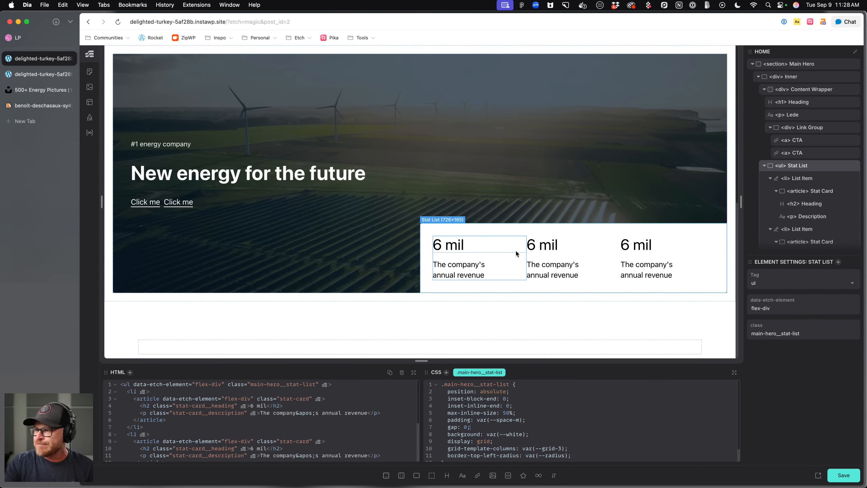
pyautogui.click(485, 254)
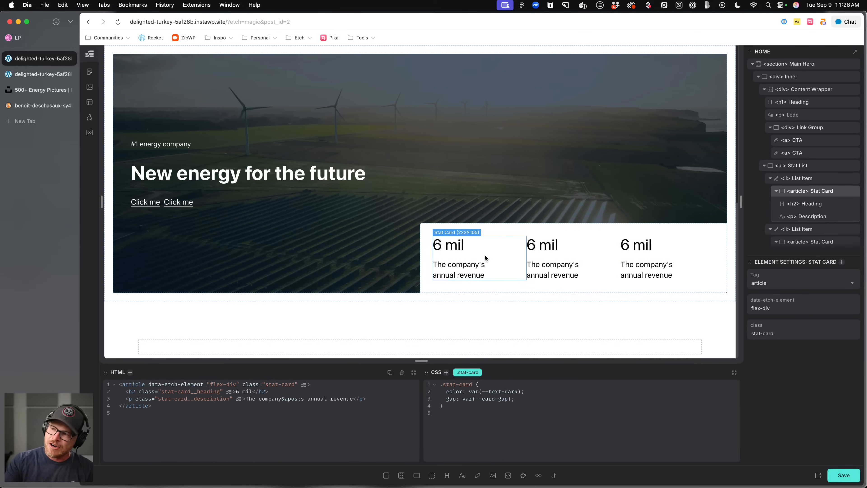
# Remove the gap declaration from the stat list's CSS and save.
pyautogui.click(512, 228)
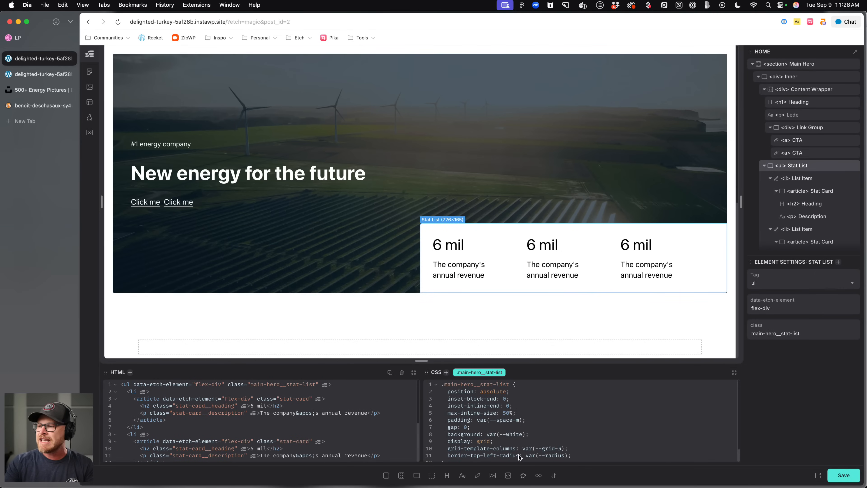
pyautogui.moveTo(499, 428); pyautogui.dragTo(406, 428)
pyautogui.press('BackSpace')
pyautogui.press('BackSpace')
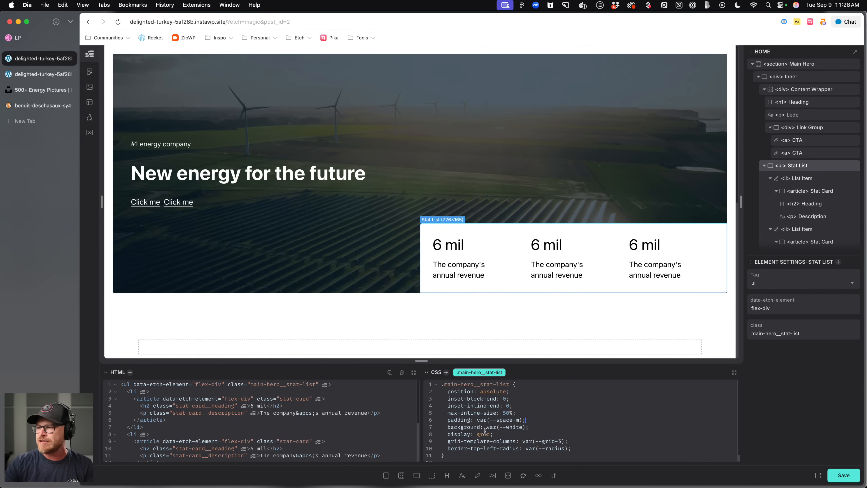
pyautogui.press('super+s')
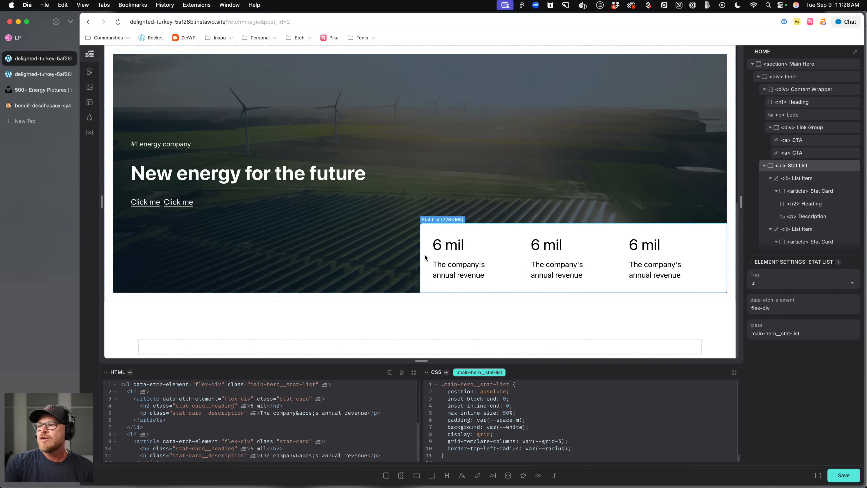
# Give the hero inner a padding-inline of var(--gutter) and save.
pyautogui.click(176, 159)
pyautogui.click(175, 124)
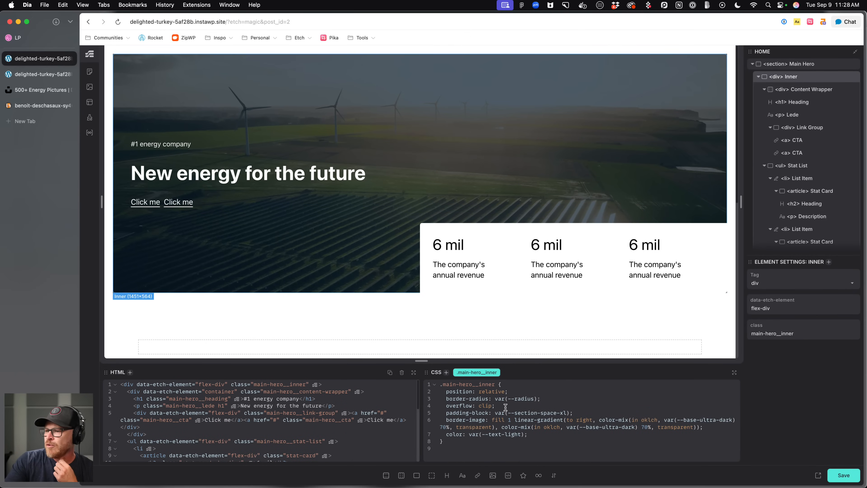
pyautogui.click(567, 396)
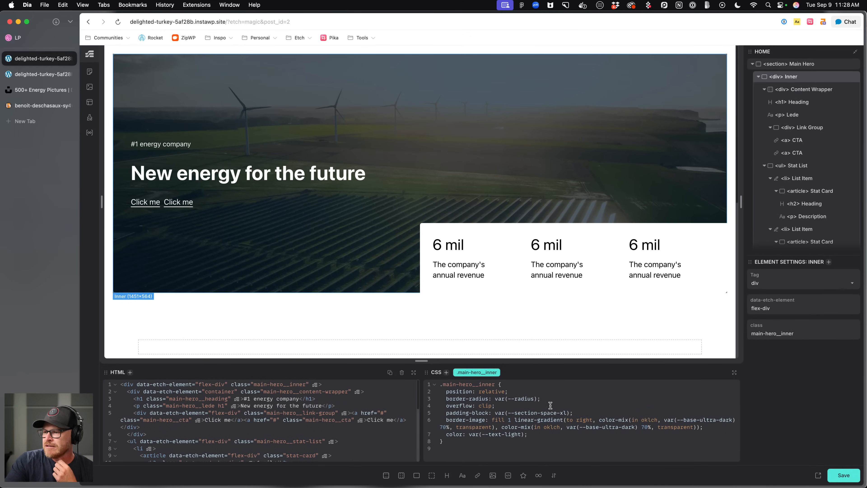
pyautogui.press('Return')
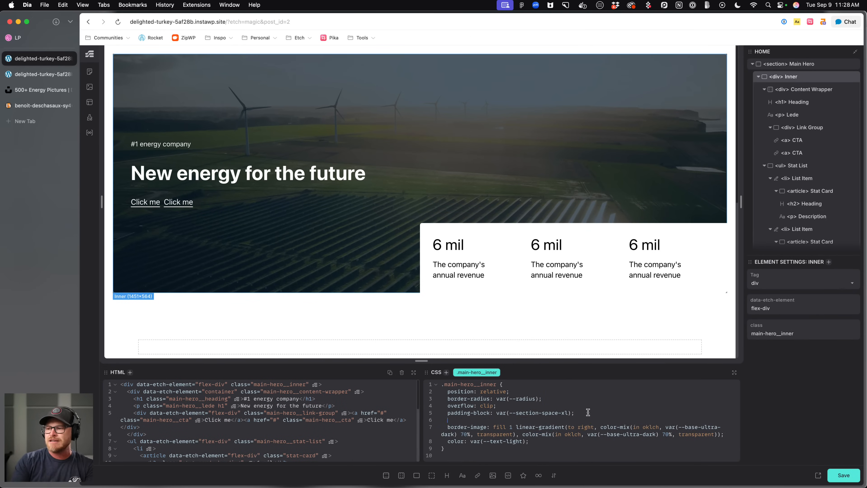
pyautogui.write('padd')
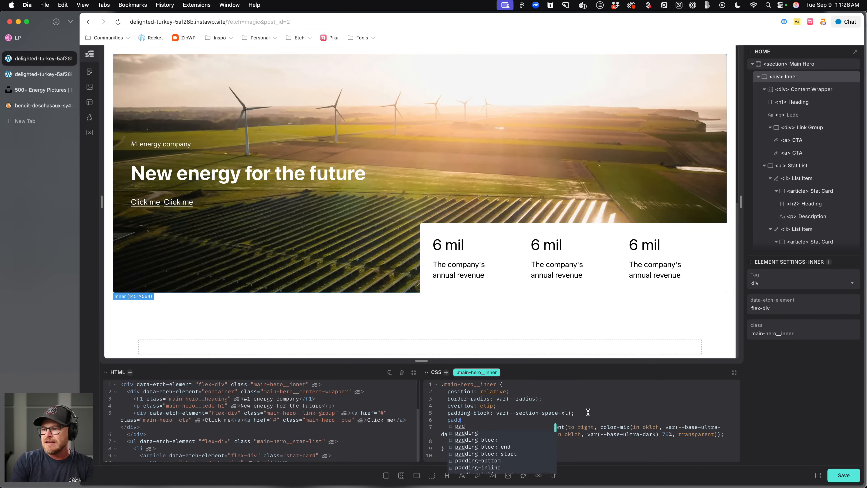
pyautogui.write('ing-inline: --gutter;')
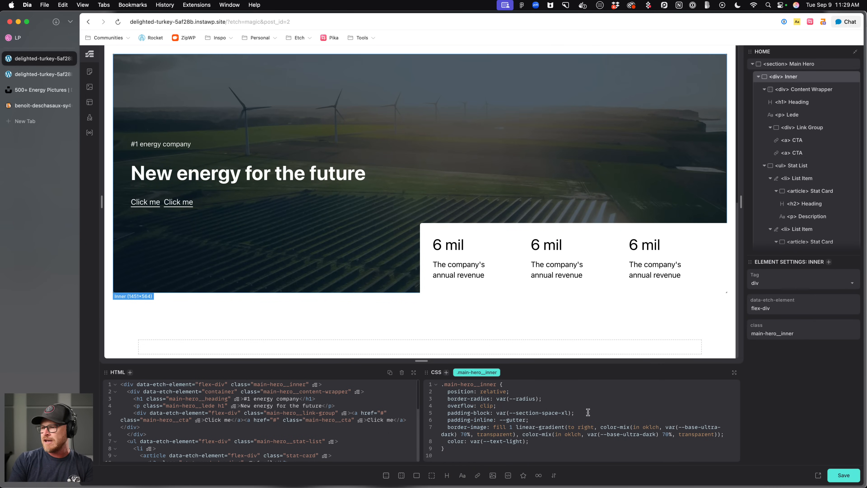
pyautogui.press('BackSpace')
pyautogui.press('Return')
pyautogui.write(';')
pyautogui.press('super+s')
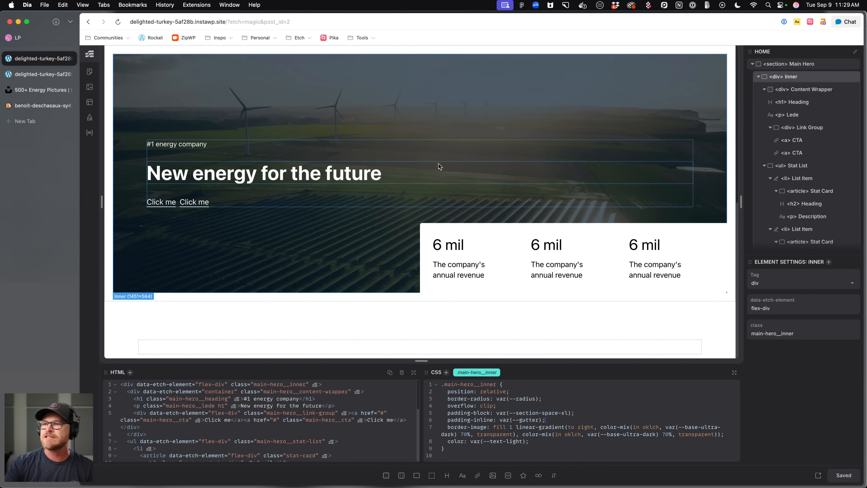
# Set the content wrapper's max-inline-size to 50%.
pyautogui.click(456, 153)
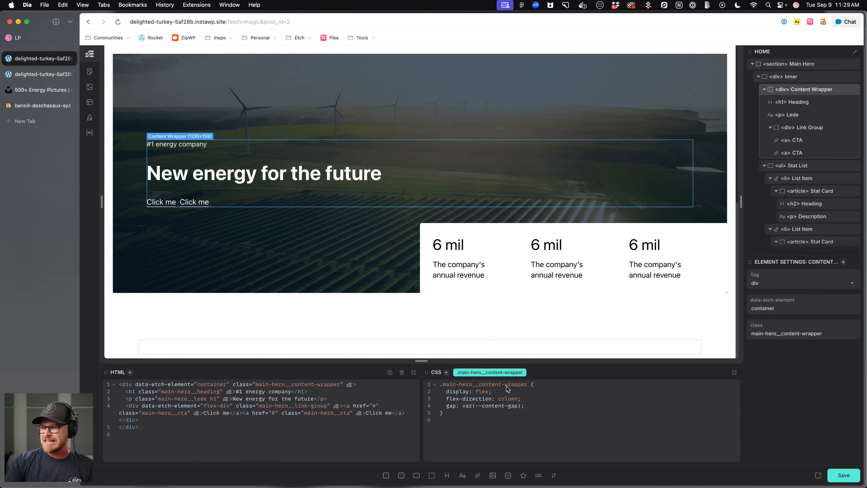
pyautogui.write('max-oiinli')
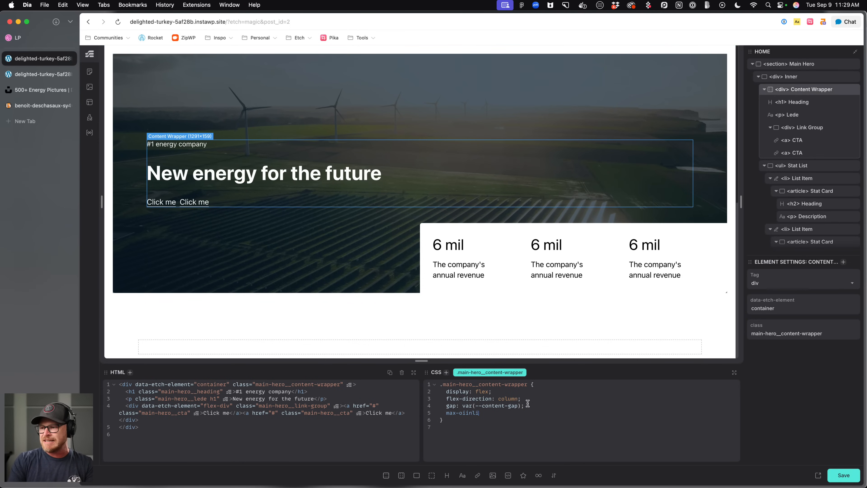
pyautogui.press('BackSpace')
pyautogui.press('BackSpace')
pyautogui.press('BackSpace')
pyautogui.press('BackSpace')
pyautogui.press('BackSpace')
pyautogui.press('BackSpace')
pyautogui.write('inline-size: 50%;')
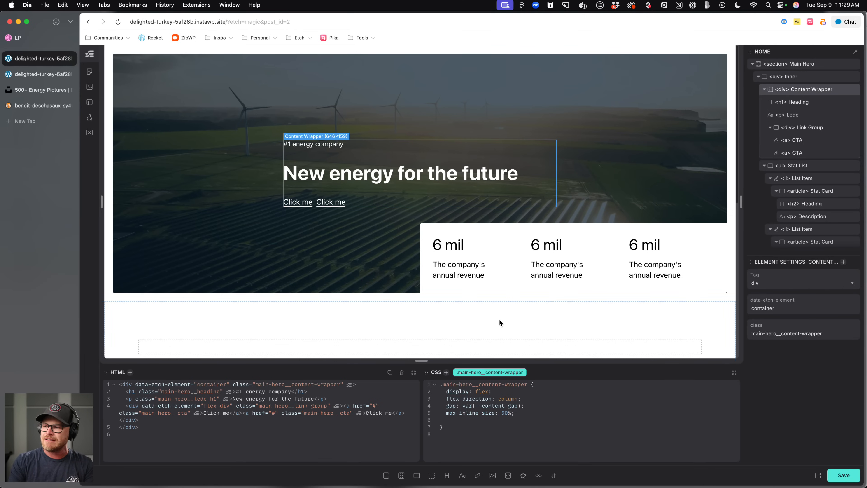
pyautogui.press('BackSpace')
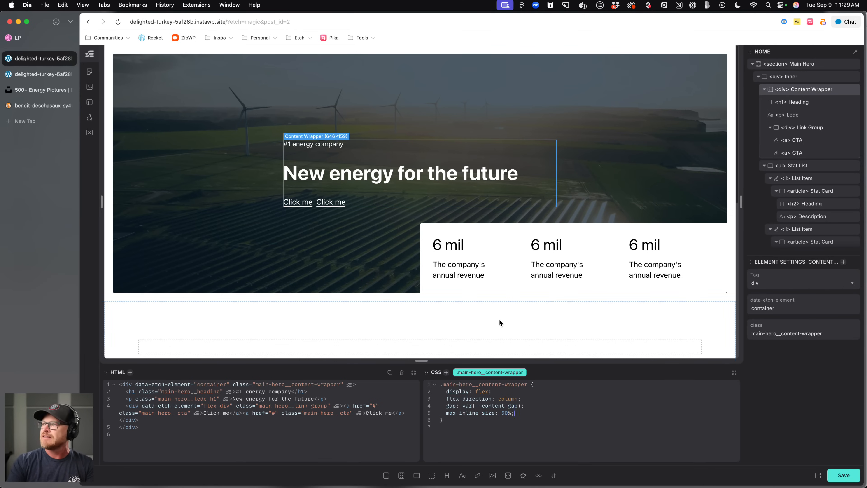
# Make the hero inner a flex column with align-items and justify-content set to flex-start.
pyautogui.click(807, 80)
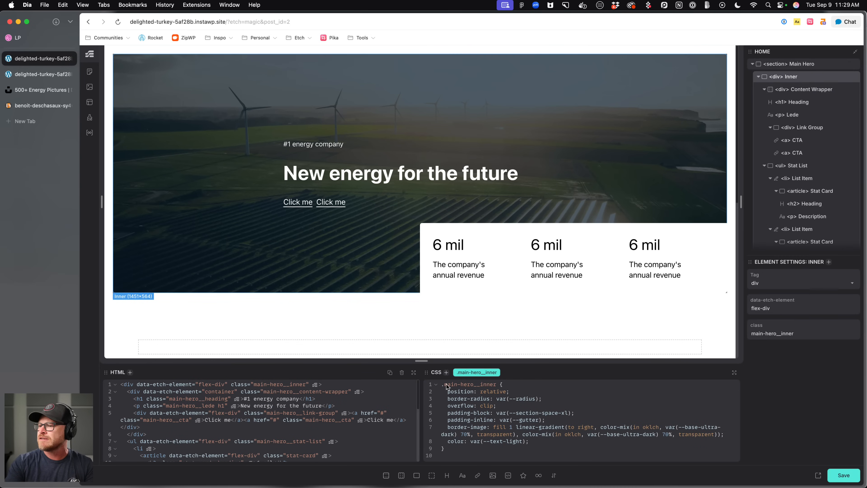
pyautogui.click(531, 385)
pyautogui.press('Return')
pyautogui.write('displa')
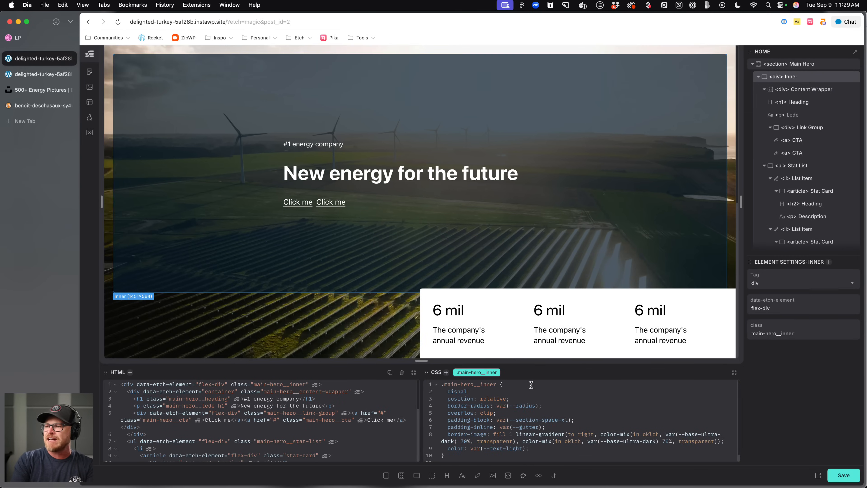
pyautogui.write('ay: flex;')
pyautogui.press('Return')
pyautogui.write('flex-direction: column;')
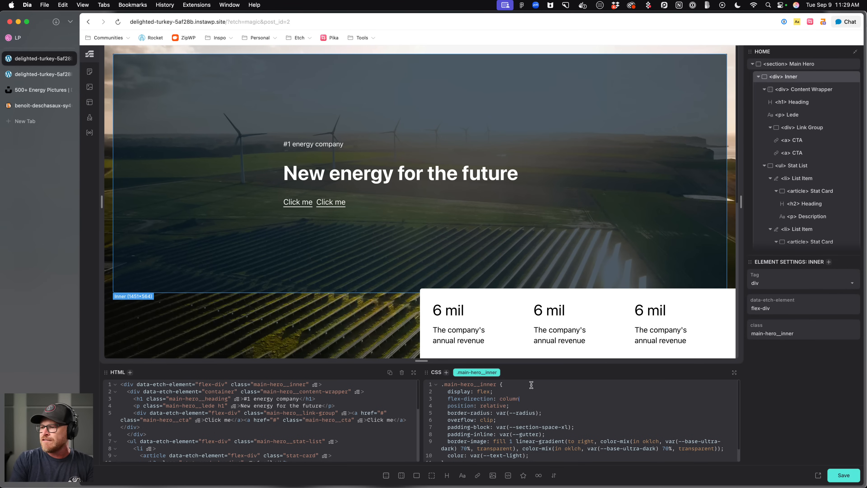
pyautogui.press('Return')
pyautogui.write('align-ite')
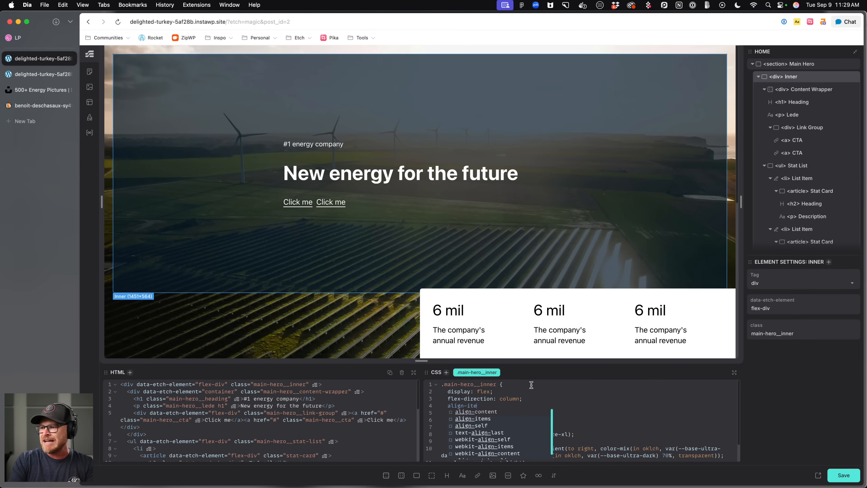
pyautogui.write('ms: felxt;')
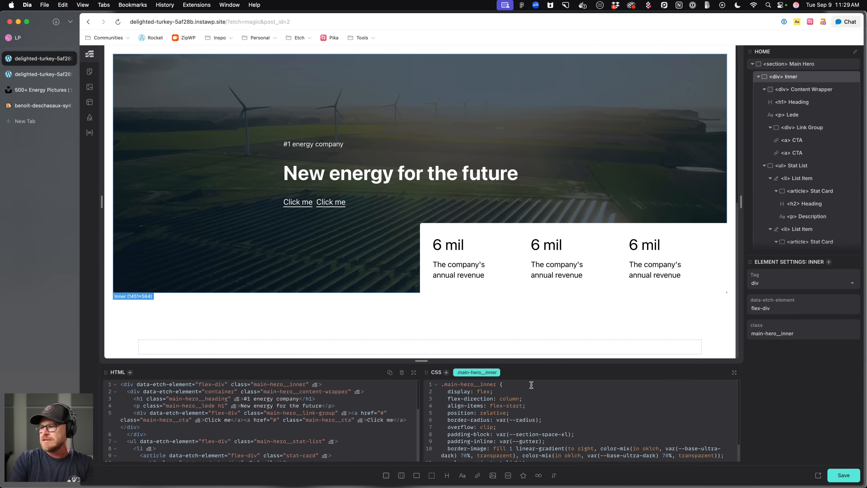
pyautogui.press('Return')
pyautogui.write('justify-content: flex-start;')
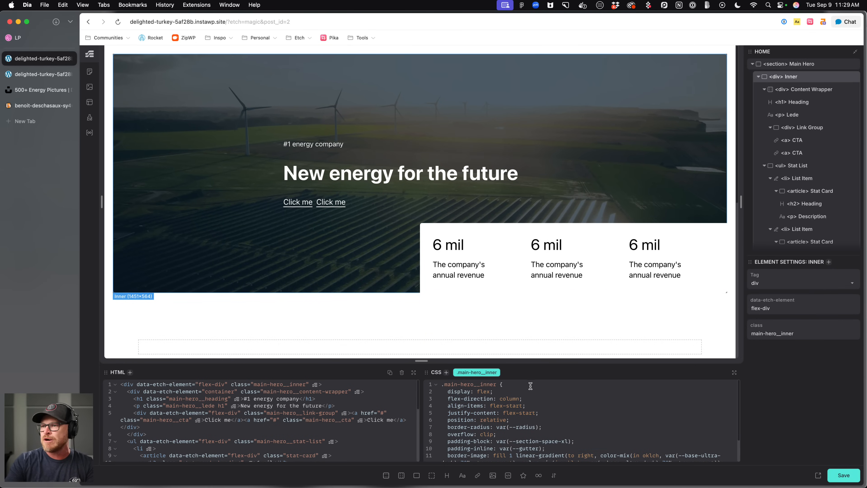
# Delete the flex declarations from the hero inner's CSS.
pyautogui.moveTo(556, 412); pyautogui.dragTo(387, 391)
pyautogui.press('BackSpace')
pyautogui.press('BackSpace')
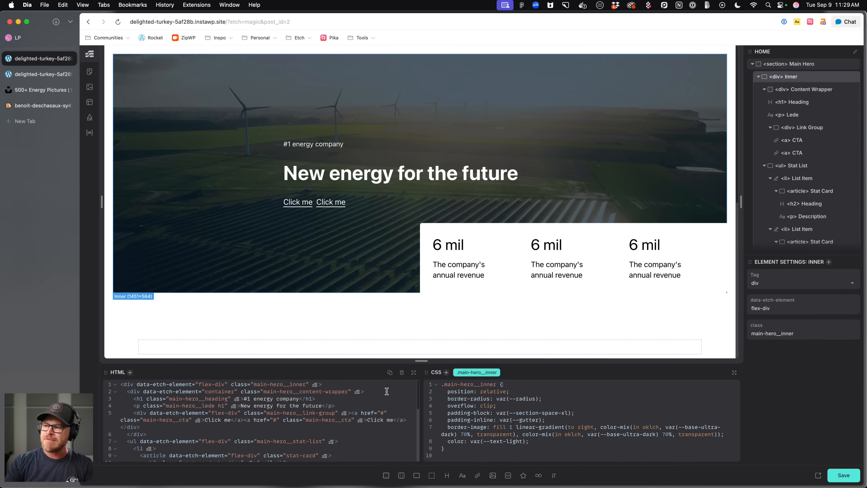
# Delete the max-inline-size declaration from the content wrapper.
pyautogui.click(478, 177)
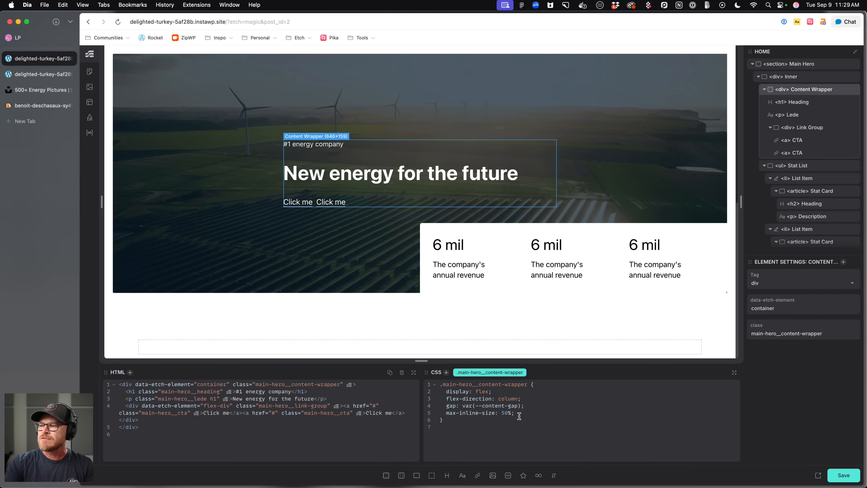
pyautogui.moveTo(534, 415); pyautogui.dragTo(414, 414)
pyautogui.press('BackSpace')
pyautogui.press('BackSpace')
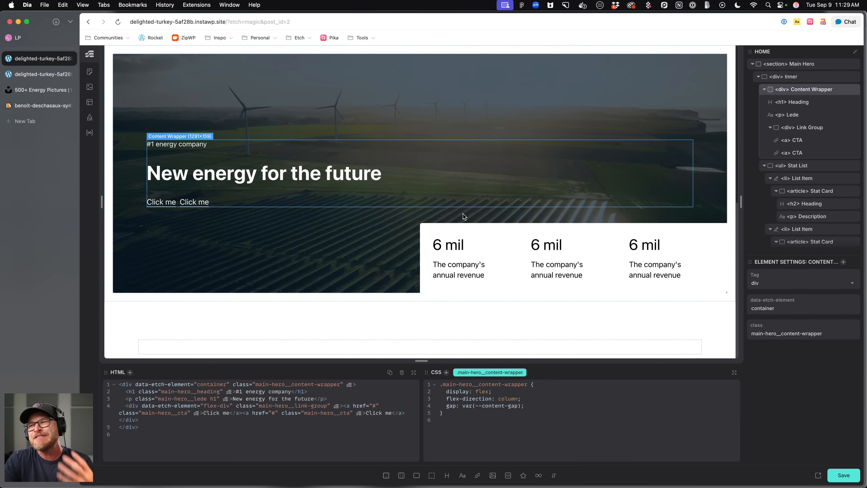
# Try switching the hero inner's overflow to hidden, restore it to clip, and save.
pyautogui.click(233, 241)
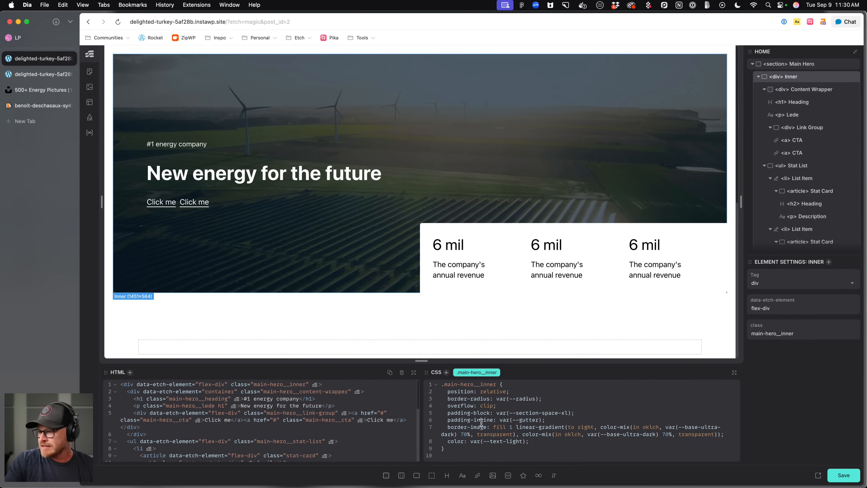
pyautogui.click(502, 406)
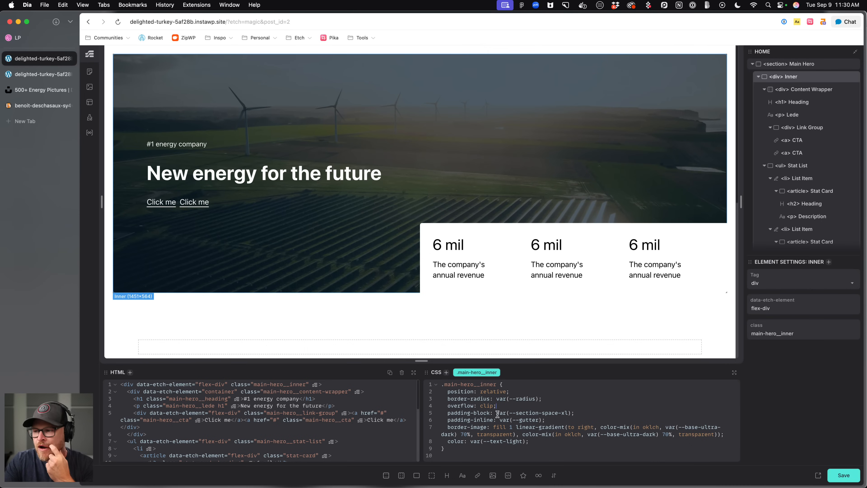
pyautogui.write('hidden')
pyautogui.press('BackSpace')
pyautogui.press('BackSpace')
pyautogui.press('BackSpace')
pyautogui.press('BackSpace')
pyautogui.press('BackSpace')
pyautogui.press('BackSpace')
pyautogui.write('clip')
pyautogui.press('super+s')
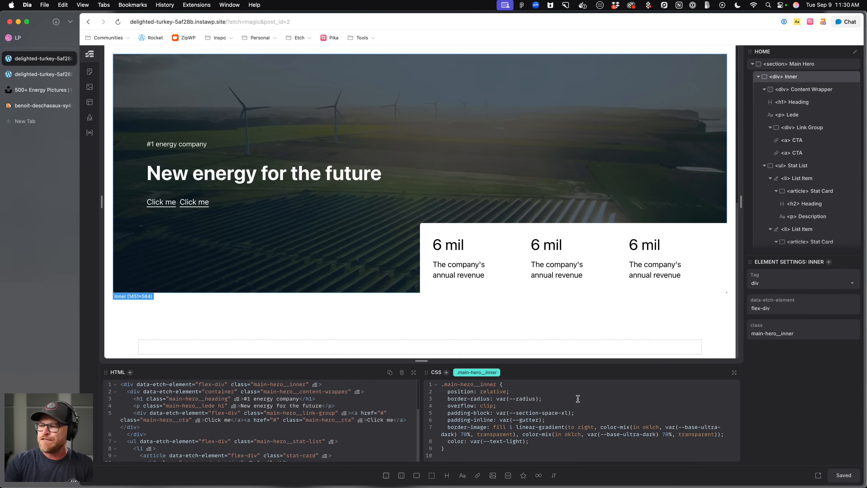
# Delete the border-image gradient declaration from the hero inner's CSS.
pyautogui.moveTo(727, 439); pyautogui.dragTo(446, 427)
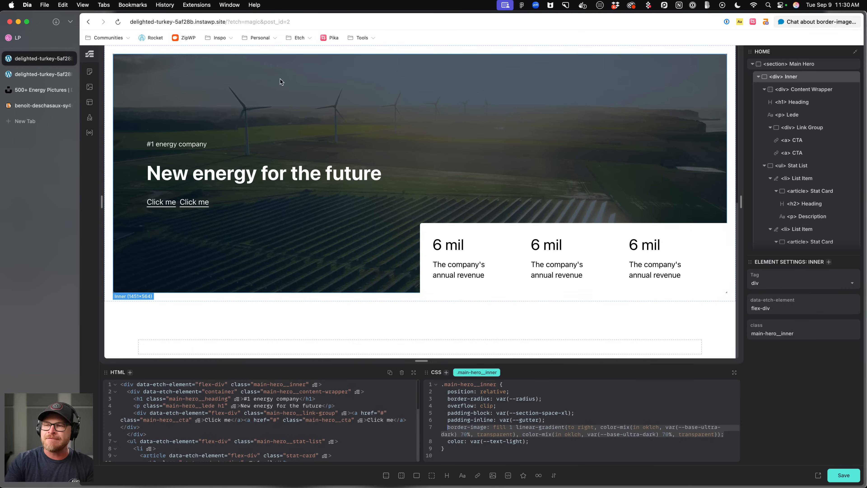
pyautogui.press('BackSpace')
pyautogui.press('super+z')
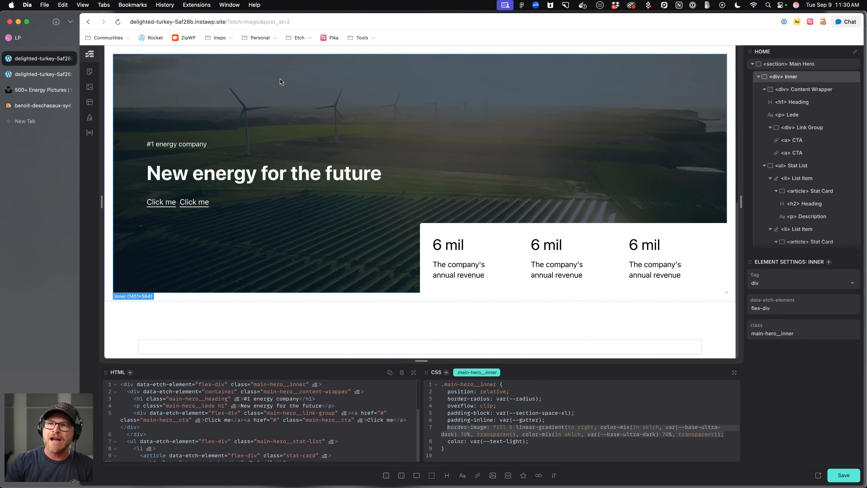
pyautogui.press('super+shift+z')
pyautogui.press('super+z')
pyautogui.press('super+shift+z')
pyautogui.press('super+z')
pyautogui.press('super+shift+z')
pyautogui.press('super+z')
pyautogui.press('super+shift+z')
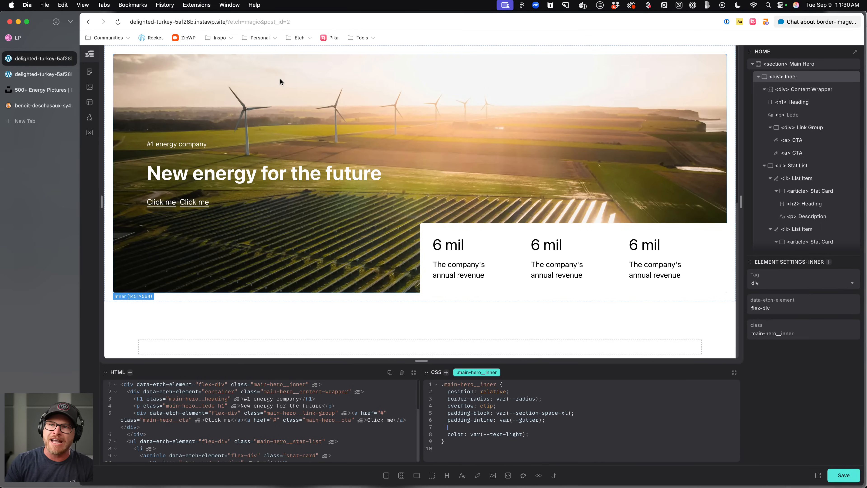
pyautogui.press('BackSpace')
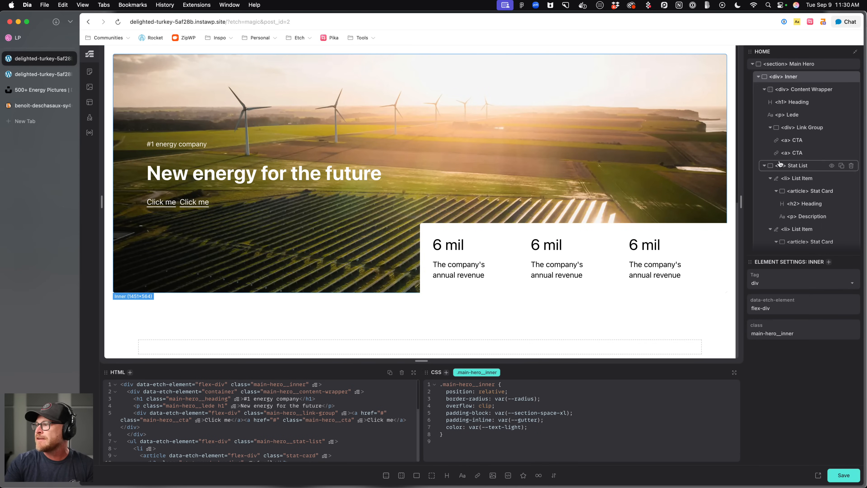
# Add a flex div after the BG image in the hero and rename it Overlay.
pyautogui.click(765, 166)
pyautogui.click(792, 178)
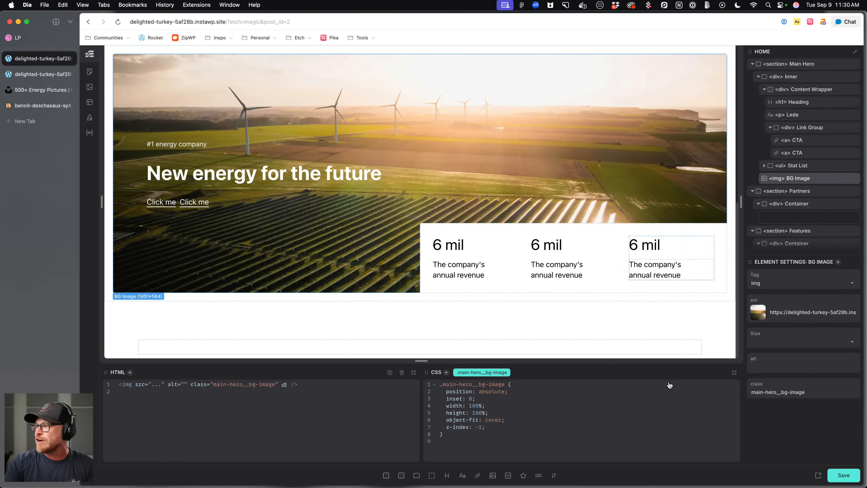
pyautogui.click(415, 477)
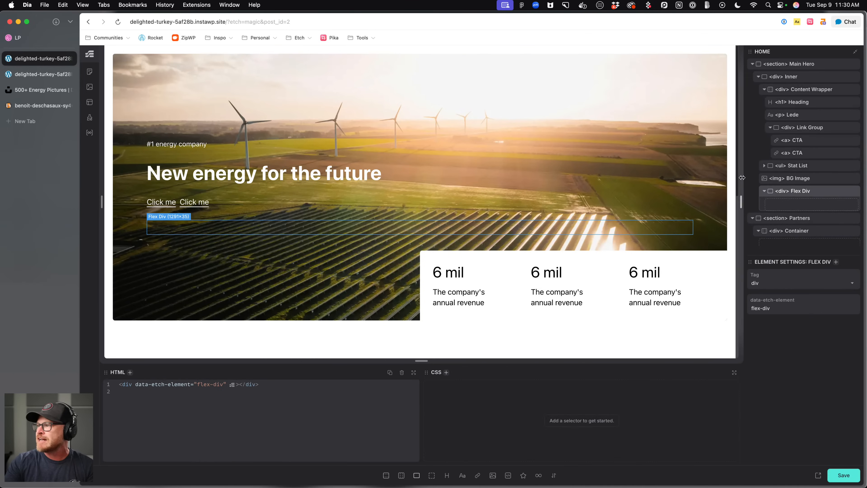
pyautogui.doubleClick(801, 192)
pyautogui.write('Overlay')
pyautogui.press('Return')
# Give the overlay div the class main-hero__overlay.
pyautogui.press('super+Return')
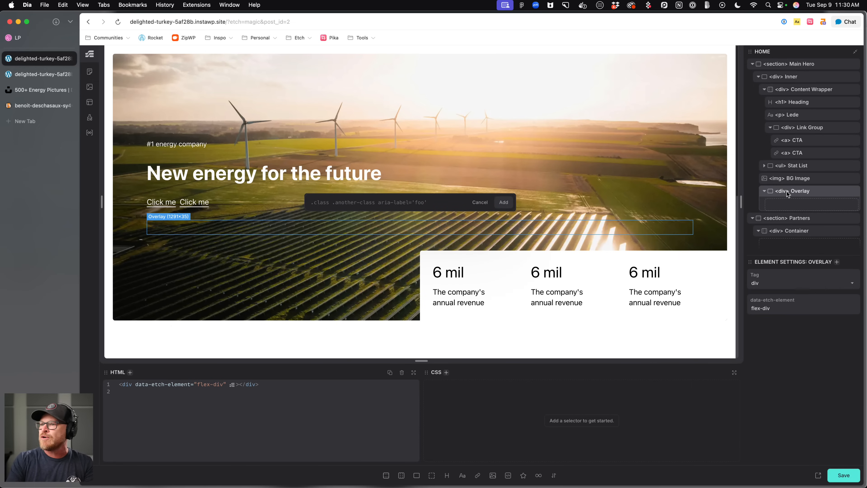
pyautogui.write('.main-hero__overla')
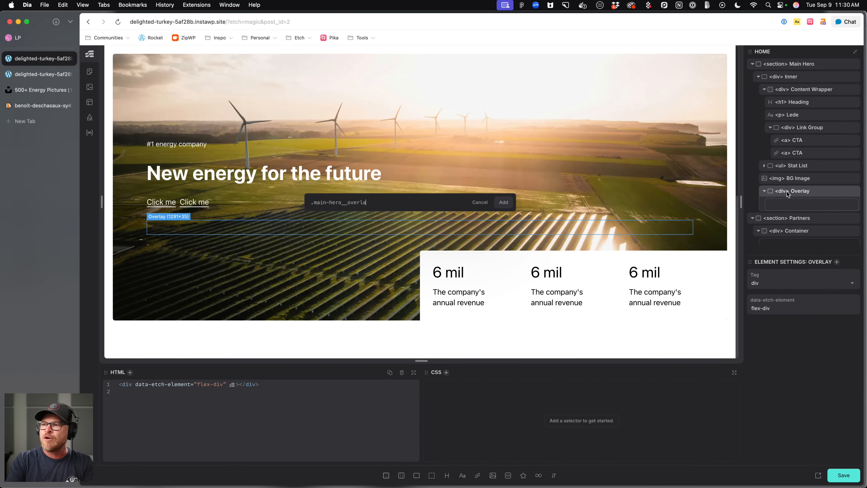
pyautogui.write('y')
pyautogui.press('Return')
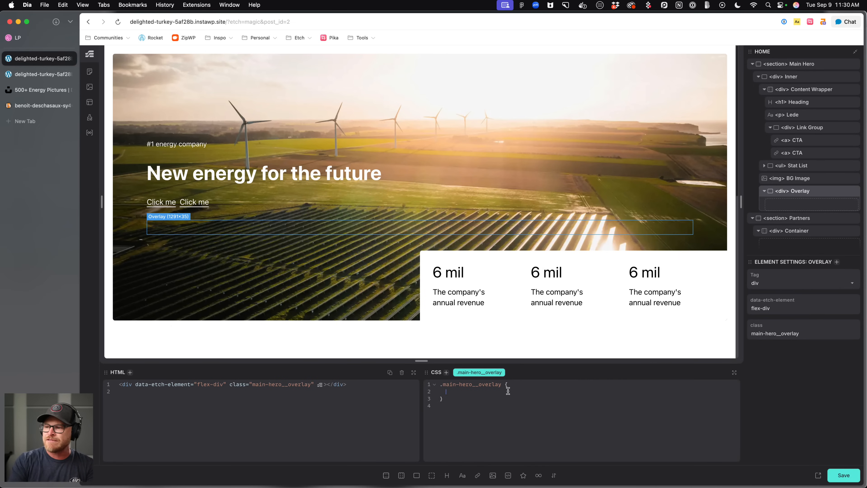
# Style the overlay with position absolute, inset 0, and a background of --base-ultra-dark-trans-80.
pyautogui.write('position: absolute;')
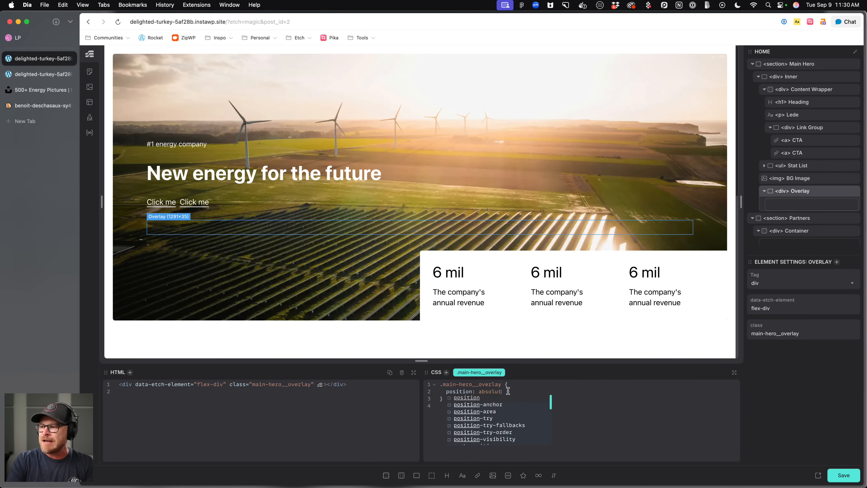
pyautogui.press('Return')
pyautogui.write('inset: 0;   ')
pyautogui.write('background: red;')
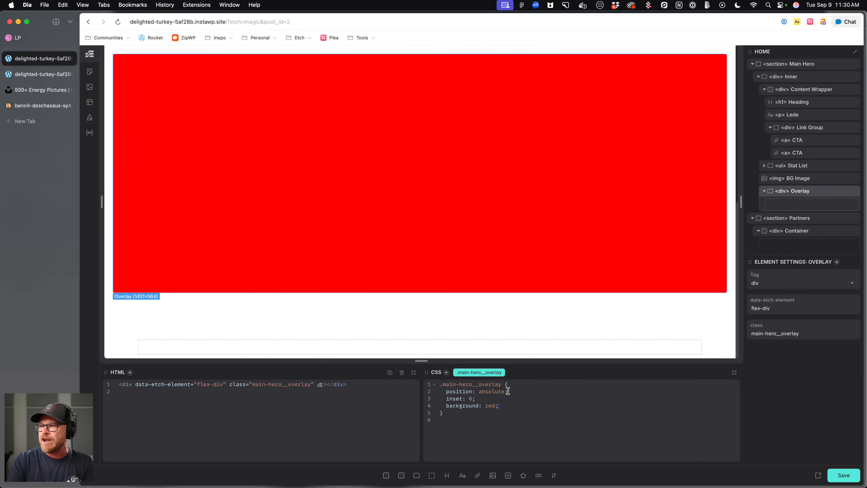
pyautogui.press('BackSpace')
pyautogui.press('BackSpace')
pyautogui.press('BackSpace')
pyautogui.press('BackSpace')
pyautogui.write('color-mix()')
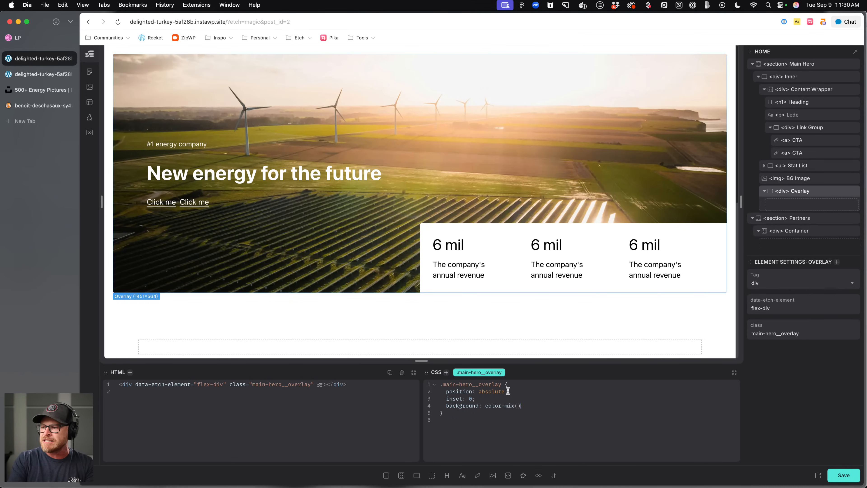
pyautogui.press('BackSpace')
pyautogui.press('BackSpace')
pyautogui.press('BackSpace')
pyautogui.press('BackSpace')
pyautogui.press('BackSpace')
pyautogui.press('BackSpace')
pyautogui.press('BackSpace')
pyautogui.press('BackSpace')
pyautogui.press('BackSpace')
pyautogui.press('BackSpace')
pyautogui.press('BackSpace')
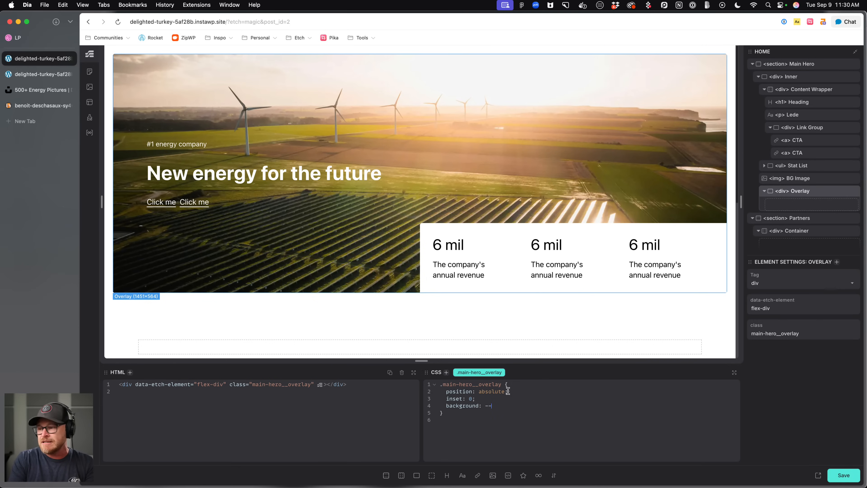
pyautogui.write('--base-ultra-')
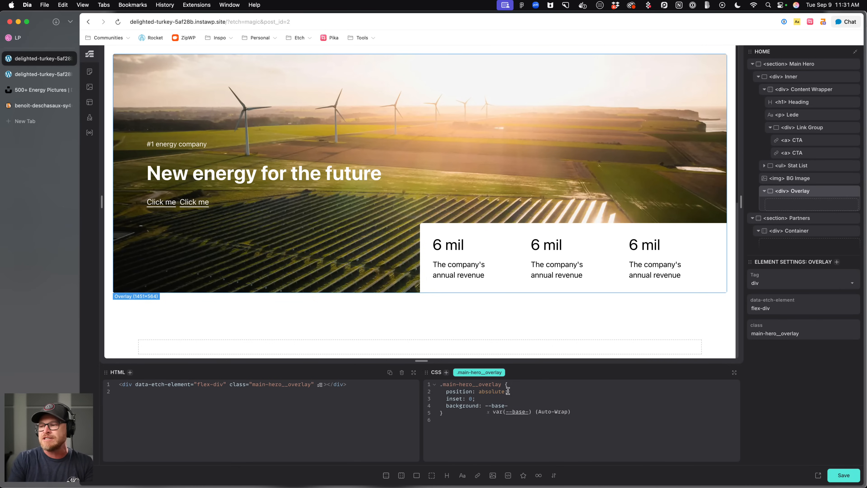
pyautogui.write('dark-trans')
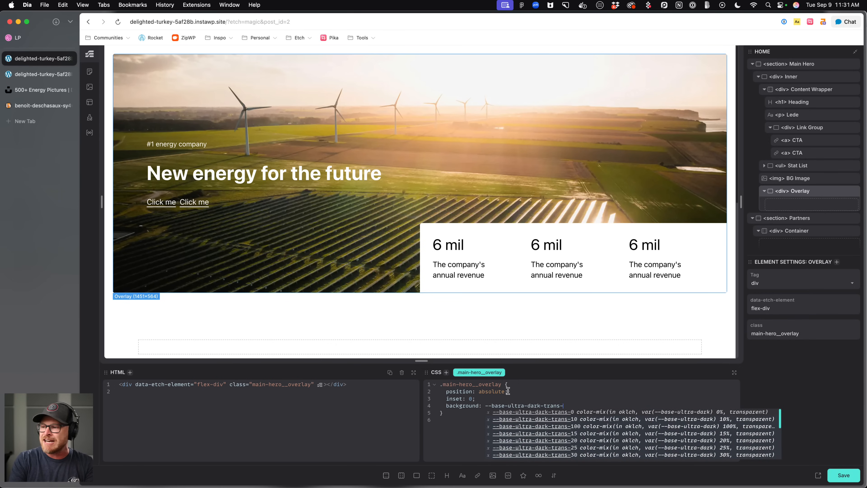
pyautogui.write('-80')
pyautogui.press('Return')
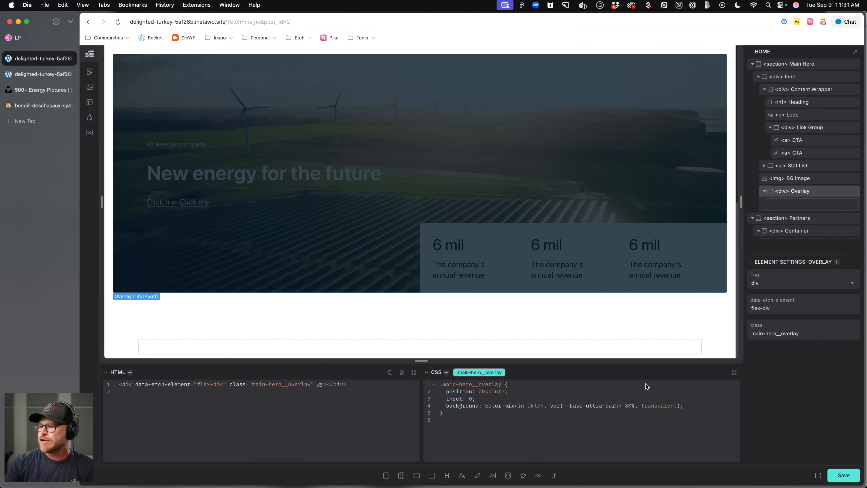
# Set the overlay's z-index to -1 and save the page.
pyautogui.write('z-index: -1;')
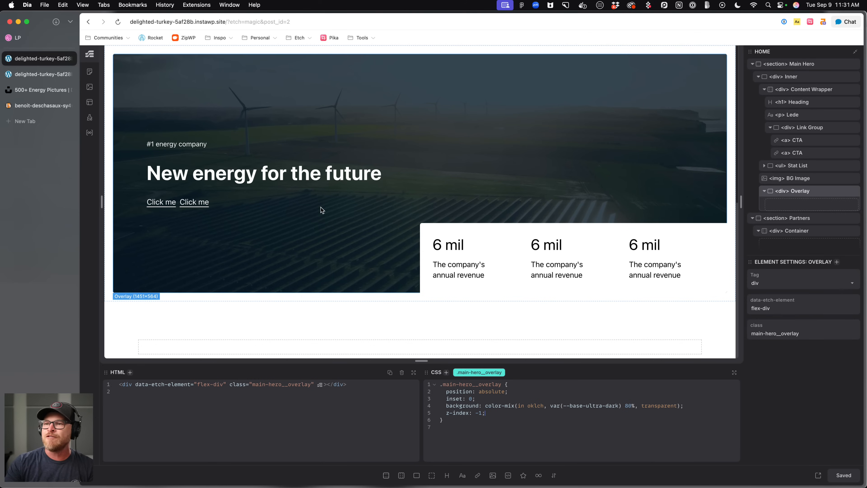
pyautogui.press('super+s')
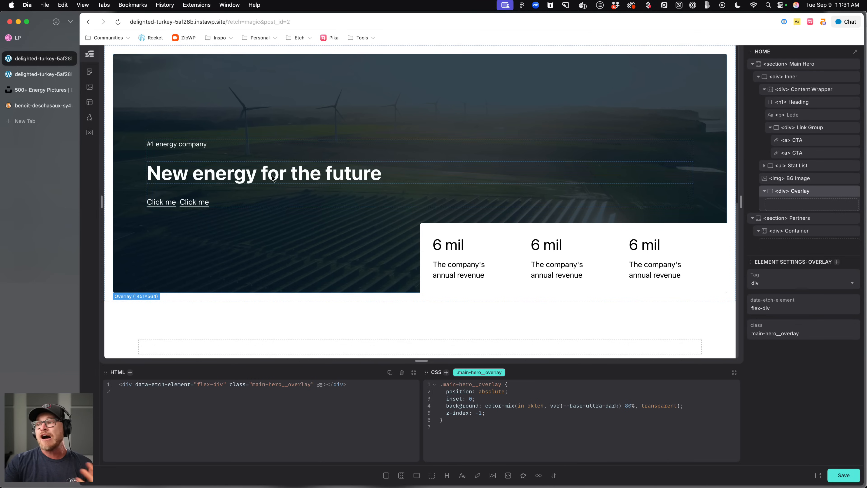
# Switch to the Dribbble reference tab and scroll through the design's lower sections.
pyautogui.click(39, 38)
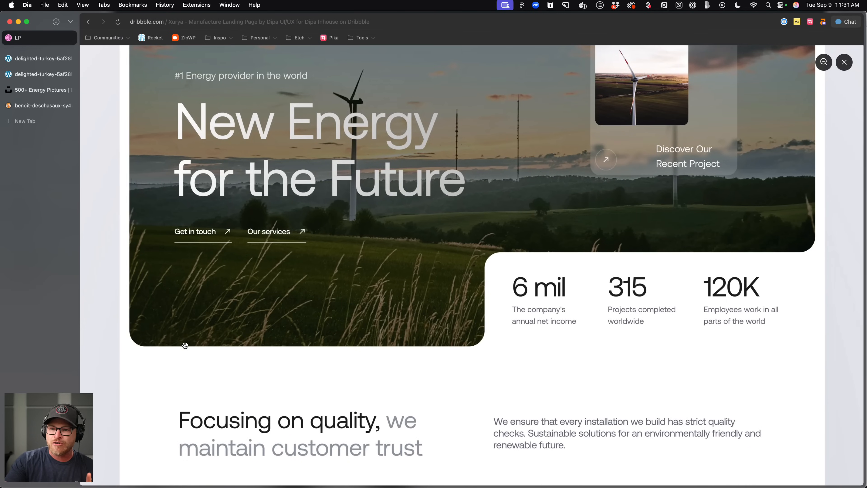
pyautogui.scroll(-5, 526, 351)
pyautogui.scroll(-6, 528, 351)
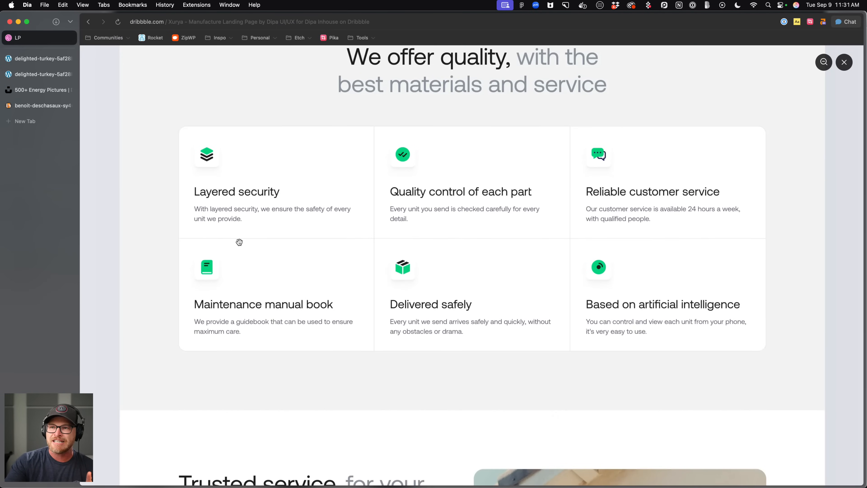
pyautogui.scroll(-7, 239, 241)
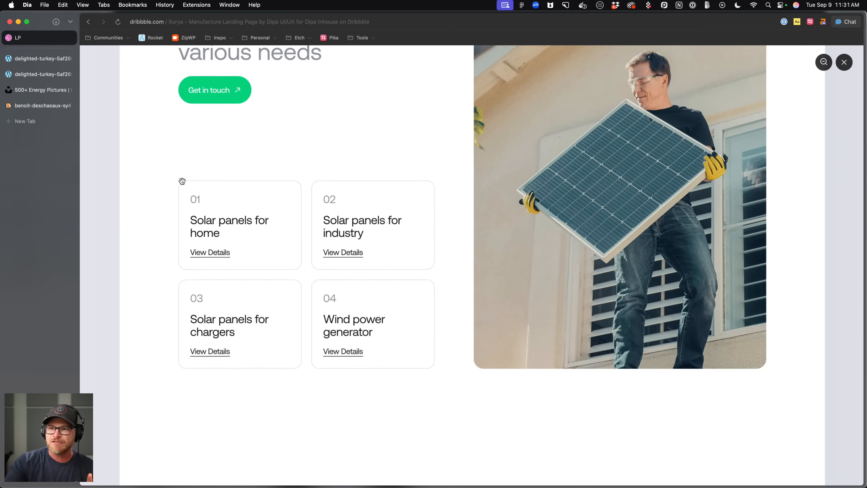
pyautogui.scroll(-7, 252, 195)
pyautogui.scroll(-1, 254, 196)
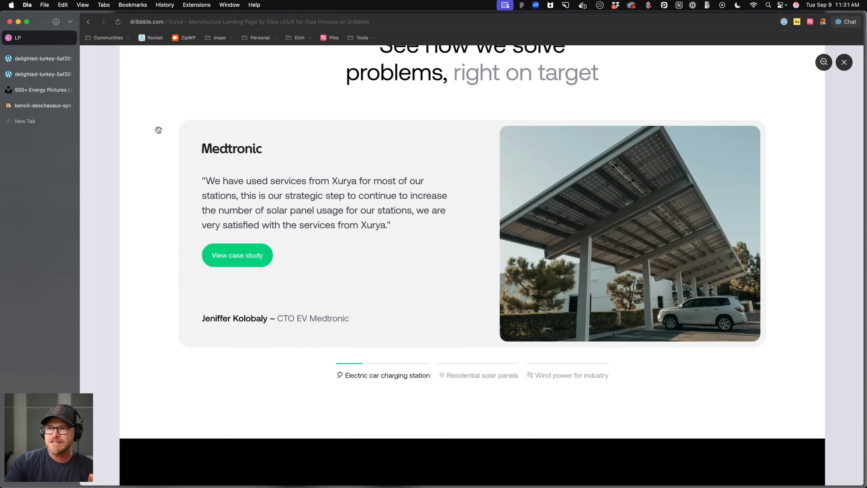
# Open the Automatic.css Borders & Dividers settings, set the Border Radius to 30px, and save.
pyautogui.click(44, 58)
pyautogui.click(89, 413)
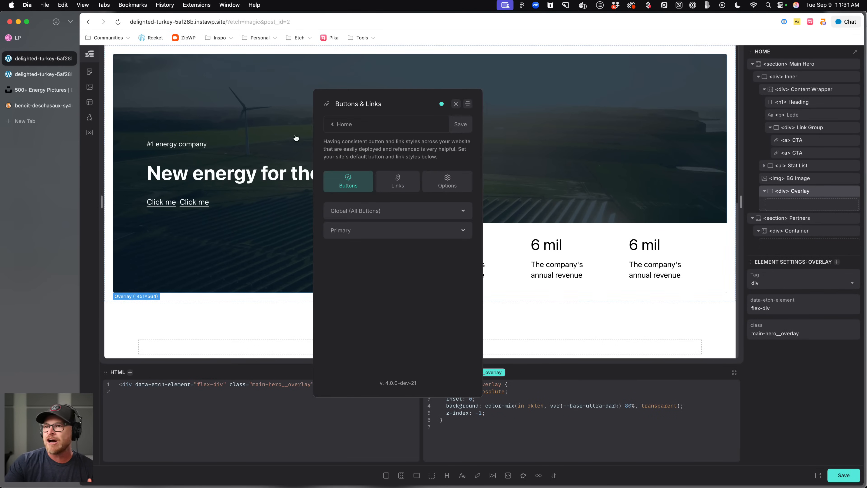
pyautogui.click(328, 104)
pyautogui.scroll(-3, 414, 249)
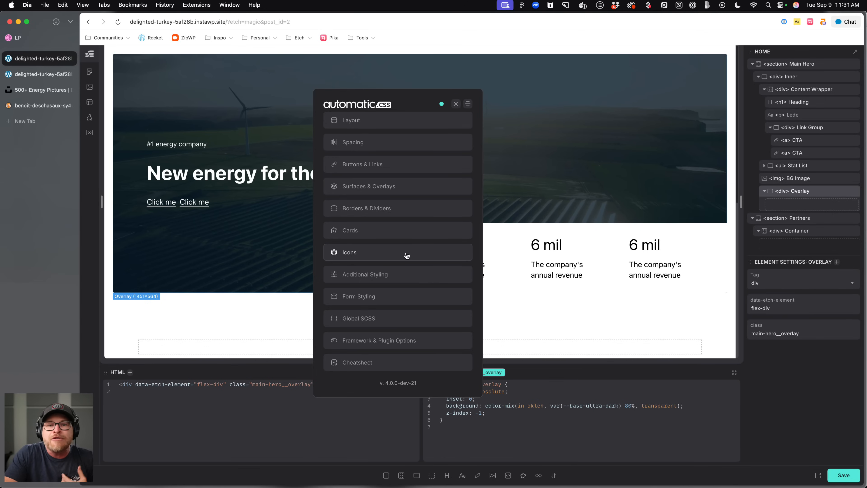
pyautogui.click(374, 209)
pyautogui.click(375, 151)
pyautogui.click(409, 198)
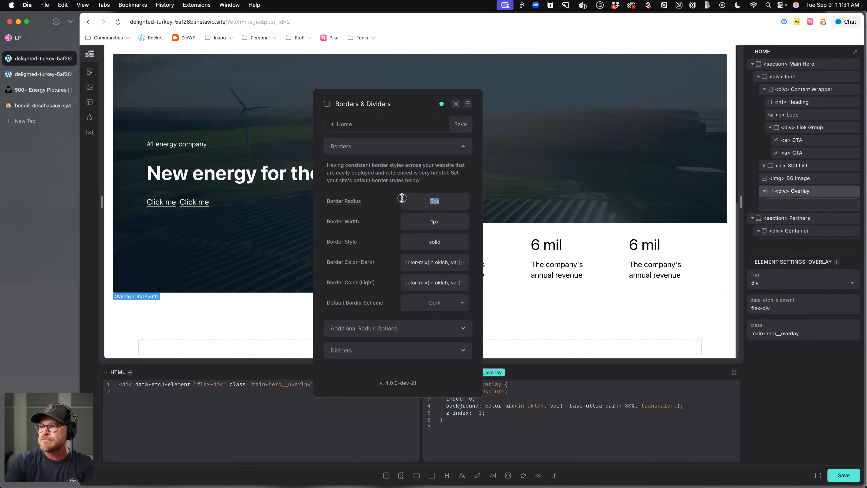
pyautogui.write('15px')
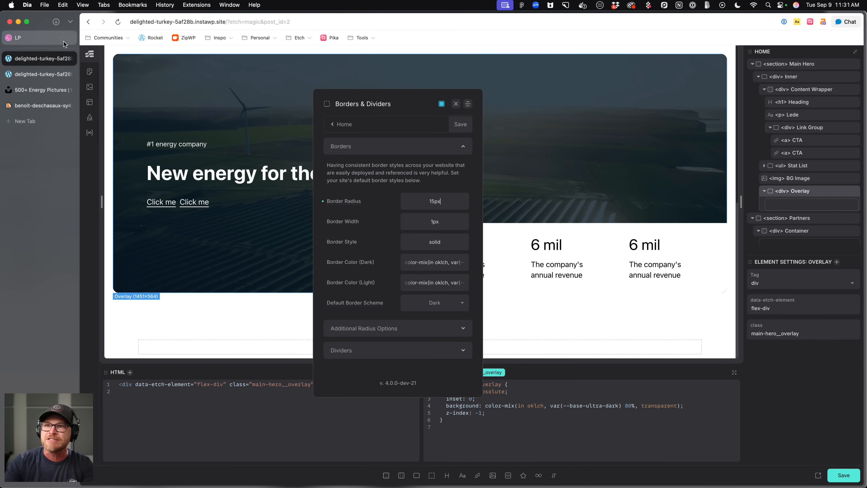
pyautogui.press('Left')
pyautogui.press('Left')
pyautogui.press('BackSpace')
pyautogui.press('BackSpace')
pyautogui.write('20')
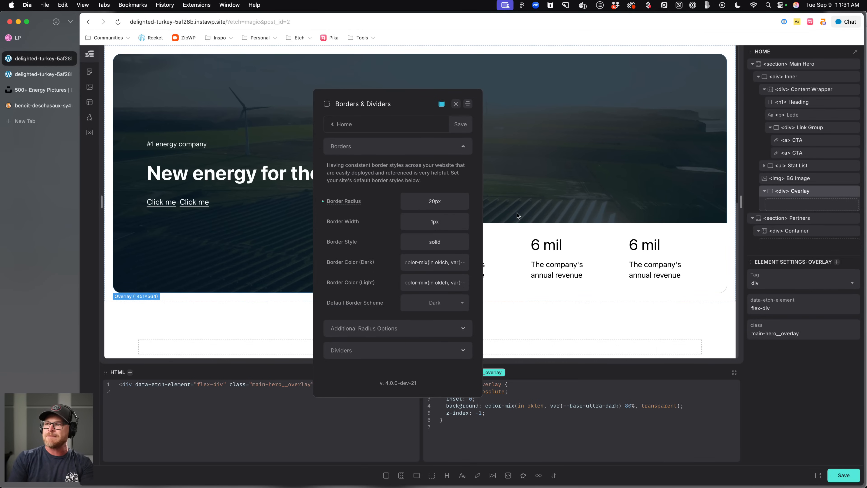
pyautogui.press('BackSpace')
pyautogui.write('5')
pyautogui.press('BackSpace')
pyautogui.press('BackSpace')
pyautogui.write('30')
pyautogui.press('super+s')
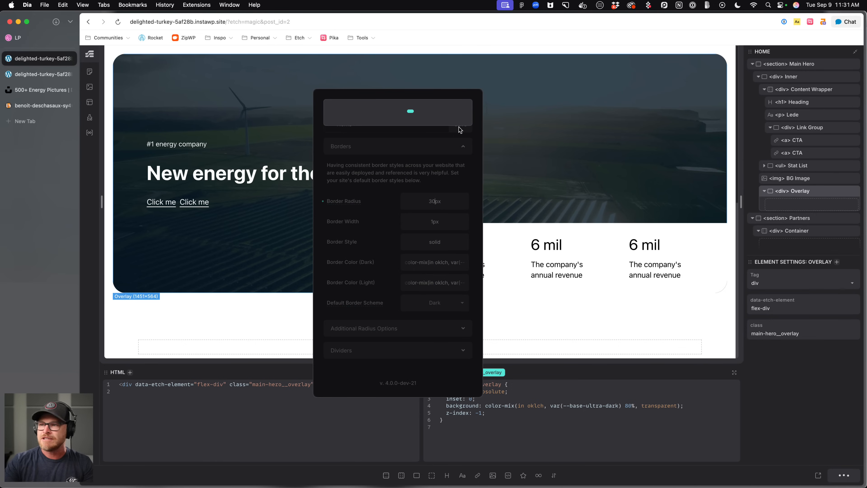
pyautogui.click(835, 470)
# Add data-inverted-radius-1-position="bottom-left-outside" and data-inverted-radius-1-slice="border-right" attributes to the stat list.
pyautogui.click(471, 232)
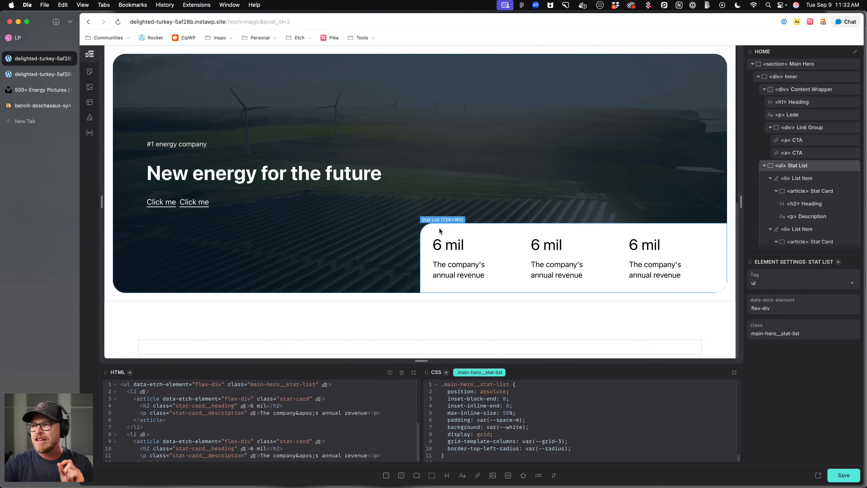
pyautogui.click(765, 166)
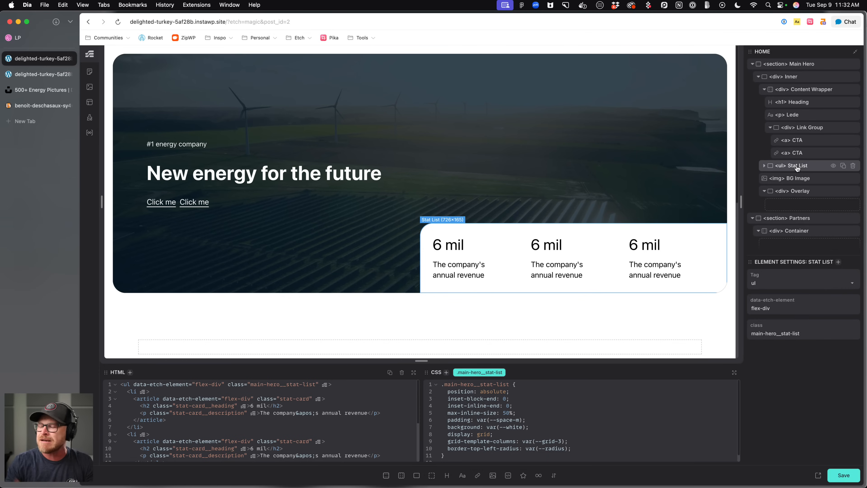
pyautogui.press('super+Return')
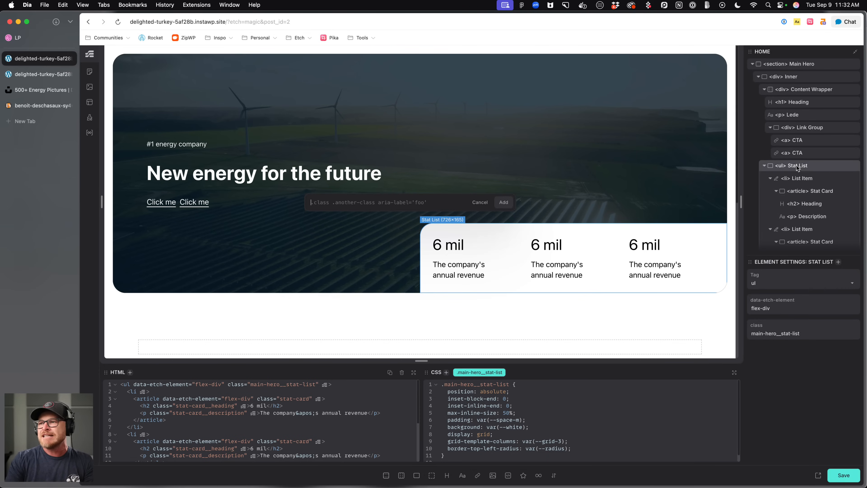
pyautogui.write('data-inverted-')
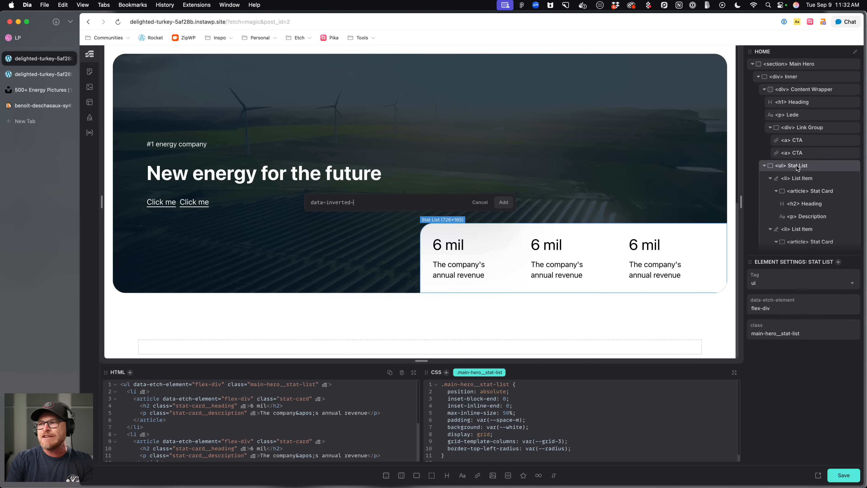
pyautogui.write('radius-1')
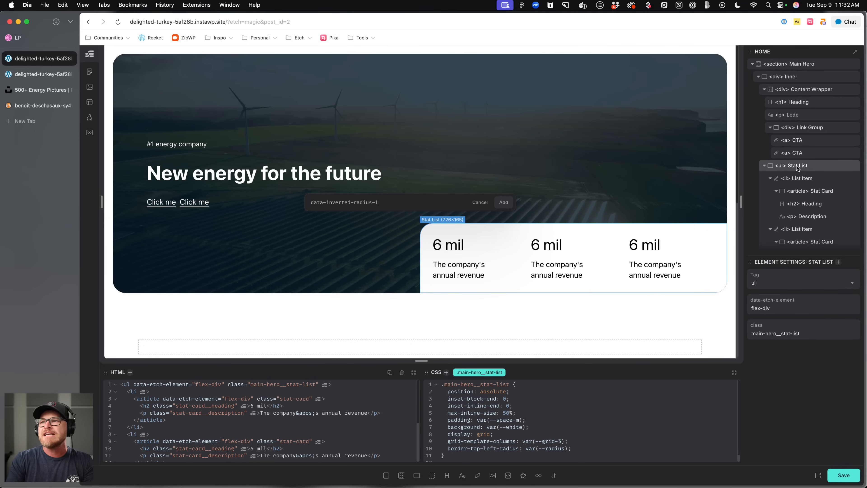
pyautogui.write('-position=""')
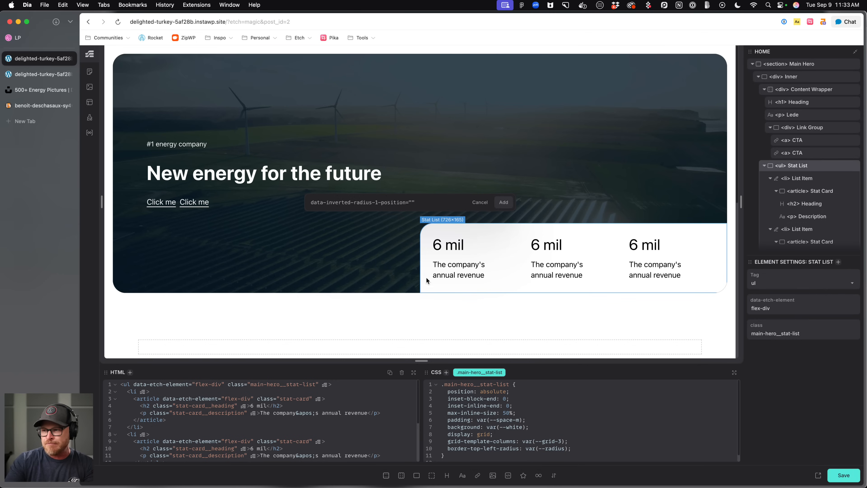
pyautogui.write('bottom-left-outside')
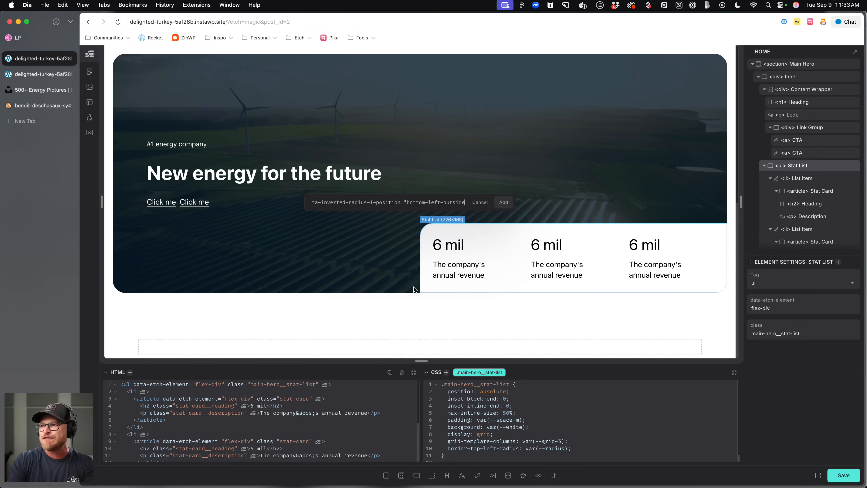
pyautogui.write('" data-inverted-i')
pyautogui.write('adius-1-slice=""')
pyautogui.press('Left')
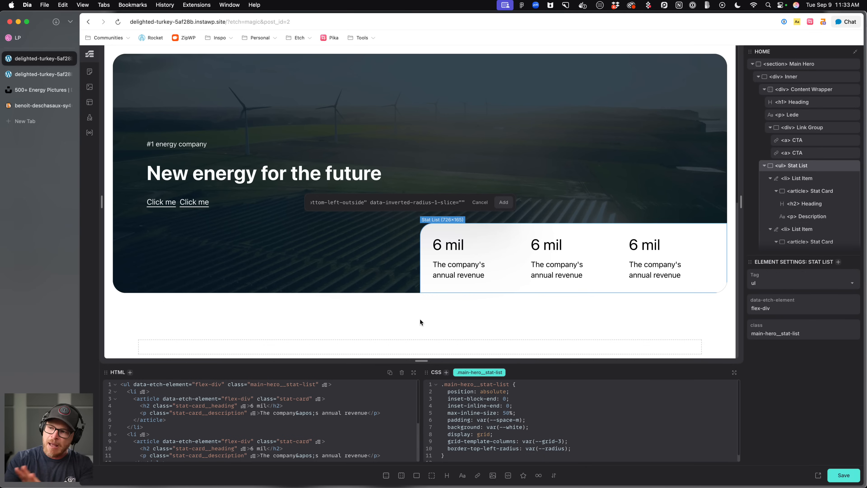
pyautogui.write('border-right')
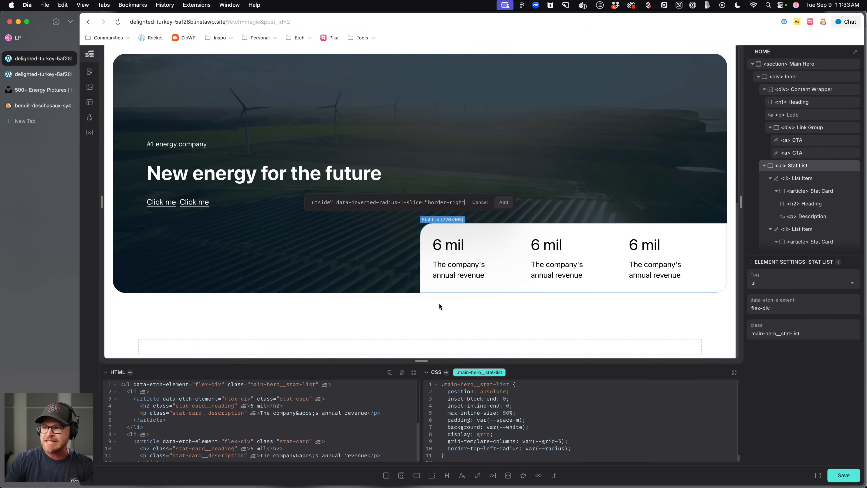
pyautogui.press('Return')
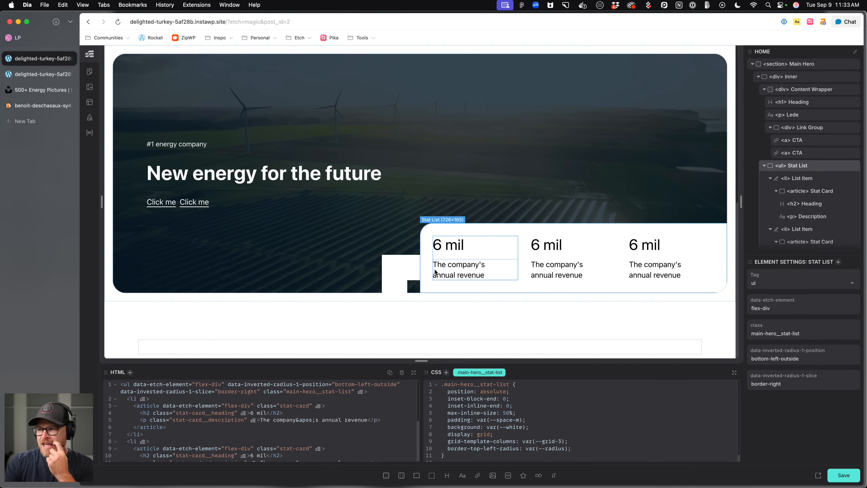
# Add data-inverted-radius-2-position="top-outside-right" and data-inverted-radius-2-slice="bottom-right" attributes to the stat list.
pyautogui.scroll(-4, 274, 410)
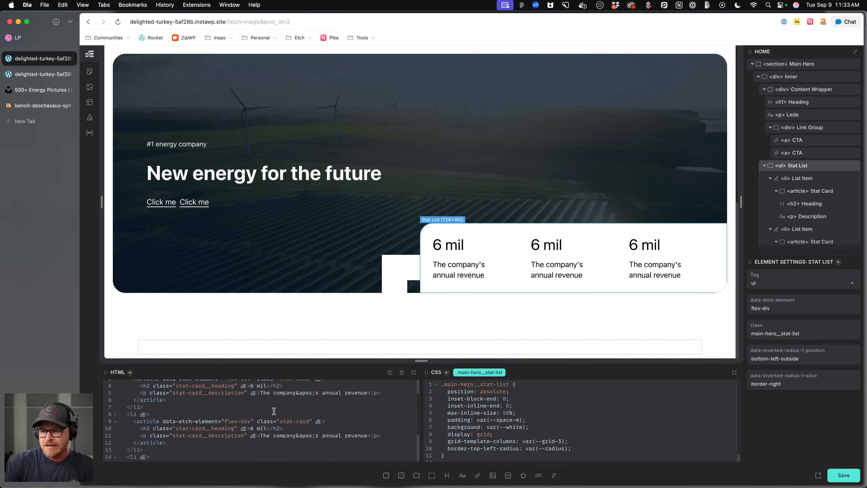
pyautogui.scroll(4, 274, 410)
pyautogui.moveTo(296, 362); pyautogui.dragTo(297, 295)
pyautogui.click(402, 328)
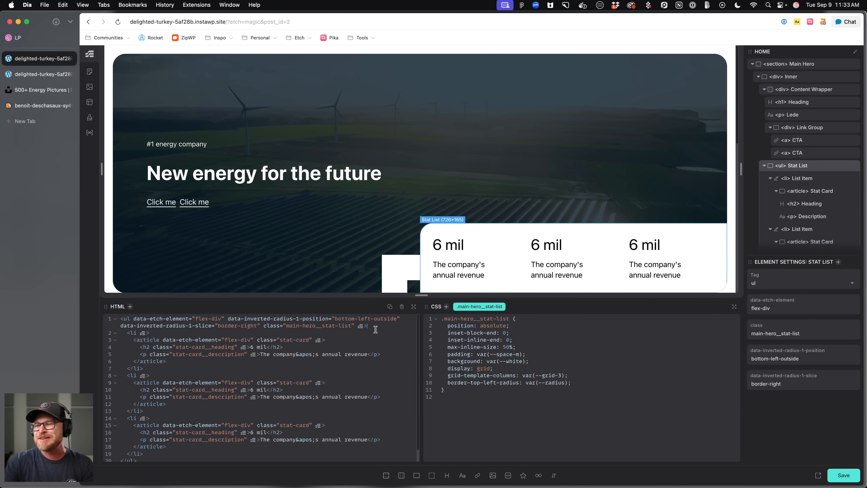
pyautogui.doubleClick(364, 318)
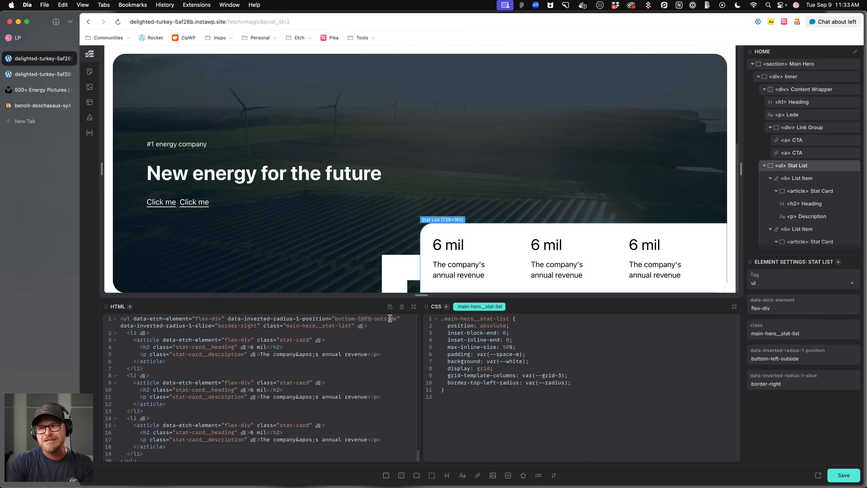
pyautogui.scroll(-3, 430, 234)
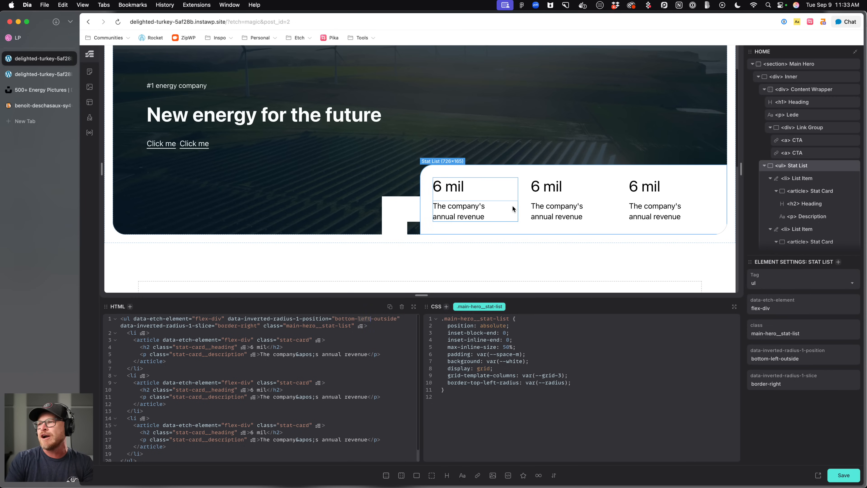
pyautogui.press('super+period')
pyautogui.write('in')
pyautogui.press('BackSpace')
pyautogui.press('BackSpace')
pyautogui.write('data-')
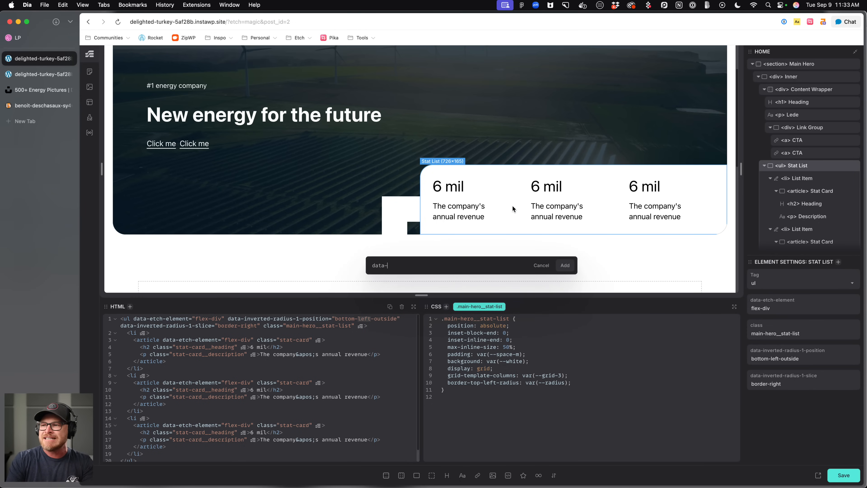
pyautogui.write('inverted-radius-2-position')
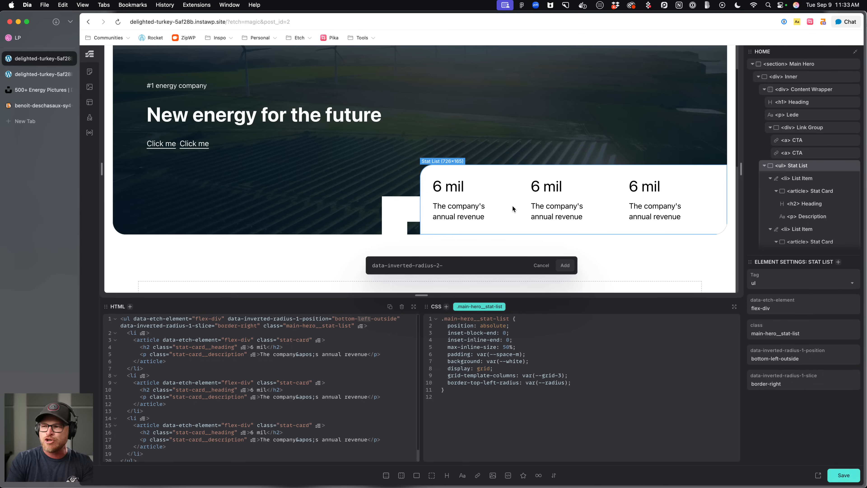
pyautogui.press('BackSpace')
pyautogui.press('BackSpace')
pyautogui.press('BackSpace')
pyautogui.write('ion=""')
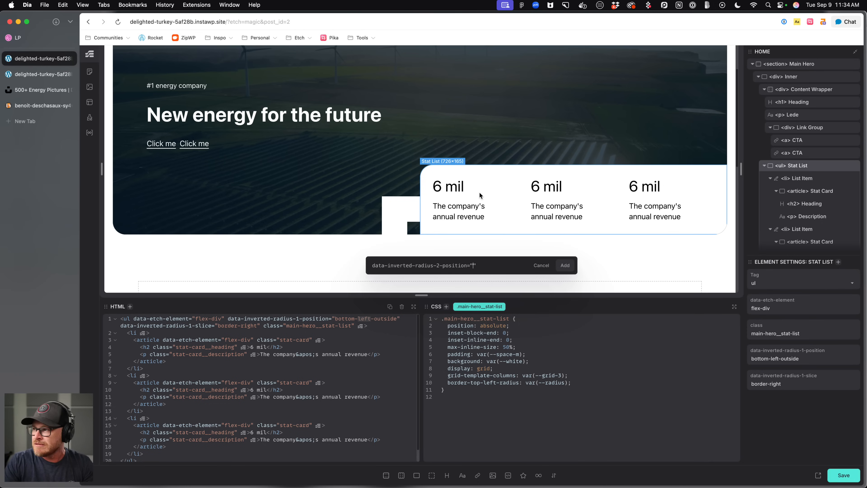
pyautogui.write('top-outside-rig')
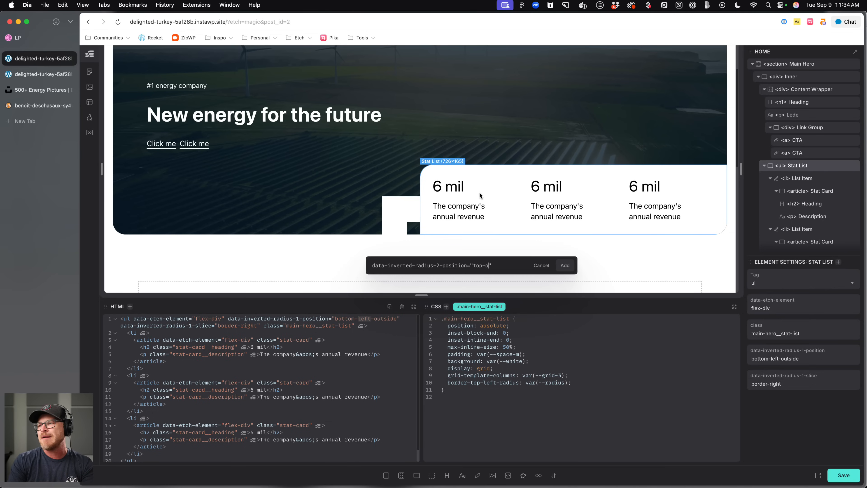
pyautogui.write('ht')
pyautogui.press('End')
pyautogui.write('data-inverted-radius-2-slice="')
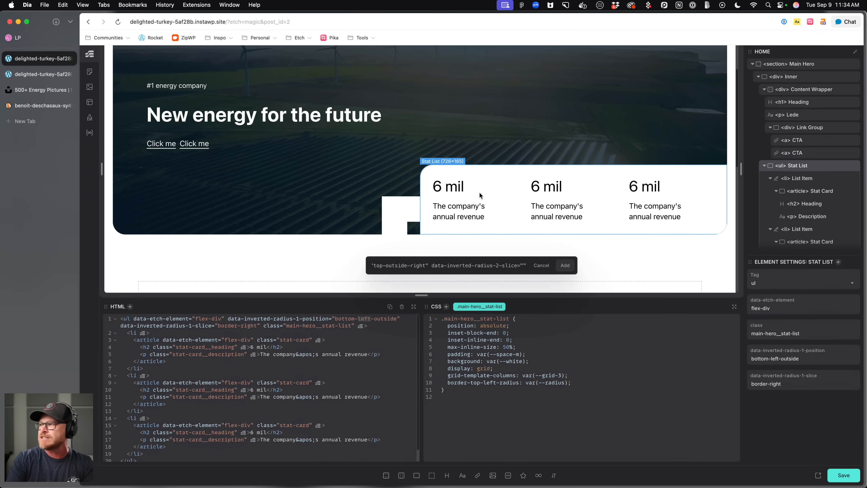
pyautogui.write('bottom-right')
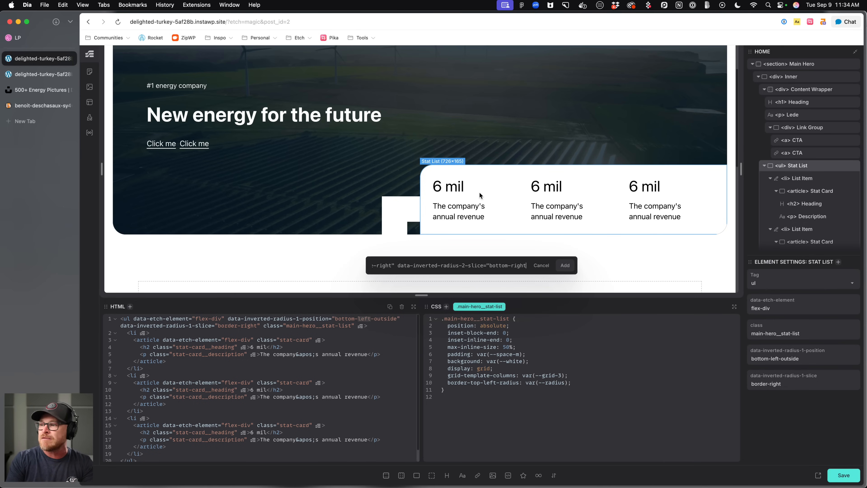
pyautogui.press('Return')
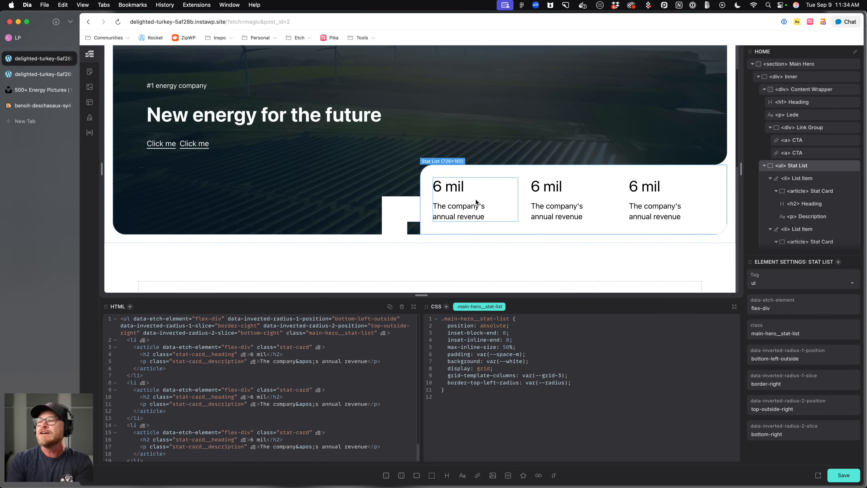
# Change the stat list's data-inverted-radius-1-position value to bottom-right-outside.
pyautogui.click(273, 347)
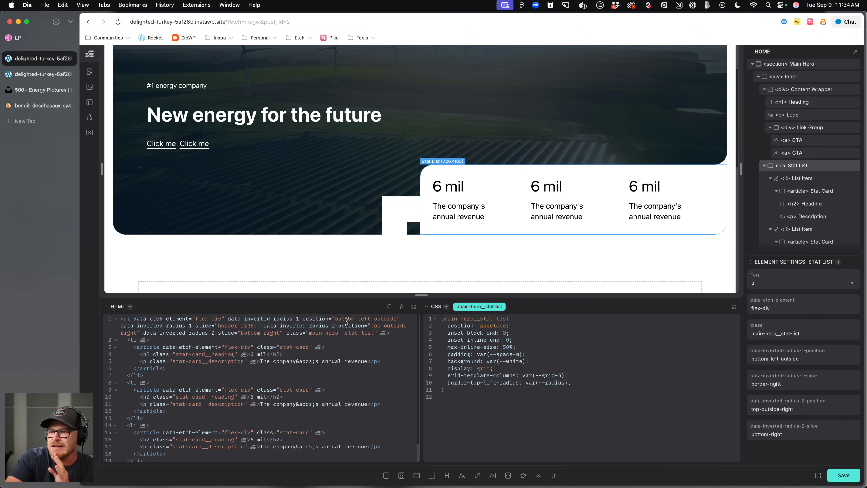
pyautogui.doubleClick(363, 319)
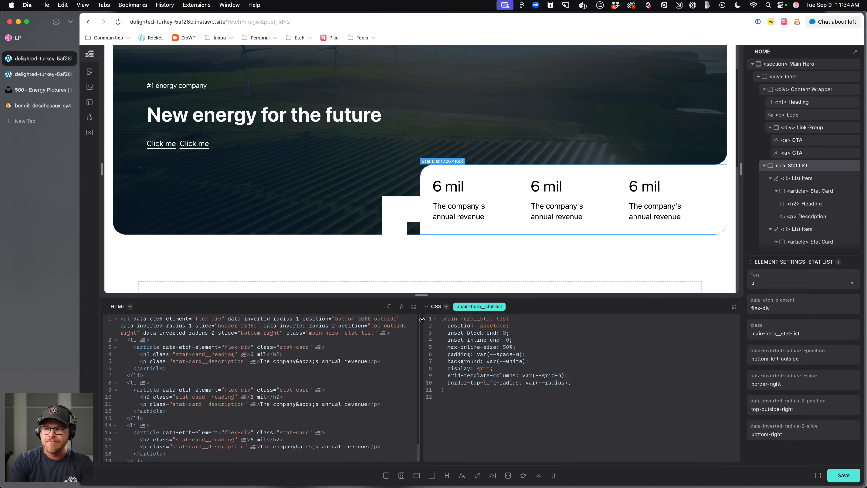
pyautogui.write('outside')
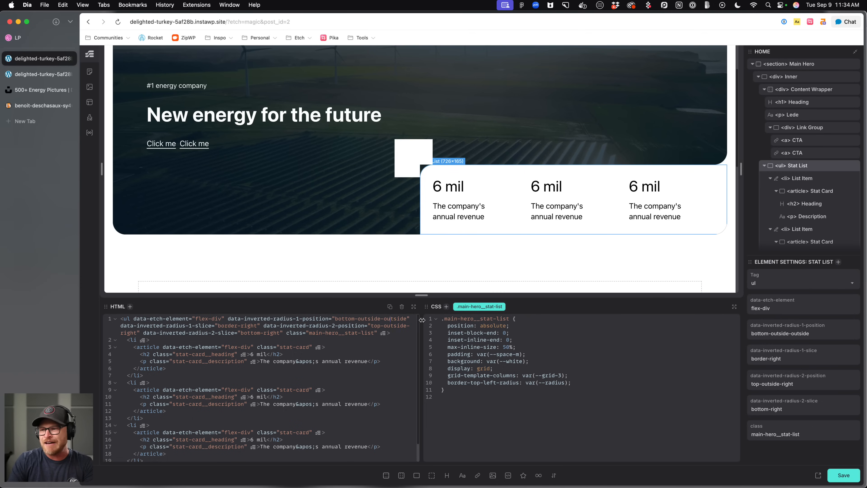
pyautogui.press('BackSpace')
pyautogui.press('BackSpace')
pyautogui.press('BackSpace')
pyautogui.press('BackSpace')
pyautogui.press('BackSpace')
pyautogui.press('BackSpace')
pyautogui.press('BackSpace')
pyautogui.write('left')
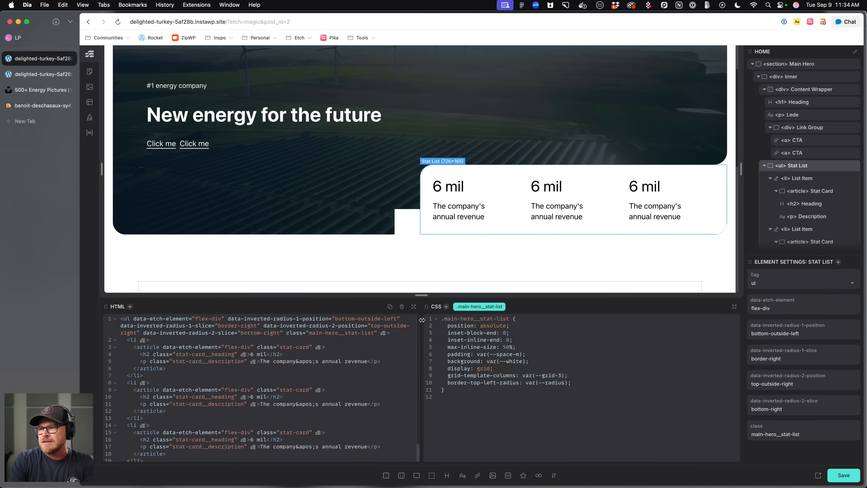
pyautogui.press('BackSpace')
pyautogui.press('BackSpace')
pyautogui.press('BackSpace')
pyautogui.press('BackSpace')
pyautogui.press('BackSpace')
pyautogui.press('BackSpace')
pyautogui.press('BackSpace')
pyautogui.press('BackSpace')
pyautogui.press('BackSpace')
pyautogui.press('BackSpace')
pyautogui.press('BackSpace')
pyautogui.press('BackSpace')
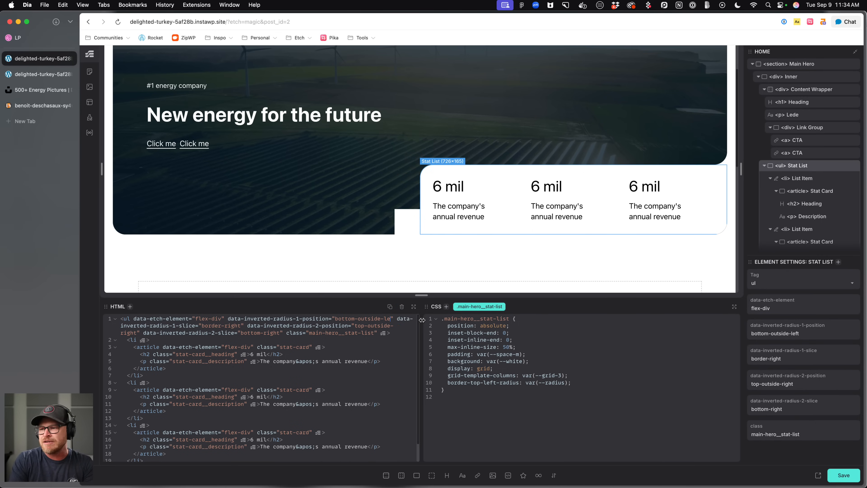
pyautogui.write('right')
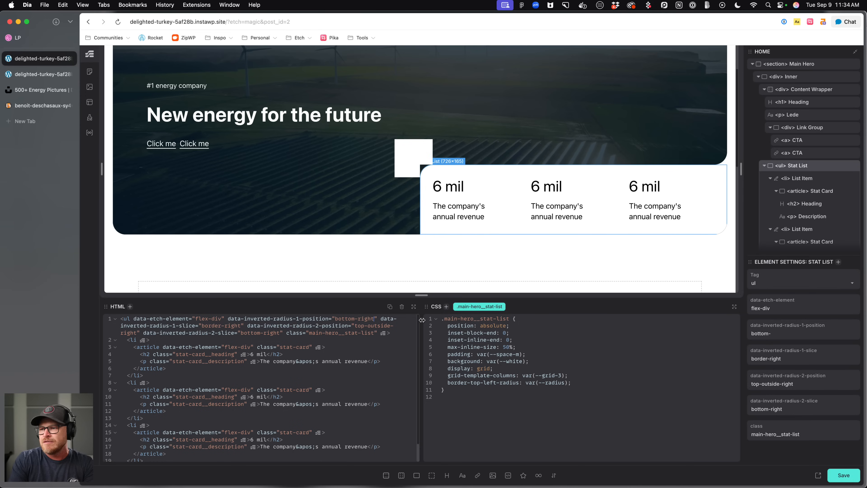
pyautogui.write('-')
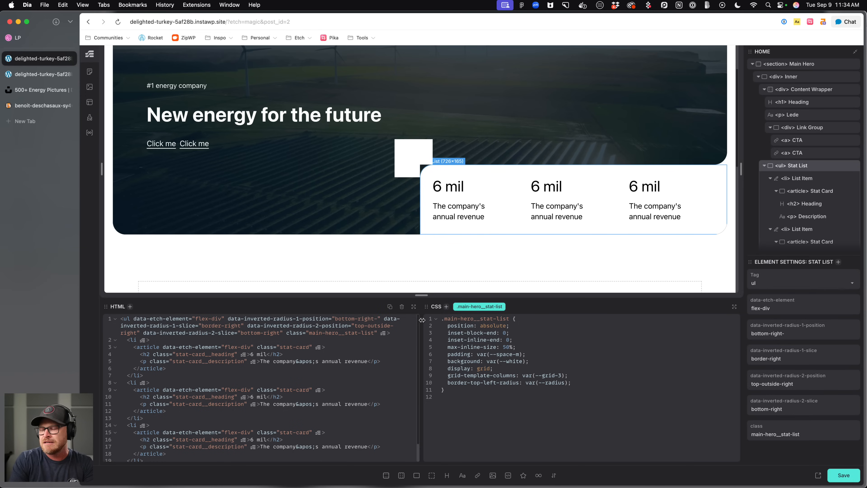
pyautogui.write('outsdi')
pyautogui.press('BackSpace')
pyautogui.press('BackSpace')
pyautogui.write('ide')
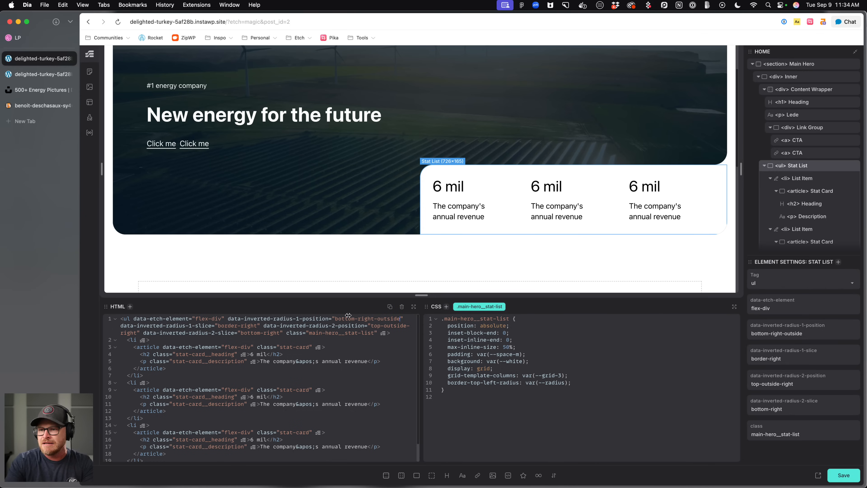
# Set data-inverted-radius-1-slice to bottom-right and data-inverted-radius-1-position to bottom-left-outside, and save the page.
pyautogui.doubleClick(222, 326)
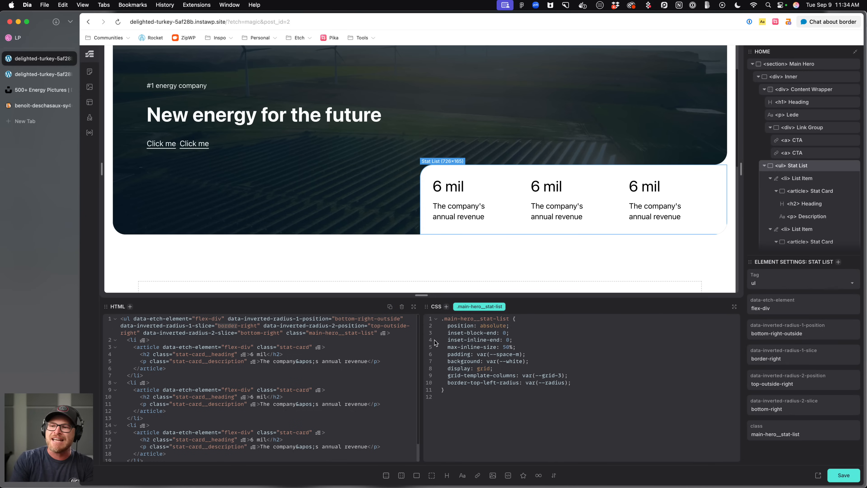
pyautogui.write('bottom')
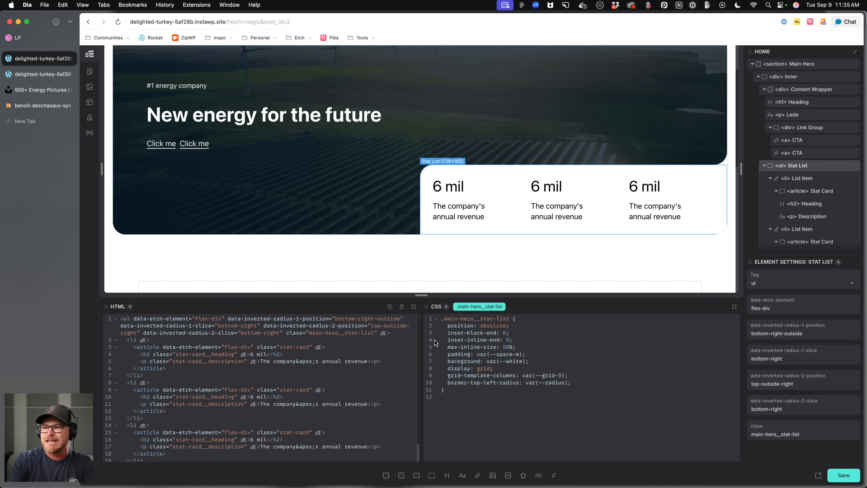
pyautogui.doubleClick(365, 318)
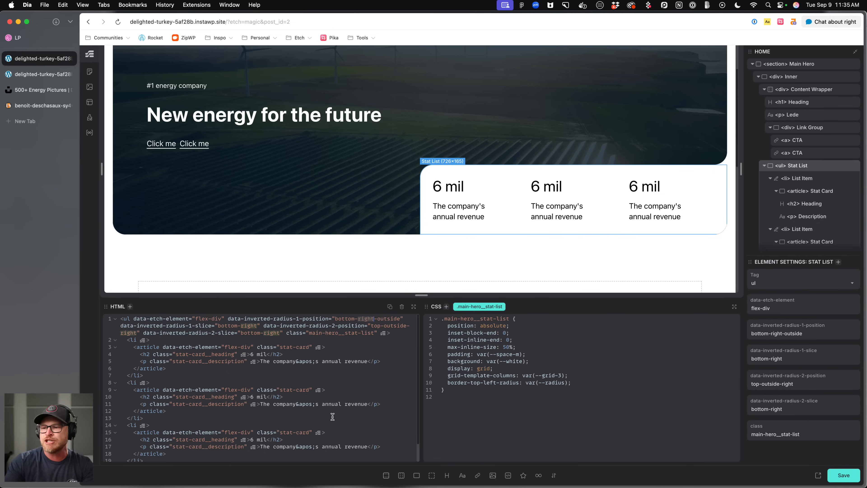
pyautogui.press('BackSpace')
pyautogui.press('Delete')
pyautogui.write('-ri')
pyautogui.press('BackSpace')
pyautogui.press('BackSpace')
pyautogui.write('left')
pyautogui.press('BackSpace')
pyautogui.press('BackSpace')
pyautogui.press('BackSpace')
pyautogui.press('BackSpace')
pyautogui.press('BackSpace')
pyautogui.press('BackSpace')
pyautogui.press('BackSpace')
pyautogui.press('BackSpace')
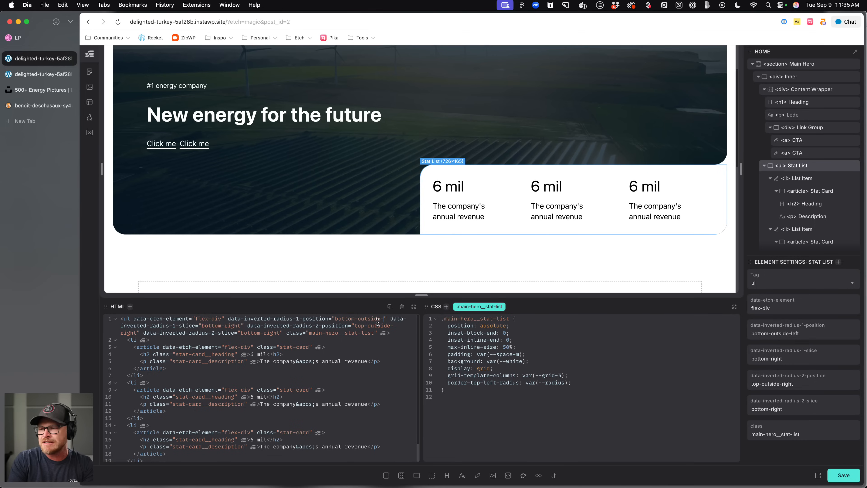
pyautogui.write('left-outside')
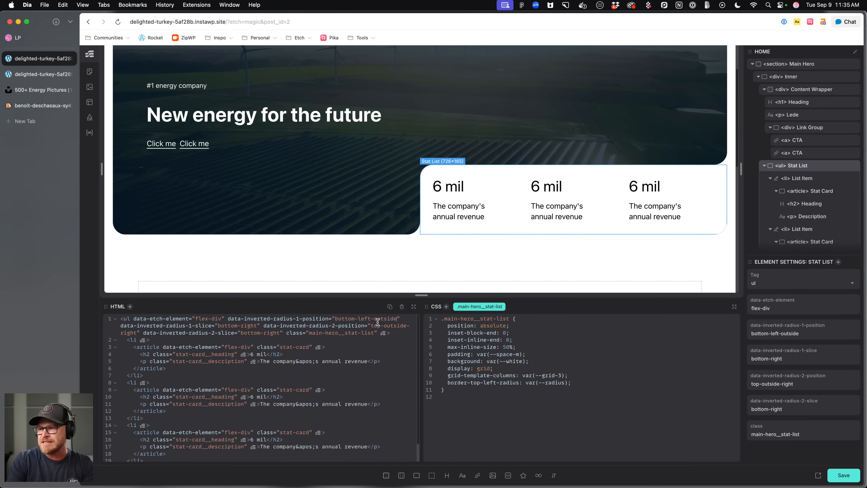
pyautogui.press('super+s')
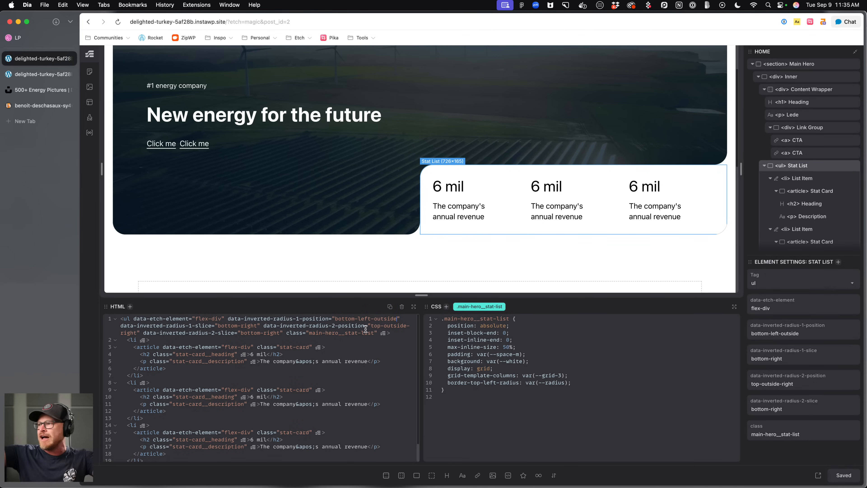
# Preview the page on the front end and compare the hero's stat list corners with the editor.
pyautogui.click(225, 256)
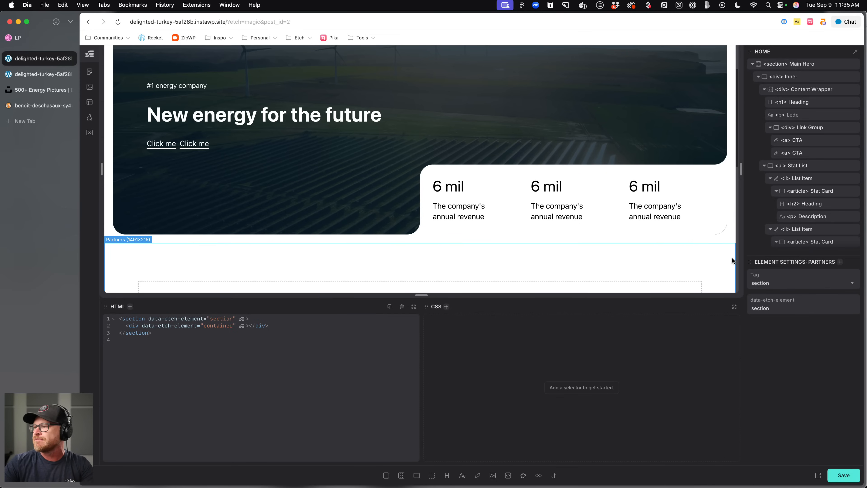
pyautogui.click(818, 475)
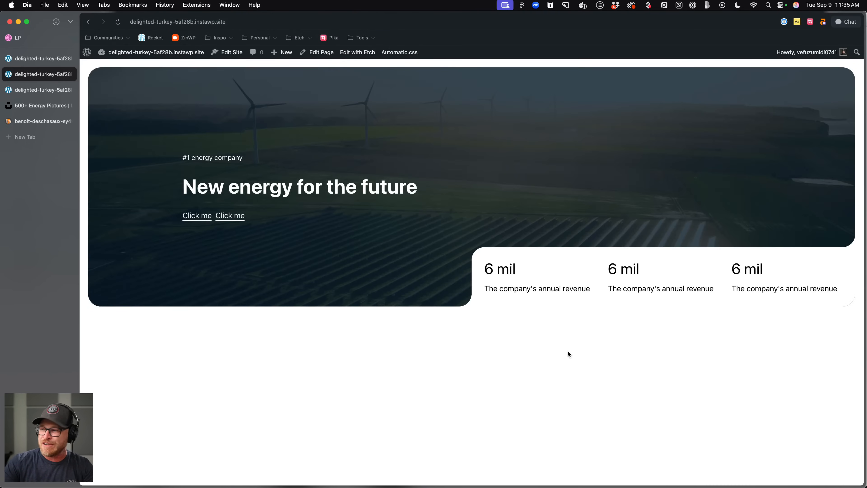
pyautogui.click(18, 63)
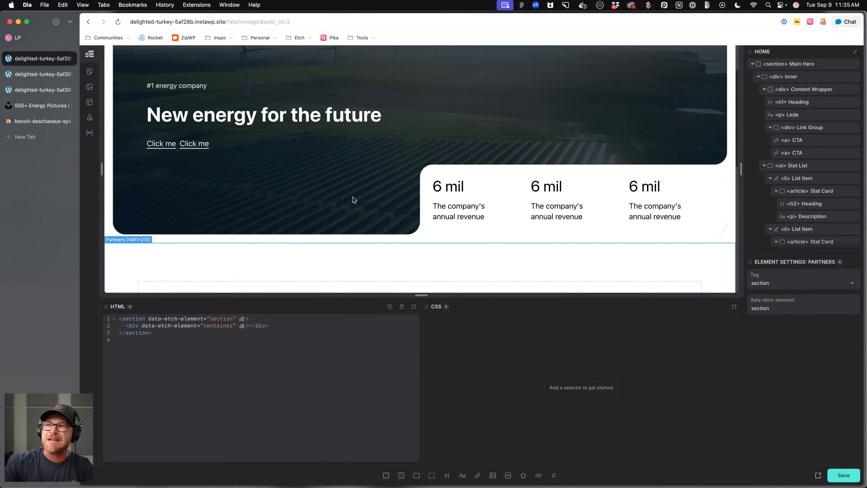
pyautogui.click(460, 172)
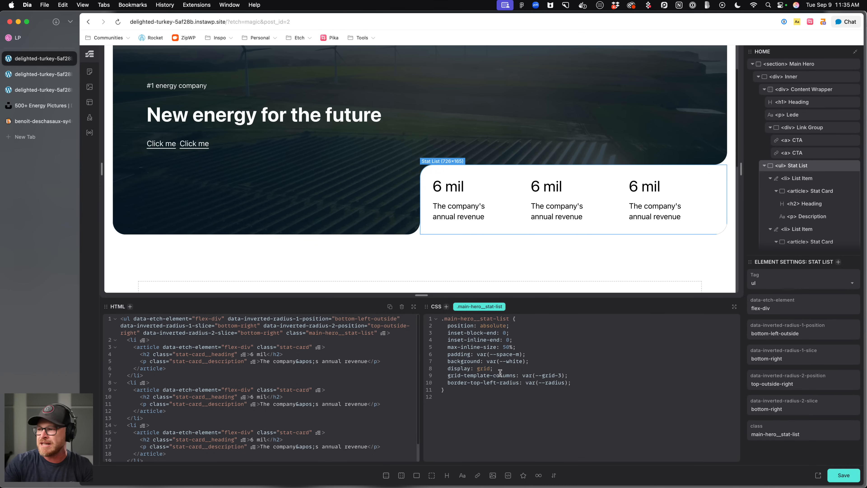
pyautogui.click(513, 348)
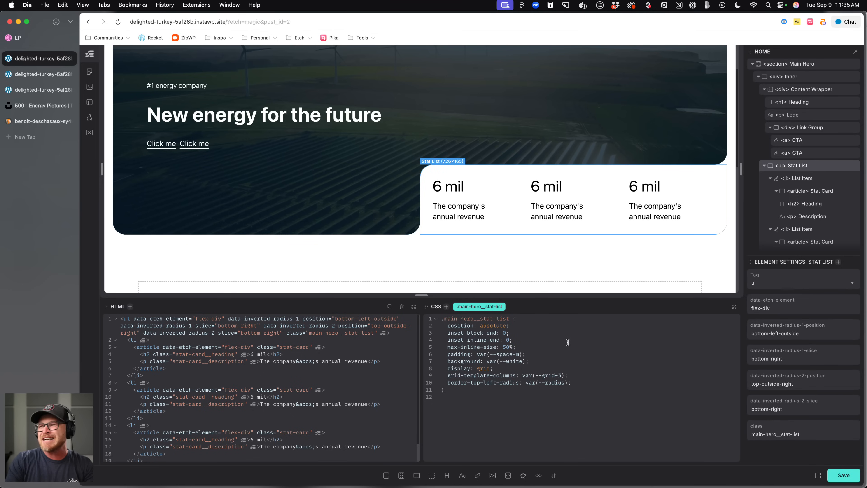
pyautogui.click(43, 77)
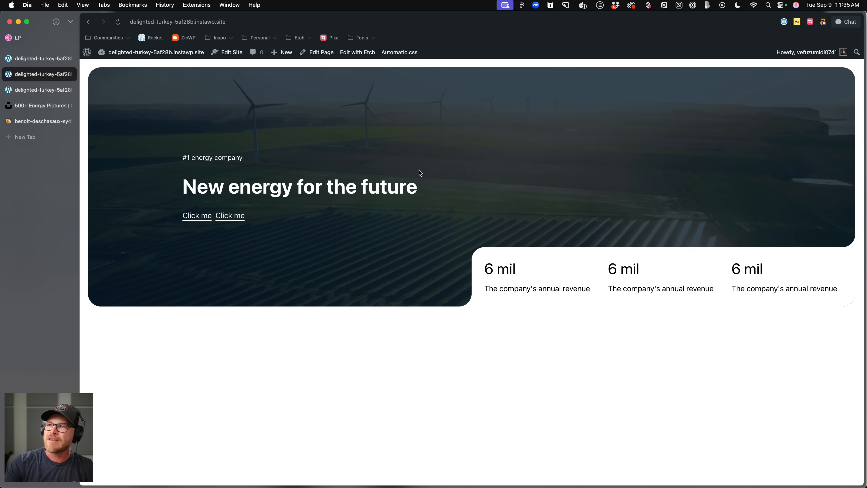
# In Automatic.css Layout settings, set the Website Dimensions Content Width to 1280 px.
pyautogui.click(388, 52)
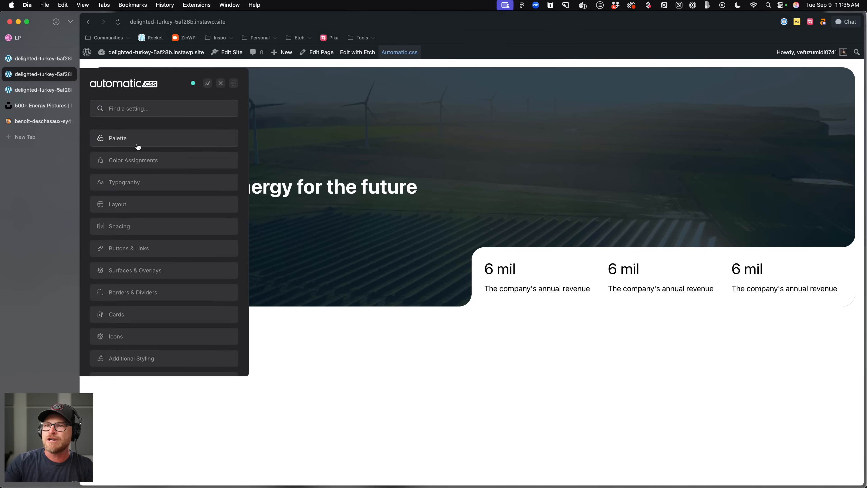
pyautogui.click(134, 205)
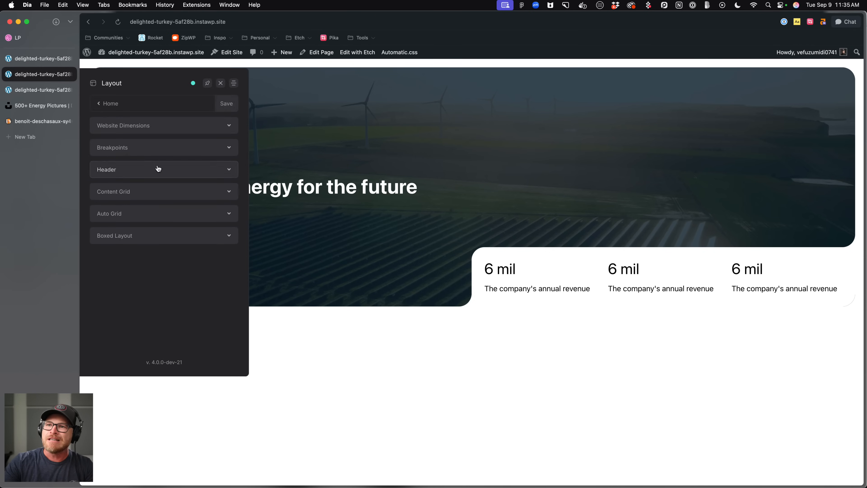
pyautogui.click(177, 127)
pyautogui.doubleClick(197, 180)
pyautogui.write('1280')
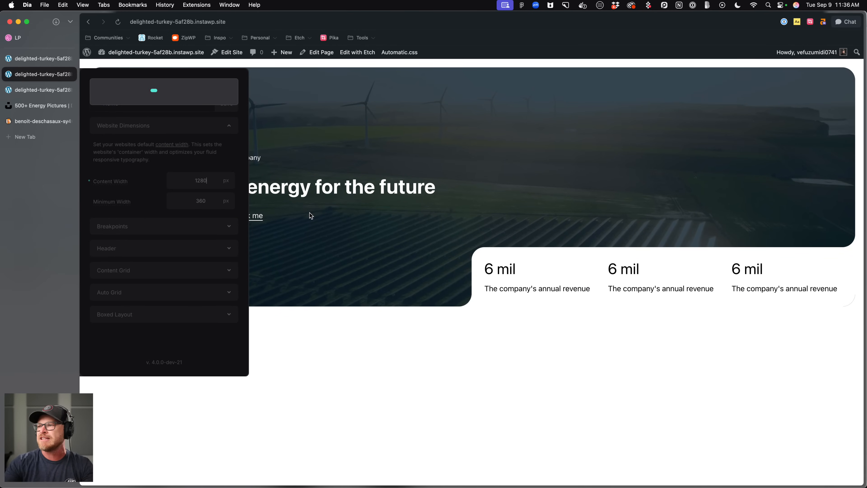
pyautogui.click(287, 206)
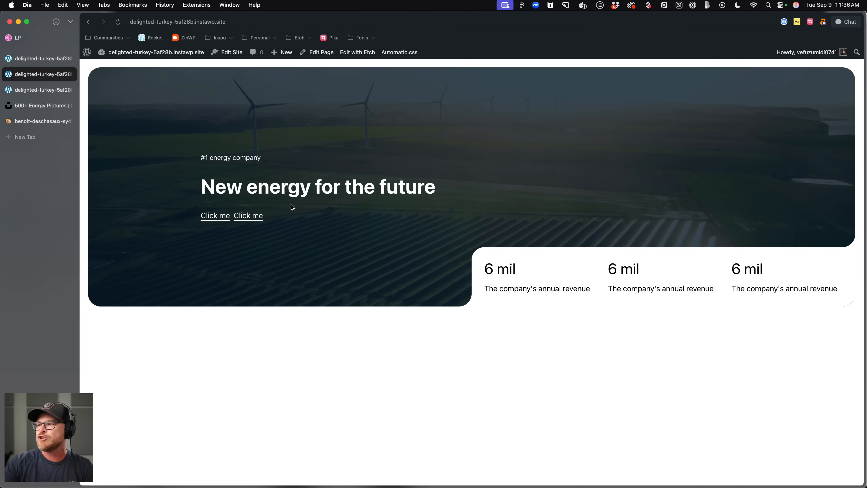
# Set the stat list's max-inline-size to 60ch in its CSS and save the page.
pyautogui.click(41, 59)
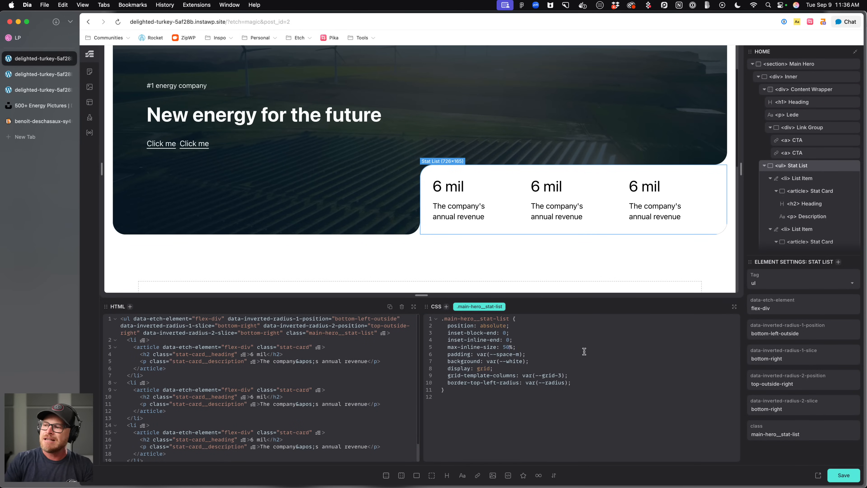
pyautogui.press('BackSpace')
pyautogui.write('4')
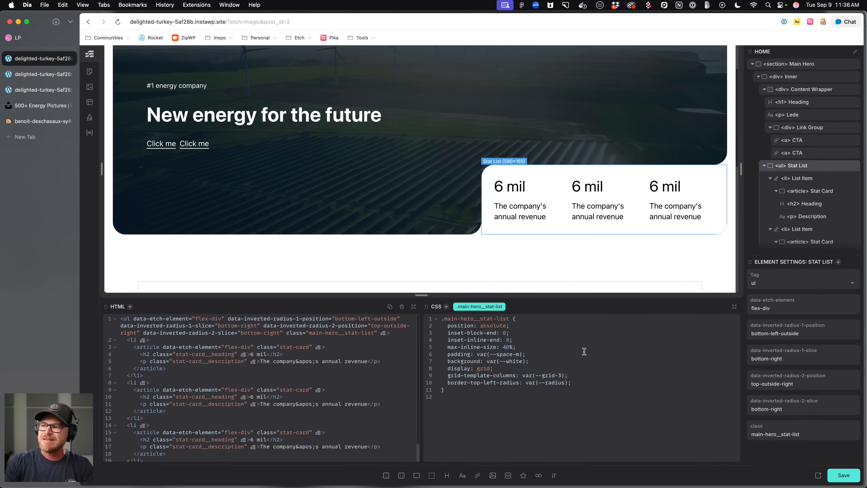
pyautogui.press('BackSpace')
pyautogui.press('BackSpace')
pyautogui.press('BackSpace')
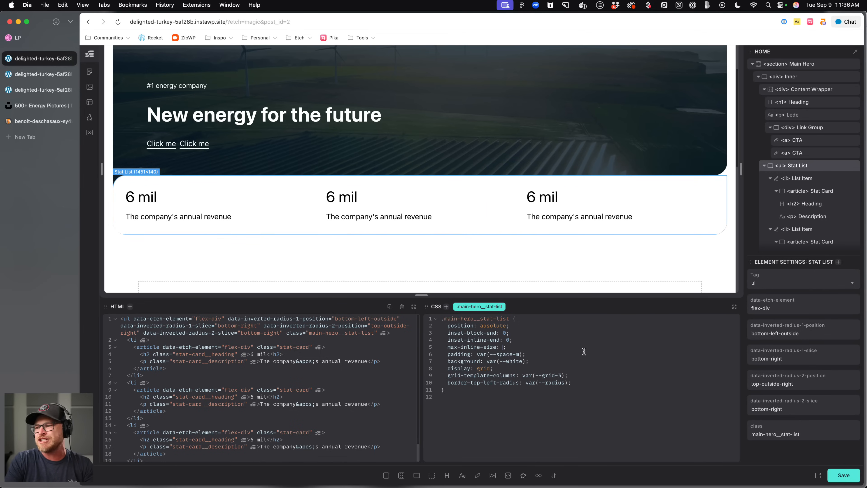
pyautogui.write('40ch')
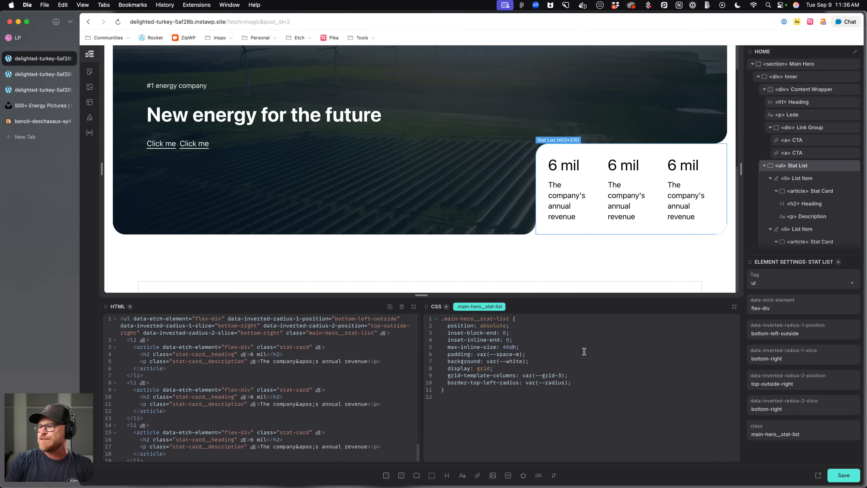
pyautogui.press('BackSpace')
pyautogui.write('6')
pyautogui.press('BackSpace')
pyautogui.write('7')
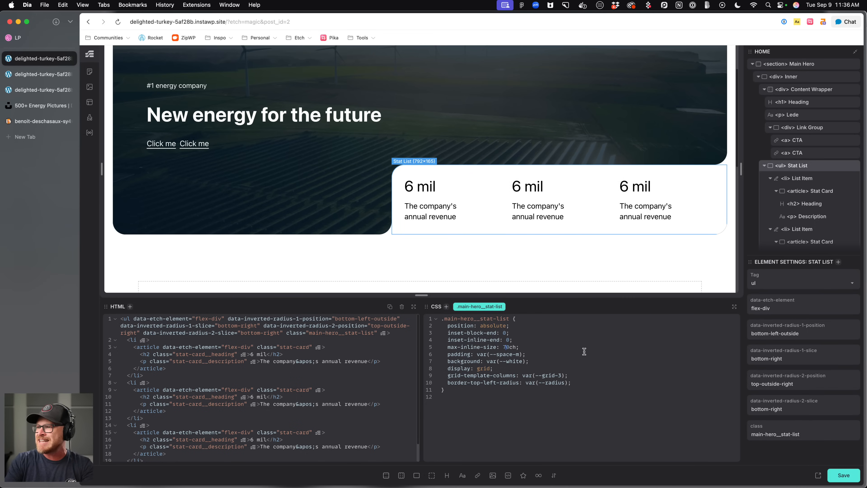
pyautogui.press('BackSpace')
pyautogui.write('6')
pyautogui.press('super+s')
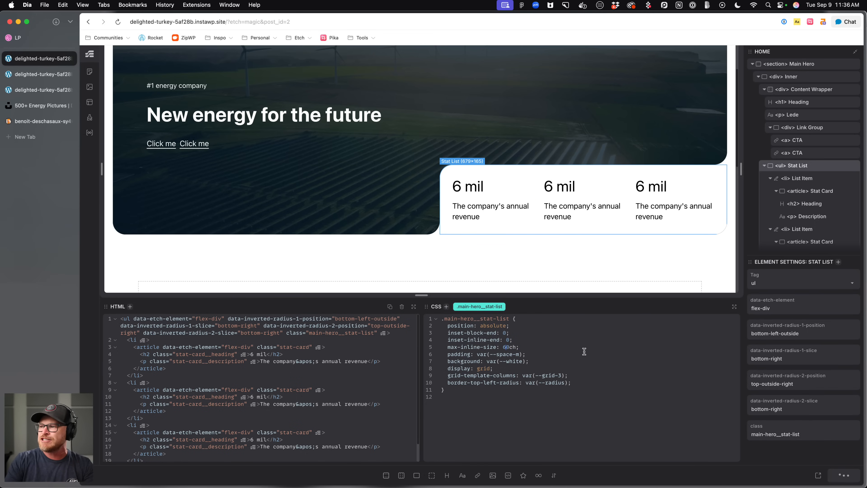
# Preview the page on the front end to check the hero's stat list width.
pyautogui.click(31, 73)
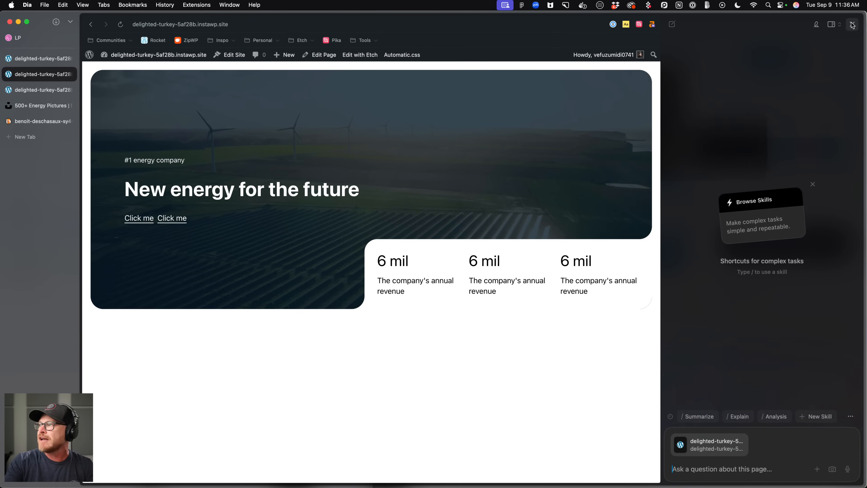
pyautogui.click(852, 24)
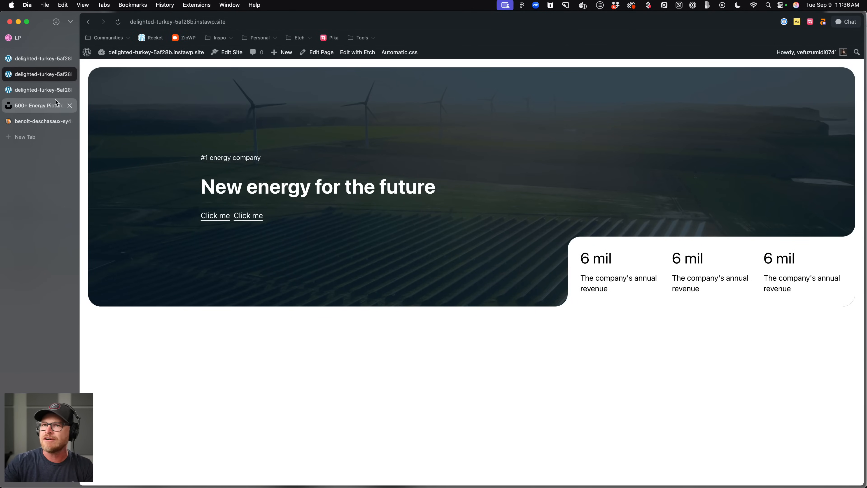
# Select the hero's link group, set its gap to 0.75em, and save.
pyautogui.click(36, 57)
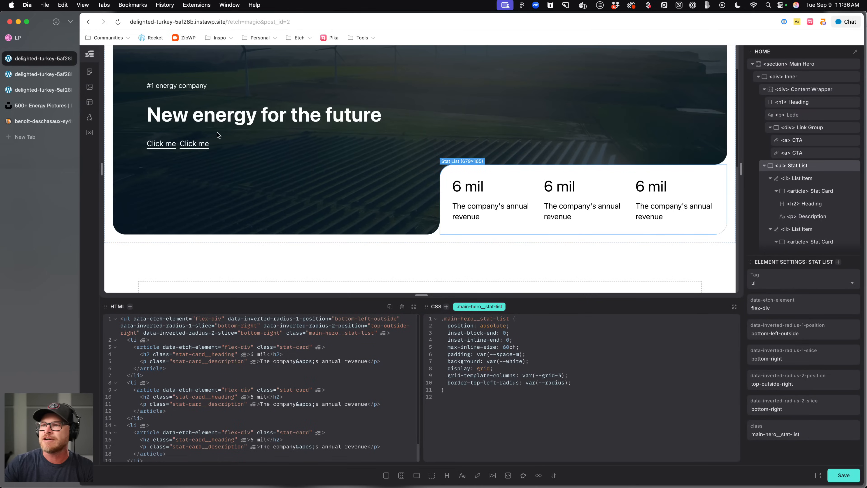
pyautogui.click(181, 84)
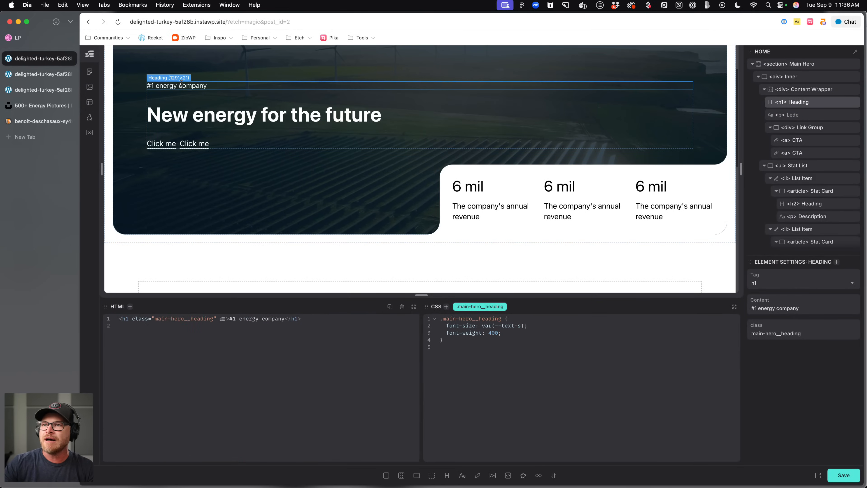
pyautogui.click(184, 123)
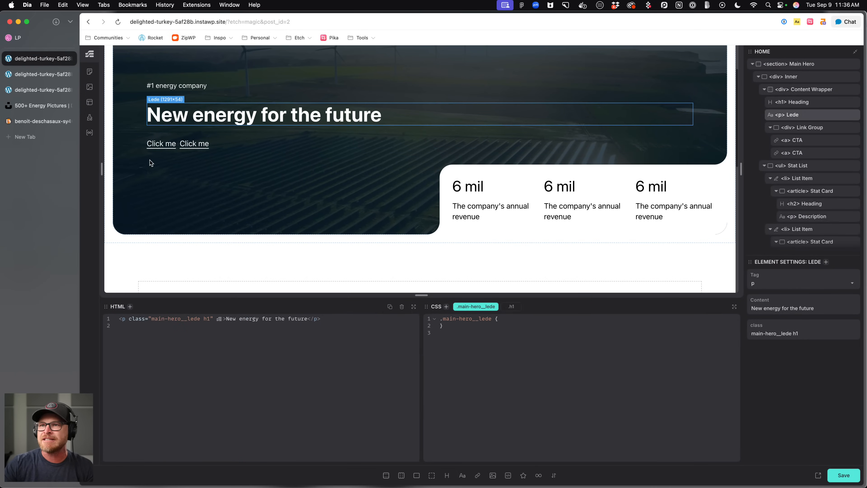
pyautogui.click(177, 146)
pyautogui.click(471, 340)
pyautogui.write('75em;')
pyautogui.press('super+s')
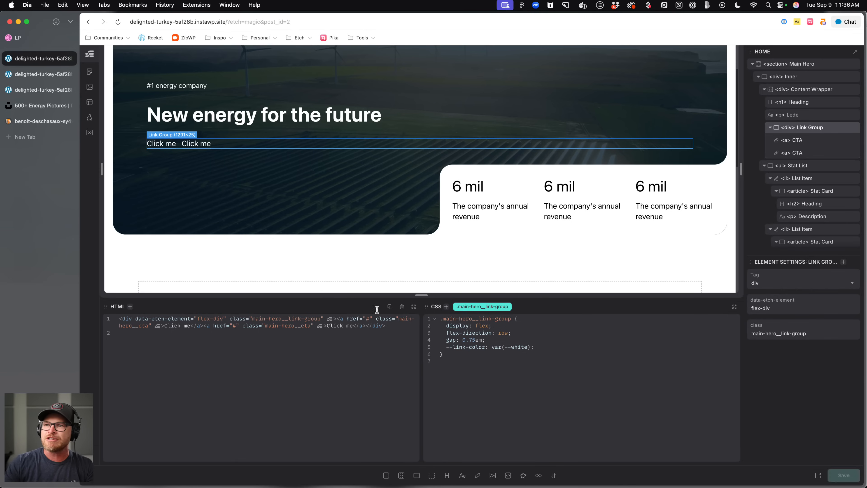
# Scroll through the Xurya Dribbble design to review the partners and features sections.
pyautogui.scroll(-5, 237, 250)
pyautogui.click(35, 38)
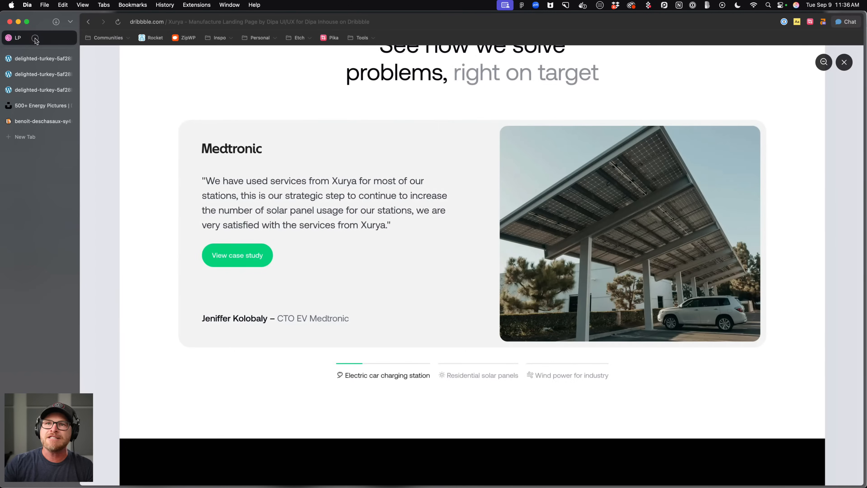
pyautogui.scroll(15, 394, 194)
pyautogui.scroll(-12, 394, 194)
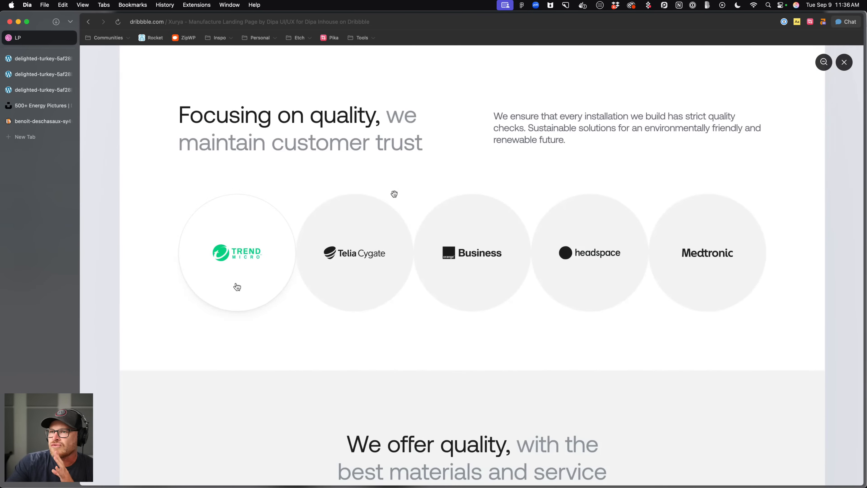
pyautogui.scroll(-9, 476, 187)
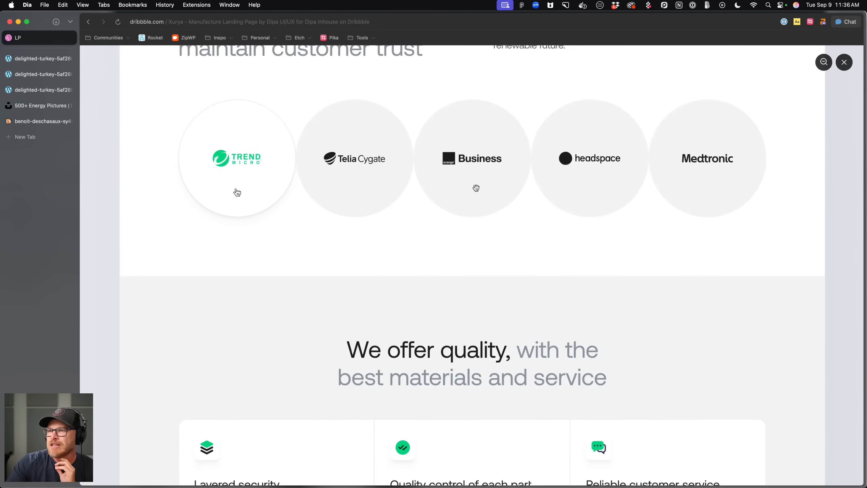
pyautogui.scroll(-3, 476, 188)
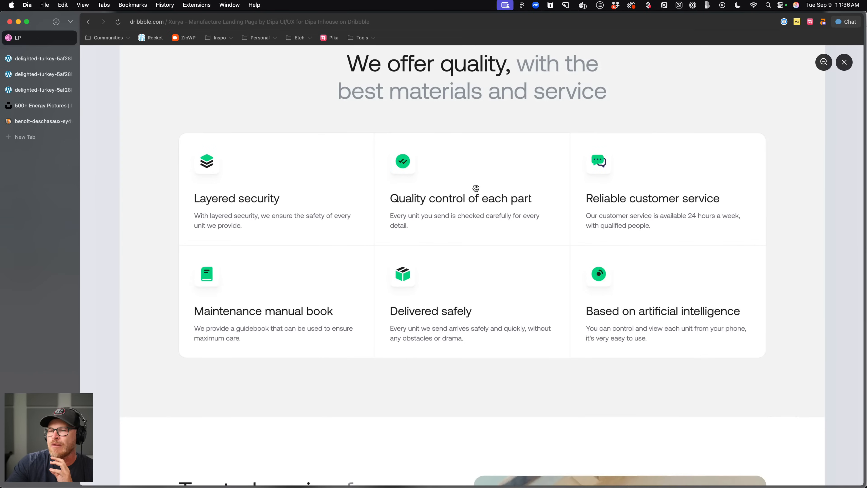
pyautogui.scroll(2, 473, 193)
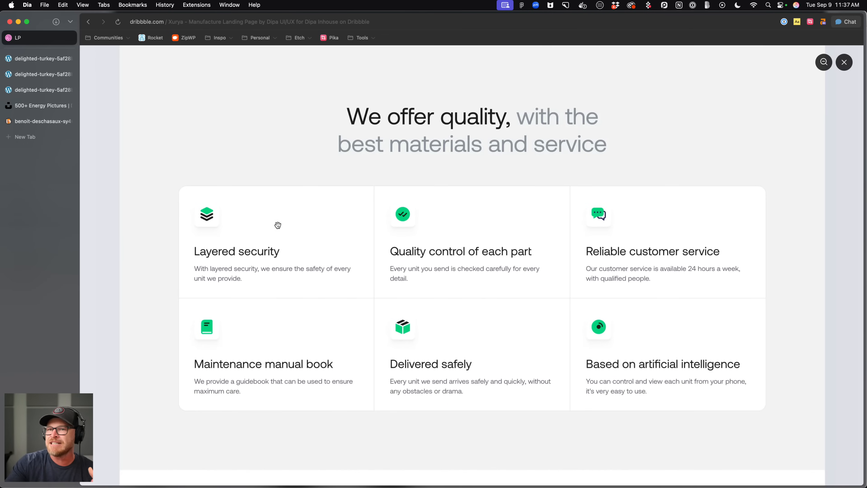
# Close the extra browser tabs, keeping only the Etch editor tab.
pyautogui.click(39, 59)
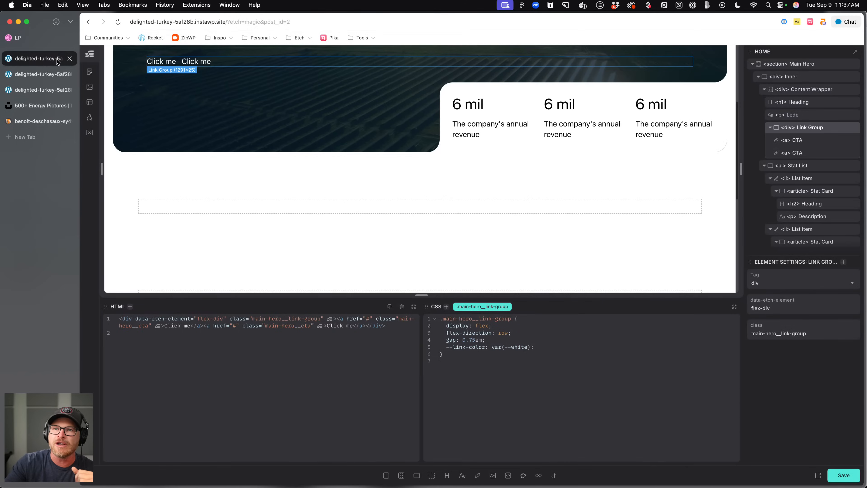
pyautogui.click(55, 72)
pyautogui.click(69, 74)
pyautogui.click(70, 74)
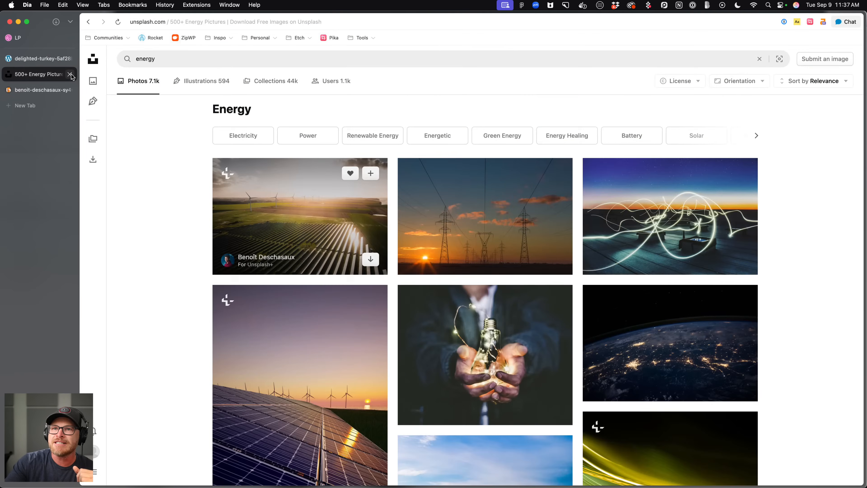
pyautogui.click(70, 74)
pyautogui.click(70, 74)
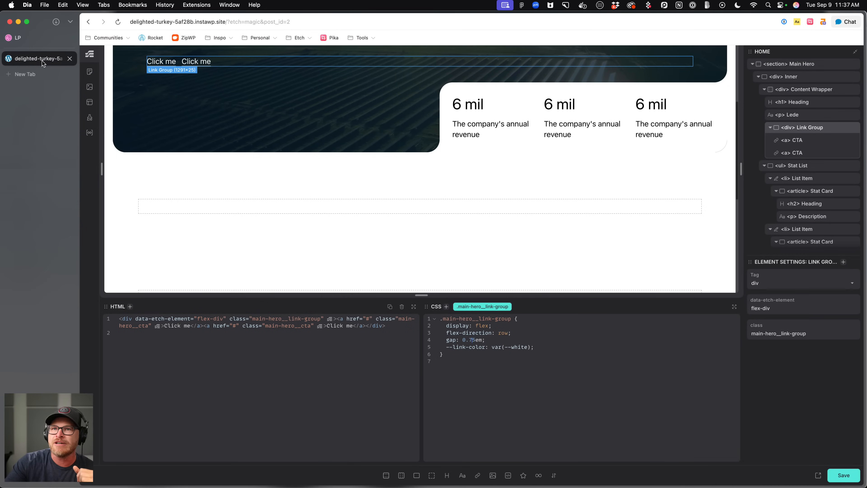
# Select the Features section below the hero and rename it Feature Section in the structure panel.
pyautogui.scroll(-4, 356, 246)
pyautogui.click(359, 240)
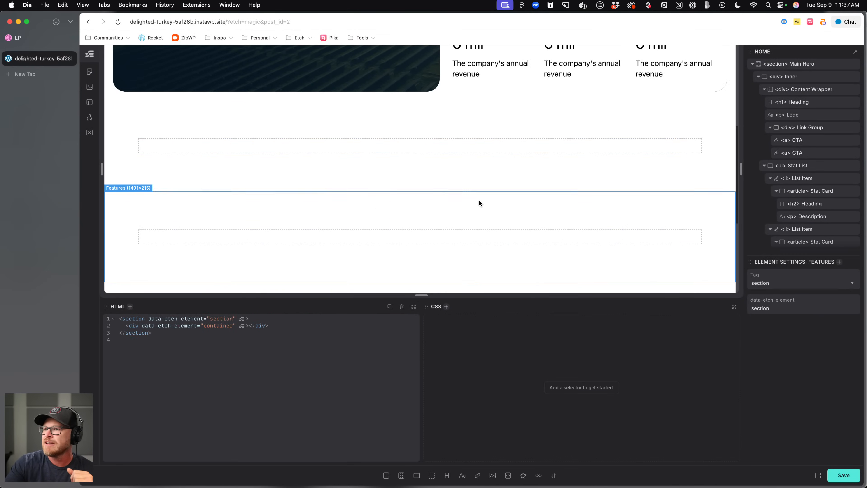
pyautogui.scroll(-2, 832, 118)
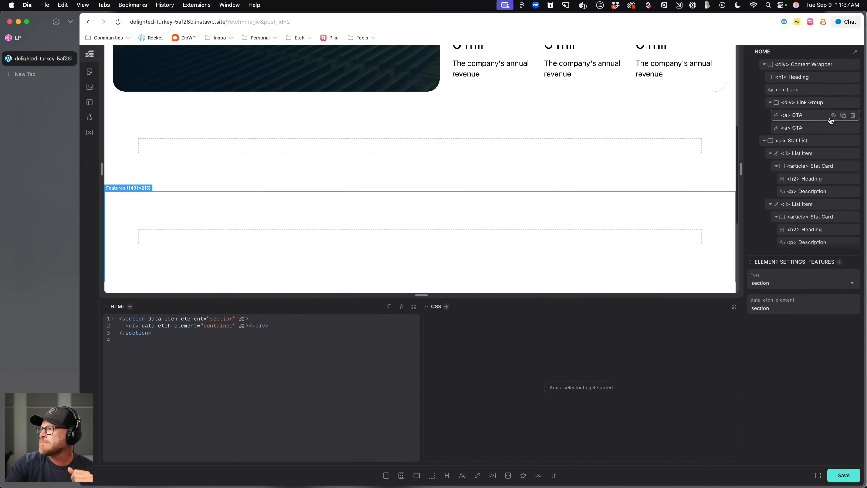
pyautogui.click(765, 140)
pyautogui.scroll(-4, 800, 166)
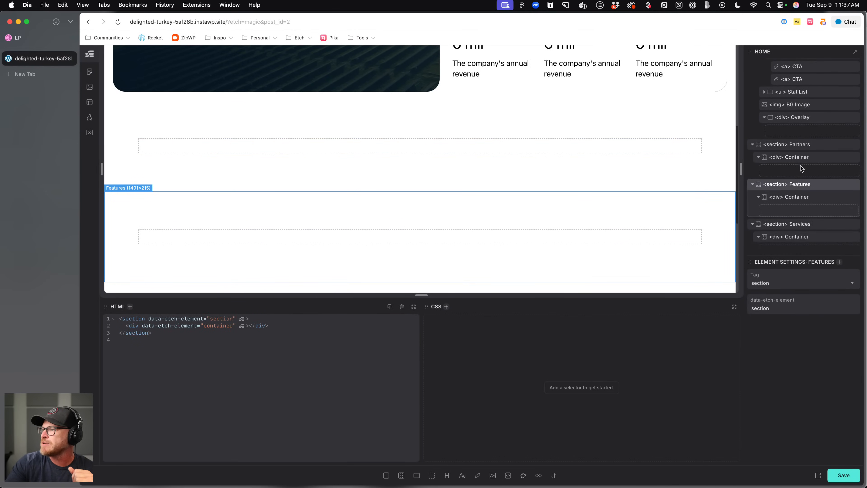
pyautogui.scroll(-4, 808, 191)
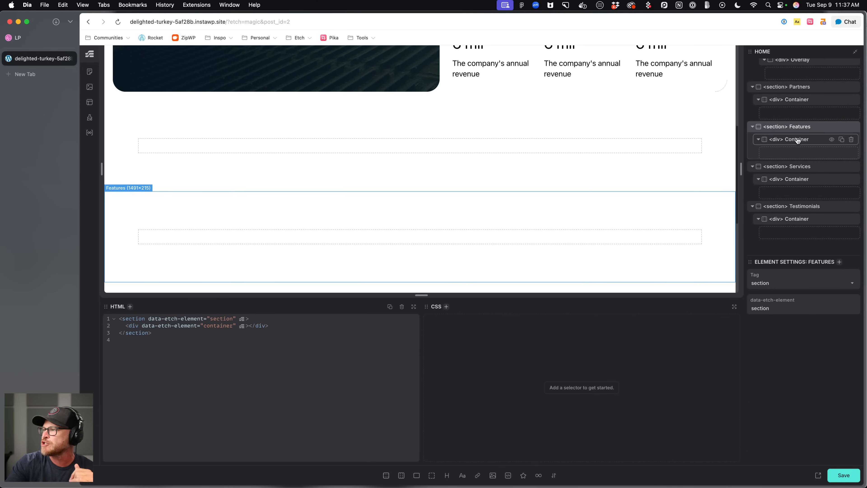
pyautogui.doubleClick(799, 126)
pyautogui.press('BackSpace')
pyautogui.write('Section')
pyautogui.press('Return')
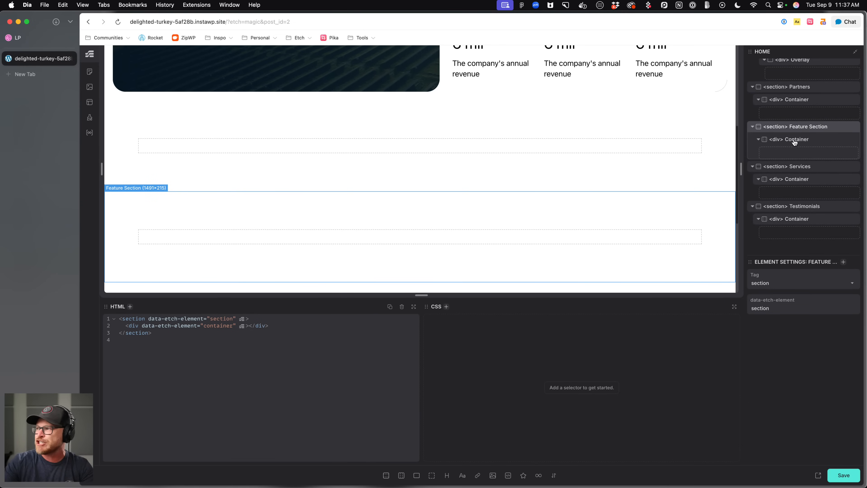
# Rename the Feature Section's container to Section Intro.
pyautogui.click(795, 139)
pyautogui.doubleClick(794, 139)
pyautogui.write('Section Intro')
pyautogui.press('Return')
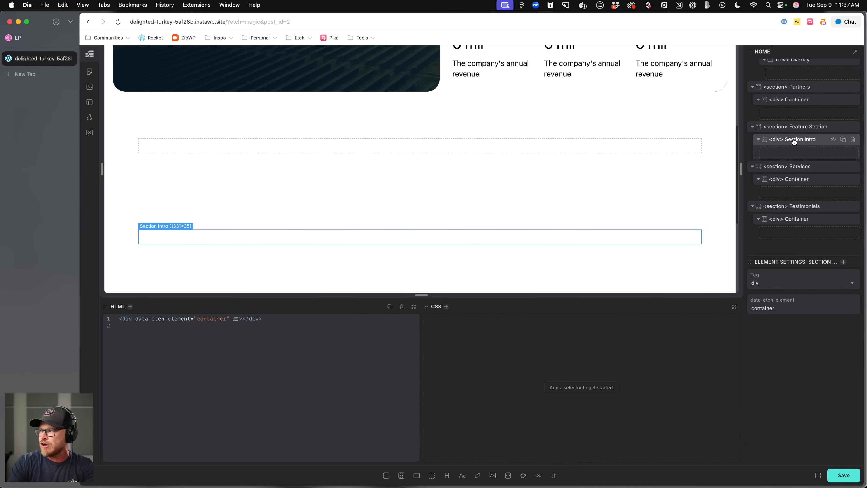
# Add a heading inside the Section Intro container.
pyautogui.click(448, 475)
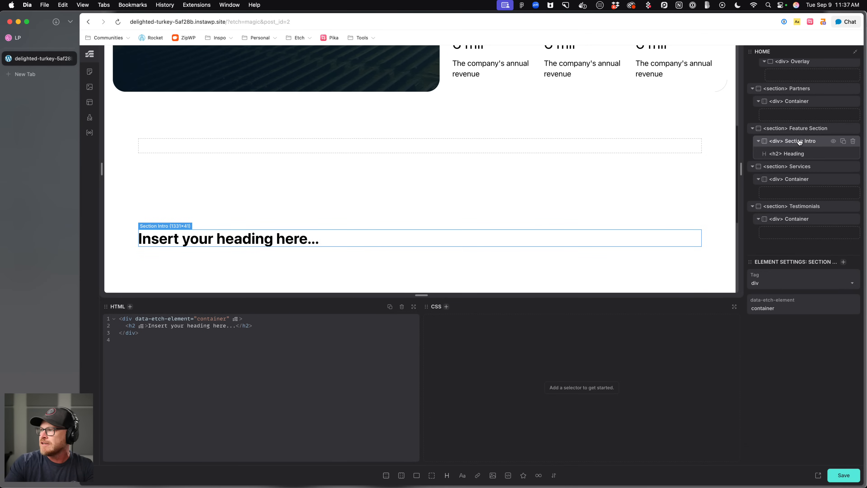
pyautogui.press('Escape')
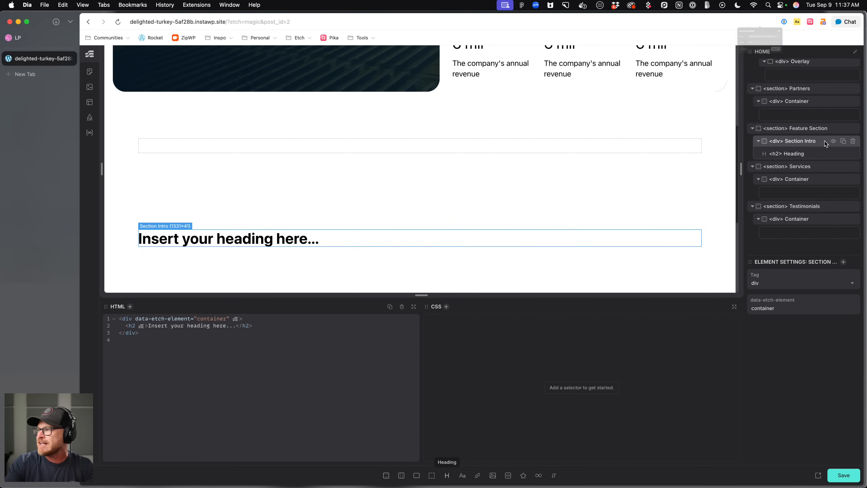
# Duplicate the Section Intro container and rename the copy Features List.
pyautogui.click(843, 141)
pyautogui.doubleClick(801, 166)
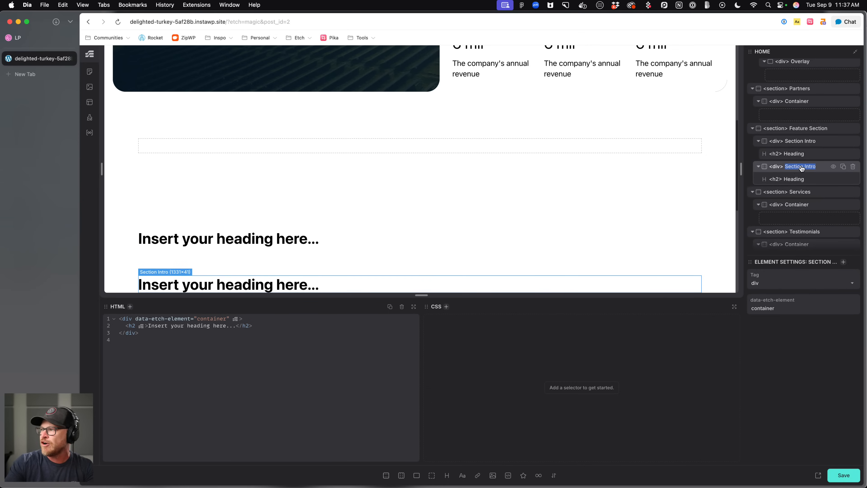
pyautogui.write('Feature List')
pyautogui.press('BackSpace')
pyautogui.press('BackSpace')
pyautogui.press('BackSpace')
pyautogui.press('BackSpace')
pyautogui.press('BackSpace')
pyautogui.write('s L')
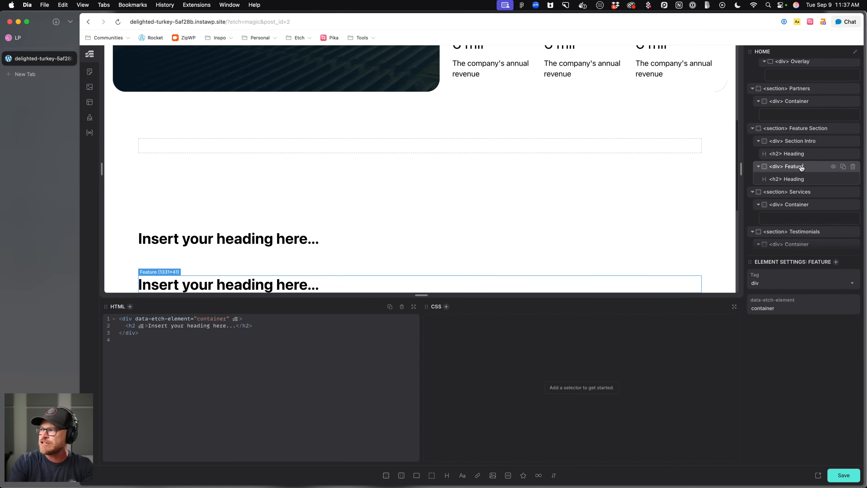
pyautogui.write('ist')
pyautogui.press('Return')
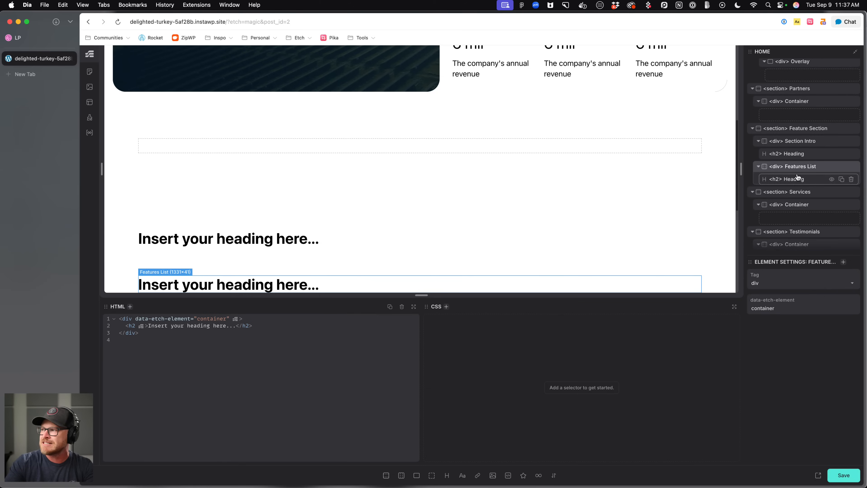
# Replace the Features List heading with a flex div named Feature Card.
pyautogui.click(851, 179)
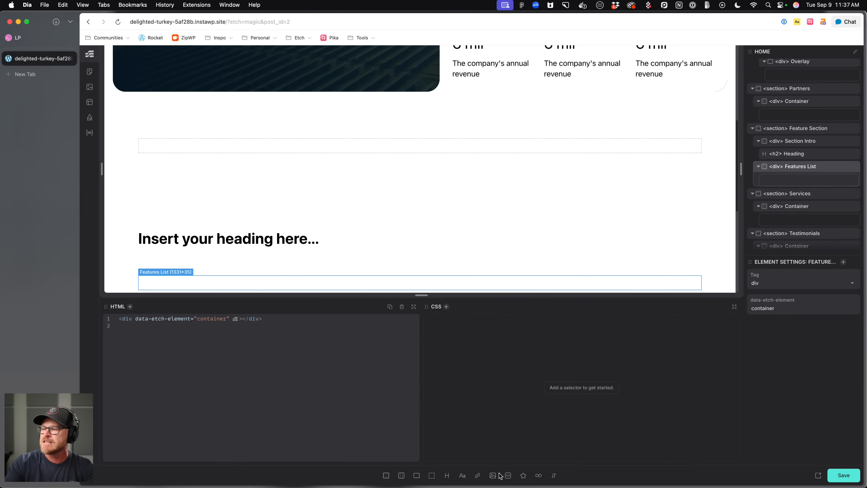
pyautogui.click(417, 475)
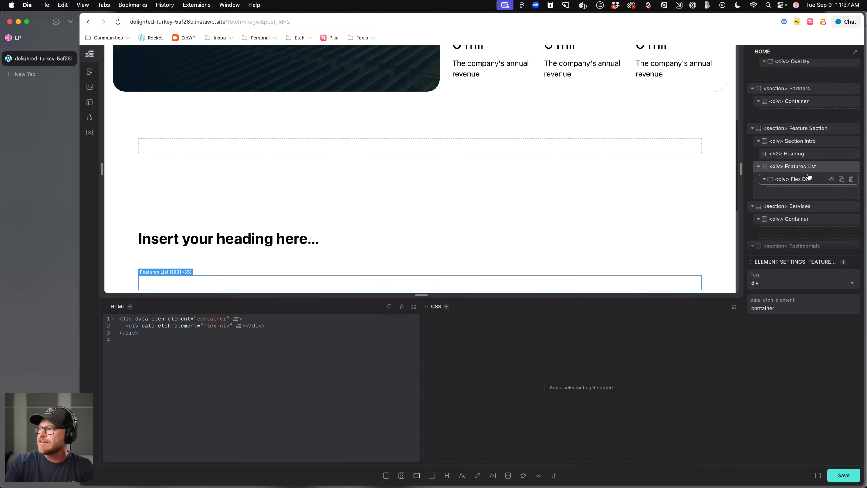
pyautogui.doubleClick(804, 179)
pyautogui.press('super+a')
pyautogui.write('Feature Card')
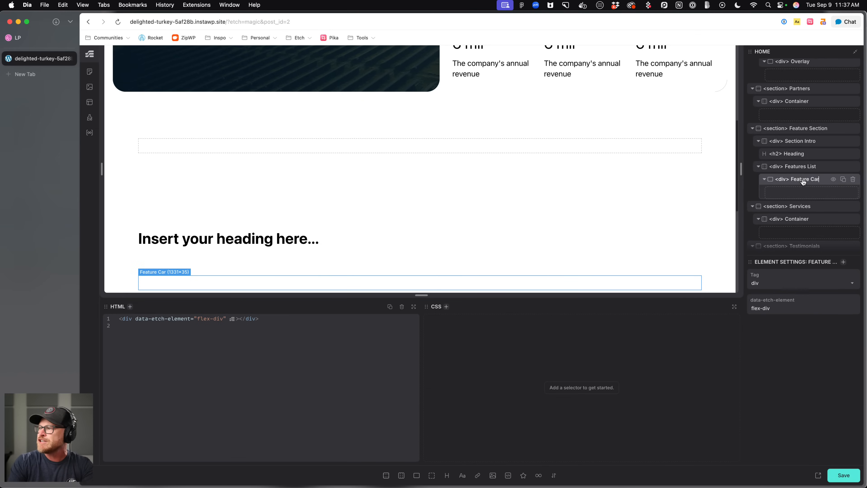
# Rename the Features List container to Feature List.
pyautogui.doubleClick(804, 167)
pyautogui.press('super+a')
pyautogui.write('Feature List')
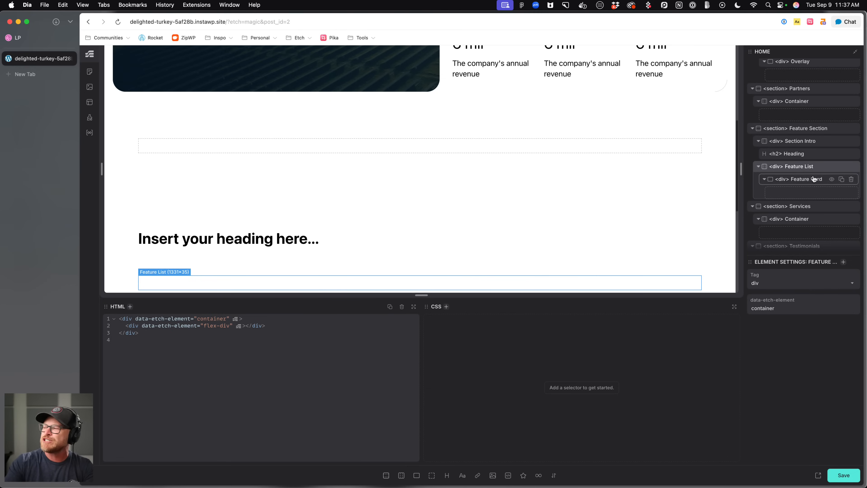
# Select the Feature Card and compare it against the feature cards in the reference design.
pyautogui.click(807, 182)
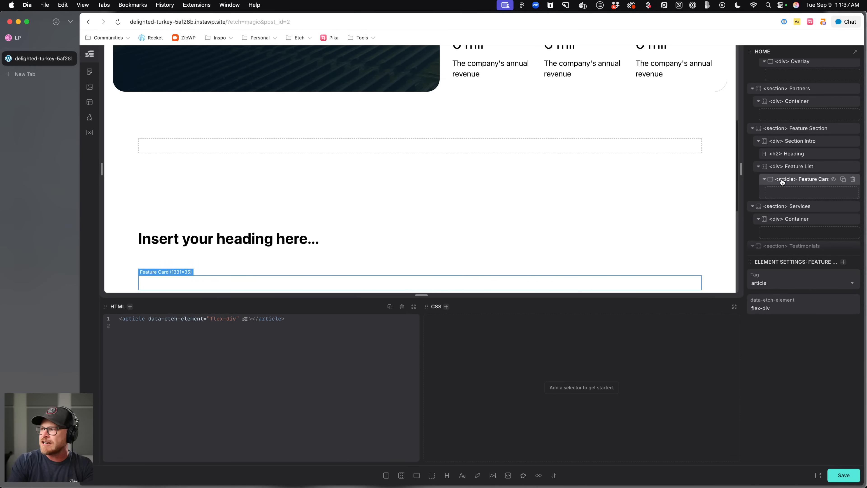
pyautogui.click(23, 41)
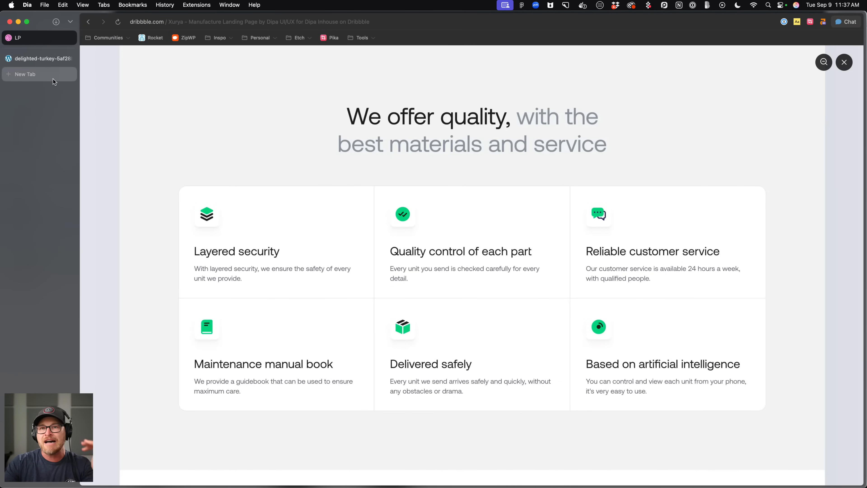
pyautogui.click(53, 60)
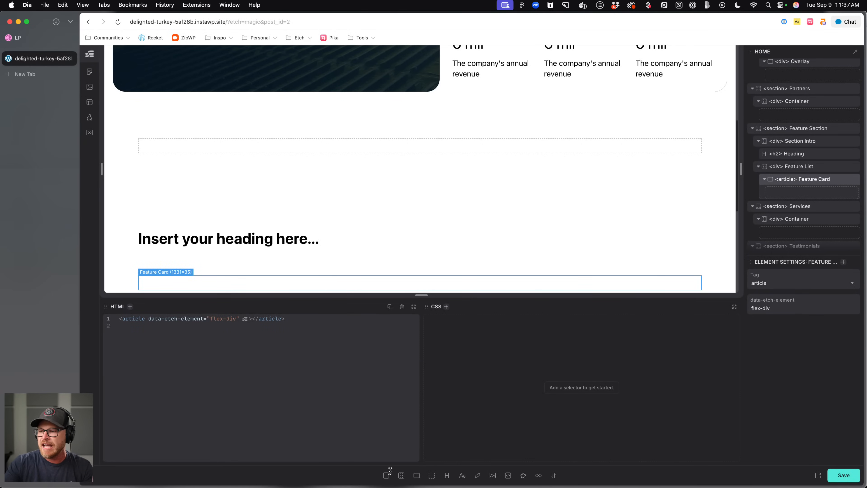
# Add a heading, an SVG icon and a text paragraph inside the Feature Card.
pyautogui.click(446, 475)
pyautogui.click(523, 475)
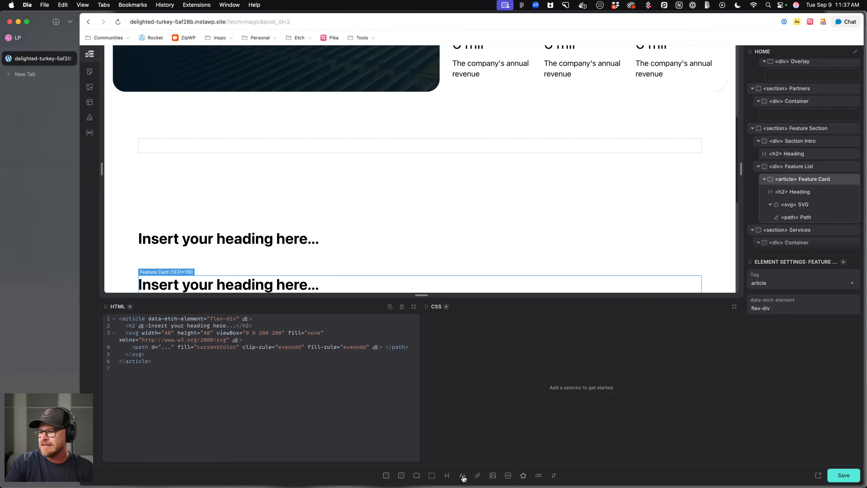
pyautogui.click(463, 475)
# Rename the card's SVG to Icon and its paragraph to Description.
pyautogui.doubleClick(809, 193)
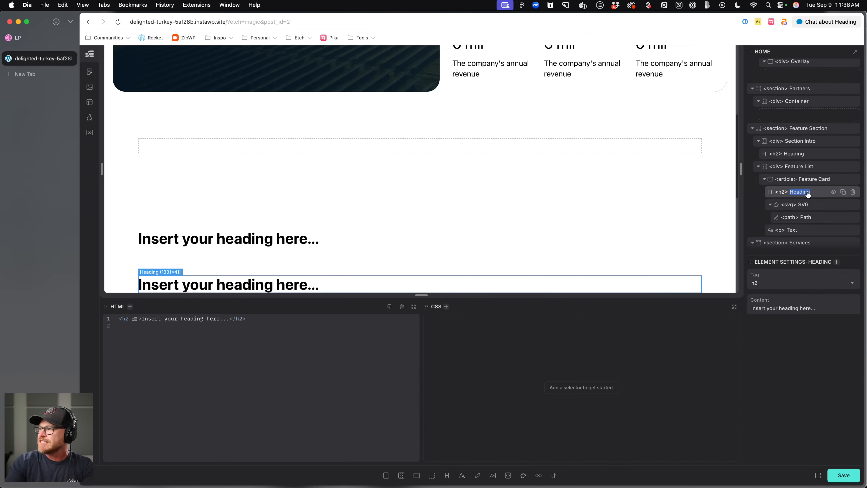
pyautogui.click(803, 205)
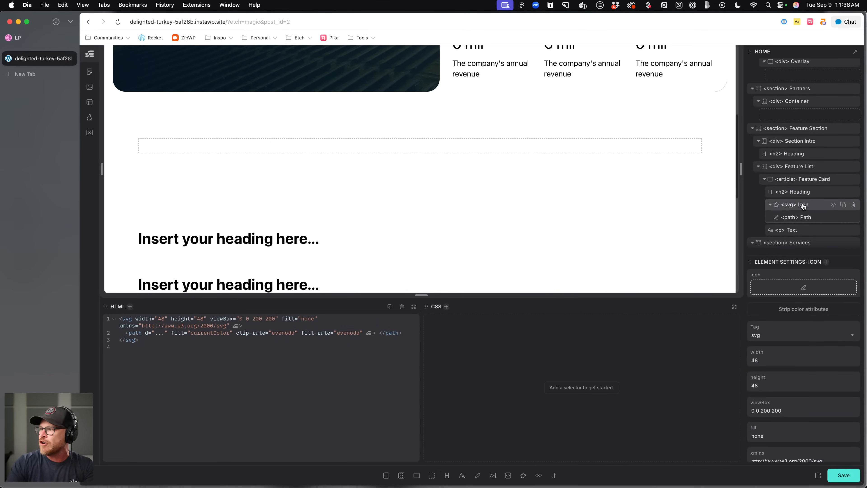
pyautogui.doubleClick(789, 230)
pyautogui.write('Description')
pyautogui.click(805, 206)
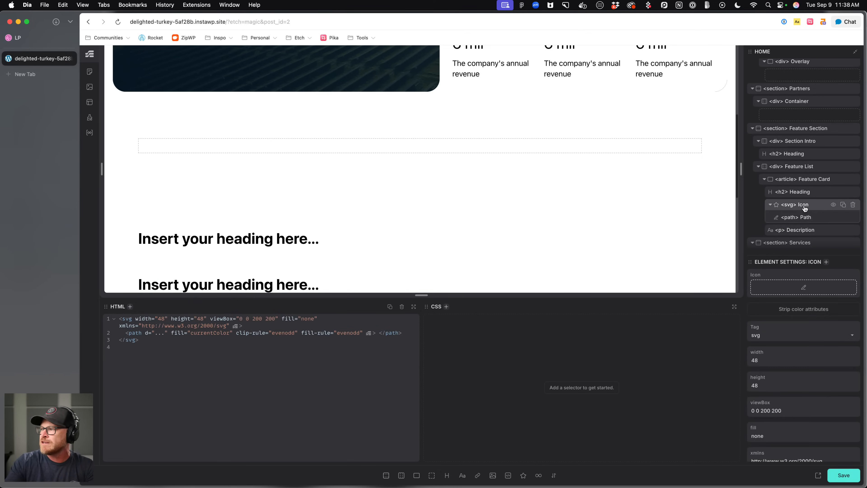
# Move the Icon below the Description inside the Feature Card.
pyautogui.click(771, 206)
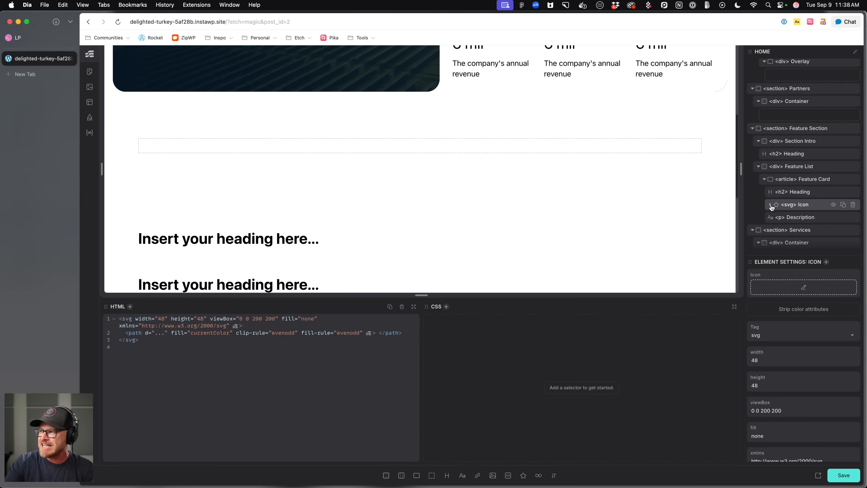
pyautogui.moveTo(807, 210); pyautogui.dragTo(808, 222)
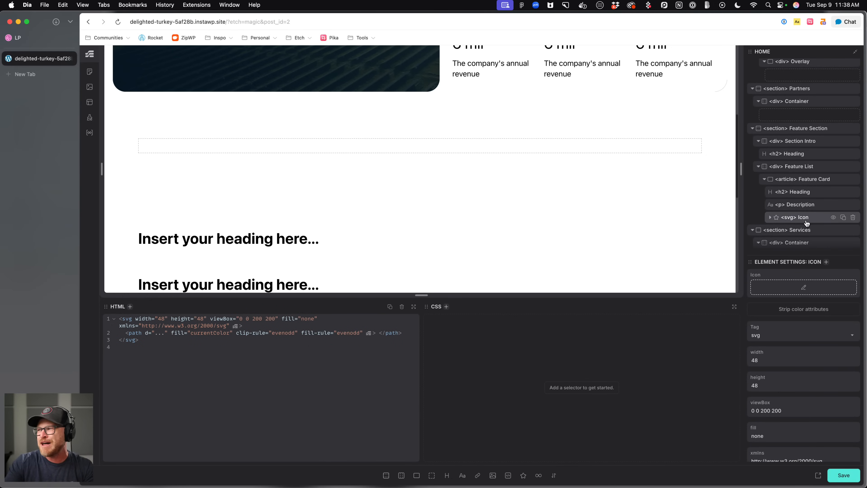
# Generate BEM classes for the Feature Card and its children, starting with feature-card.
pyautogui.rightClick(807, 181)
pyautogui.click(777, 219)
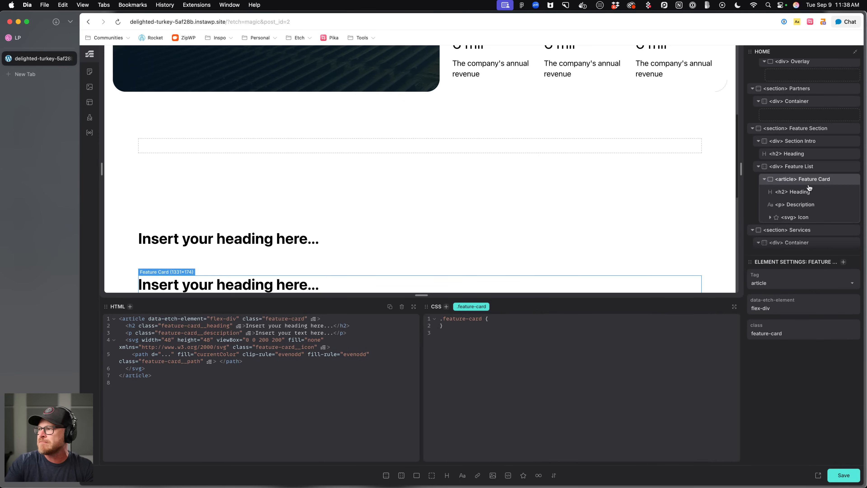
# Convert the Feature List into an unordered list with the Feature Card wrapped in a list item.
pyautogui.rightClick(812, 167)
pyautogui.click(760, 245)
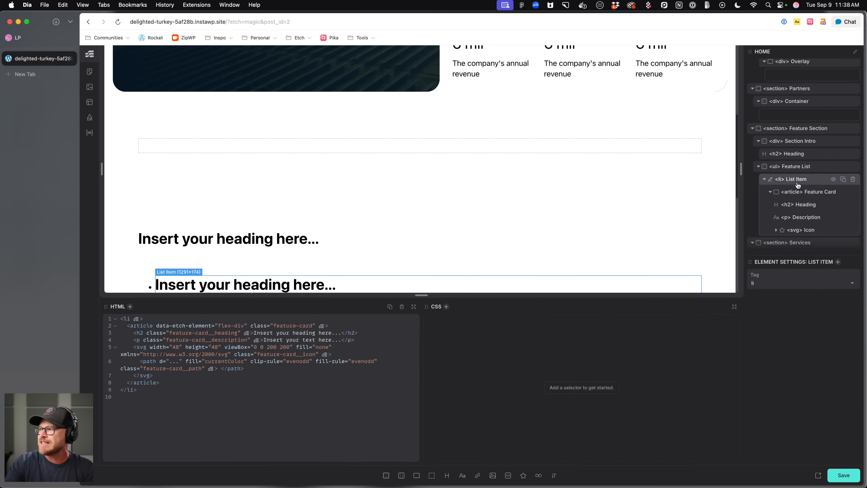
pyautogui.click(763, 181)
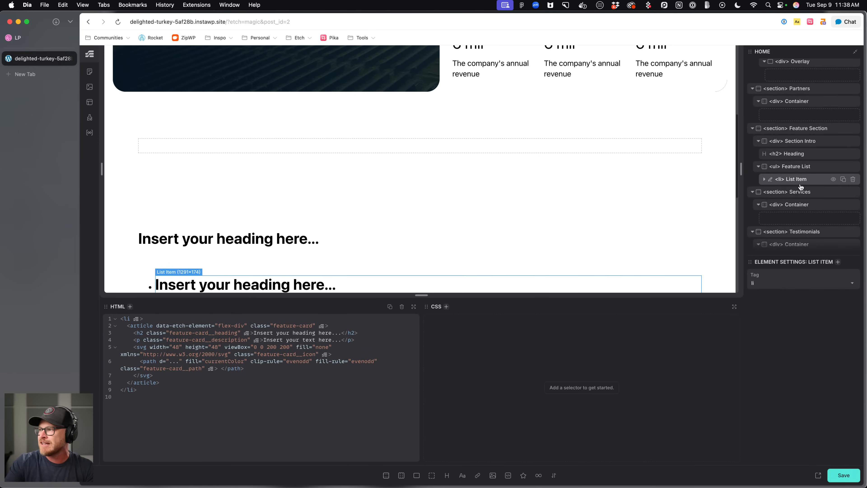
pyautogui.click(763, 182)
pyautogui.click(809, 192)
pyautogui.scroll(-4, 519, 211)
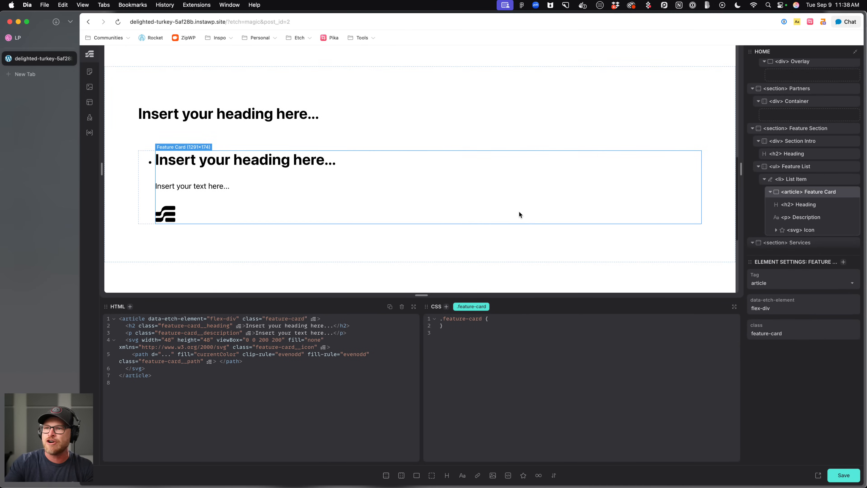
# Add the class feature-list to the Feature List.
pyautogui.click(794, 167)
pyautogui.write('..feature-lkiust')
pyautogui.press('Return')
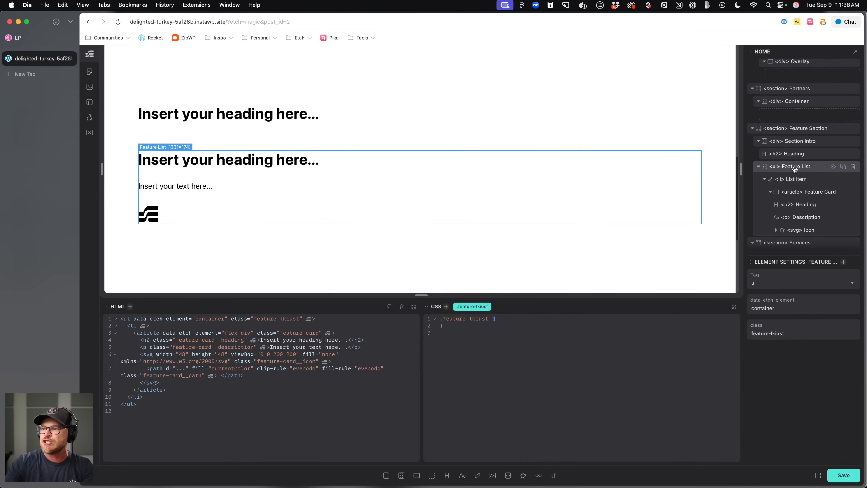
pyautogui.doubleClick(475, 307)
pyautogui.write('.feature-list')
pyautogui.press('Return')
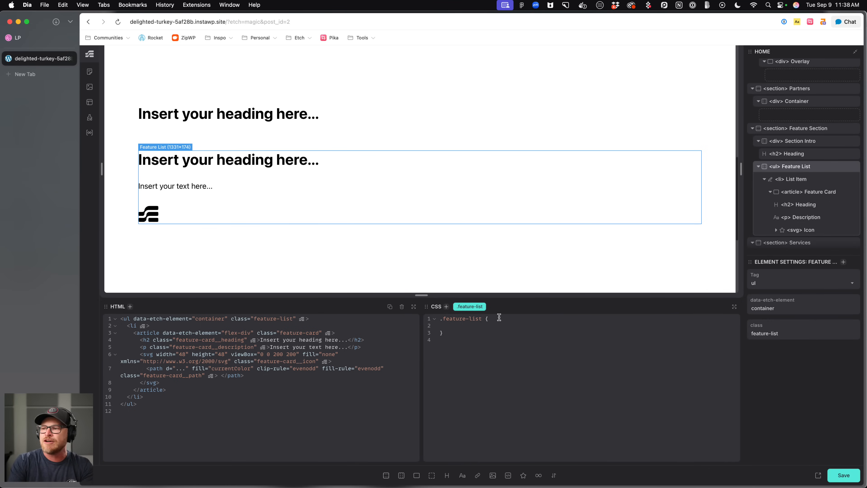
# Set the feature-list CSS to padding: 0, margin: 0 and list-style: none.
pyautogui.write('padding: 0;')
pyautogui.press('Return')
pyautogui.write('mar')
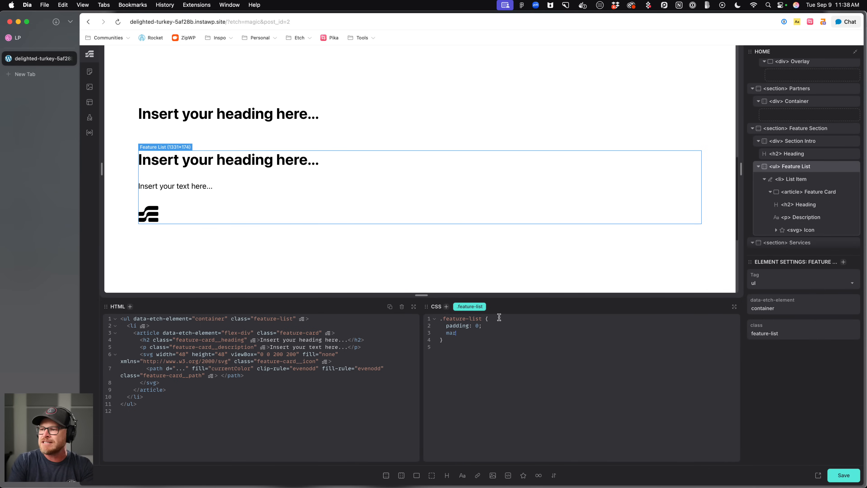
pyautogui.write('gin: 0;')
pyautogui.press('Return')
pyautogui.write('list-ts')
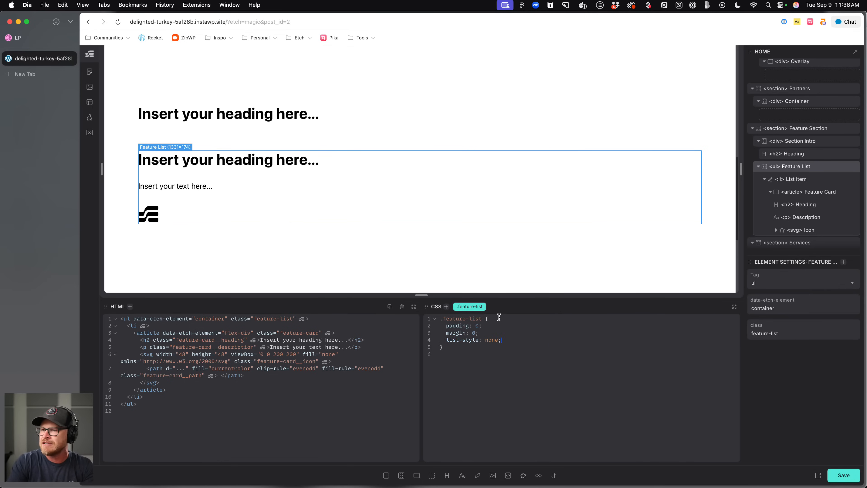
# Duplicate the list item to create more feature cards.
pyautogui.click(812, 180)
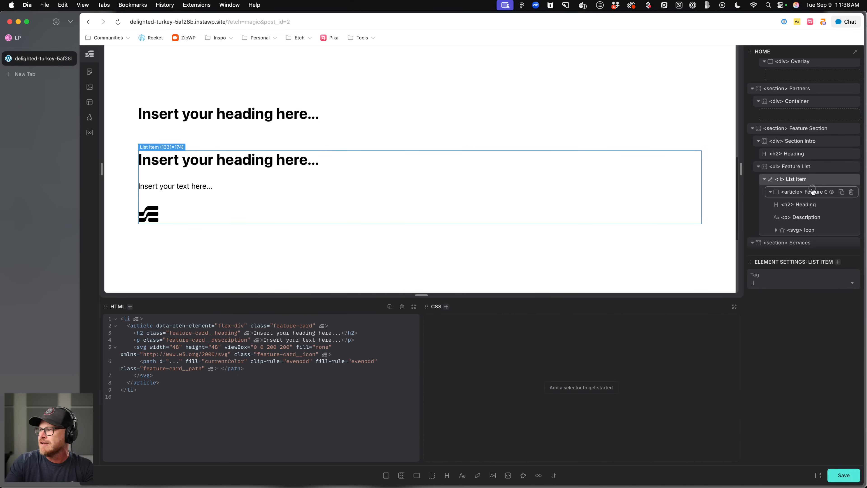
pyautogui.click(813, 191)
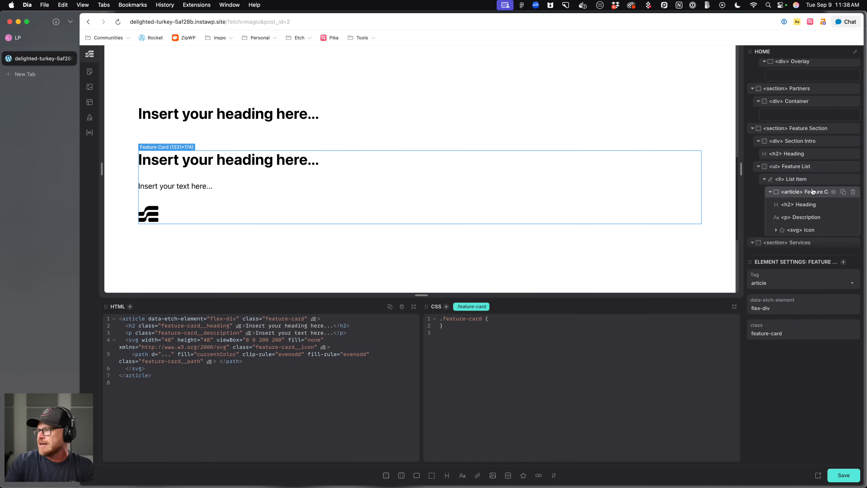
pyautogui.click(770, 192)
pyautogui.click(798, 179)
pyautogui.click(843, 179)
pyautogui.click(843, 179)
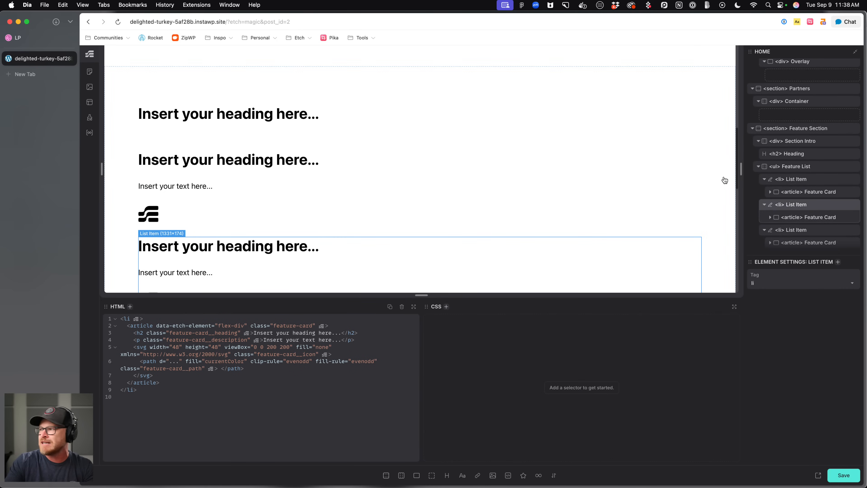
pyautogui.scroll(-5, 723, 177)
pyautogui.scroll(6, 658, 173)
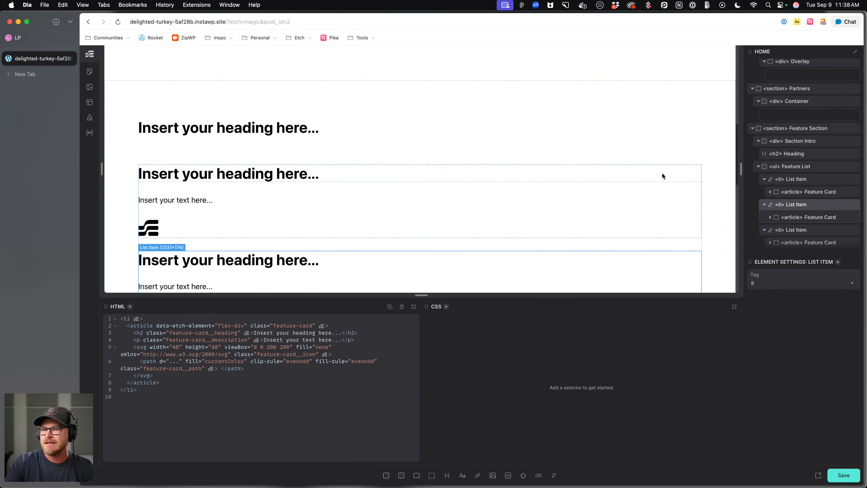
# Make the feature list a grid with display: grid and grid-template-columns: var(--grid-3).
pyautogui.click(810, 167)
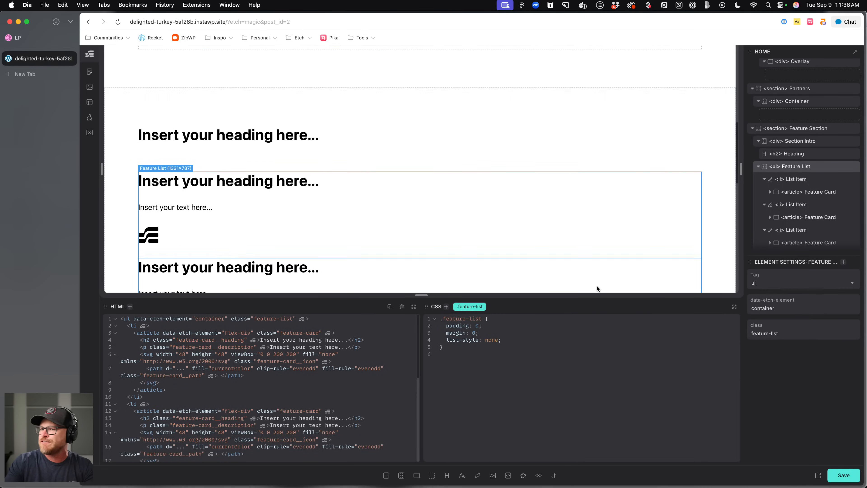
pyautogui.press('Return')
pyautogui.write('di')
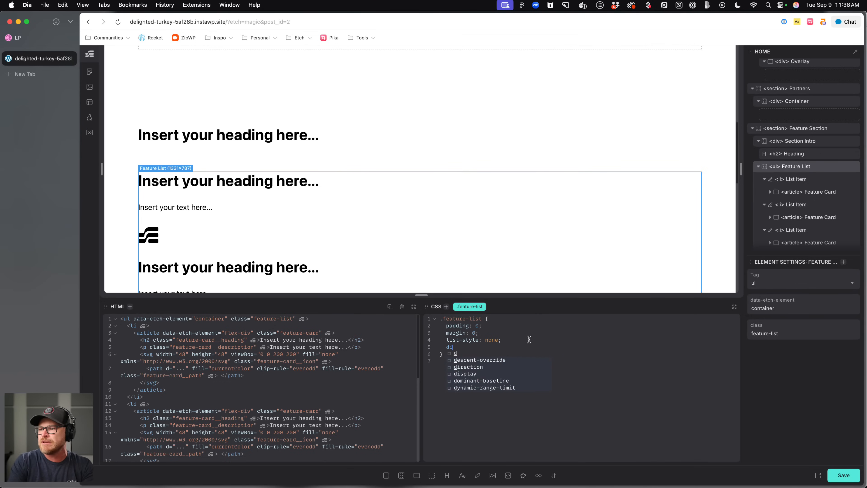
pyautogui.write('splay: grid;')
pyautogui.press('Return')
pyautogui.write('grid-templa')
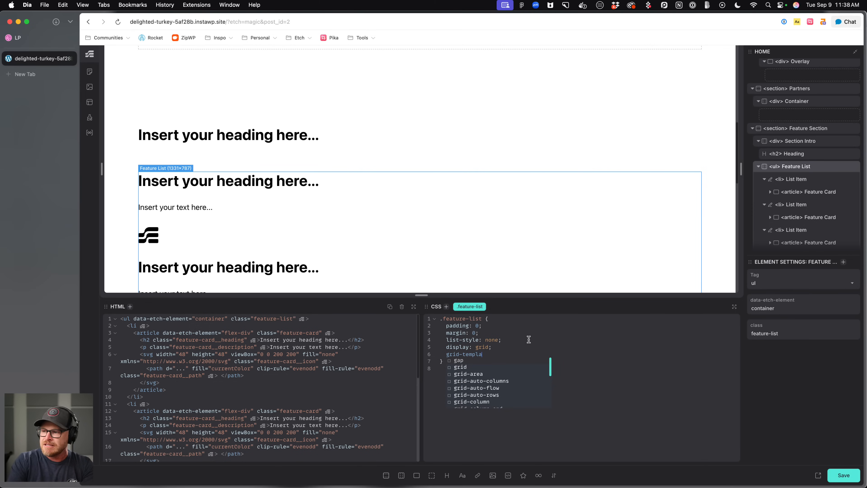
pyautogui.write('te-column: --grid-3;')
pyautogui.press('BackSpace')
pyautogui.press('Return')
pyautogui.write(';')
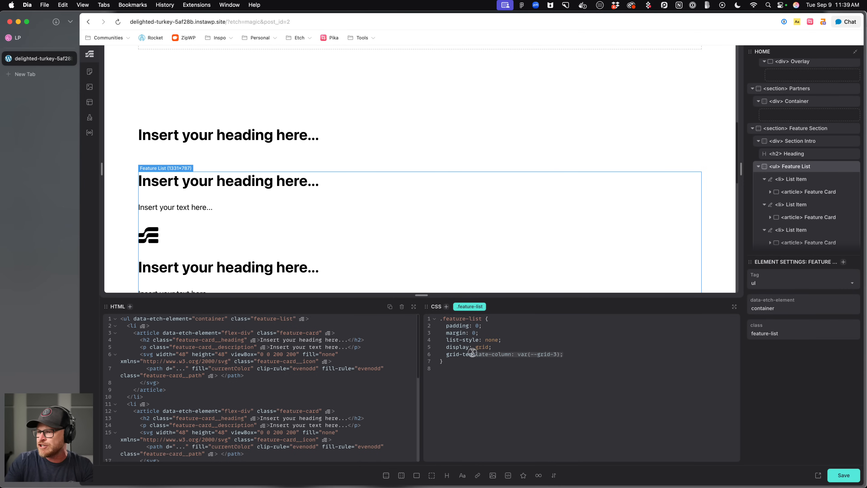
pyautogui.keyDown('shift'); pyautogui.click(442, 347); pyautogui.keyUp('shift')
pyautogui.click(534, 373)
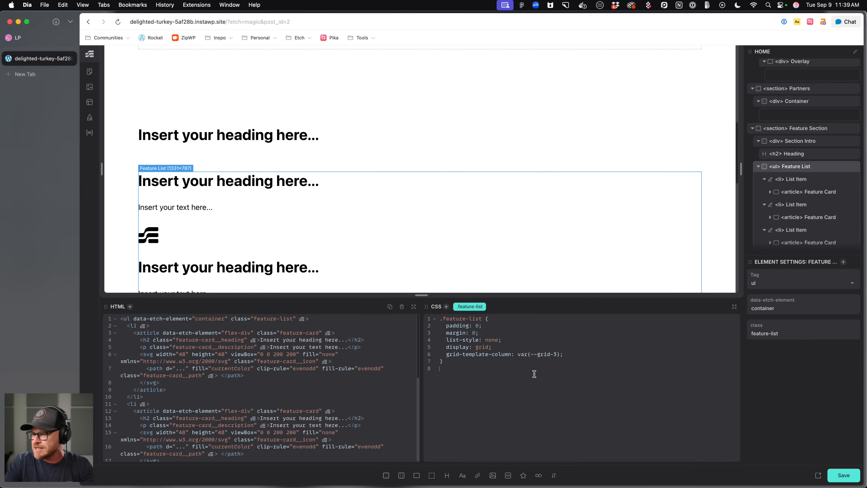
pyautogui.click(512, 353)
pyautogui.write('s')
pyautogui.scroll(-4, 414, 241)
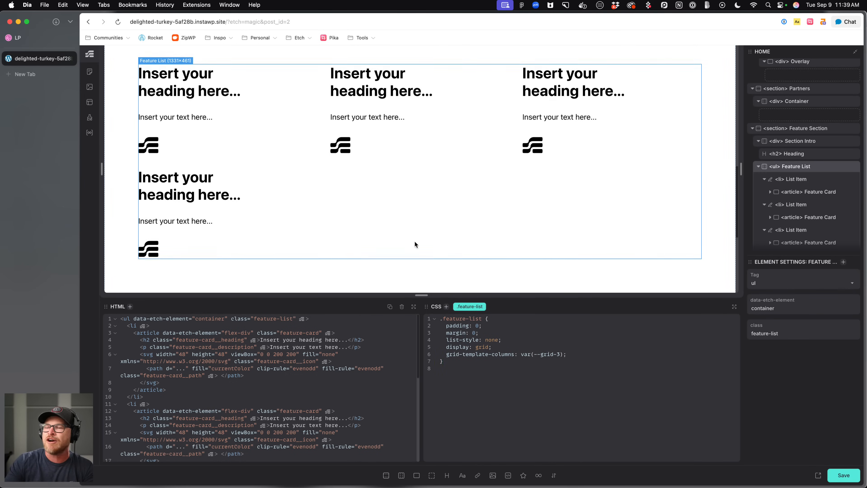
# Delete the fourth list item from the feature list.
pyautogui.click(249, 225)
pyautogui.scroll(-3, 833, 236)
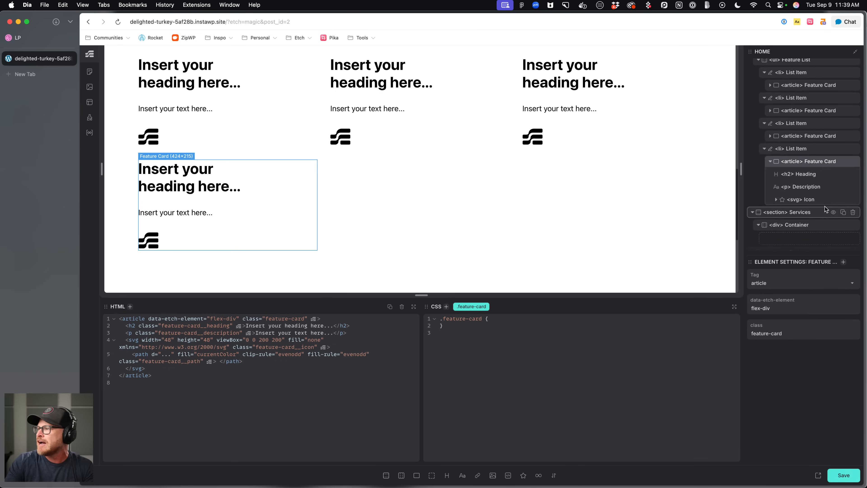
pyautogui.click(853, 148)
pyautogui.scroll(3, 478, 205)
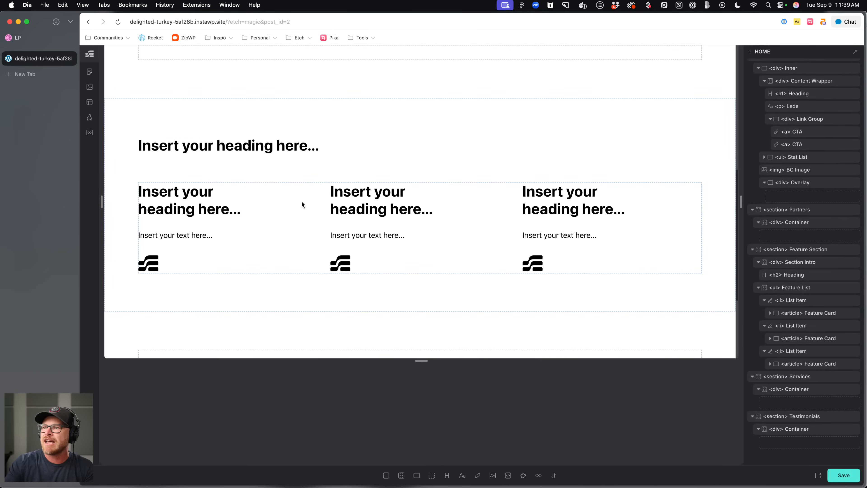
# Change the first card's heading text to Layered security.
pyautogui.click(181, 201)
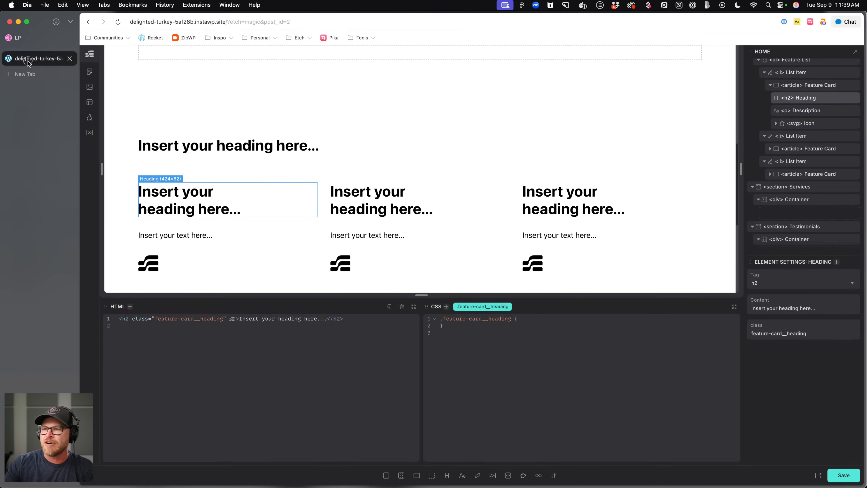
pyautogui.doubleClick(179, 201)
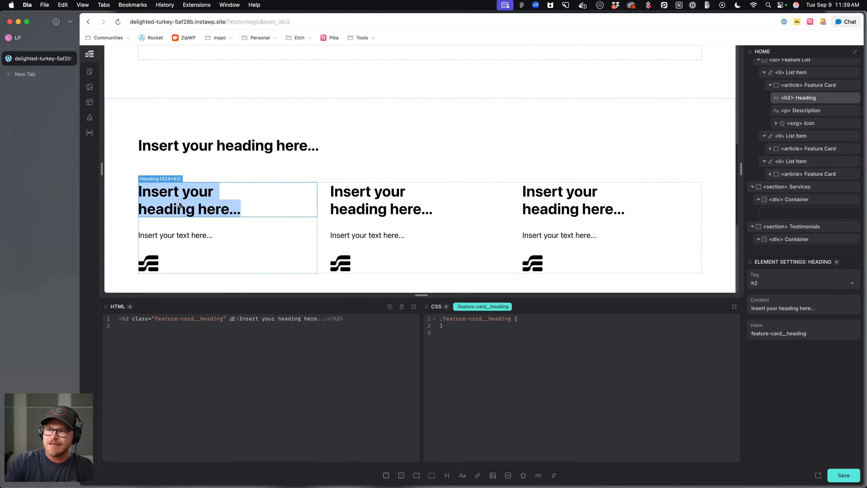
pyautogui.write('Layered security')
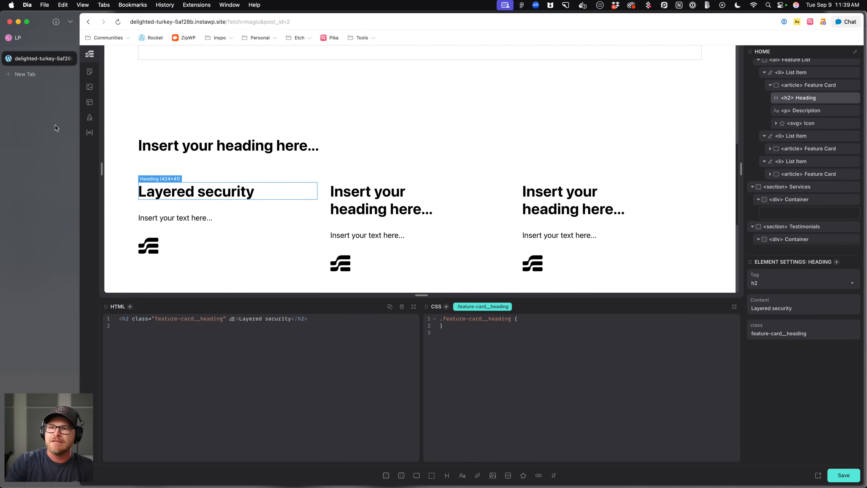
# Check the first feature card's description text in the reference design.
pyautogui.click(29, 40)
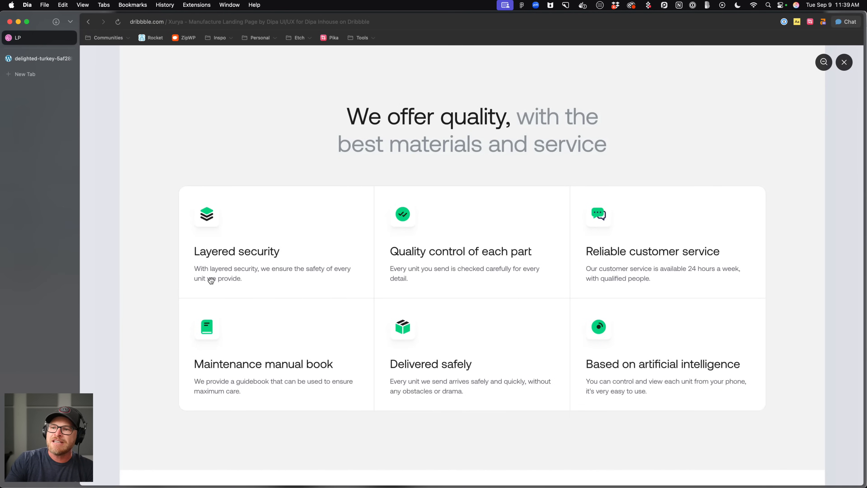
pyautogui.click(52, 61)
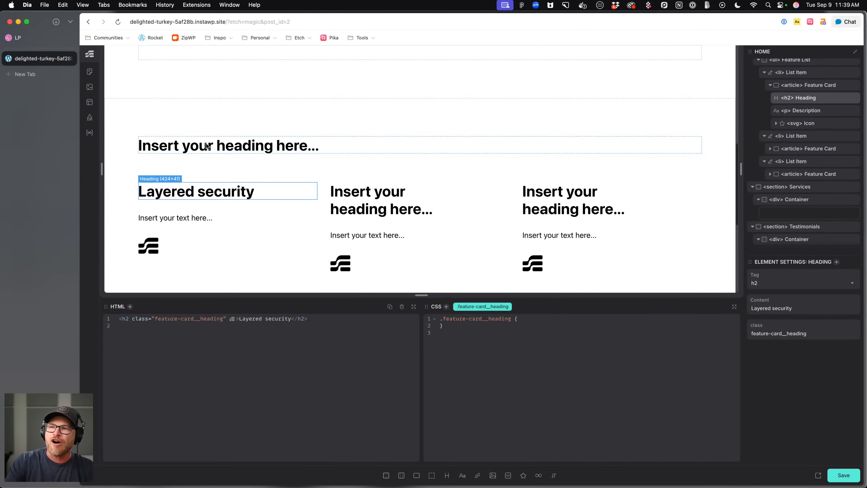
pyautogui.click(33, 39)
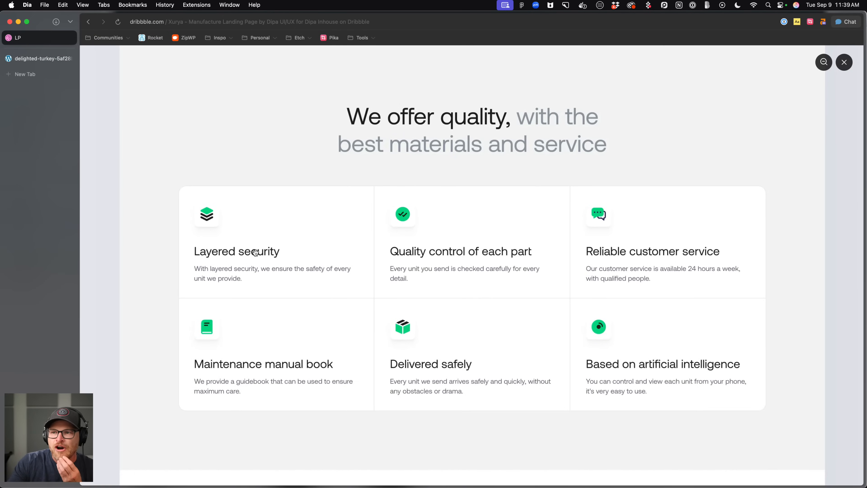
# Compare the reference design's hero, stats and feature sections with the page built in the editor.
pyautogui.scroll(10, 255, 252)
pyautogui.scroll(7, 257, 253)
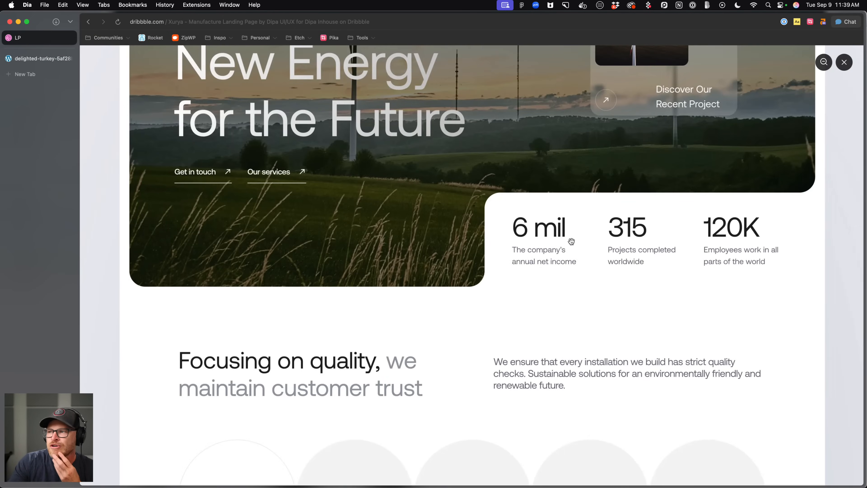
pyautogui.scroll(-20, 574, 242)
pyautogui.scroll(-18, 231, 218)
pyautogui.scroll(-14, 226, 238)
pyautogui.scroll(9, 245, 247)
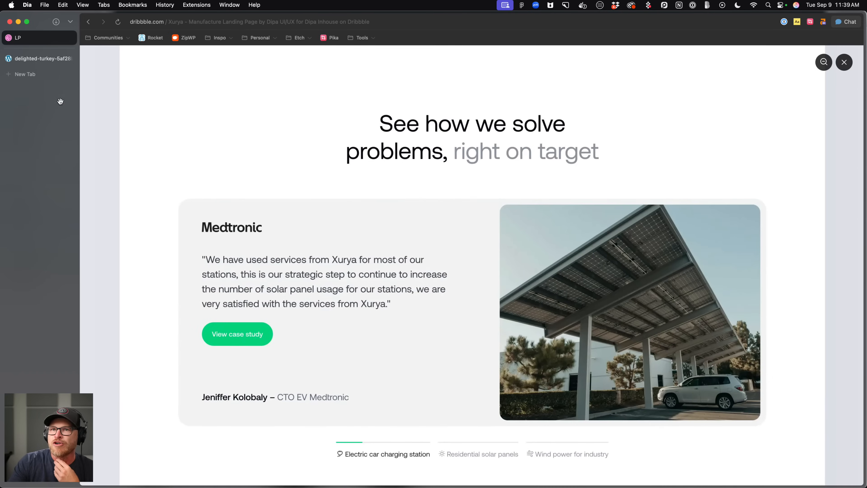
pyautogui.click(38, 58)
pyautogui.click(196, 210)
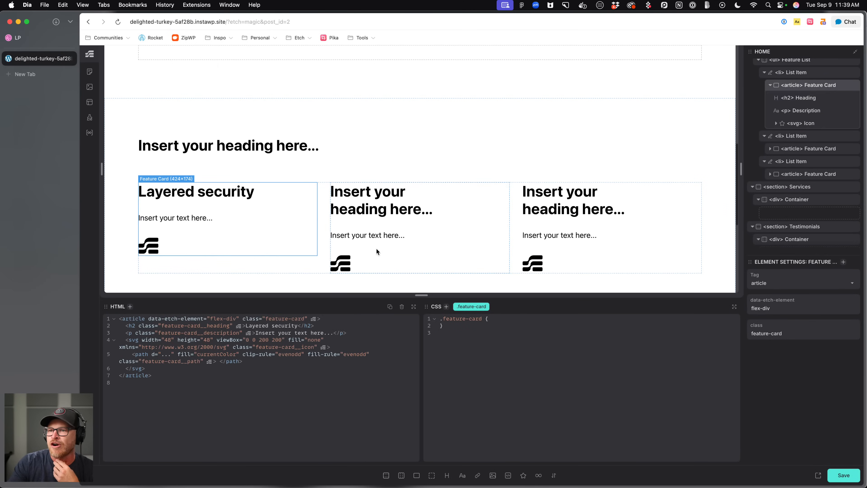
pyautogui.scroll(8, 402, 215)
pyautogui.scroll(-5, 402, 215)
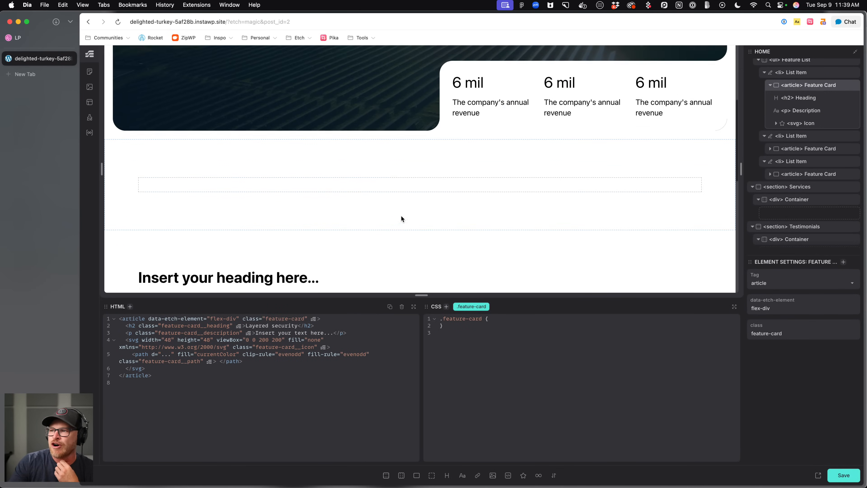
pyautogui.click(38, 38)
pyautogui.scroll(-4, 283, 200)
pyautogui.scroll(10, 282, 199)
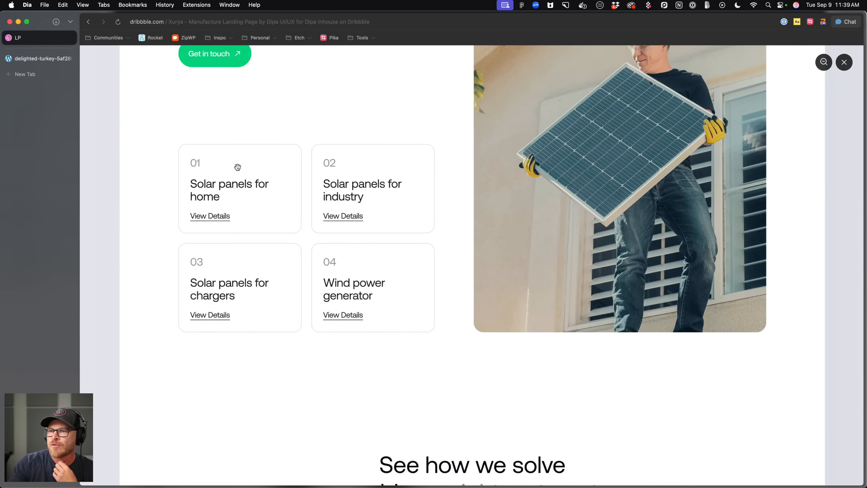
pyautogui.click(41, 58)
pyautogui.scroll(-5, 288, 171)
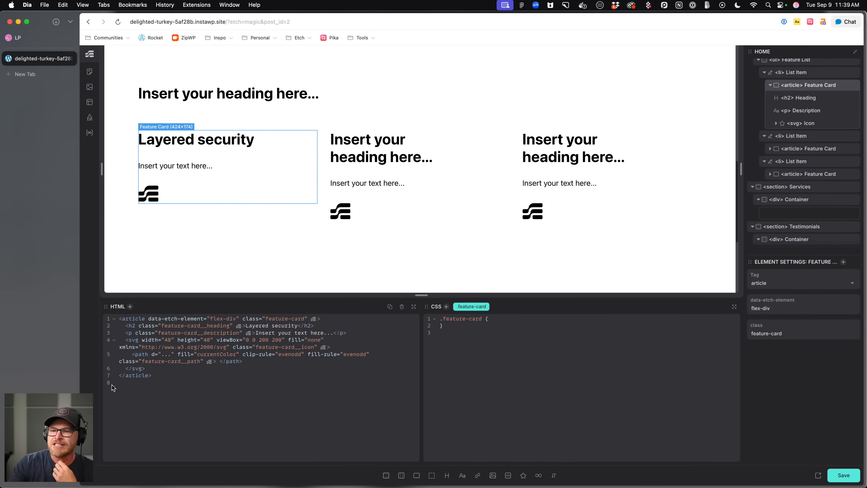
# Add .feature-card as a manual card selector in the Automatic.css Cards targeting settings and save.
pyautogui.click(89, 411)
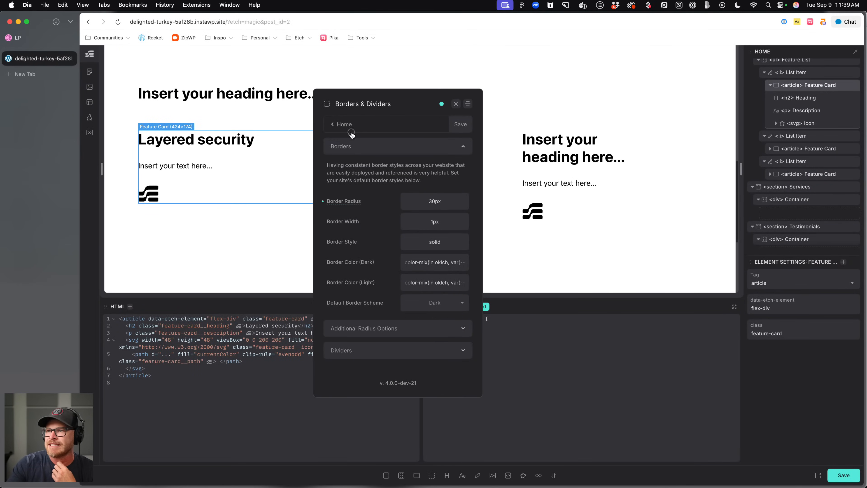
pyautogui.click(343, 125)
pyautogui.click(368, 334)
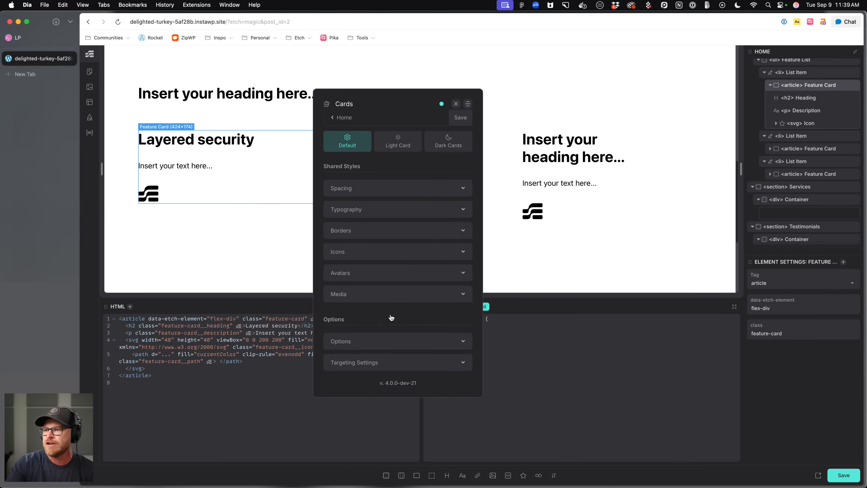
pyautogui.click(393, 342)
pyautogui.click(394, 343)
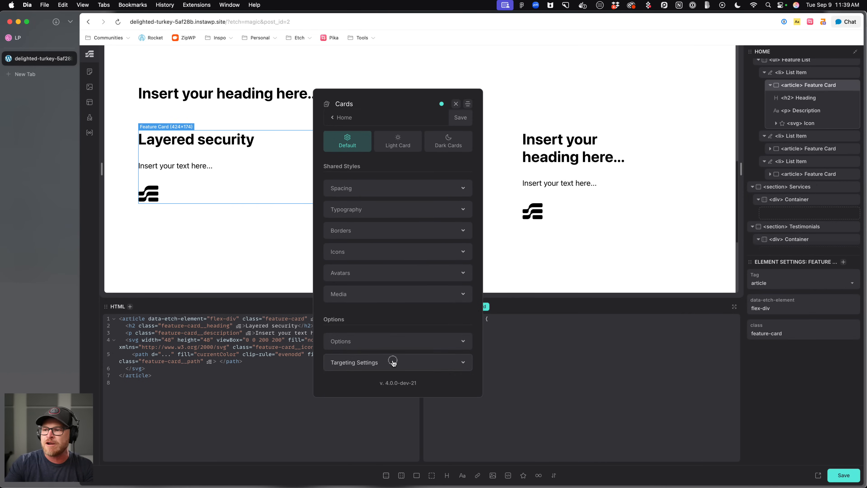
pyautogui.click(393, 363)
pyautogui.click(395, 351)
pyautogui.write('.feature-card')
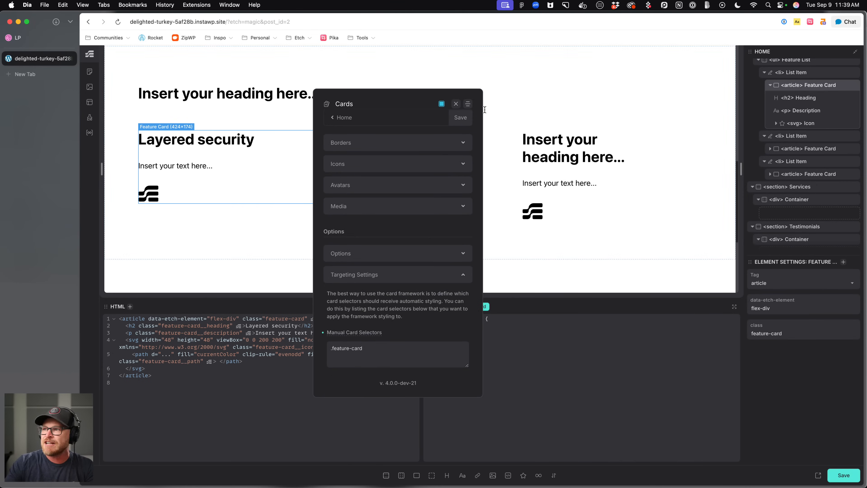
pyautogui.click(461, 118)
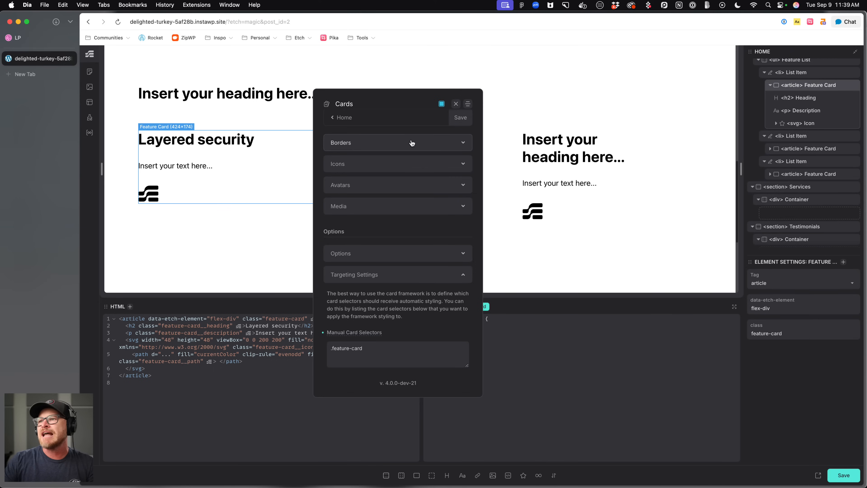
pyautogui.click(467, 104)
pyautogui.scroll(-1, 51, 158)
pyautogui.scroll(-8, 223, 164)
pyautogui.rightClick(222, 168)
pyautogui.click(231, 102)
pyautogui.rightClick(349, 95)
pyautogui.click(375, 67)
pyautogui.click(375, 65)
pyautogui.scroll(2, 277, 105)
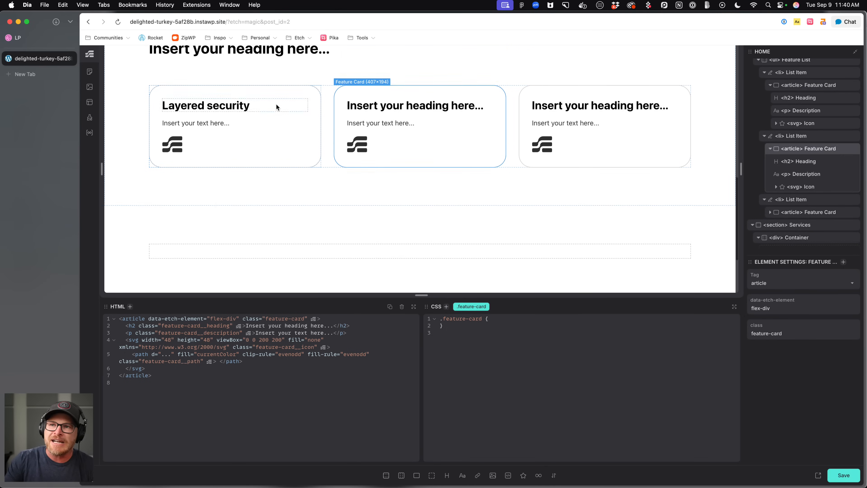
# Move the first card's icon above the heading with order: -1 and margin-block-end: 1em on .feature-card__icon.
pyautogui.click(24, 38)
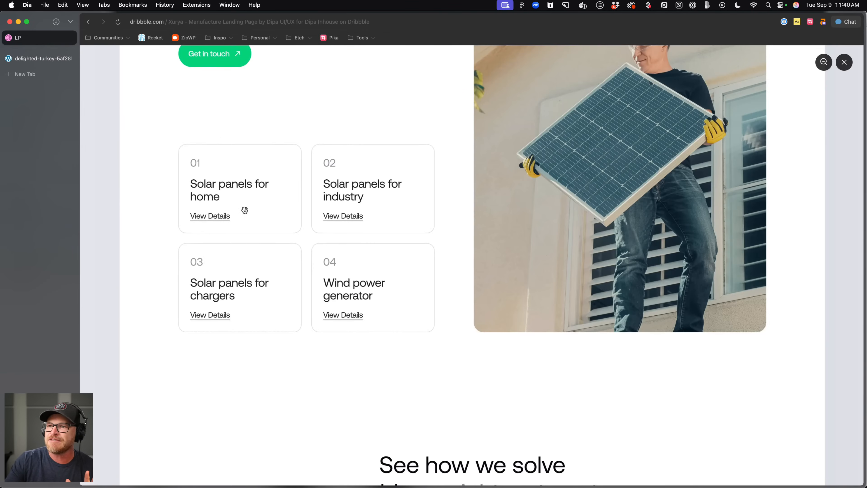
pyautogui.click(41, 58)
pyautogui.click(243, 109)
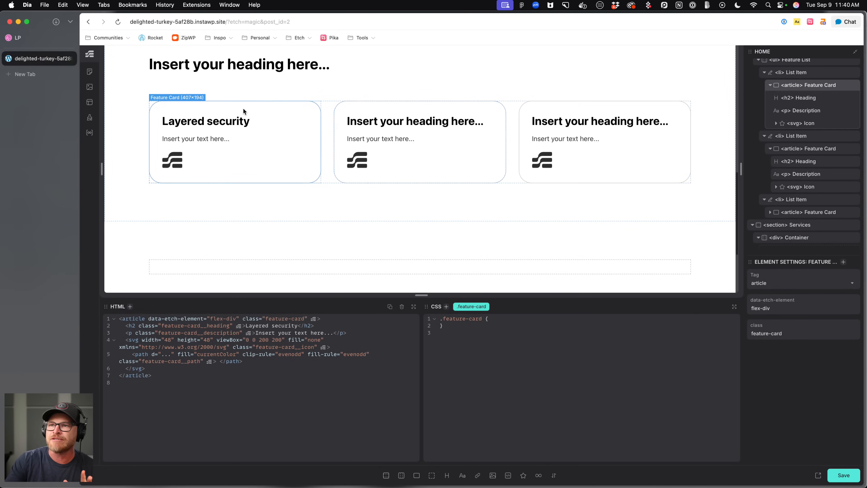
pyautogui.click(176, 158)
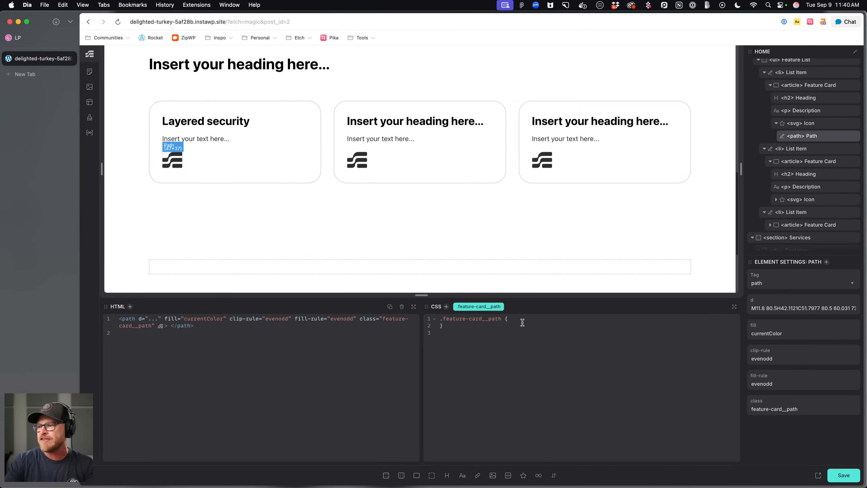
pyautogui.click(801, 123)
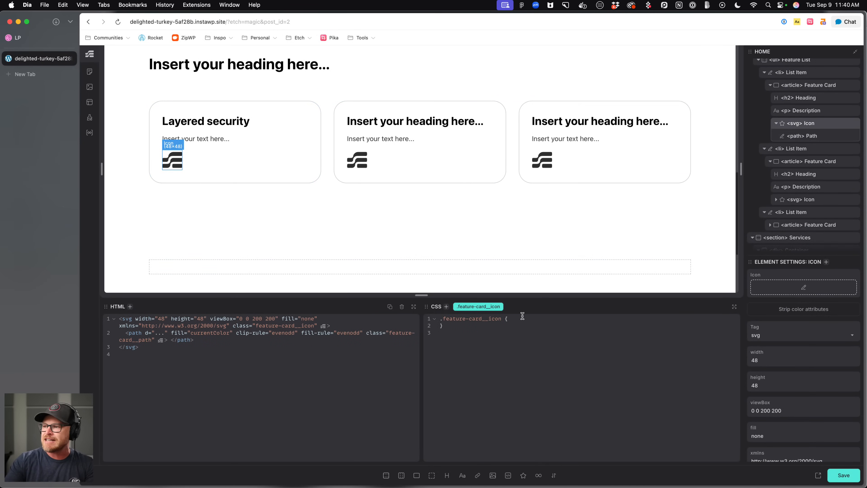
pyautogui.write('der: -1;')
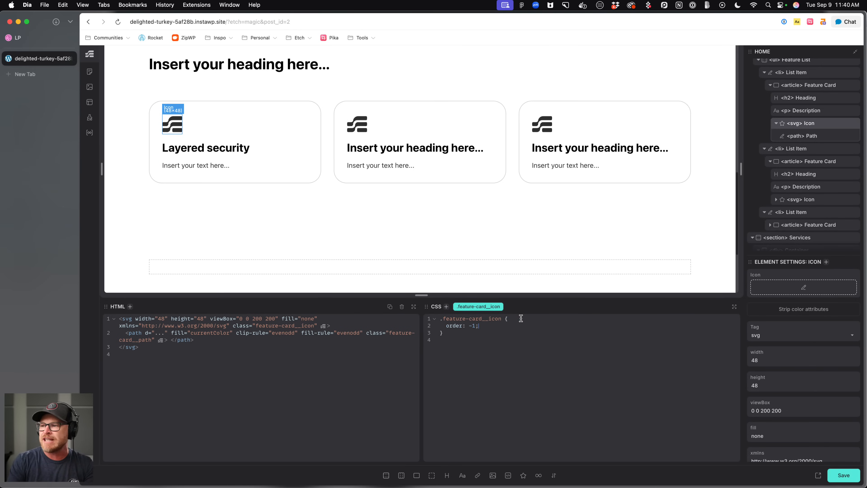
pyautogui.write('   margin-')
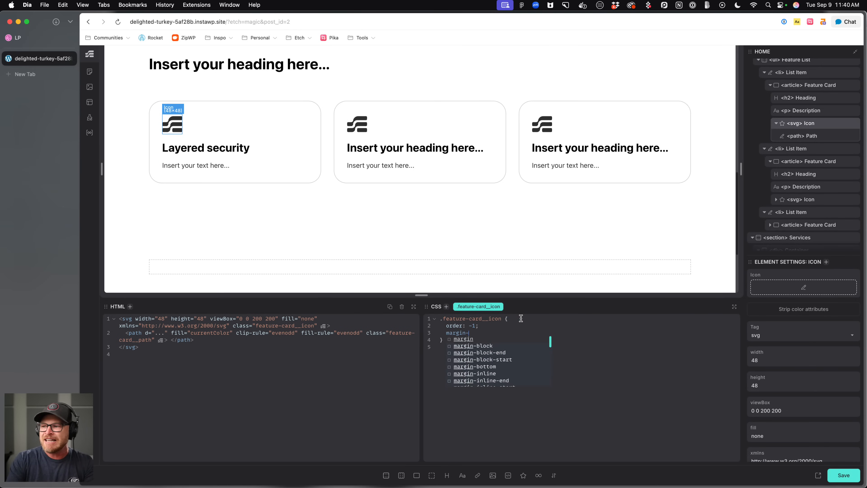
pyautogui.write('block-end: 1em;')
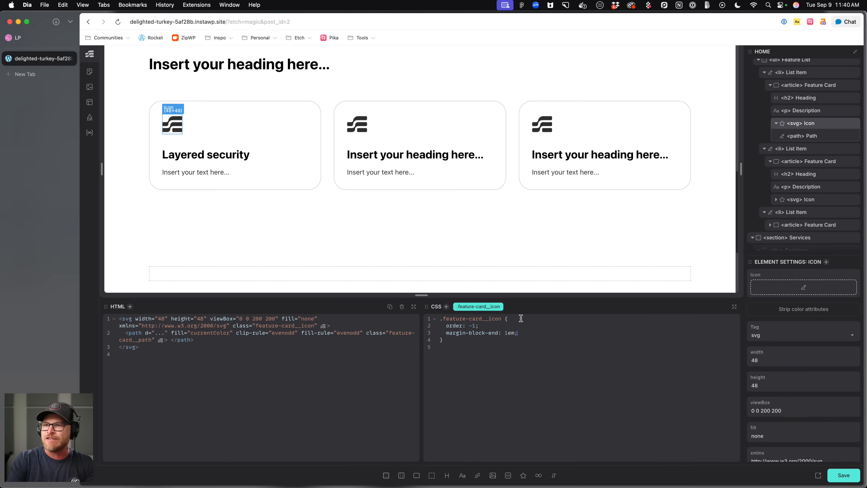
# Set the feature card icon's inline-size to 40px and save the page.
pyautogui.click(50, 36)
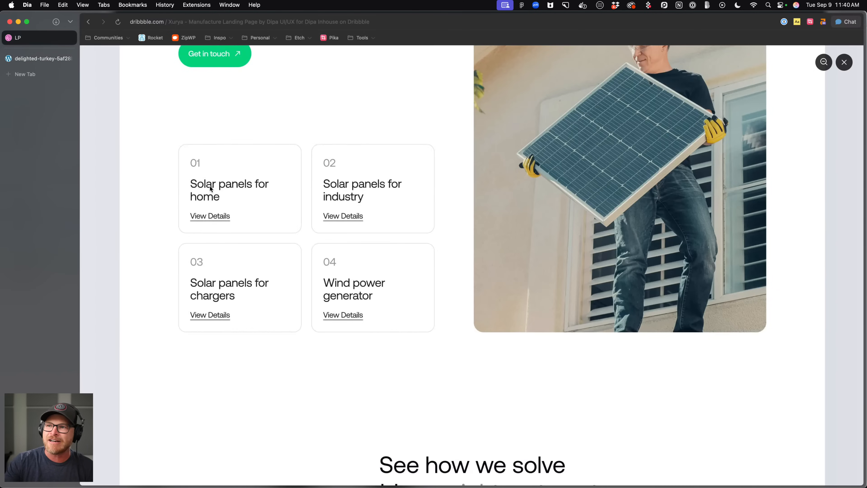
pyautogui.scroll(-10, 213, 153)
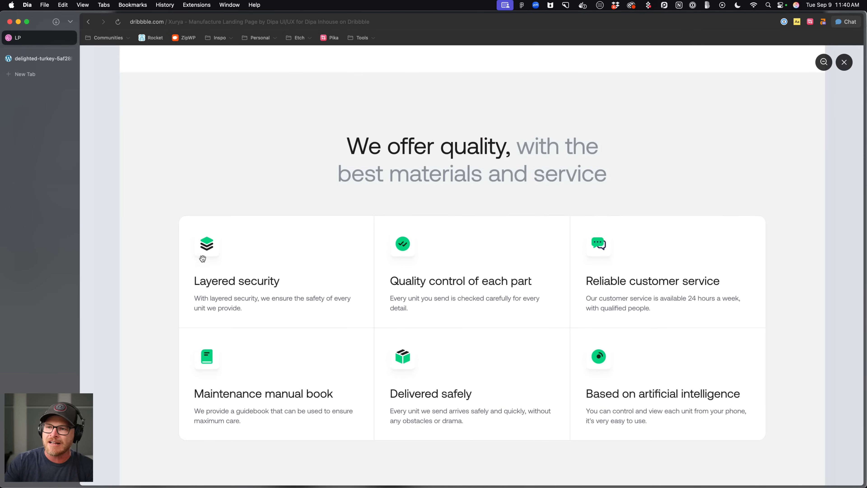
pyautogui.click(46, 59)
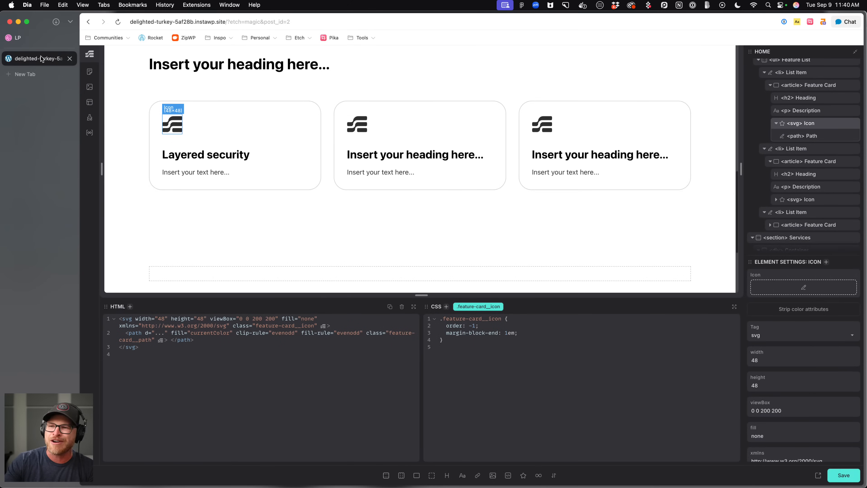
pyautogui.click(256, 157)
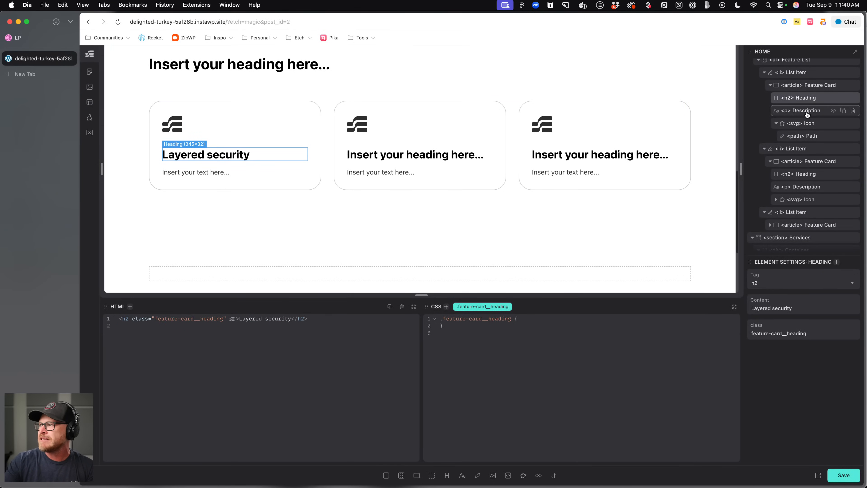
pyautogui.click(806, 123)
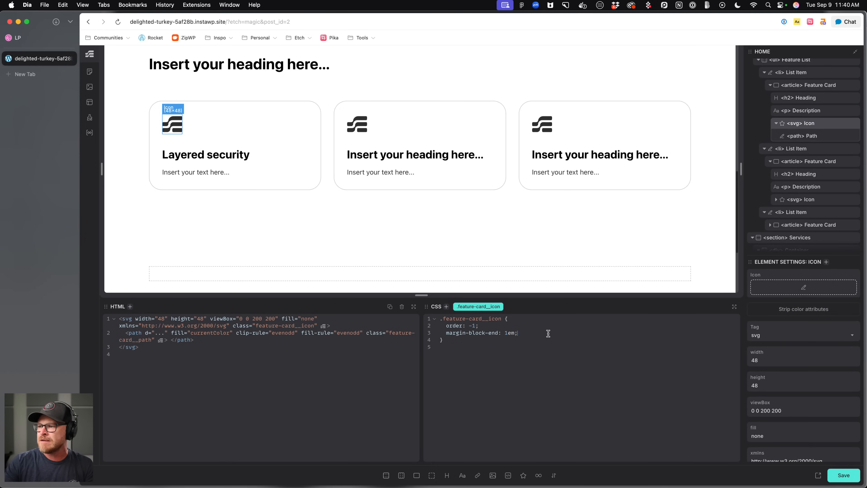
pyautogui.click(44, 37)
pyautogui.click(36, 58)
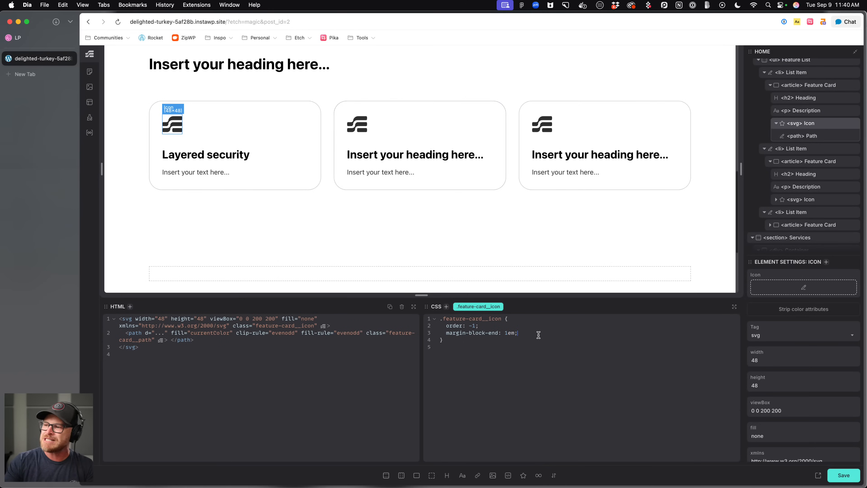
pyautogui.write('e')
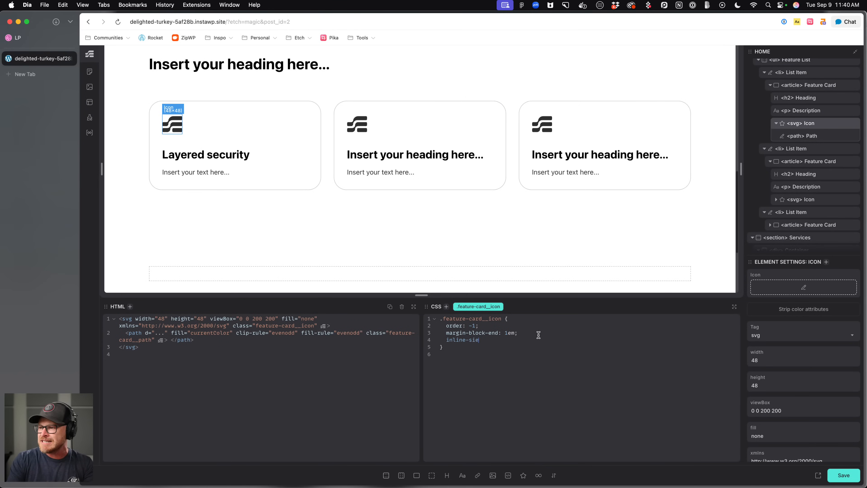
pyautogui.write('-size: 30px;')
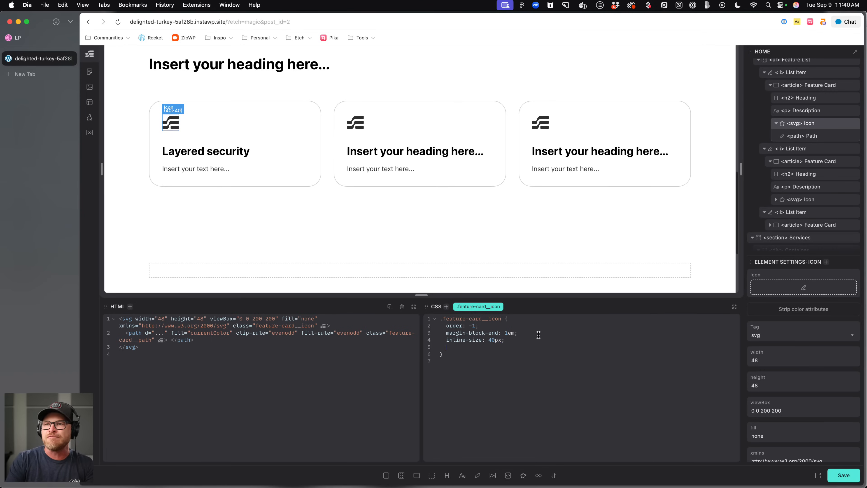
pyautogui.press('super+s')
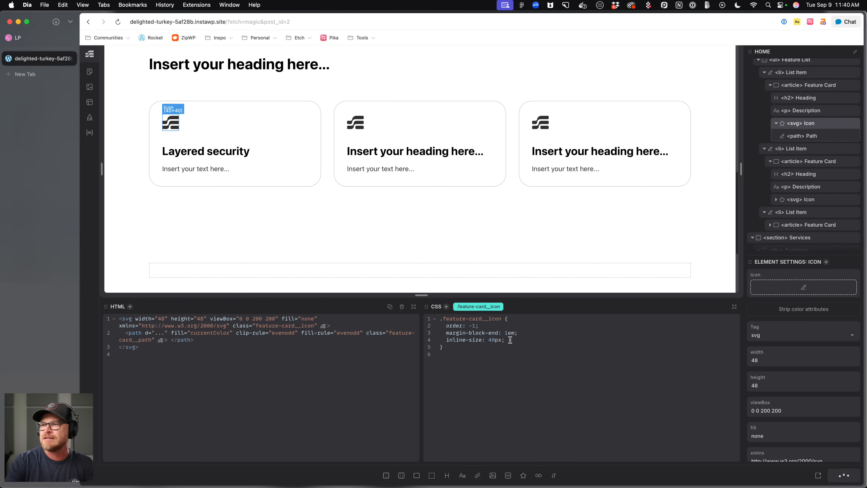
# Set the feature card description's color to var(--text-dark-muted) and save the page.
pyautogui.click(220, 138)
pyautogui.click(200, 168)
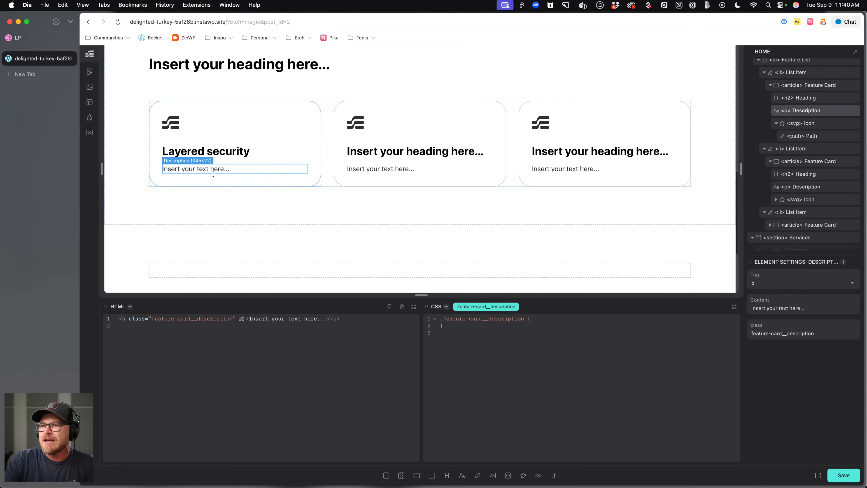
pyautogui.write('color:')
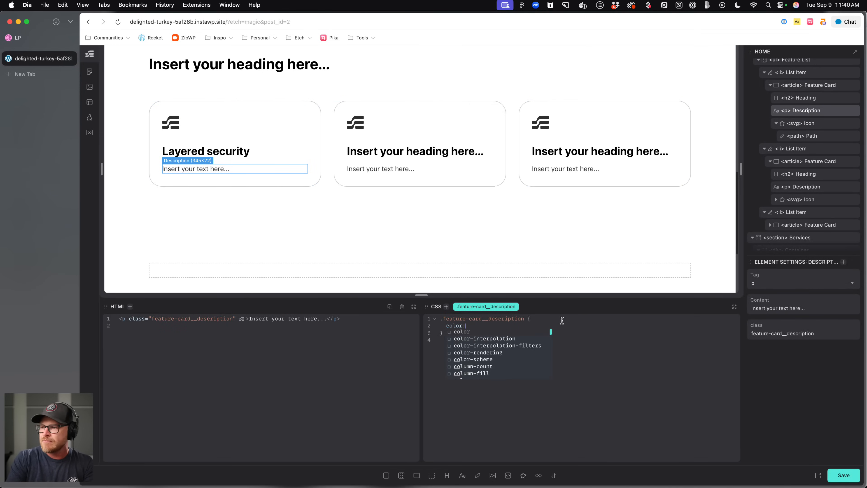
pyautogui.write(' var(--text-dark-muted);')
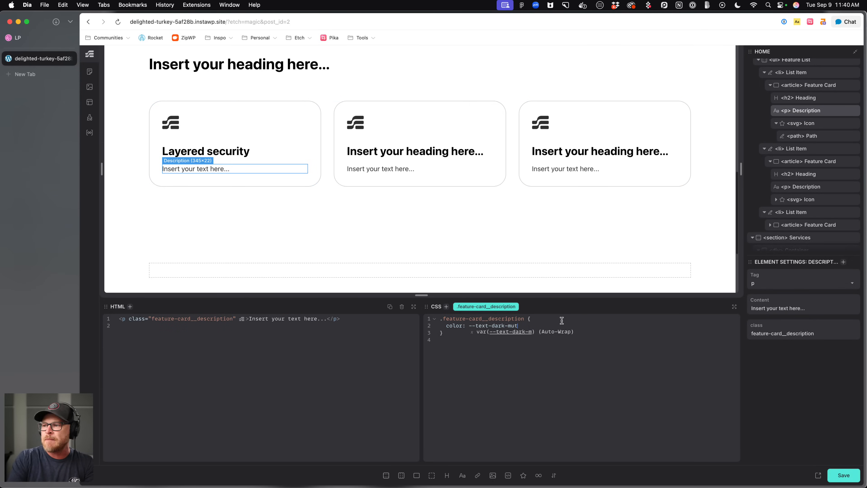
pyautogui.press('BackSpace')
pyautogui.press('Return')
pyautogui.write(';')
pyautogui.press('super+s')
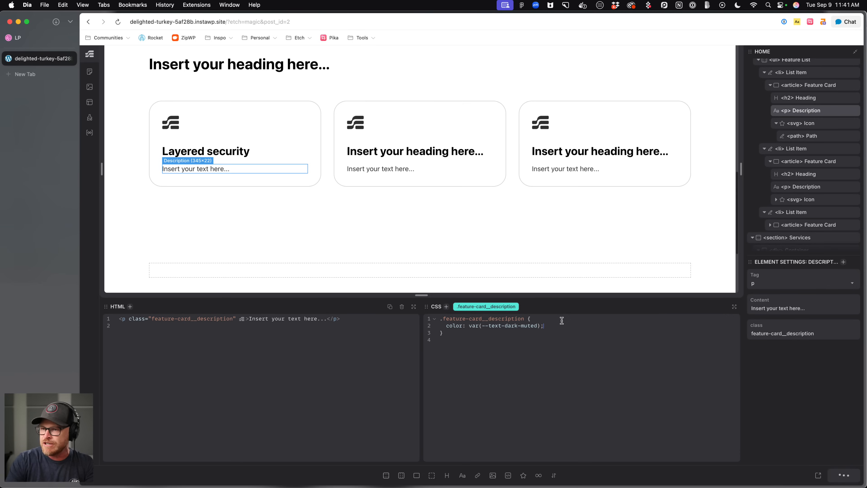
# Duplicate the first feature list item twice so the grid holds six feature cards.
pyautogui.click(227, 154)
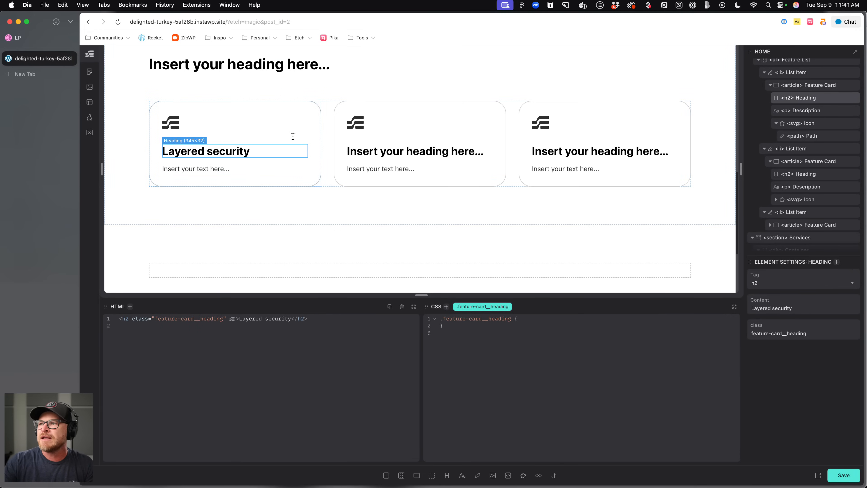
pyautogui.click(326, 136)
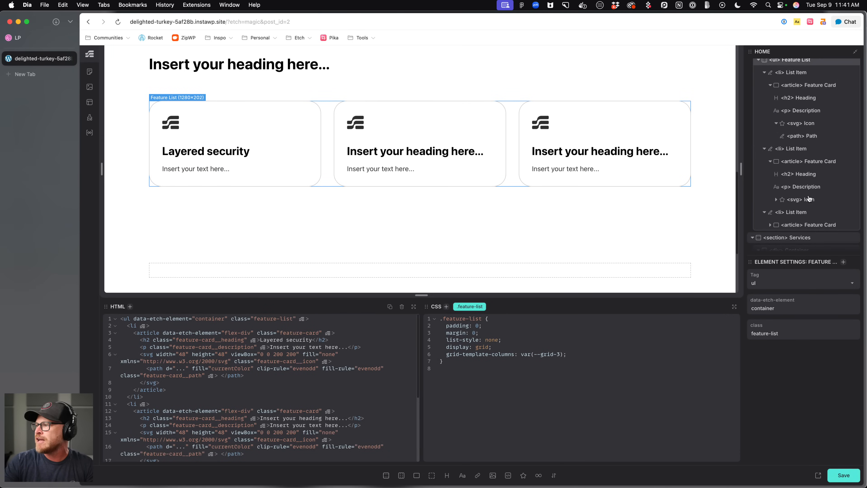
pyautogui.scroll(-3, 810, 195)
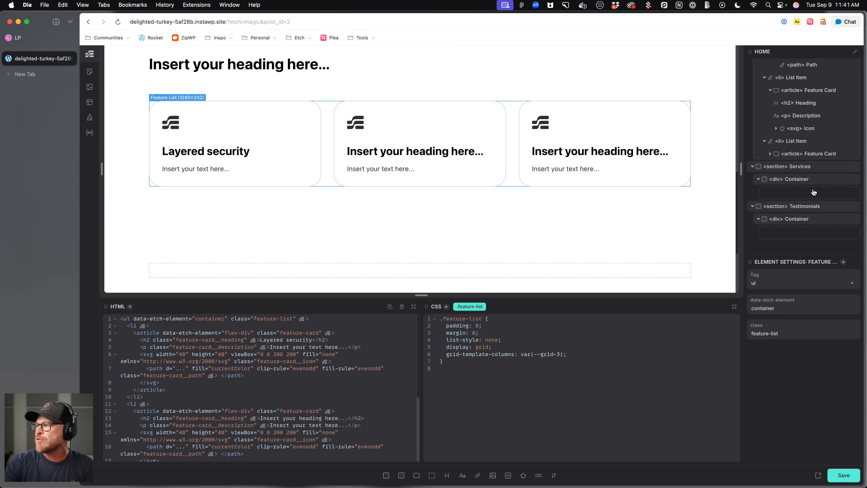
pyautogui.scroll(3, 813, 191)
pyautogui.scroll(1, 812, 191)
pyautogui.click(827, 148)
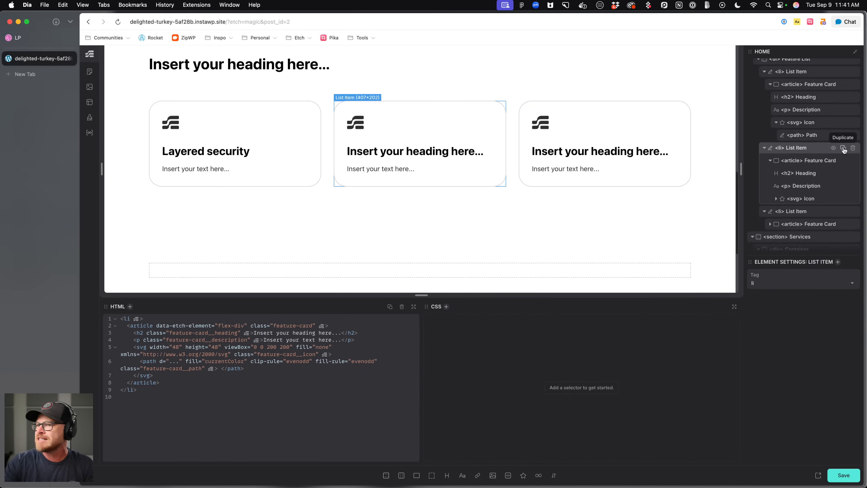
pyautogui.click(843, 149)
pyautogui.click(843, 148)
pyautogui.click(843, 148)
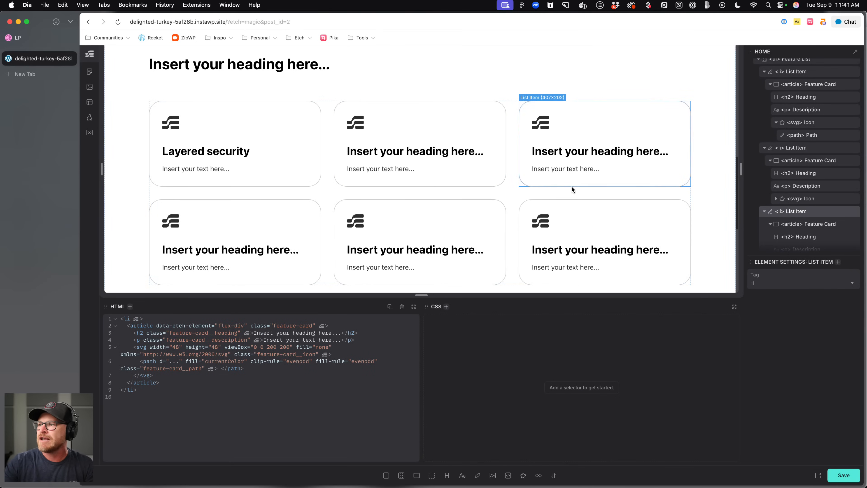
# Set the feature list's gap to 0.
pyautogui.click(566, 194)
pyautogui.press('Return')
pyautogui.write('gapL: 0;')
pyautogui.press('BackSpace')
pyautogui.press('BackSpace')
pyautogui.write(': 0;')
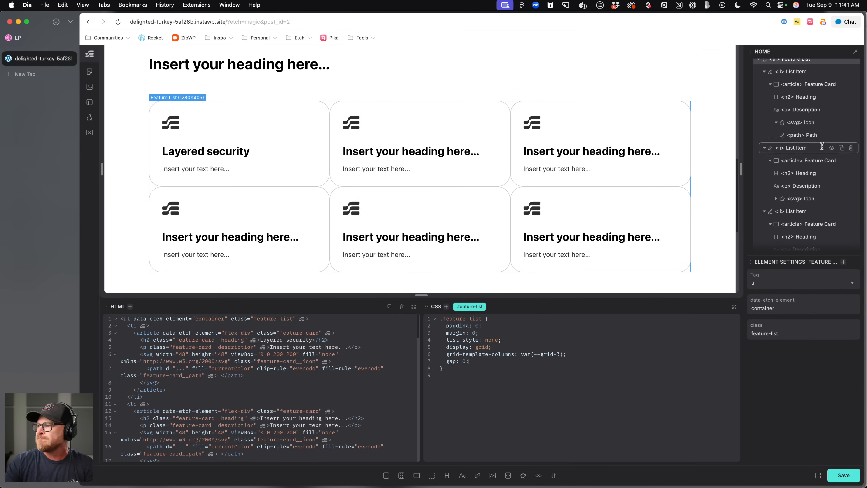
# Give .feature-card border: none and border-radius: 0, checking the Dribbble design reference in between.
pyautogui.click(564, 110)
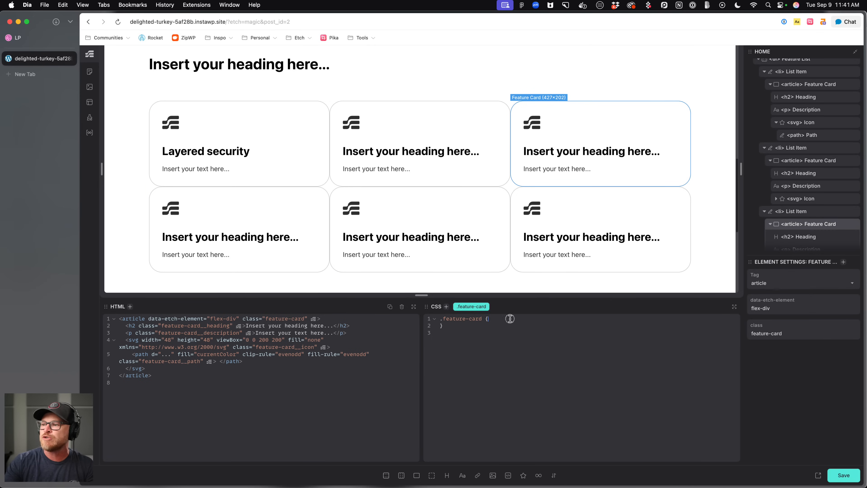
pyautogui.press('Return')
pyautogui.write('border: none;')
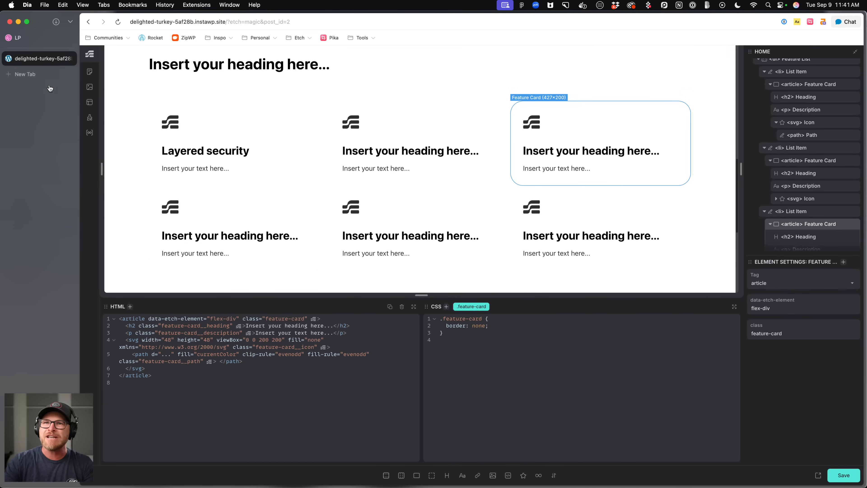
pyautogui.click(43, 39)
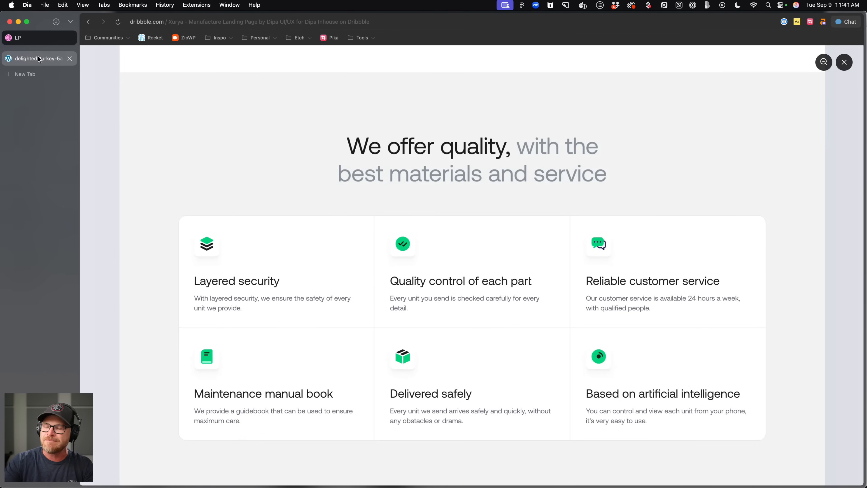
pyautogui.click(40, 59)
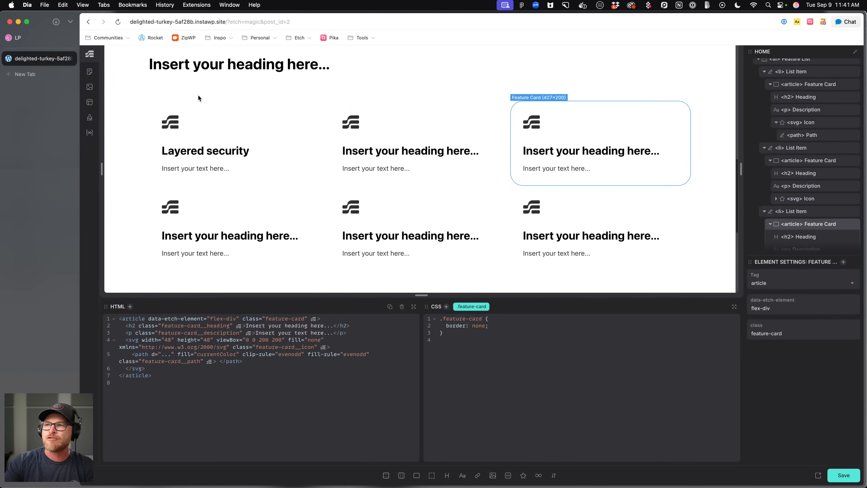
pyautogui.write('order-')
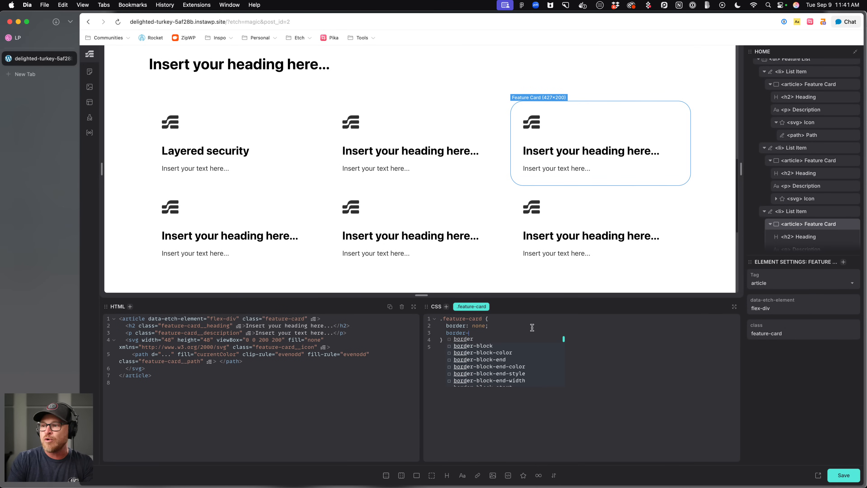
pyautogui.write('radius: 0;')
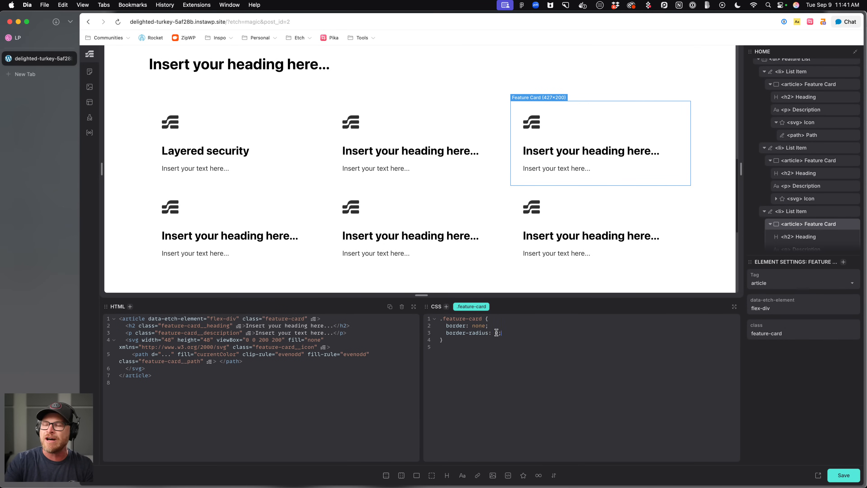
# Select the feature list and set its background to var(--border-color-dark).
pyautogui.click(244, 139)
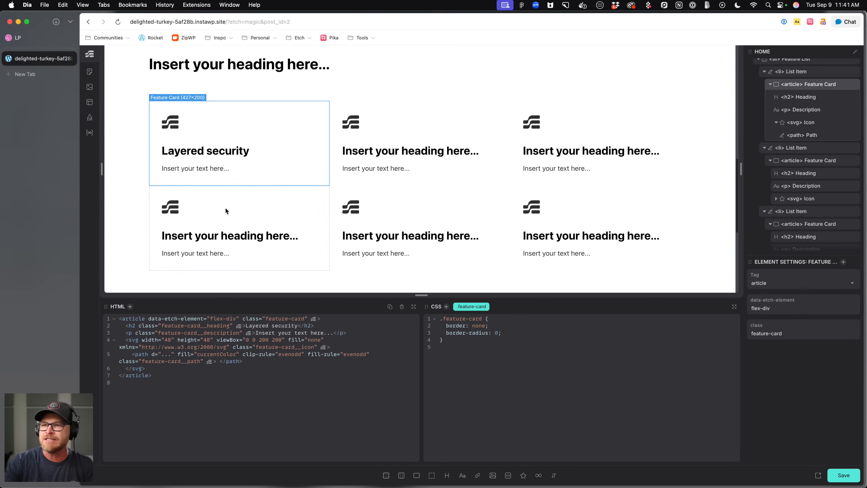
pyautogui.click(333, 188)
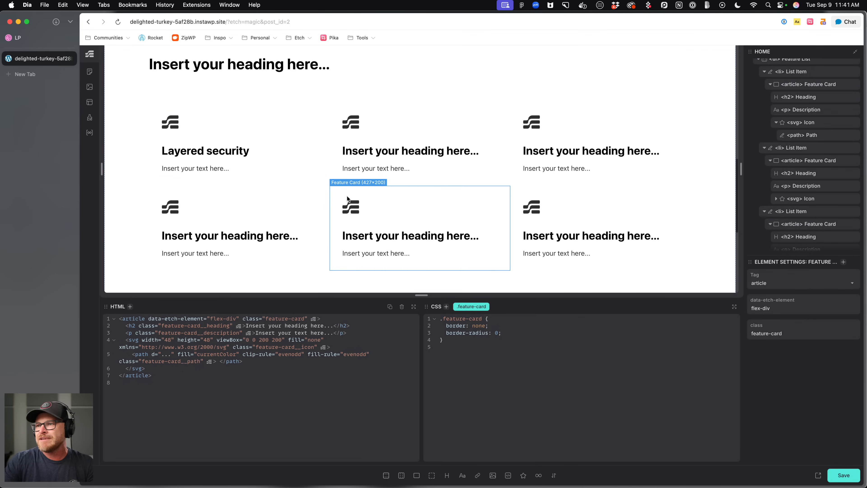
pyautogui.scroll(4, 799, 181)
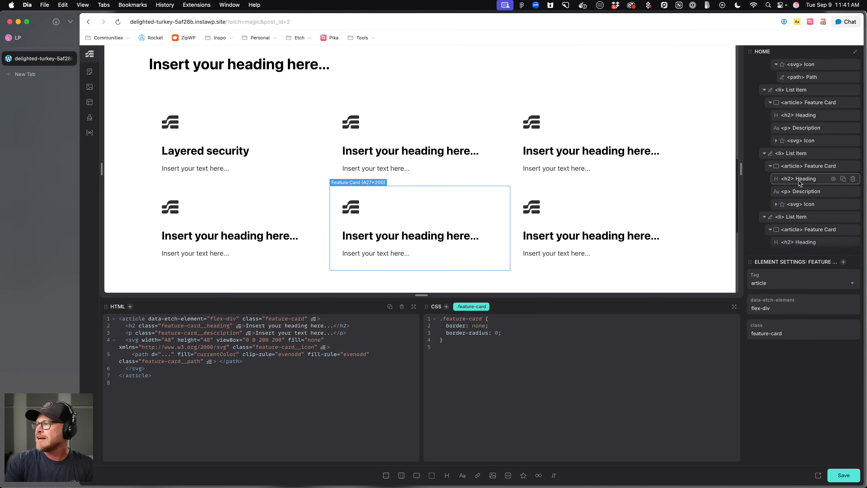
pyautogui.click(257, 136)
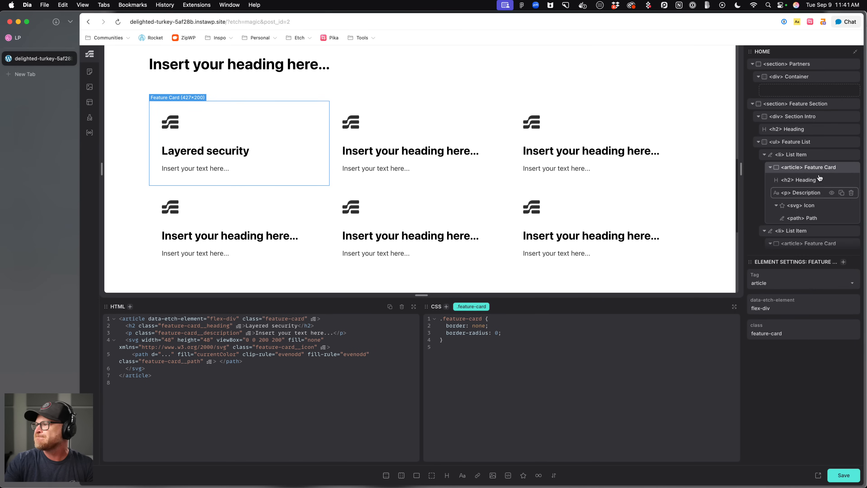
pyautogui.click(809, 142)
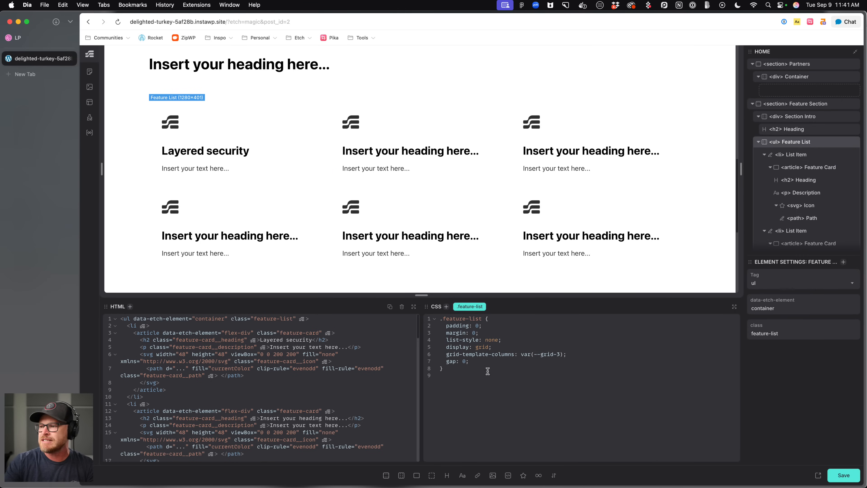
pyautogui.press('Return')
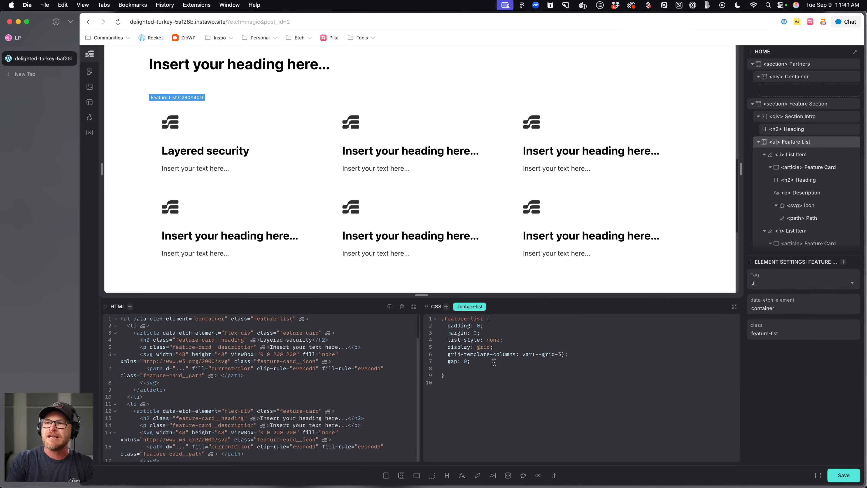
pyautogui.write('background: var(')
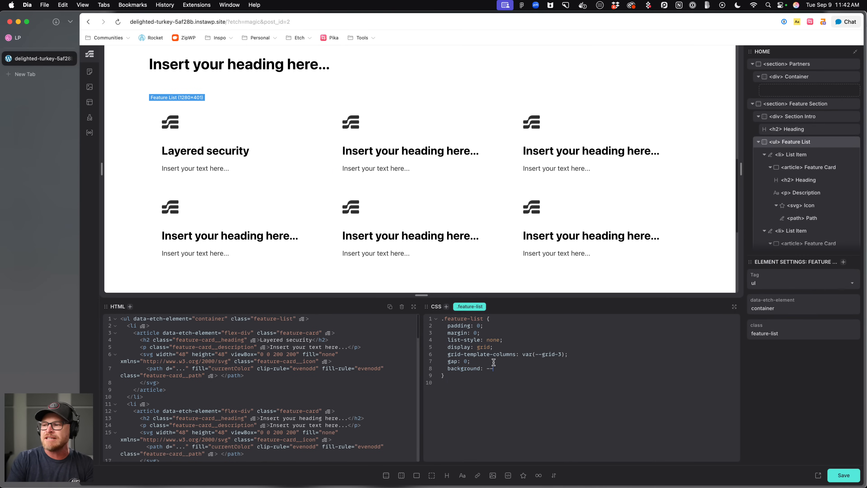
pyautogui.write('--border-color-')
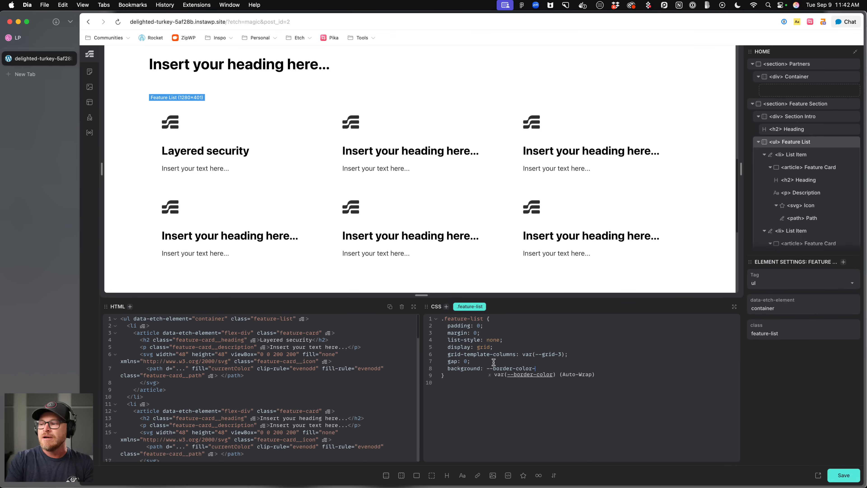
pyautogui.write('dark);')
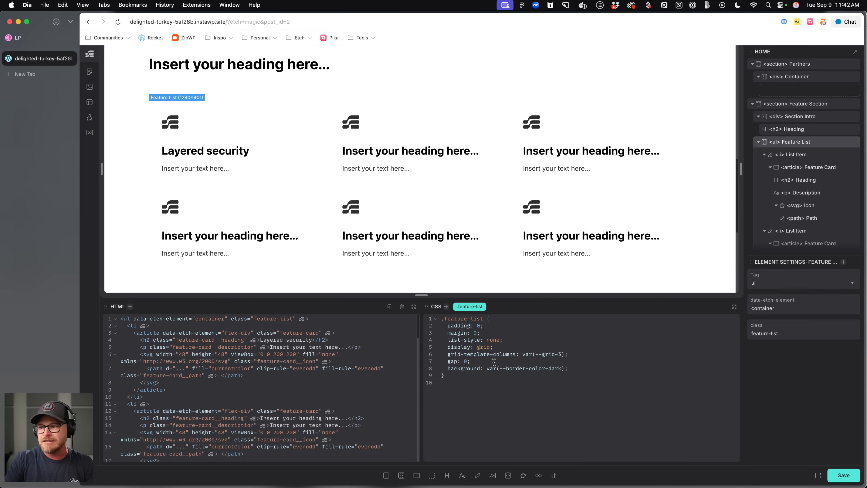
# Change the feature list's gap to var(--border-width).
pyautogui.press('BackSpace')
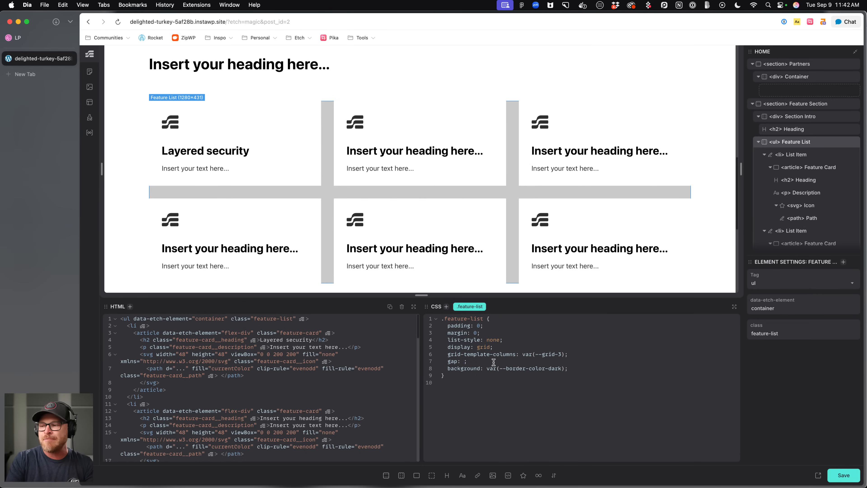
pyautogui.press('BackSpace')
pyautogui.write('--b-')
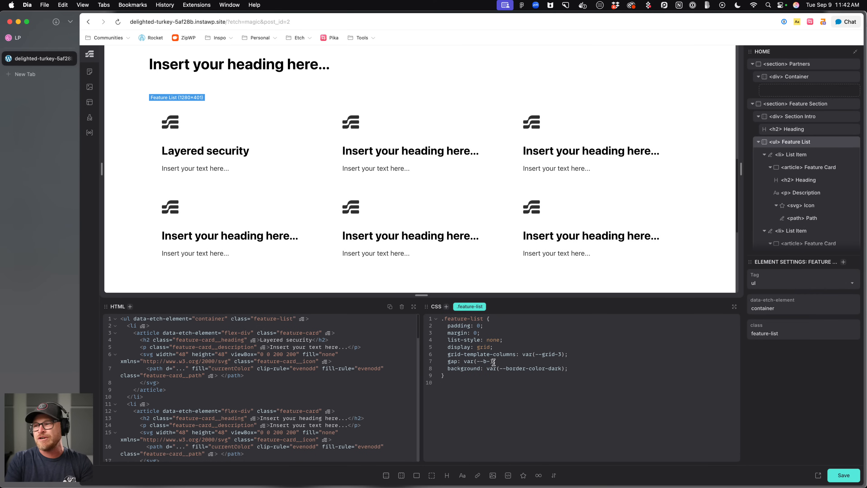
pyautogui.press('BackSpace')
pyautogui.press('BackSpace')
pyautogui.write('bordre-')
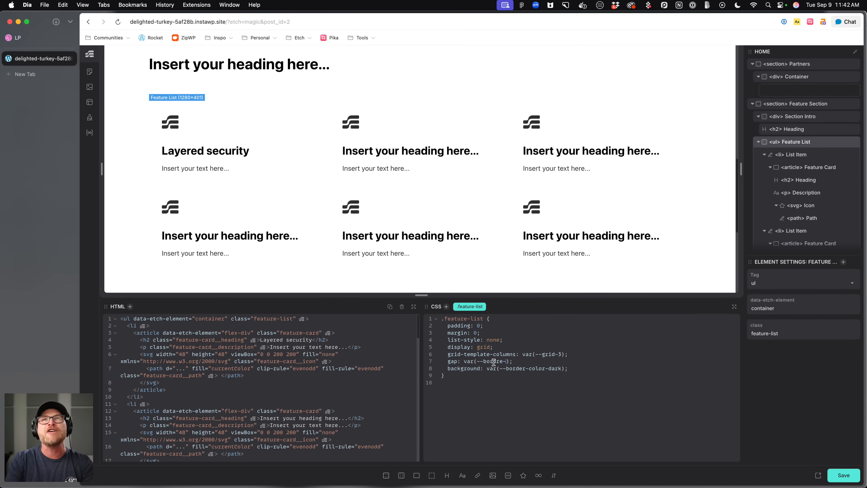
pyautogui.press('BackSpace')
pyautogui.press('BackSpace')
pyautogui.press('BackSpace')
pyautogui.write('er-width')
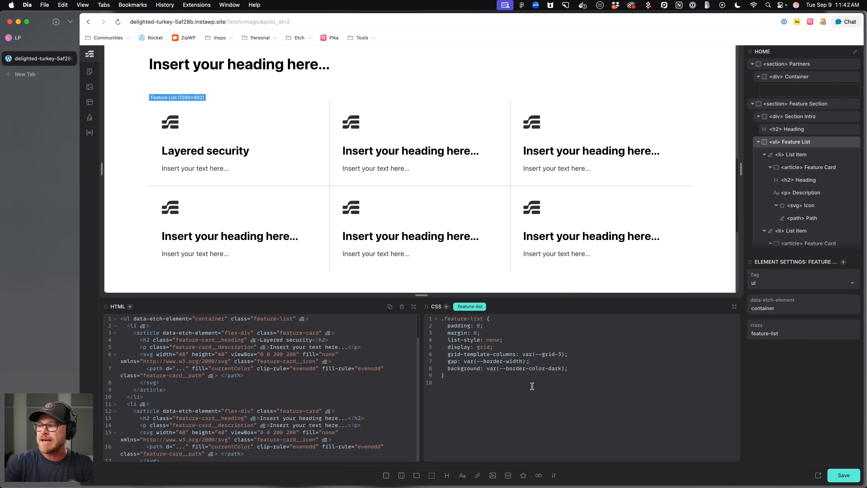
# Add border: var(--border) and border-radius: var(--radius) to .feature-list and save.
pyautogui.write('border: var(--border);   ')
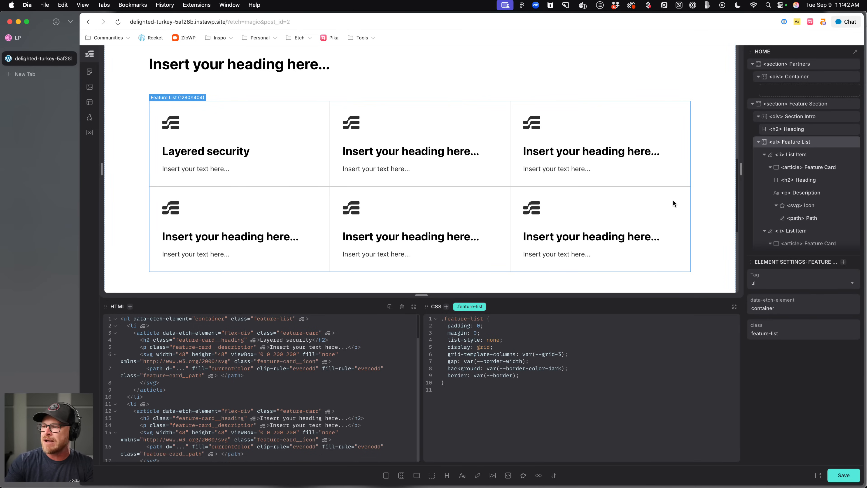
pyautogui.write('border-radi')
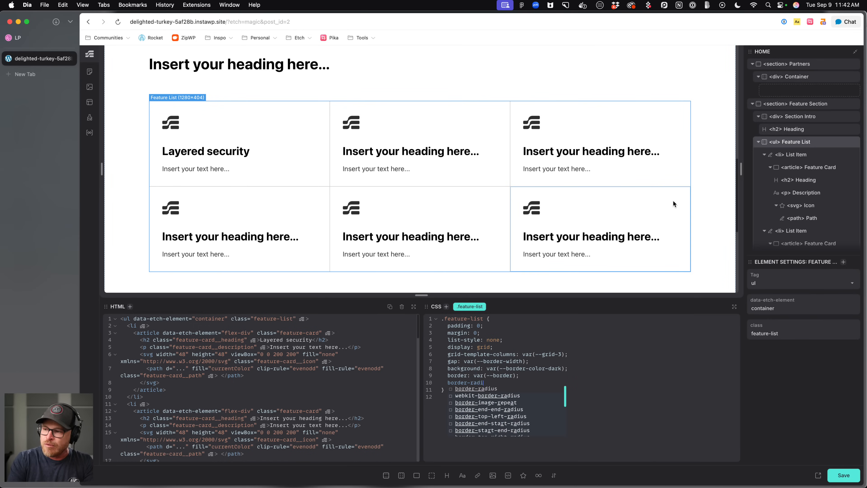
pyautogui.write('us: var(--radius);')
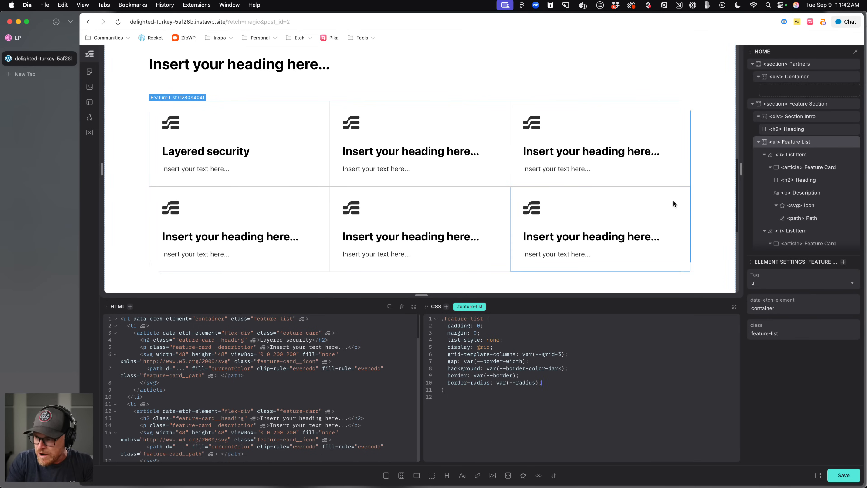
pyautogui.press('super+s')
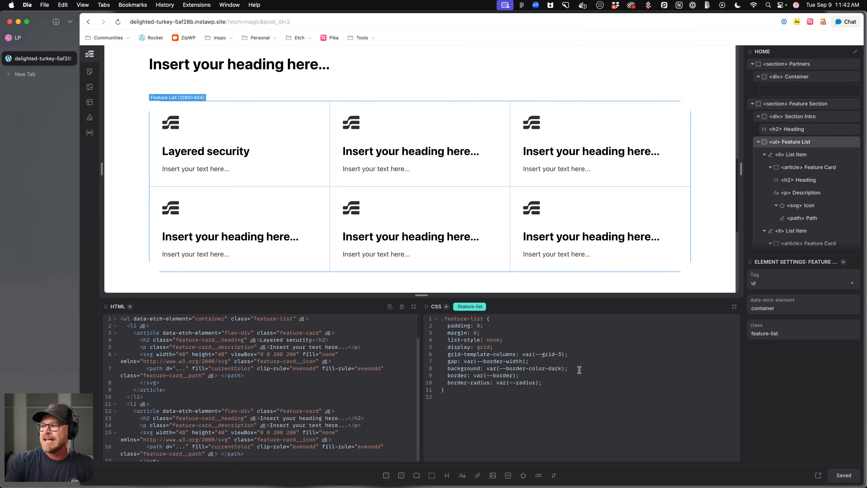
# Add overflow: clip to .feature-list and save the page.
pyautogui.press('Return')
pyautogui.write('overlf')
pyautogui.write('ow: clip;')
pyautogui.press('super+s')
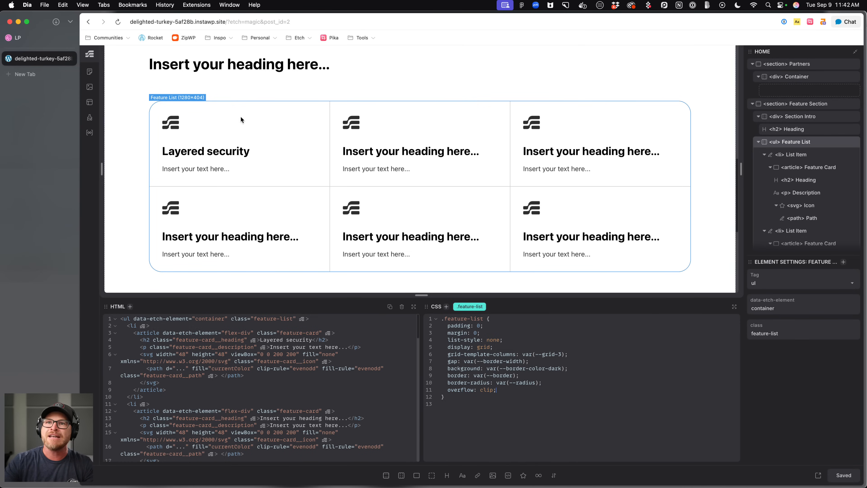
# Preview the features grid on the live page, then return to the editor.
pyautogui.click(818, 475)
pyautogui.scroll(-10, 225, 205)
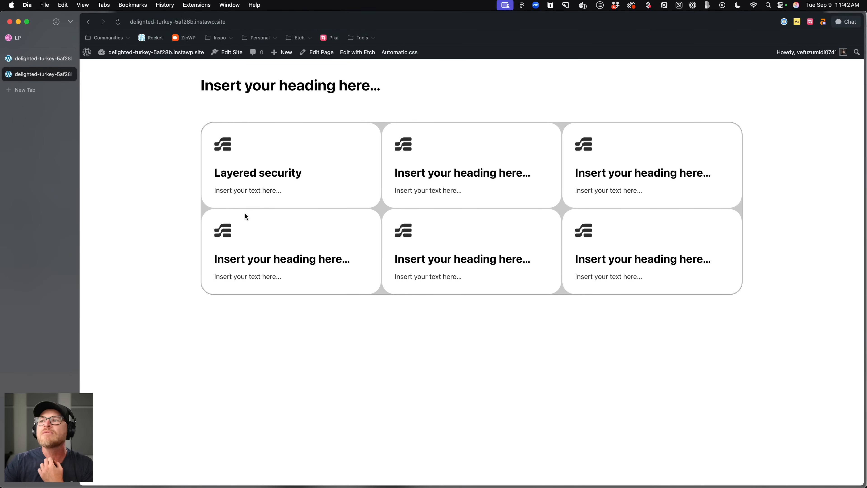
pyautogui.click(46, 60)
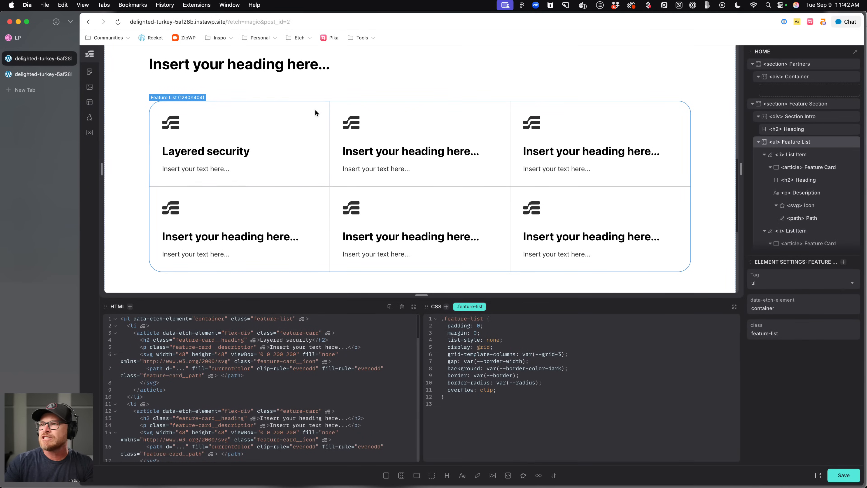
# Change the feature card's border-radius to 0 !important and save.
pyautogui.click(810, 168)
pyautogui.moveTo(501, 333); pyautogui.dragTo(447, 332)
pyautogui.press('BackSpace')
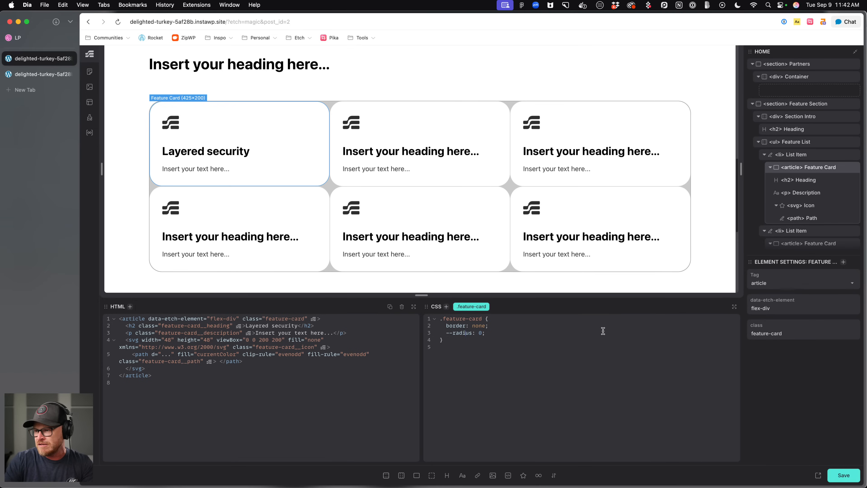
pyautogui.moveTo(498, 332); pyautogui.dragTo(447, 332)
pyautogui.write('border-a')
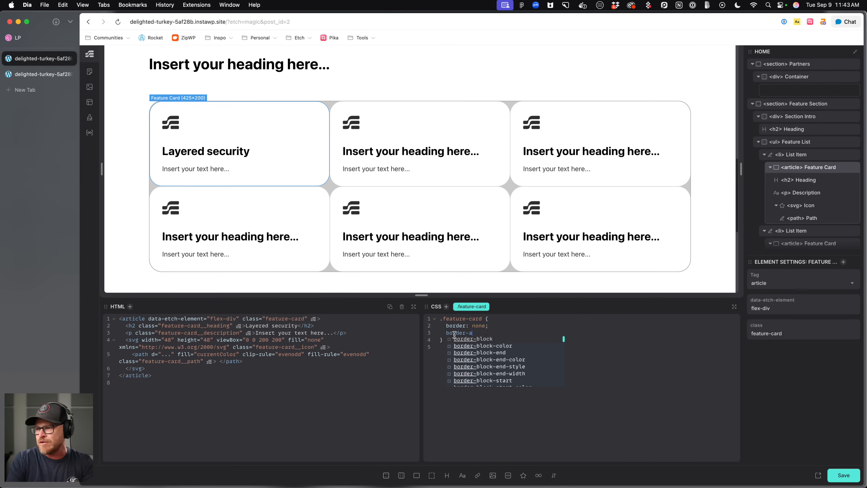
pyautogui.press('BackSpace')
pyautogui.write('radius; 0;')
pyautogui.write(': 0')
pyautogui.write('!important;')
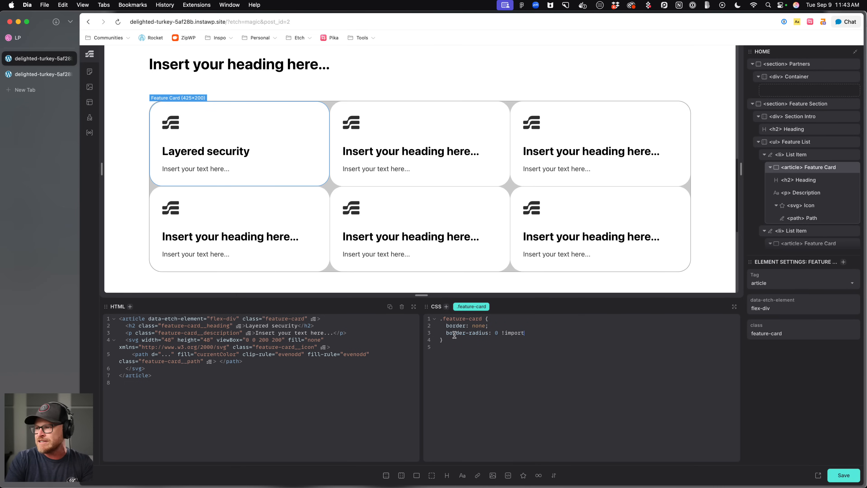
pyautogui.hotkey('ctrl', 's')
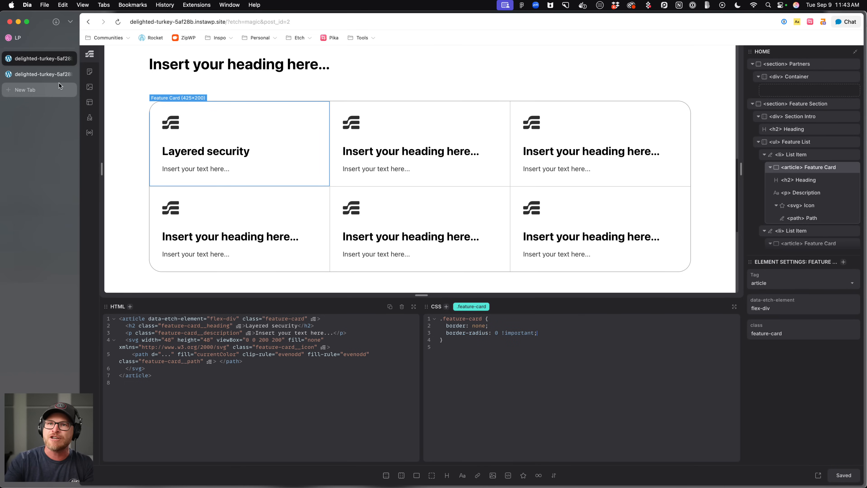
# Open the Automatic.css Borders & Dividers settings and set the Border Width to 1.5px.
pyautogui.click(43, 75)
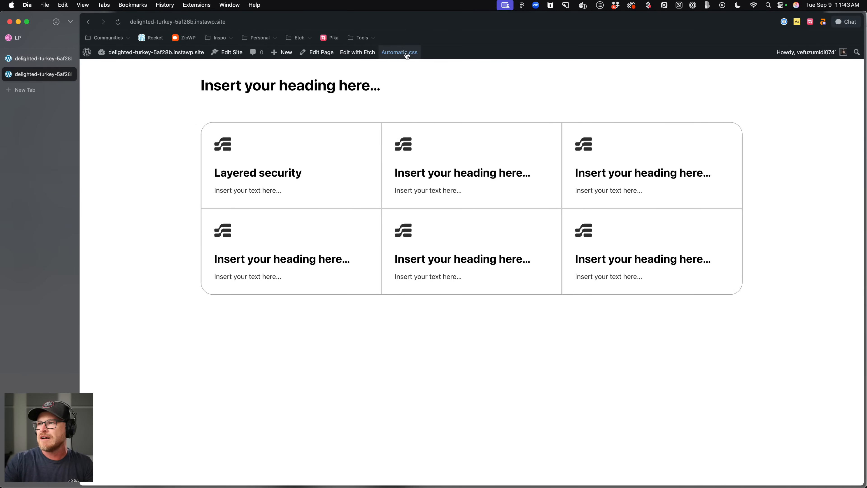
pyautogui.click(400, 52)
pyautogui.scroll(-1, 146, 290)
pyautogui.click(146, 289)
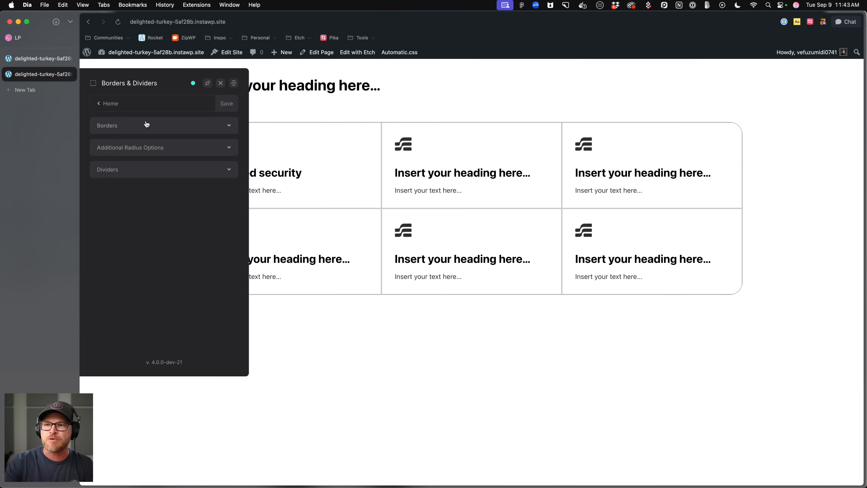
pyautogui.click(144, 124)
pyautogui.moveTo(165, 85); pyautogui.dragTo(255, 133)
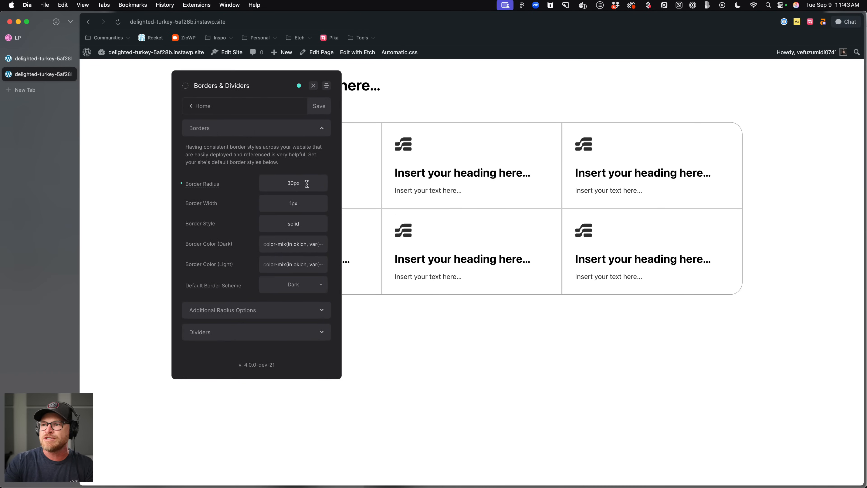
pyautogui.click(260, 202)
pyautogui.write('1.5px')
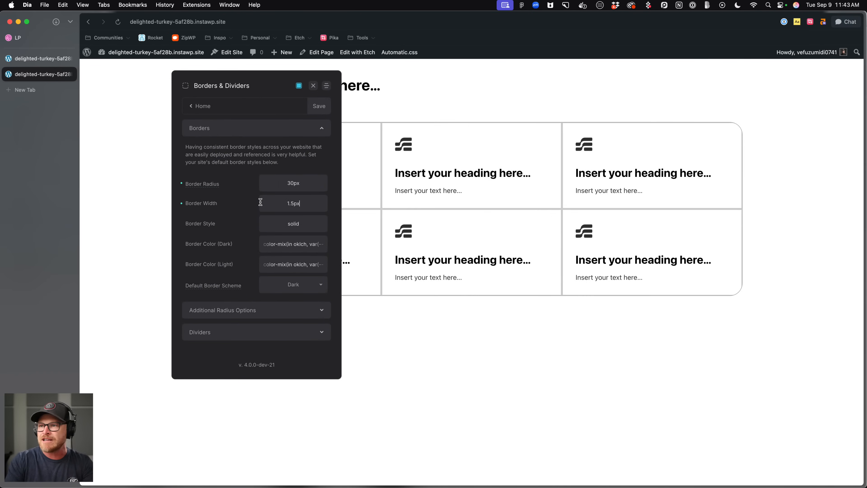
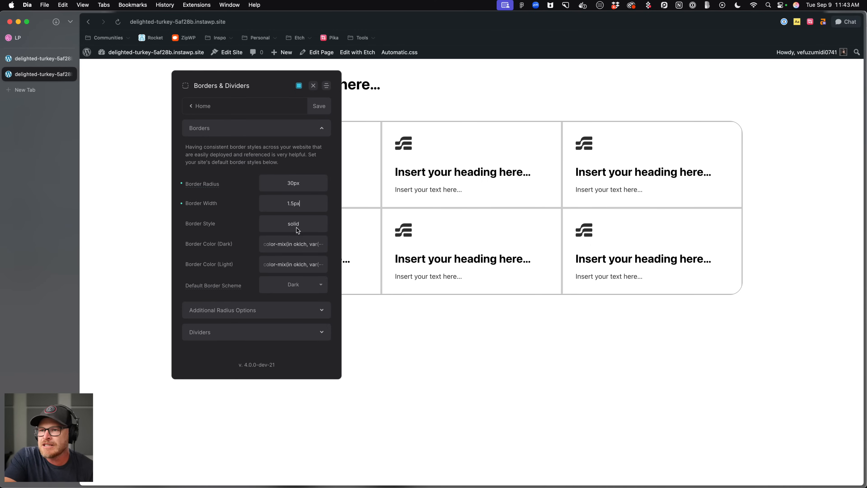
pyautogui.hscroll(5, 292, 244)
pyautogui.click(283, 246)
pyautogui.press('BackSpace')
pyautogui.write('15%, transparent')
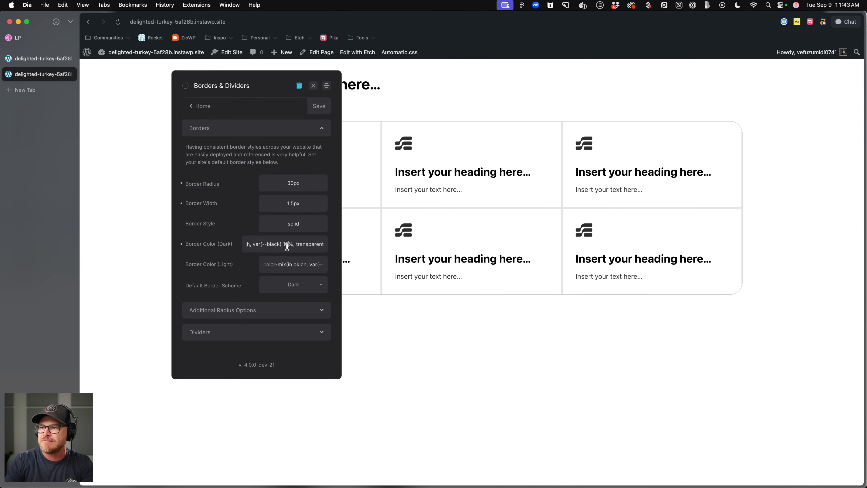
pyautogui.press('BackSpace')
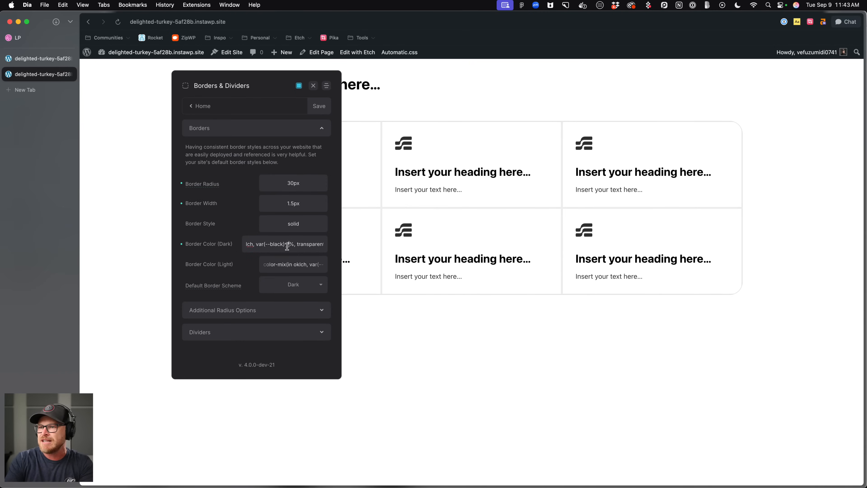
# Sample the divider colour of the reference design's feature grid with the colour contrast checker and copy its hex value.
pyautogui.click(18, 38)
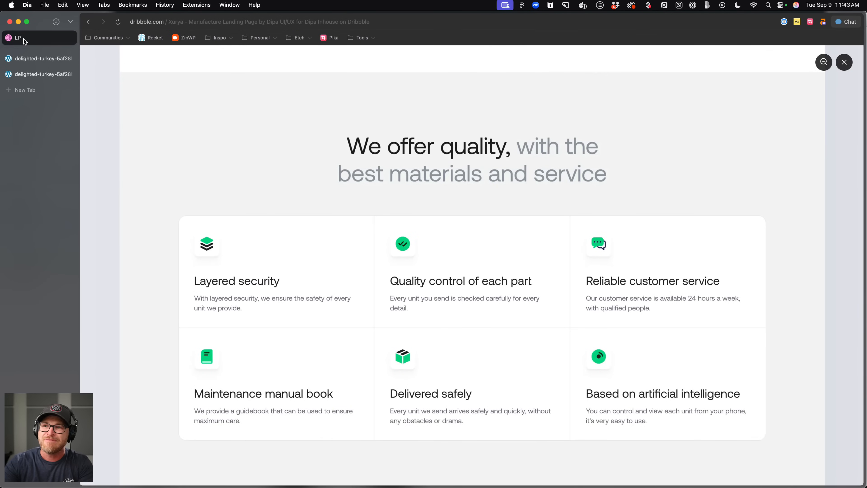
pyautogui.scroll(-2, 448, 236)
pyautogui.scroll(-2, 448, 235)
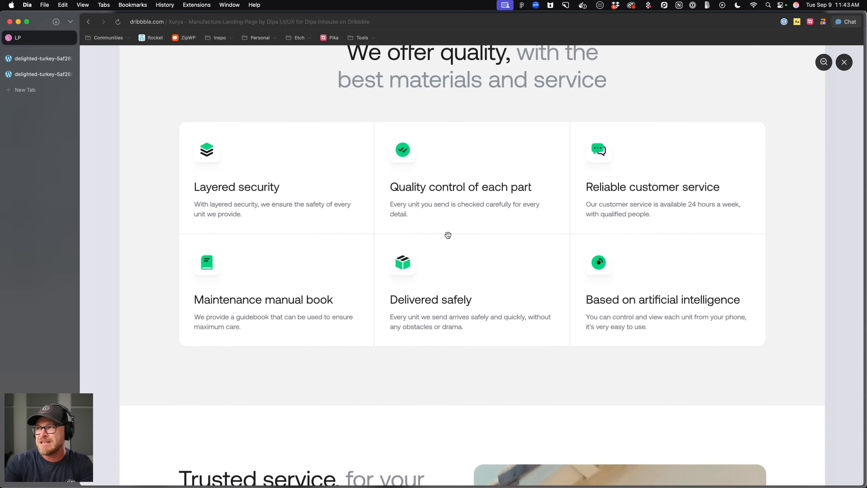
pyautogui.click(797, 22)
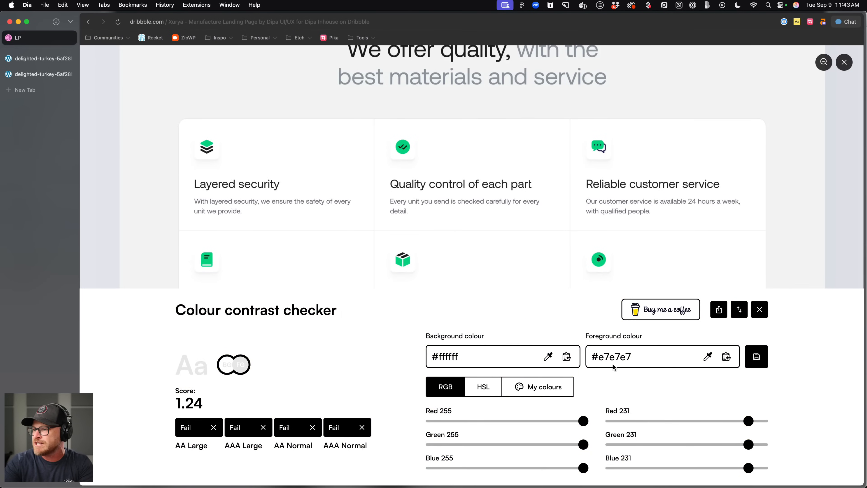
pyautogui.click(708, 357)
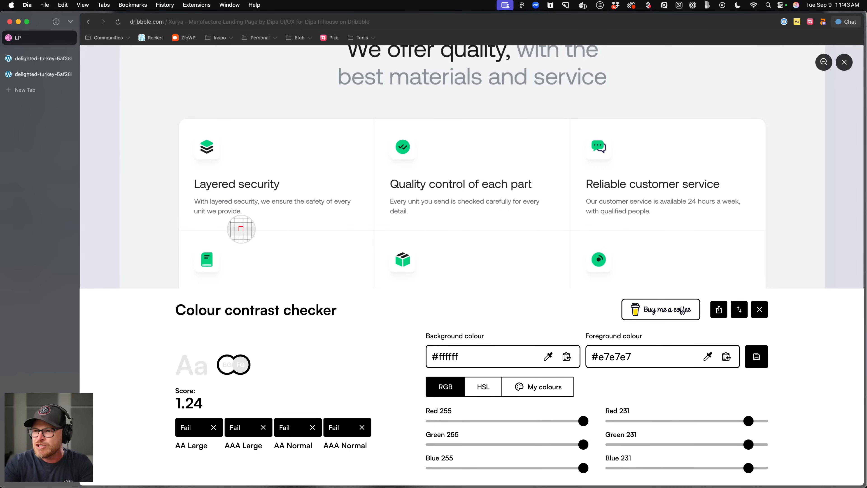
pyautogui.click(241, 228)
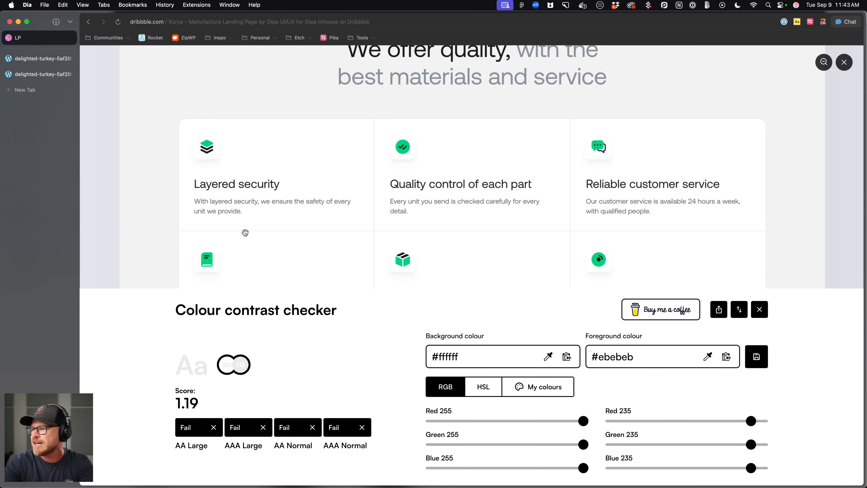
pyautogui.click(628, 356)
pyautogui.press('super+c')
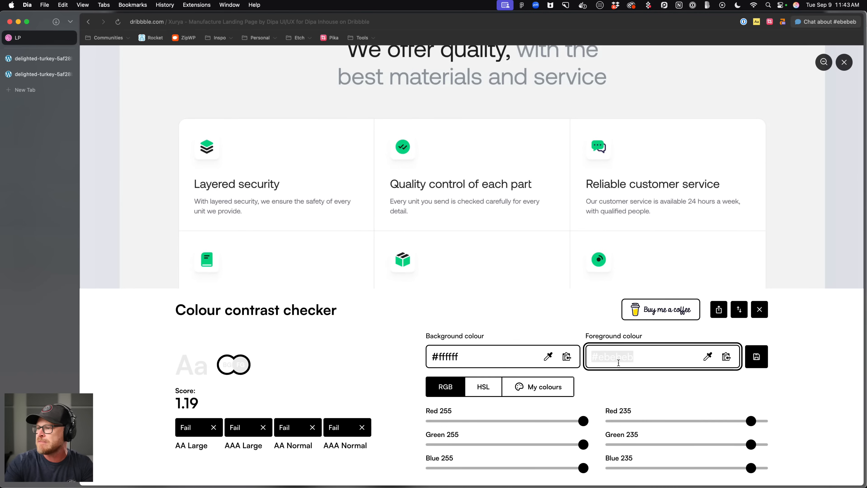
pyautogui.scroll(5, 361, 116)
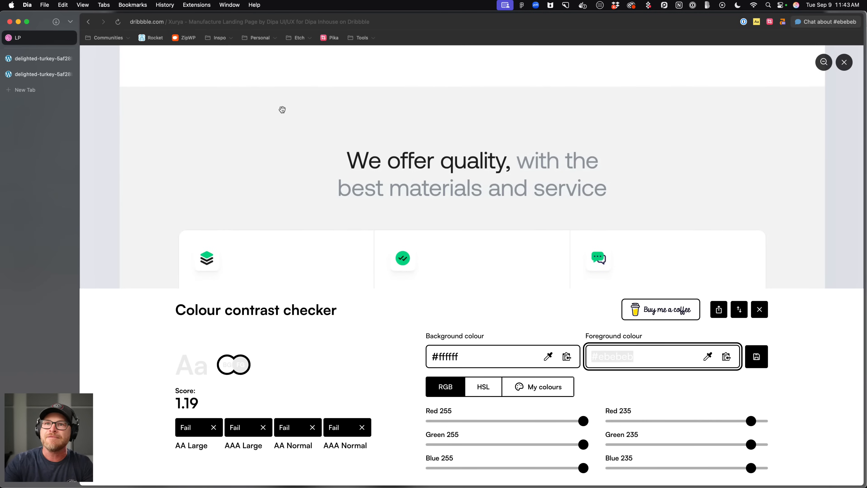
# Paste #ebebeb as the Automatic.css Border Color (Dark), save the settings, and view the page.
pyautogui.click(35, 63)
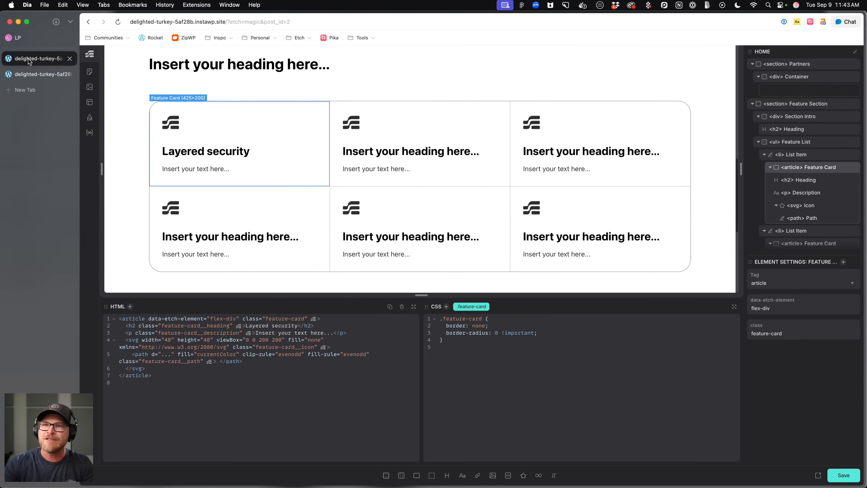
pyautogui.hotkey('ctrl', 'Tab')
pyautogui.tripleClick(298, 246)
pyautogui.press('super+v')
pyautogui.press('super+s')
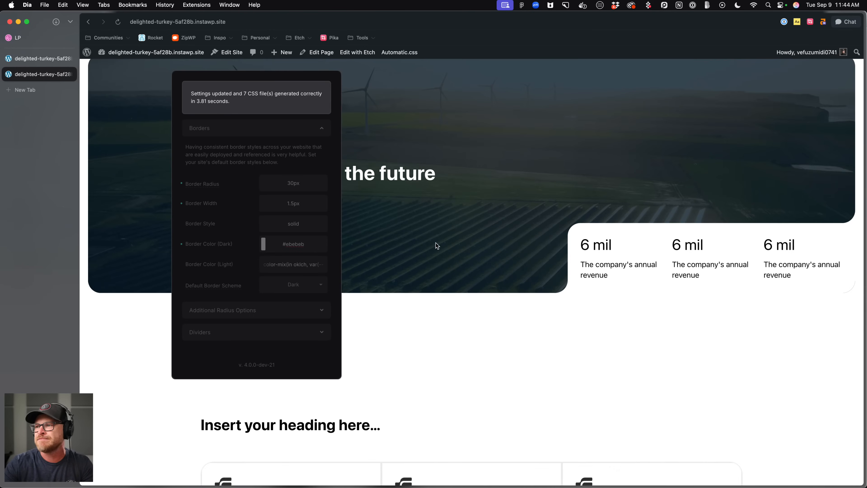
pyautogui.scroll(-10, 415, 237)
pyautogui.click(314, 86)
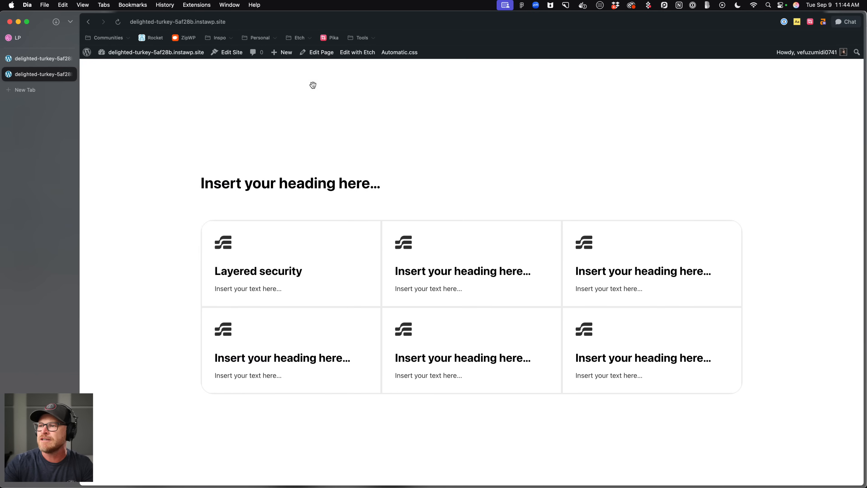
# Make the feature card's border: none declaration !important in the editor and save.
pyautogui.click(43, 59)
pyautogui.click(487, 325)
pyautogui.write('!important;')
pyautogui.press('super+s')
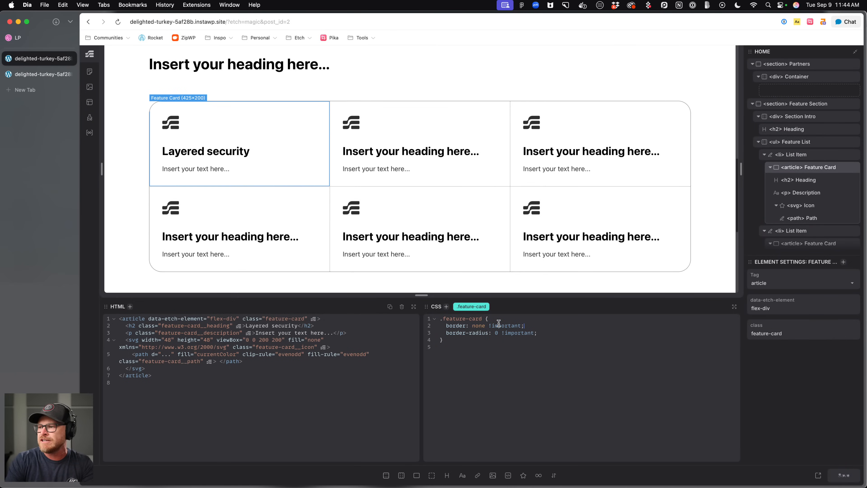
# Reload the live page to check the feature grid borders, then switch back to the editor.
pyautogui.click(50, 78)
pyautogui.press('super+r')
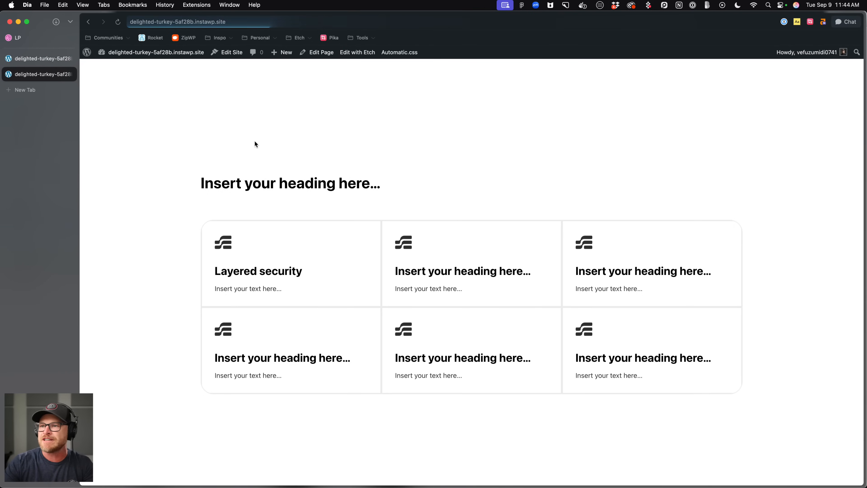
pyautogui.scroll(-3, 579, 277)
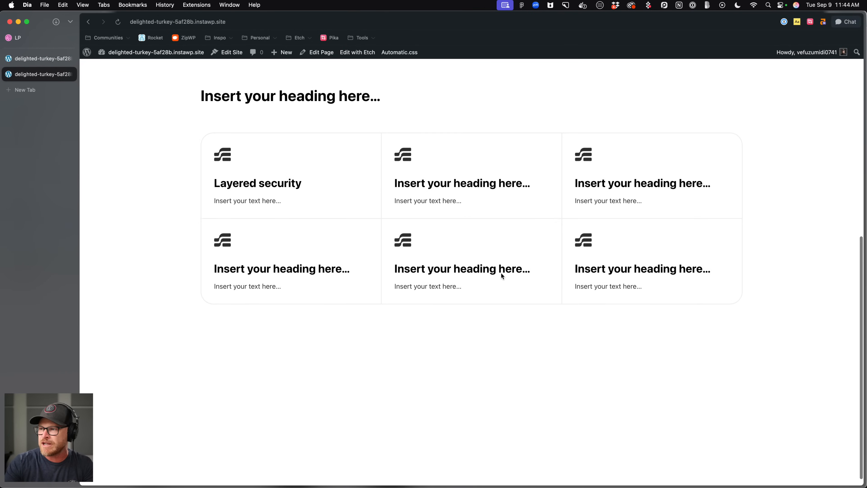
pyautogui.click(34, 59)
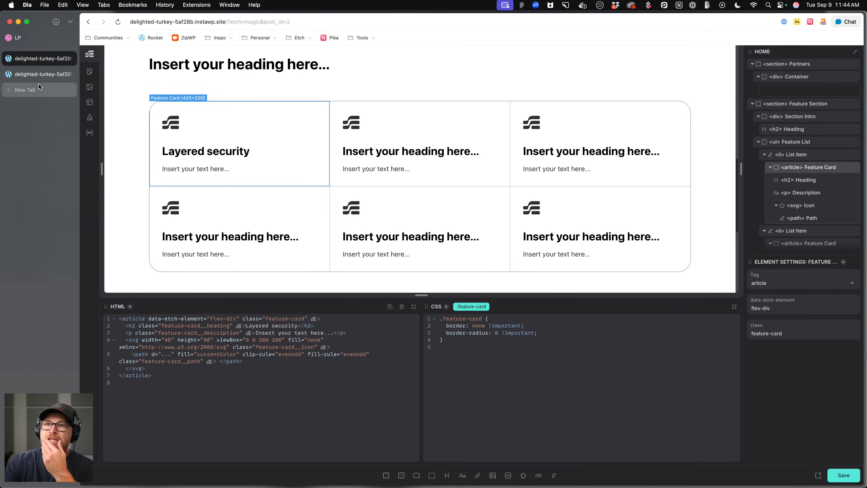
pyautogui.click(35, 40)
pyautogui.click(31, 74)
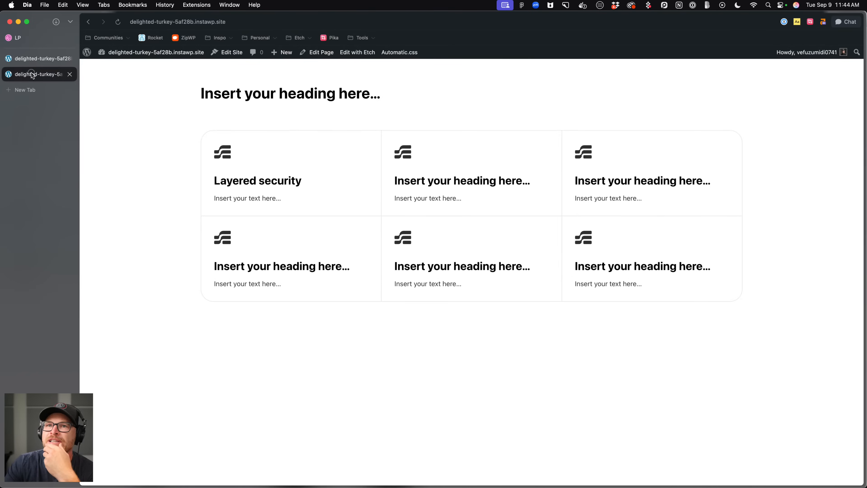
pyautogui.click(28, 64)
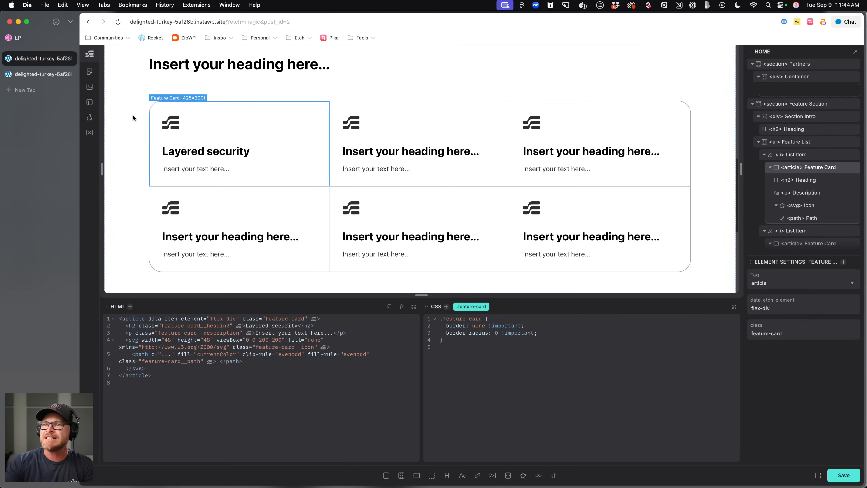
# Select the Feature Section and add the class bg--ultra-light to it.
pyautogui.click(132, 116)
pyautogui.scroll(3, 273, 137)
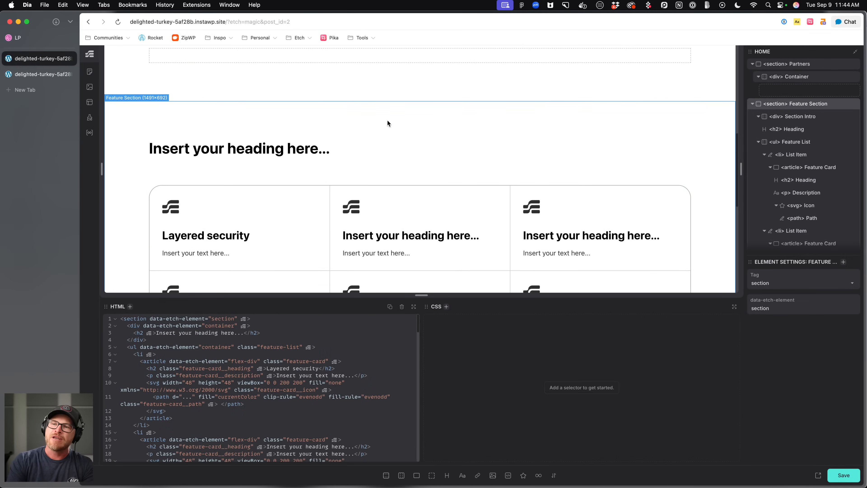
pyautogui.press('super+period')
pyautogui.write('.bg--ultra-light')
pyautogui.press('Return')
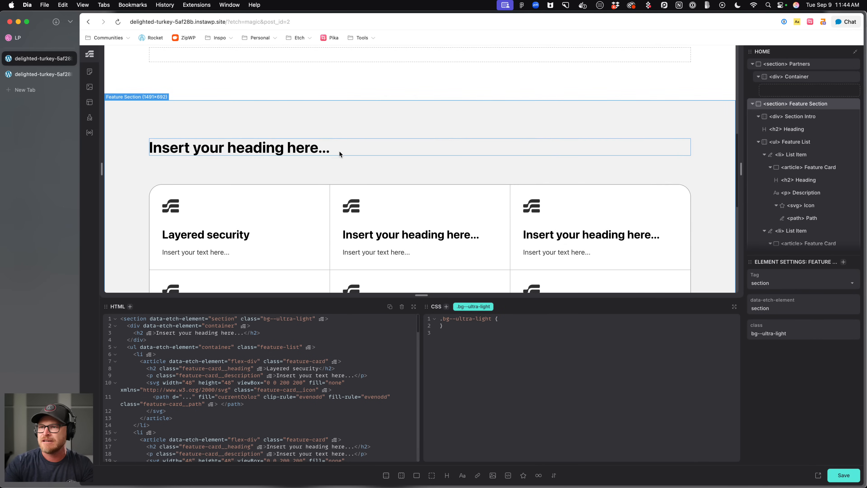
# Compare the section's ultra-light background on the live page with the editor canvas.
pyautogui.scroll(-2, 312, 145)
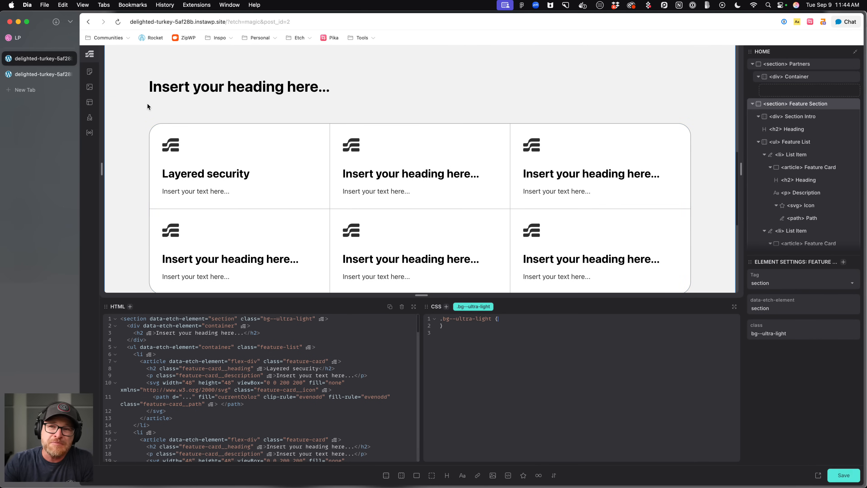
pyautogui.scroll(-4, 147, 105)
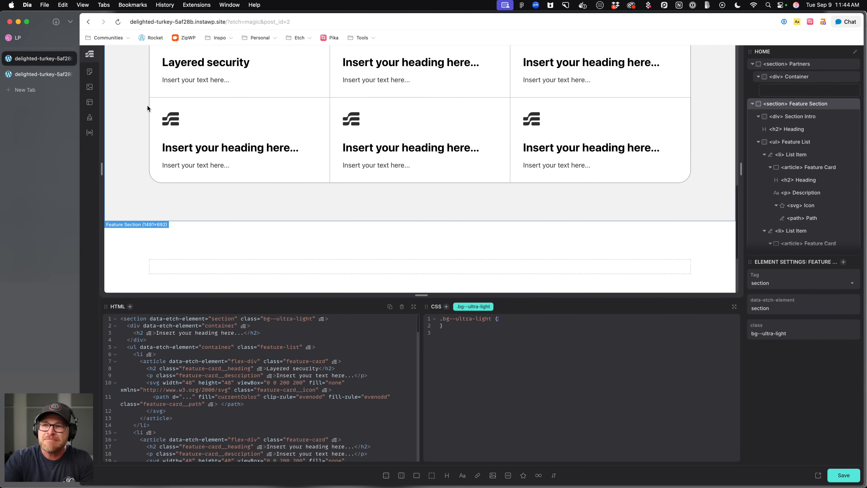
pyautogui.click(21, 75)
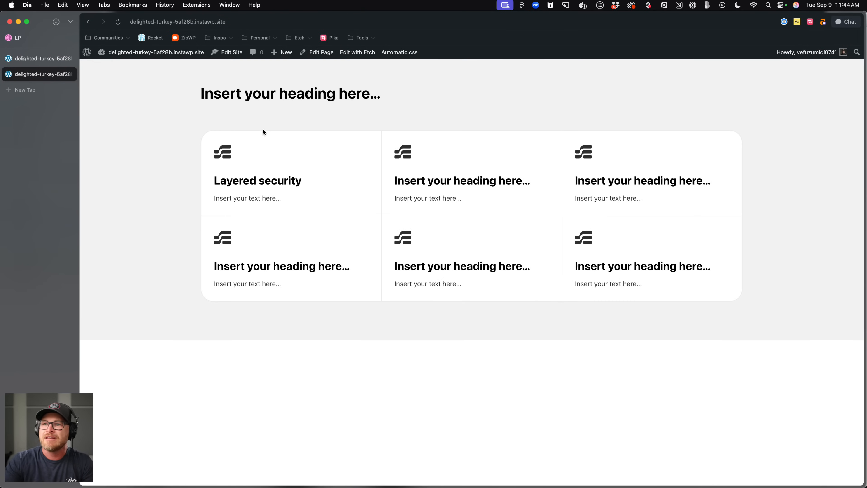
pyautogui.scroll(7, 136, 155)
pyautogui.scroll(-6, 137, 156)
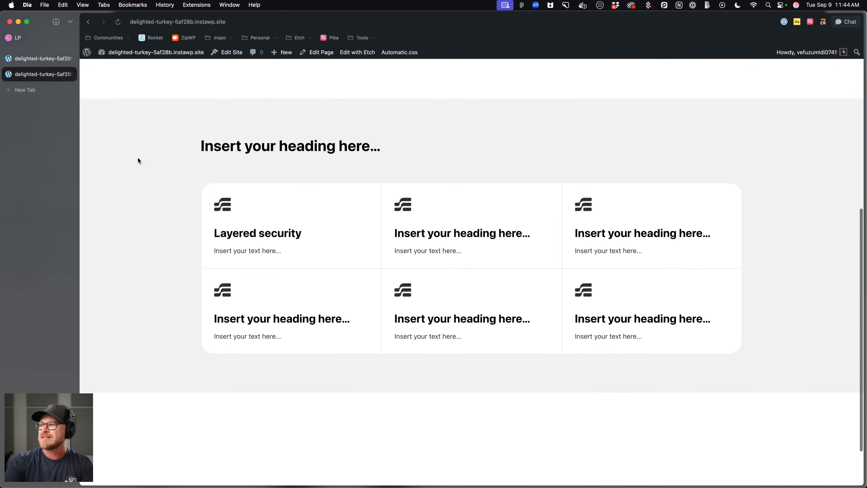
pyautogui.click(29, 59)
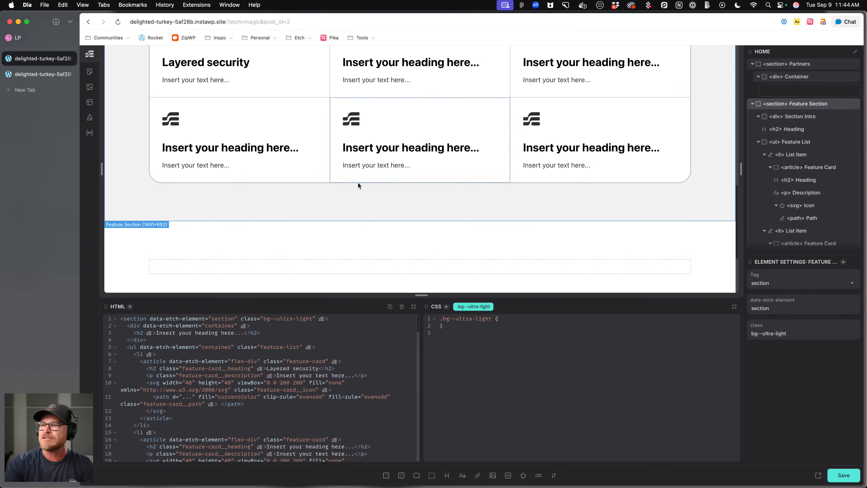
pyautogui.scroll(10, 358, 183)
pyautogui.scroll(-3, 356, 183)
# Select the features section heading and add the class section-intro.
pyautogui.click(375, 164)
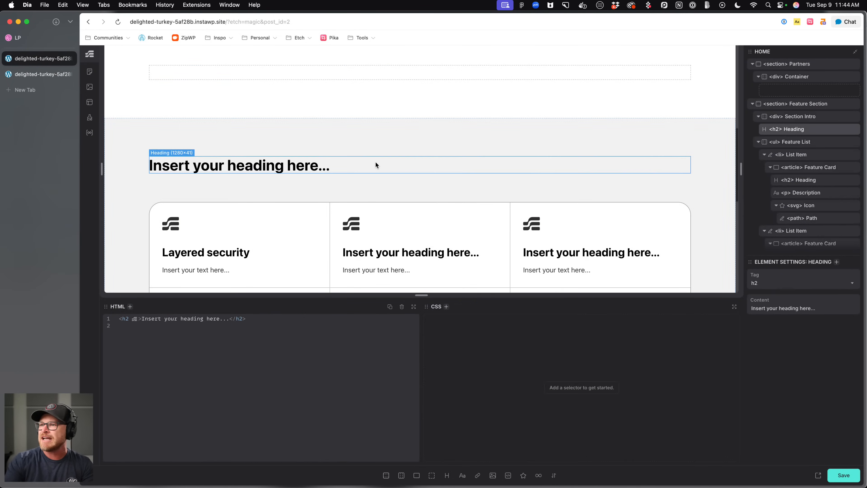
pyautogui.write('.section-intro')
pyautogui.press('Return')
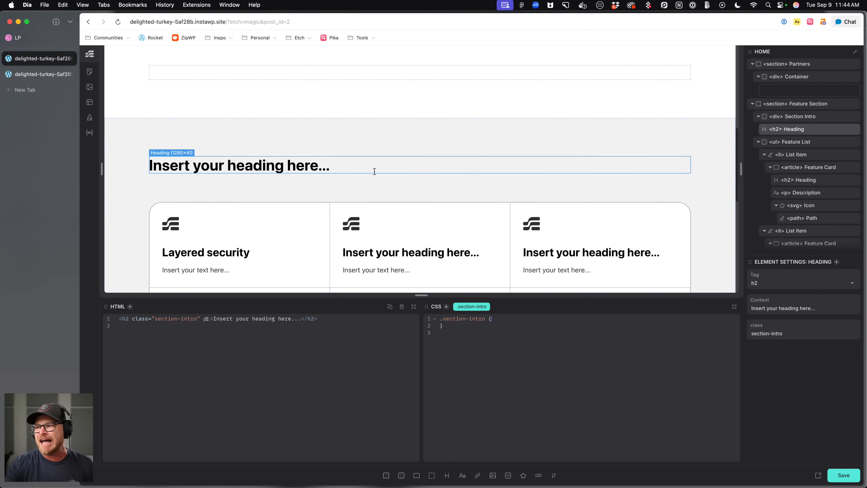
# Try centring .section-intro with align-items, text-align and justify-content declarations, then clear them.
pyautogui.write('ali')
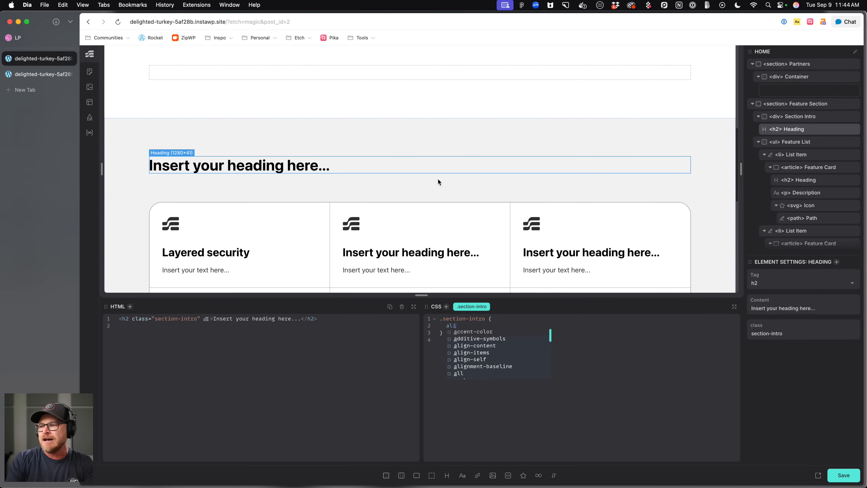
pyautogui.write('gn-teimitems: center;')
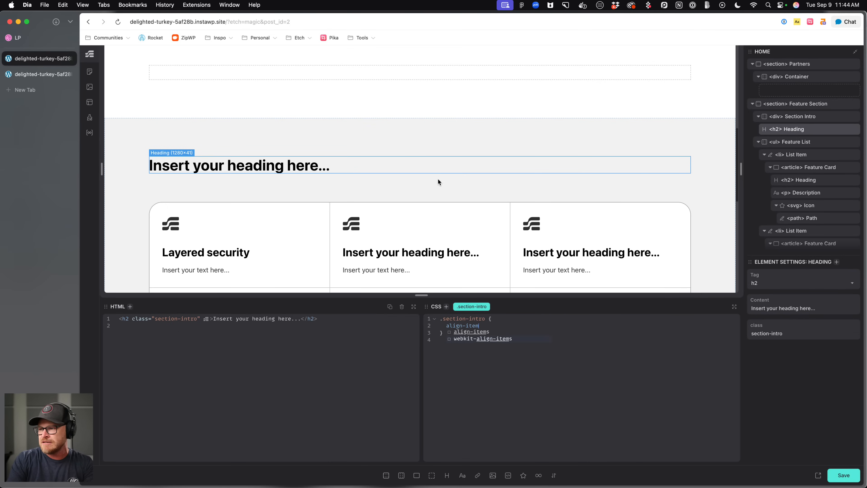
pyautogui.press('Return')
pyautogui.write('text-align: center;   ')
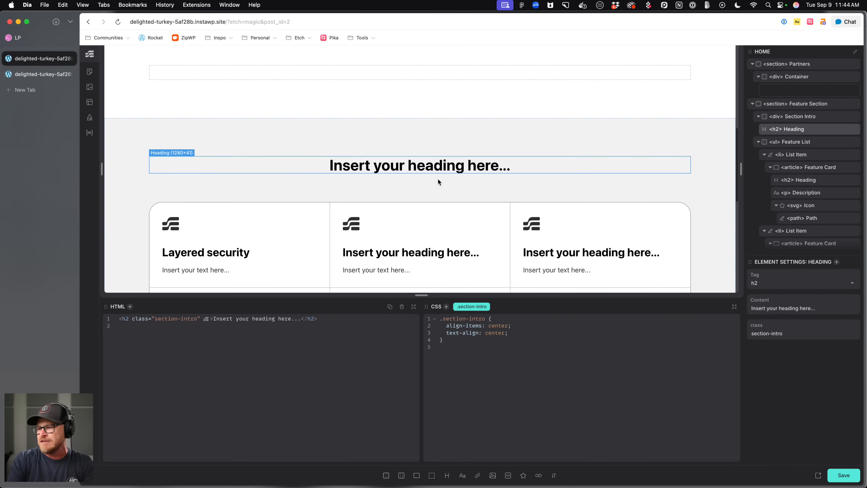
pyautogui.write('justify-')
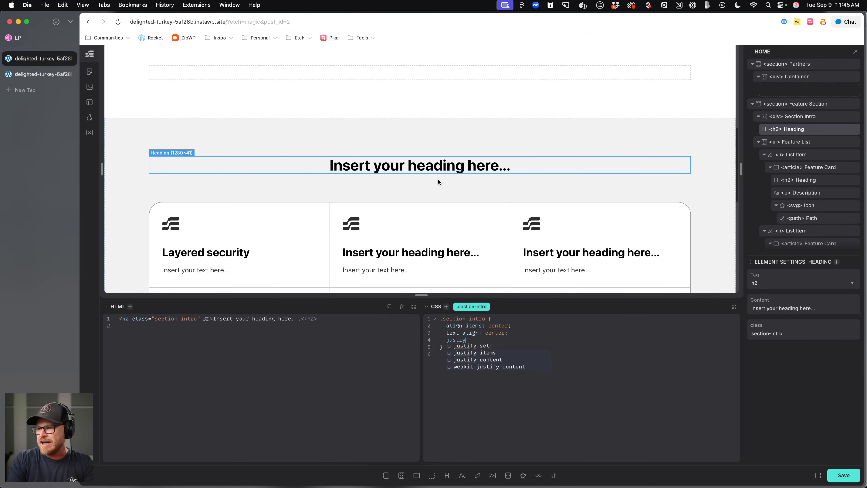
pyautogui.write('content: -')
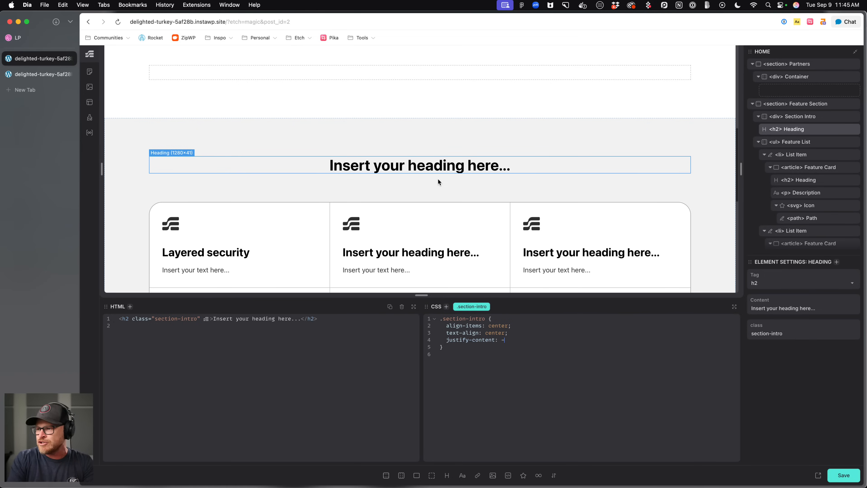
pyautogui.moveTo(533, 342); pyautogui.dragTo(447, 328)
pyautogui.press('super+c')
pyautogui.press('BackSpace')
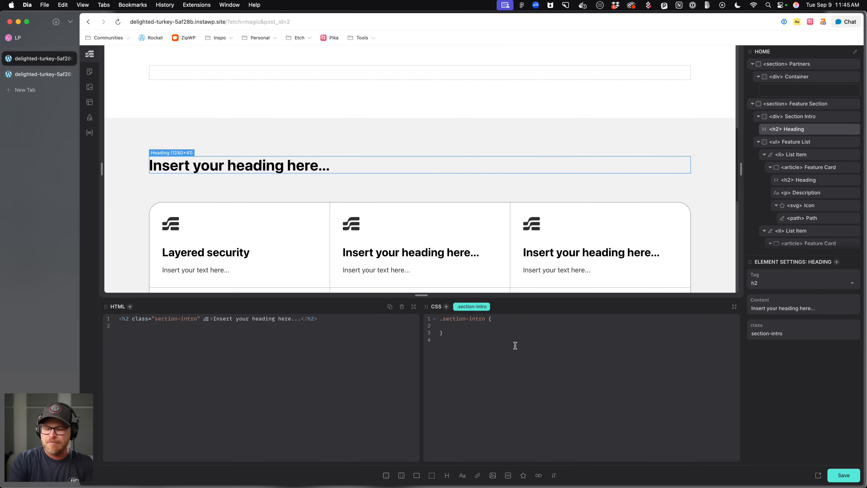
# Add a container query to the .section-intro selector.
pyautogui.click(466, 306)
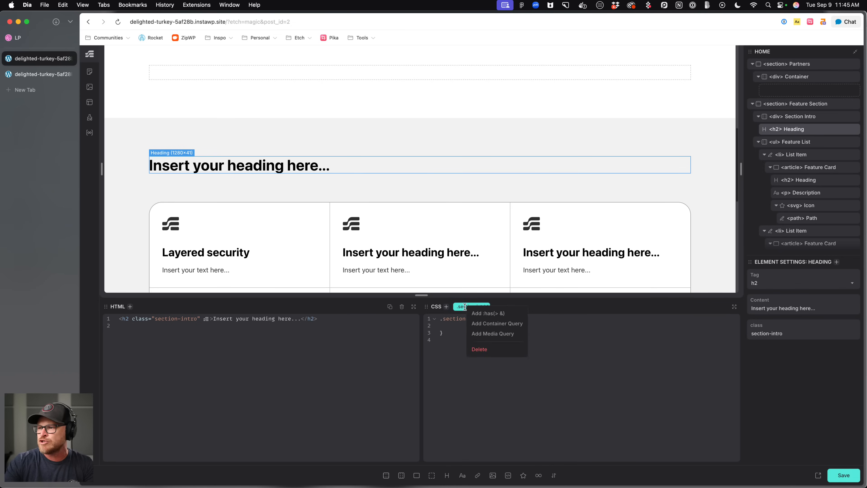
pyautogui.click(504, 326)
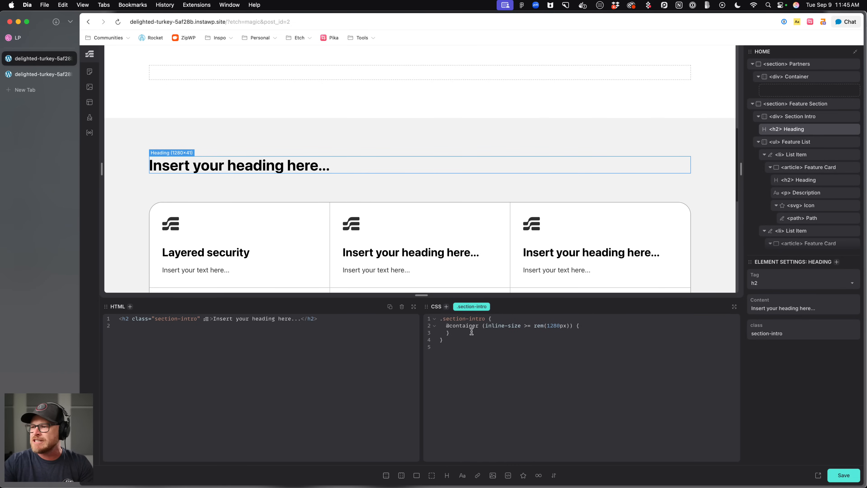
# Remove the container query and :has block from the .section-intro styles.
pyautogui.click(478, 307)
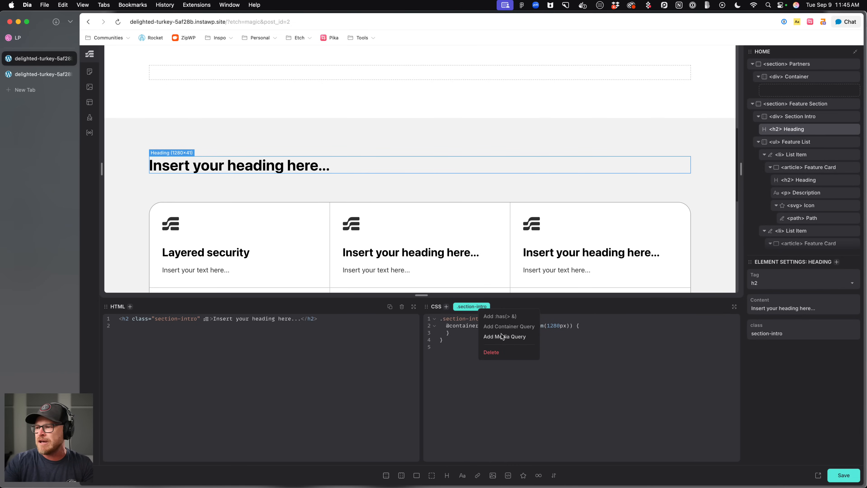
pyautogui.click(501, 316)
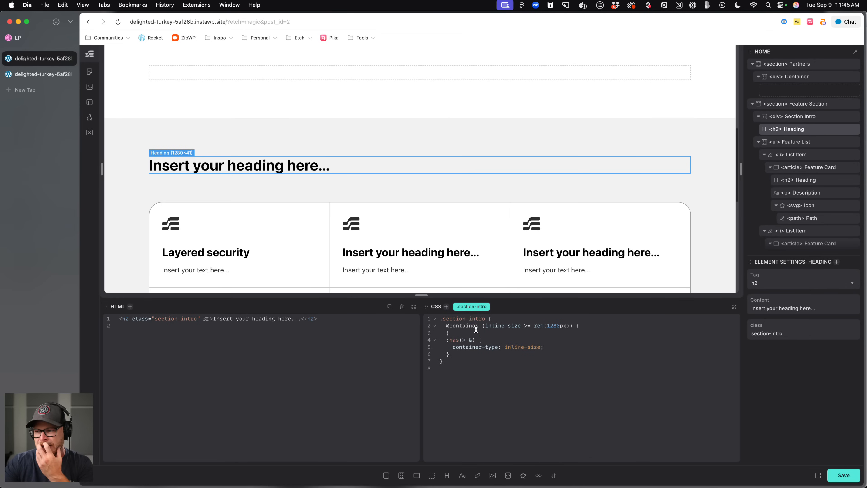
pyautogui.moveTo(453, 353); pyautogui.dragTo(447, 328)
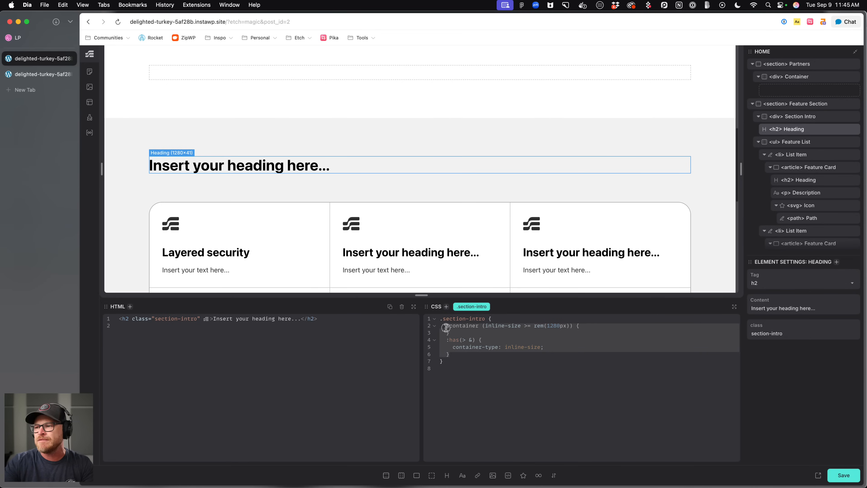
pyautogui.press('BackSpace')
# Add a media query for width >= rem(768px) to .section-intro containing centred align-items, text-align and justify-content declarations.
pyautogui.click(467, 310)
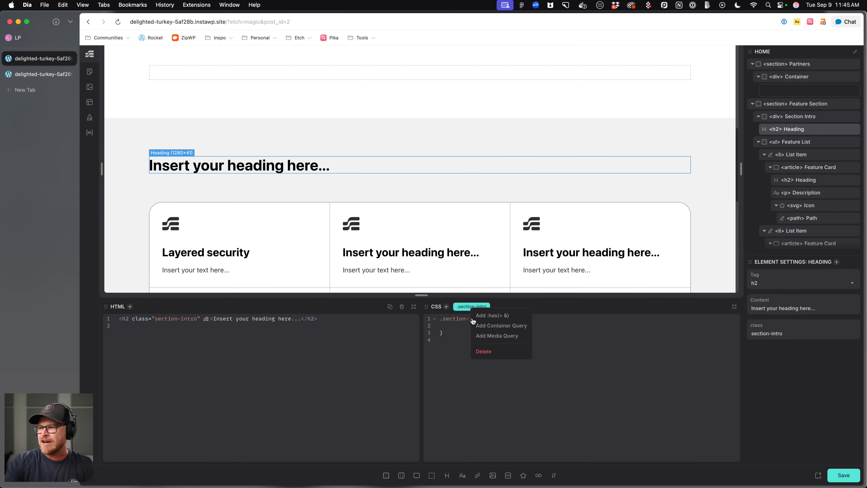
pyautogui.click(487, 326)
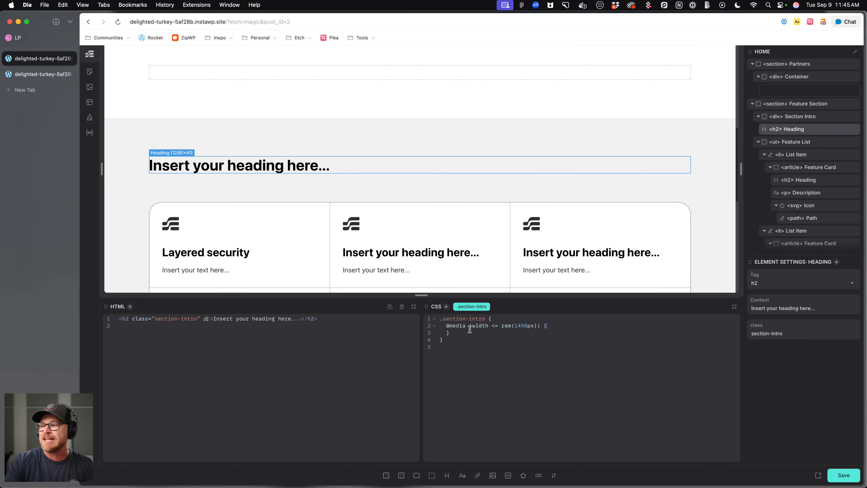
pyautogui.click(496, 327)
pyautogui.press('BackSpace')
pyautogui.write('>')
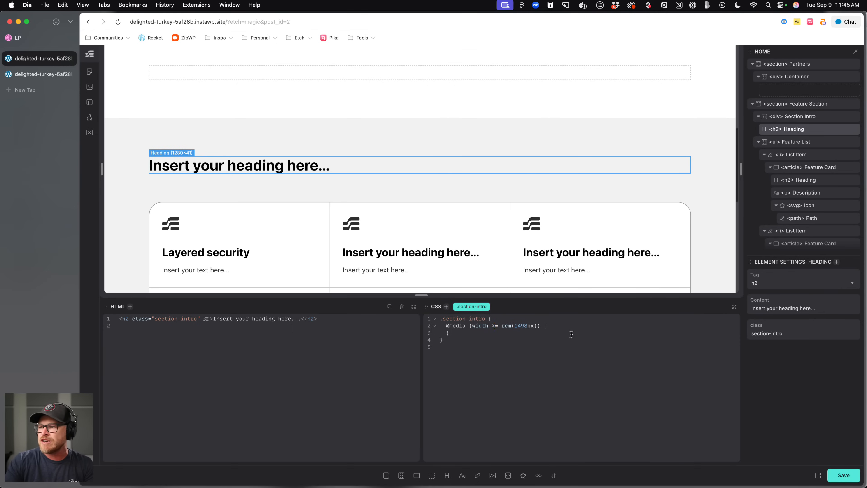
pyautogui.doubleClick(527, 327)
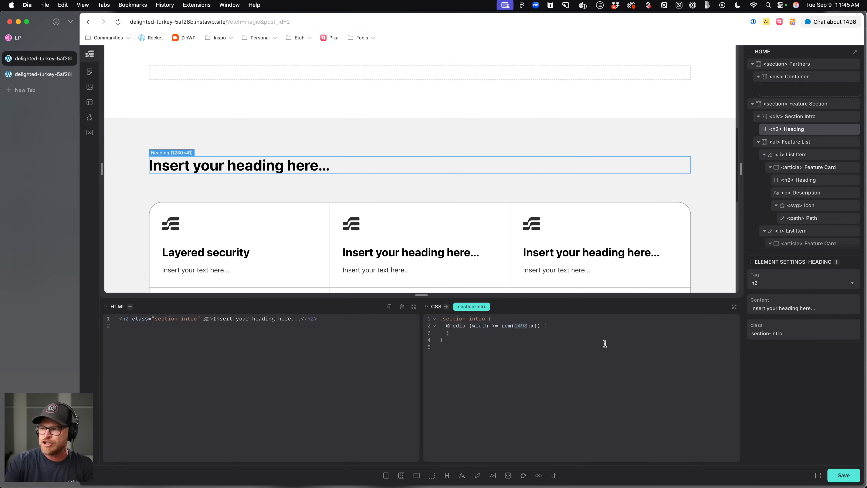
pyautogui.write('768p')
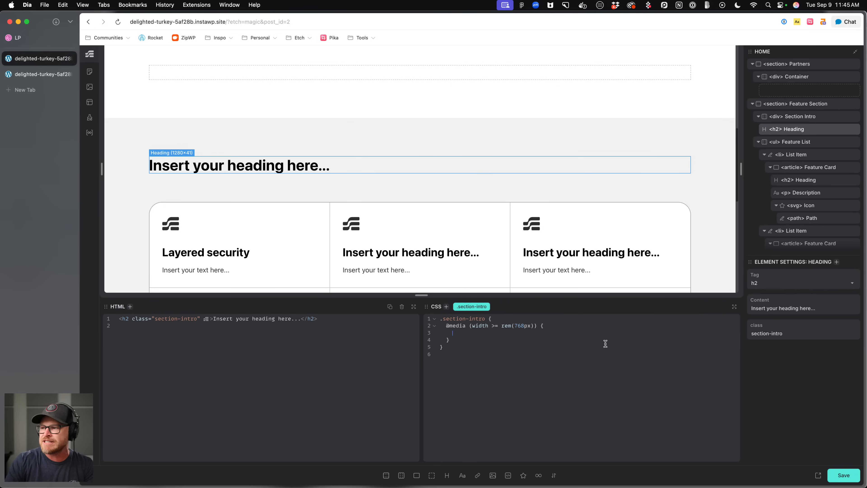
pyautogui.press('Return')
pyautogui.press('super+v')
pyautogui.moveTo(441, 341); pyautogui.dragTo(450, 349)
pyautogui.press('Tab')
pyautogui.click(528, 361)
# Check the centred heading on the canvas and review the media query code in the CSS editor.
pyautogui.moveTo(741, 169)
pyautogui.mouseDown()
pyautogui.moveTo(519, 168)
pyautogui.moveTo(705, 178)
pyautogui.moveTo(740, 170)
pyautogui.mouseUp()
pyautogui.scroll(4, 447, 169)
pyautogui.click(518, 353)
pyautogui.scroll(-5, 423, 138)
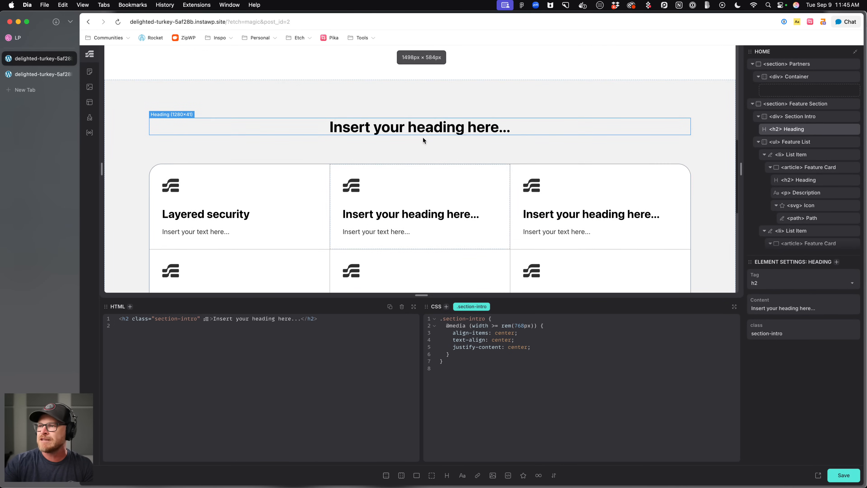
pyautogui.click(516, 143)
pyautogui.click(533, 124)
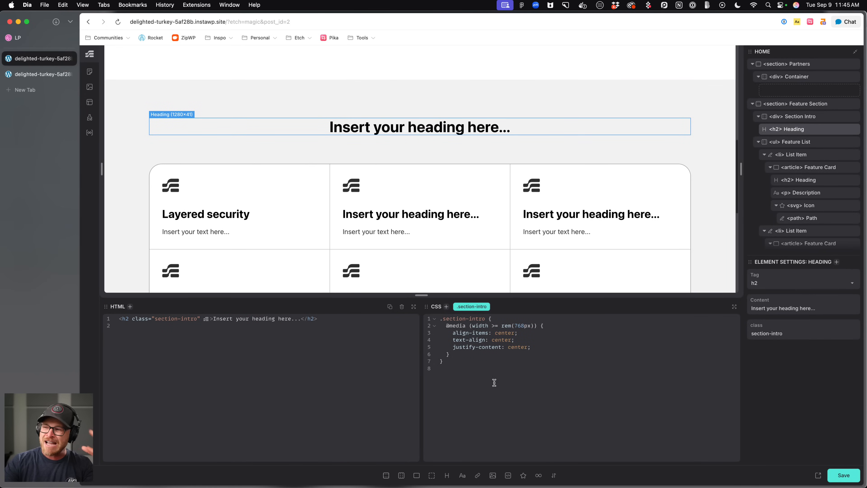
pyautogui.moveTo(481, 362); pyautogui.dragTo(445, 324)
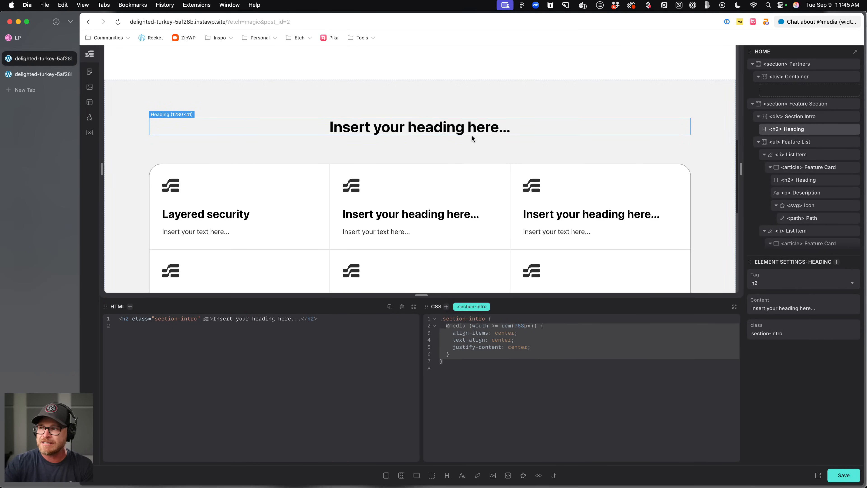
pyautogui.moveTo(544, 326); pyautogui.dragTo(440, 326)
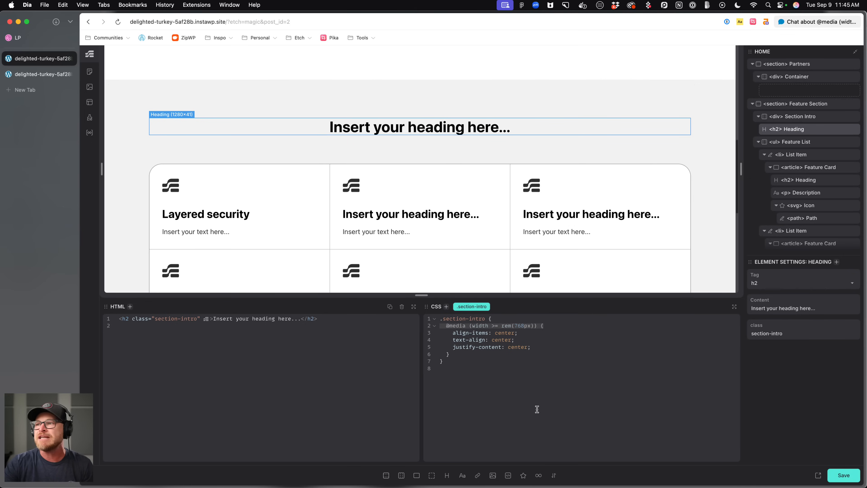
pyautogui.click(506, 356)
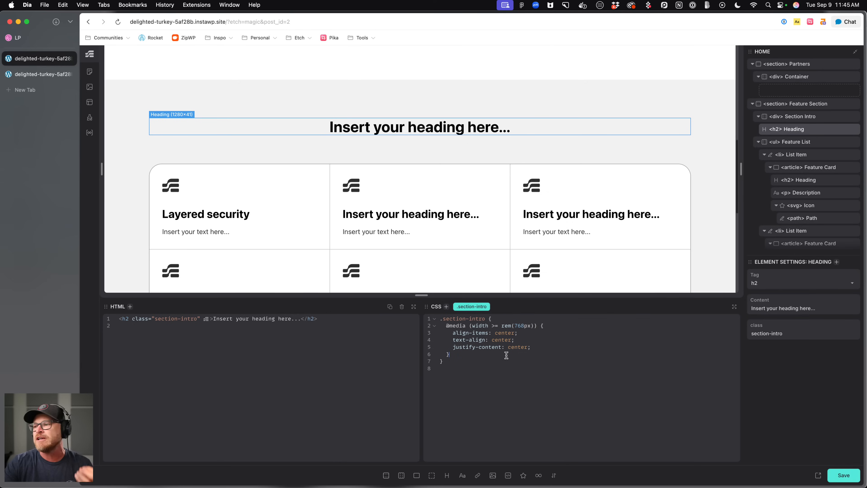
pyautogui.hotkey('shift', 'Up')
pyautogui.hotkey('shift', 'Up')
pyautogui.hotkey('shift', 'Up')
pyautogui.hotkey('shift', 'Up')
pyautogui.hotkey('shift', 'Home')
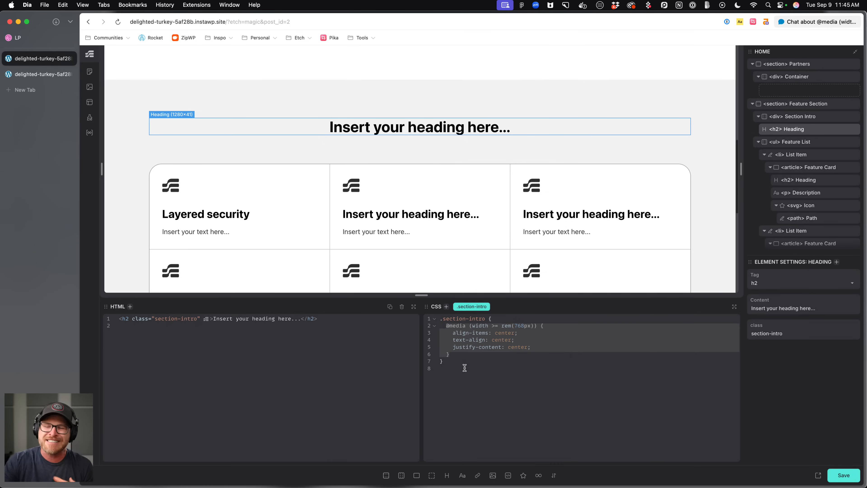
pyautogui.click(465, 368)
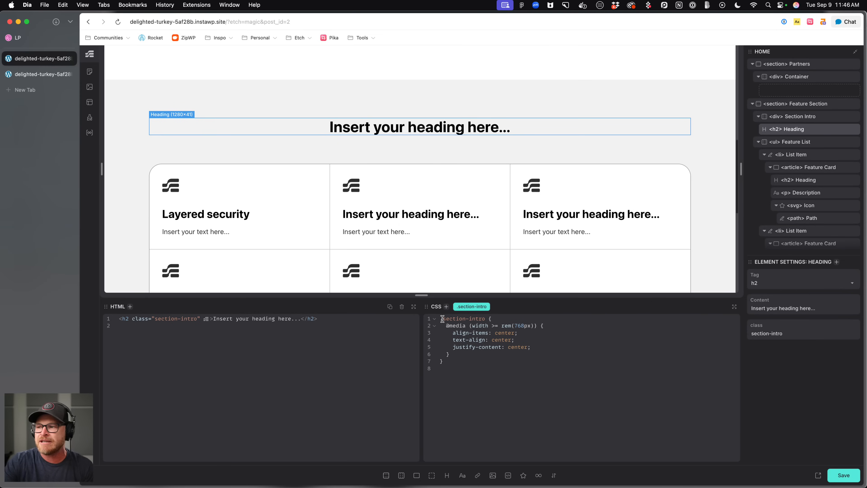
pyautogui.moveTo(447, 328); pyautogui.dragTo(450, 355)
pyautogui.click(468, 371)
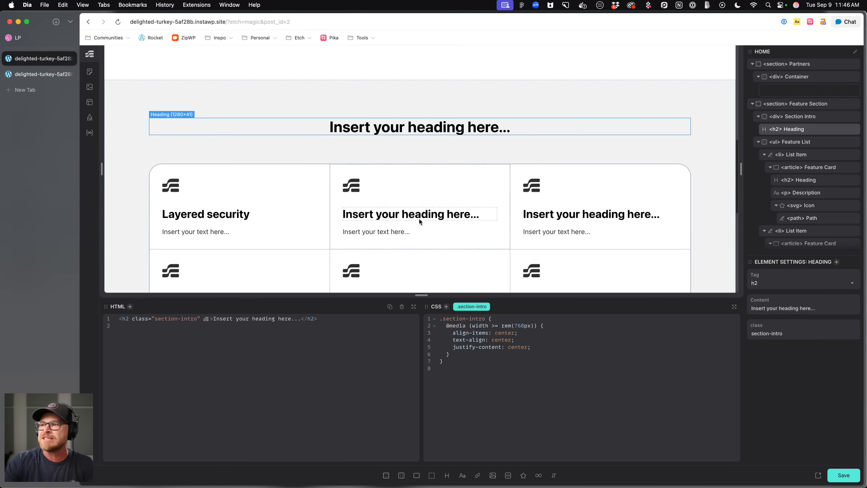
# Reload the editor and select the features section.
pyautogui.scroll(-3, 420, 218)
pyautogui.press('super+r')
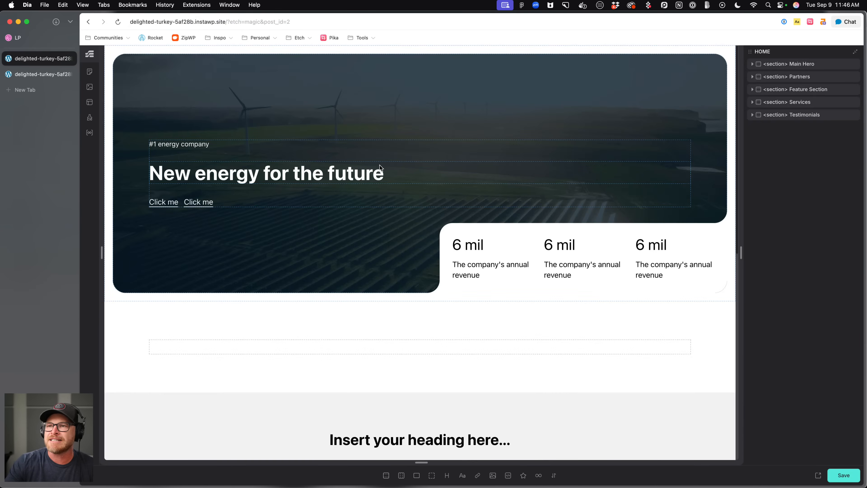
pyautogui.scroll(-10, 393, 172)
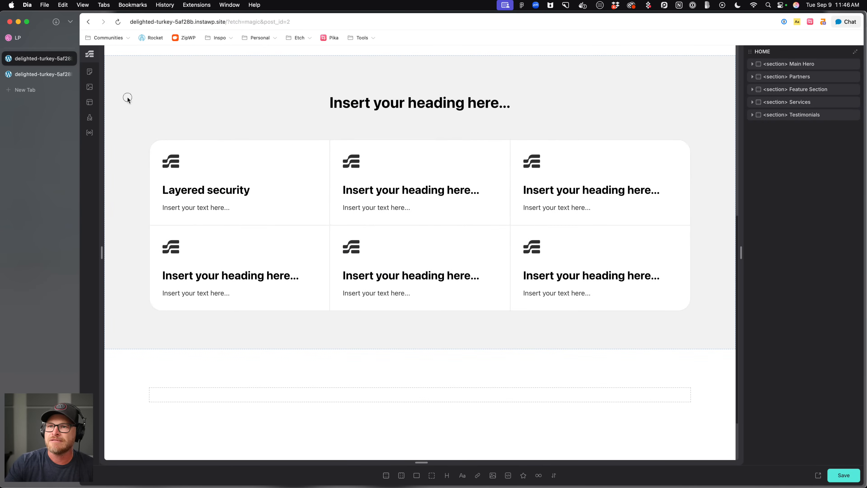
pyautogui.click(127, 97)
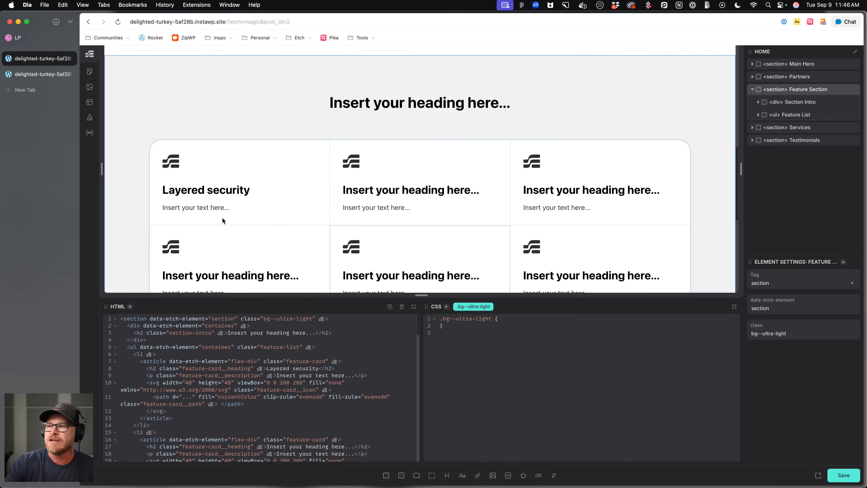
# Examine the features and services sections of the Xurya reference design on Dribbble.
pyautogui.click(22, 39)
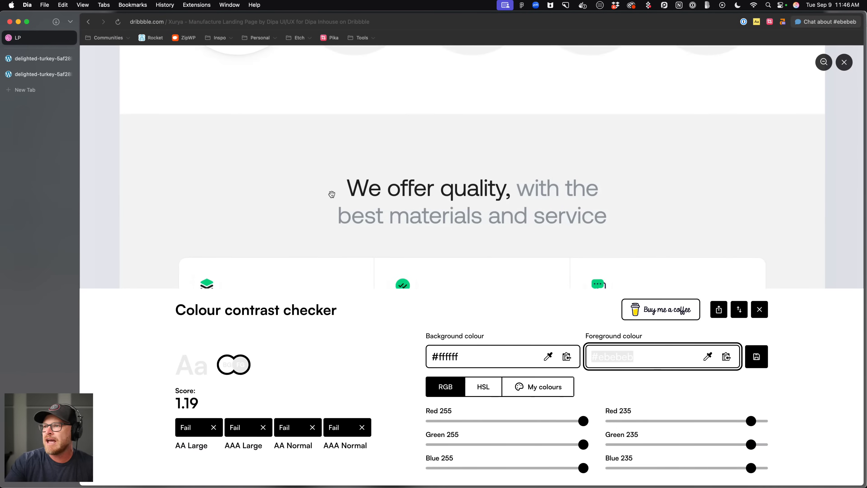
pyautogui.scroll(-4, 332, 194)
pyautogui.click(744, 23)
pyautogui.click(758, 22)
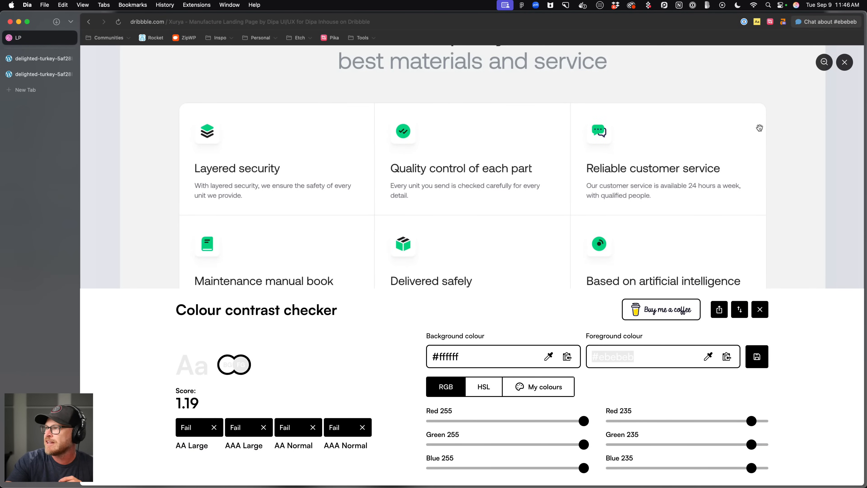
pyautogui.click(844, 62)
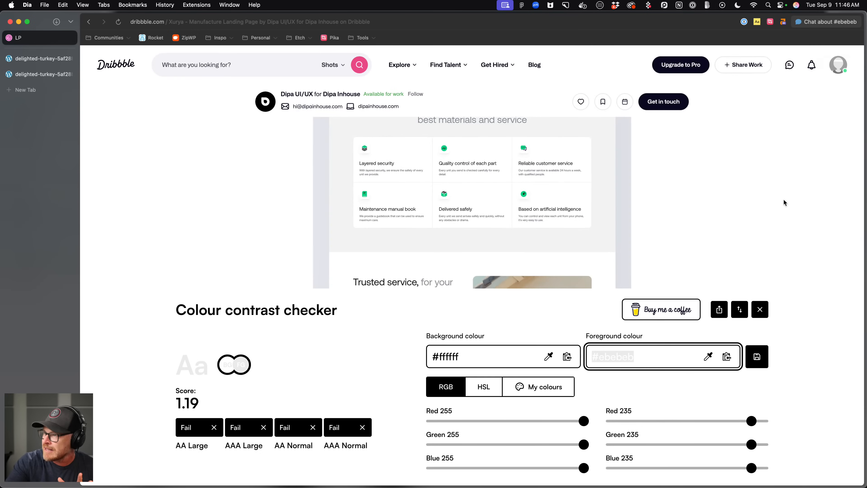
pyautogui.click(760, 312)
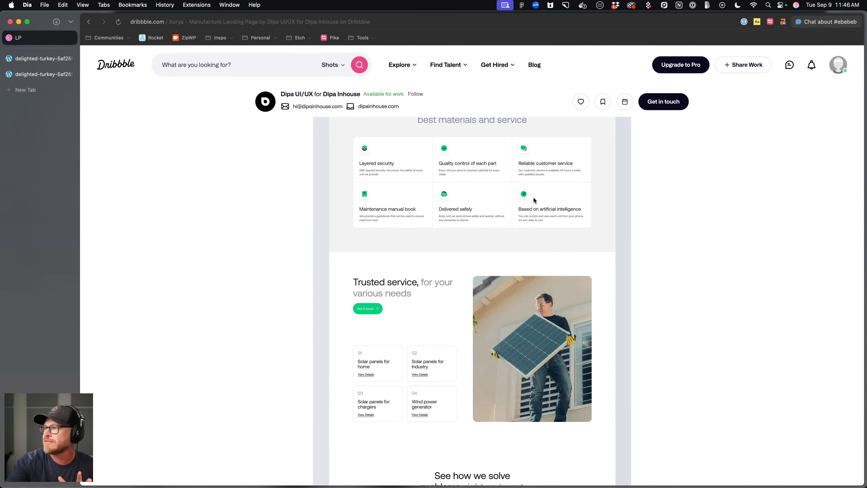
pyautogui.click(612, 143)
pyautogui.click(500, 221)
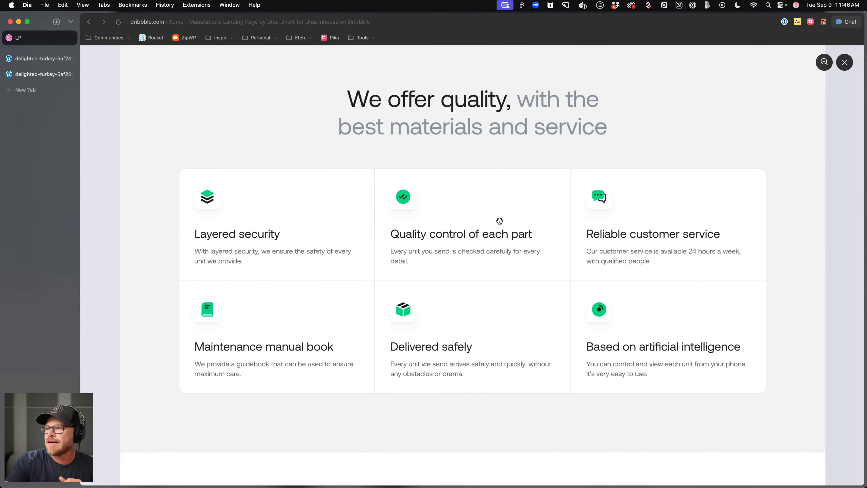
pyautogui.scroll(-4, 523, 164)
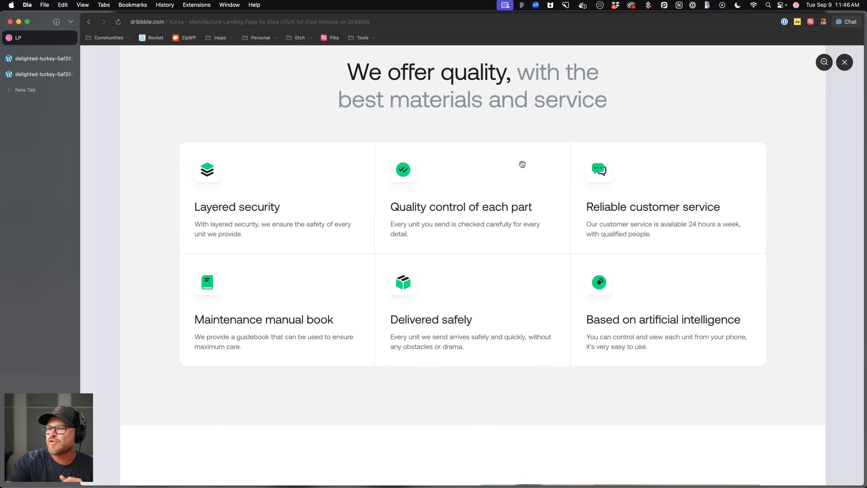
pyautogui.scroll(-5, 521, 166)
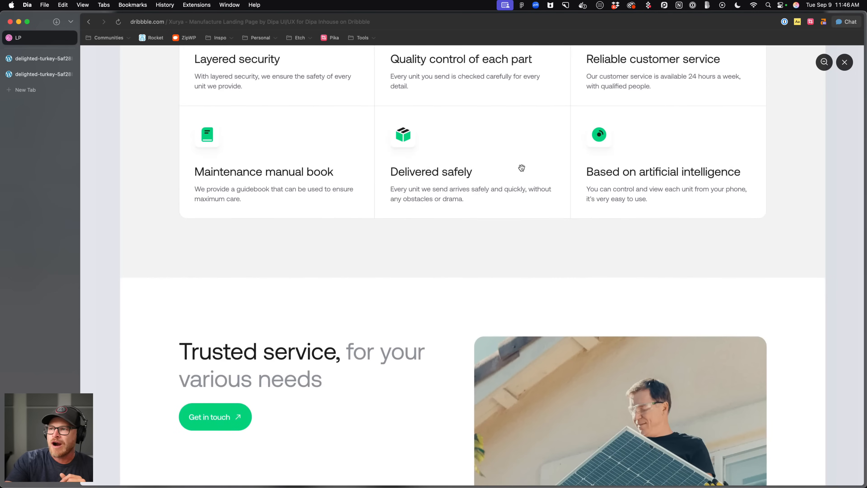
pyautogui.click(57, 76)
pyautogui.click(48, 60)
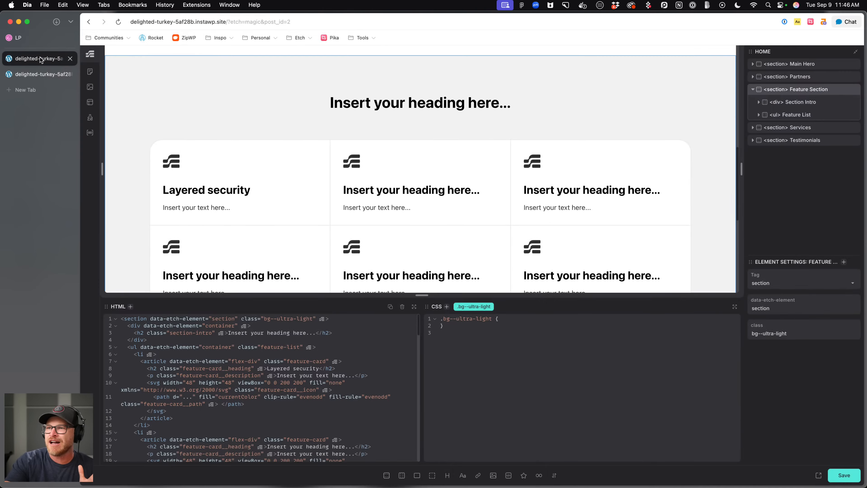
pyautogui.click(37, 41)
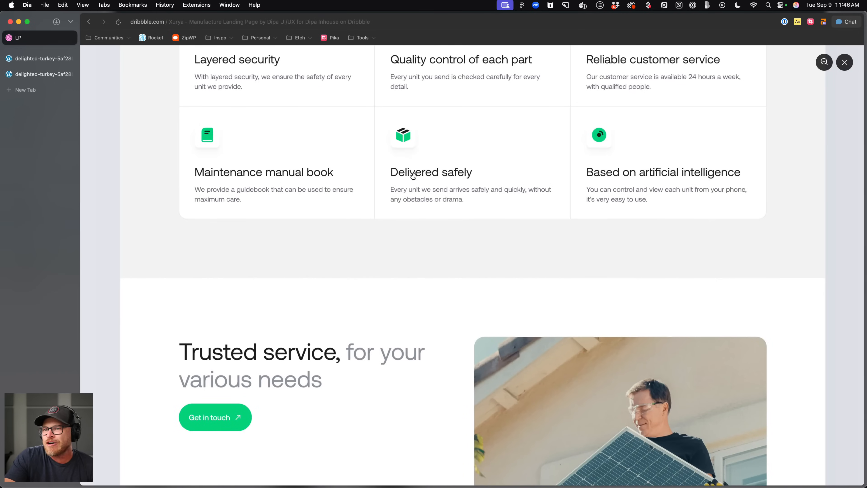
pyautogui.scroll(-13, 341, 155)
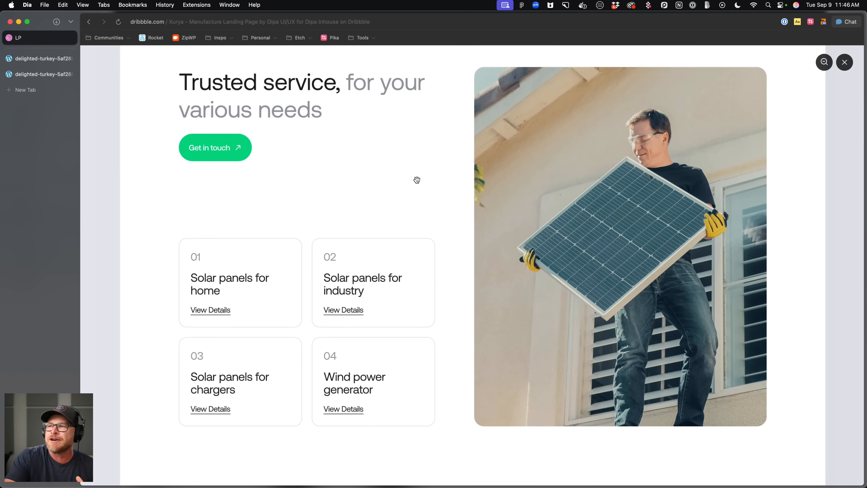
pyautogui.scroll(3, 415, 179)
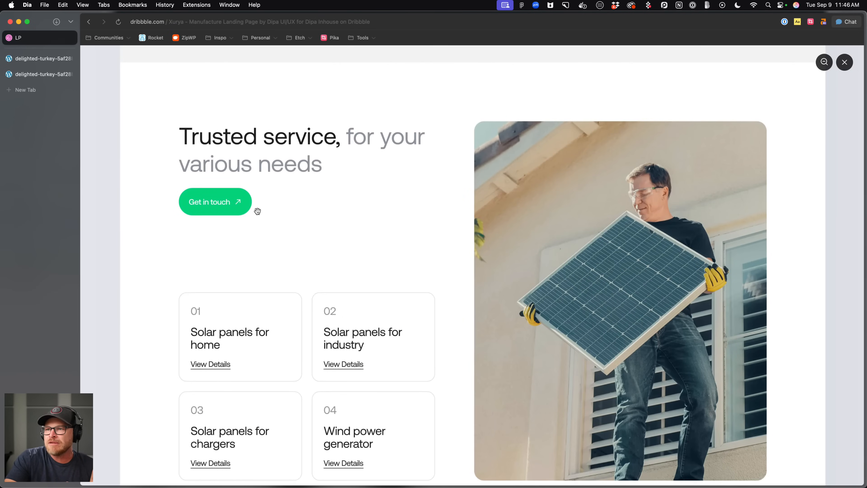
pyautogui.scroll(1, 233, 346)
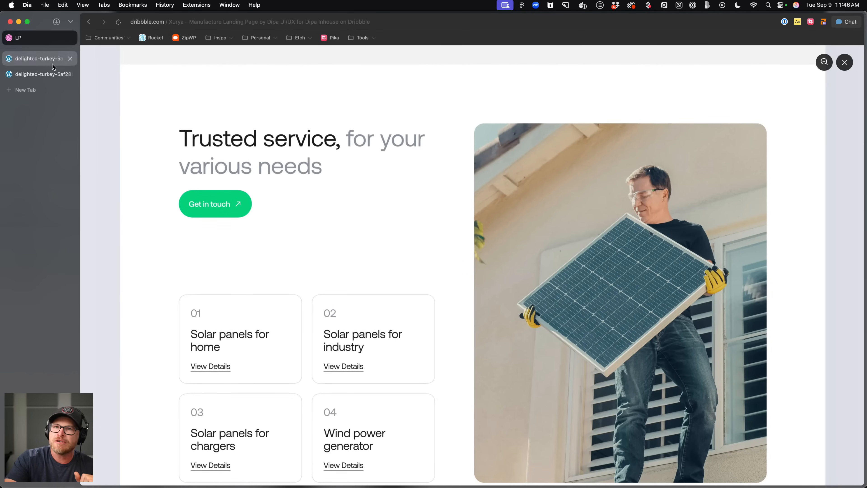
# Return to the editor and give the services section's container the grid--auto-2 class.
pyautogui.click(47, 74)
pyautogui.scroll(-7, 315, 153)
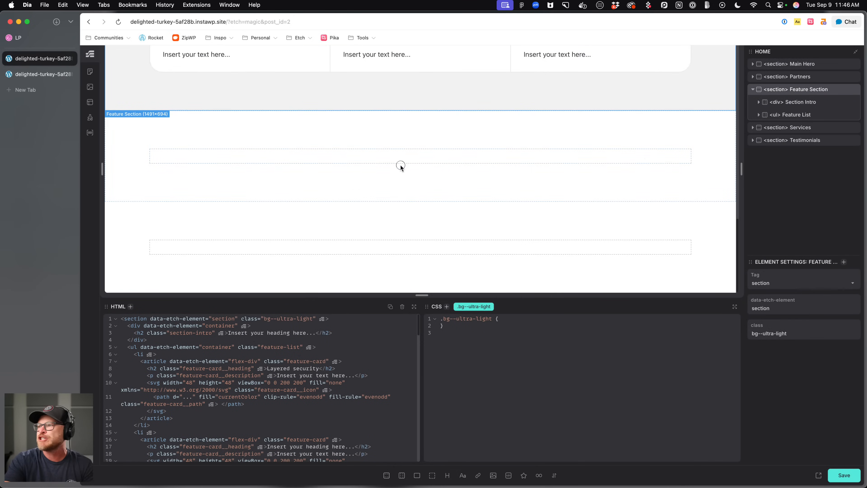
pyautogui.click(401, 164)
pyautogui.click(789, 139)
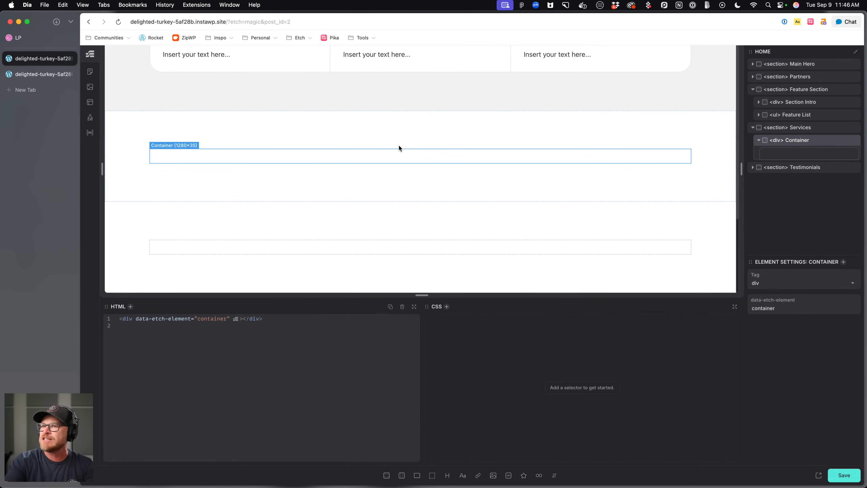
pyautogui.write('.grid')
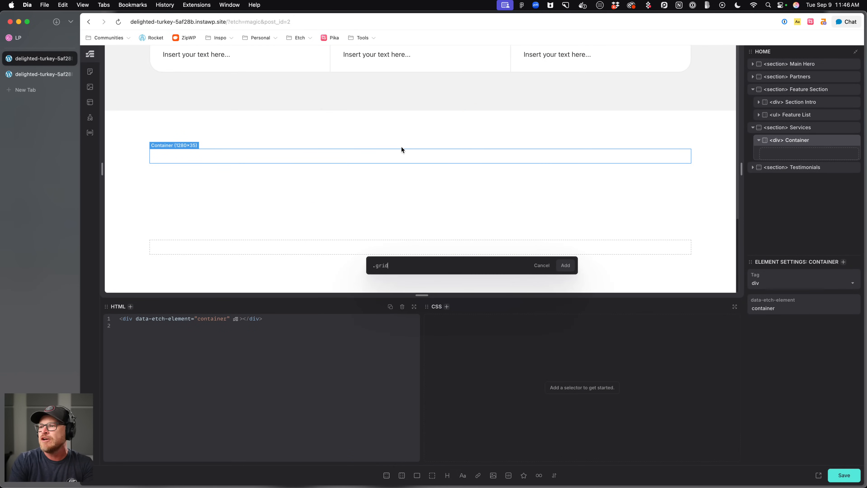
pyautogui.write('--auto-2')
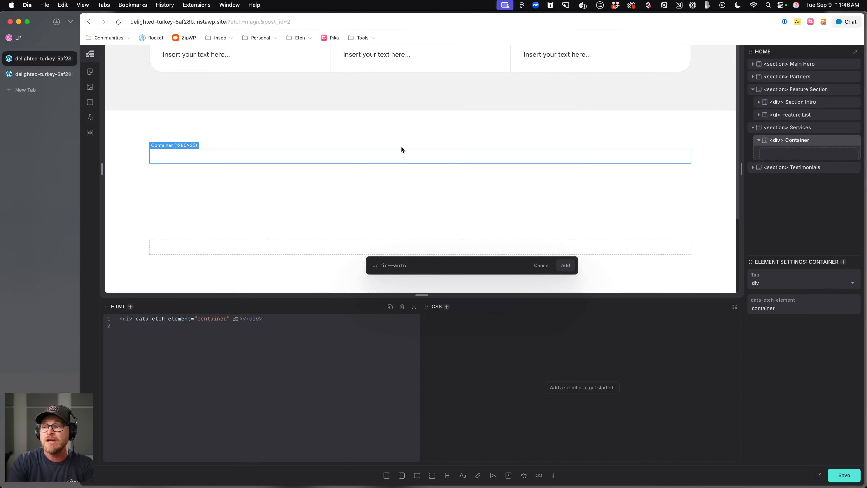
pyautogui.press('Return')
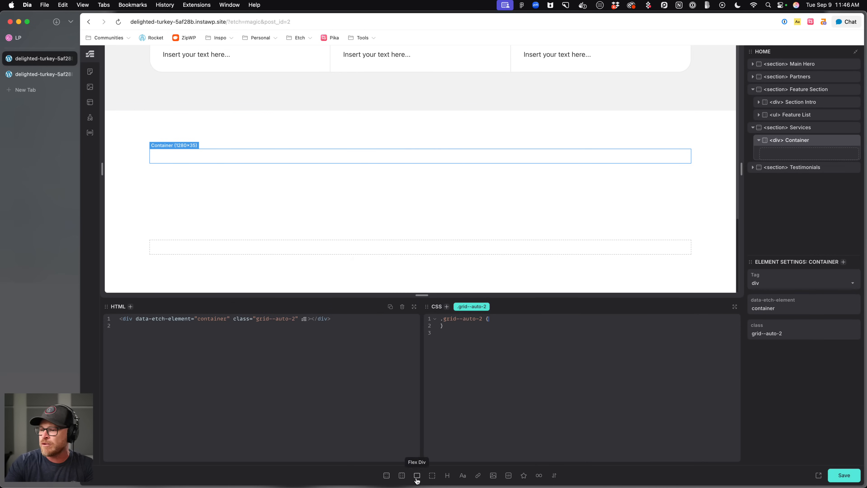
# Insert two flex divs into the grid container.
pyautogui.click(417, 475)
pyautogui.click(417, 475)
pyautogui.click(356, 160)
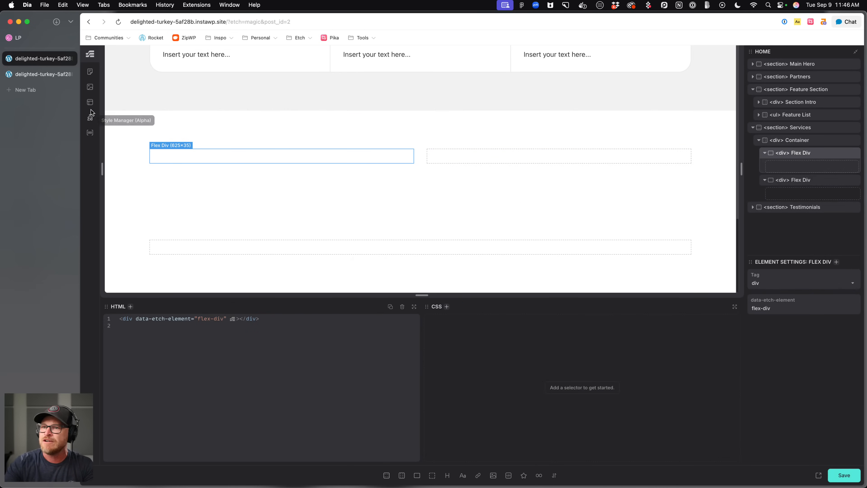
pyautogui.click(820, 143)
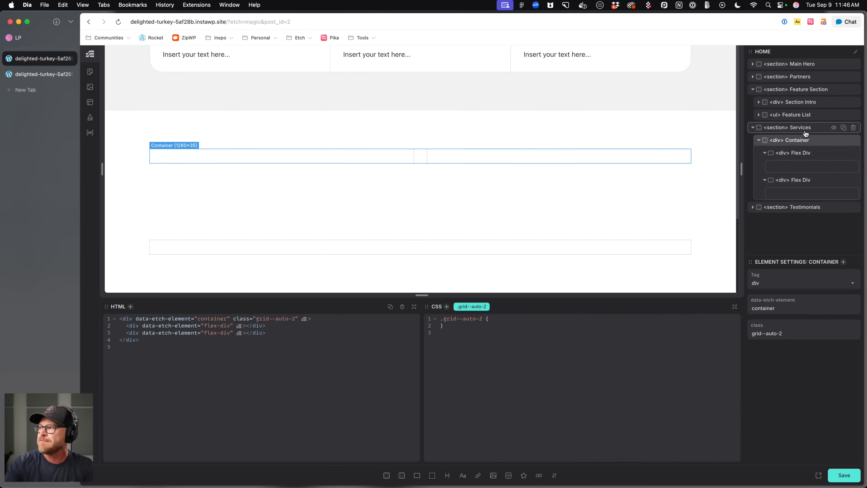
# Rename the Services section to Service Section.
pyautogui.click(807, 130)
pyautogui.doubleClick(807, 129)
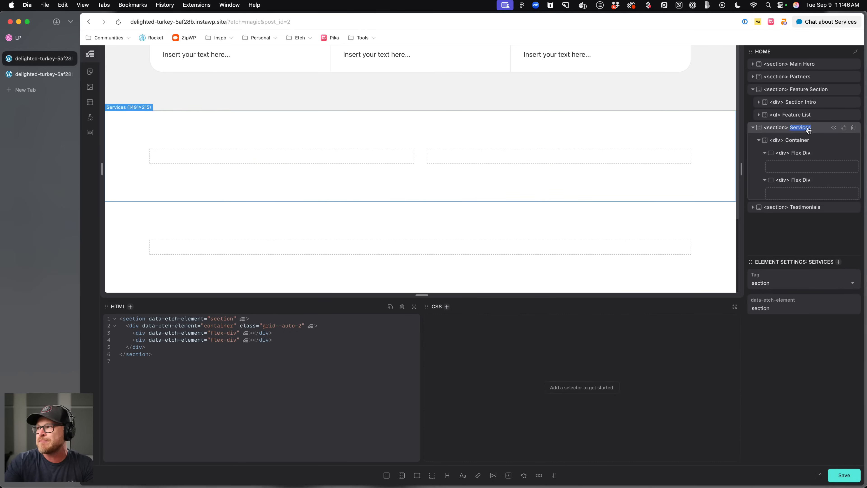
pyautogui.write('Serivc')
pyautogui.press('BackSpace')
pyautogui.press('BackSpace')
pyautogui.press('BackSpace')
pyautogui.write('vice Section')
pyautogui.press('Return')
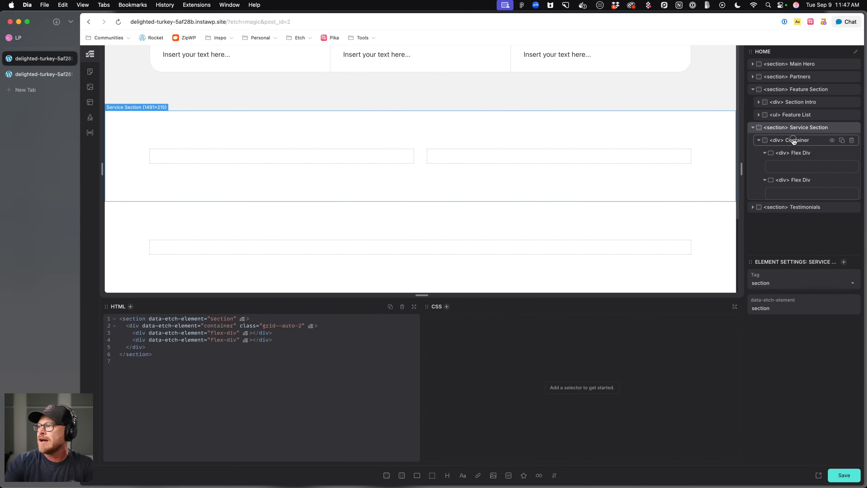
# Rename the services section's container to Inner.
pyautogui.click(793, 141)
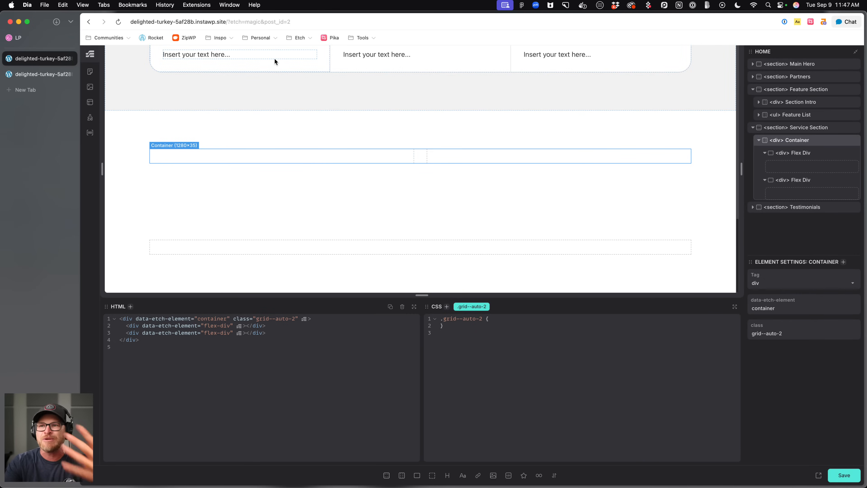
pyautogui.doubleClick(796, 153)
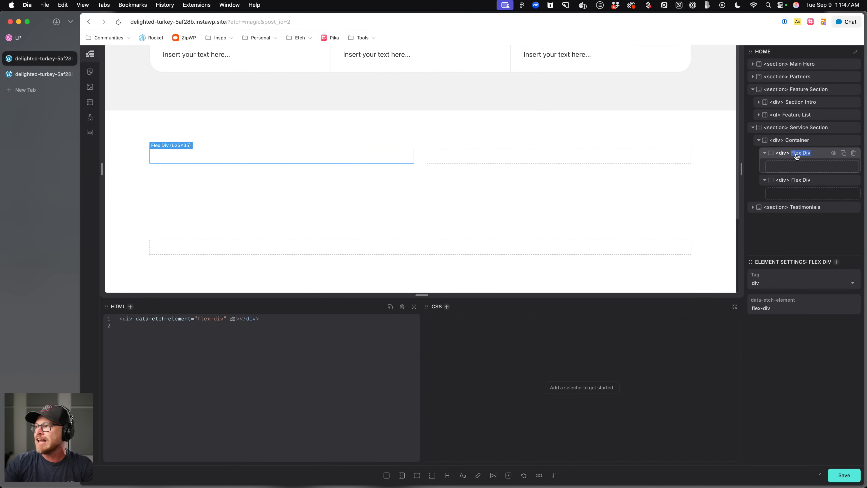
pyautogui.click(426, 156)
pyautogui.click(382, 158)
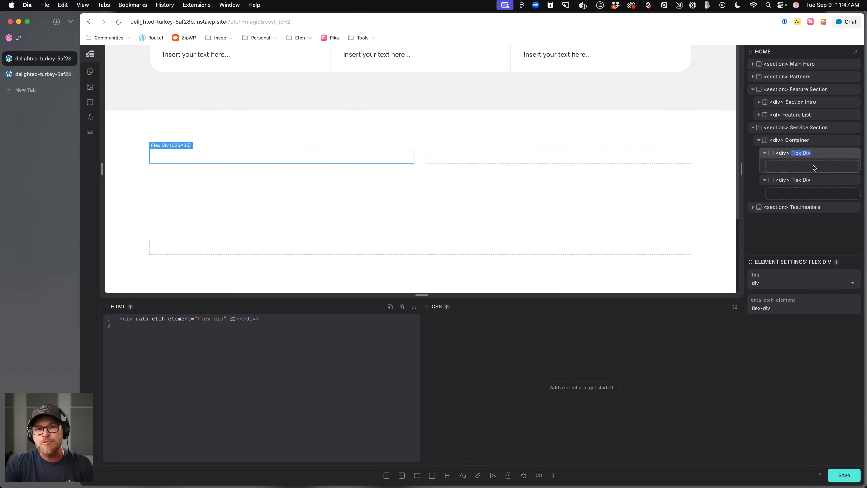
pyautogui.click(797, 141)
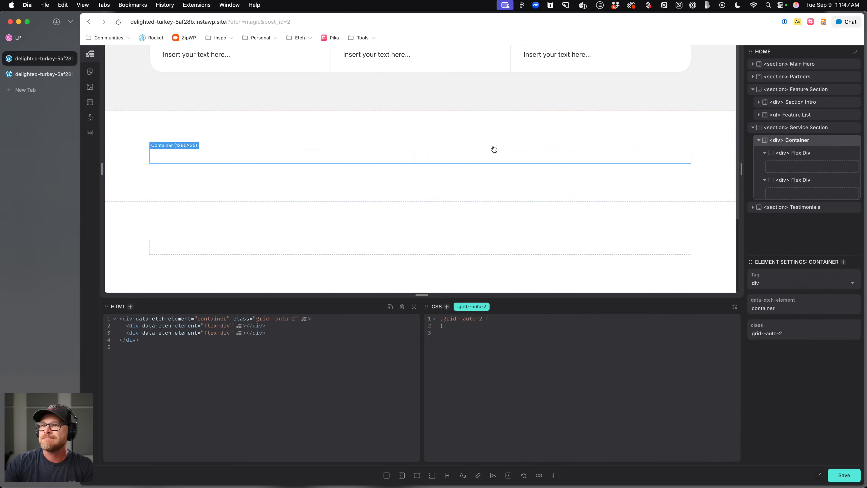
pyautogui.doubleClick(796, 143)
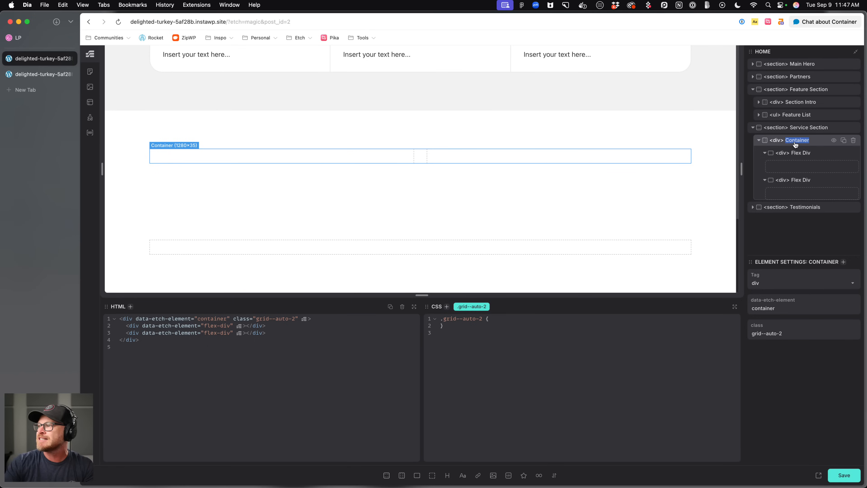
pyautogui.write('Inner')
pyautogui.press('Return')
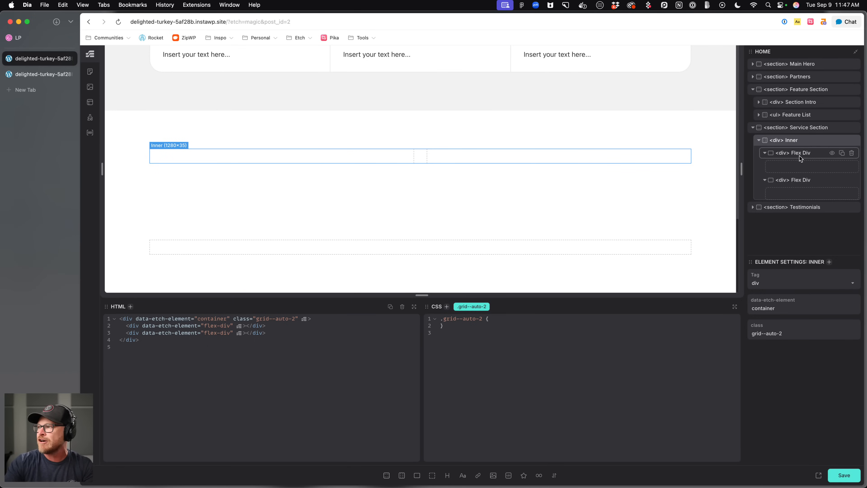
# Rename the two flex divs Content Wrapper and Media Wrapper.
pyautogui.doubleClick(802, 156)
pyautogui.write('Content Wrapper')
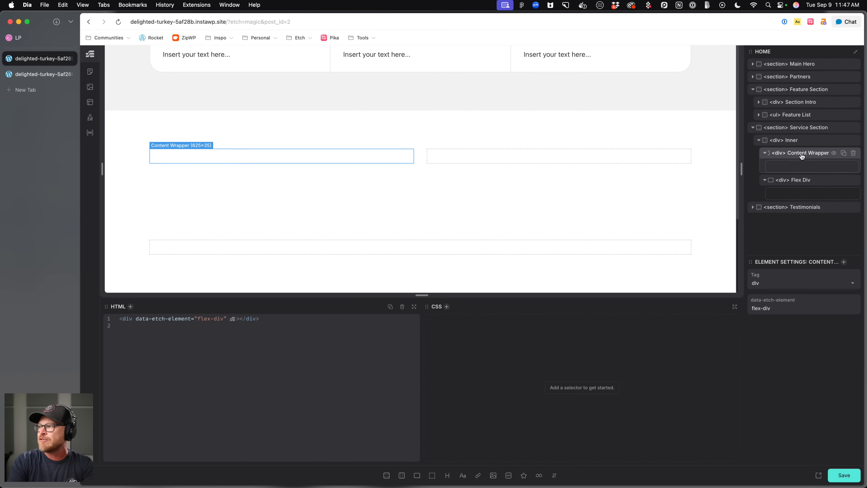
pyautogui.doubleClick(798, 181)
pyautogui.write('Media Wrapper')
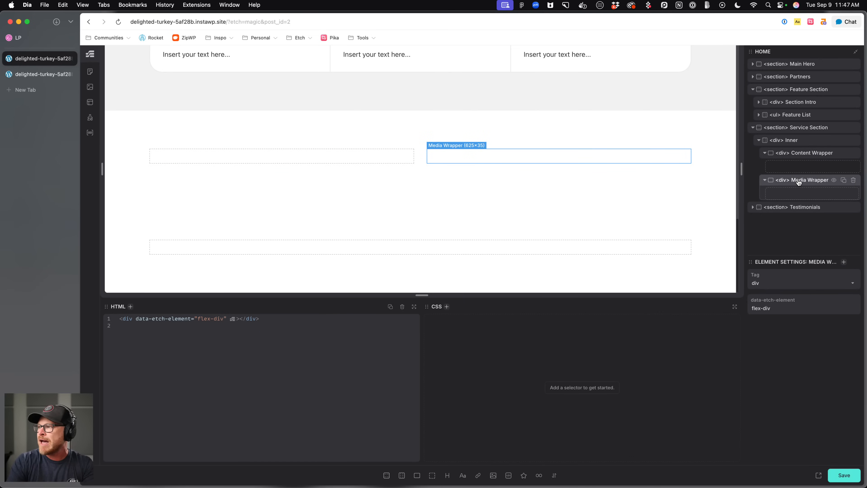
# Change the Media Wrapper's tag to figure and insert an image into it.
pyautogui.doubleClick(786, 183)
pyautogui.write('figure')
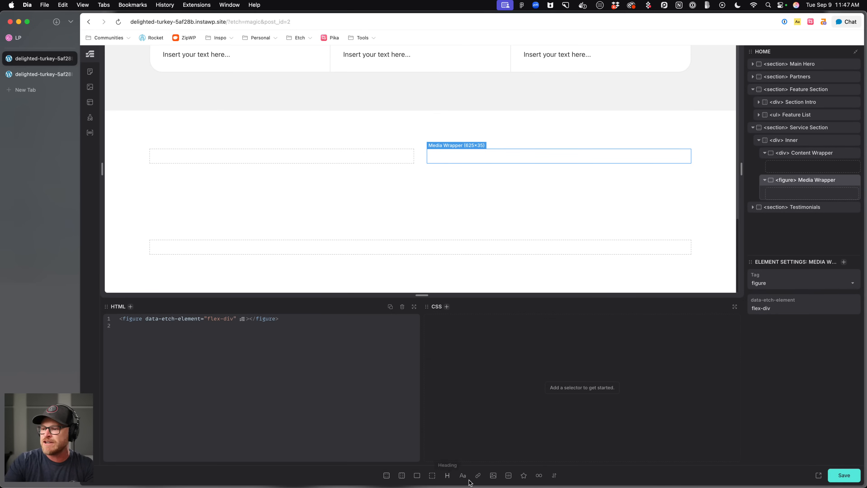
pyautogui.click(493, 475)
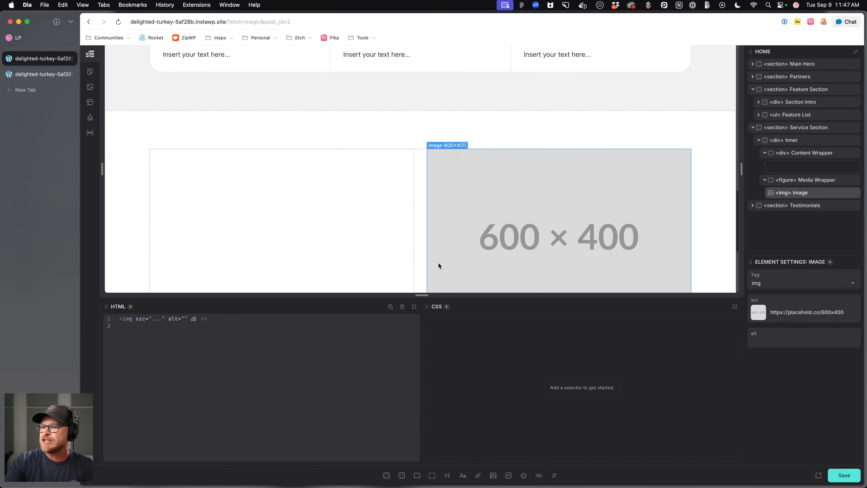
# Set the image source to the solar farm photo from the media library.
pyautogui.click(758, 313)
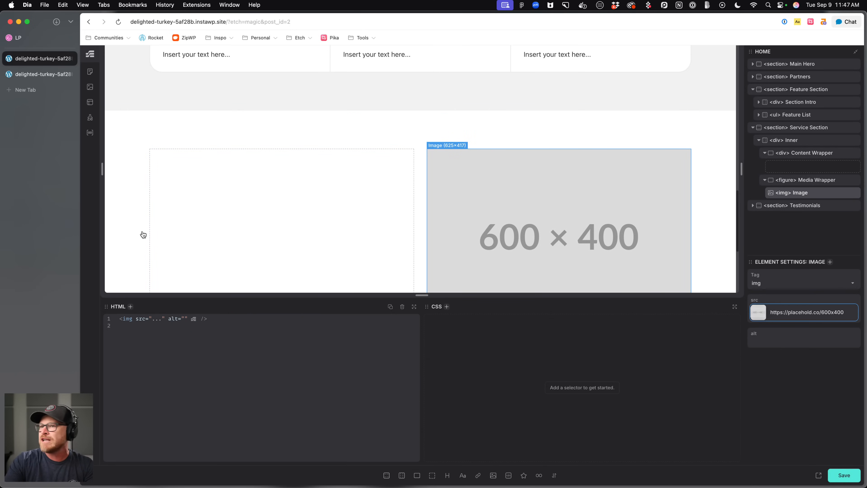
pyautogui.click(754, 311)
pyautogui.click(127, 156)
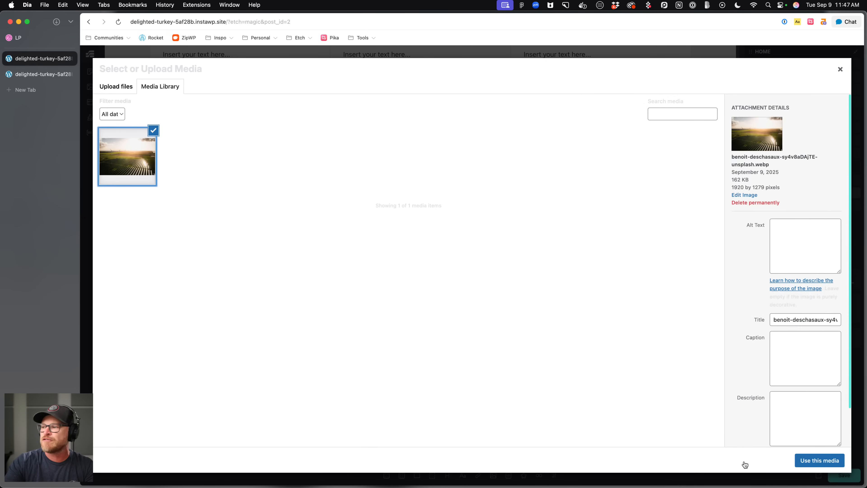
pyautogui.click(808, 462)
pyautogui.scroll(-3, 637, 230)
pyautogui.scroll(2, 444, 184)
pyautogui.click(297, 144)
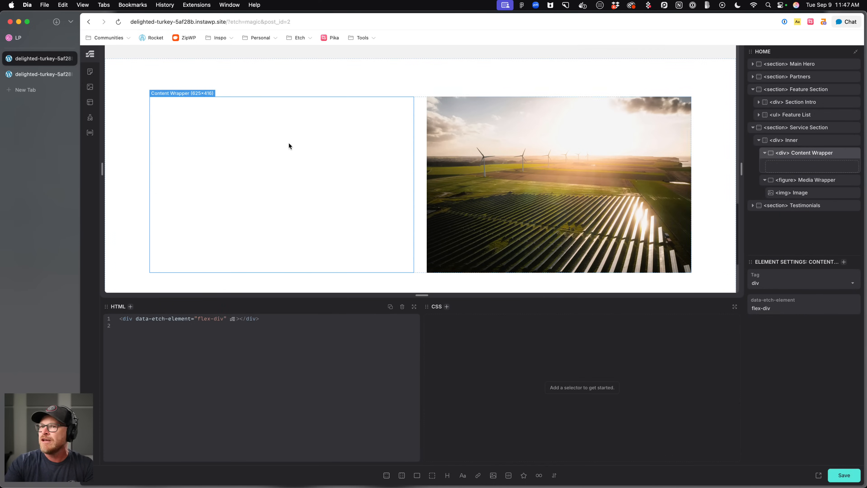
# Add a flex div inside the Content Wrapper.
pyautogui.click(40, 40)
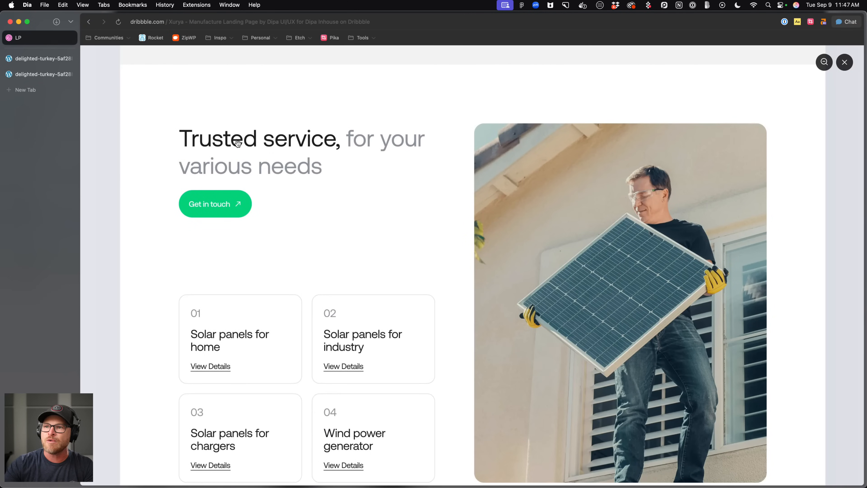
pyautogui.hotkey('ctrl', 'Tab')
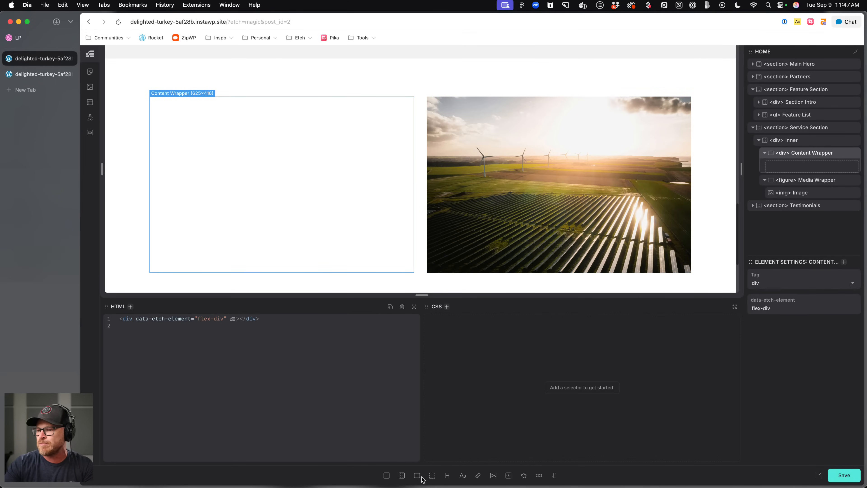
pyautogui.click(431, 476)
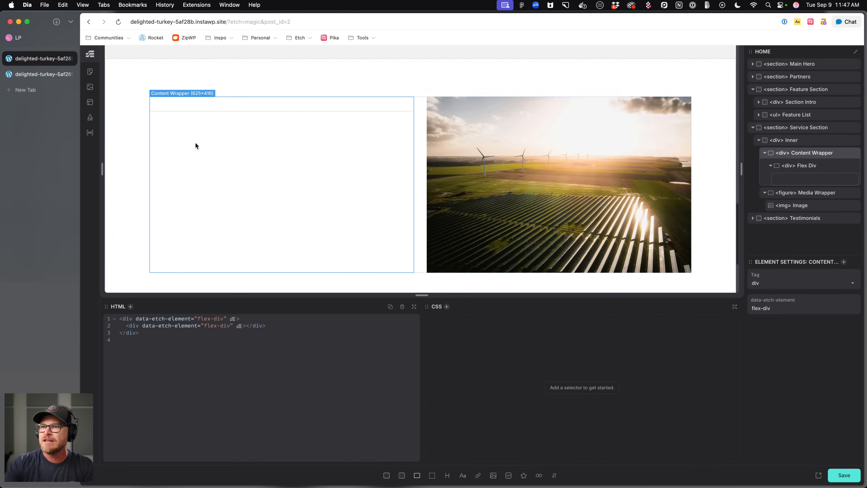
# Rename the new flex div to Heading Group.
pyautogui.doubleClick(805, 166)
pyautogui.write('Heading Gr0up')
pyautogui.press('BackSpace')
pyautogui.press('BackSpace')
pyautogui.press('BackSpace')
pyautogui.write('oup')
pyautogui.press('Return')
# Close the extra site tab and review the service cards in the Dribbble reference design.
pyautogui.click(38, 75)
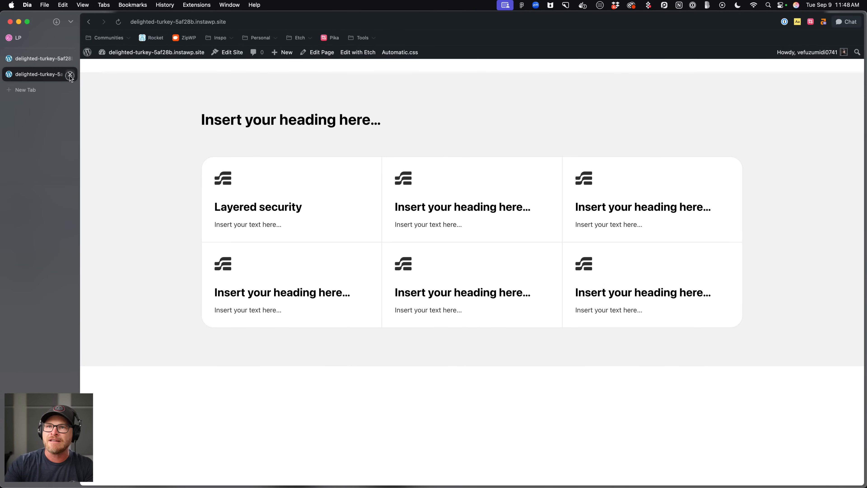
pyautogui.click(70, 75)
pyautogui.click(46, 38)
pyautogui.click(312, 273)
pyautogui.scroll(-1, 312, 273)
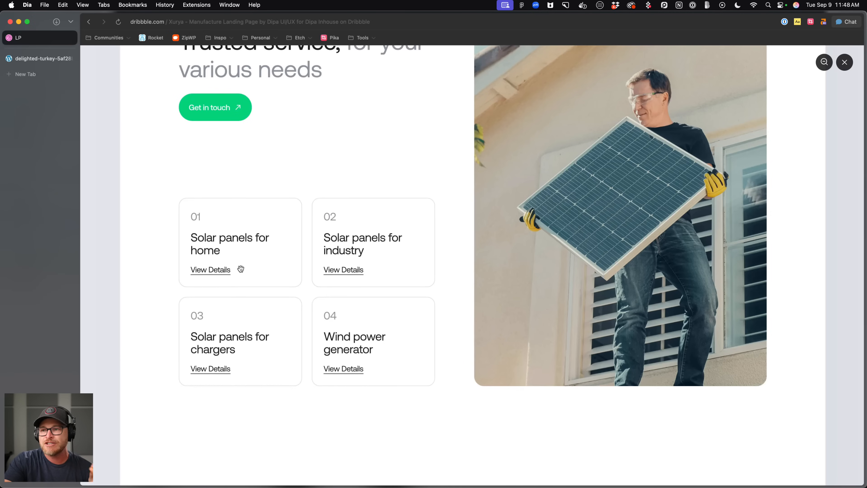
pyautogui.click(49, 61)
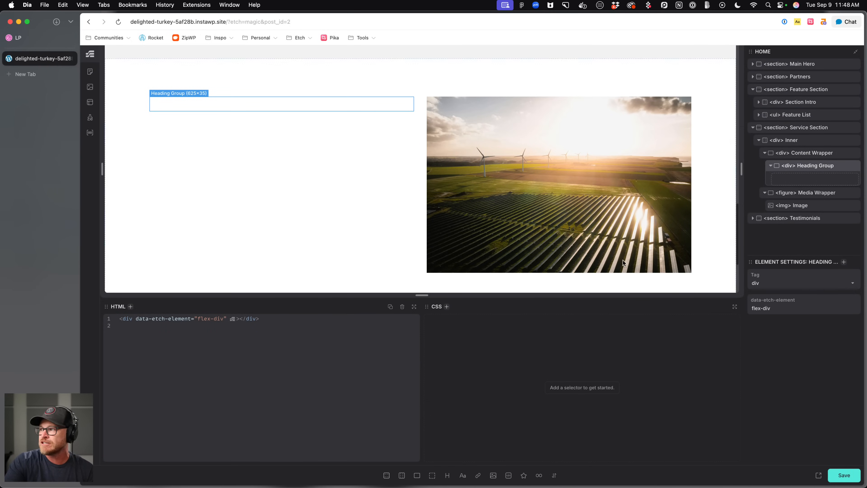
# Add a heading and a link inside the Heading Group.
pyautogui.click(447, 475)
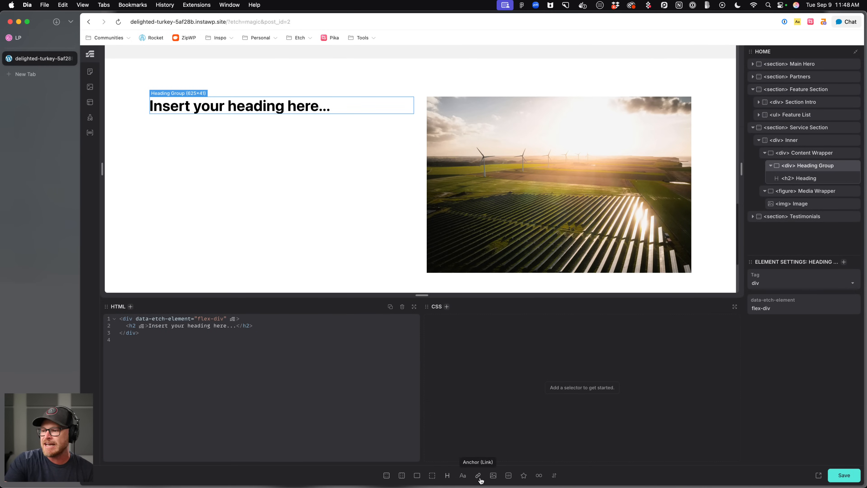
pyautogui.click(478, 476)
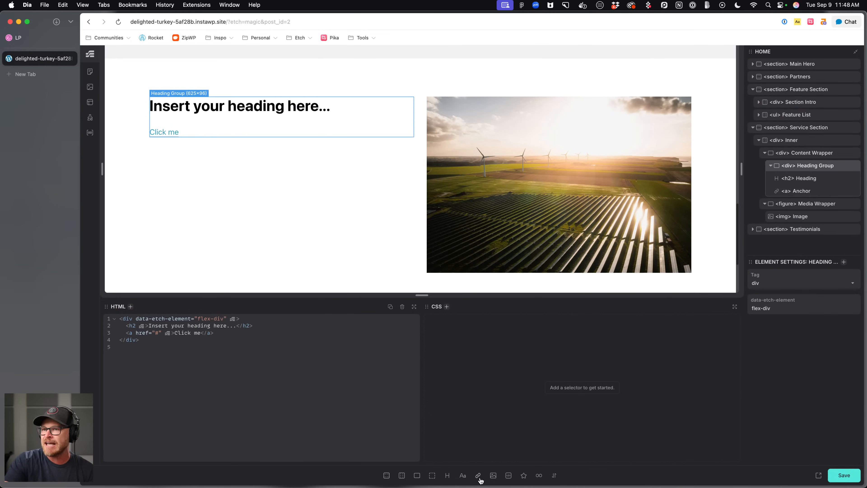
pyautogui.click(771, 166)
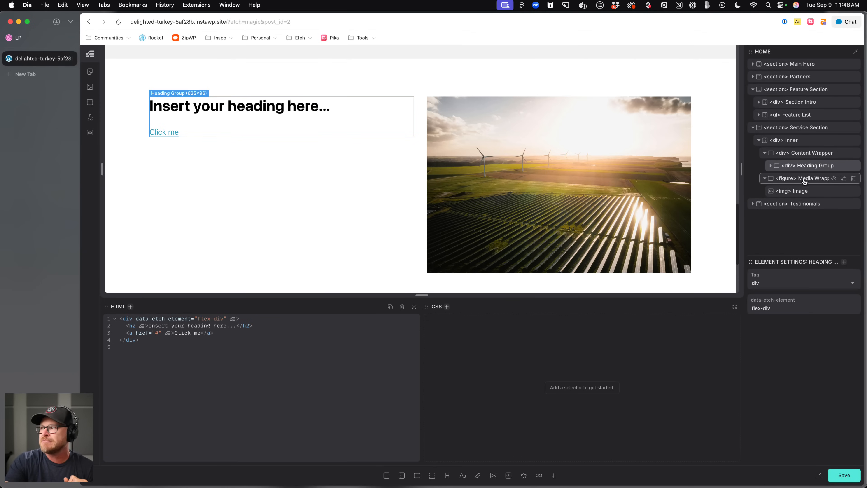
# Add another flex div to the Content Wrapper and name it Service List.
pyautogui.click(805, 157)
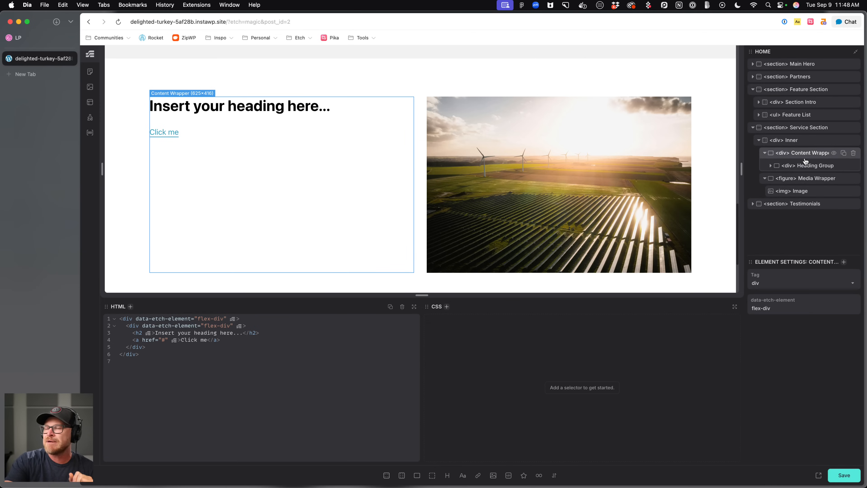
pyautogui.click(417, 475)
pyautogui.doubleClick(810, 181)
pyautogui.write('Service List')
pyautogui.press('Return')
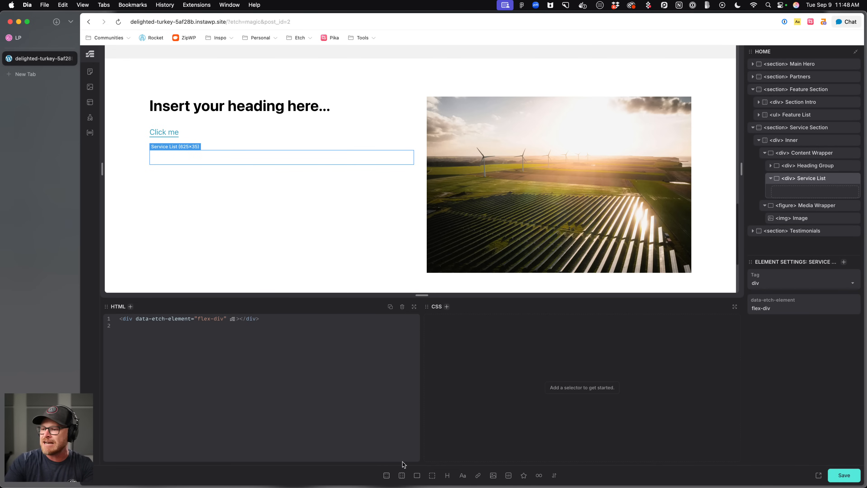
# Add a flex div named Service Card inside the Service List and place a heading in it.
pyautogui.click(417, 475)
pyautogui.doubleClick(816, 195)
pyautogui.write('Service Card')
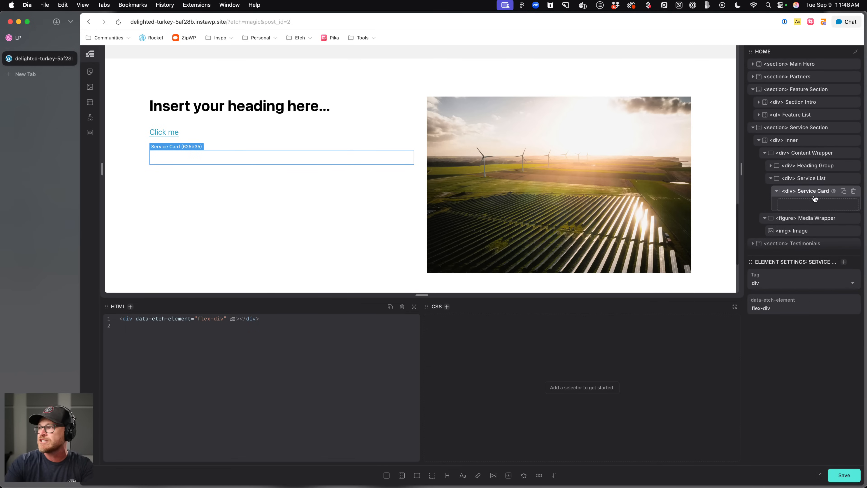
pyautogui.press('Return')
pyautogui.click(448, 475)
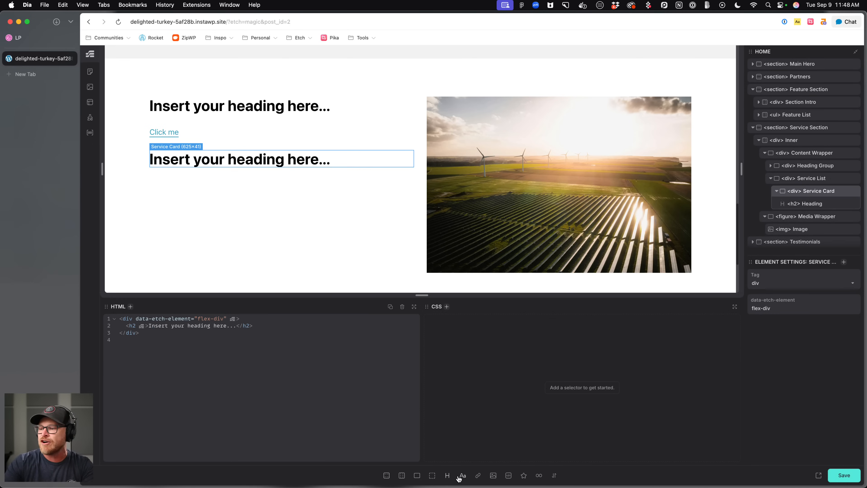
# Add a text element below the heading in the Service Card and name it Description.
pyautogui.click(463, 475)
pyautogui.doubleClick(808, 216)
pyautogui.write('D')
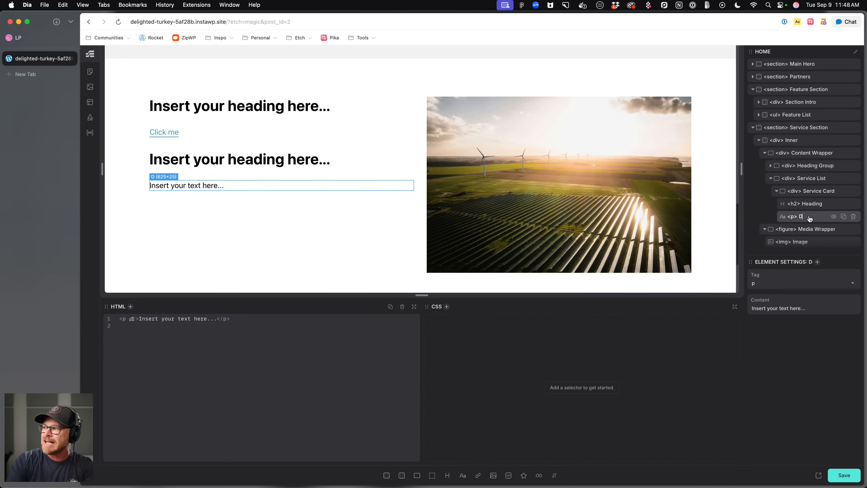
pyautogui.write('escription')
# Change the Service Card heading's tag from h2 to h3.
pyautogui.doubleClick(812, 204)
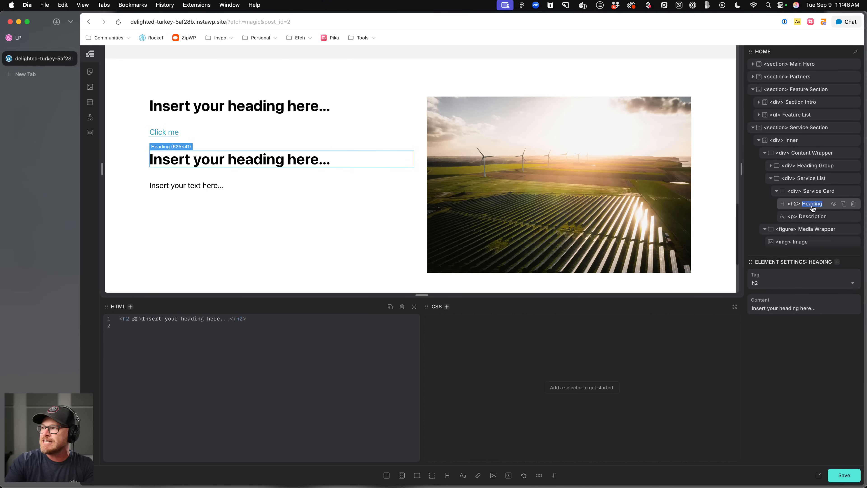
pyautogui.doubleClick(793, 204)
pyautogui.write('h3')
pyautogui.press('Return')
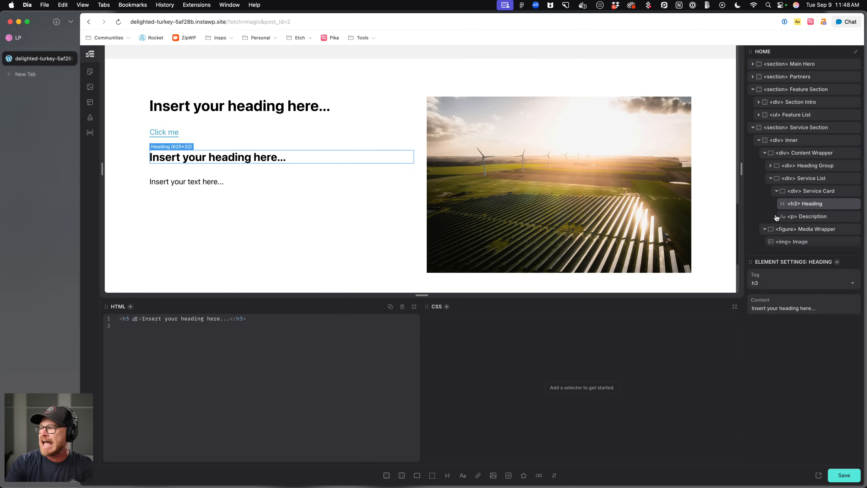
# Change the Service Card element's tag to article.
pyautogui.click(807, 192)
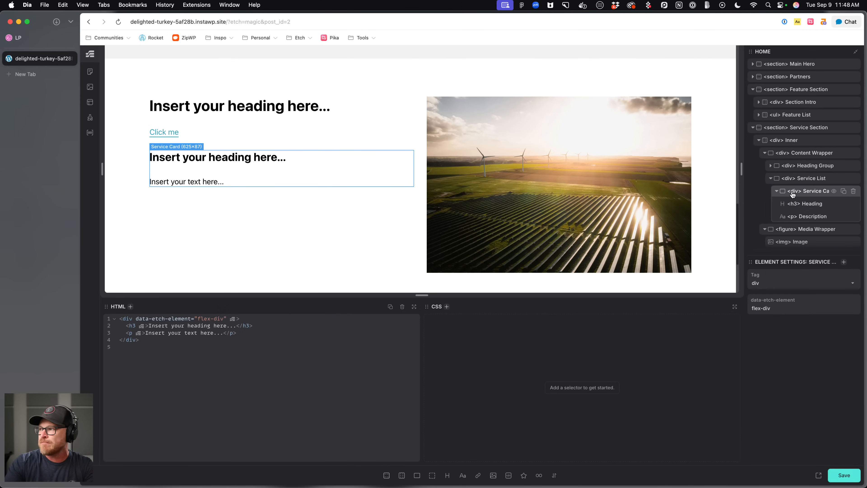
pyautogui.click(803, 181)
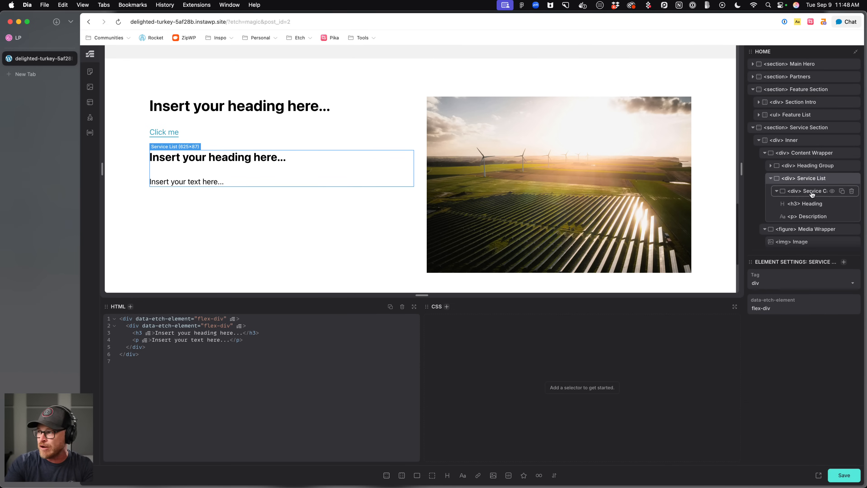
pyautogui.doubleClick(795, 192)
pyautogui.write('article')
pyautogui.press('Return')
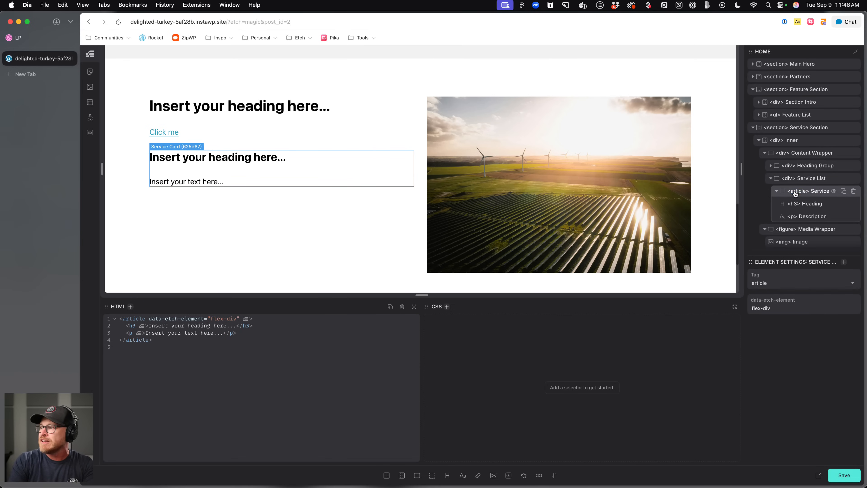
# Convert the Service List into a list and give it the class service-list.
pyautogui.rightClick(808, 182)
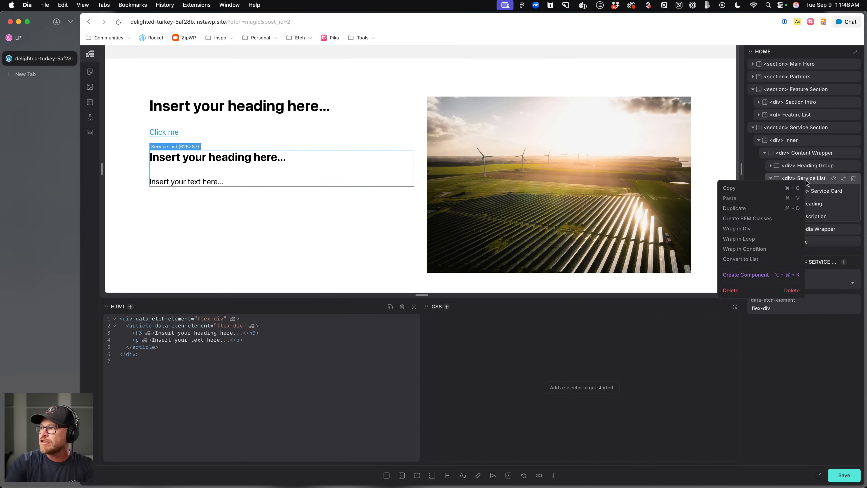
pyautogui.click(741, 260)
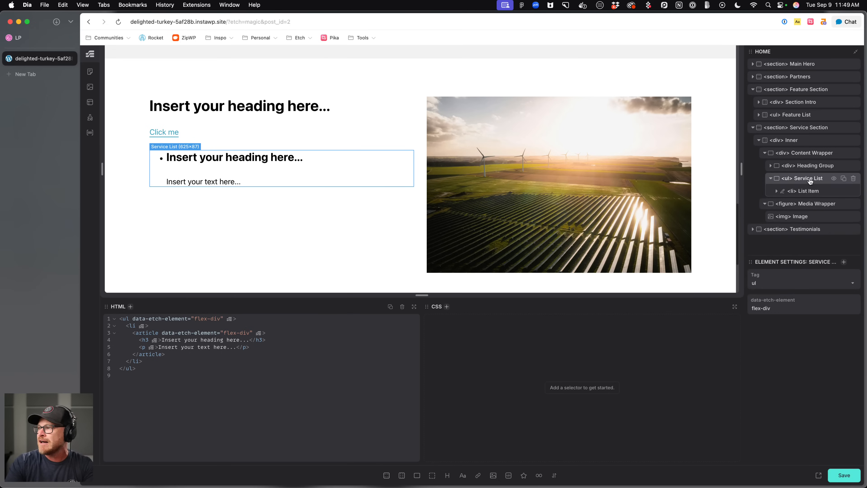
pyautogui.write('a')
pyautogui.write('.service-list')
pyautogui.press('Return')
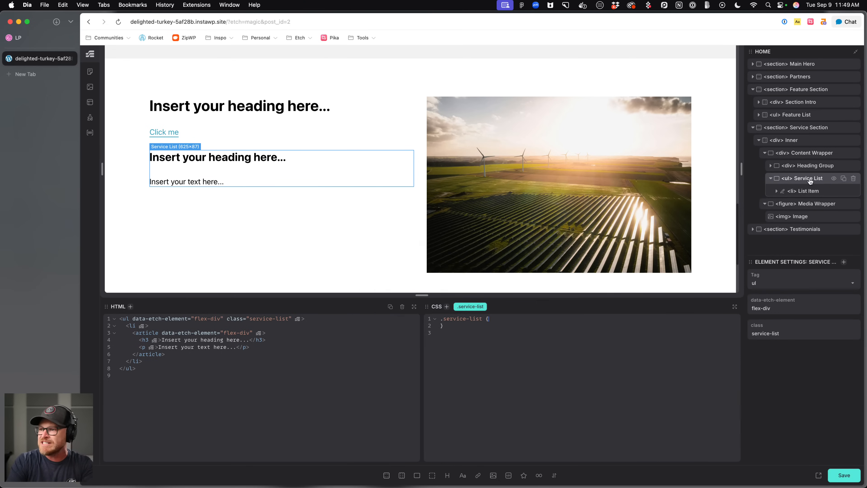
# Create BEM classes for the Service Card article and its heading and description.
pyautogui.click(777, 192)
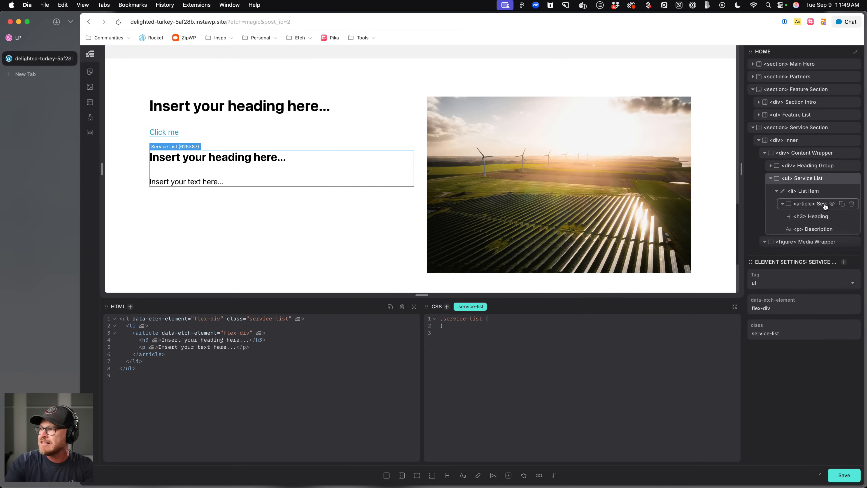
pyautogui.click(816, 204)
pyautogui.rightClick(819, 208)
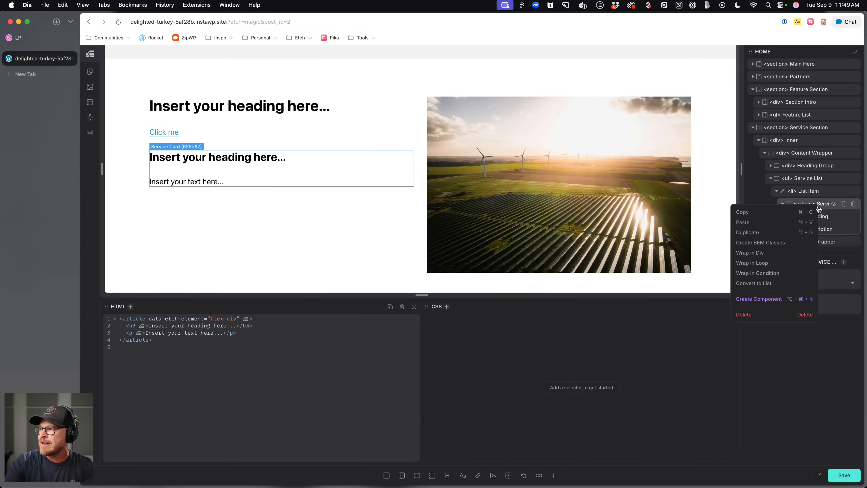
pyautogui.click(770, 243)
pyautogui.click(810, 229)
pyautogui.click(810, 217)
pyautogui.click(818, 204)
pyautogui.click(795, 179)
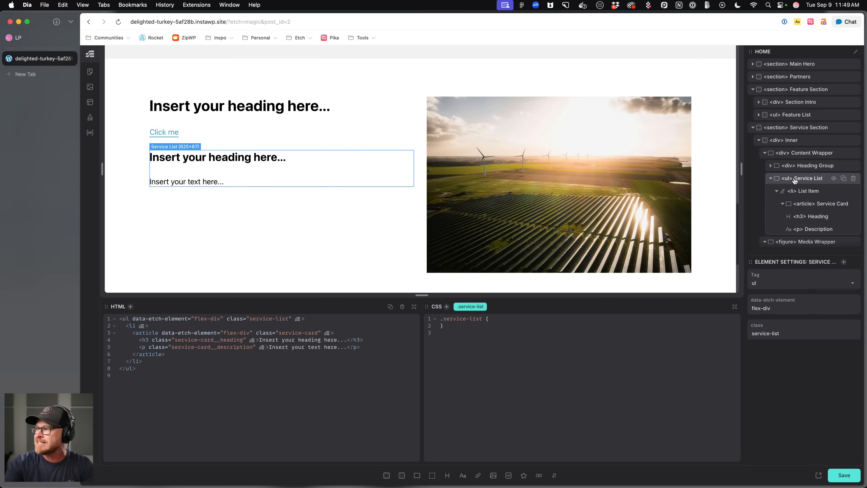
# Collapse the list item and duplicate it to add more service cards.
pyautogui.click(771, 179)
pyautogui.click(770, 179)
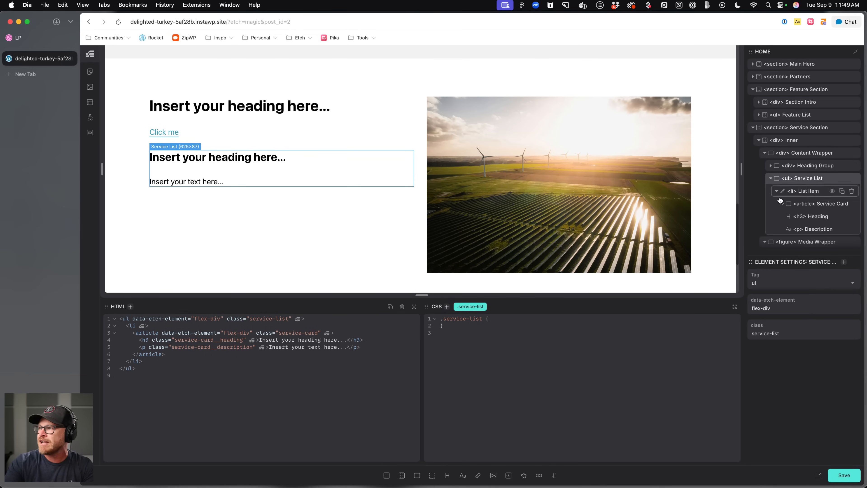
pyautogui.click(776, 192)
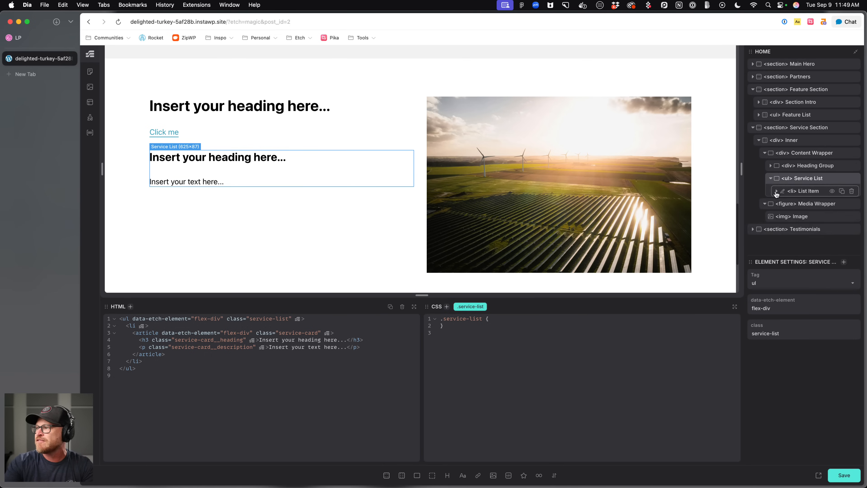
pyautogui.click(842, 191)
pyautogui.click(842, 191)
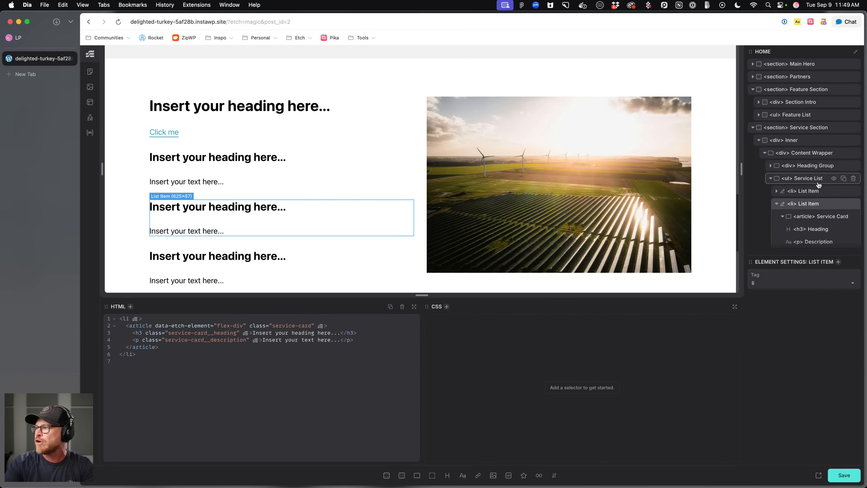
# Style .service-list with display grid, grid-template-columns var(--grid-2) and gap var(--grid-gap), and save.
pyautogui.click(801, 179)
pyautogui.click(517, 322)
pyautogui.press('Return')
pyautogui.write('display: grid;')
pyautogui.press('Return')
pyautogui.write('grod')
pyautogui.press('BackSpace')
pyautogui.press('BackSpace')
pyautogui.write('id')
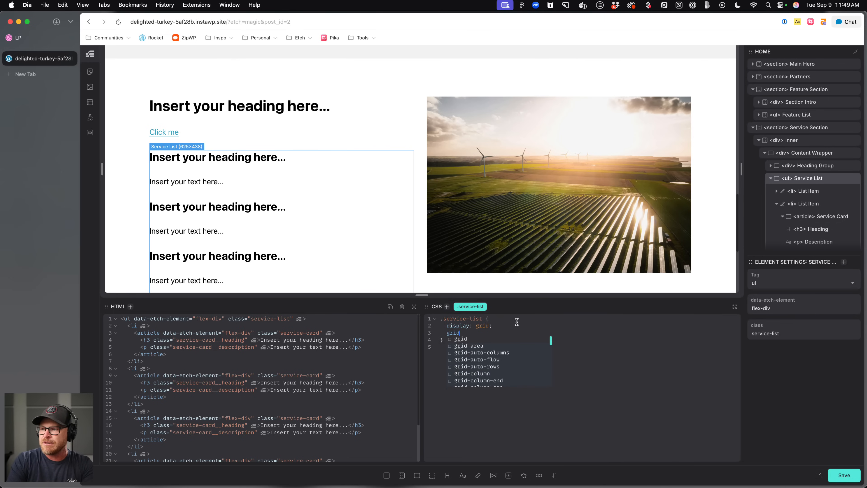
pyautogui.write('-template-columns: var(--grid-2')
pyautogui.press('Return')
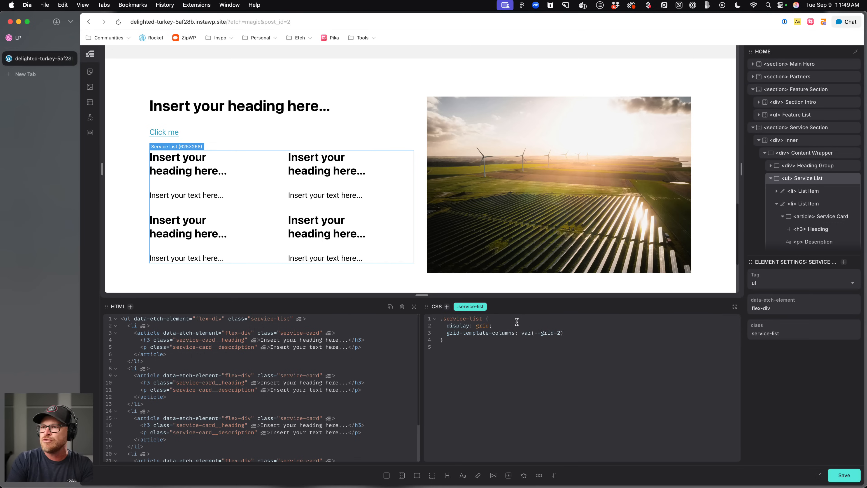
pyautogui.write('p: var(')
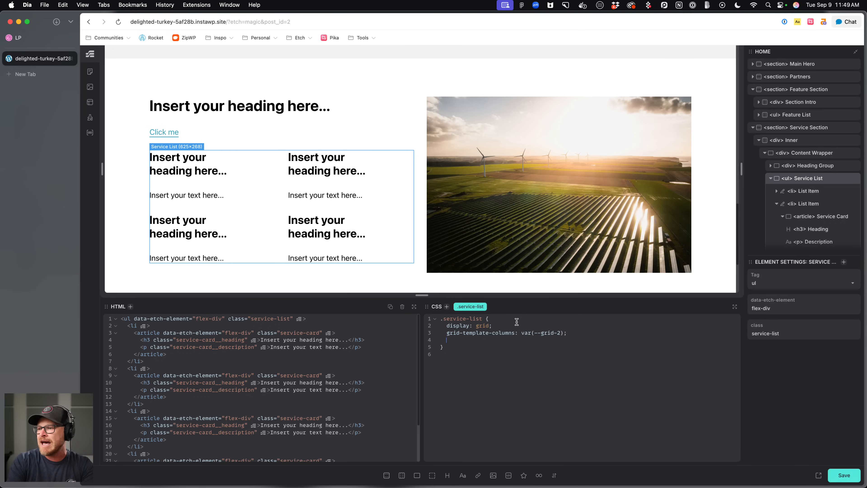
pyautogui.write('--grid-gap')
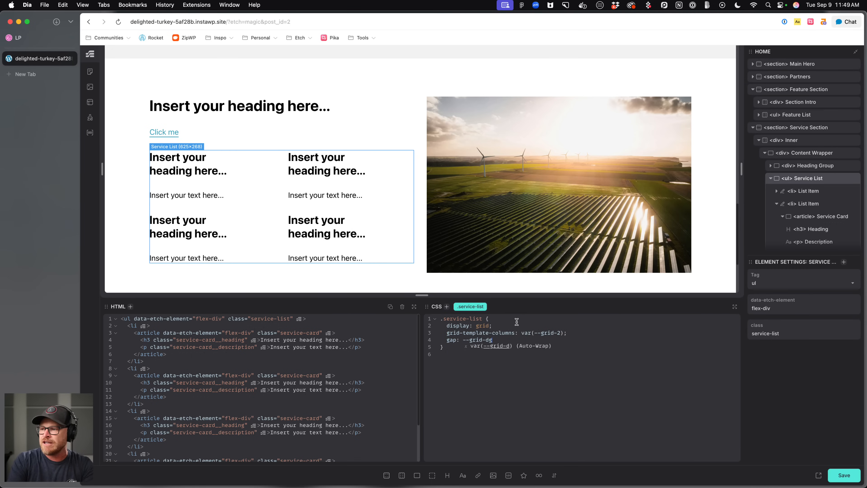
pyautogui.press('Return')
pyautogui.press('super+s')
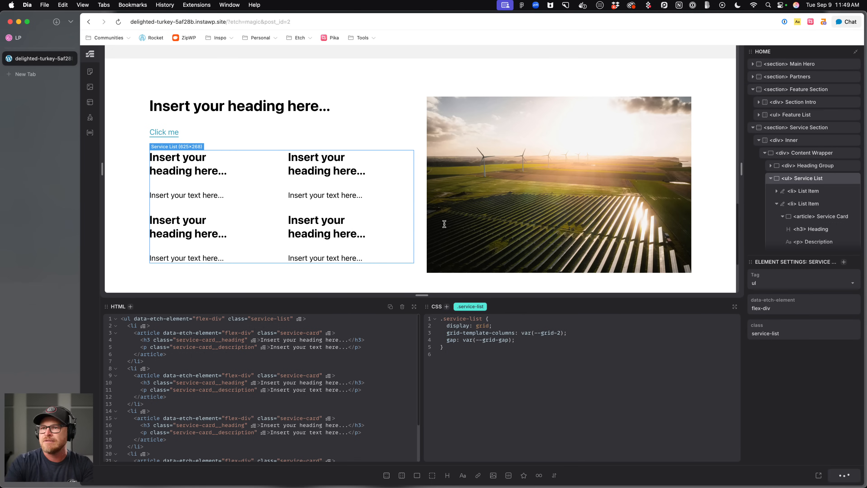
# Add .service-card to the Automatic.css Cards manual card selectors, save, and close the settings panel.
pyautogui.click(211, 187)
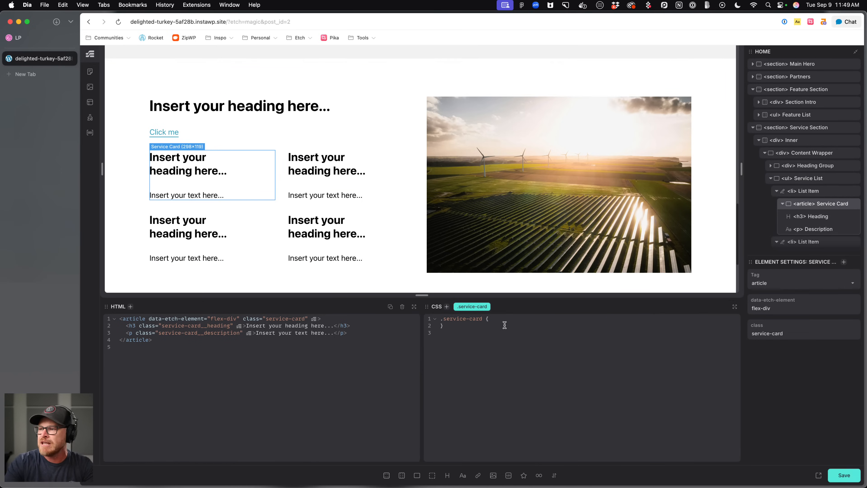
pyautogui.click(96, 409)
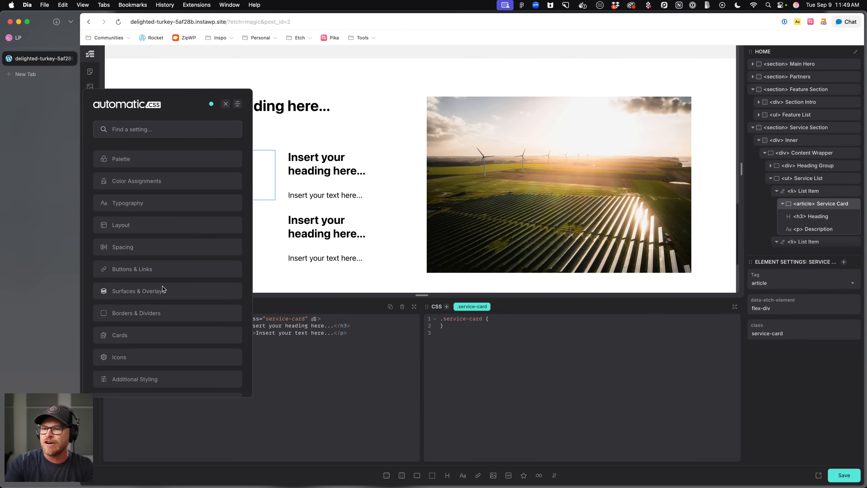
pyautogui.click(146, 333)
pyautogui.click(165, 362)
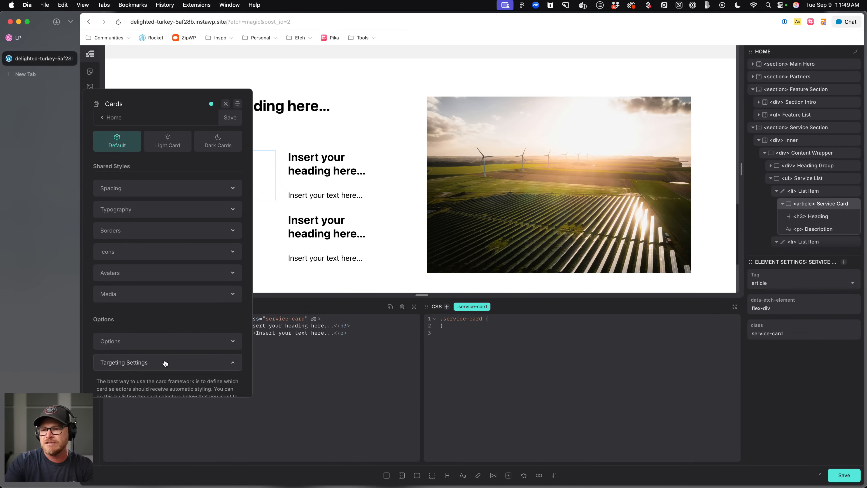
pyautogui.write(', .service-card')
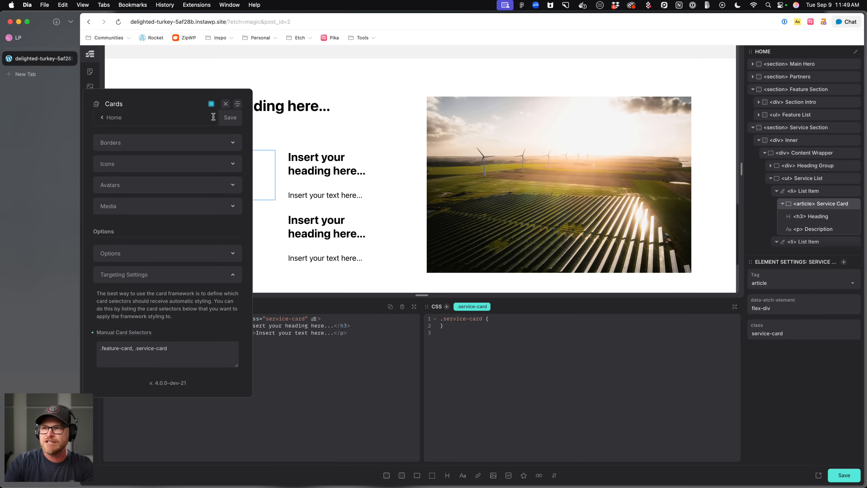
pyautogui.click(228, 117)
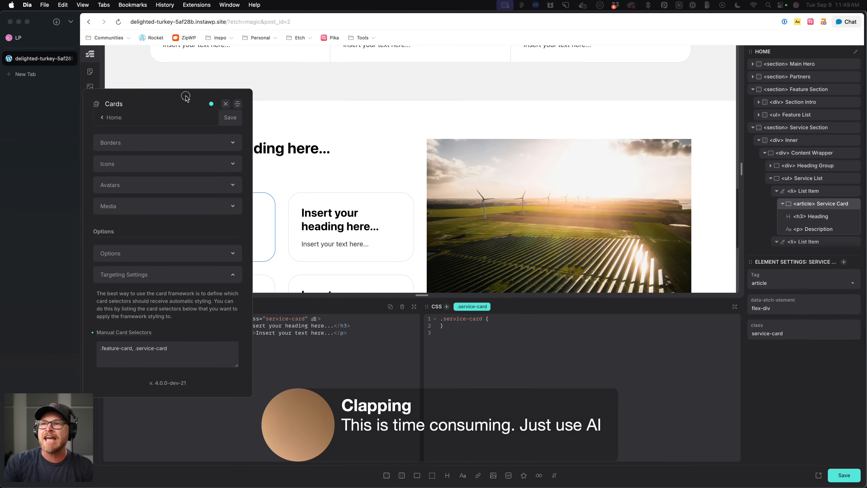
pyautogui.click(226, 104)
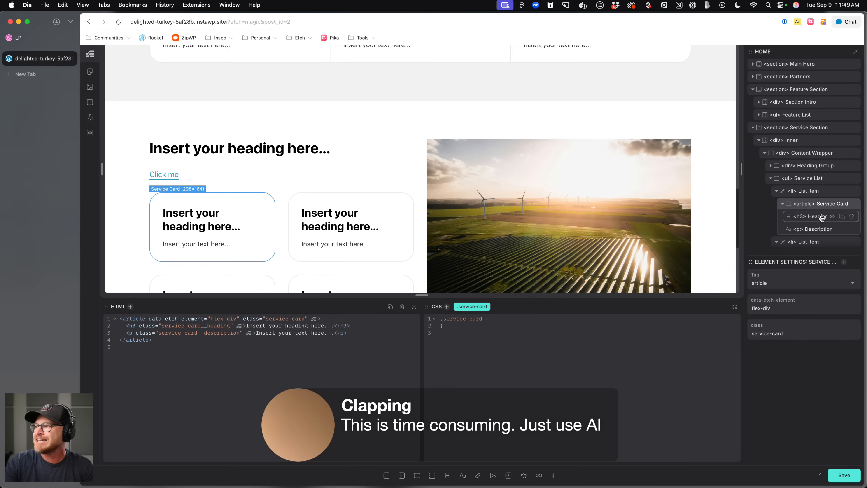
# Rename the first card heading to Solar panels for home and set its font-weight to 400.
pyautogui.scroll(-3, 240, 196)
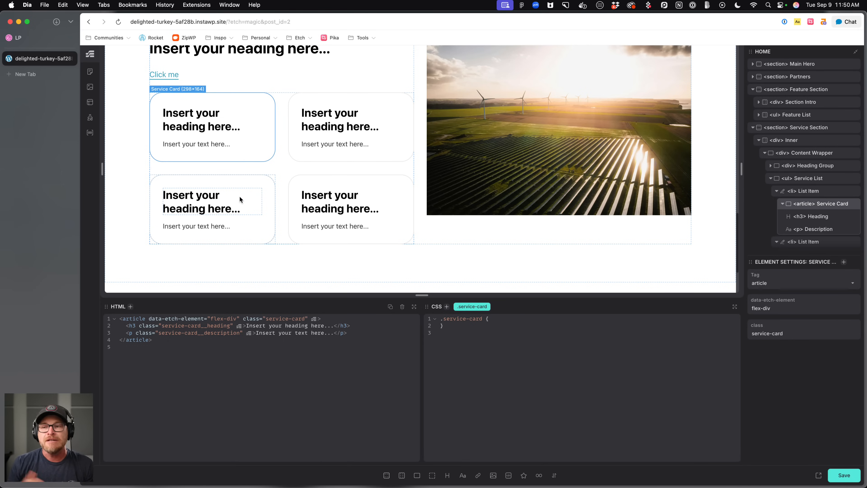
pyautogui.click(224, 126)
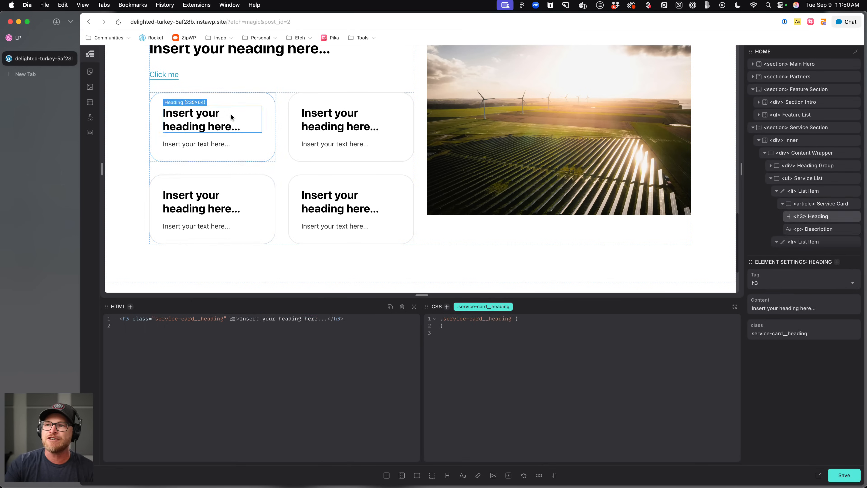
pyautogui.click(237, 101)
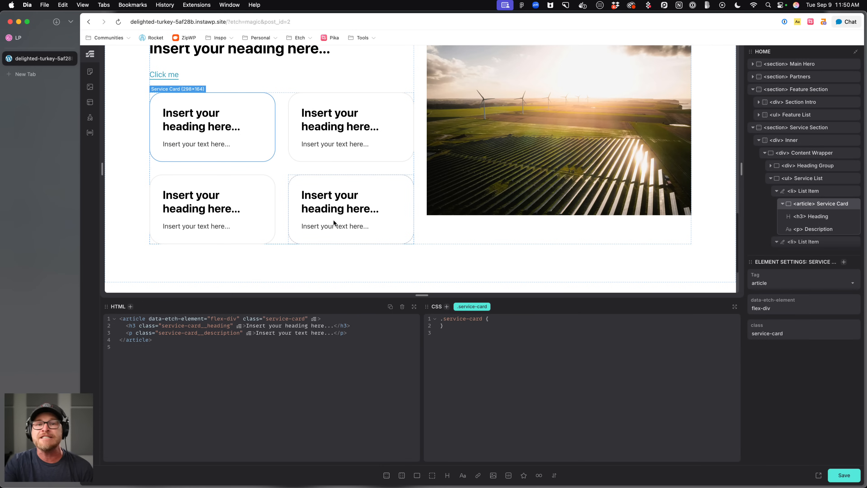
pyautogui.click(243, 168)
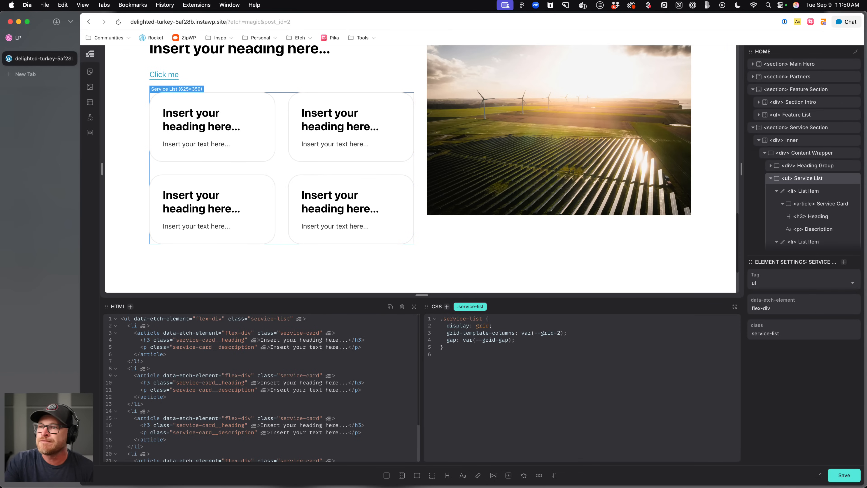
pyautogui.click(184, 122)
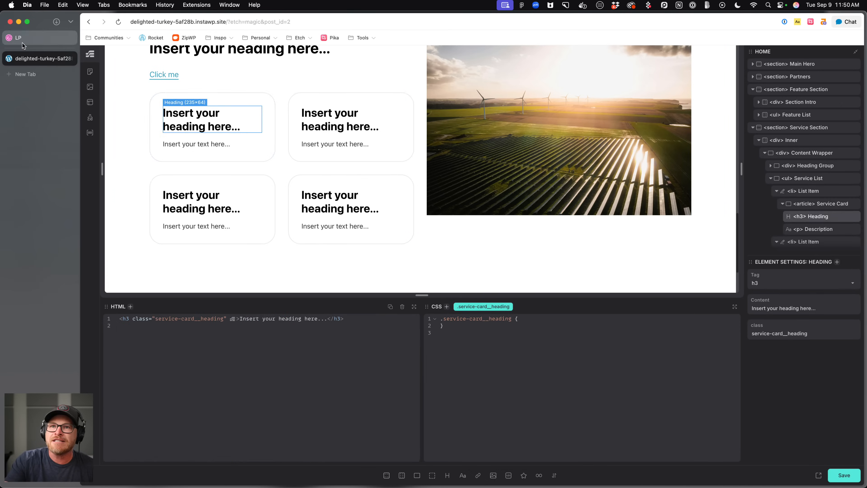
pyautogui.click(22, 43)
pyautogui.click(29, 58)
pyautogui.tripleClick(212, 111)
pyautogui.write('Solar panels for home')
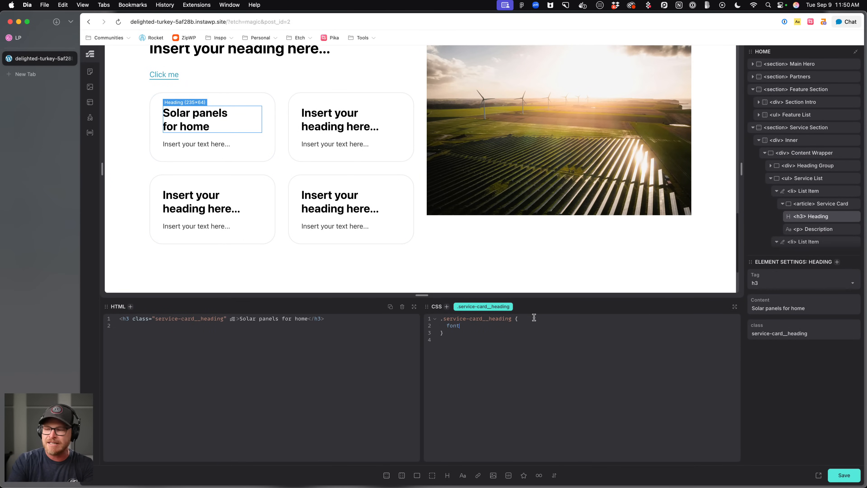
pyautogui.write('-weight: 400;')
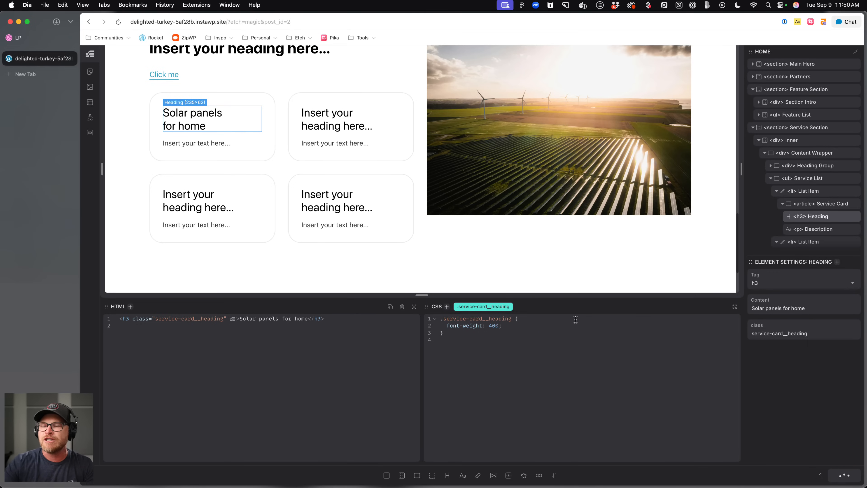
# Select the first card's description and browse the Automatic.css Cards, Typography and Color Assignments text settings.
pyautogui.click(191, 144)
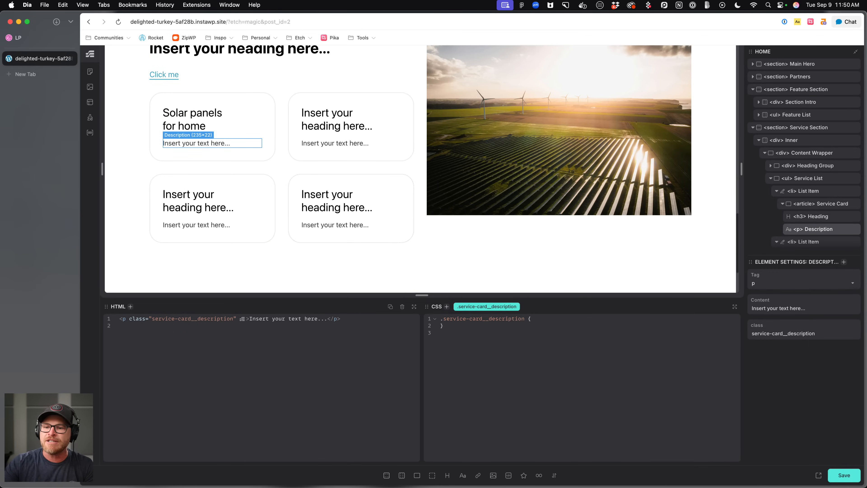
pyautogui.click(90, 459)
pyautogui.scroll(-3, 146, 296)
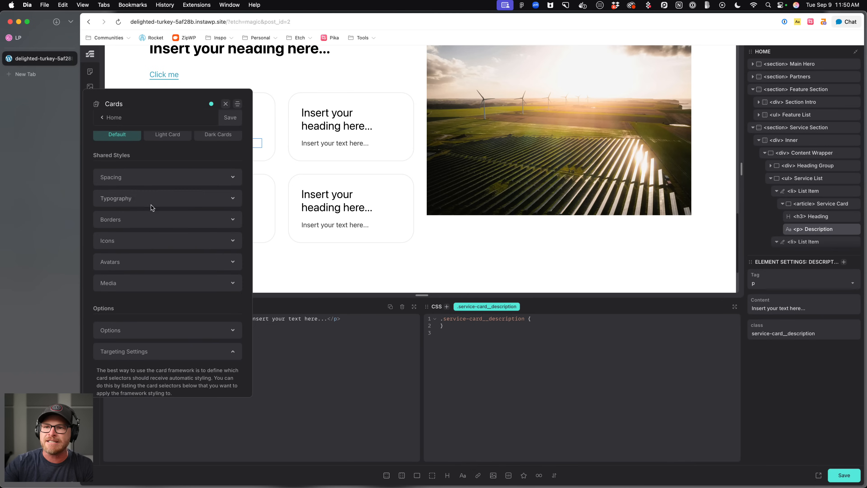
pyautogui.click(151, 205)
pyautogui.scroll(3, 188, 226)
pyautogui.click(160, 169)
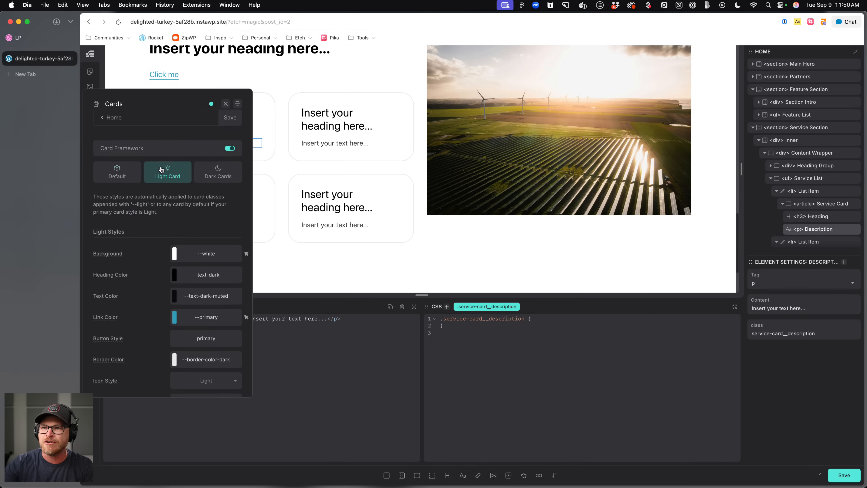
pyautogui.scroll(-2, 198, 244)
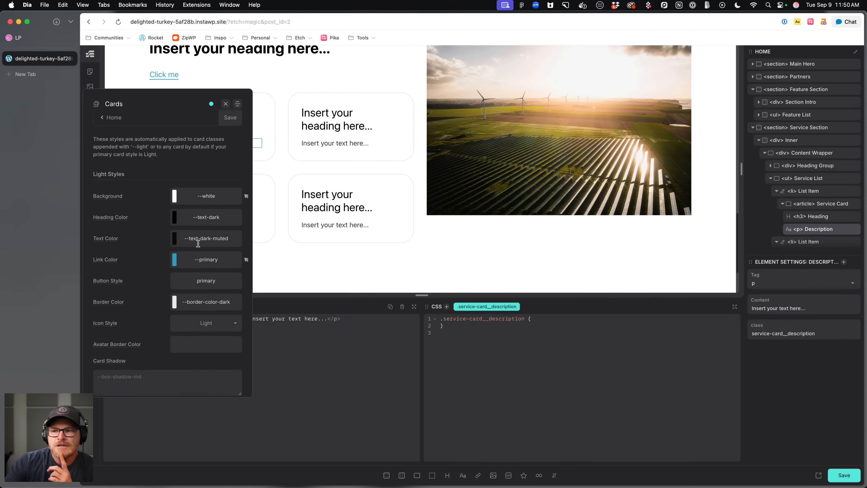
pyautogui.click(120, 118)
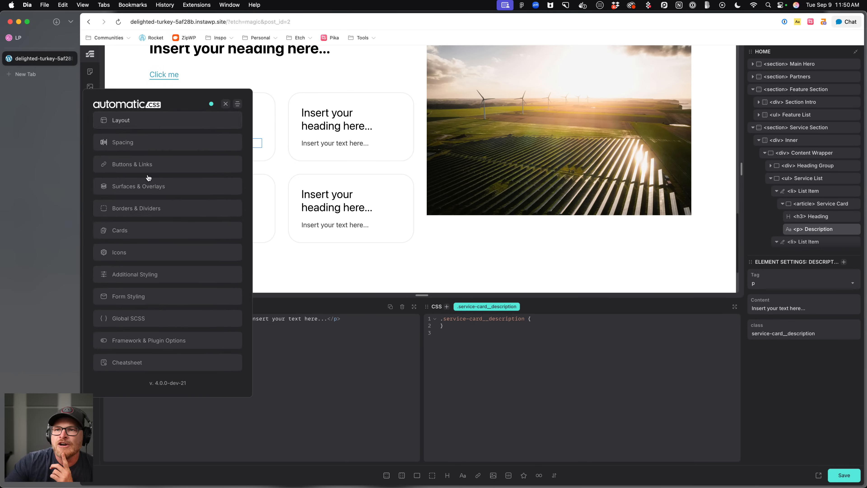
pyautogui.scroll(3, 145, 188)
pyautogui.click(145, 199)
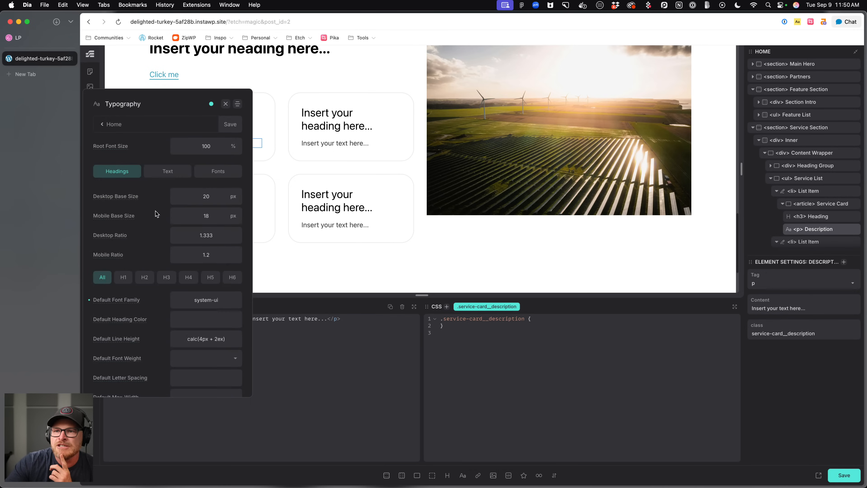
pyautogui.click(111, 124)
pyautogui.click(144, 178)
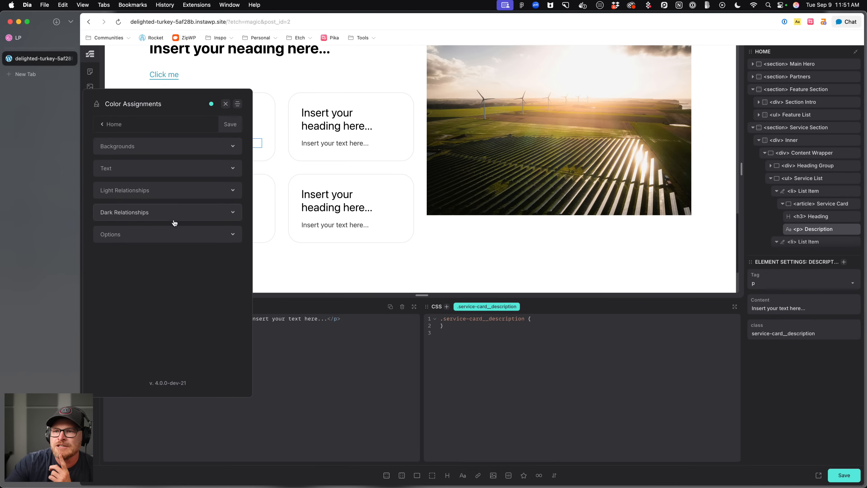
pyautogui.click(168, 172)
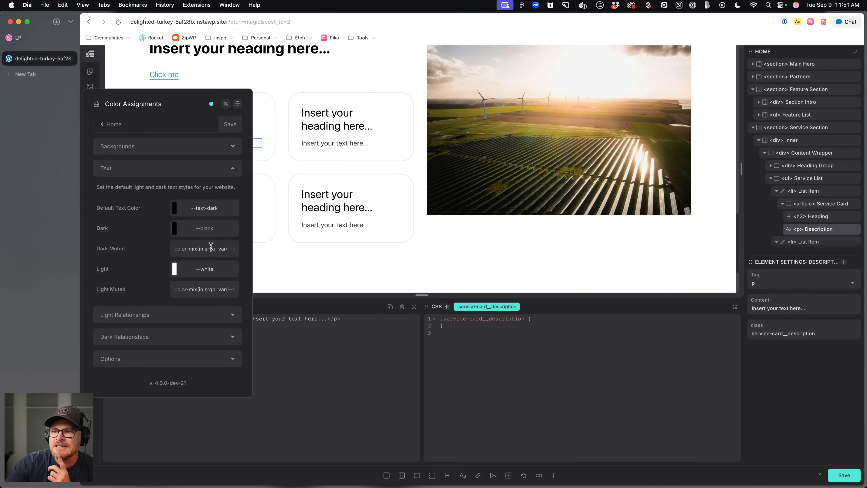
# Set the Dark Muted text color's mix percentage to 60% in Automatic.css Color Assignments and save.
pyautogui.hscroll(3, 211, 247)
pyautogui.click(193, 249)
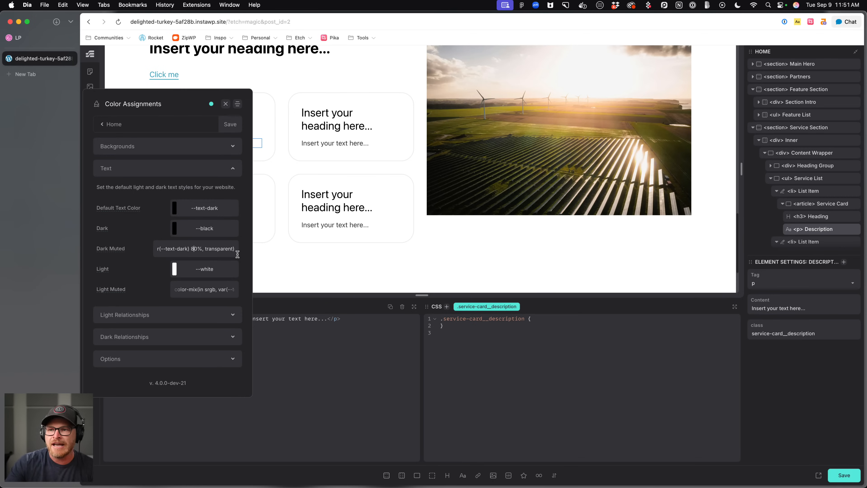
pyautogui.press('BackSpace')
pyautogui.write('7')
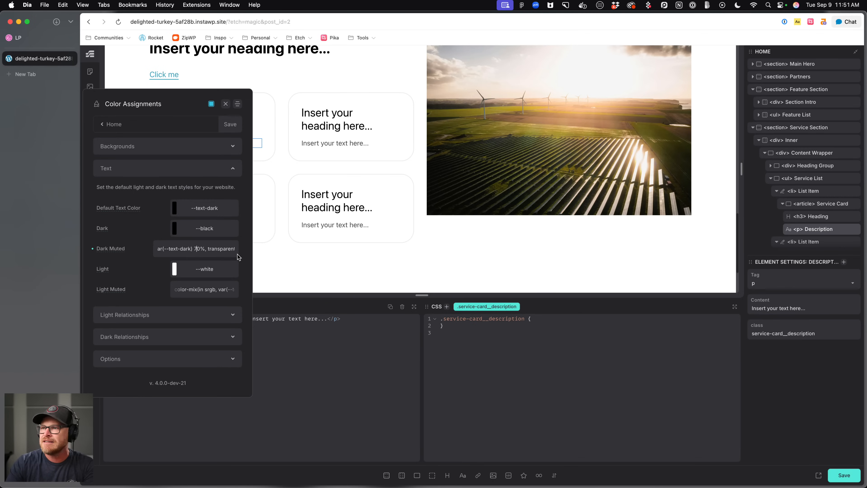
pyautogui.press('BackSpace')
pyautogui.write('6')
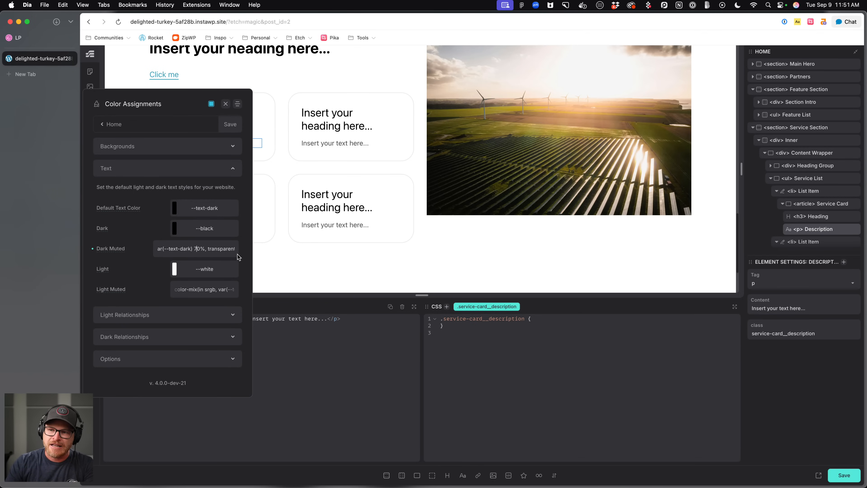
pyautogui.press('super+s')
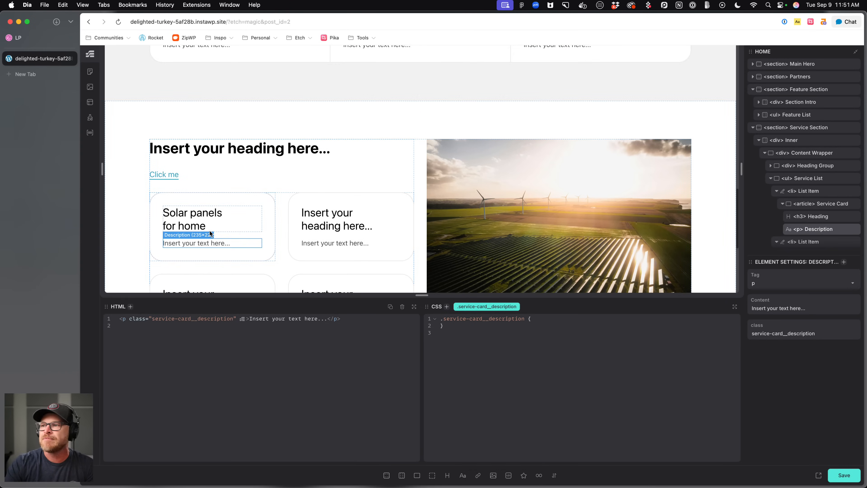
# Select the service list and add counter-reset: services to its .service-list CSS.
pyautogui.scroll(-5, 279, 200)
pyautogui.click(283, 151)
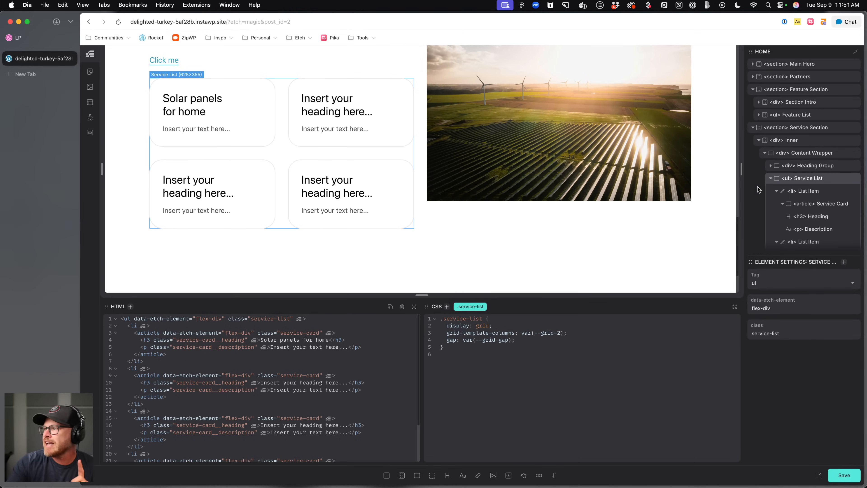
pyautogui.click(211, 112)
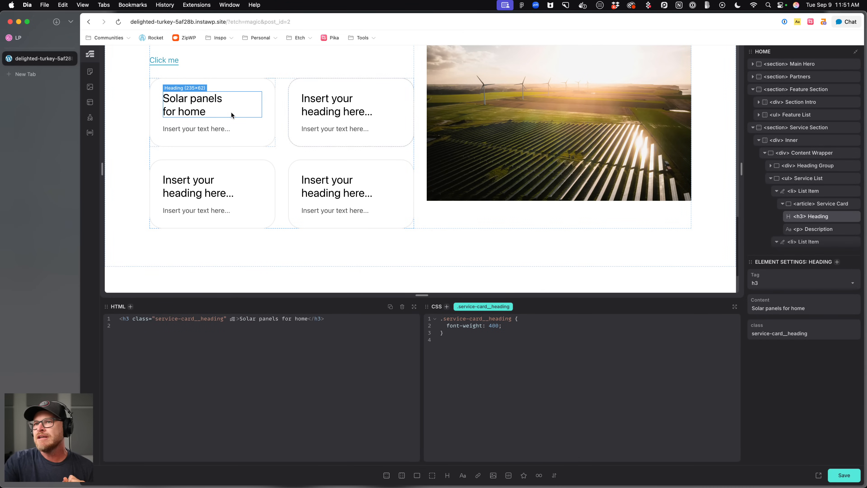
pyautogui.click(274, 153)
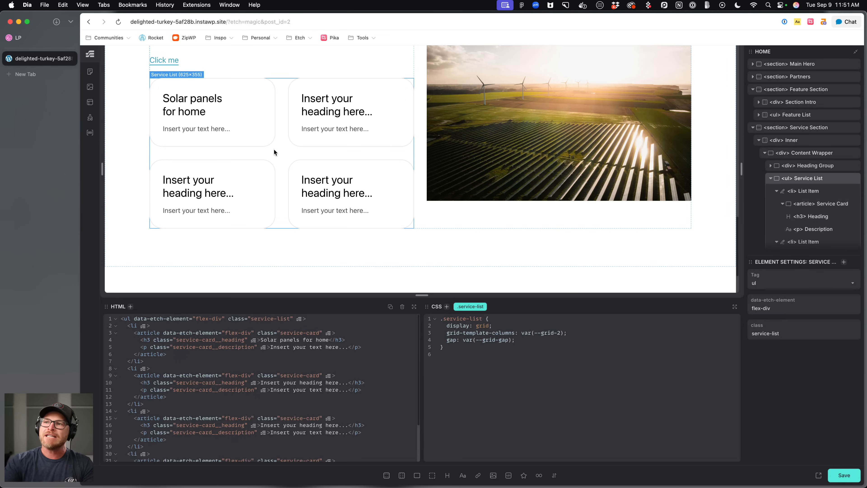
pyautogui.click(521, 339)
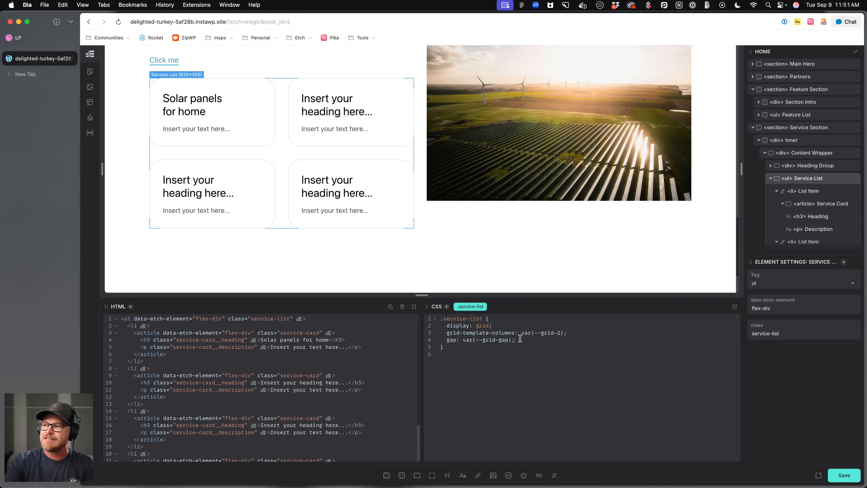
pyautogui.write('counter-re')
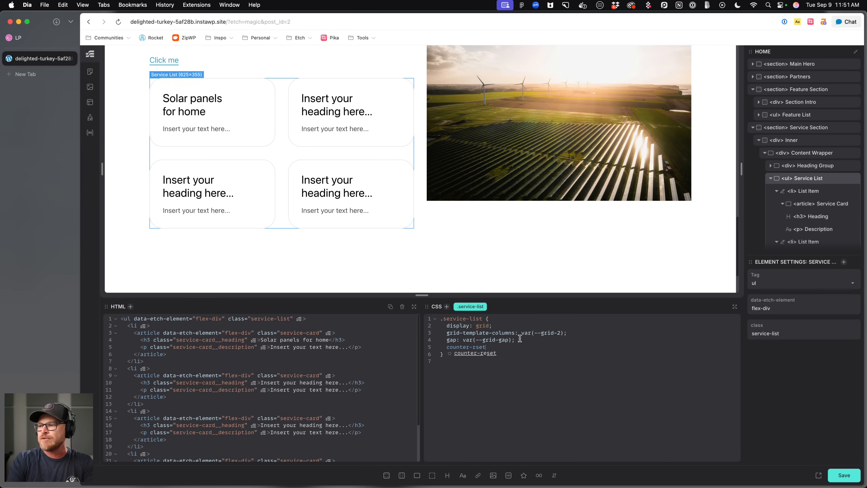
pyautogui.press('Return')
pyautogui.write('services;')
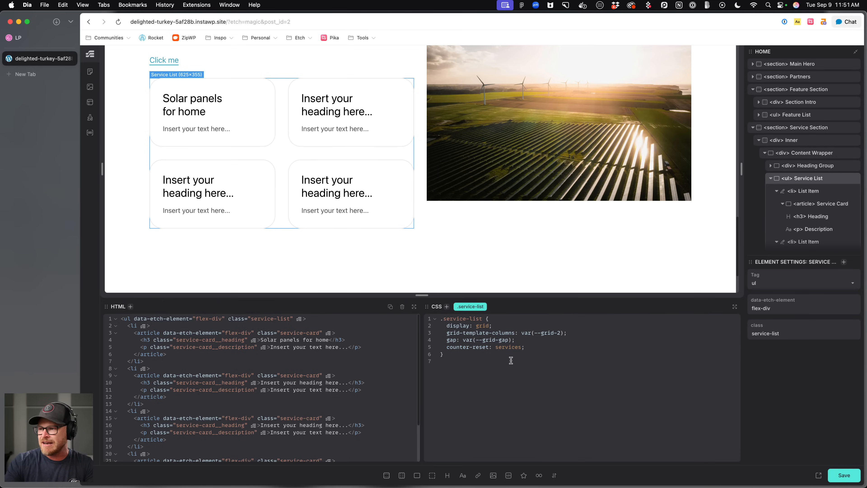
# Insert a :has(> &) rule in .service-card containing counter-increment: service, and save.
pyautogui.click(244, 86)
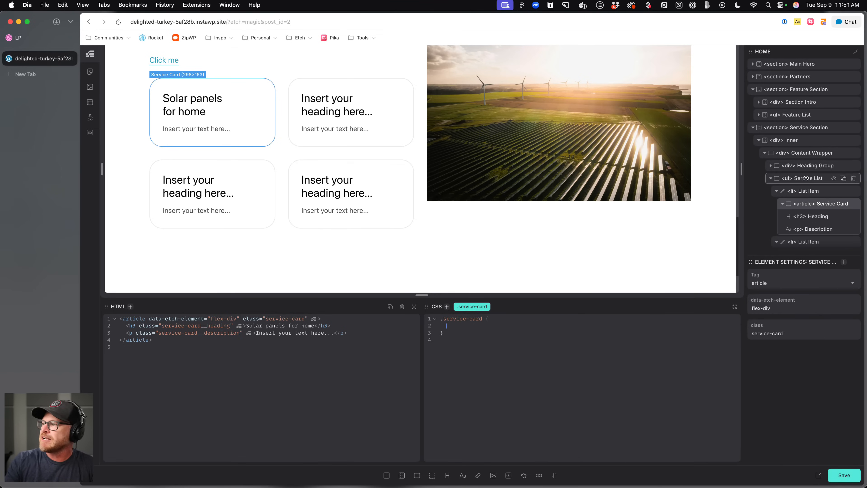
pyautogui.click(777, 191)
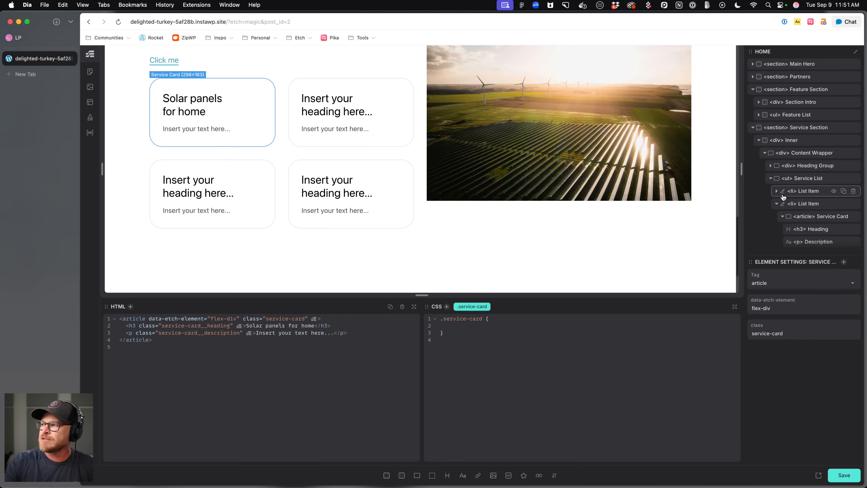
pyautogui.rightClick(470, 308)
pyautogui.click(494, 314)
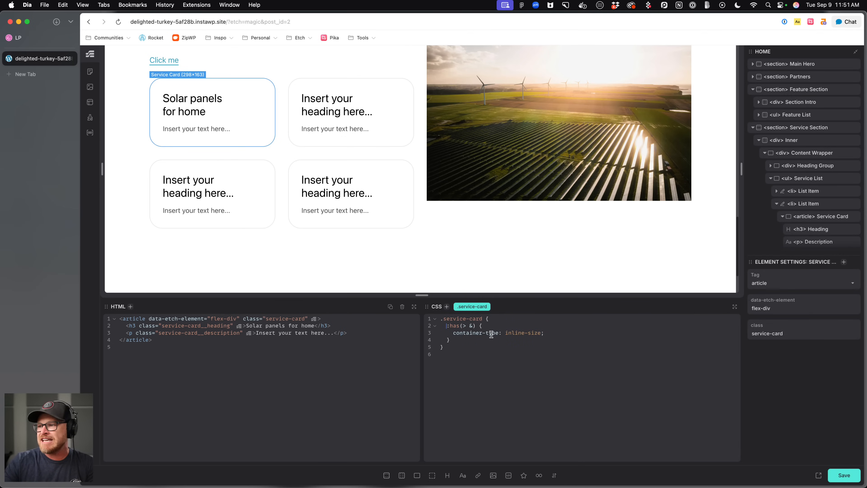
pyautogui.moveTo(546, 332); pyautogui.dragTo(453, 333)
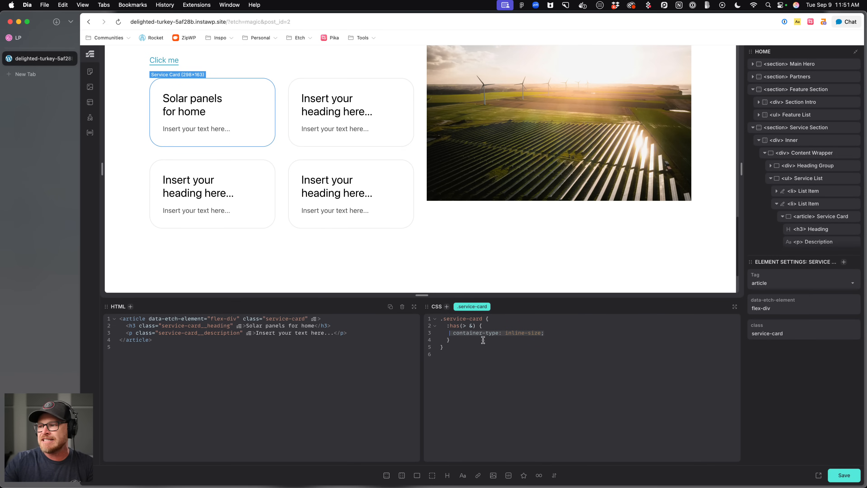
pyautogui.press('BackSpace')
pyautogui.write('count')
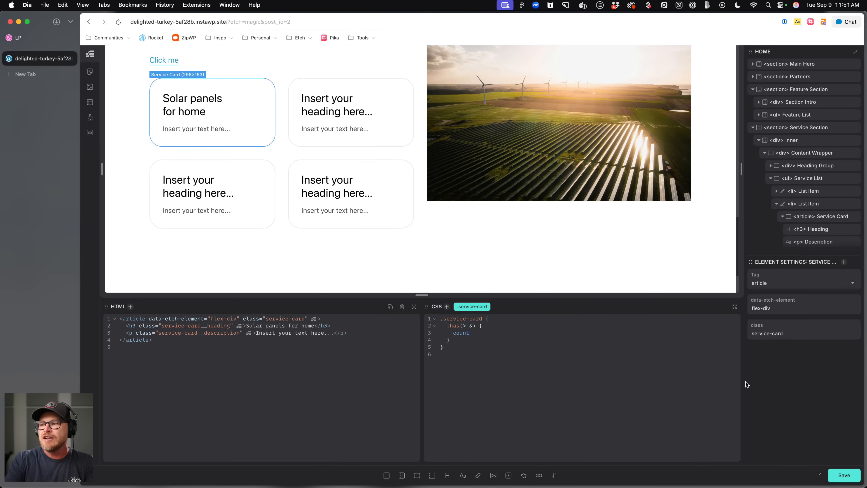
pyautogui.write('er-increment')
pyautogui.press('Return')
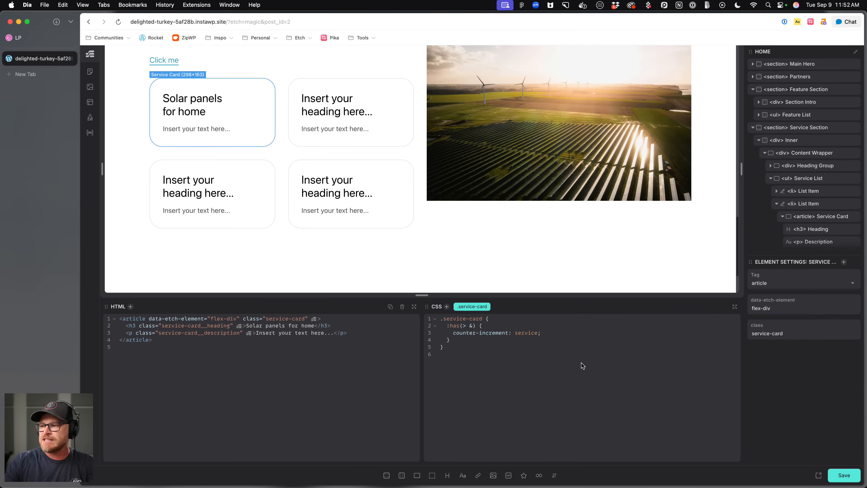
pyautogui.press('super+s')
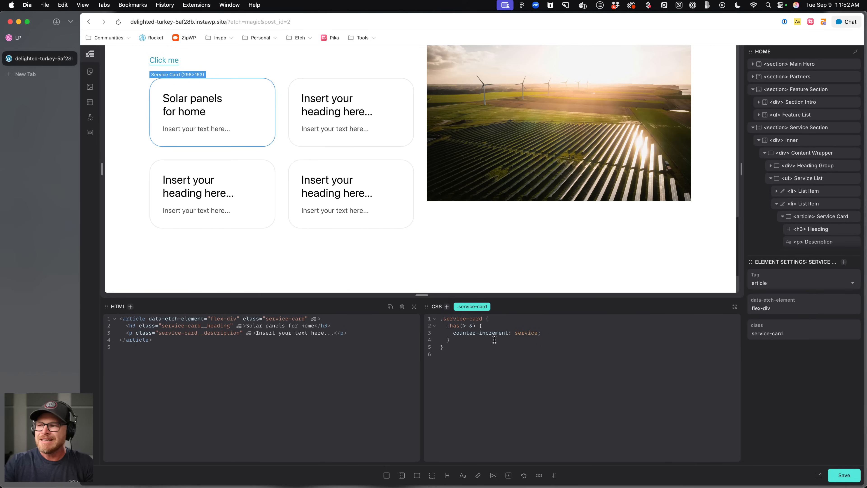
# Add a &::before rule to .service-card with content "1" and font-size var(--h3).
pyautogui.click(543, 339)
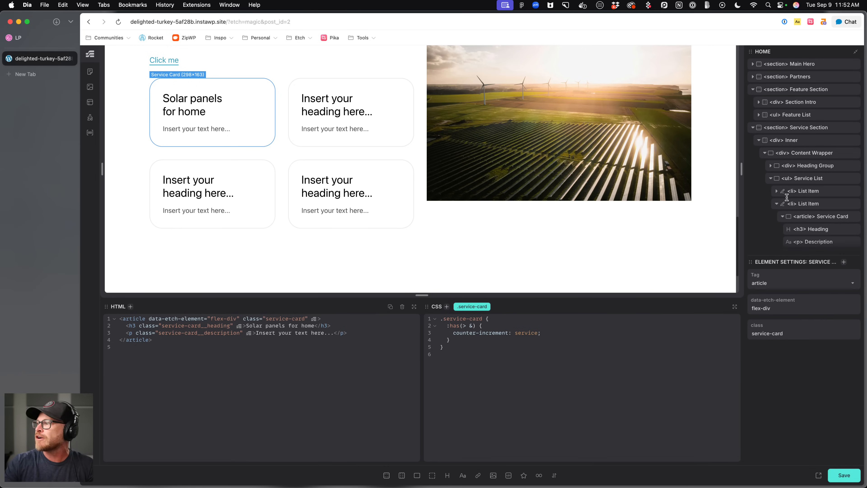
pyautogui.click(816, 219)
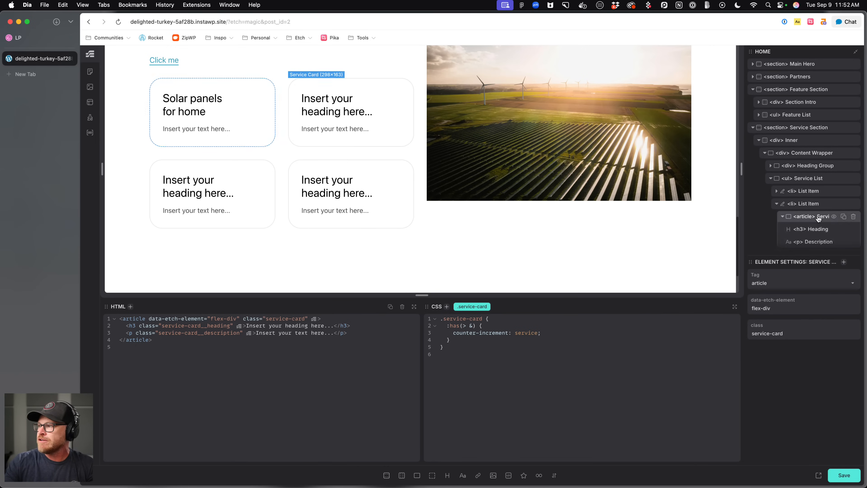
pyautogui.click(567, 345)
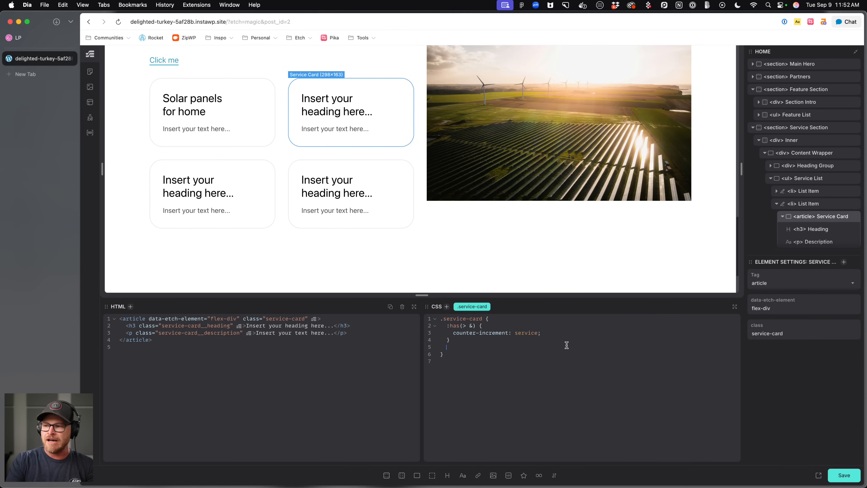
pyautogui.write('&::before {')
pyautogui.press('Return')
pyautogui.write('content: ')
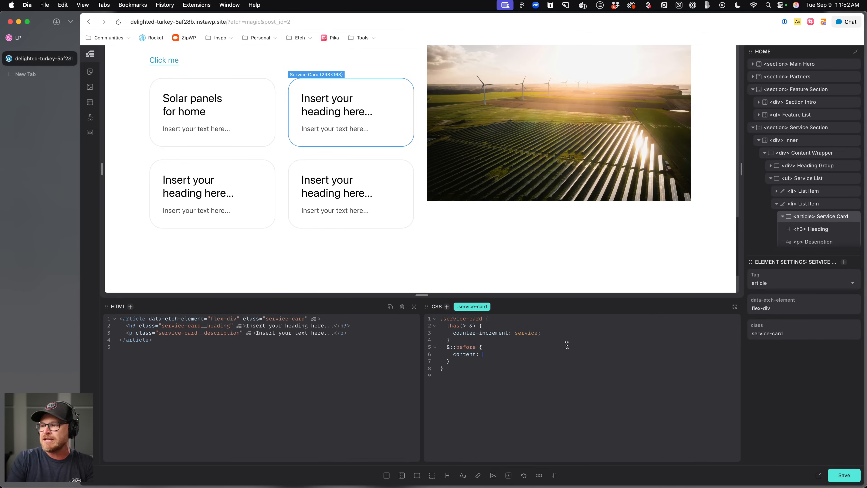
pyautogui.write('"1;;')
pyautogui.press('Return')
pyautogui.write('font-size: var(--')
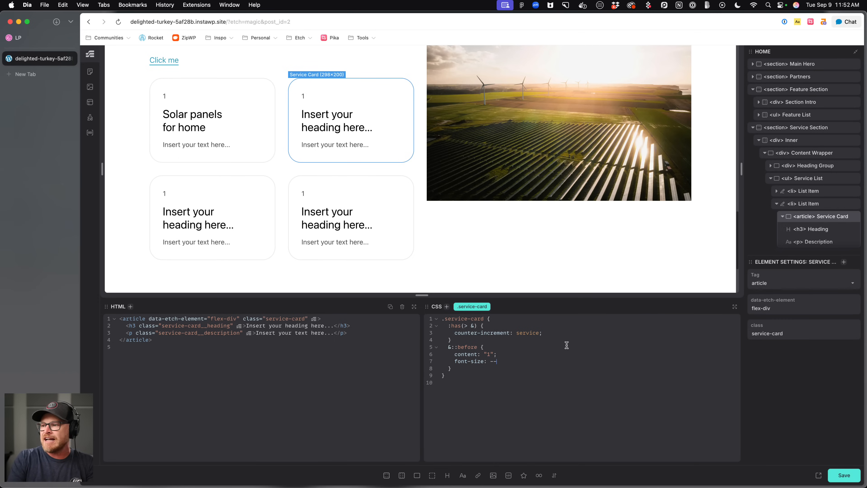
pyautogui.write('h3')
pyautogui.press('Return')
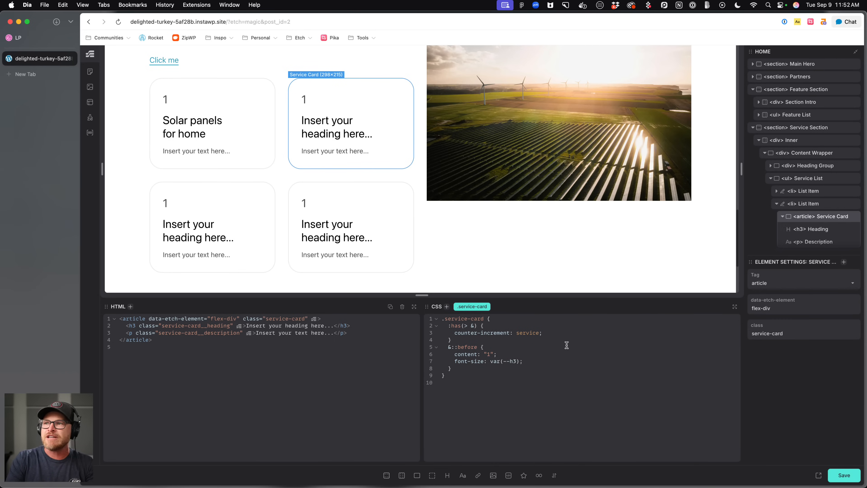
# Check the Dribbble reference cards and change the ::before content to "01".
pyautogui.click(28, 38)
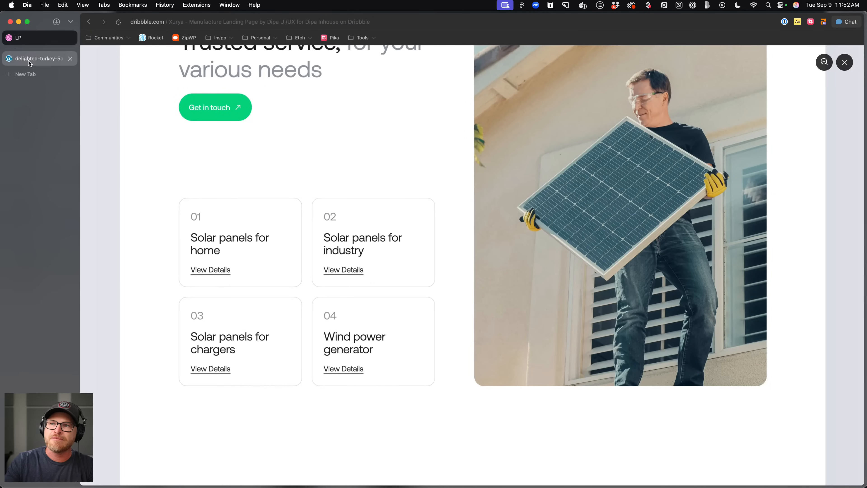
pyautogui.click(30, 63)
pyautogui.click(485, 354)
pyautogui.write('content: 0"1";')
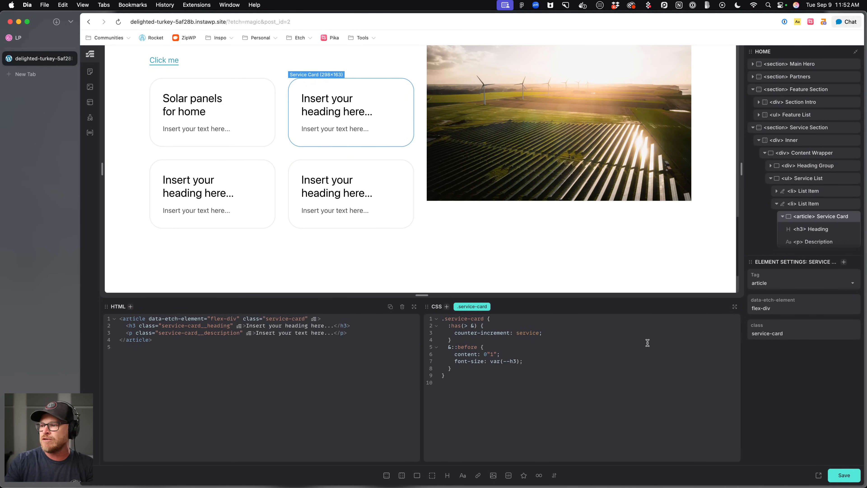
pyautogui.press('BackSpace')
pyautogui.write('0')
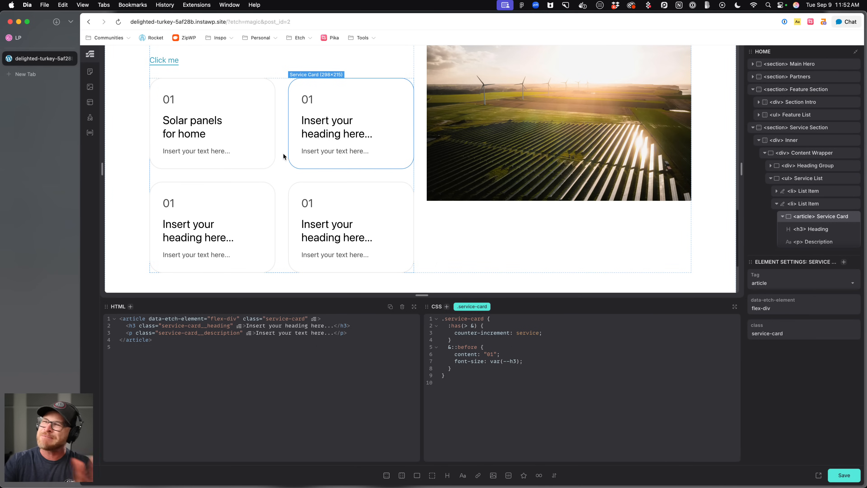
pyautogui.click(466, 370)
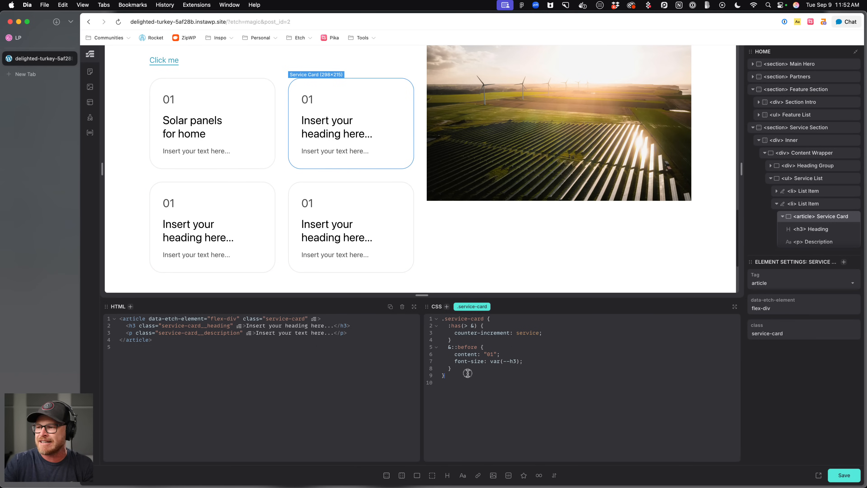
# Compare with the Dribbble reference, then add margin-block-end: .5em to the card's ::before rule and save.
pyautogui.click(34, 38)
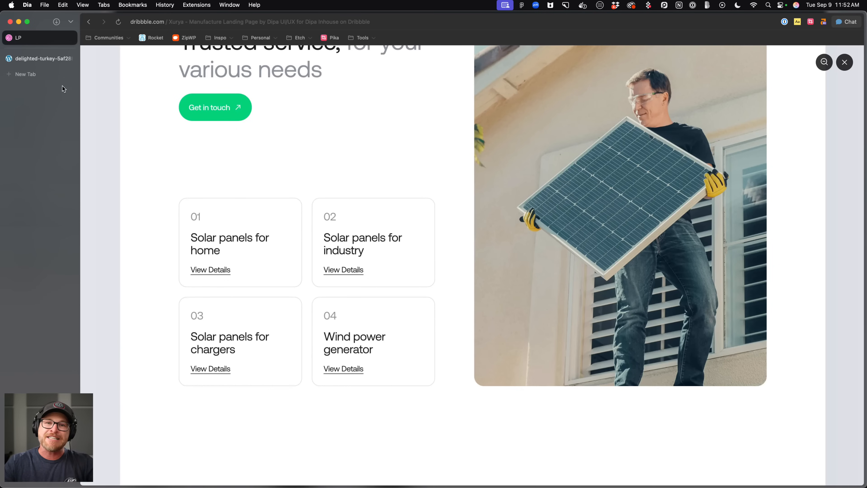
pyautogui.click(43, 63)
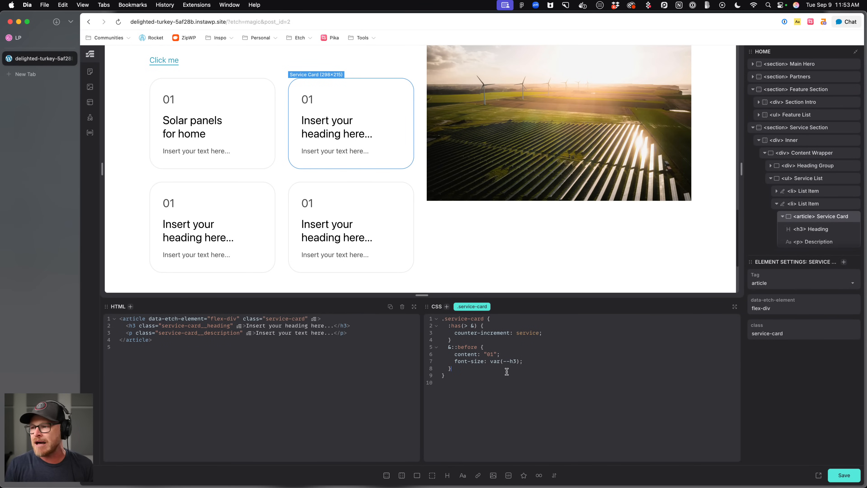
pyautogui.click(548, 365)
pyautogui.write('margin-block-end: 1em;')
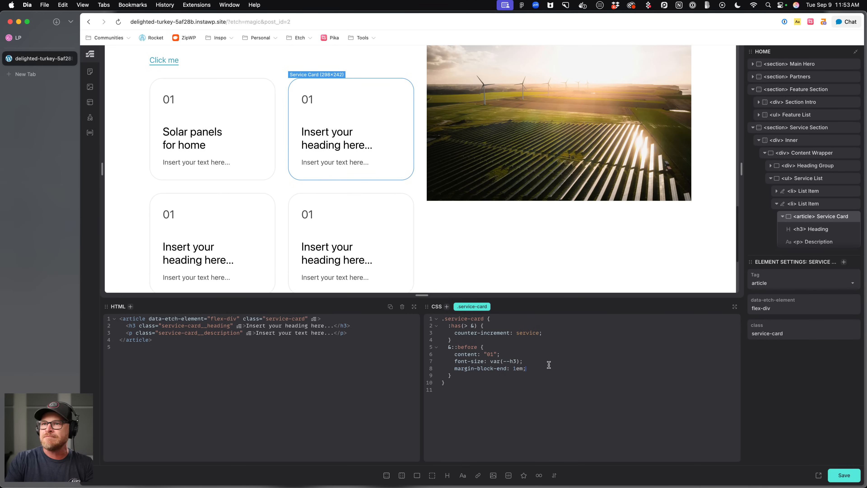
pyautogui.press('BackSpace')
pyautogui.write('.5')
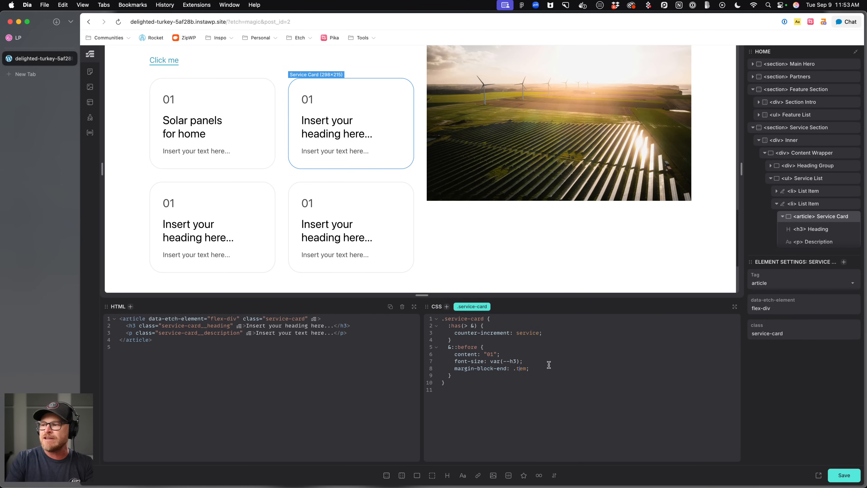
pyautogui.press('super+s')
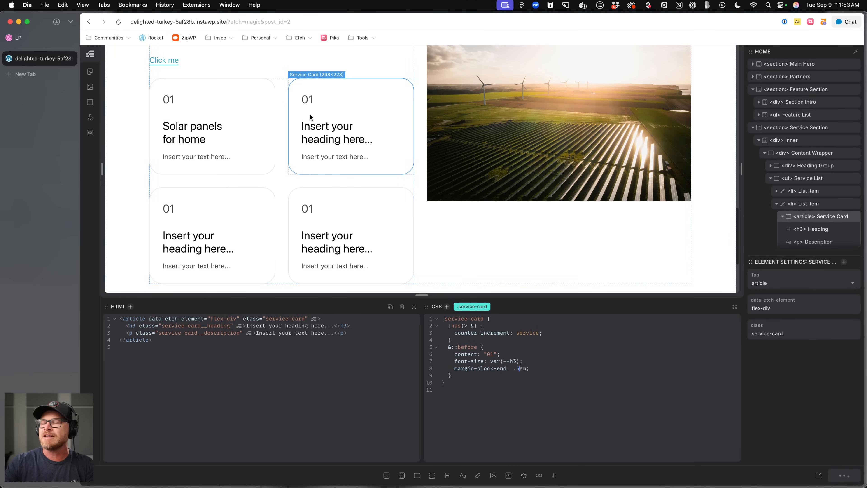
# Replace the ::before content with "0" counter(service) so the cards number themselves, and save.
pyautogui.click(528, 404)
pyautogui.moveTo(497, 355); pyautogui.dragTo(483, 354)
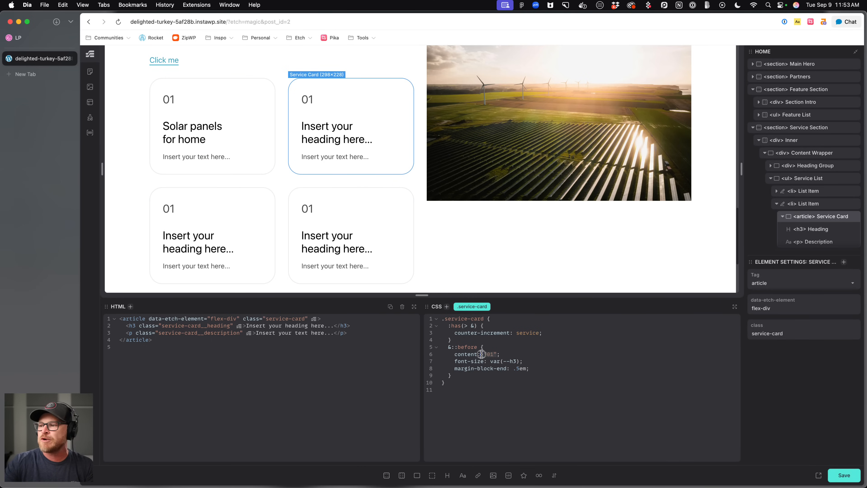
pyautogui.write('counter(services')
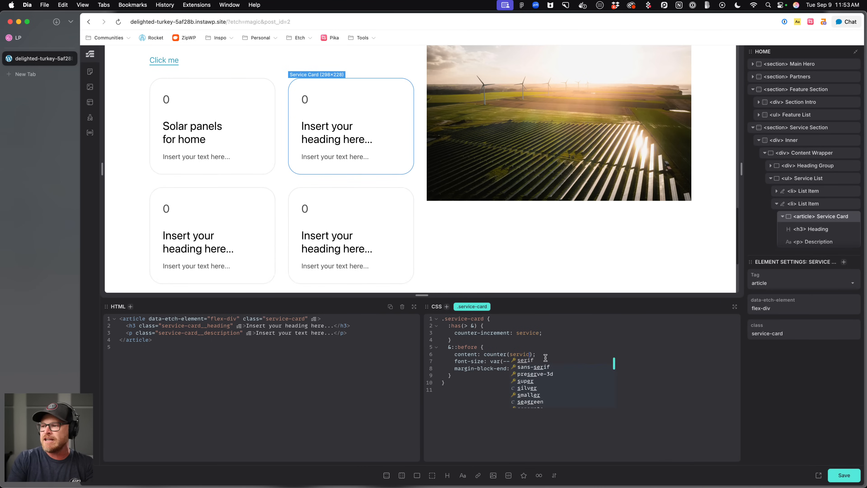
pyautogui.press('super+s')
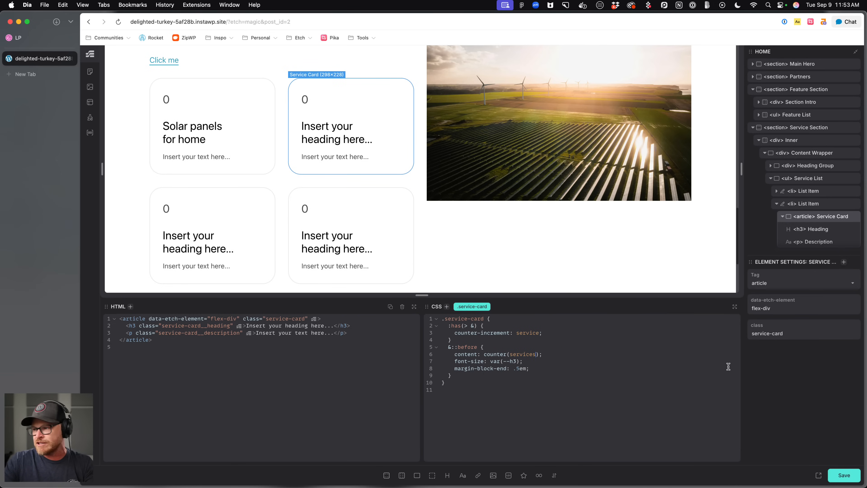
pyautogui.press('super+s')
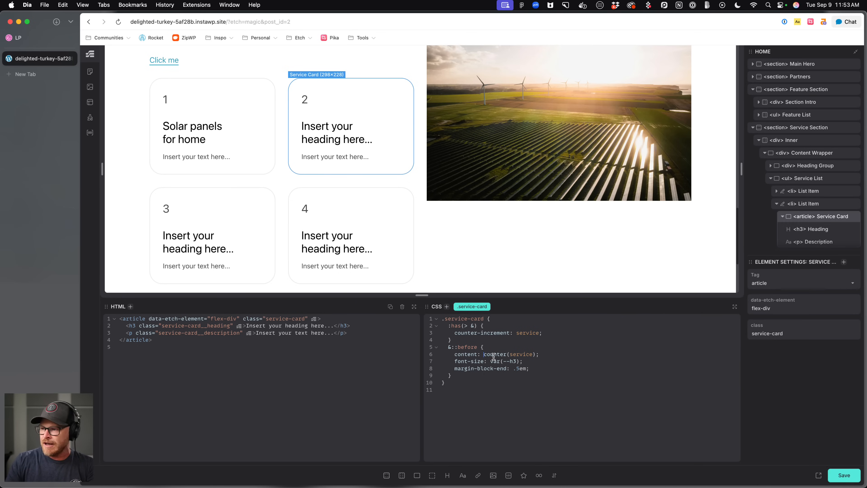
pyautogui.write('"')
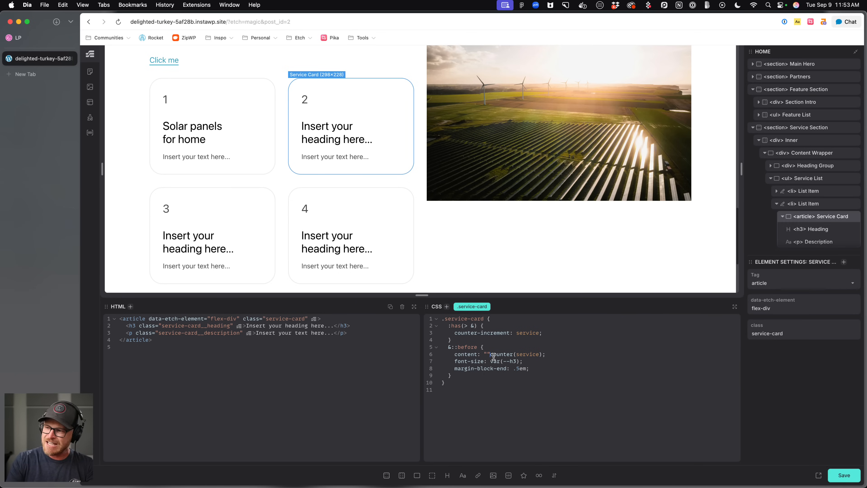
pyautogui.write('0')
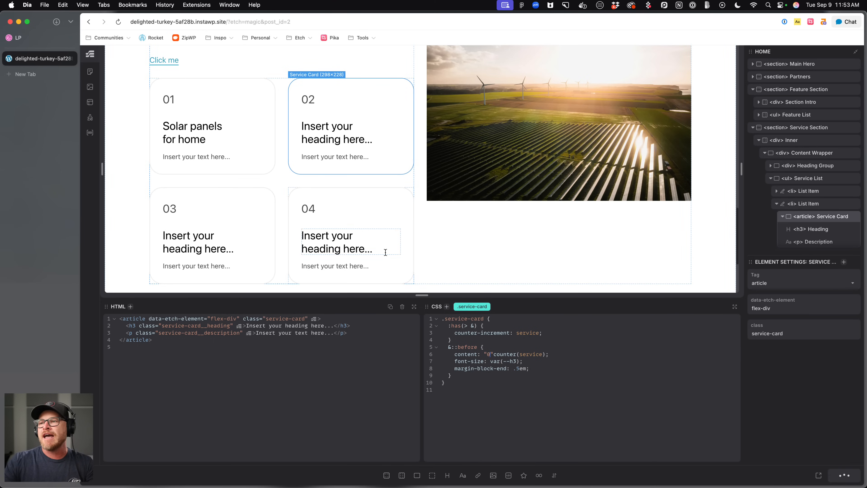
# Duplicate service list items and delete the extra one to leave six service cards.
pyautogui.scroll(-3, 814, 195)
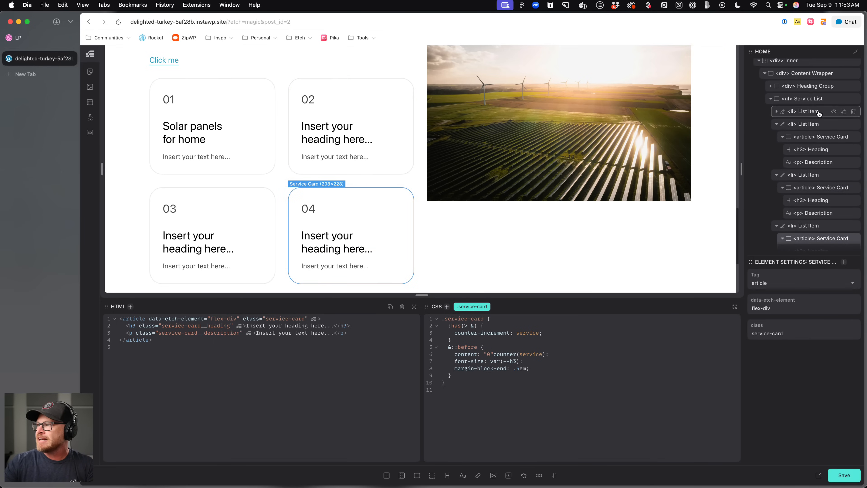
pyautogui.click(813, 124)
pyautogui.click(847, 125)
pyautogui.scroll(-6, 540, 137)
pyautogui.scroll(2, 540, 137)
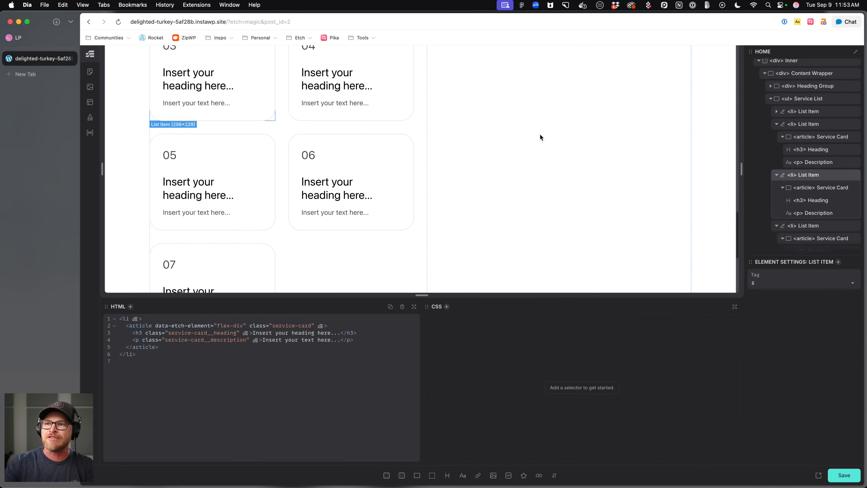
pyautogui.click(855, 175)
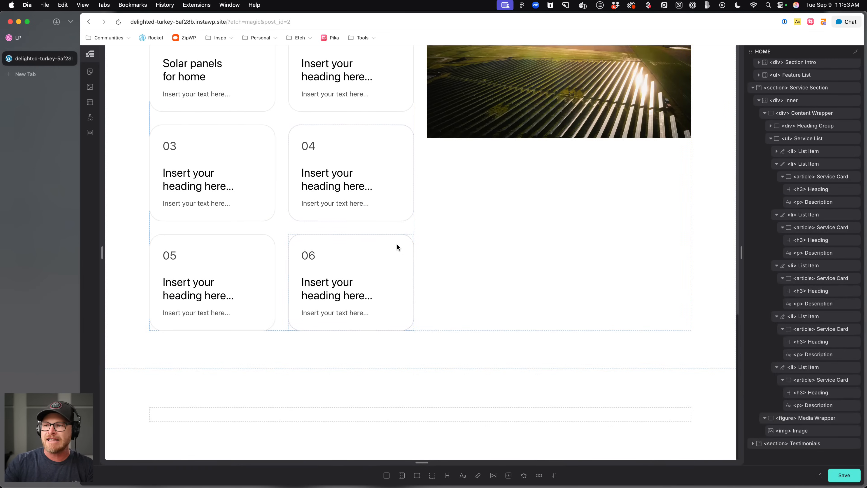
# Select the figure wrapping the services image and add the class service-section__media-wrapper.
pyautogui.scroll(3, 393, 243)
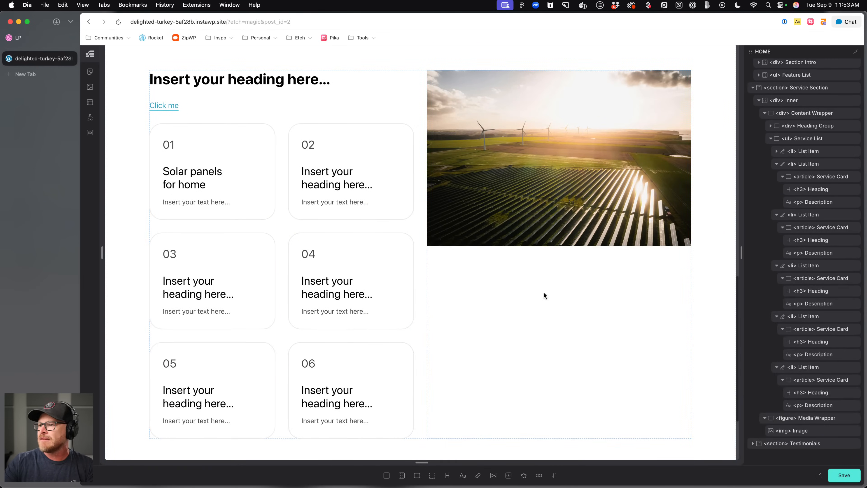
pyautogui.click(515, 232)
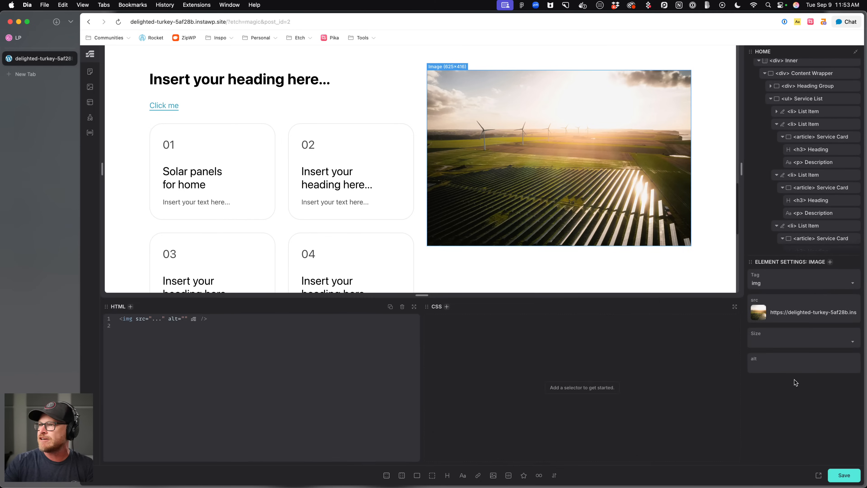
pyautogui.scroll(-3, 808, 184)
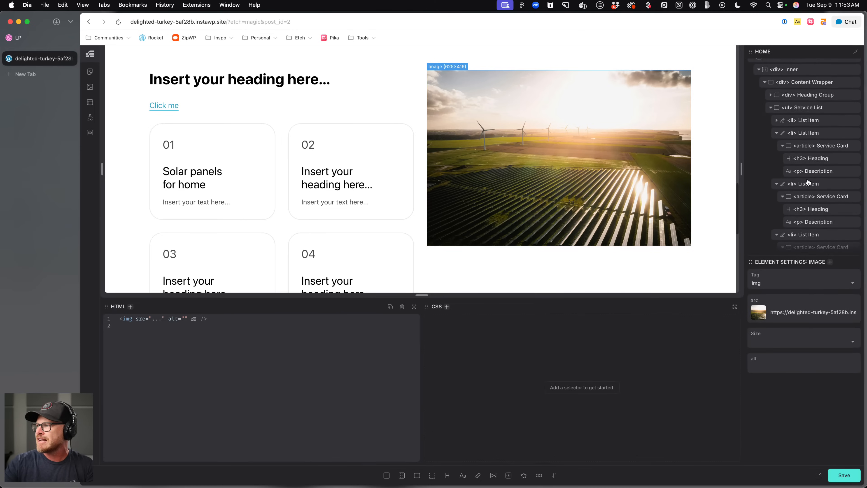
pyautogui.click(807, 208)
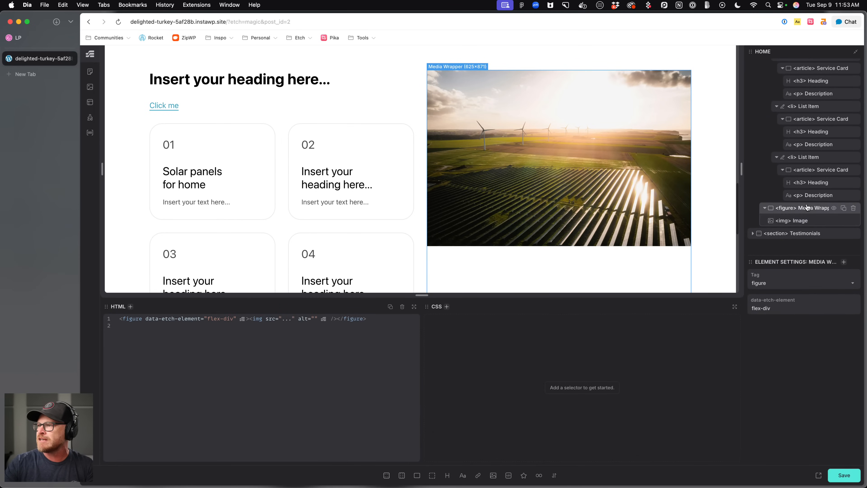
pyautogui.scroll(3, 815, 185)
pyautogui.scroll(-3, 815, 184)
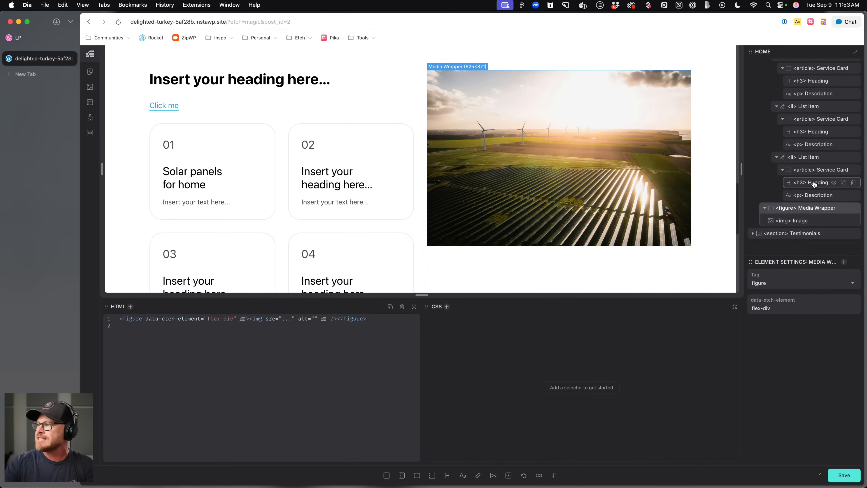
pyautogui.press('super+period')
pyautogui.write('.servi')
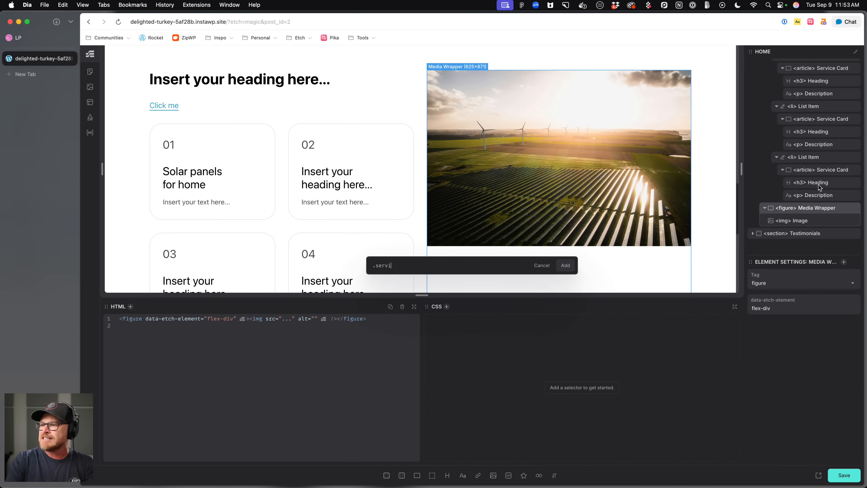
pyautogui.write('ce-section__media-wrapper')
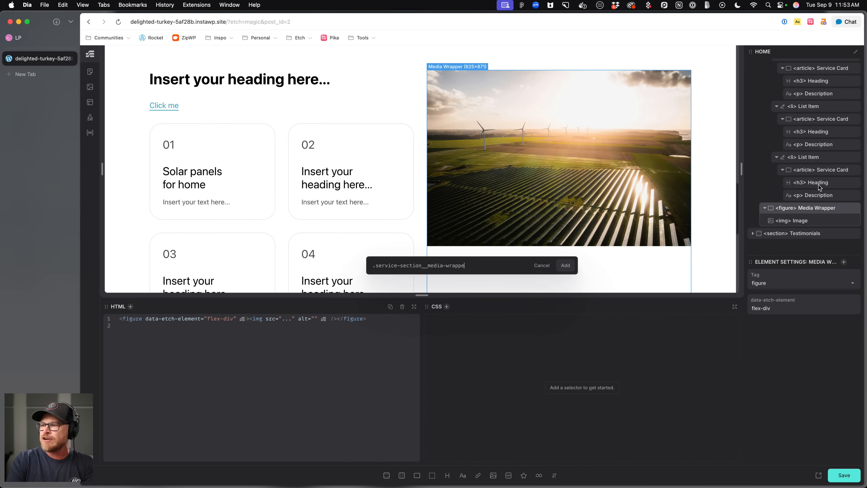
pyautogui.press('Return')
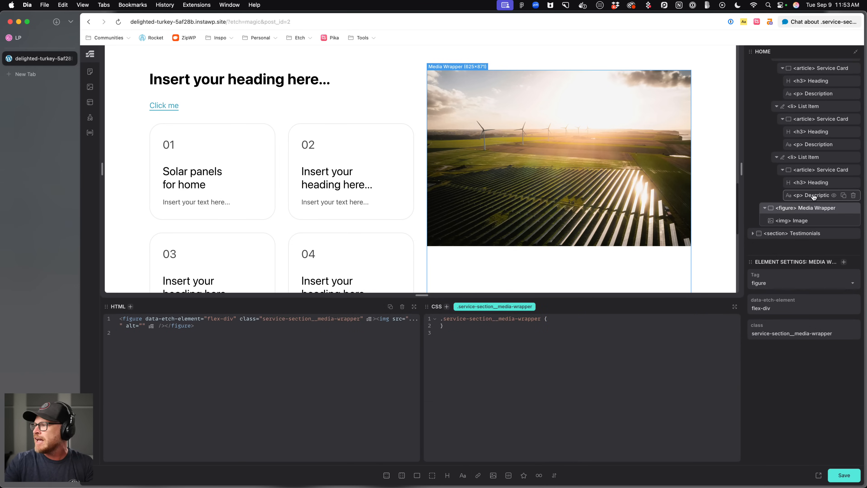
# Select the services image and add the class service-section__media.
pyautogui.click(805, 222)
pyautogui.press('super+period')
pyautogui.write('.services-sesection__media')
pyautogui.press('Return')
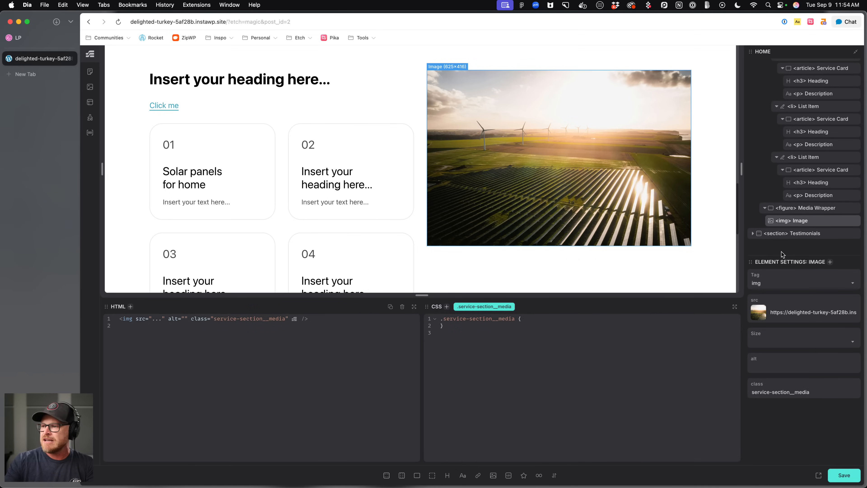
# Give .service-section__media flex: 1 and object-fit: cover, check the stretched image, and save.
pyautogui.write('flex: 1')
pyautogui.write(';boje')
pyautogui.write('object-')
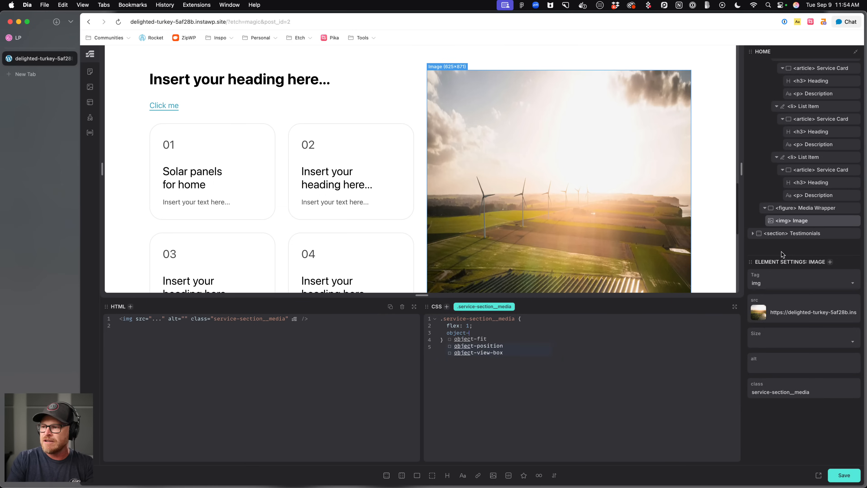
pyautogui.write('fit: cover;')
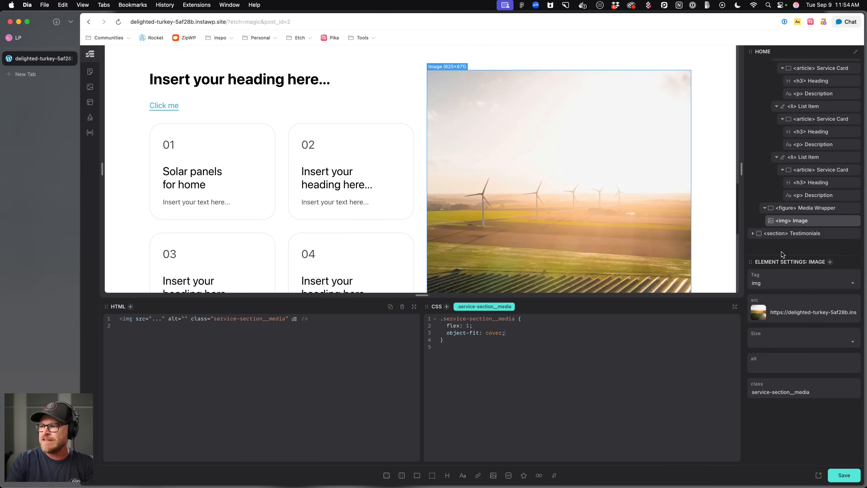
pyautogui.scroll(-5, 695, 171)
pyautogui.scroll(-1, 695, 172)
pyautogui.scroll(7, 547, 241)
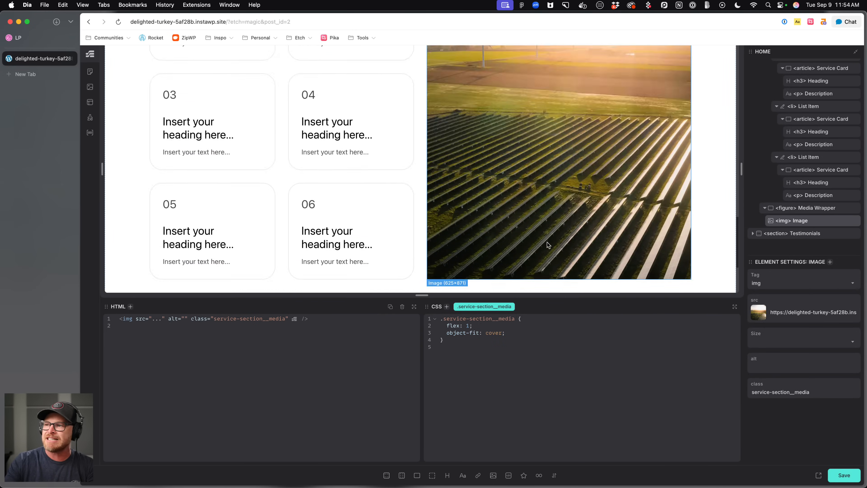
pyautogui.scroll(-7, 547, 242)
pyautogui.press('super+s')
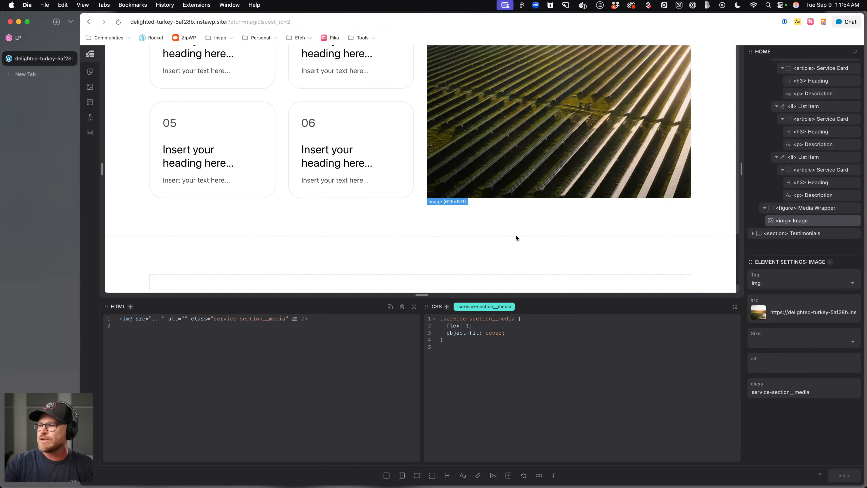
pyautogui.scroll(11, 411, 196)
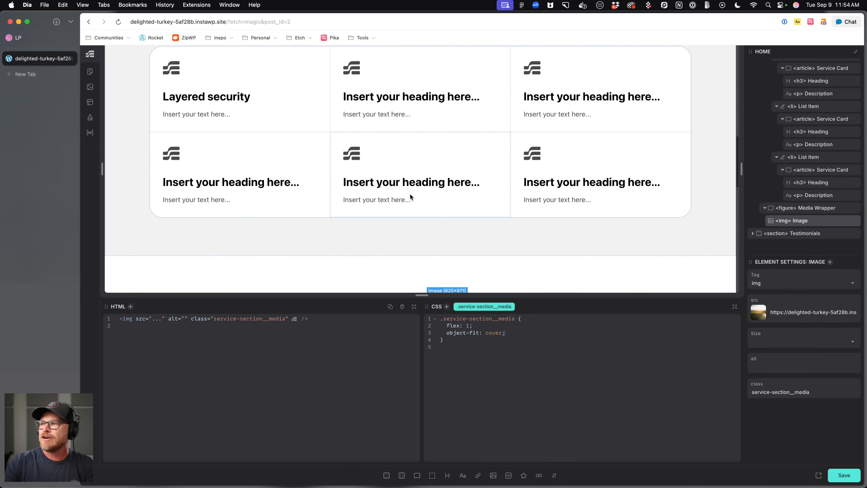
pyautogui.scroll(-6, 411, 195)
# After checking the reference, add border-radius: var(--radius) to the image's CSS and save.
pyautogui.click(29, 39)
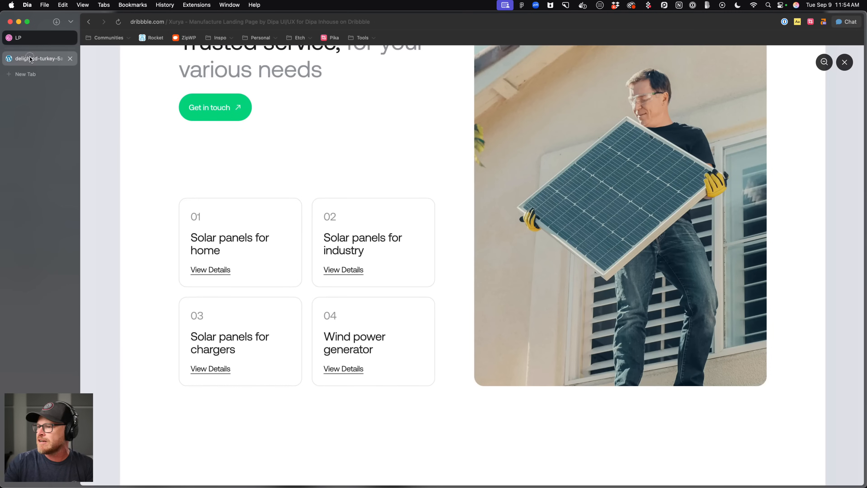
pyautogui.click(31, 60)
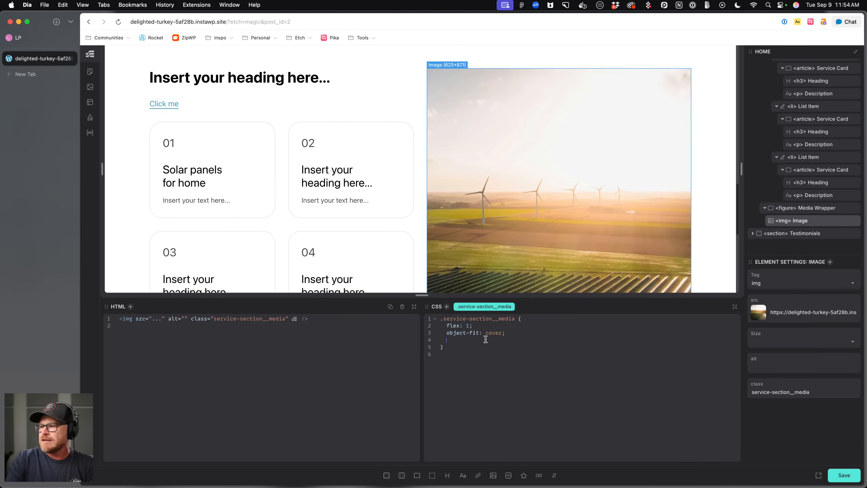
pyautogui.press('Return')
pyautogui.write('border-radius: var(--radius);')
pyautogui.press('super+s')
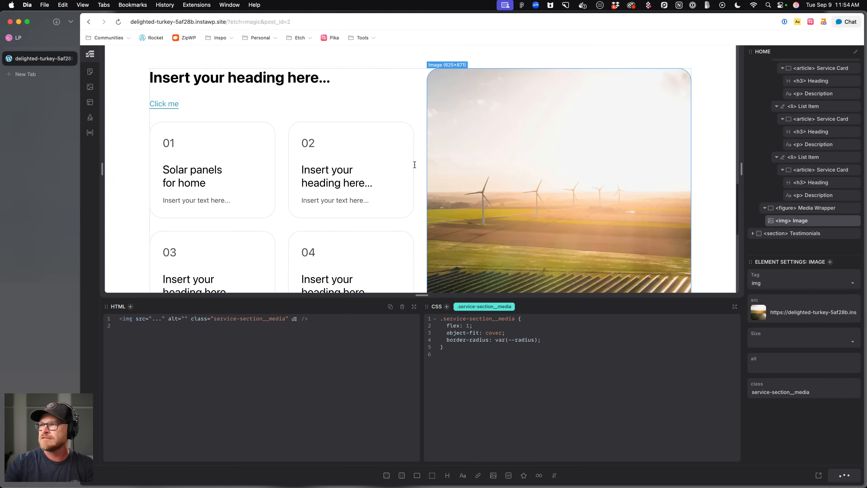
# Select the service list and change its gap to var(--content-gap).
pyautogui.click(313, 227)
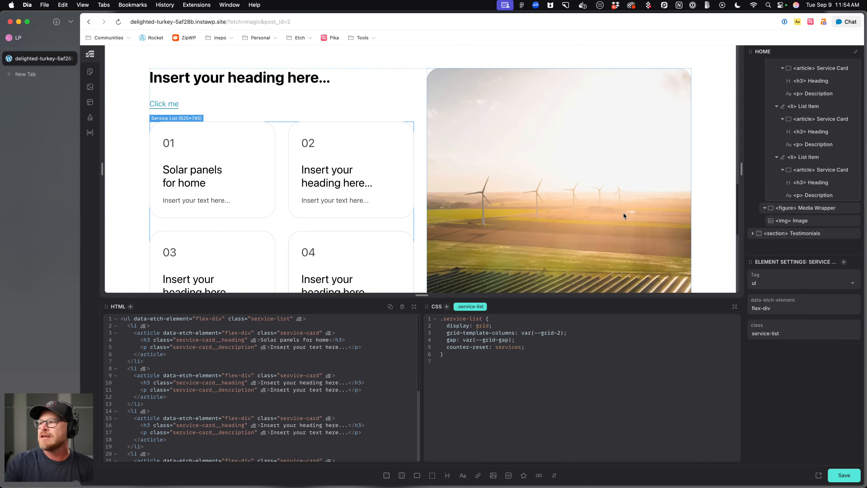
pyautogui.click(35, 41)
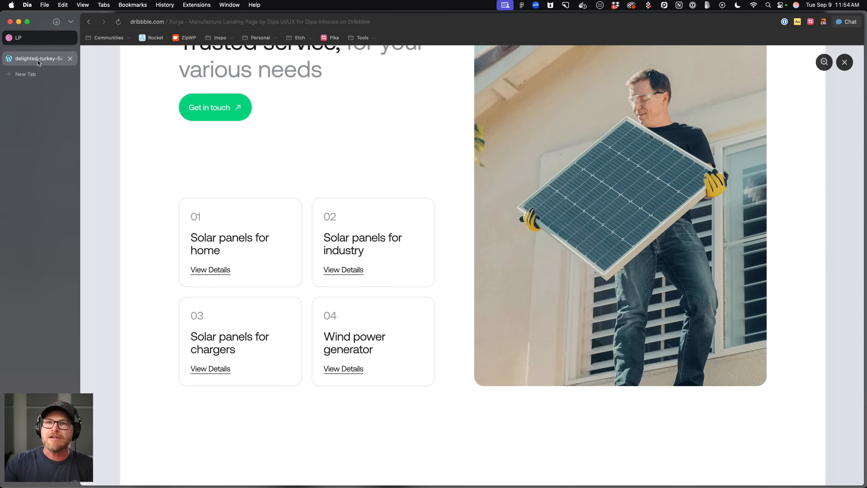
pyautogui.click(37, 60)
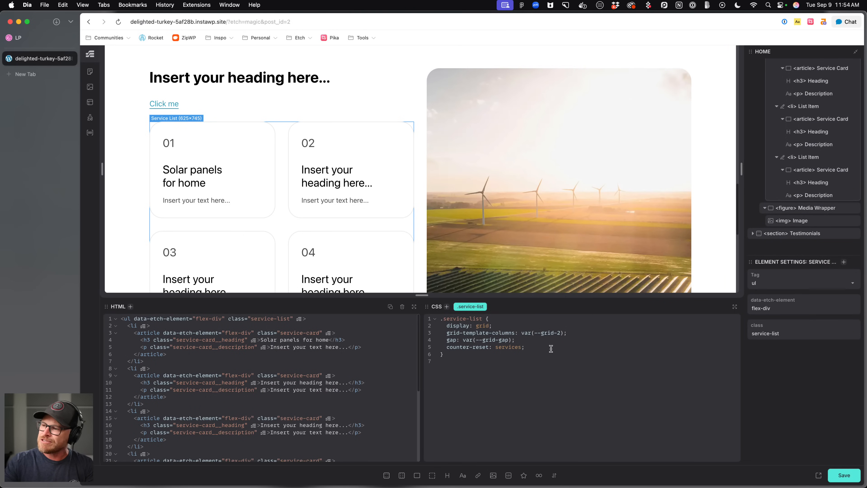
pyautogui.doubleClick(489, 341)
pyautogui.write('content')
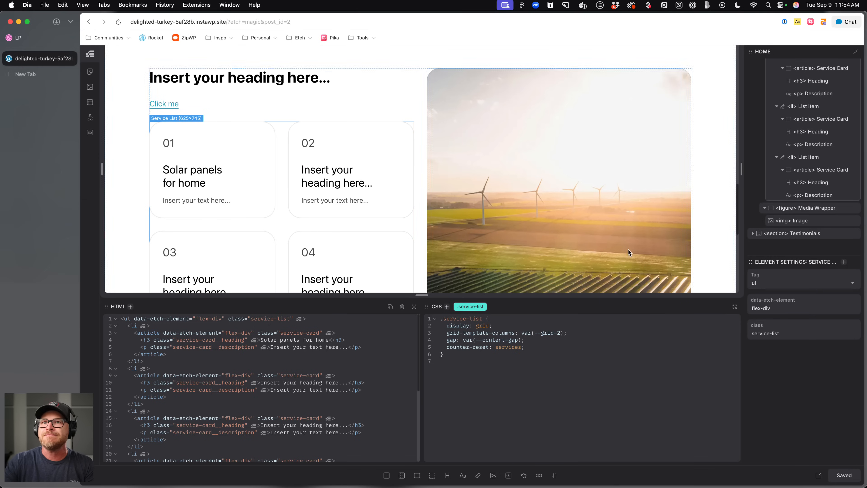
# Select a service card and change its ::before rule selector to :has(> &):nth-child(-n + 9)::before.
pyautogui.scroll(-6, 580, 231)
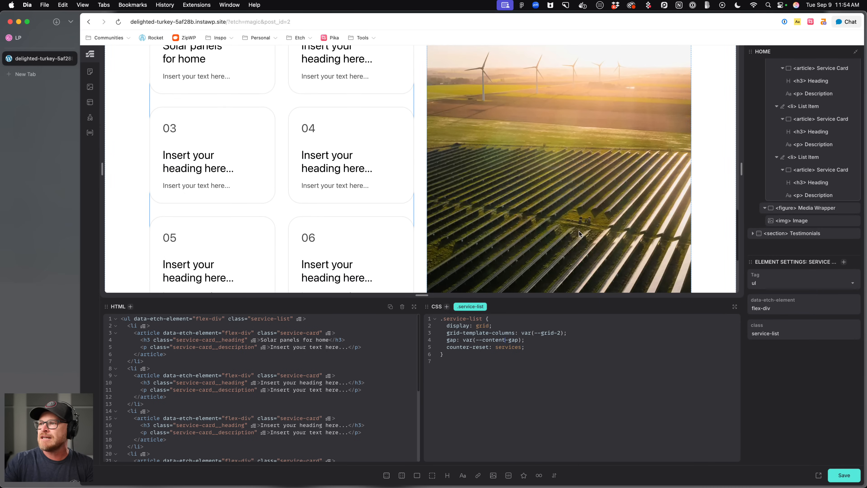
pyautogui.click(361, 131)
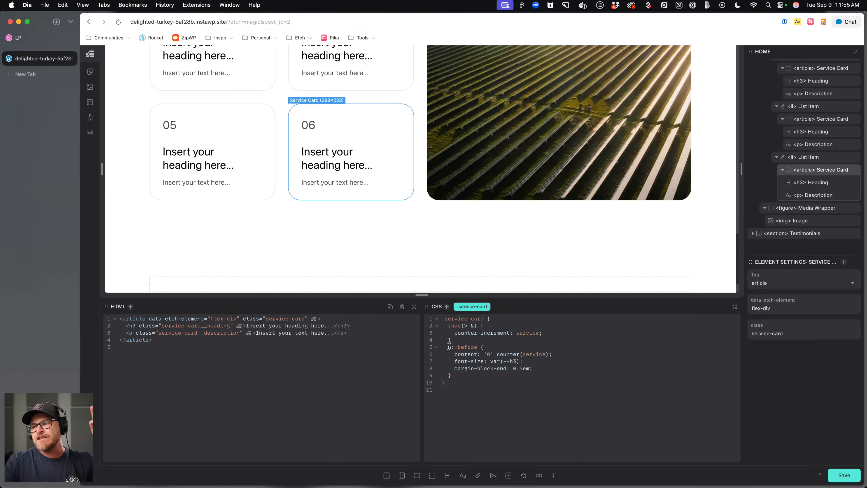
pyautogui.moveTo(448, 347); pyautogui.dragTo(455, 375)
pyautogui.click(458, 376)
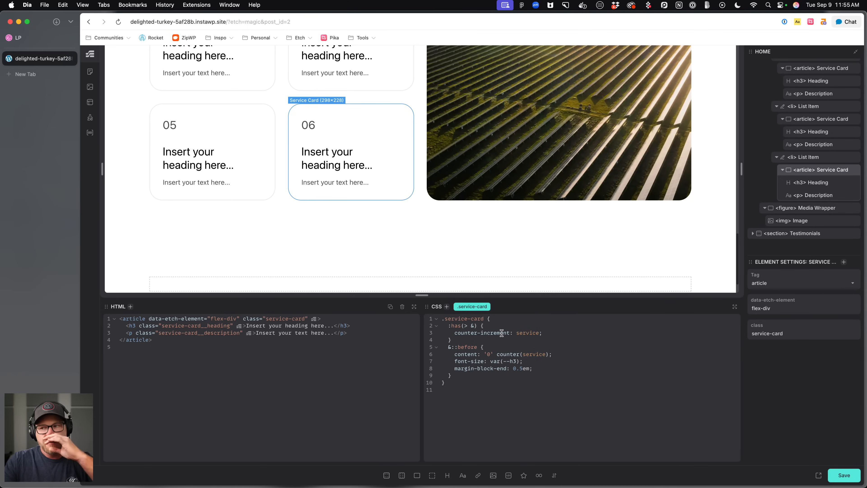
pyautogui.moveTo(449, 326); pyautogui.dragTo(477, 326)
pyautogui.click(449, 348)
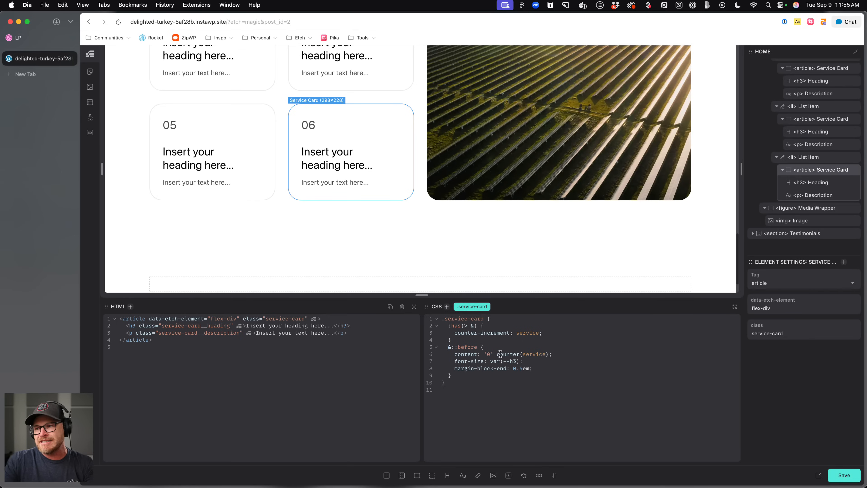
pyautogui.write(':has')
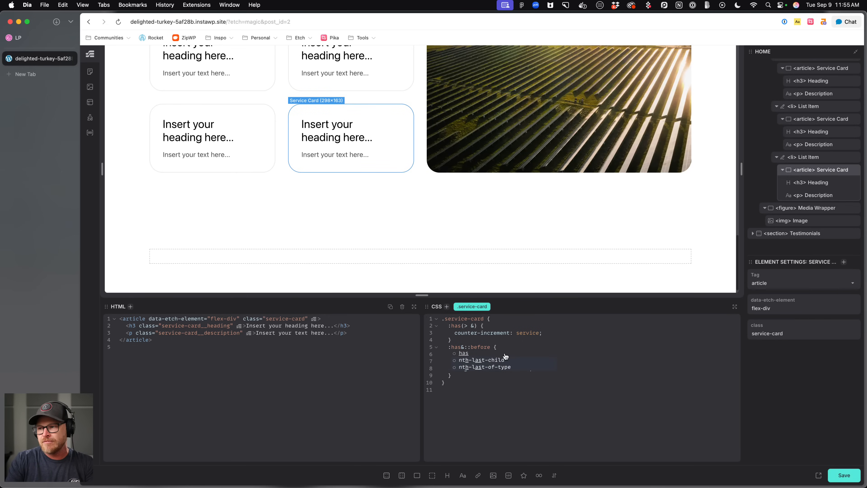
pyautogui.write('(> ')
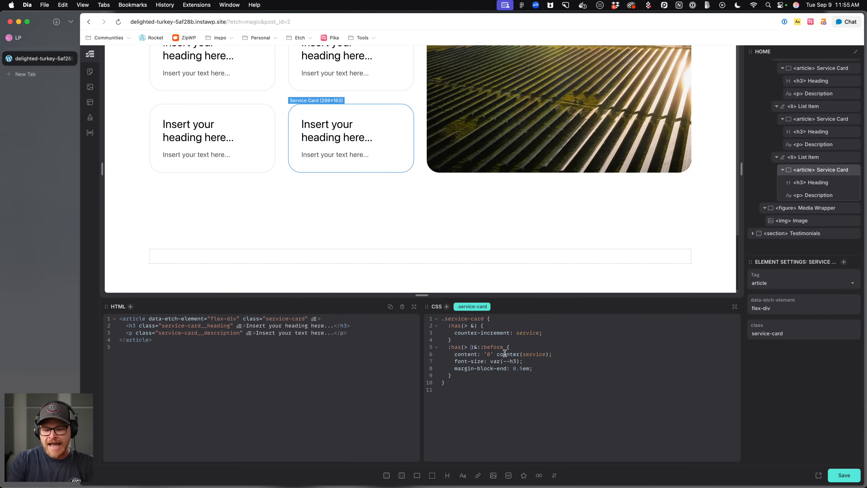
pyautogui.write('&)')
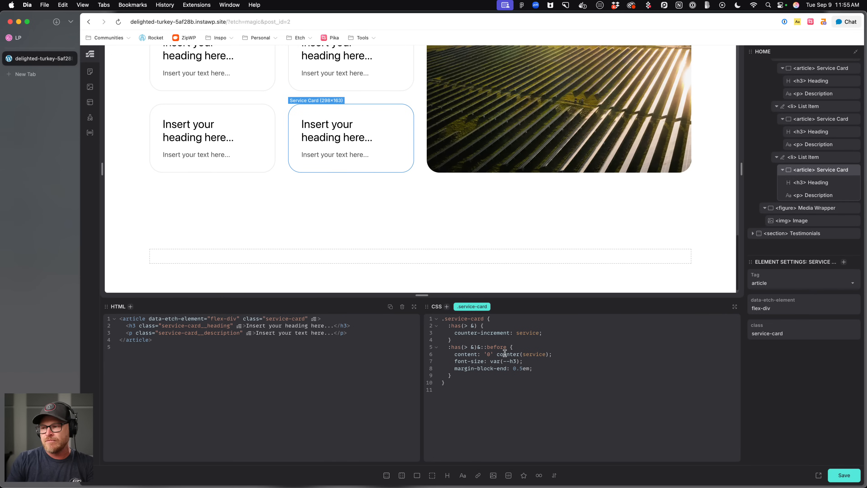
pyautogui.write(':nth-chil')
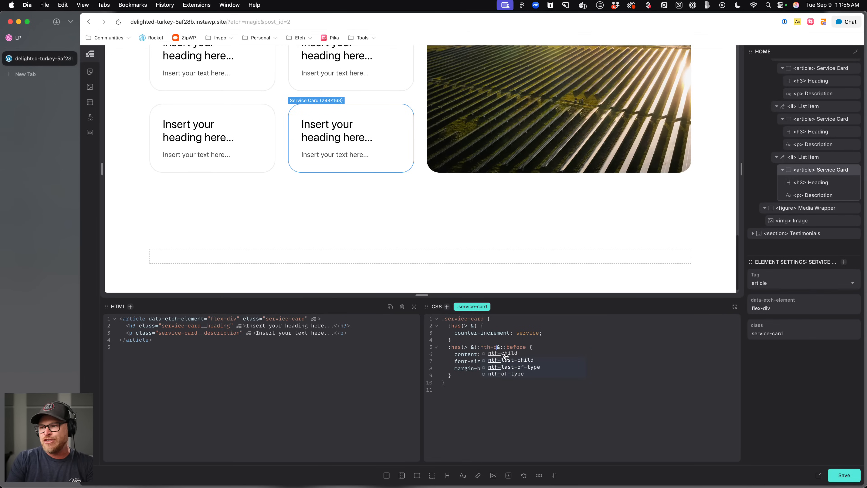
pyautogui.write('d')
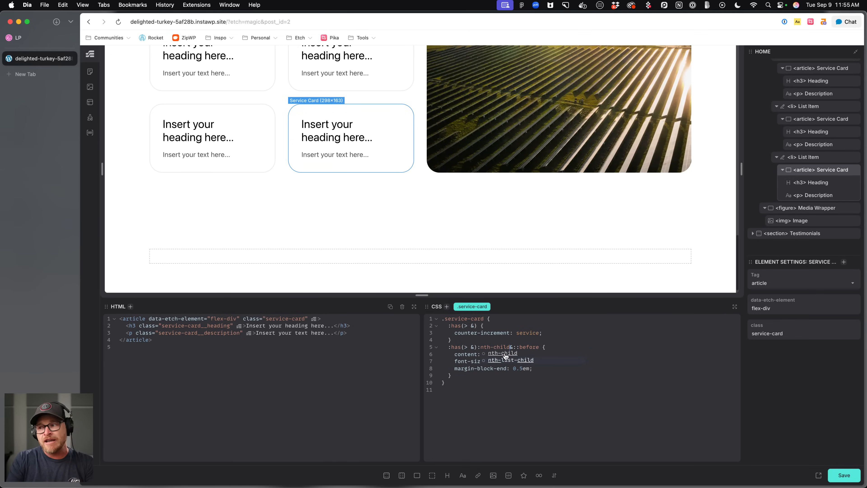
pyautogui.write('(')
pyautogui.press('BackSpace')
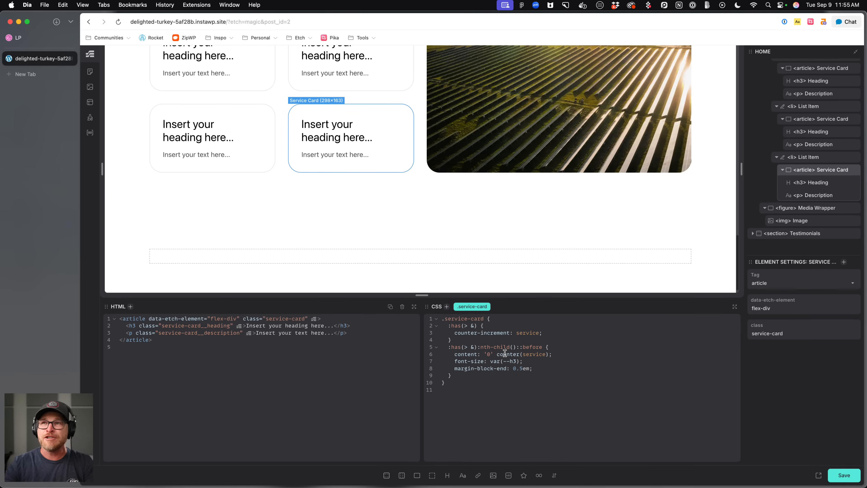
pyautogui.write('-n')
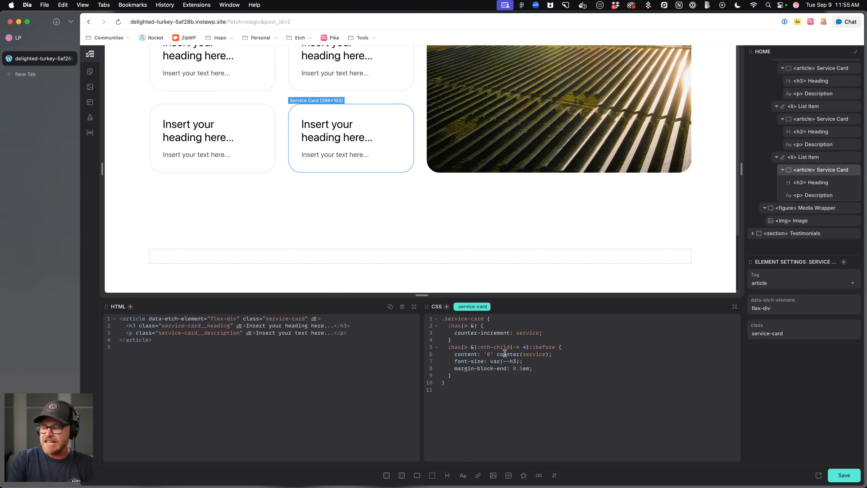
pyautogui.write(' + 9')
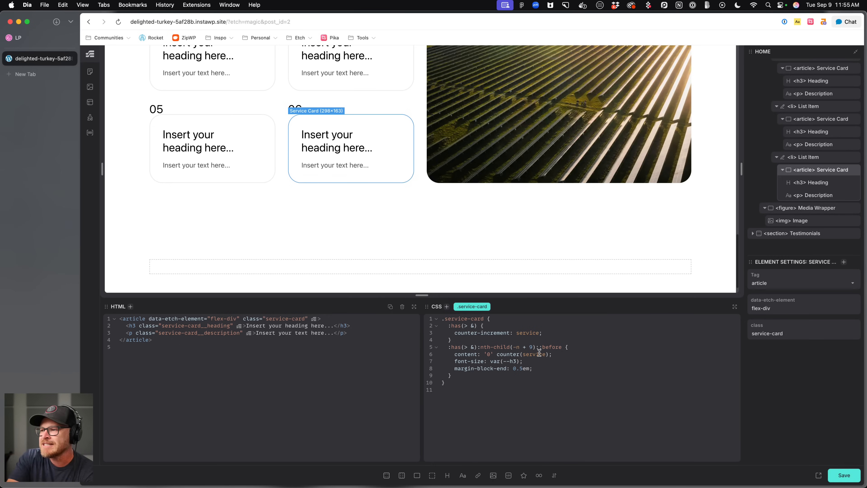
# Temporarily replace the ::before declarations with border: 5px solid red to test the new selector.
pyautogui.moveTo(552, 355); pyautogui.dragTo(578, 352)
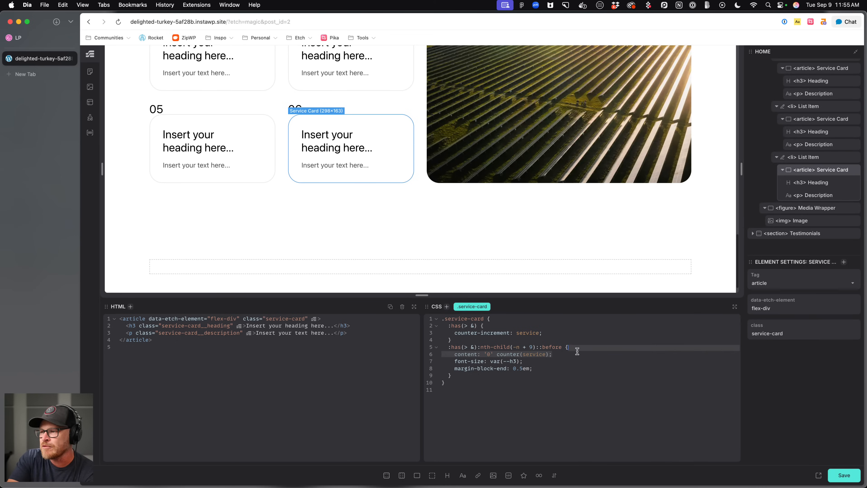
pyautogui.click(566, 349)
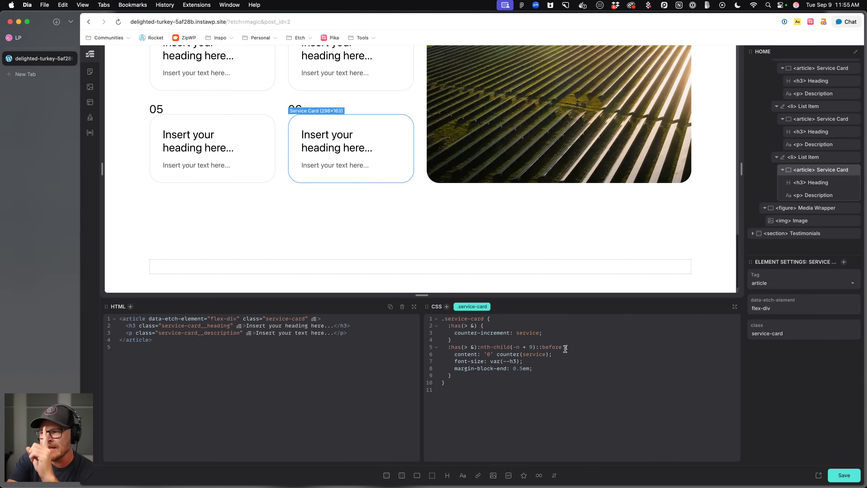
pyautogui.click(538, 347)
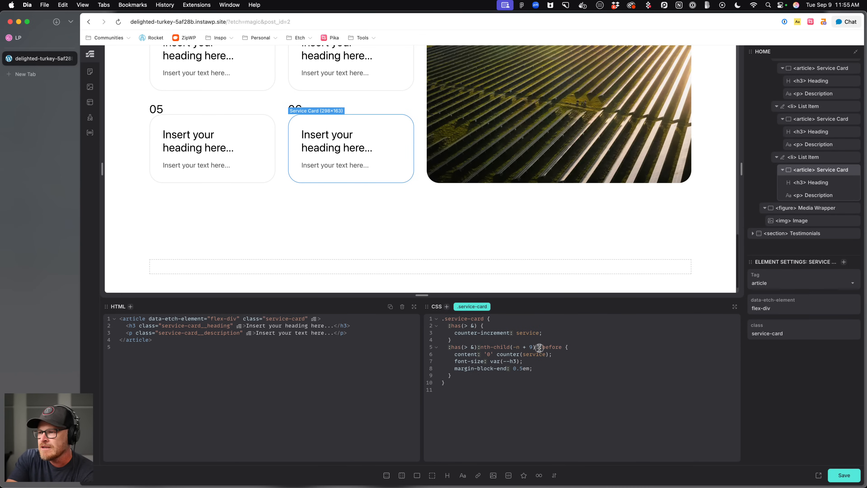
pyautogui.moveTo(552, 368); pyautogui.dragTo(455, 356)
pyautogui.press('super+x')
pyautogui.click(563, 347)
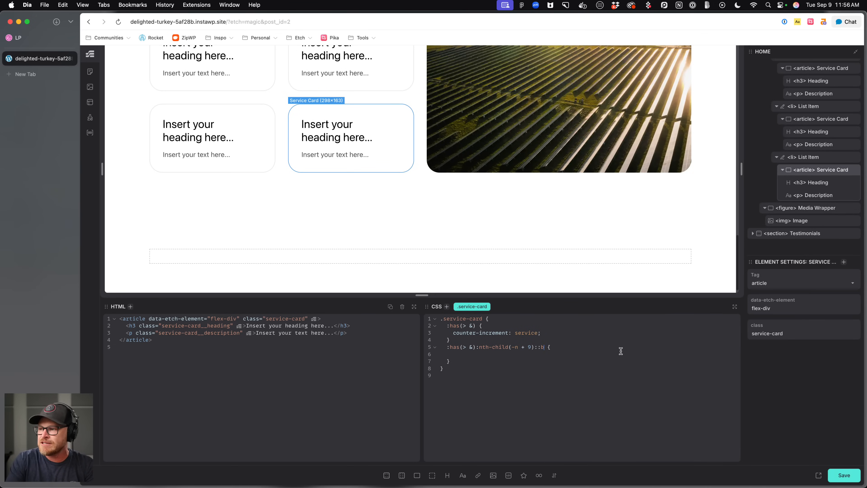
pyautogui.write('der: 5px soli re')
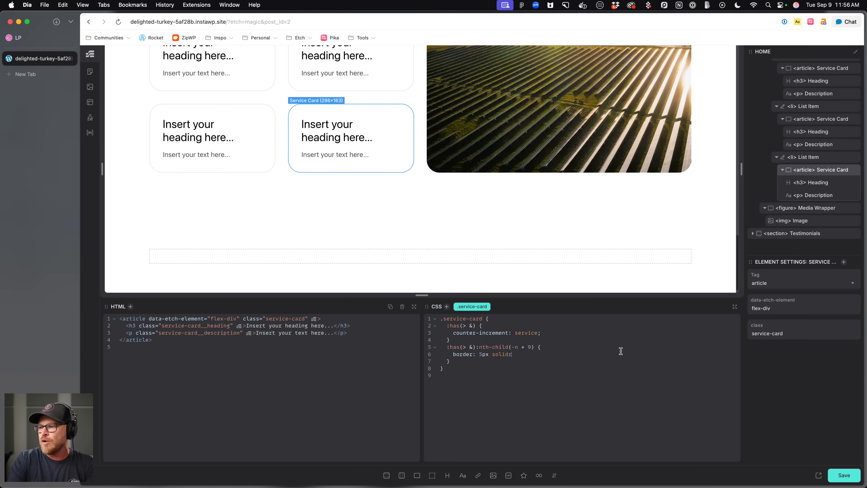
pyautogui.press('BackSpace')
pyautogui.press('BackSpace')
pyautogui.press('BackSpace')
pyautogui.press('BackSpace')
pyautogui.write('d red;')
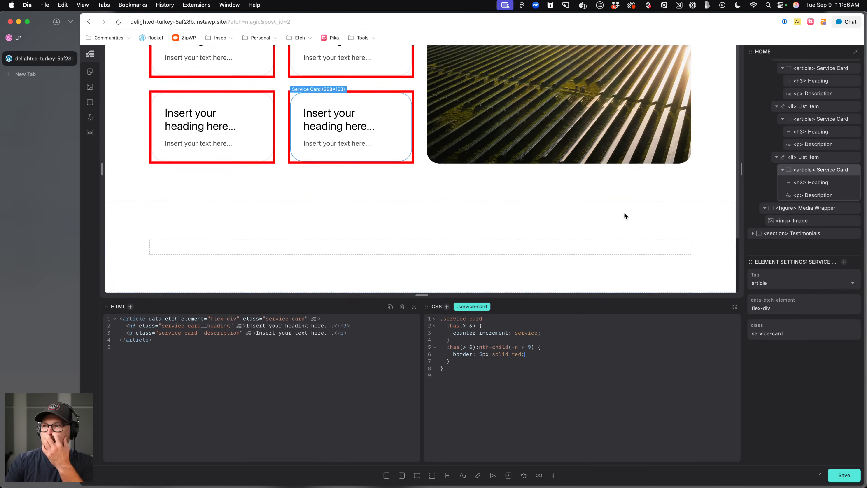
# Duplicate the last service list item to add more service cards to the grid.
pyautogui.scroll(5, 625, 213)
pyautogui.scroll(-2, 626, 222)
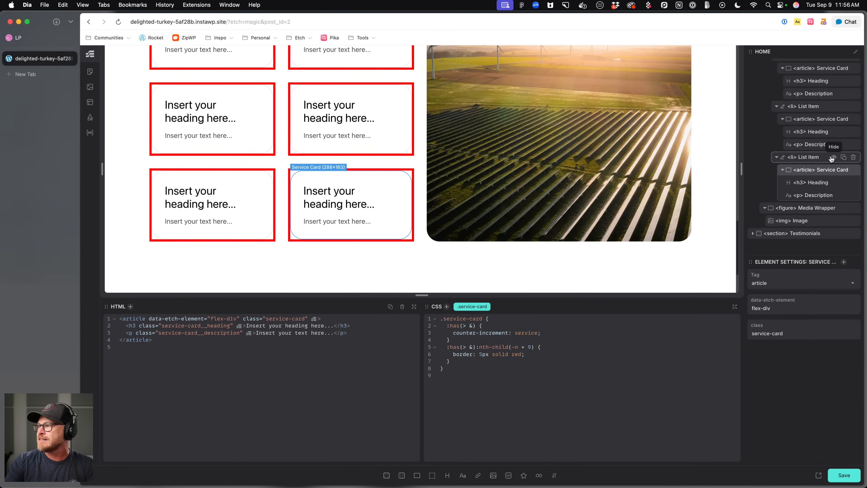
pyautogui.click(826, 158)
pyautogui.click(844, 157)
pyautogui.click(844, 158)
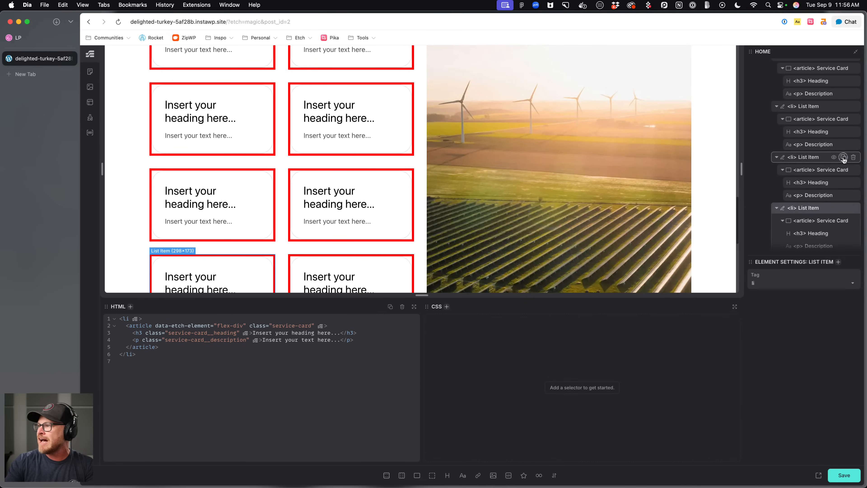
pyautogui.scroll(-5, 466, 170)
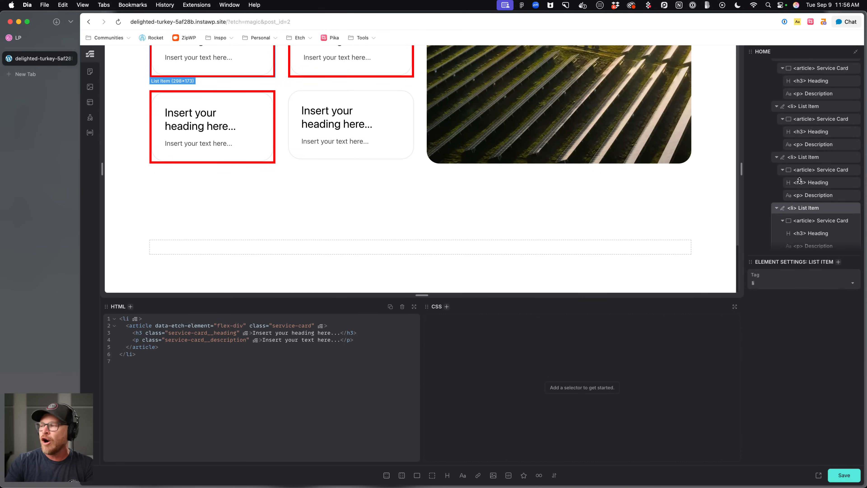
# Retarget the rule to .service-card__heading::before and restore the counter declarations in place of the red border.
pyautogui.click(817, 158)
pyautogui.click(816, 171)
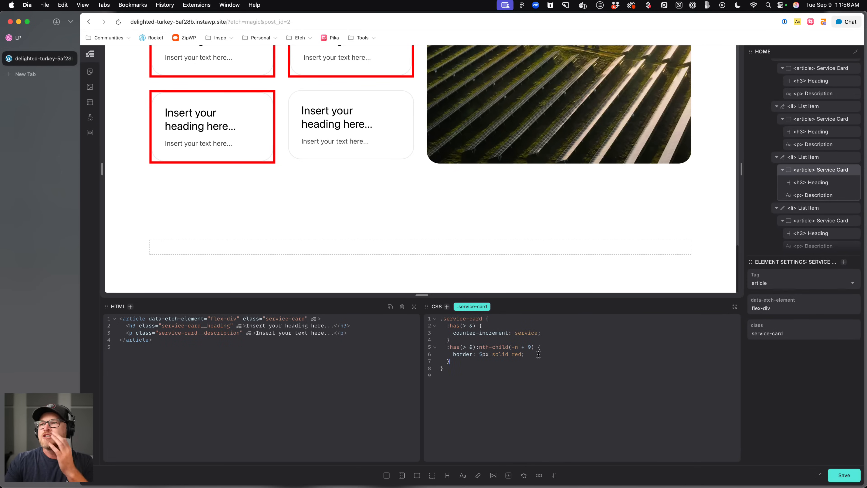
pyautogui.click(533, 348)
pyautogui.write(')')
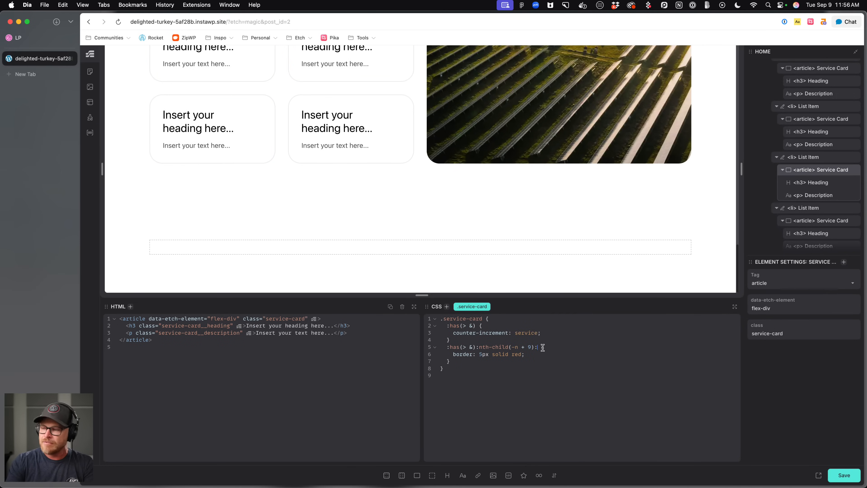
pyautogui.write('::before')
pyautogui.moveTo(525, 356); pyautogui.dragTo(453, 354)
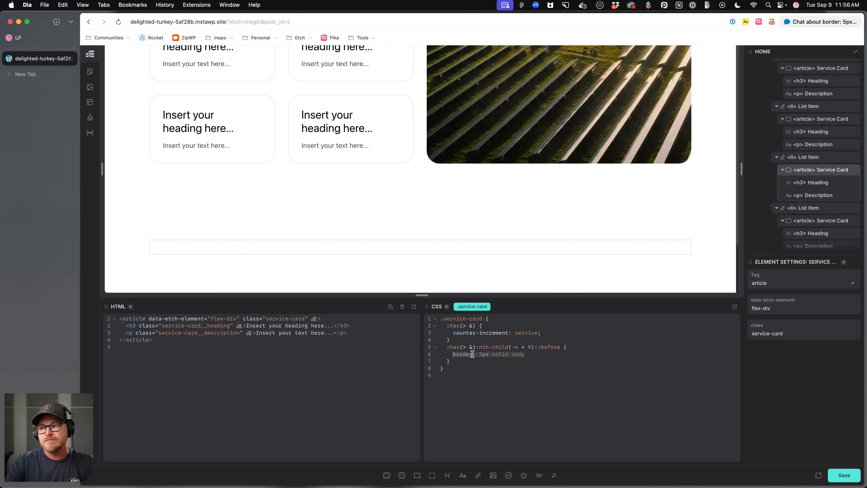
pyautogui.click(534, 347)
pyautogui.write('.service-card__heading')
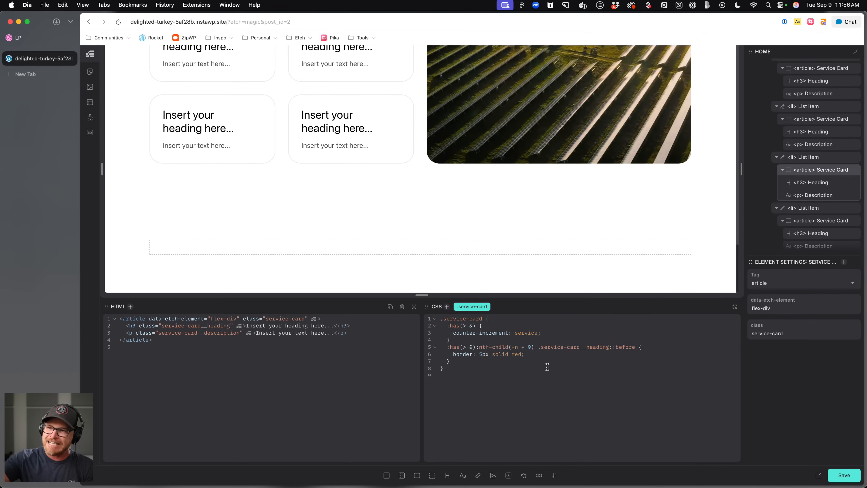
pyautogui.moveTo(538, 355); pyautogui.dragTo(454, 355)
pyautogui.press('super+v')
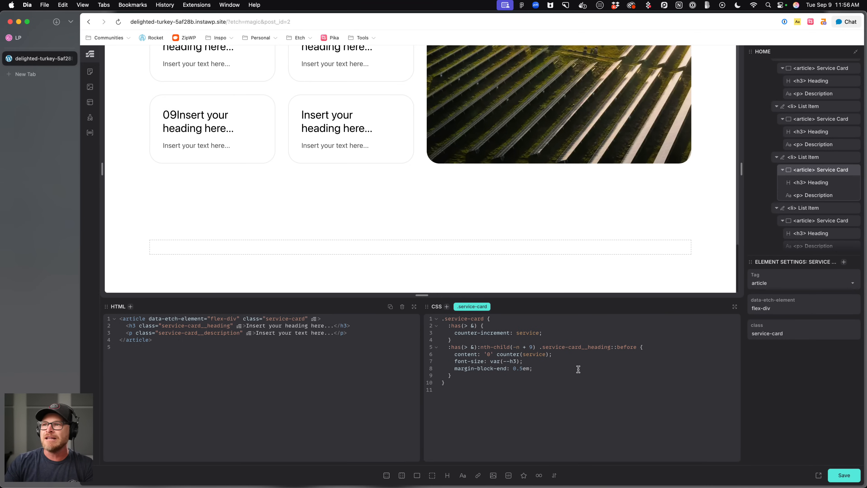
# Add display: flex to the heading's ::before rule and set its margin-block-end to 0.75em.
pyautogui.click(578, 355)
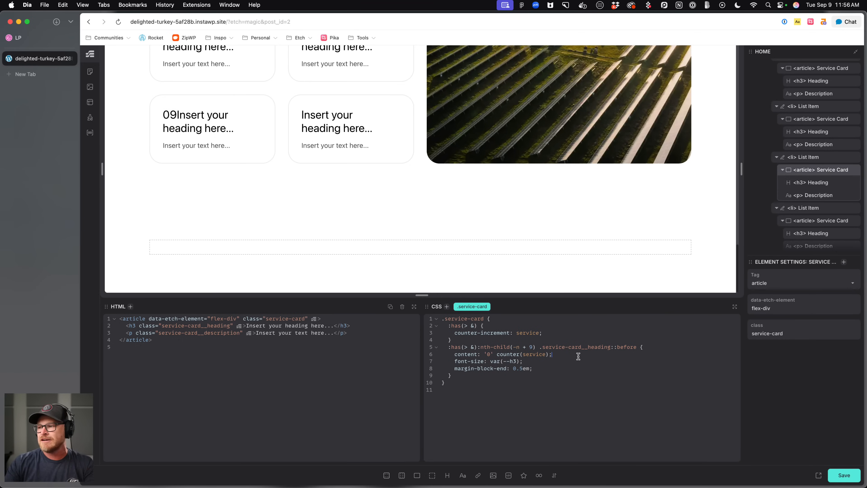
pyautogui.click(577, 361)
pyautogui.press('Return')
pyautogui.write('display: flex;')
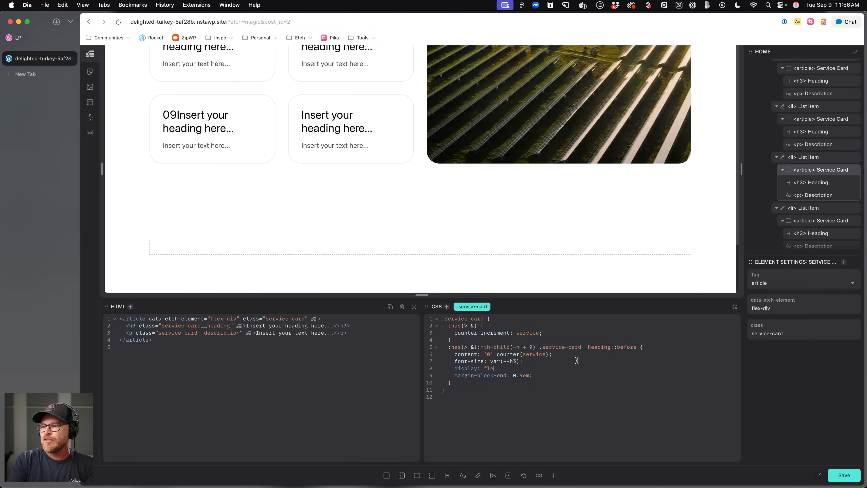
pyautogui.press('Return')
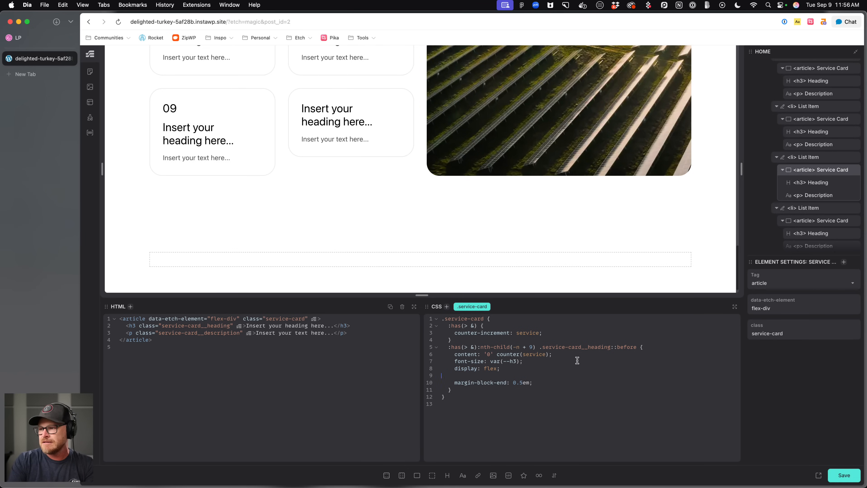
pyautogui.press('BackSpace')
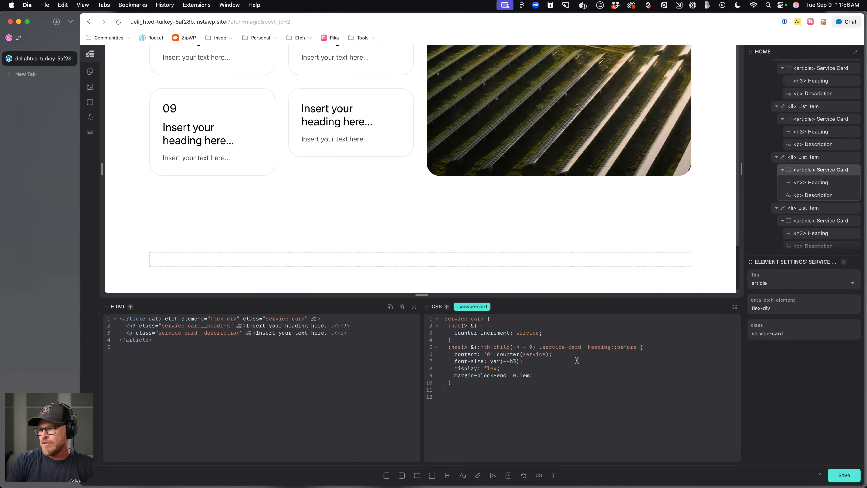
pyautogui.write('7')
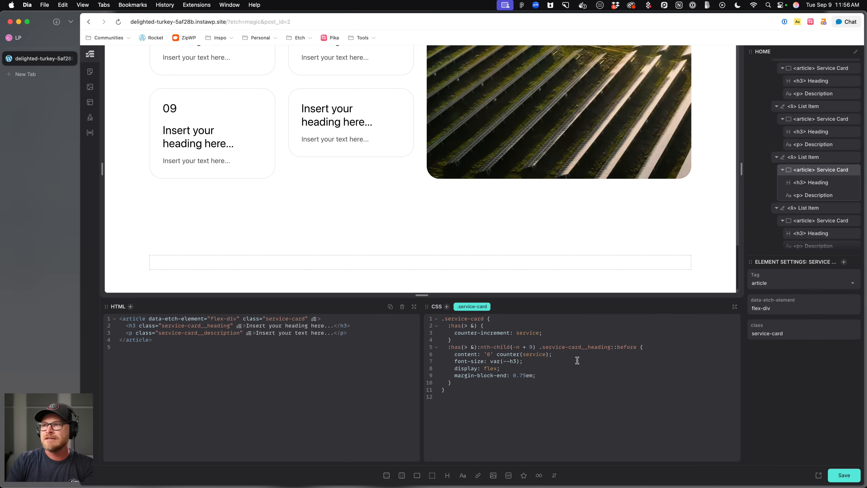
# Give the service card's :has(> &) rule display: flex and flex-direction: column.
pyautogui.scroll(3, 319, 111)
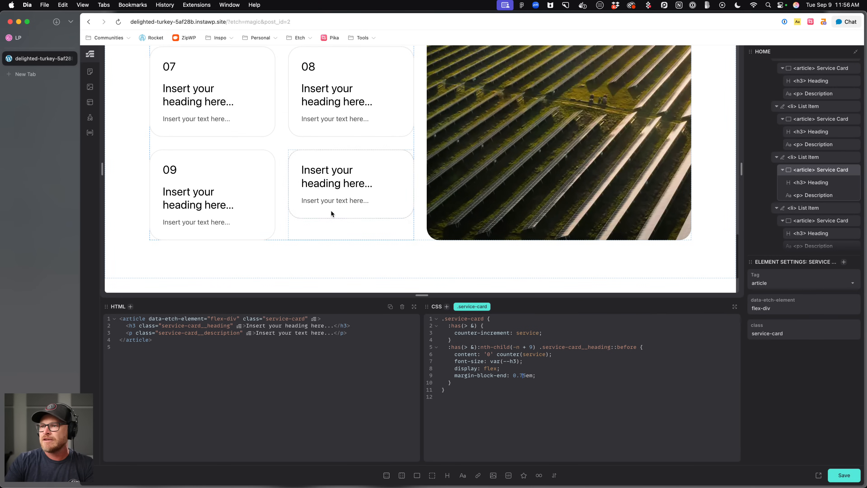
pyautogui.click(549, 332)
pyautogui.press('Return')
pyautogui.write('display:')
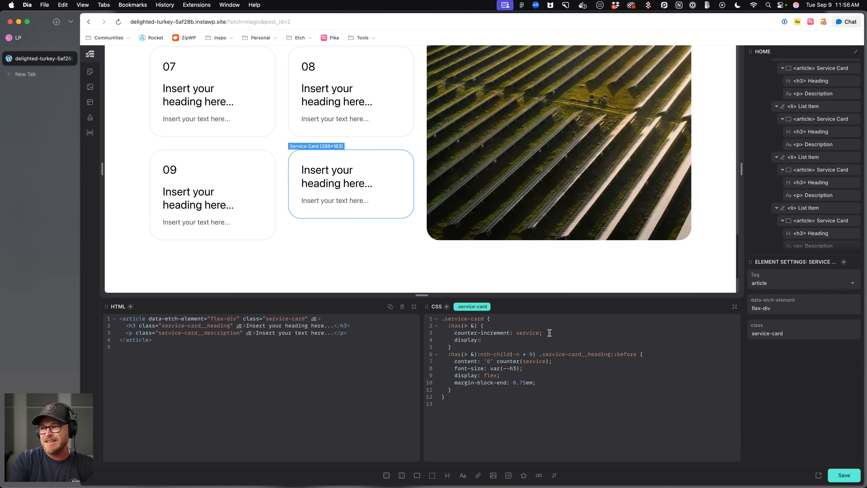
pyautogui.press('BackSpace')
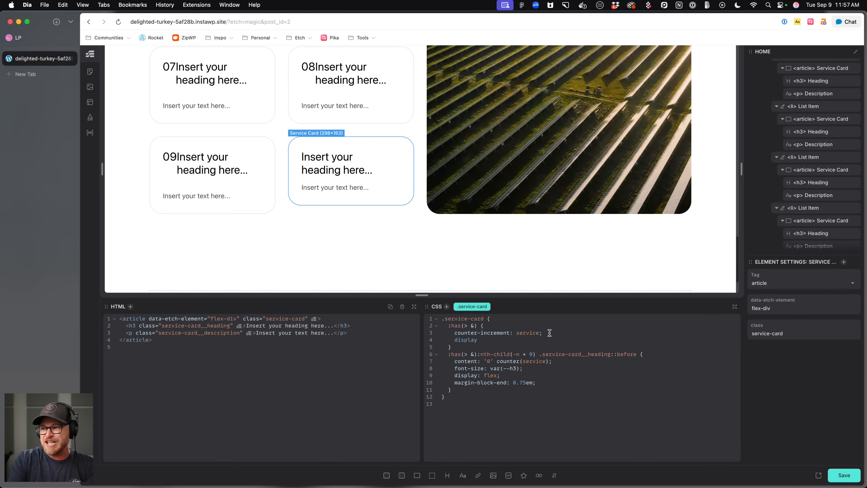
pyautogui.write(': flex;')
pyautogui.press('Return')
pyautogui.write('fle-')
pyautogui.press('BackSpace')
pyautogui.write('x-direction: column;')
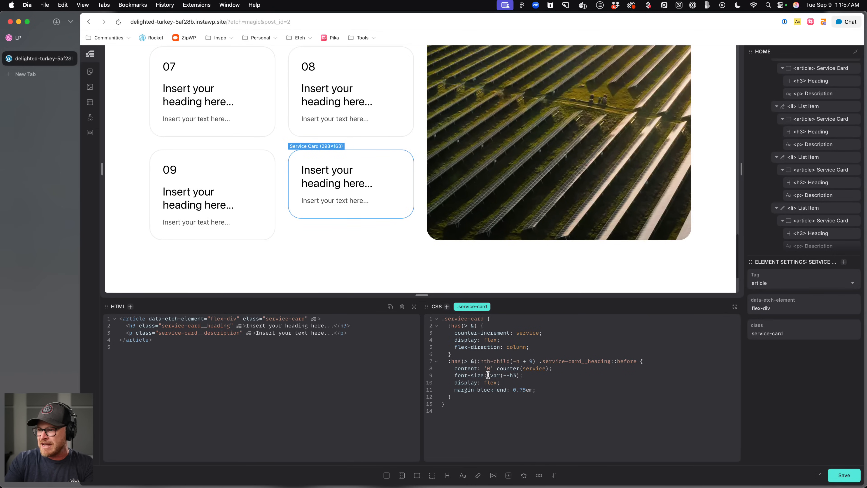
# Give the service card rule flex: 1 and set the description's margin-block-start to auto.
pyautogui.press('Return')
pyautogui.write('flex: 1;')
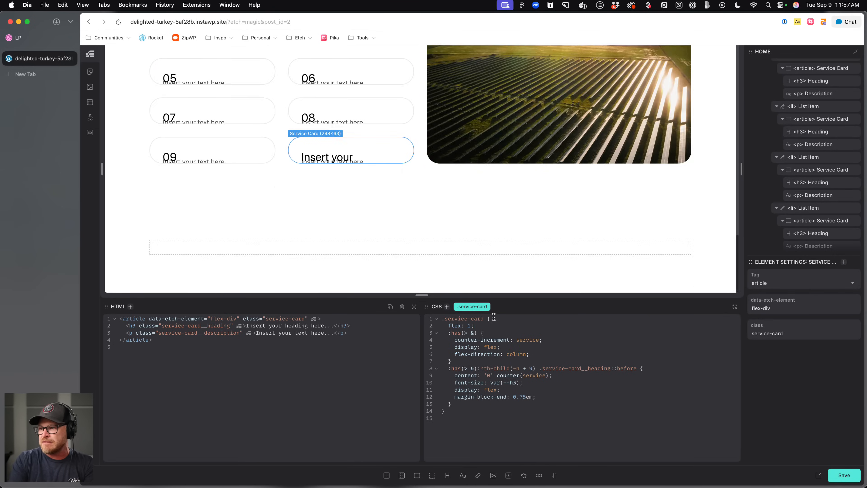
pyautogui.click(340, 222)
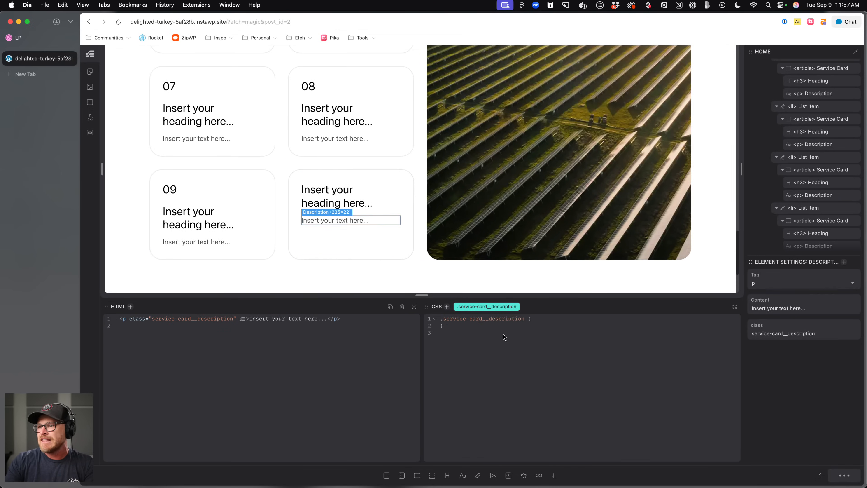
pyautogui.write('m')
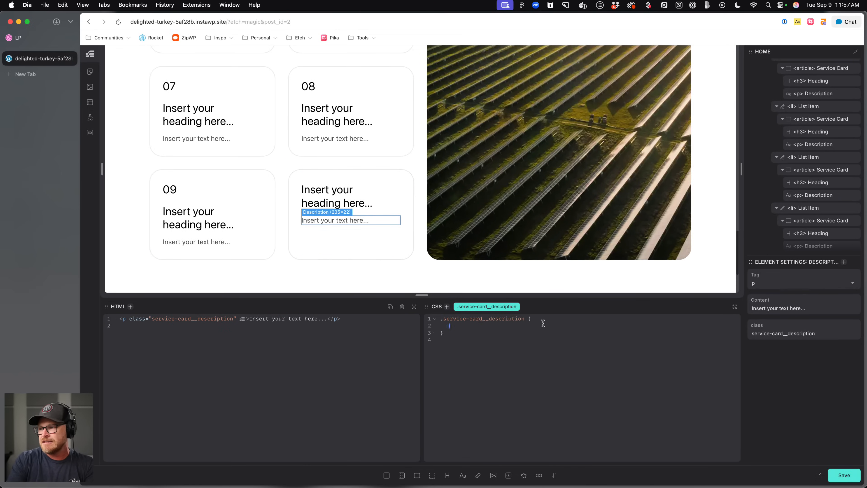
pyautogui.write('argin-block-start:')
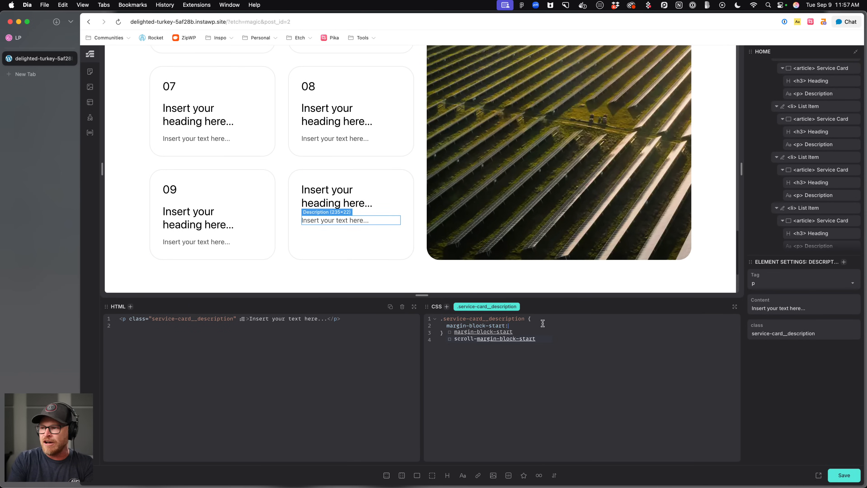
pyautogui.write(' auto;')
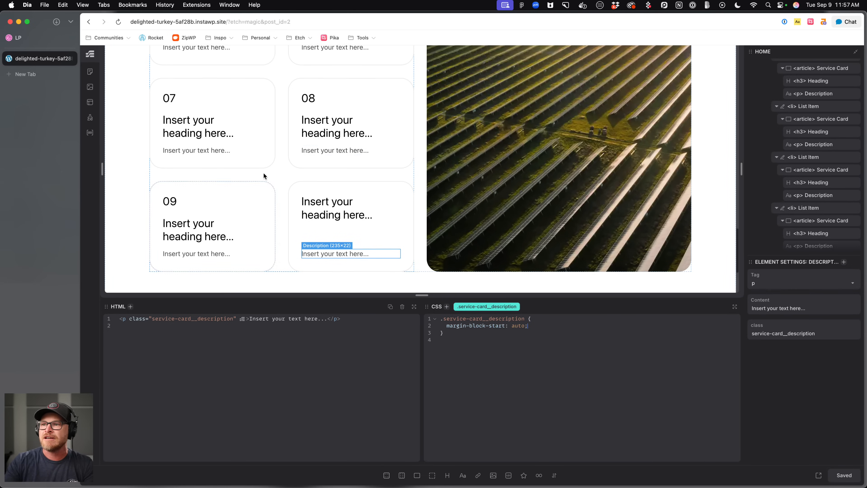
# Duplicate the heading ::before counter rule inside the service card's CSS.
pyautogui.scroll(3, 337, 160)
pyautogui.scroll(-4, 337, 163)
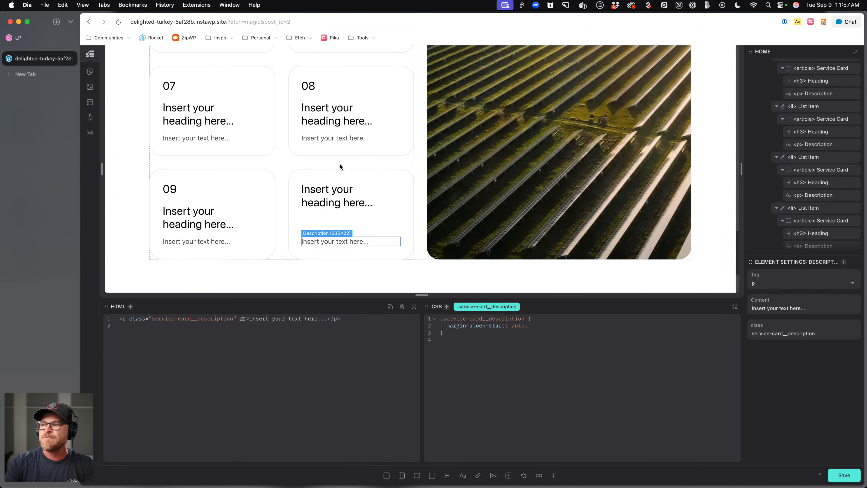
pyautogui.click(381, 182)
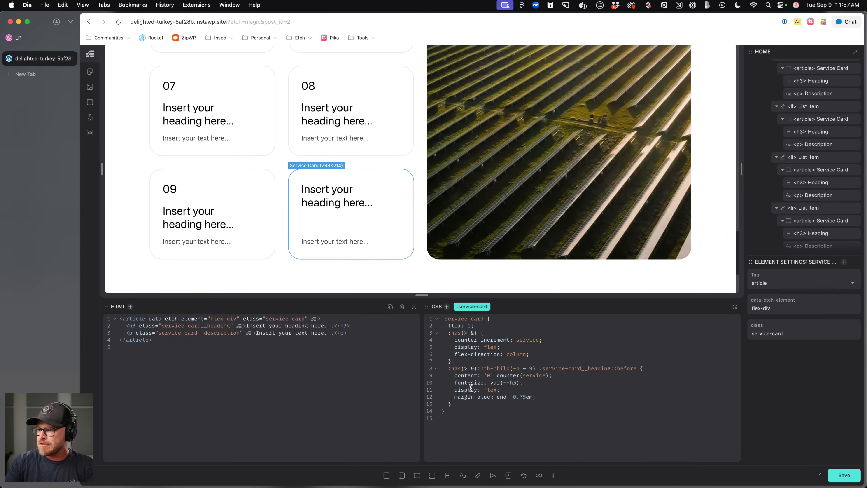
pyautogui.moveTo(448, 369); pyautogui.dragTo(461, 405)
pyautogui.press('super+c')
pyautogui.click(460, 405)
pyautogui.press('Return')
pyautogui.press('super+v')
pyautogui.click(533, 406)
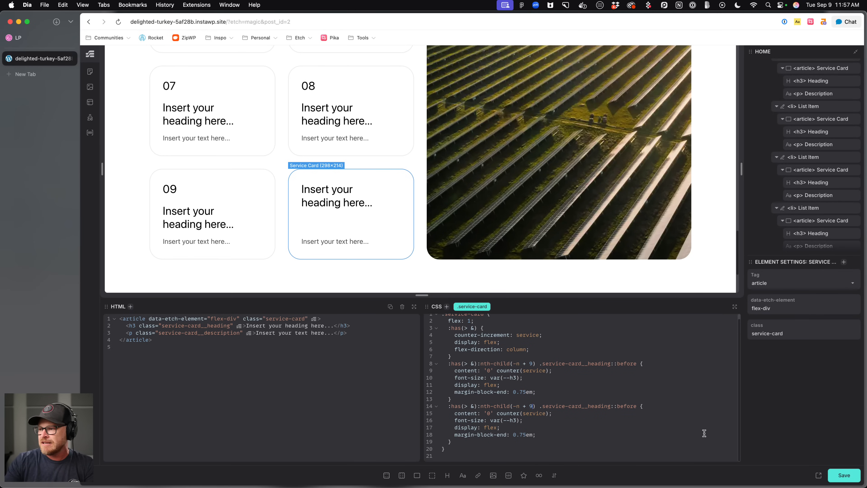
# Change the copied rule's selector to :nth-child(n + 10) and its content to counter(service) without the leading zero.
pyautogui.press('BackSpace')
pyautogui.press('BackSpace')
pyautogui.press('BackSpace')
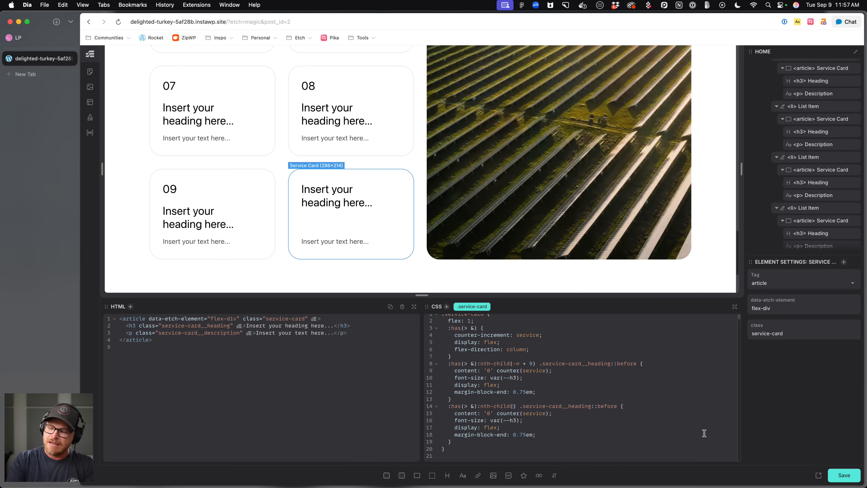
pyautogui.write('n')
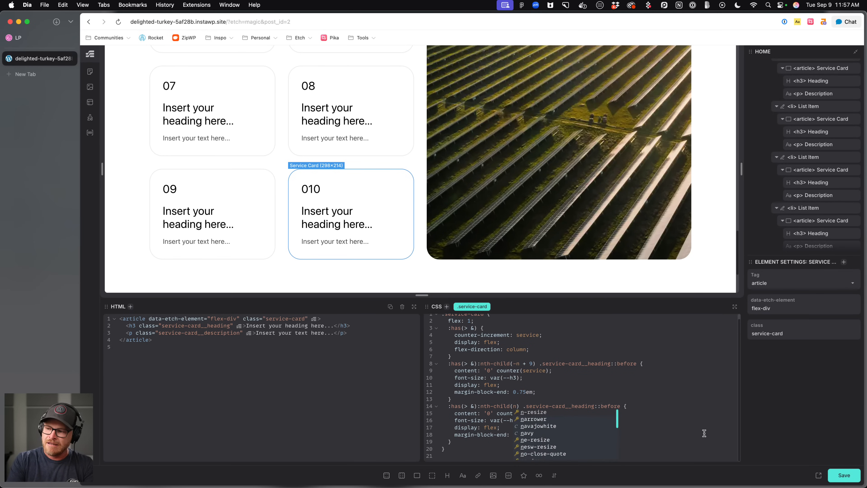
pyautogui.write(' + 10')
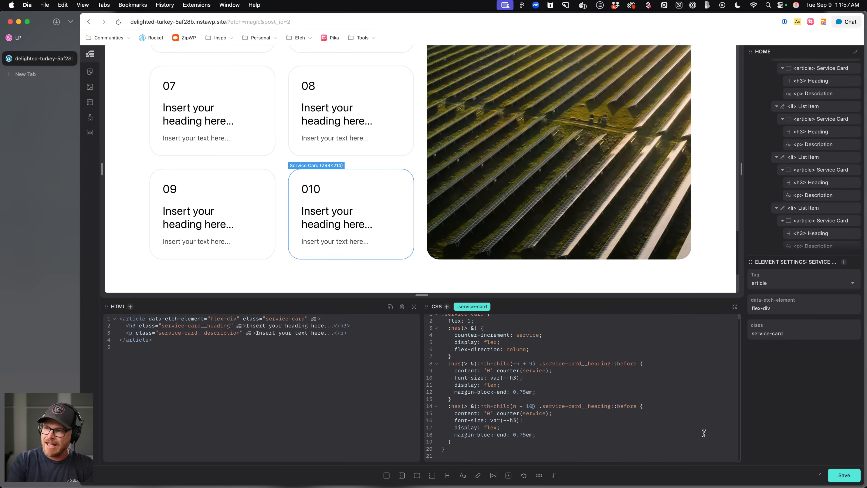
pyautogui.press('BackSpace')
pyautogui.write('1')
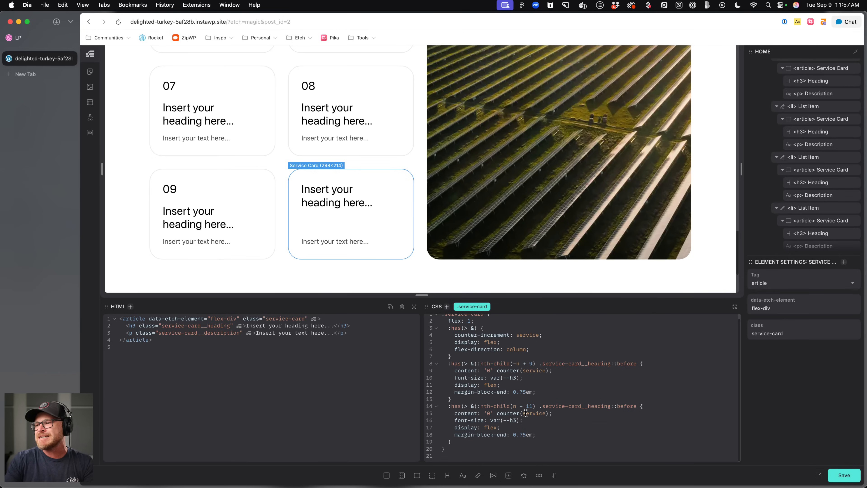
pyautogui.click(493, 415)
pyautogui.press('BackSpace')
pyautogui.press('BackSpace')
pyautogui.press('BackSpace')
pyautogui.press('BackSpace')
pyautogui.click(527, 407)
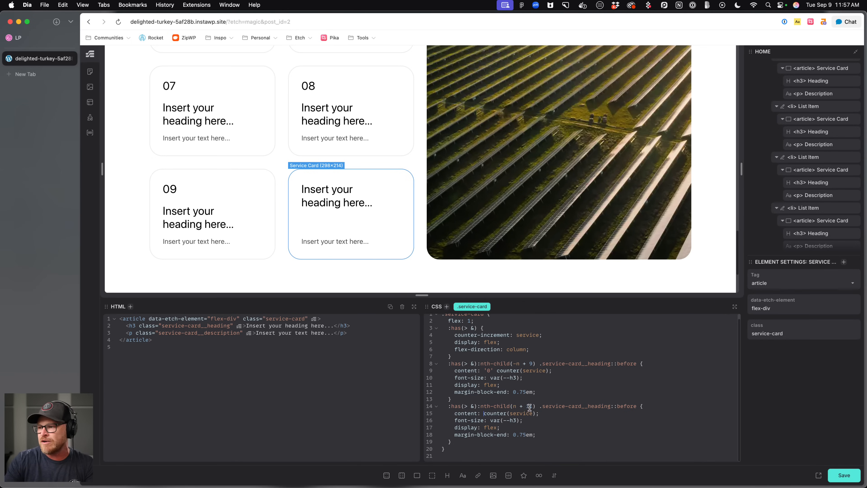
pyautogui.press('BackSpace')
pyautogui.write('0')
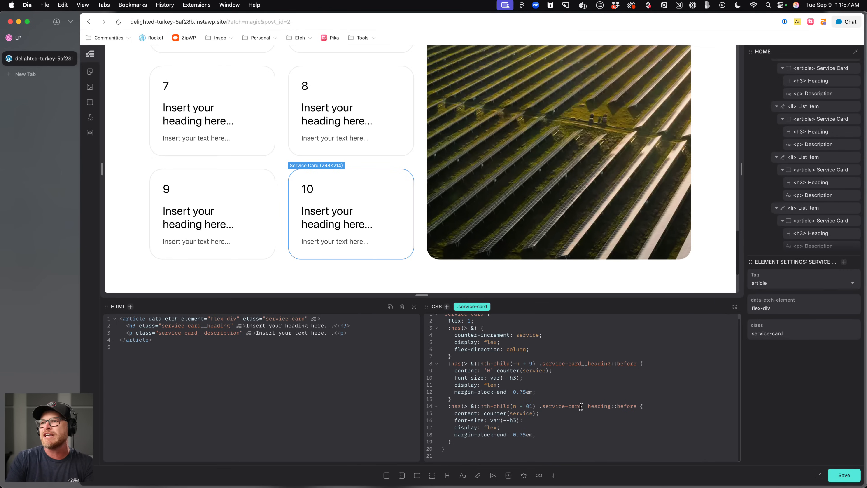
pyautogui.press('BackSpace')
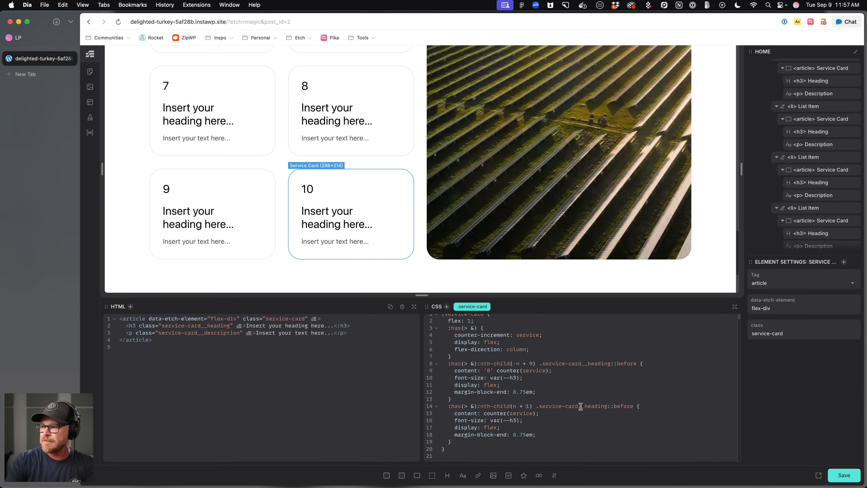
pyautogui.write('0')
pyautogui.click(483, 414)
pyautogui.moveTo(484, 372); pyautogui.dragTo(558, 372)
pyautogui.moveTo(483, 414); pyautogui.dragTo(556, 415)
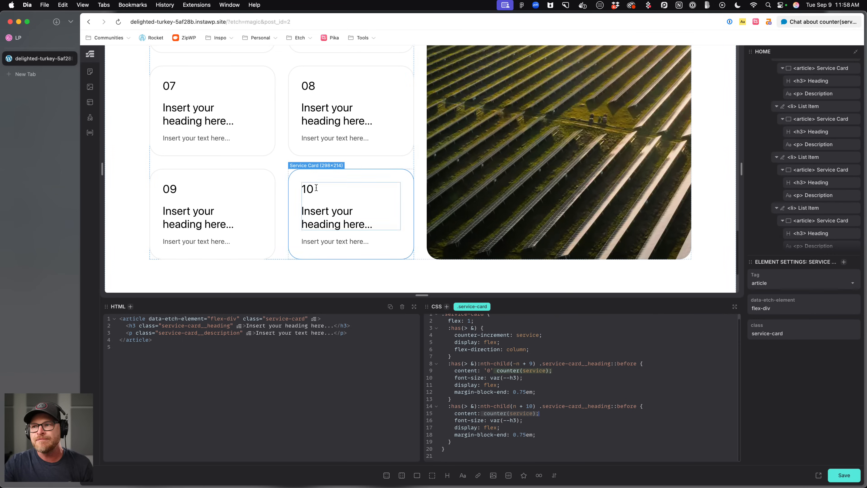
# Delete the extra service list items until only the first four service cards remain.
pyautogui.scroll(8, 373, 197)
pyautogui.scroll(-5, 374, 199)
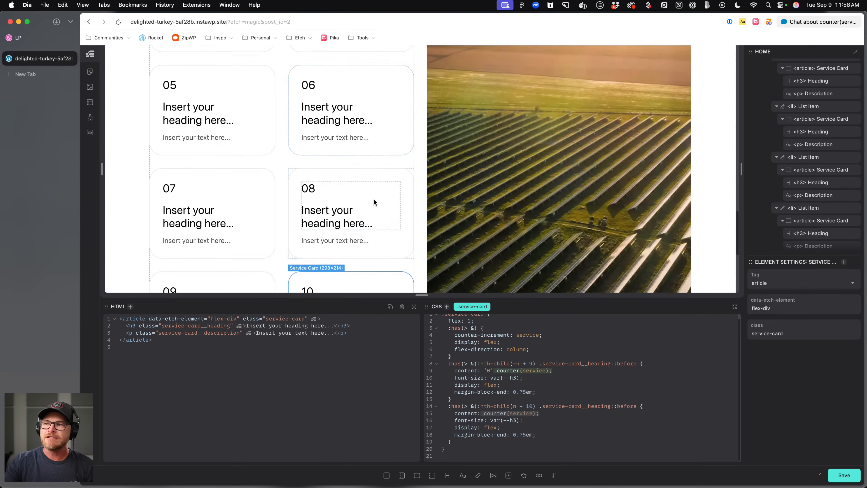
pyautogui.scroll(-2, 373, 198)
pyautogui.click(369, 154)
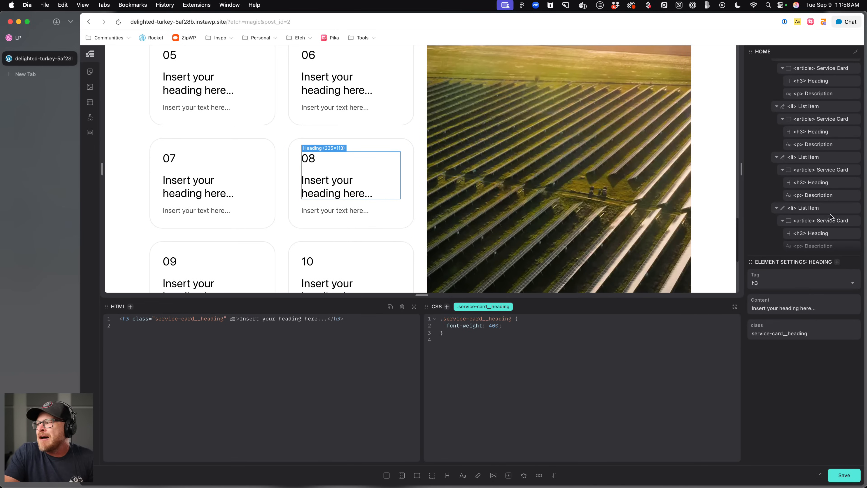
pyautogui.click(853, 158)
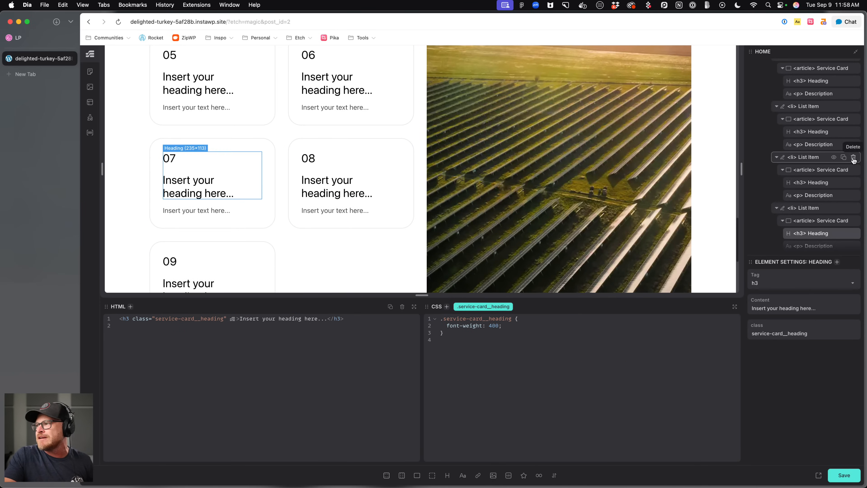
pyautogui.click(853, 158)
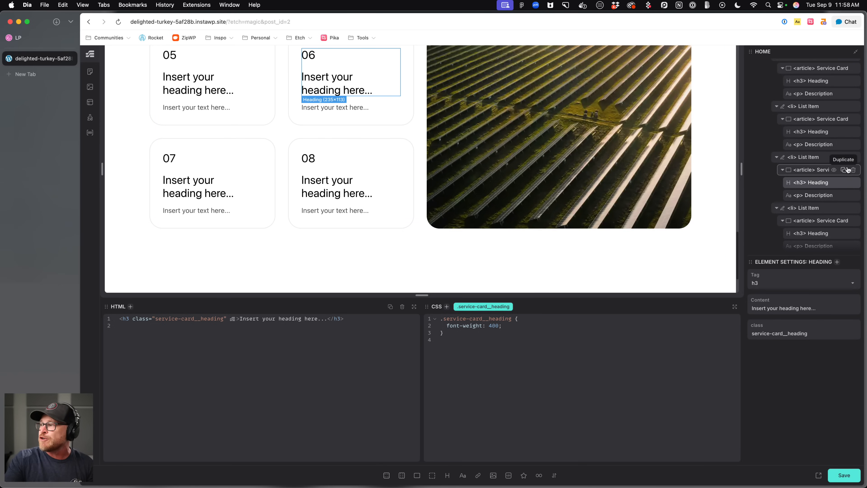
pyautogui.click(854, 158)
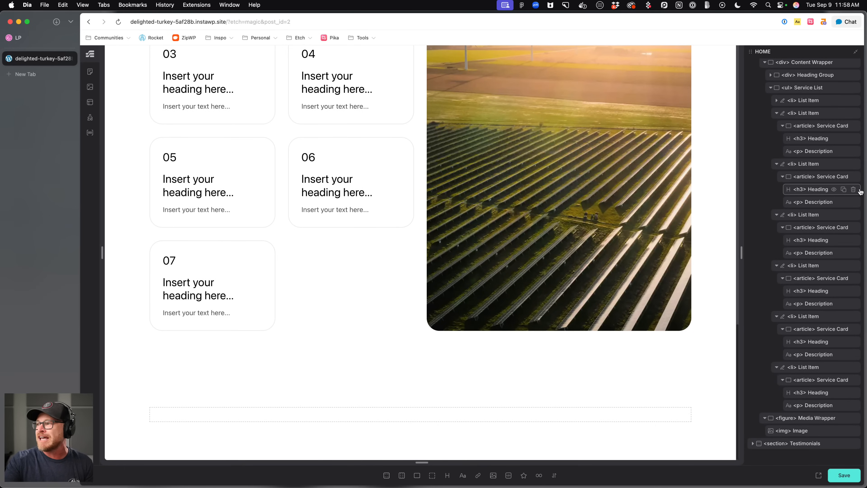
pyautogui.click(854, 214)
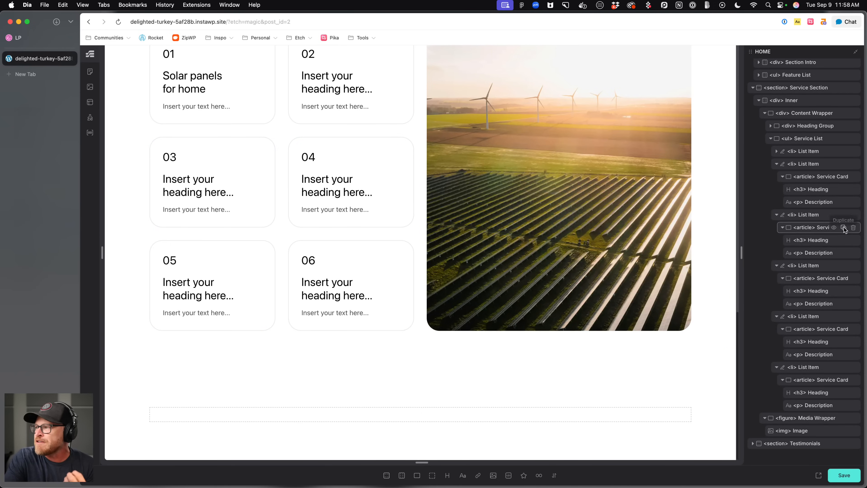
pyautogui.click(853, 215)
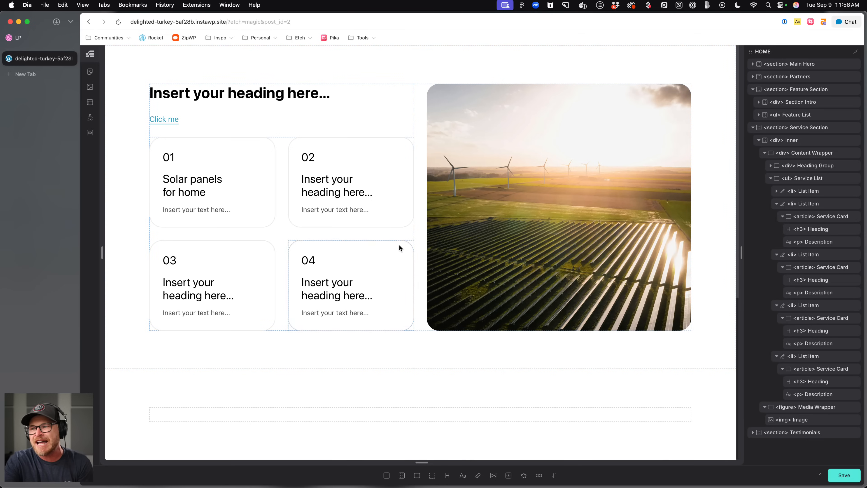
# Select the service list and section, then save the page.
pyautogui.click(395, 233)
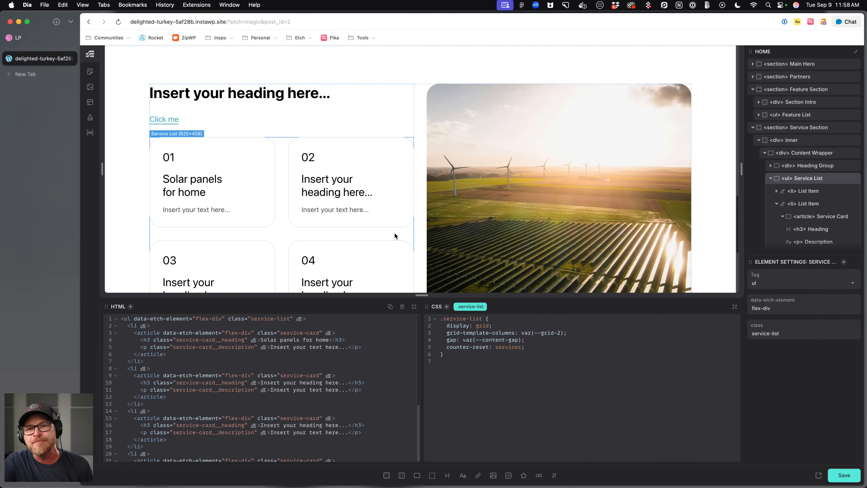
pyautogui.scroll(-5, 395, 235)
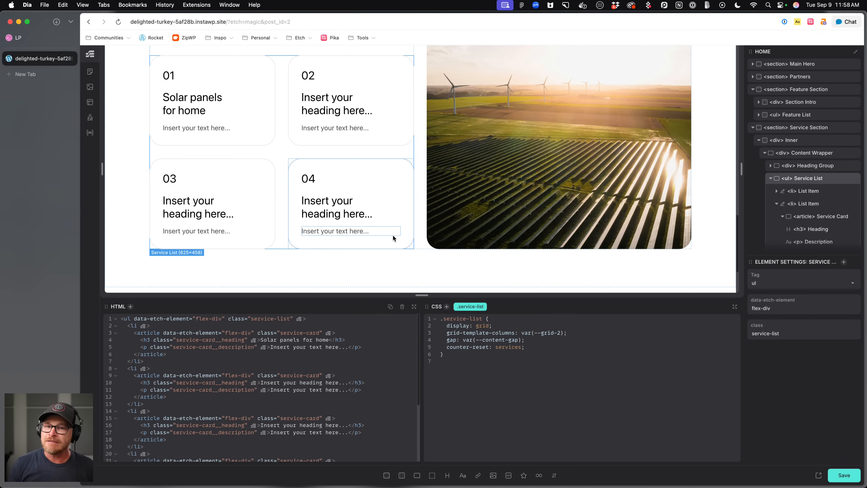
pyautogui.scroll(1, 303, 270)
pyautogui.click(353, 253)
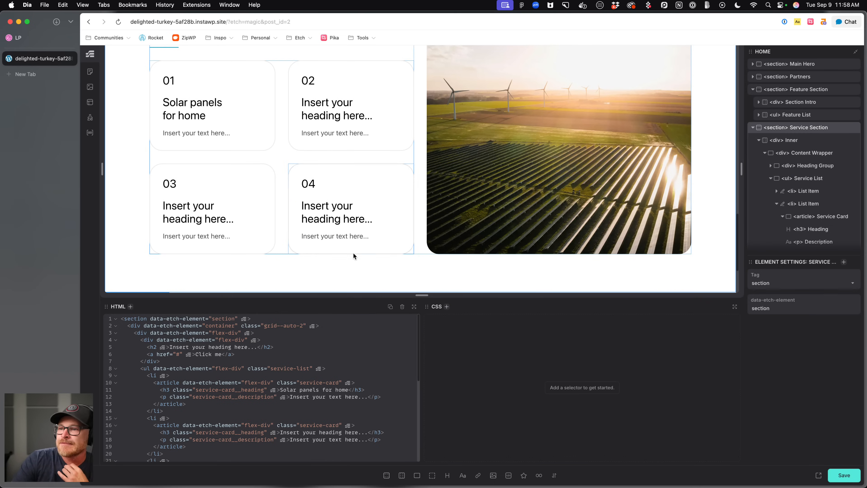
pyautogui.scroll(-3, 349, 256)
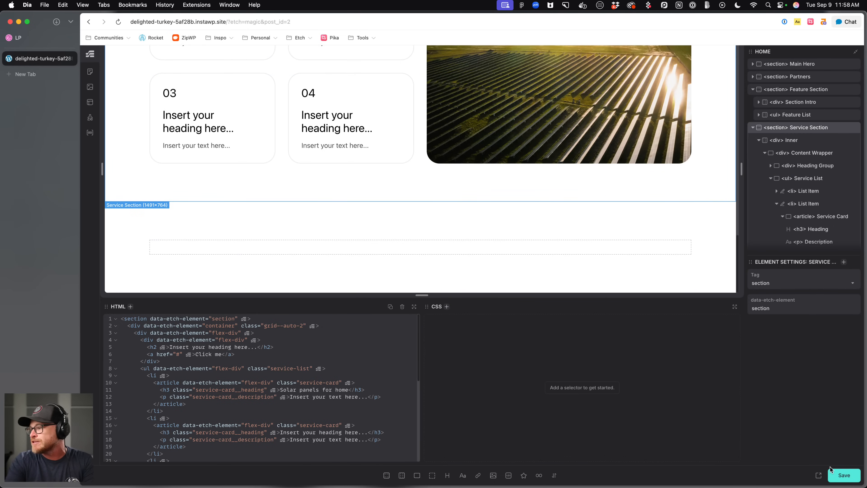
pyautogui.click(844, 476)
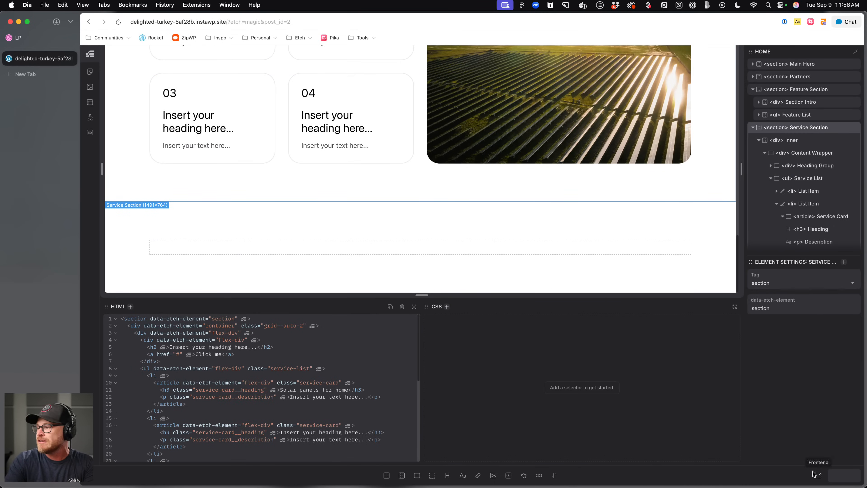
# Preview the services section on the frontend, then return to the editor tab.
pyautogui.click(819, 475)
pyautogui.scroll(-8, 409, 260)
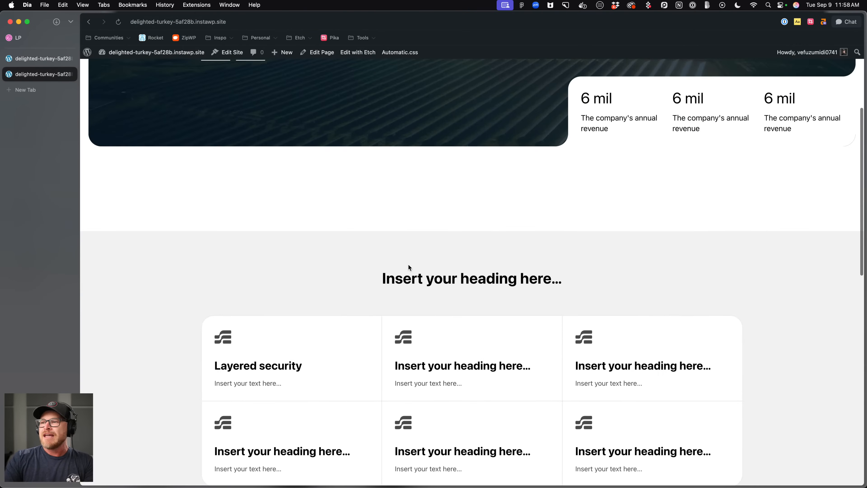
pyautogui.scroll(-10, 409, 267)
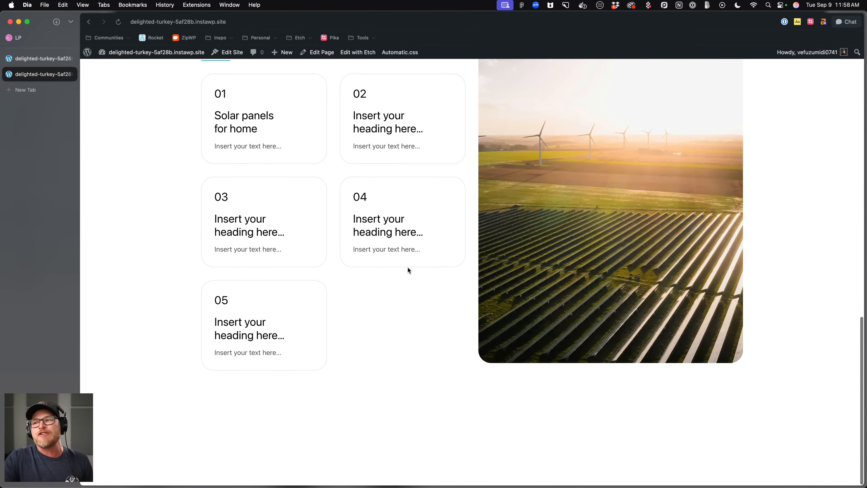
pyautogui.click(51, 59)
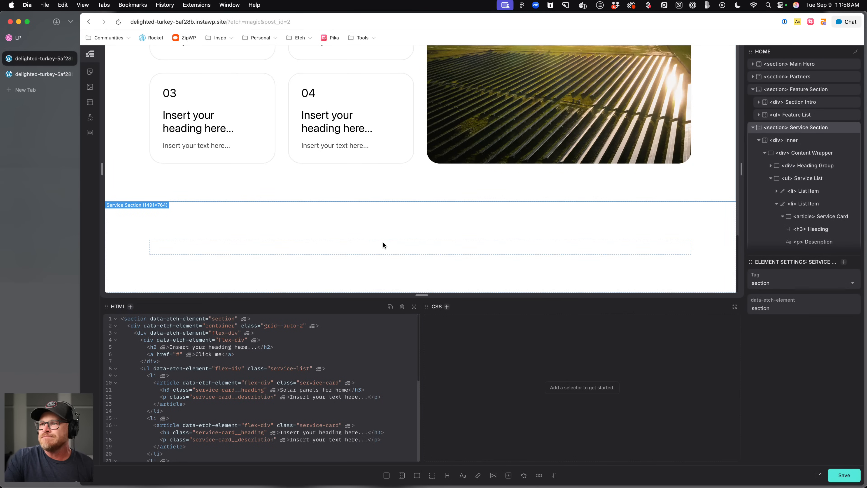
# Collapse the service list items in the structure panel and delete the fifth list item.
pyautogui.scroll(5, 381, 241)
pyautogui.click(295, 225)
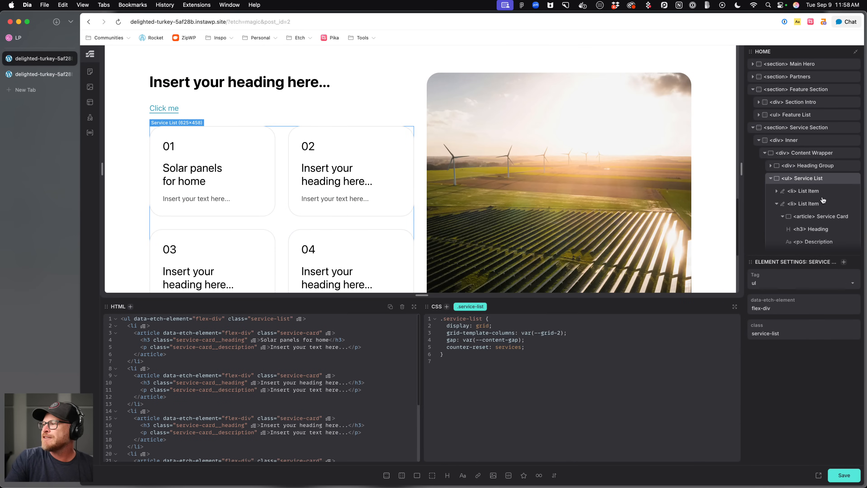
pyautogui.click(777, 204)
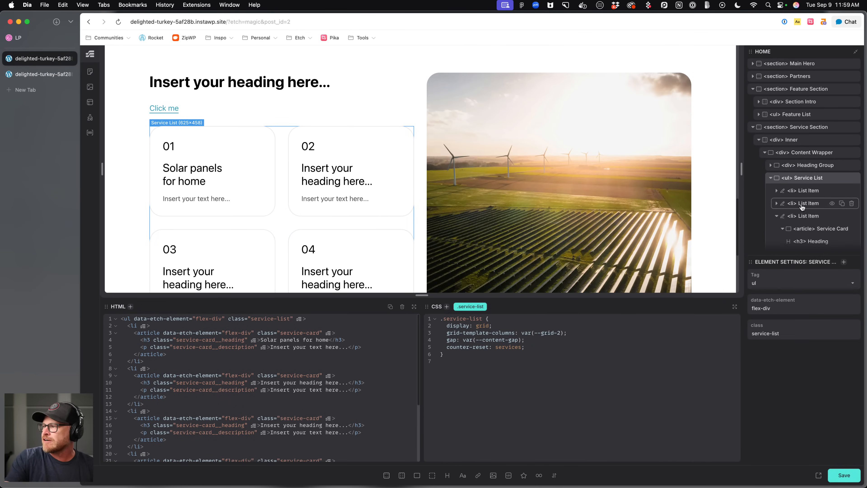
pyautogui.scroll(-1, 803, 205)
pyautogui.click(777, 173)
pyautogui.click(777, 185)
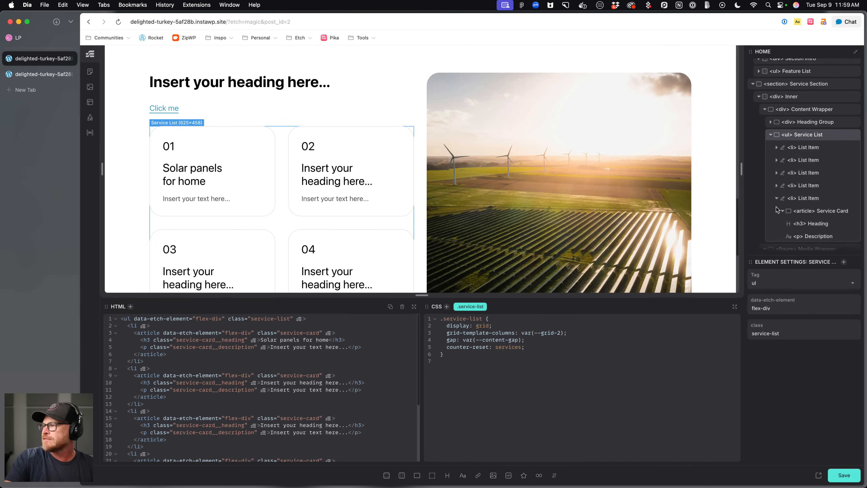
pyautogui.click(851, 198)
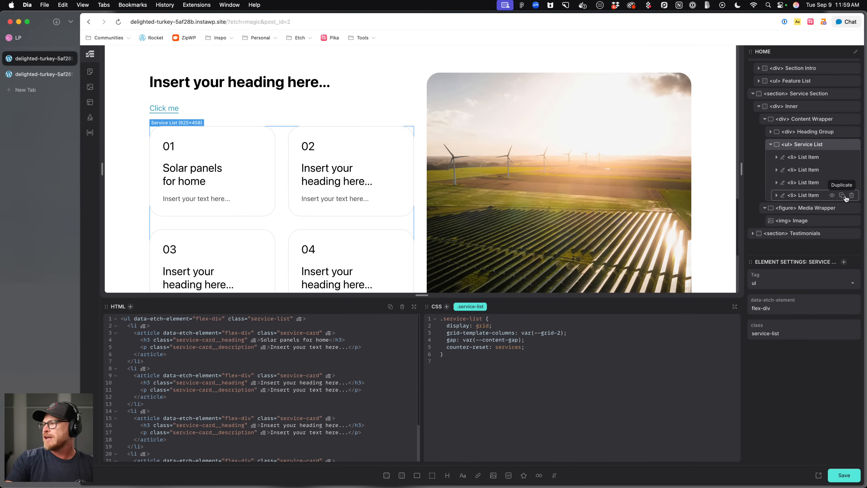
# Save the page and preview the four-card service grid on the frontend, then return to the editor.
pyautogui.press('super+s')
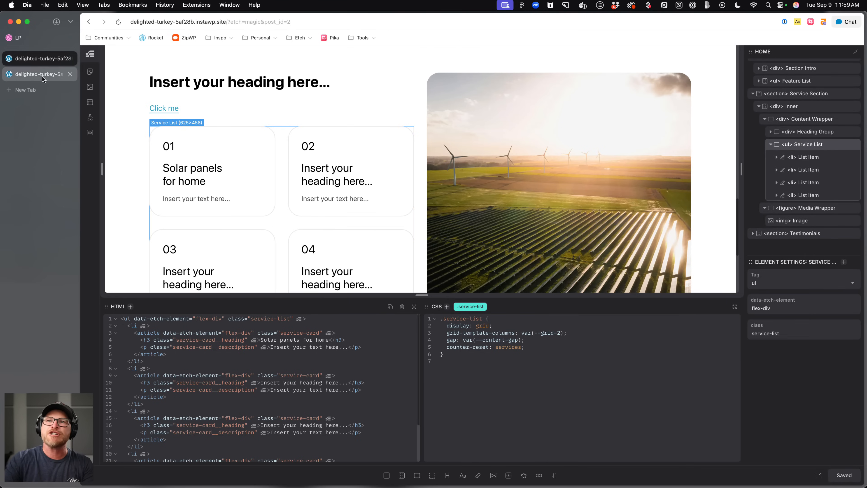
pyautogui.click(40, 77)
pyautogui.press('super+r')
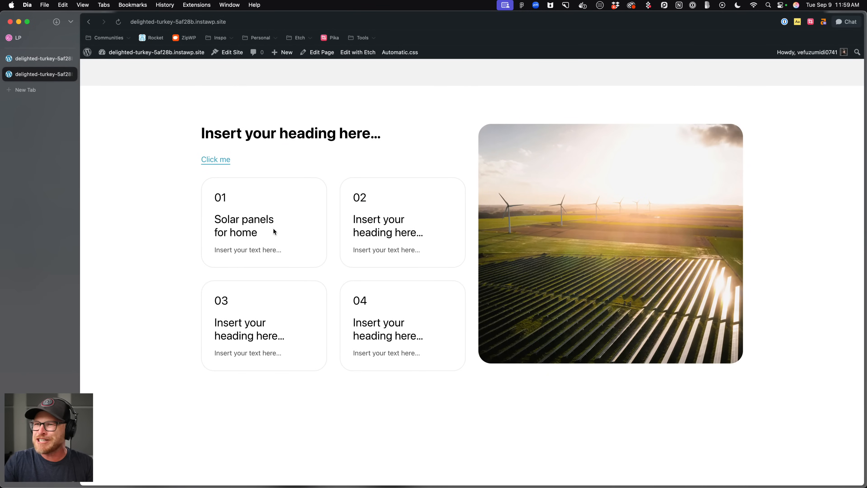
pyautogui.click(33, 59)
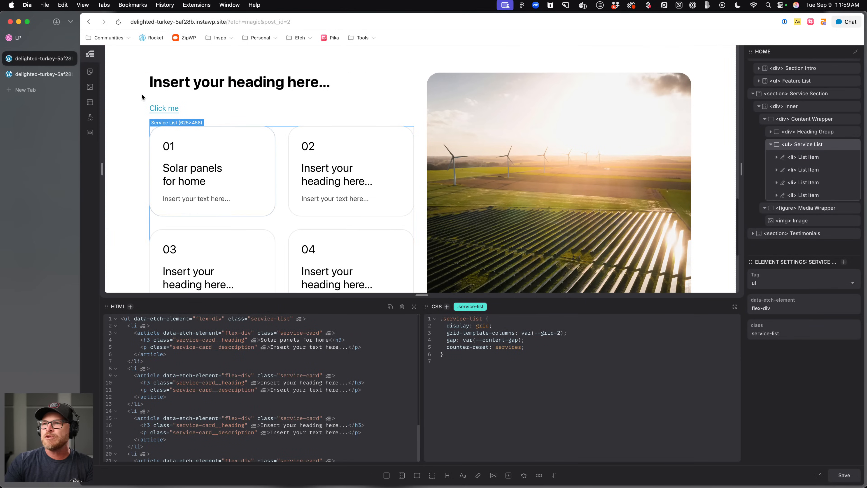
# Give the section's Click me link the btn--primary button class.
pyautogui.click(154, 101)
pyautogui.click(157, 106)
pyautogui.write('.btn--primary')
pyautogui.press('Return')
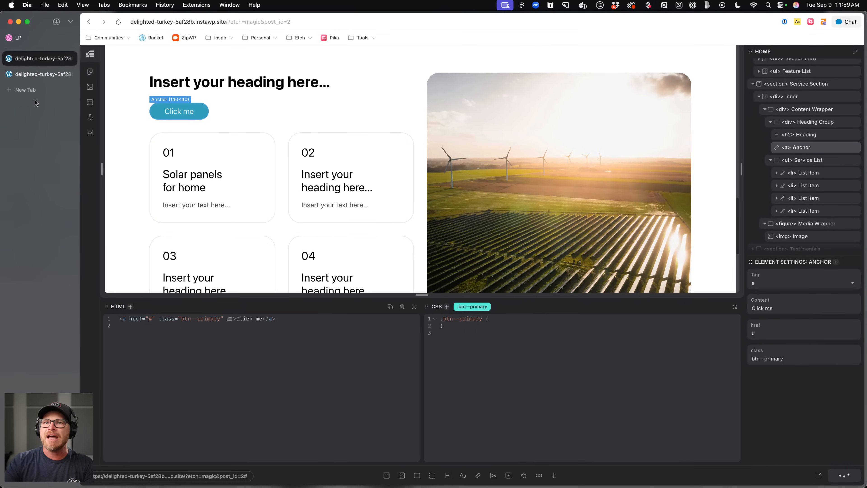
# Preview the styled button on the frontend and compare the services section with the Dribbble reference design.
pyautogui.click(65, 74)
pyautogui.press('super+r')
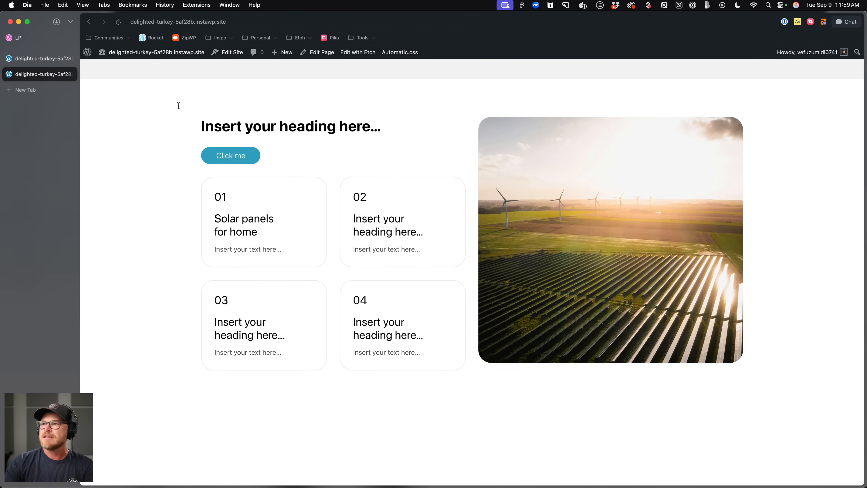
pyautogui.click(40, 58)
pyautogui.click(32, 40)
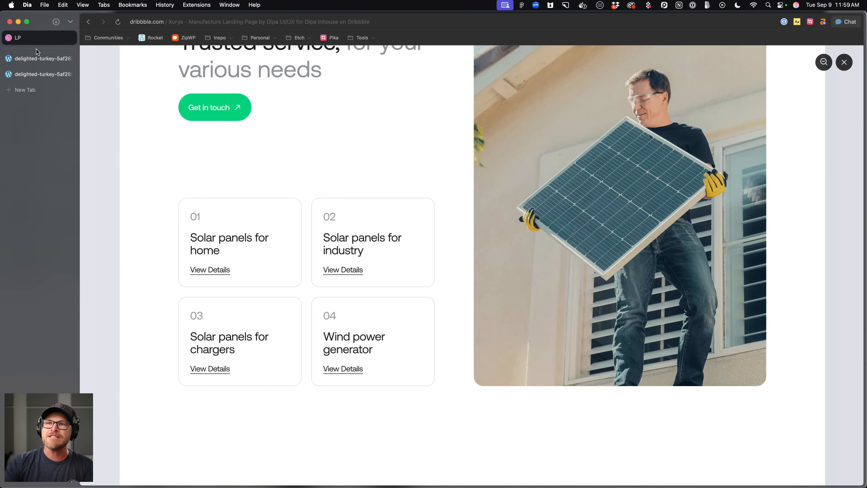
pyautogui.scroll(3, 215, 143)
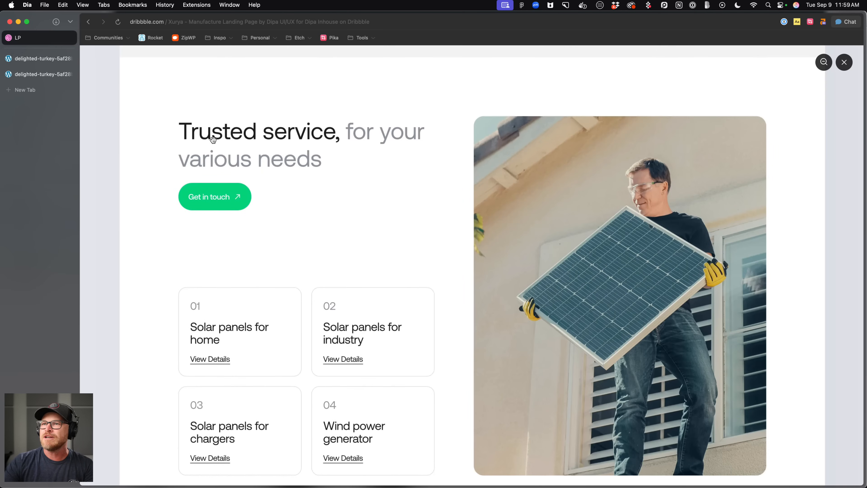
pyautogui.click(45, 61)
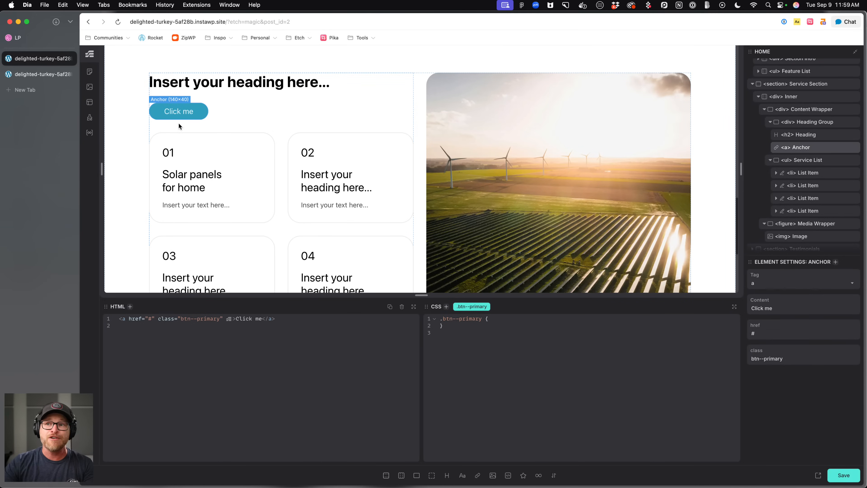
# Change the services heading to "Trust services, for your various needs" and save the page.
pyautogui.doubleClick(228, 87)
pyautogui.write('Trust serv')
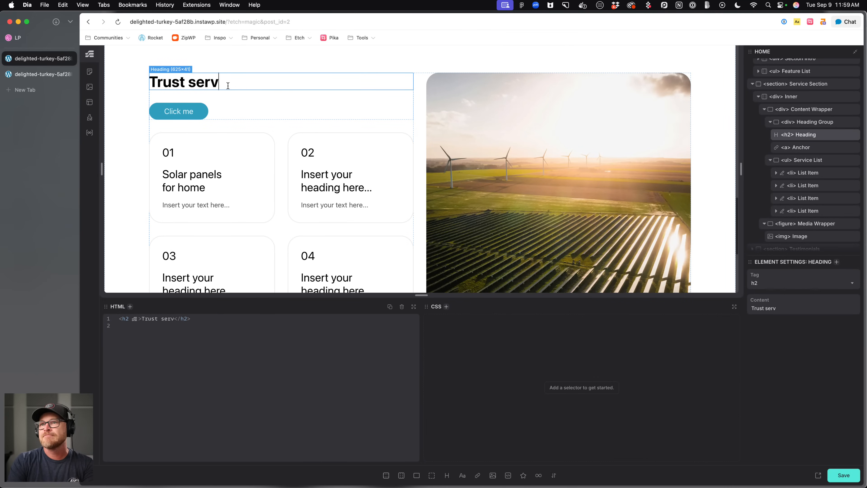
pyautogui.write('ices, for your various needs')
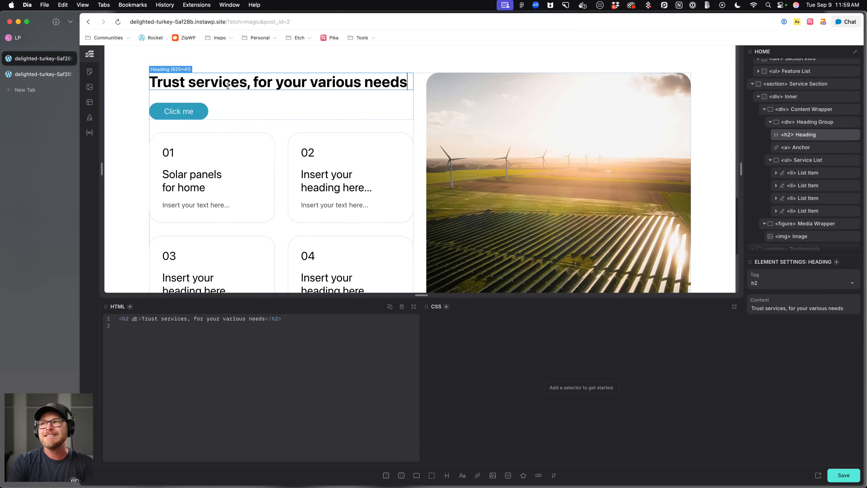
pyautogui.press('super+s')
pyautogui.click(274, 111)
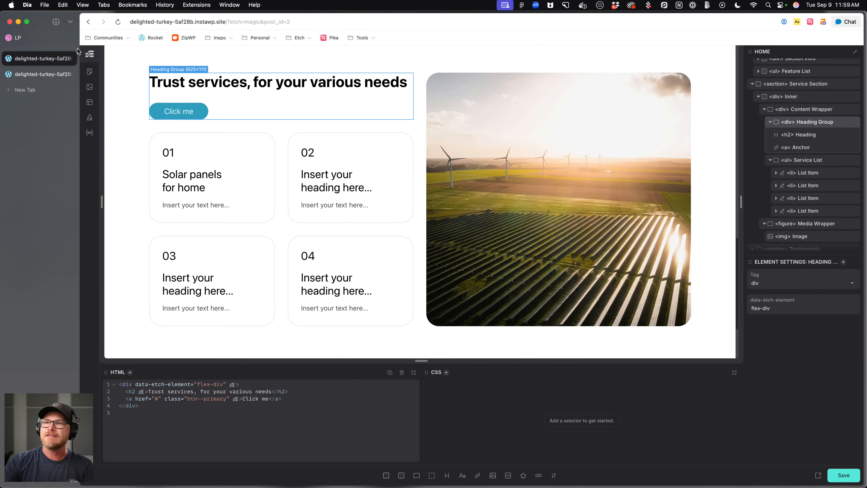
# Review the testimonial and call-to-action sections of the Xurya reference design below the services section.
pyautogui.click(36, 74)
pyautogui.scroll(1, 341, 182)
pyautogui.click(63, 42)
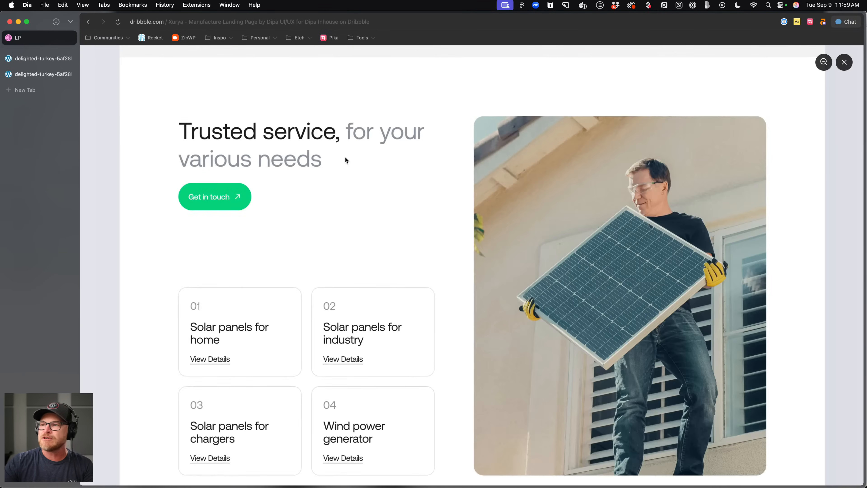
pyautogui.scroll(-12, 346, 157)
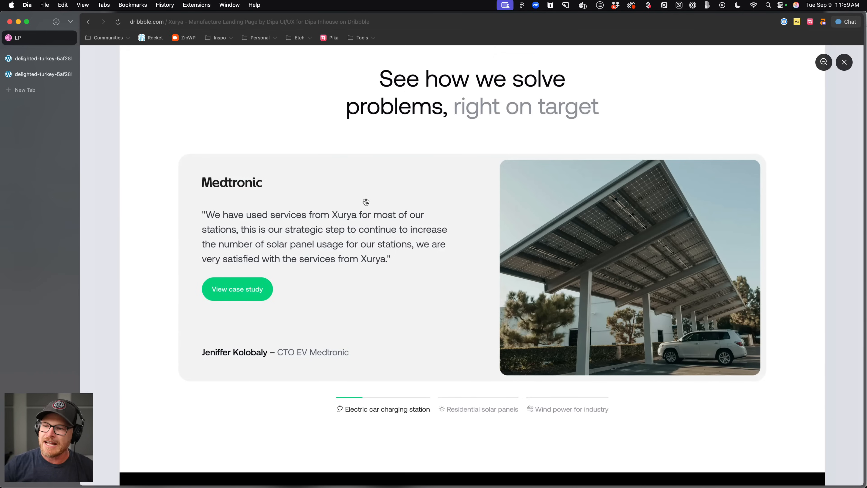
pyautogui.scroll(-10, 366, 201)
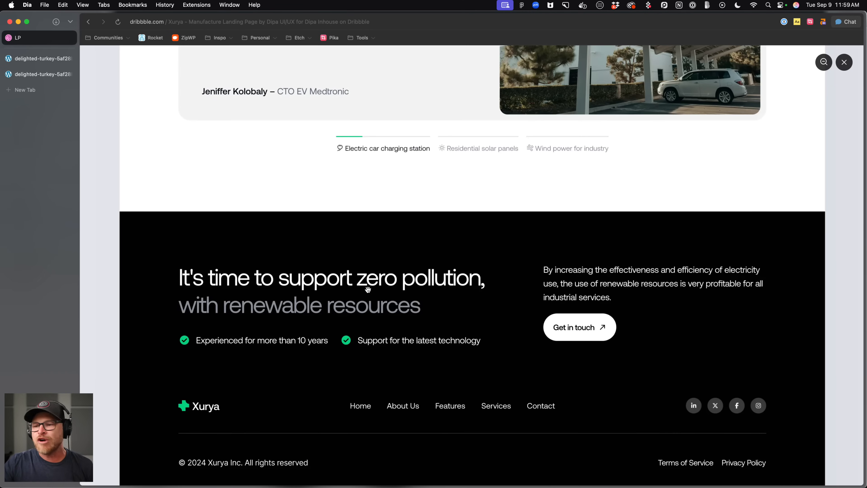
pyautogui.scroll(14, 367, 289)
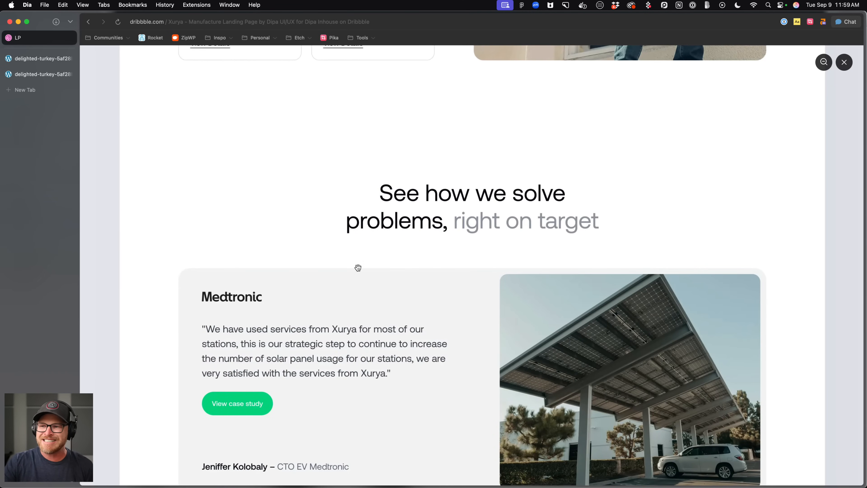
pyautogui.scroll(-7, 359, 267)
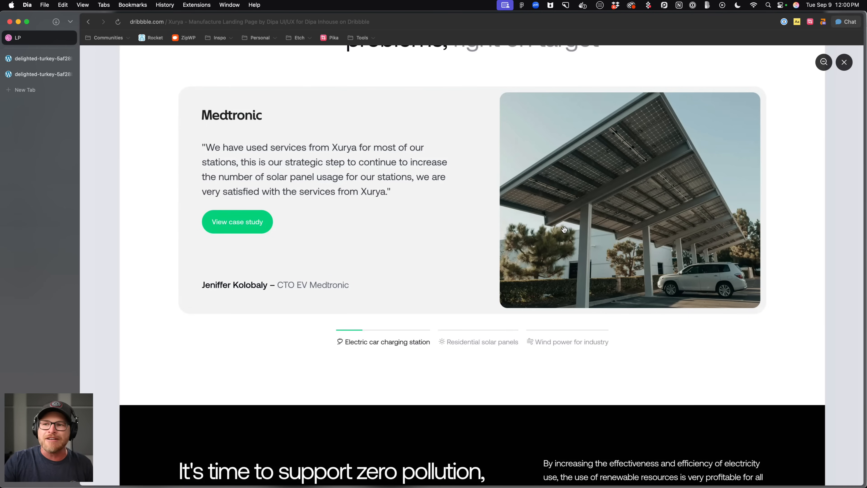
pyautogui.scroll(-7, 565, 229)
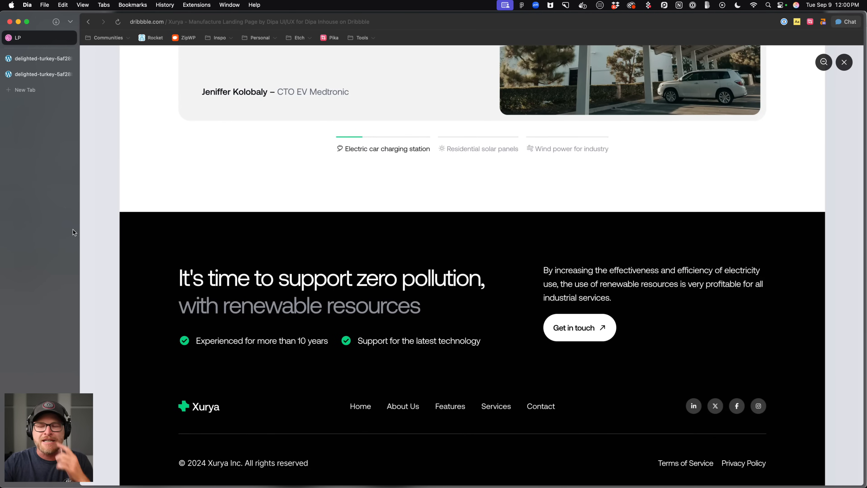
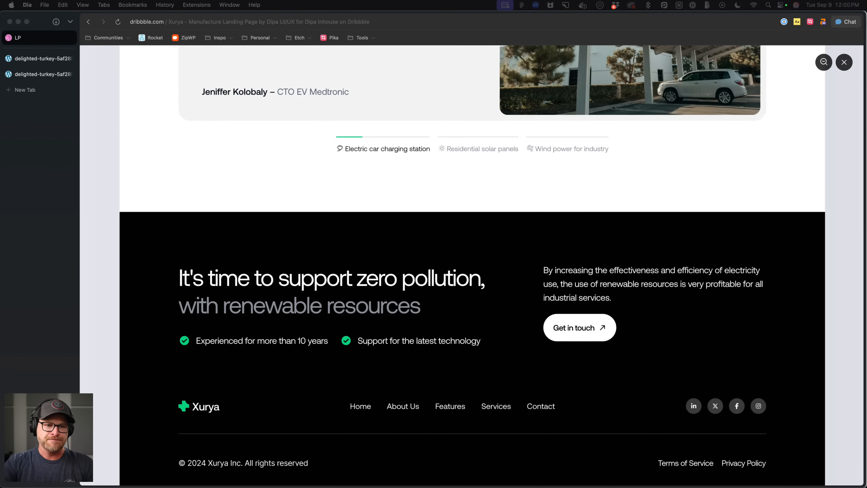
# Review the Xurya landing page design on Dribbble, viewing the full-page overview.
pyautogui.scroll(5, 473, 265)
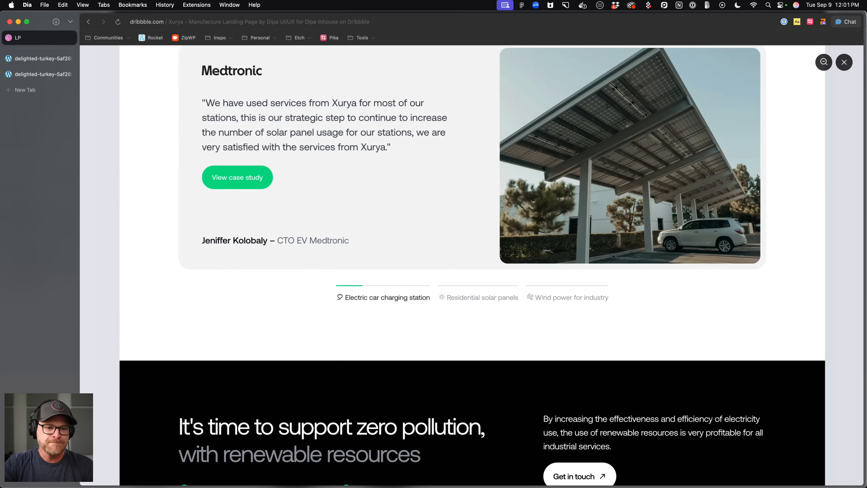
pyautogui.click(395, 348)
pyautogui.click(441, 288)
pyautogui.click(441, 288)
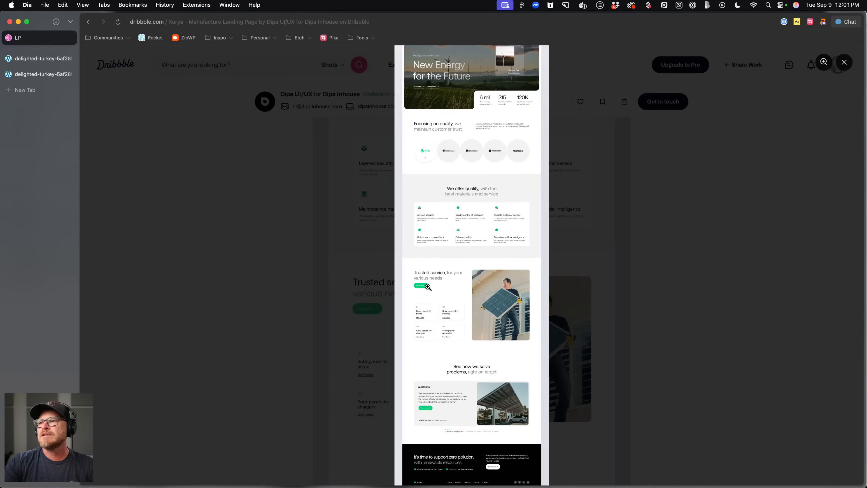
pyautogui.click(423, 294)
# Switch to the site builder tab and open the Index template from the templates list.
pyautogui.click(39, 78)
pyautogui.click(39, 78)
pyautogui.click(40, 62)
pyautogui.scroll(7, 246, 206)
pyautogui.scroll(8, 218, 189)
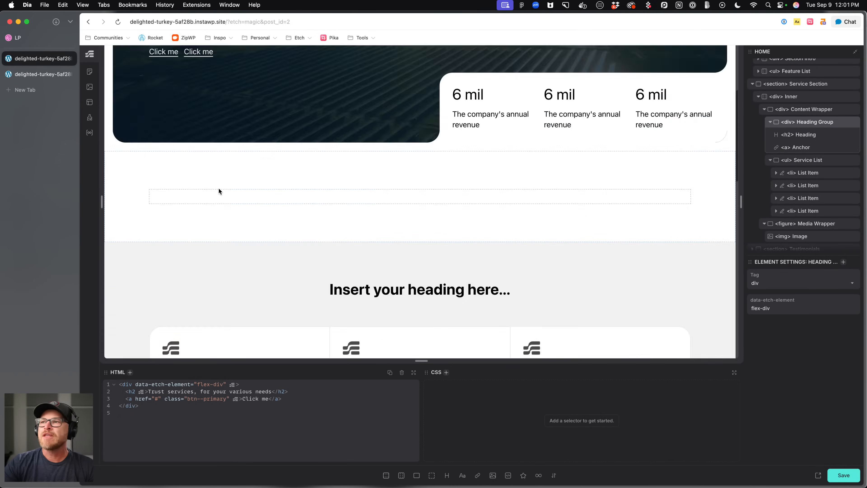
pyautogui.scroll(-12, 218, 187)
pyautogui.scroll(5, 205, 171)
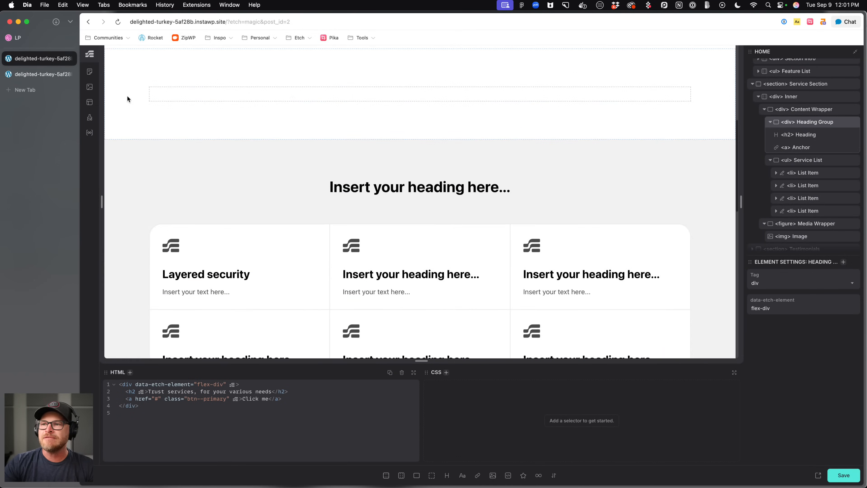
pyautogui.click(91, 104)
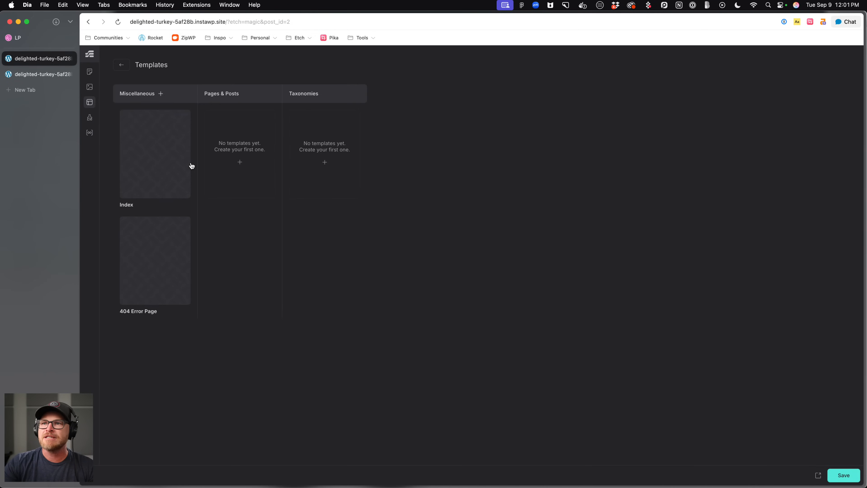
pyautogui.click(155, 161)
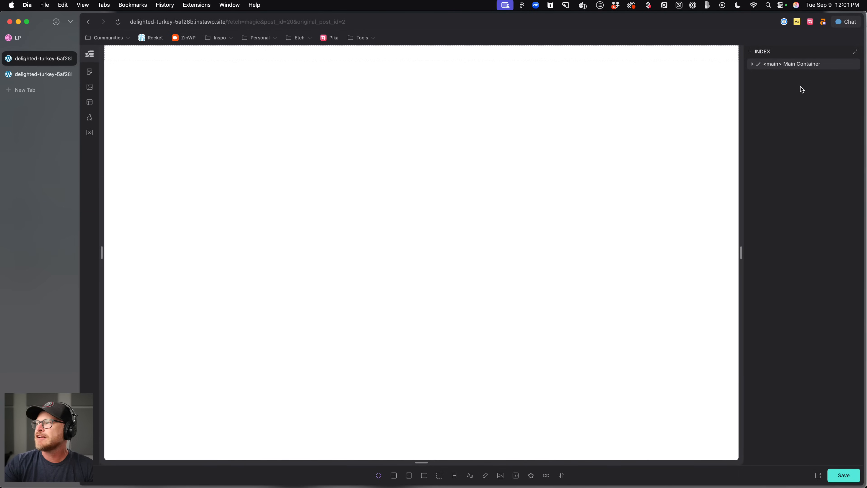
# Add two container sections to the template and rename them Header and Footer.
pyautogui.click(394, 479)
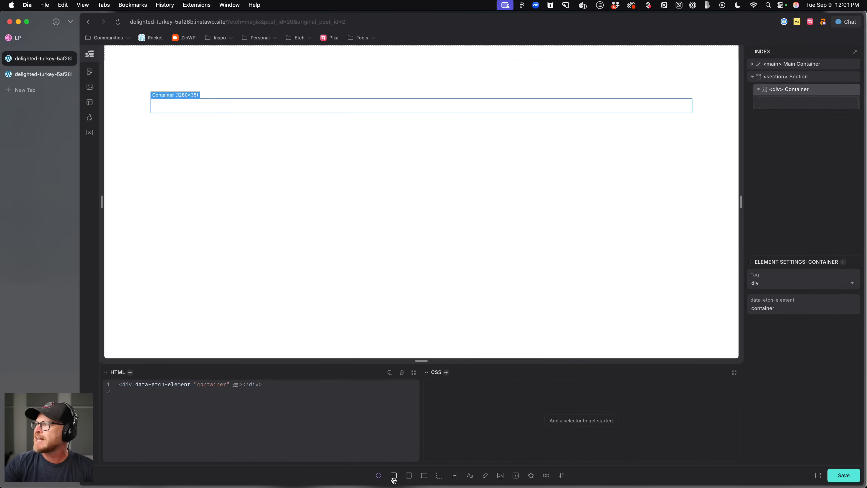
pyautogui.click(394, 478)
pyautogui.doubleClick(798, 78)
pyautogui.write('Header')
pyautogui.press('Return')
pyautogui.doubleClick(796, 118)
pyautogui.write('Footer')
pyautogui.press('Return')
# Move the Header section above the main container in the structure tree.
pyautogui.moveTo(804, 84); pyautogui.dragTo(798, 65)
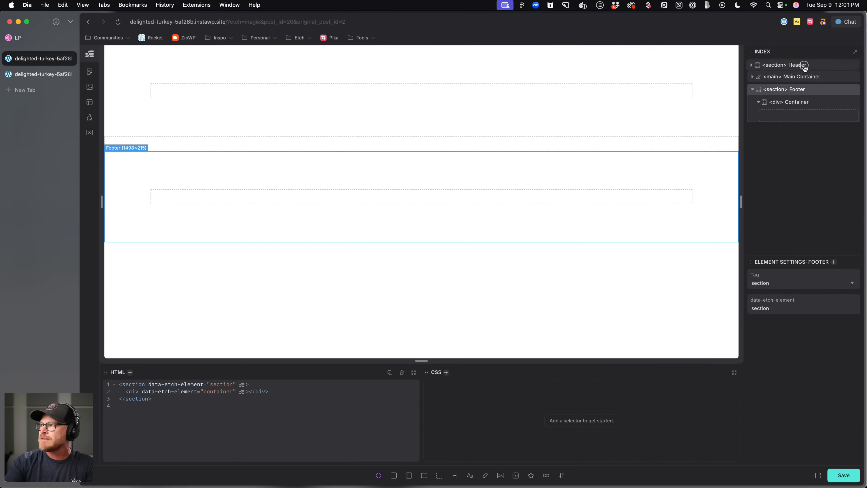
pyautogui.click(792, 77)
pyautogui.click(796, 103)
# Change the Footer section's tag to footer and the Header section's tag to header.
pyautogui.doubleClick(778, 103)
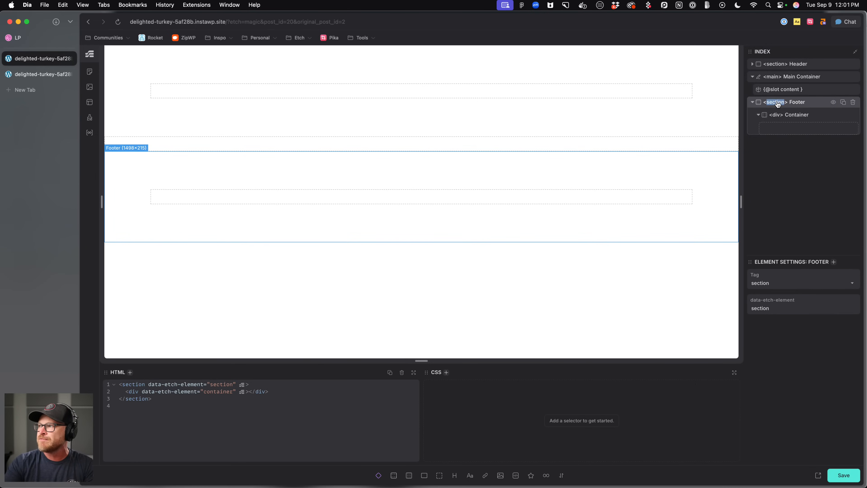
pyautogui.write('footer')
pyautogui.press('Return')
pyautogui.click(776, 65)
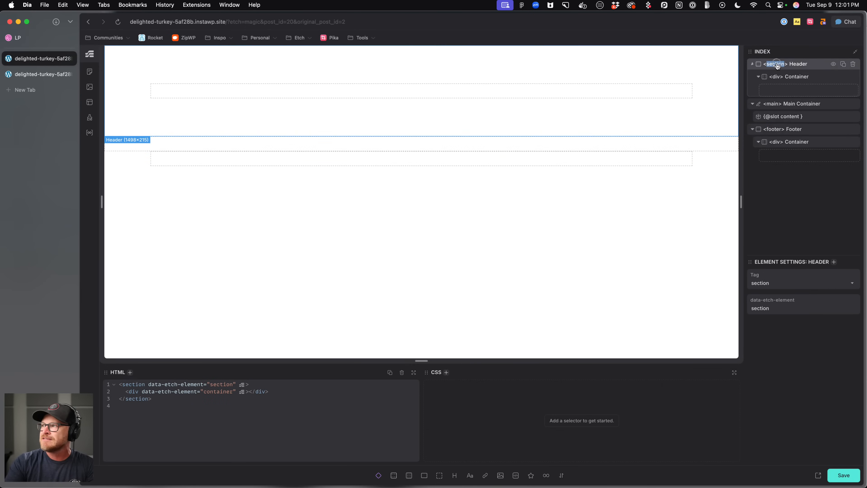
pyautogui.doubleClick(777, 64)
pyautogui.write('header')
pyautogui.press('Return')
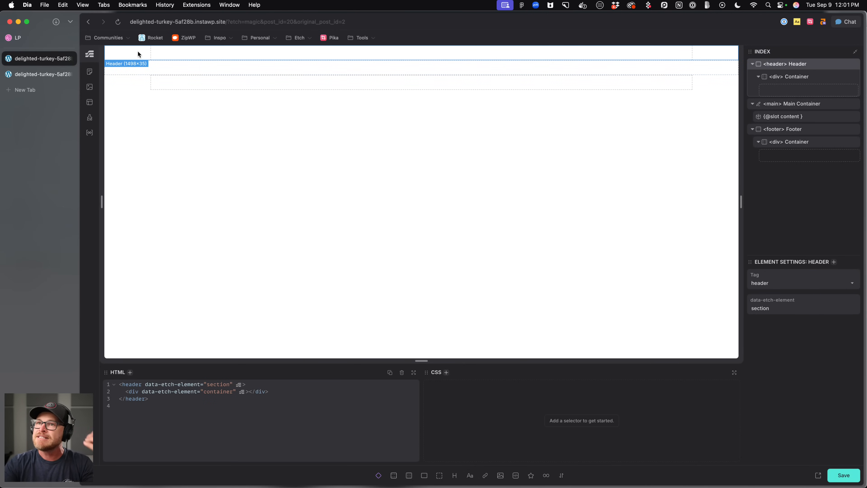
# Rename the containers inside both the header and the footer to Inner.
pyautogui.doubleClick(794, 78)
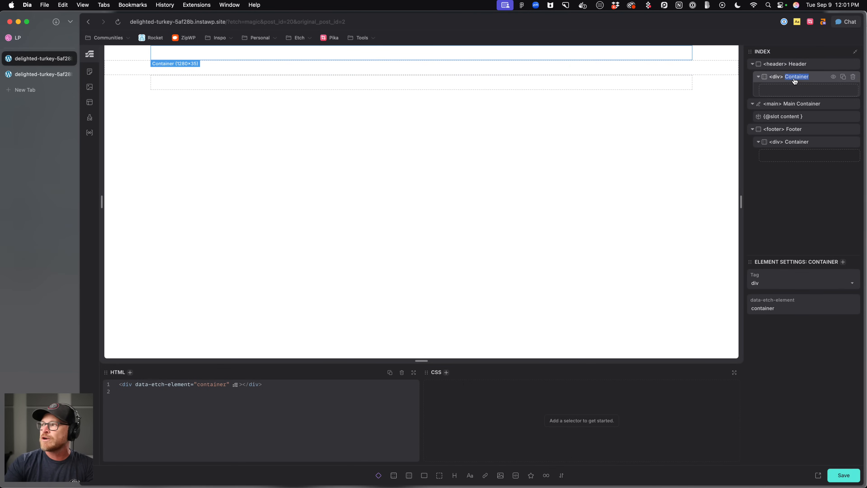
pyautogui.write('Inner')
pyautogui.press('Return')
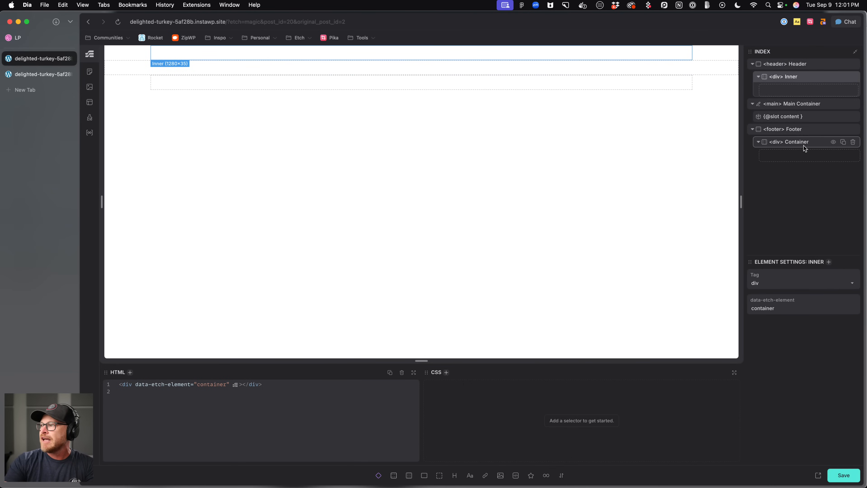
pyautogui.doubleClick(799, 142)
pyautogui.write('Inner')
pyautogui.press('Return')
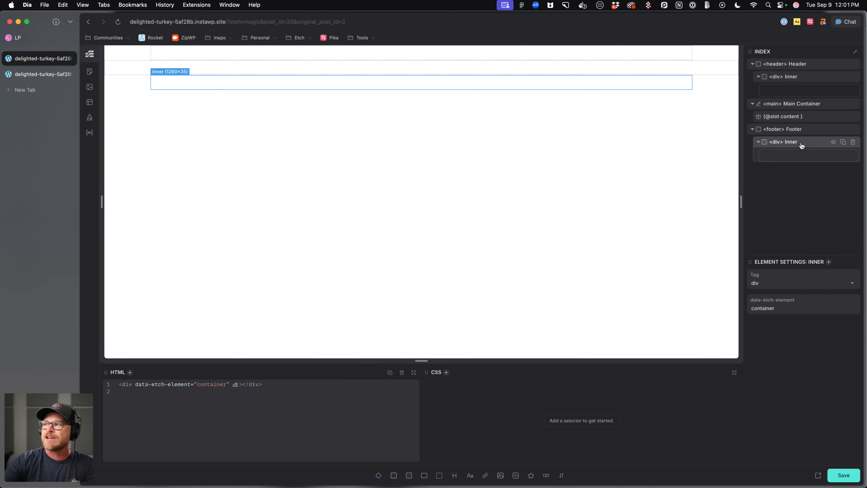
# Auto-generate BEM classes for the footer and header sections and their inner containers.
pyautogui.click(803, 131)
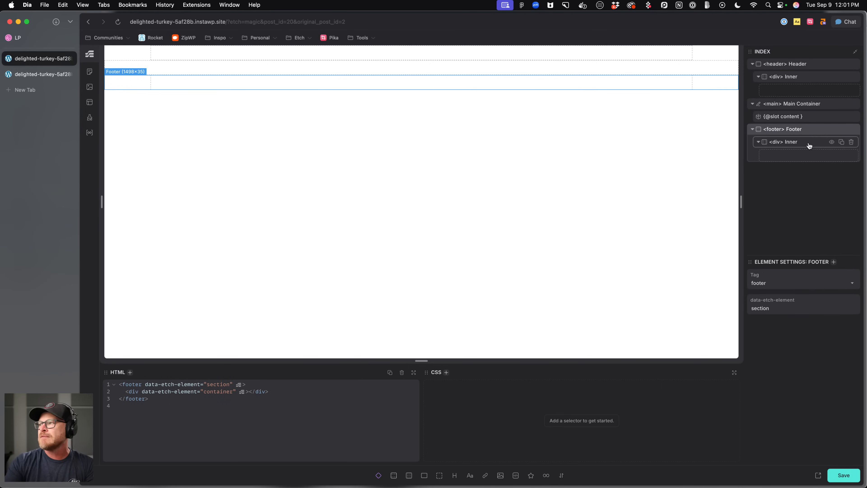
pyautogui.rightClick(806, 138)
pyautogui.click(765, 170)
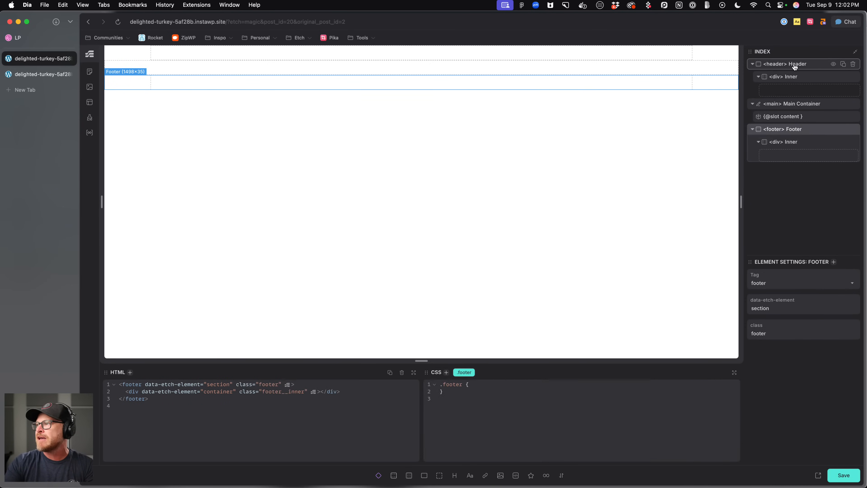
pyautogui.rightClick(794, 65)
pyautogui.click(747, 102)
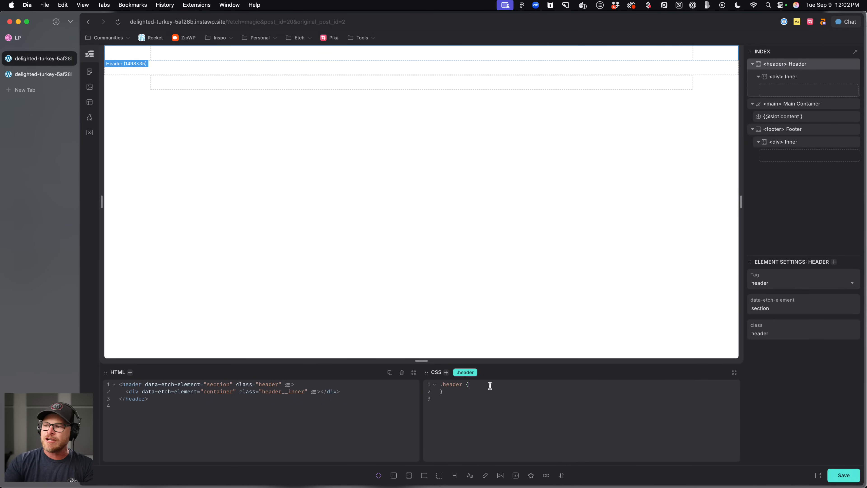
# Give the header class padding-block var(--space-s) and padding-inline var(--gutter).
pyautogui.write('padding-blo')
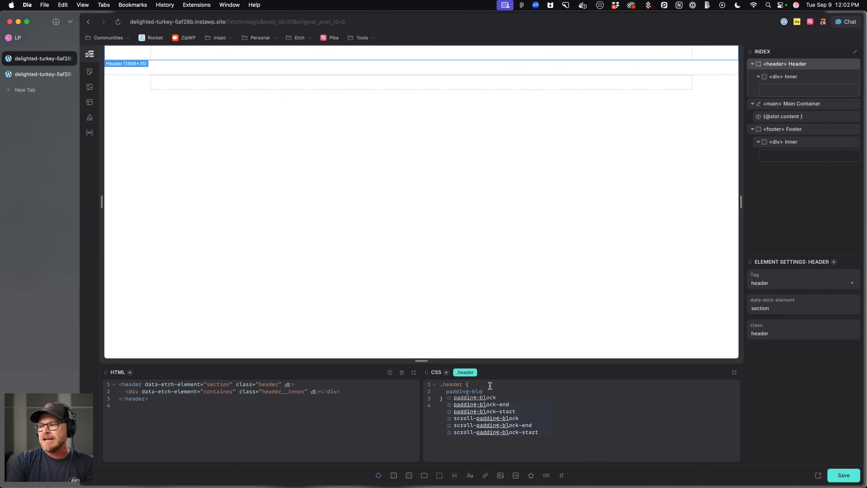
pyautogui.write('ck: -=-')
pyautogui.write('space-s;')
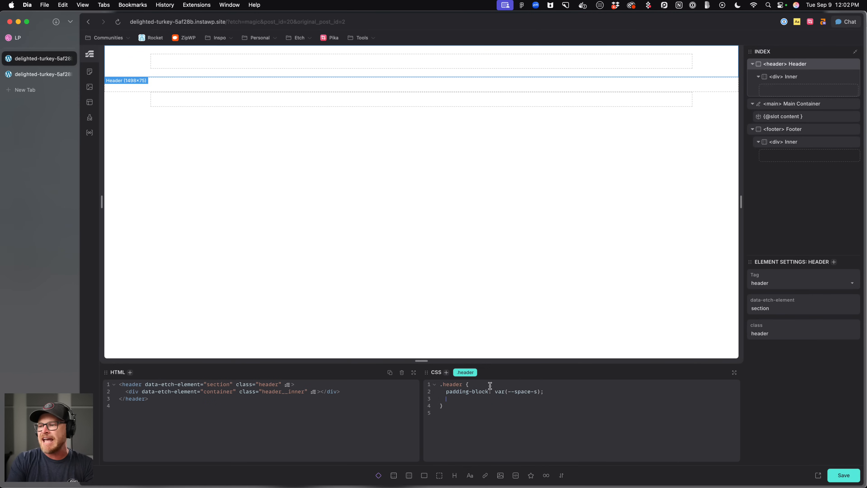
pyautogui.write('padding-inline')
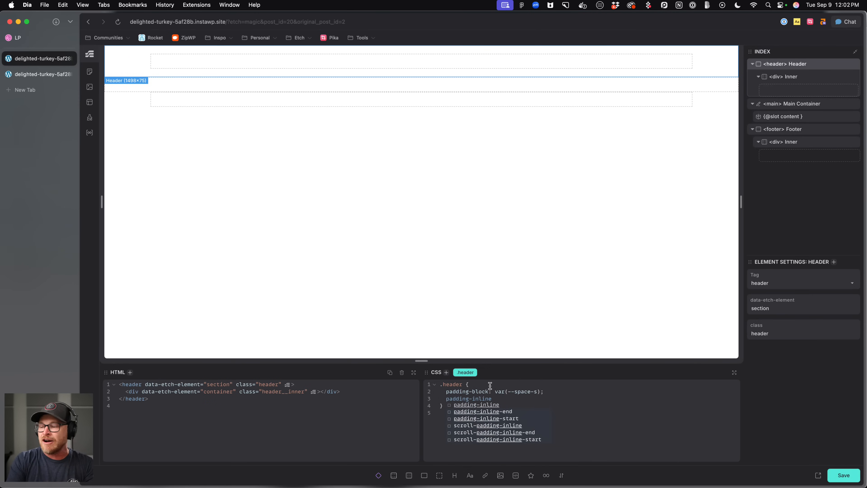
pyautogui.press('Return')
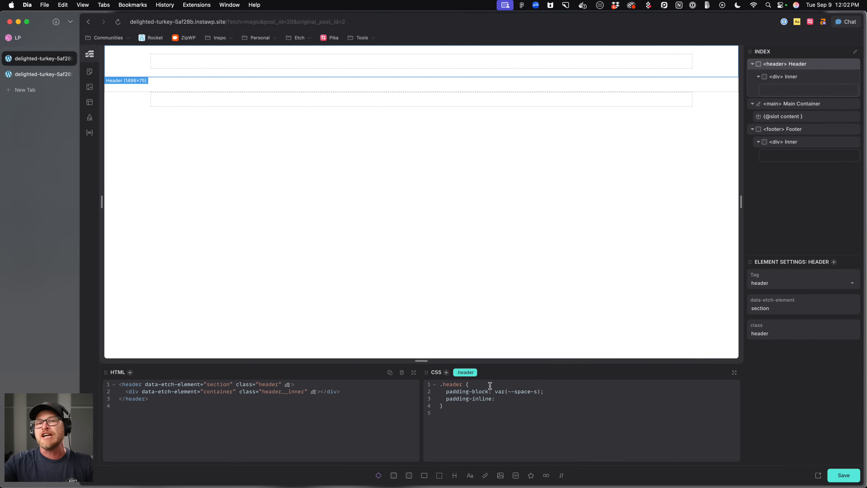
pyautogui.write('--gutter);')
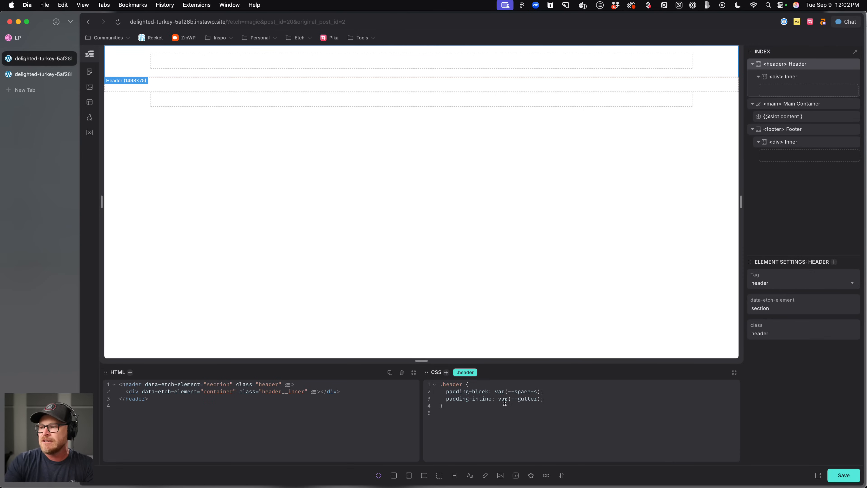
# Give the footer class padding-block var(--section-space-m) and padding-inline var(--gutter).
pyautogui.moveTo(548, 400); pyautogui.dragTo(462, 393)
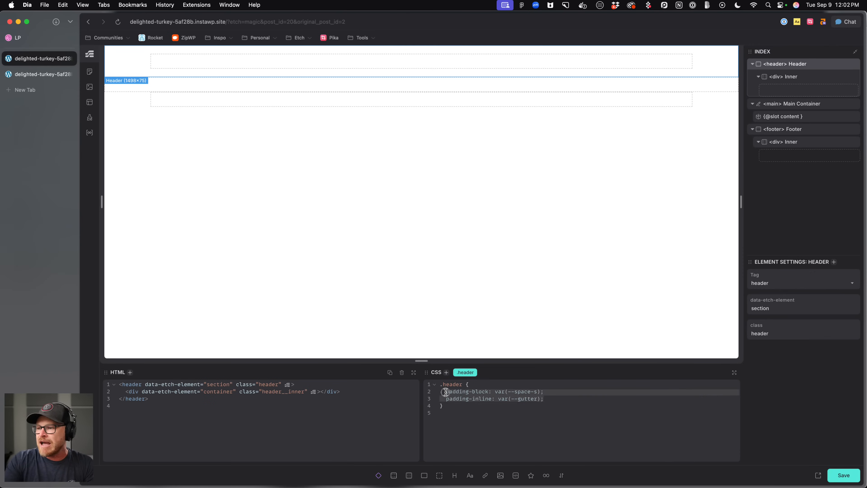
pyautogui.doubleClick(796, 129)
pyautogui.click(477, 390)
pyautogui.write(":has(> &):nth-child(-n + 9) .service-card__heading::before {   content: '0' counter(service);   font-size: var(--h3);   display: flex;   margin-block-end: 0.75em; }")
pyautogui.moveTo(457, 428); pyautogui.dragTo(447, 393)
pyautogui.press('BackSpace')
pyautogui.write('padding=-bl')
pyautogui.press('BackSpace')
pyautogui.press('BackSpace')
pyautogui.press('BackSpace')
pyautogui.write('block: var(--')
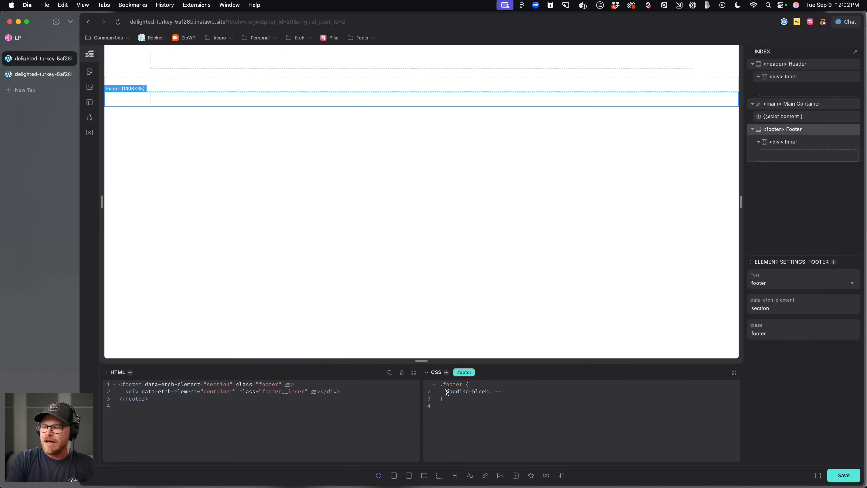
pyautogui.write('section-space-m')
pyautogui.press('Return')
pyautogui.write('padding')
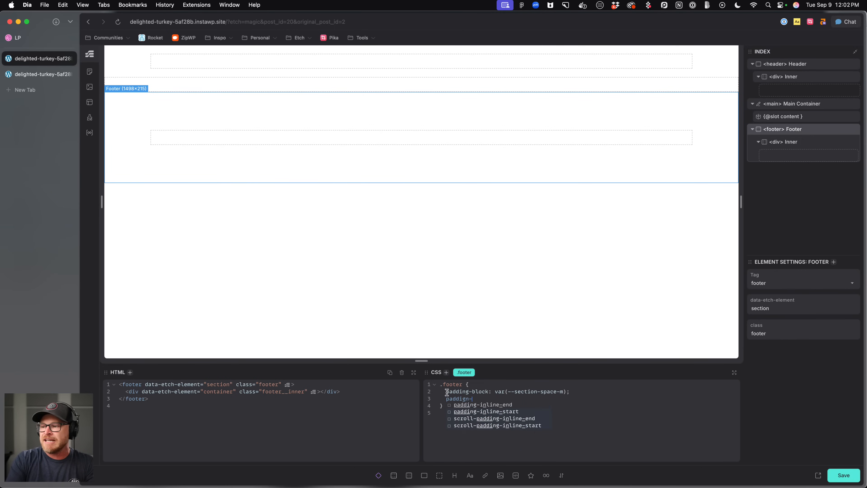
pyautogui.write('-inline')
pyautogui.press('Return')
pyautogui.write('--gutter;')
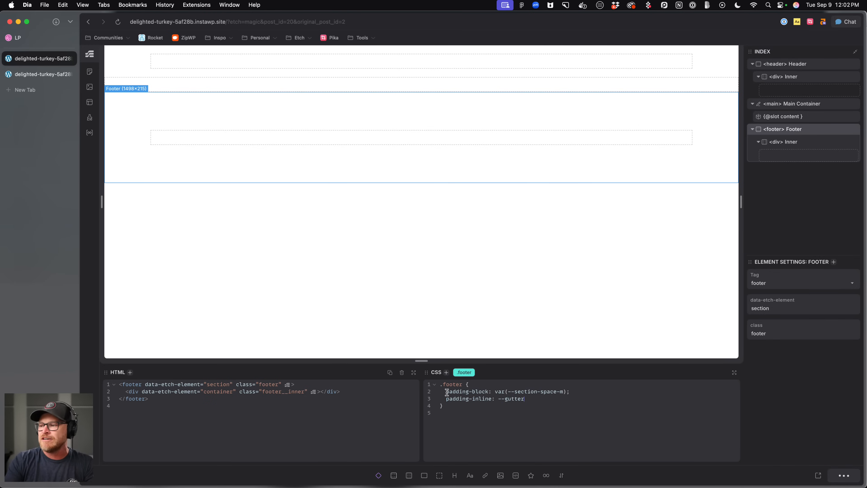
pyautogui.press('Return')
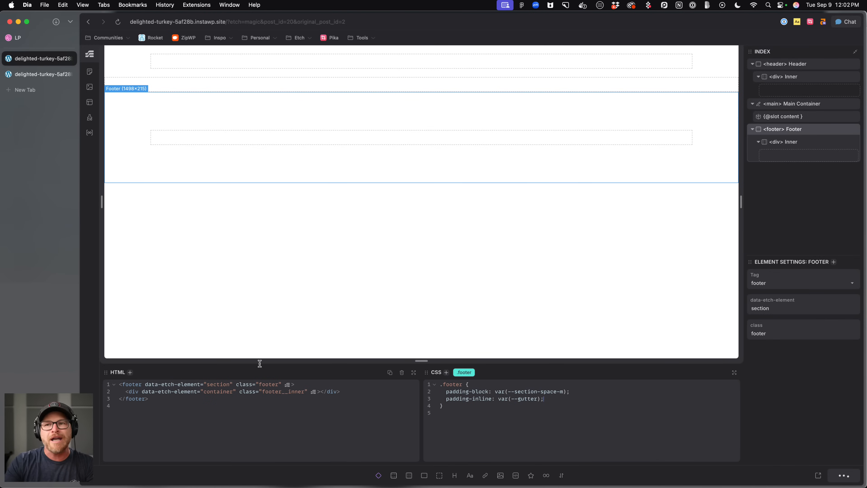
# Add the bg--ultra-dark class to the footer section.
pyautogui.click(805, 141)
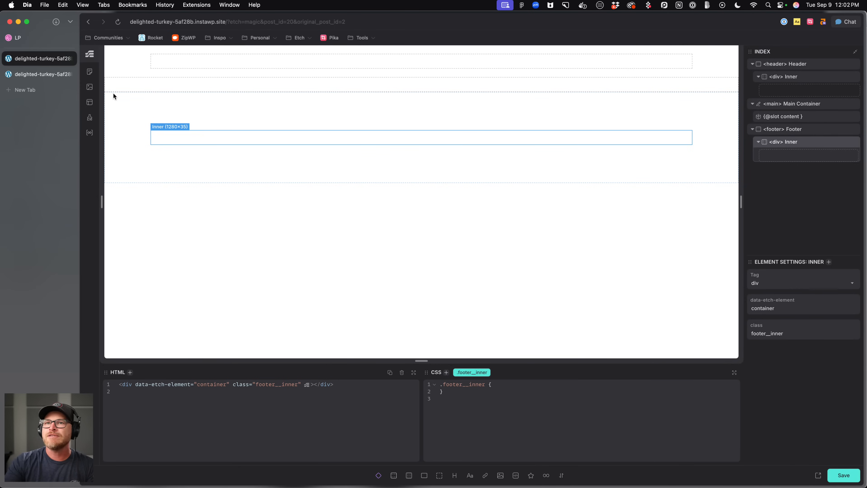
pyautogui.click(218, 115)
pyautogui.write('a')
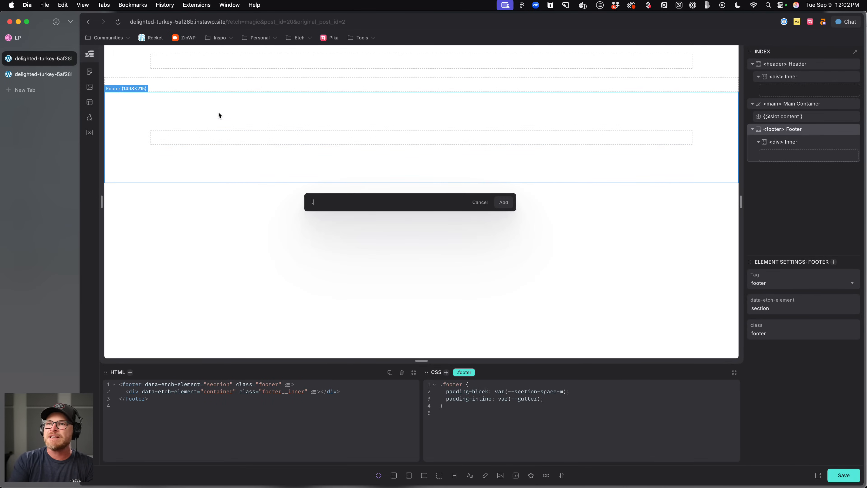
pyautogui.write('.bg--ultra-dark')
pyautogui.press('Return')
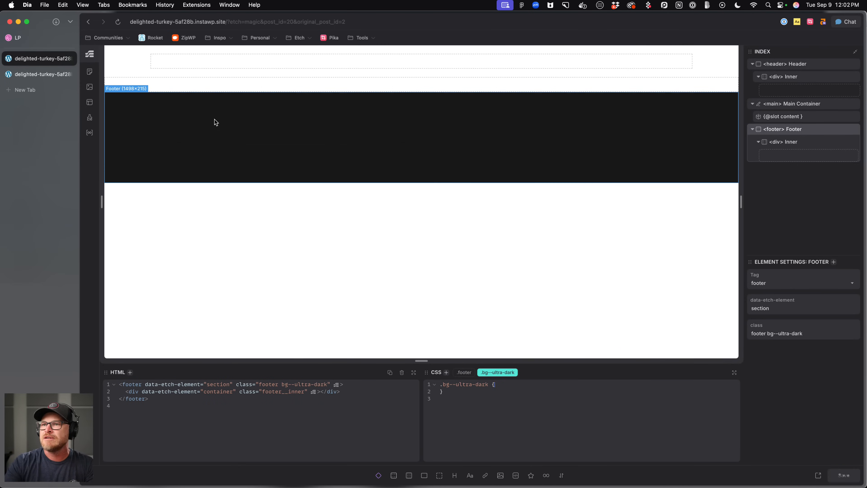
# Add a text paragraph and an h2 heading inside the footer's inner container.
pyautogui.click(328, 132)
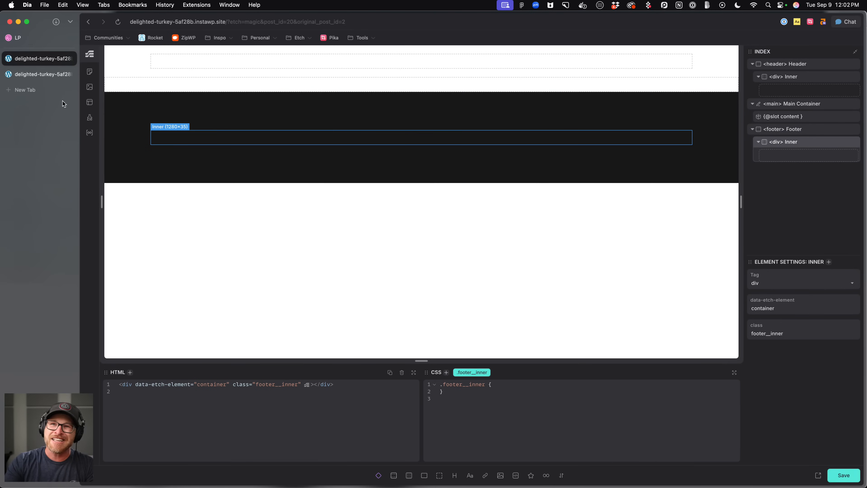
pyautogui.click(470, 475)
pyautogui.click(454, 475)
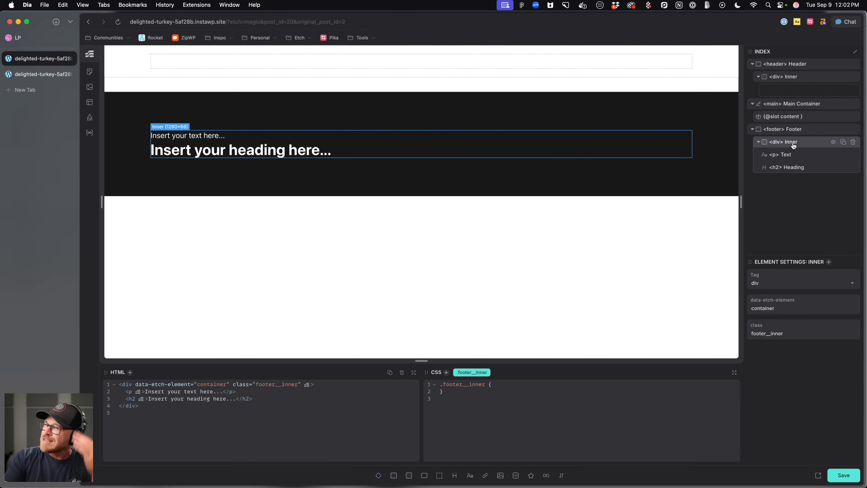
# Reorder the footer's inner content so the heading sits above the text.
pyautogui.click(792, 154)
pyautogui.click(788, 167)
pyautogui.moveTo(788, 168); pyautogui.dragTo(798, 153)
pyautogui.click(794, 141)
pyautogui.click(800, 160)
pyautogui.click(794, 141)
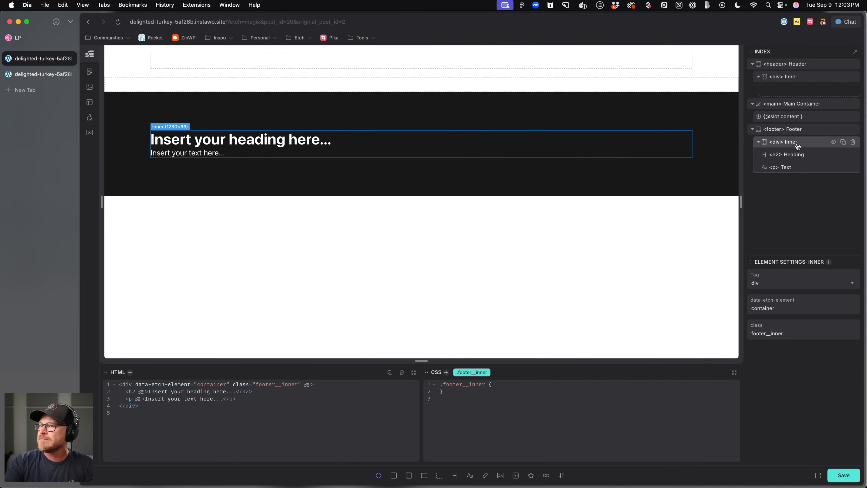
# Switch back to the Dribbble design and review its footer and header.
pyautogui.click(21, 37)
pyautogui.scroll(-15, 363, 305)
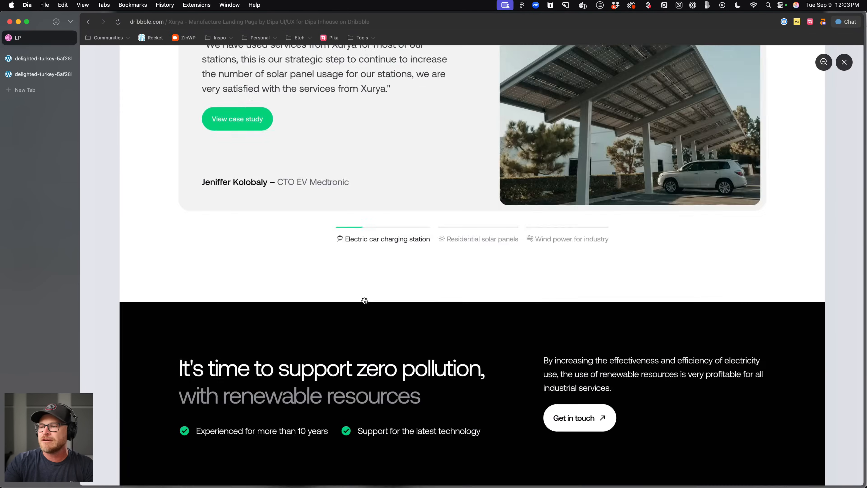
pyautogui.scroll(15, 365, 300)
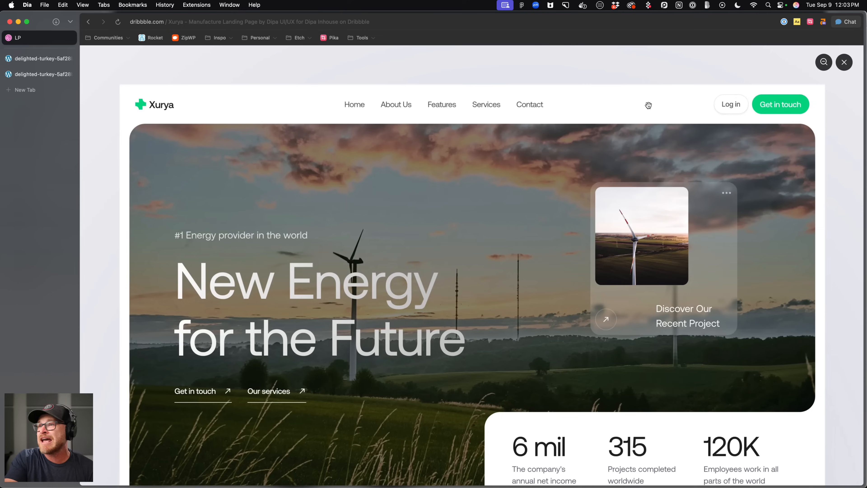
# Return to the Etch editor, insert an SVG icon into the header's inner container, and name it Logo.
pyautogui.click(45, 61)
pyautogui.click(292, 62)
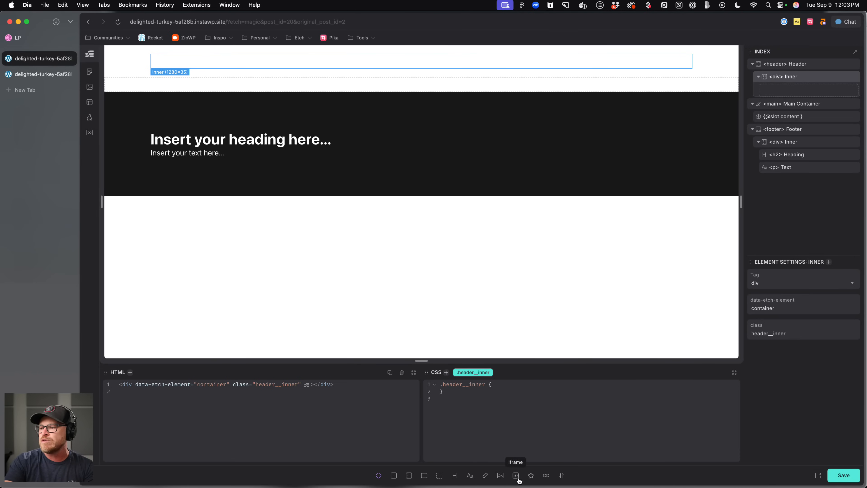
pyautogui.click(531, 476)
pyautogui.doubleClick(796, 89)
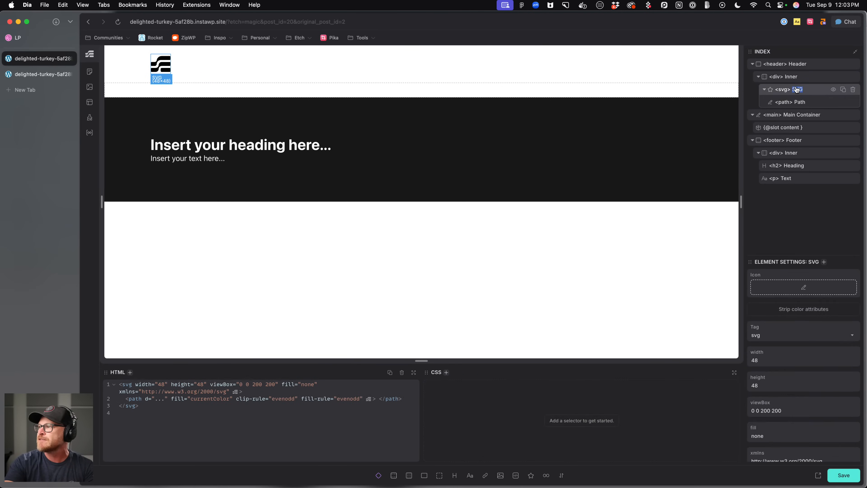
pyautogui.write('Logo')
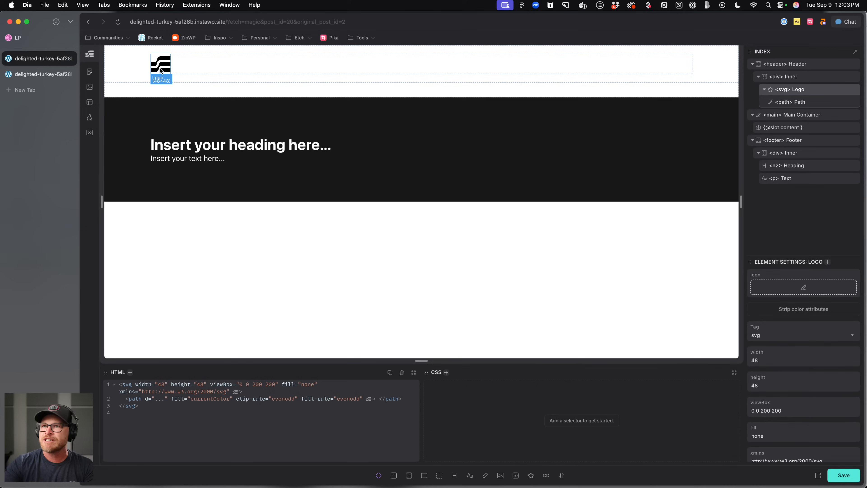
# Add a nav after the logo containing a five-item list using the Emmet abbreviation nav>ul>li*5{Nav Item $}.
pyautogui.click(560, 66)
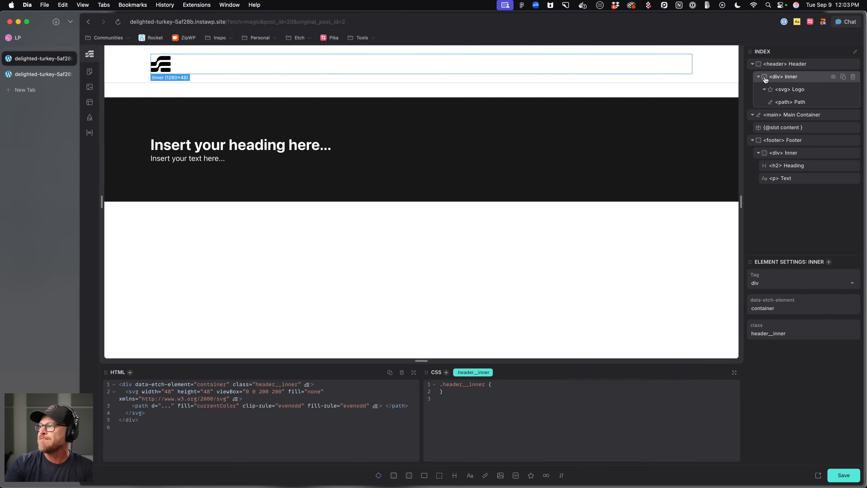
pyautogui.click(758, 77)
pyautogui.click(758, 78)
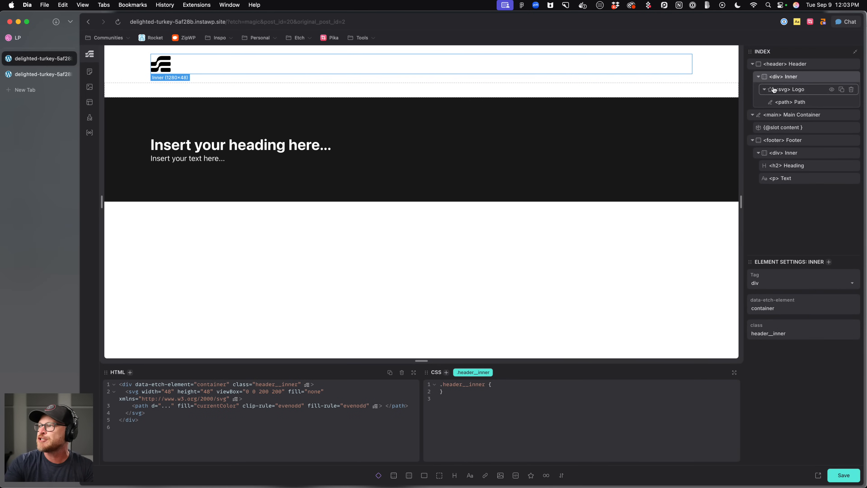
pyautogui.click(765, 89)
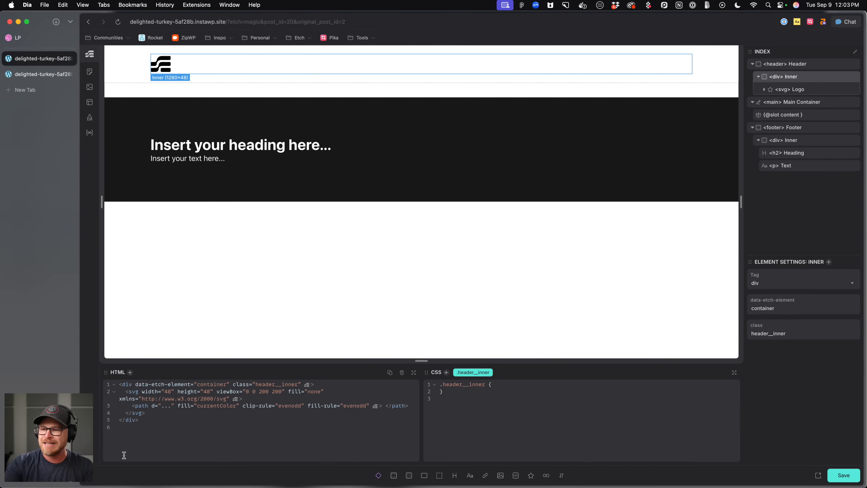
pyautogui.click(164, 413)
pyautogui.press('Return')
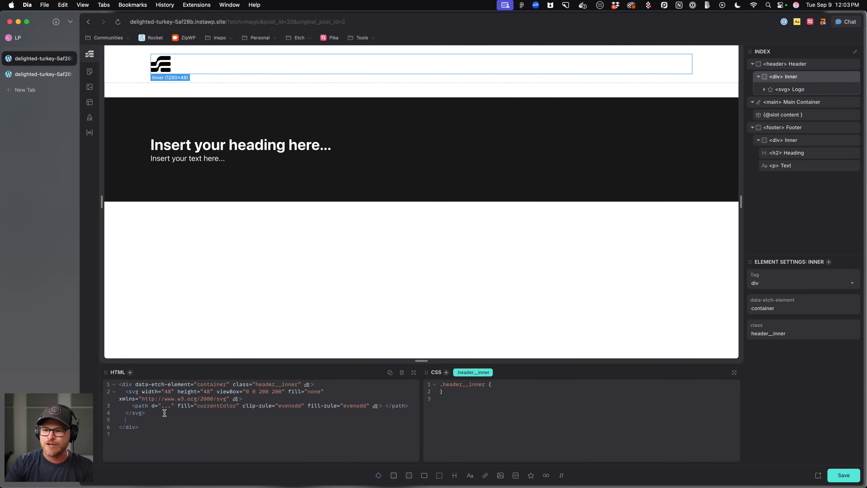
pyautogui.write('nav')
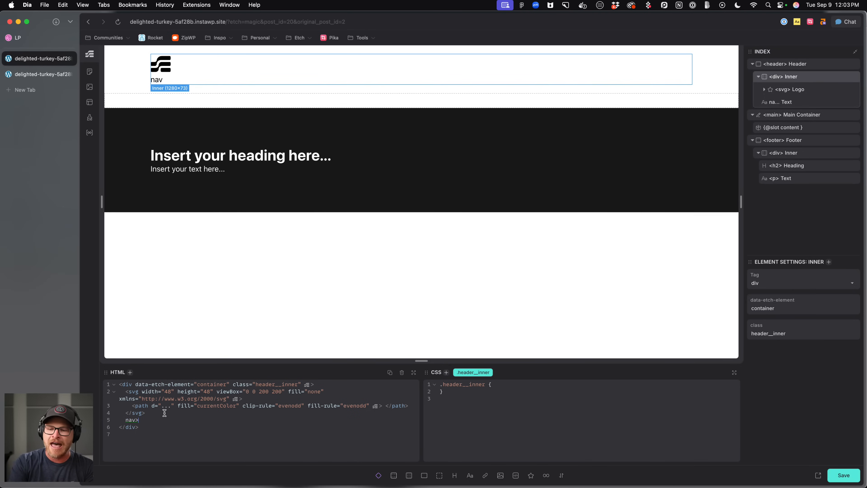
pyautogui.write('>li>')
pyautogui.press('BackSpace')
pyautogui.press('BackSpace')
pyautogui.press('BackSpace')
pyautogui.write('ul>li')
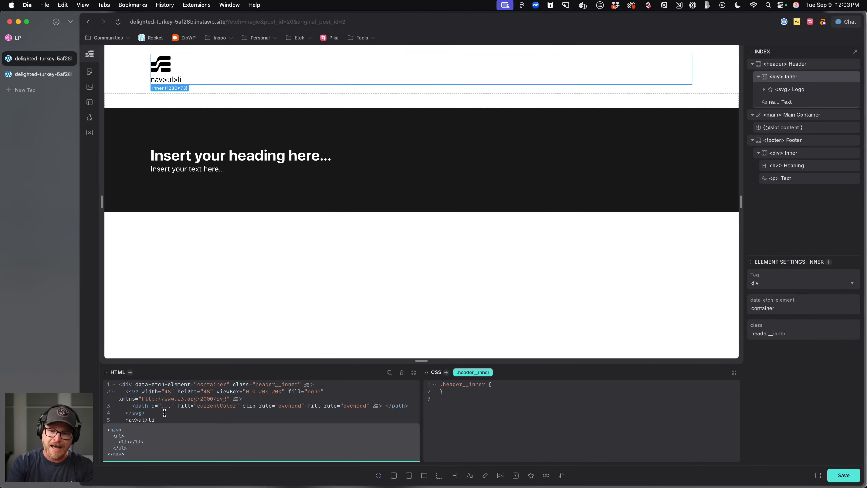
pyautogui.write('*5')
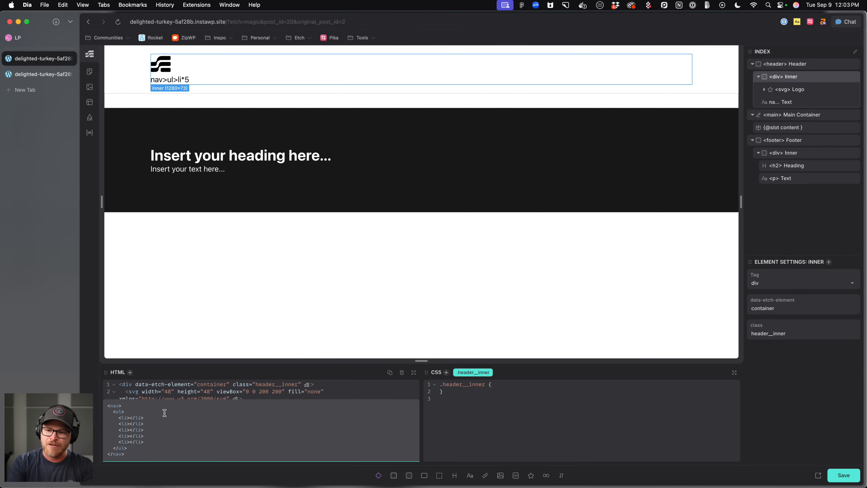
pyautogui.moveTo(205, 362); pyautogui.dragTo(220, 255)
pyautogui.write('{Nav Item')
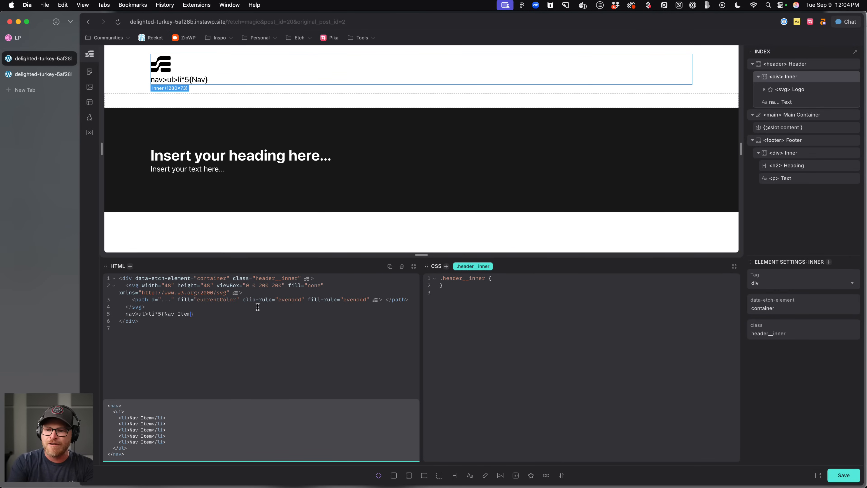
pyautogui.write(' $')
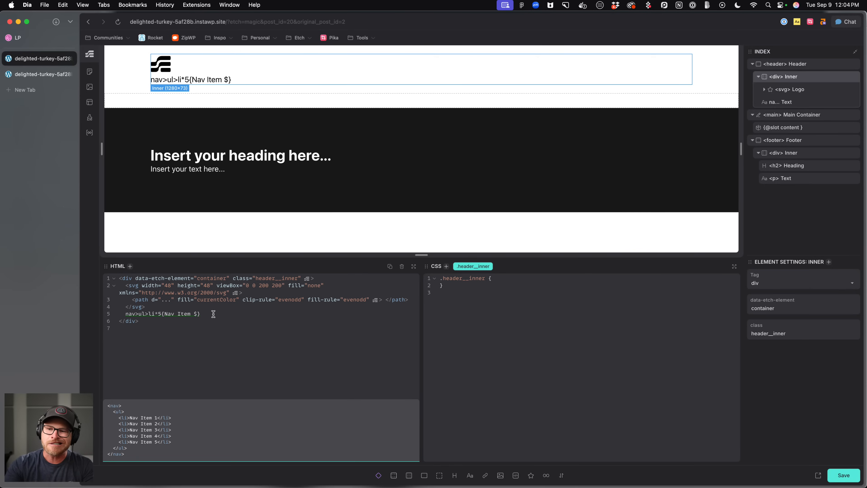
pyautogui.press('Tab')
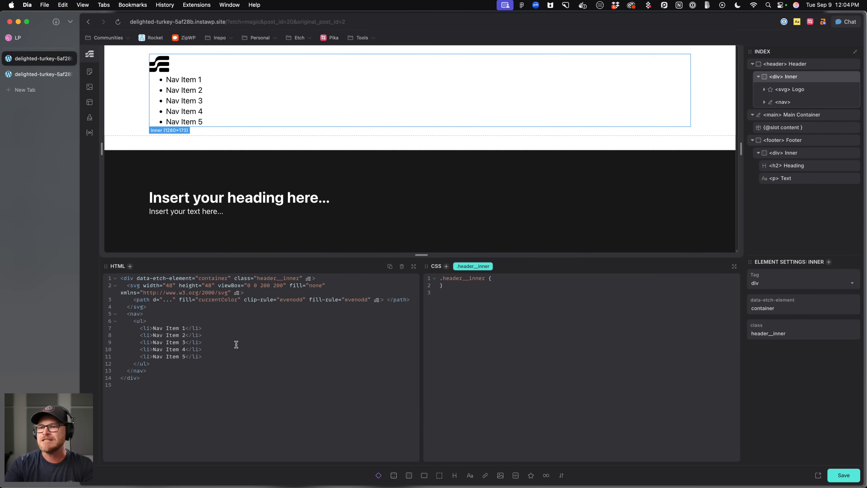
# Rename the nav element to Main Nav.
pyautogui.rightClick(794, 102)
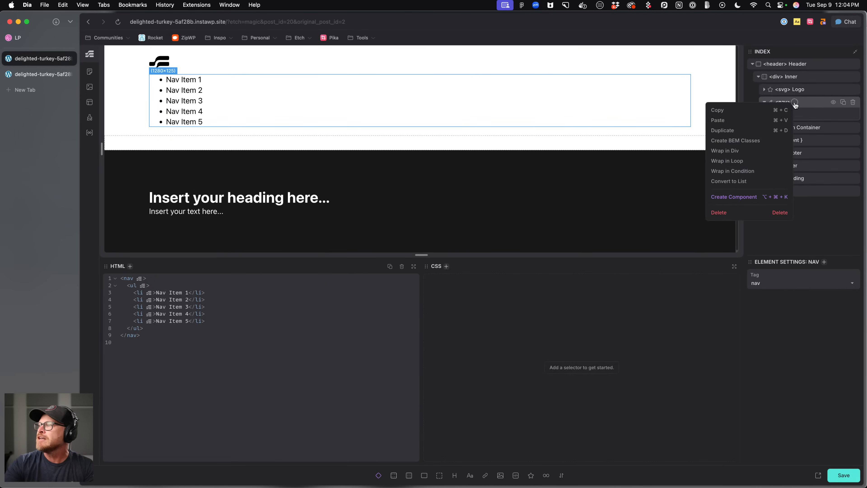
pyautogui.click(798, 103)
pyautogui.click(798, 104)
pyautogui.write('Main. Nav')
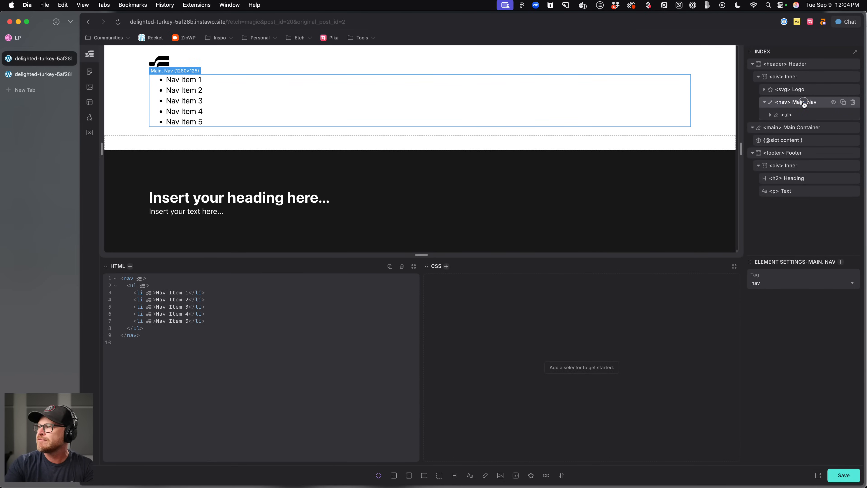
pyautogui.press('BackSpace')
pyautogui.press('BackSpace')
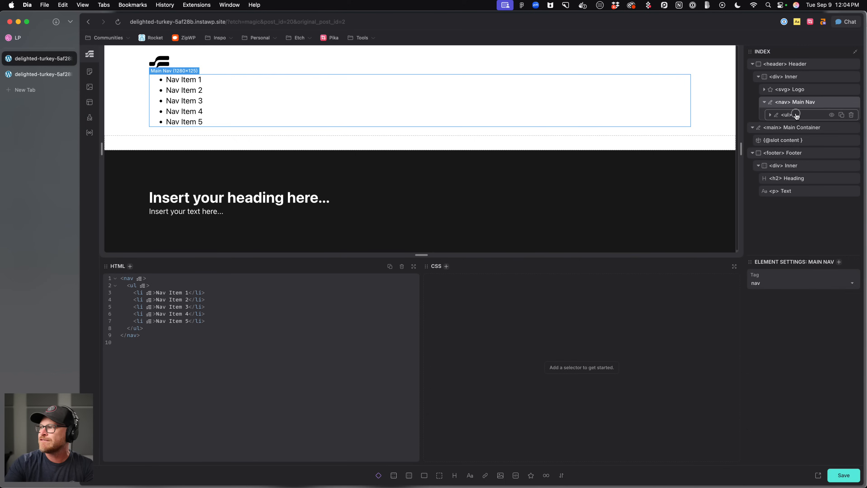
# Name the unordered list List and its first item List Item.
pyautogui.click(771, 115)
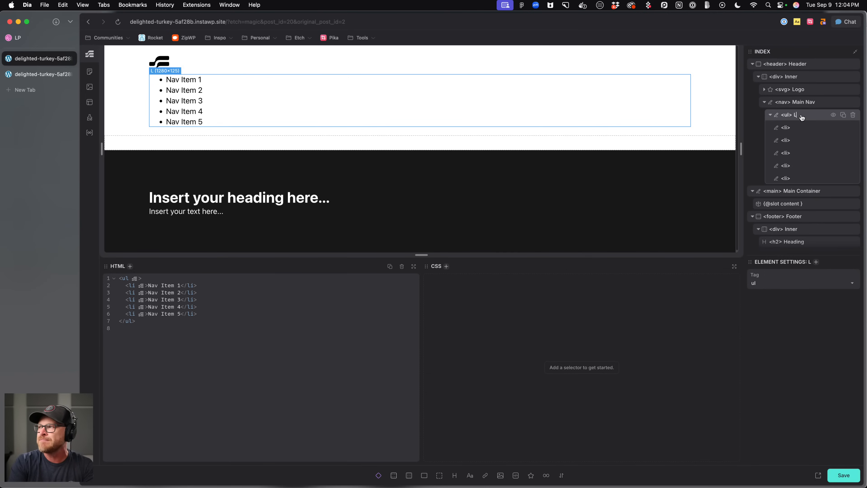
pyautogui.click(802, 129)
pyautogui.write('List Item')
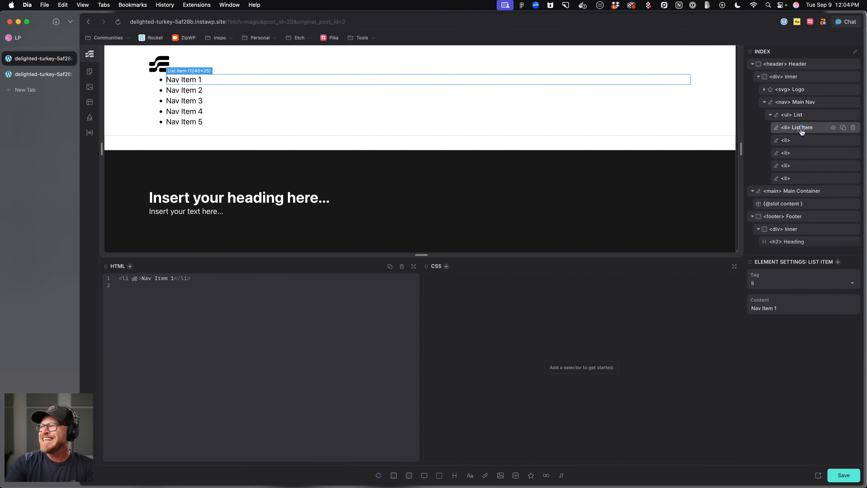
# Name the remaining four list items List Item.
pyautogui.click(806, 141)
pyautogui.write('List Item')
pyautogui.click(804, 153)
pyautogui.write('List Item')
pyautogui.click(801, 165)
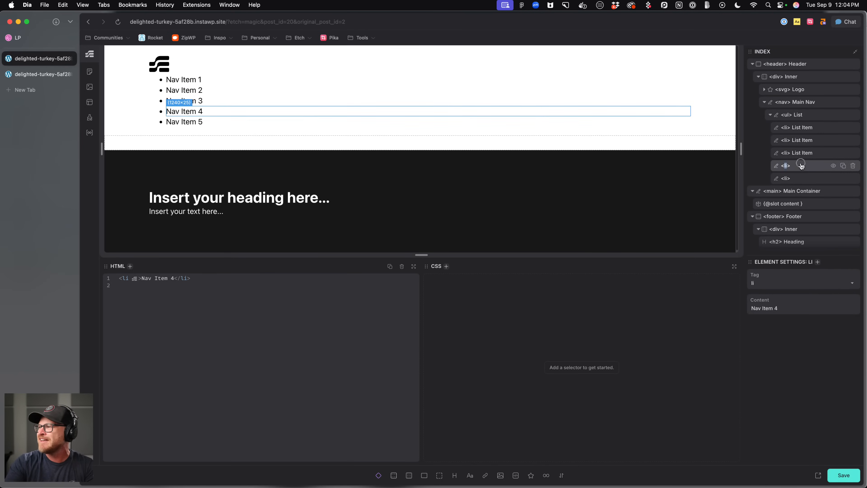
pyautogui.press('super+v')
pyautogui.click(802, 178)
pyautogui.press('super+v')
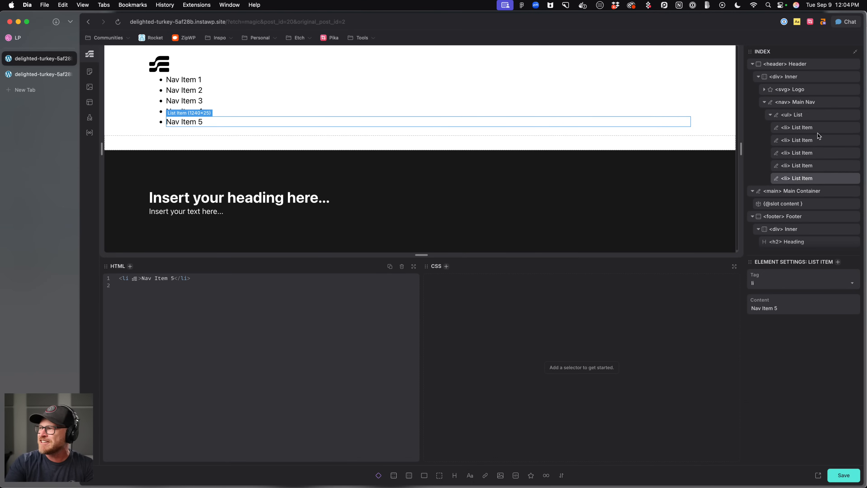
# Wrap each list item's text in a link with href "#" by editing the list's HTML with multiple cursors.
pyautogui.click(797, 115)
pyautogui.click(808, 126)
pyautogui.click(806, 118)
pyautogui.click(806, 126)
pyautogui.click(806, 117)
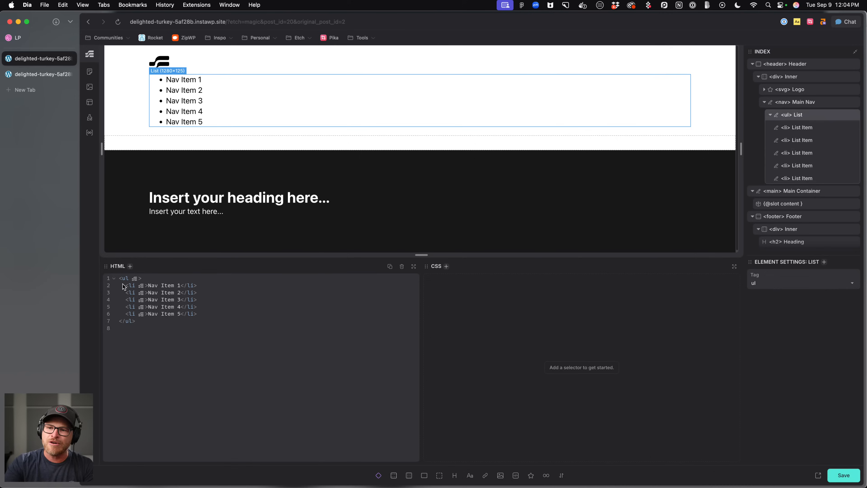
pyautogui.moveTo(149, 286); pyautogui.dragTo(175, 286)
pyautogui.press('super+d')
pyautogui.press('super+d')
pyautogui.press('super+d')
pyautogui.press('super+d')
pyautogui.press('Left')
pyautogui.write('<a h')
pyautogui.write('ref="')
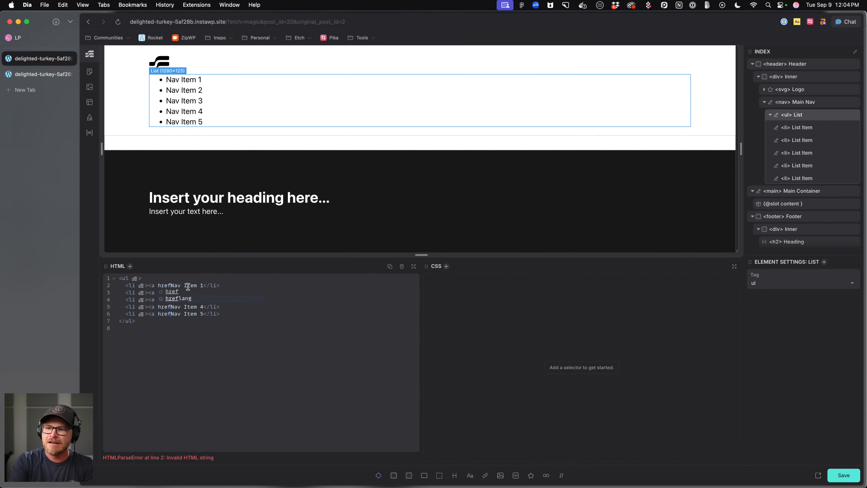
pyautogui.write('#">Nav Item 1')
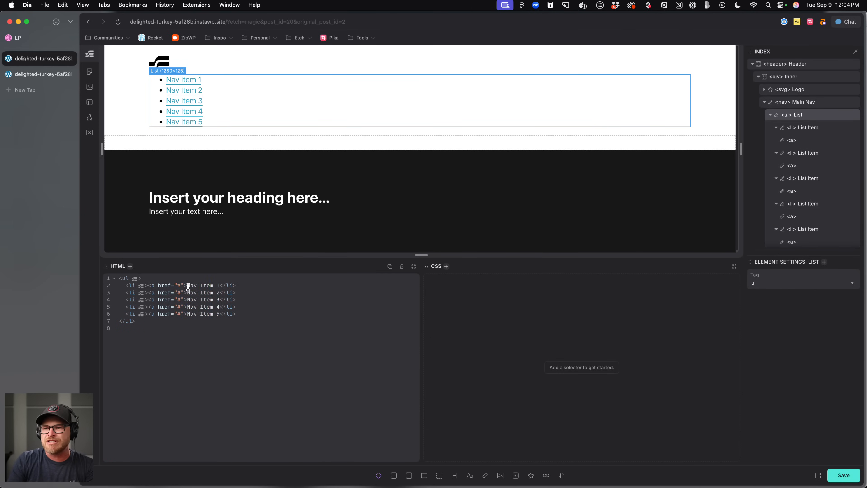
pyautogui.write('<')
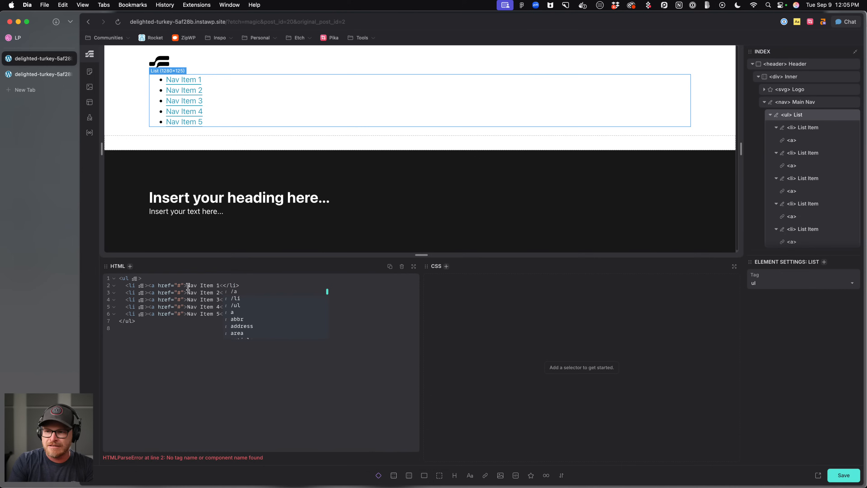
pyautogui.write('/a>')
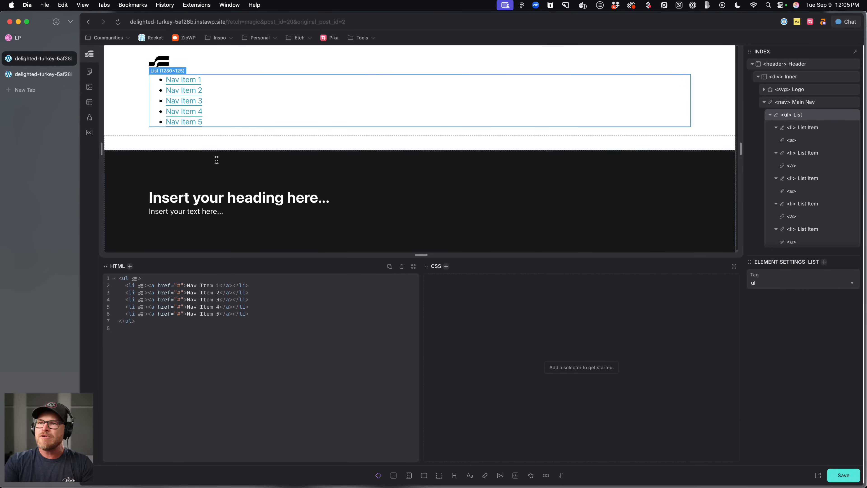
# Name all five anchor elements Link and save the template.
pyautogui.click(815, 142)
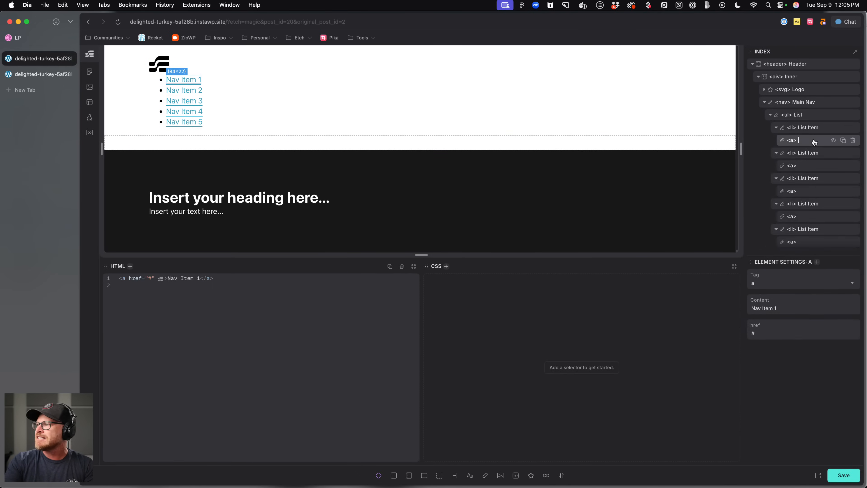
pyautogui.doubleClick(815, 142)
pyautogui.press('super+c')
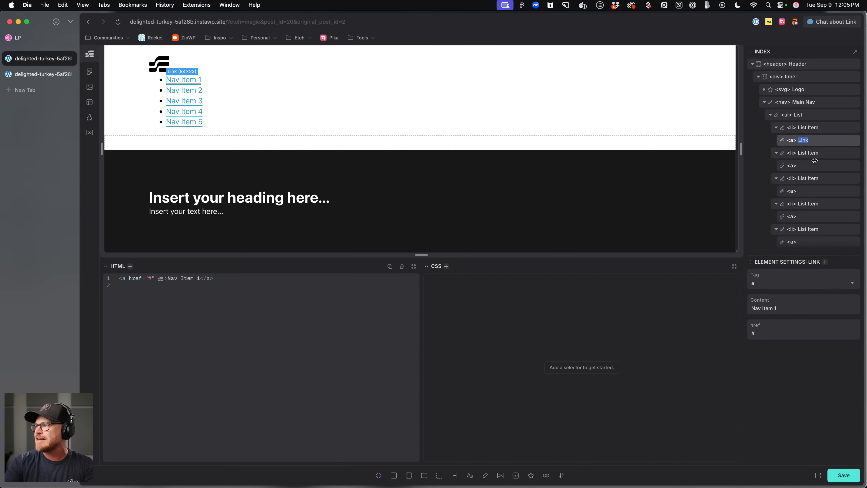
pyautogui.doubleClick(813, 166)
pyautogui.write('Link')
pyautogui.doubleClick(811, 194)
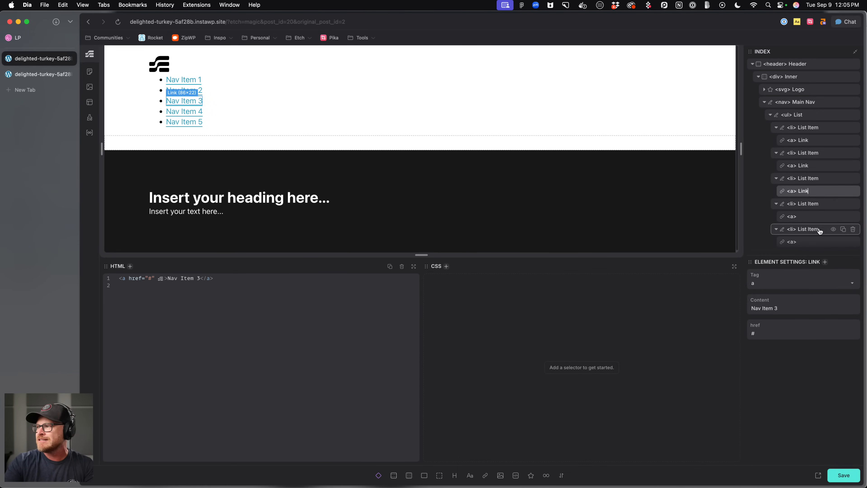
pyautogui.doubleClick(812, 217)
pyautogui.doubleClick(810, 243)
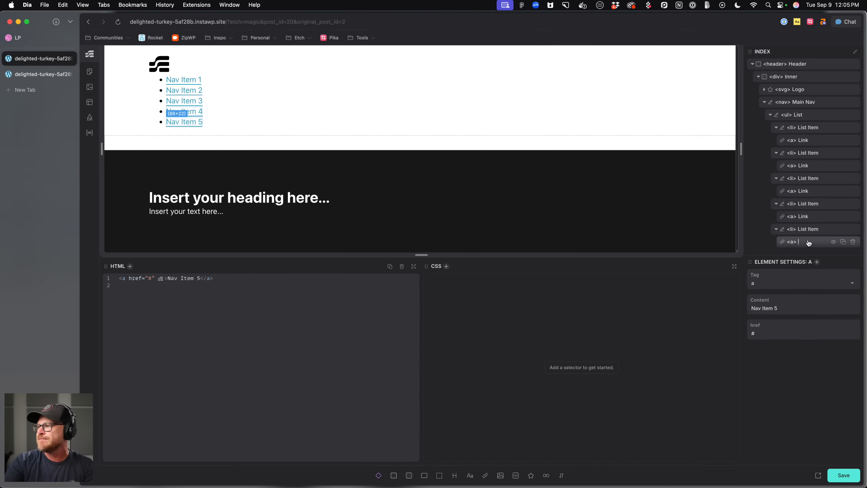
pyautogui.press('super+v')
pyautogui.scroll(-2, 812, 224)
pyautogui.press('super+s')
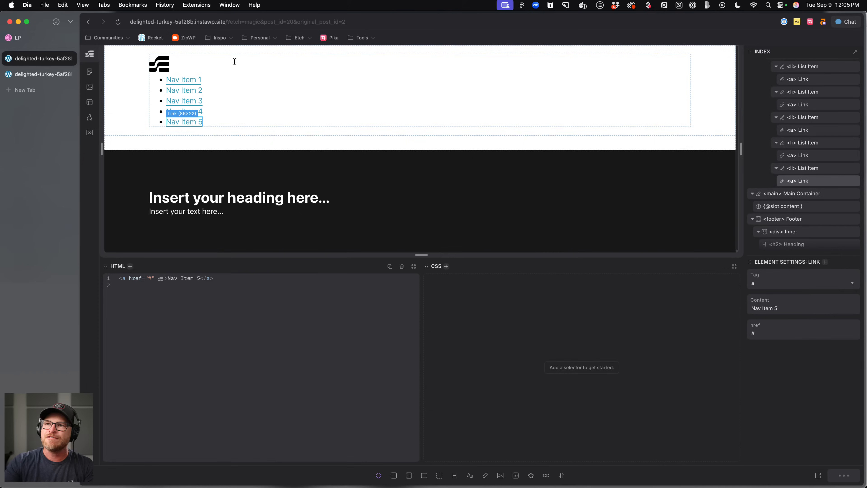
pyautogui.scroll(2, 815, 146)
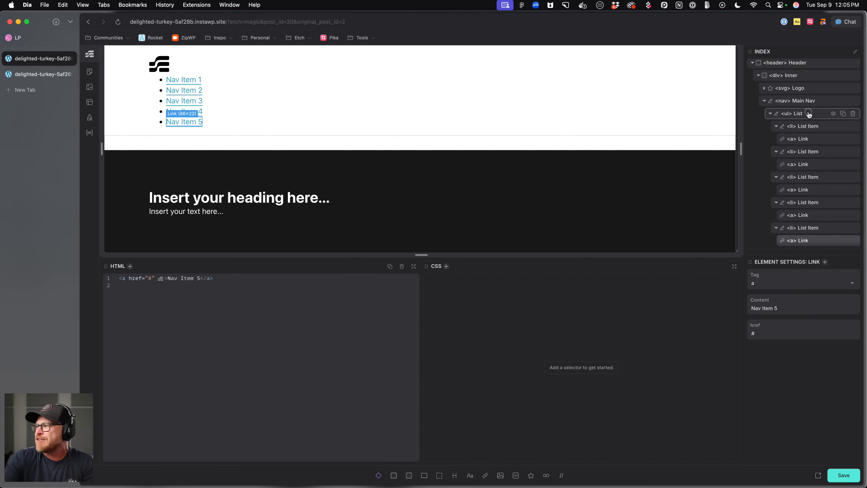
# Generate BEM classes for the Main Nav and its list, list items and links.
pyautogui.click(814, 102)
pyautogui.rightClick(815, 102)
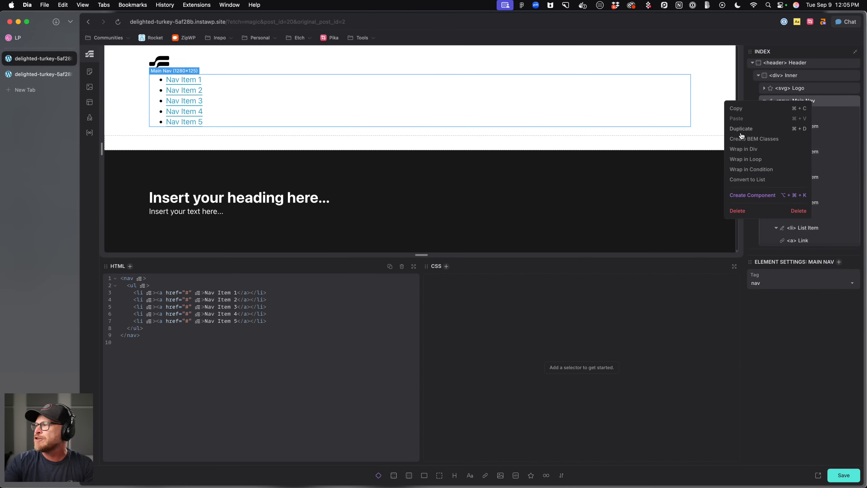
pyautogui.click(748, 138)
pyautogui.click(808, 114)
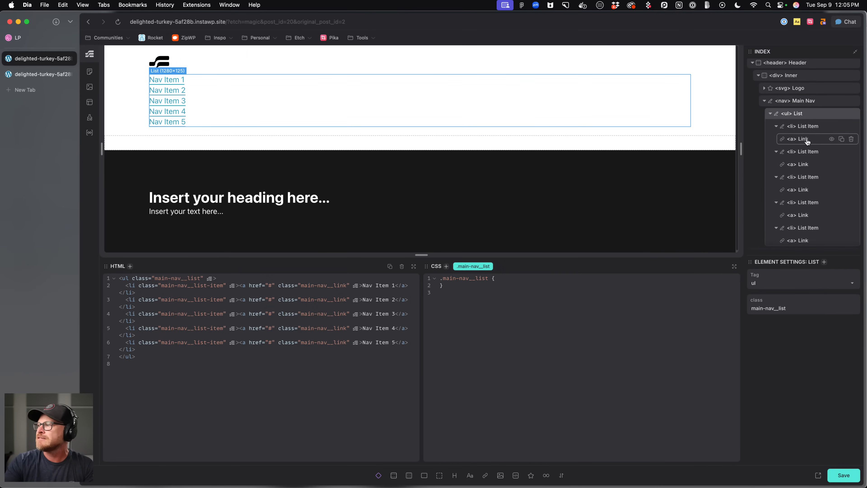
pyautogui.click(806, 127)
pyautogui.click(806, 139)
pyautogui.click(806, 130)
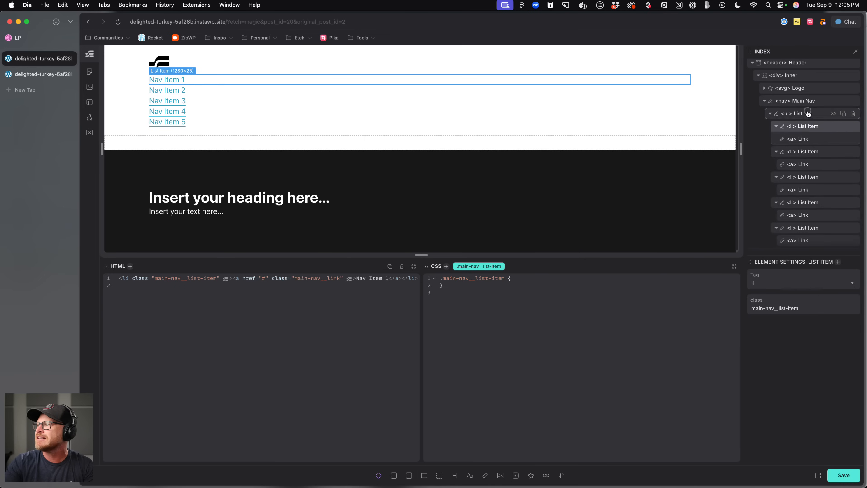
pyautogui.click(808, 115)
pyautogui.click(807, 103)
pyautogui.click(806, 115)
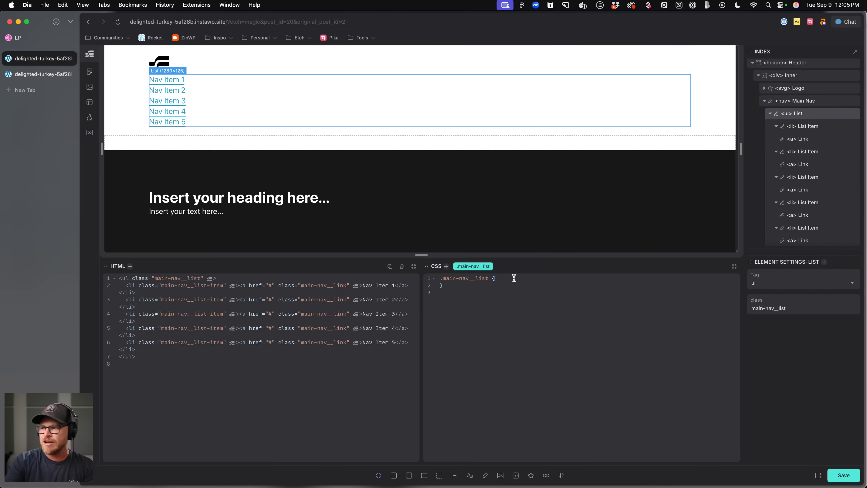
# Style the main nav list with display: flex and a 1em gap, and save.
pyautogui.write('lex')
pyautogui.press('BackSpace')
pyautogui.press('BackSpace')
pyautogui.press('BackSpace')
pyautogui.press('BackSpace')
pyautogui.write('display: flex;')
pyautogui.press('Return')
pyautogui.write('flex-')
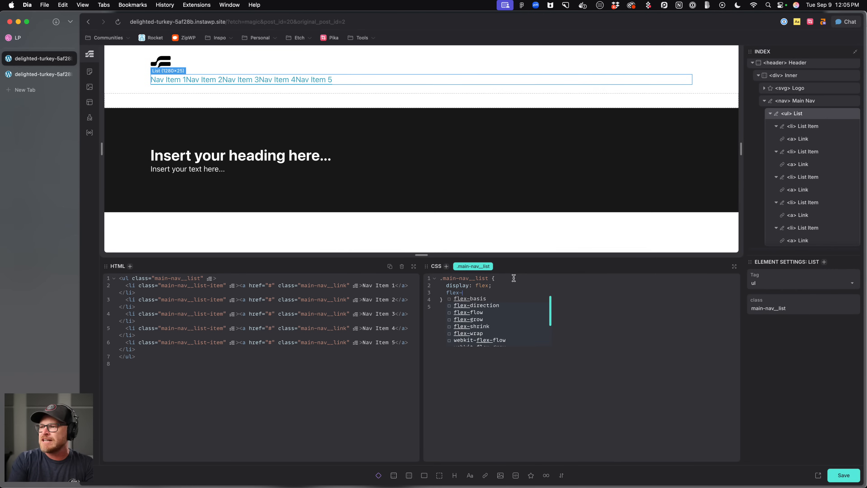
pyautogui.press('BackSpace')
pyautogui.press('BackSpace')
pyautogui.press('BackSpace')
pyautogui.press('BackSpace')
pyautogui.press('BackSpace')
pyautogui.write('gap: ')
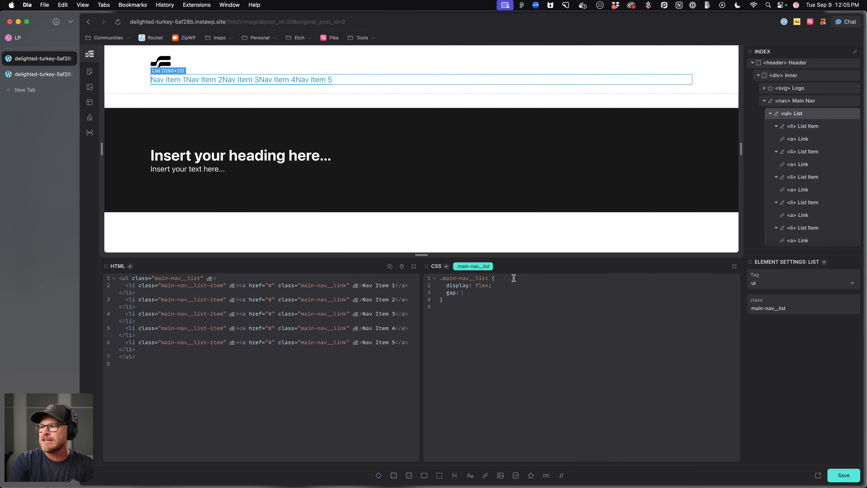
pyautogui.write('.5em;')
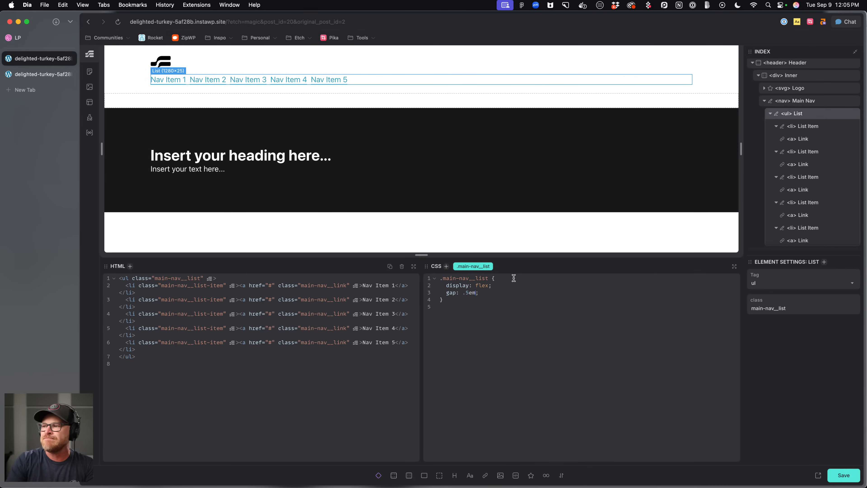
pyautogui.press('BackSpace')
pyautogui.press('BackSpace')
pyautogui.write('1')
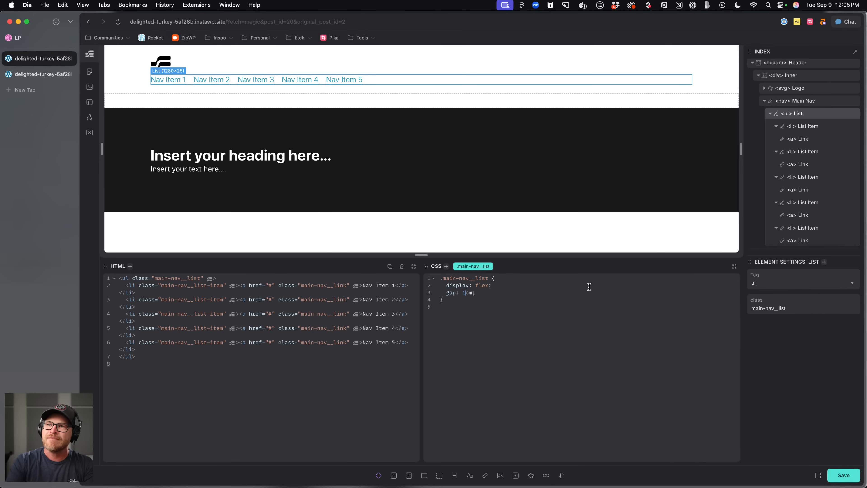
pyautogui.press('super+s')
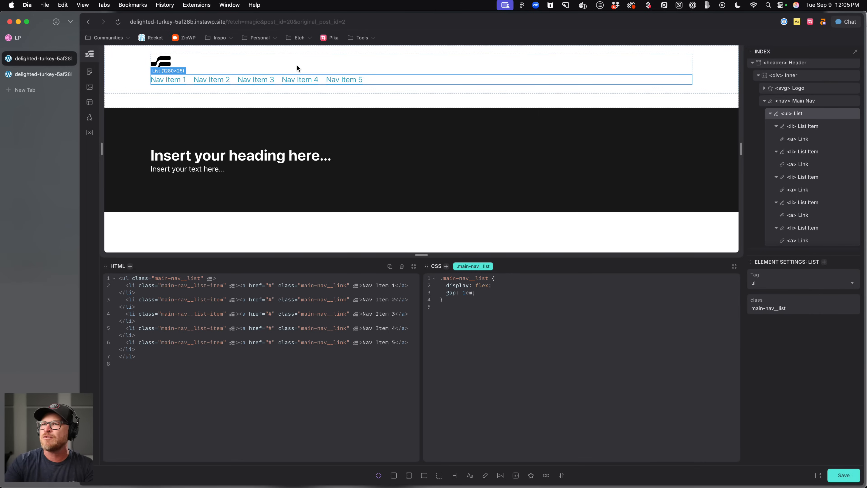
# Give the header's Inner container a flex row with gap var(--content-gap), wrapping, and centered items.
pyautogui.click(297, 64)
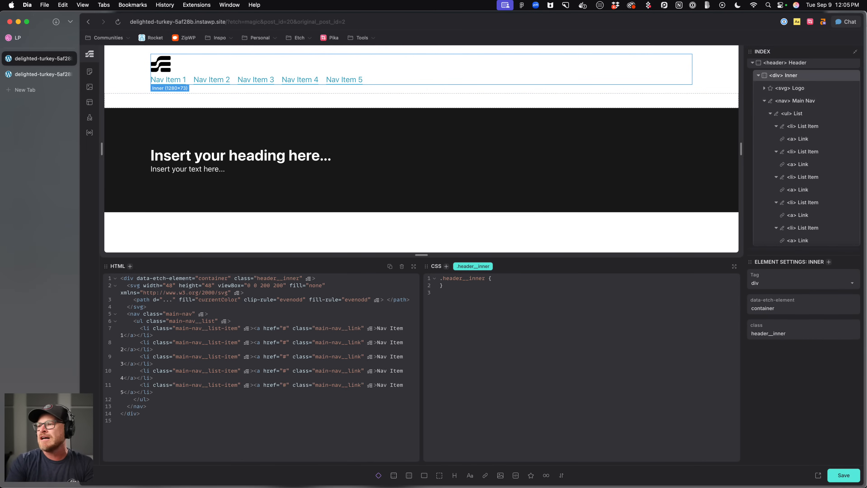
pyautogui.click(510, 282)
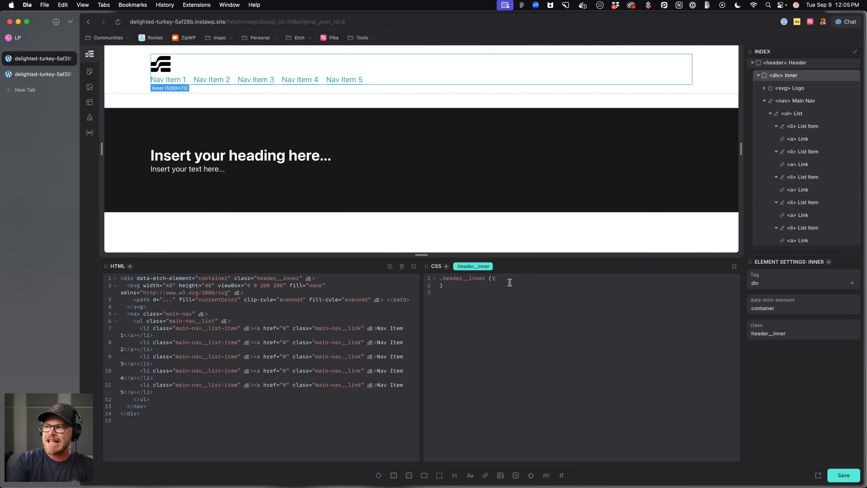
pyautogui.write('display: flex;')
pyautogui.press('Return')
pyautogui.write('flex-direction: r')
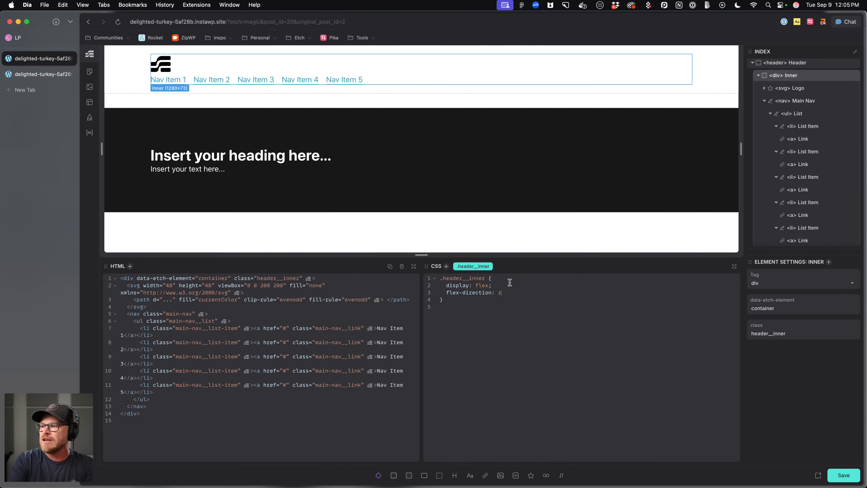
pyautogui.write('ow;   gap:')
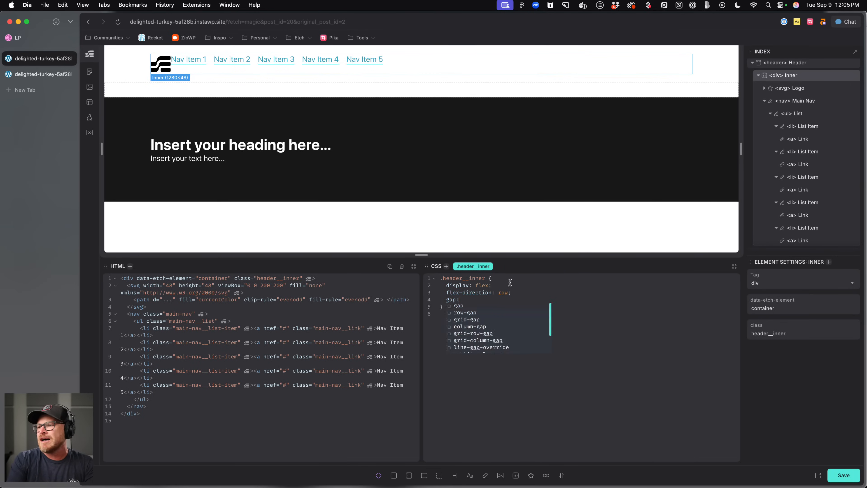
pyautogui.write(' var(--content-gap);   flex-wrap: rwap')
pyautogui.press('BackSpace')
pyautogui.press('BackSpace')
pyautogui.press('BackSpace')
pyautogui.press('BackSpace')
pyautogui.write('wrap;   ')
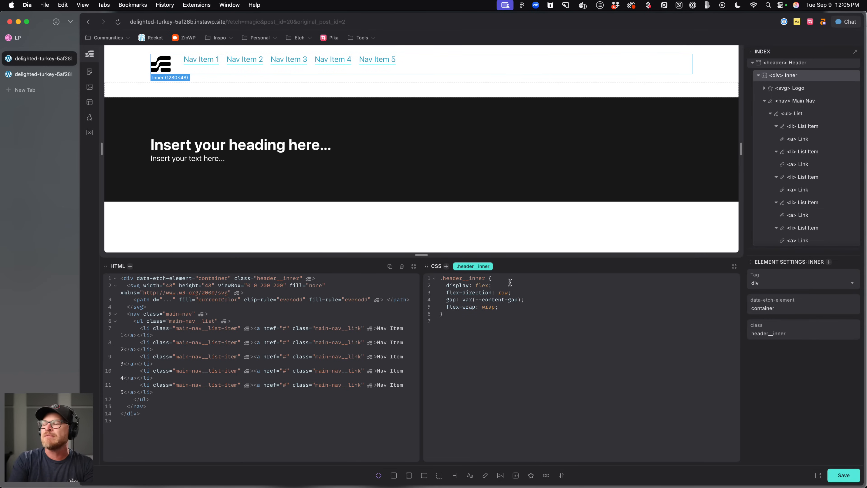
pyautogui.write('align-')
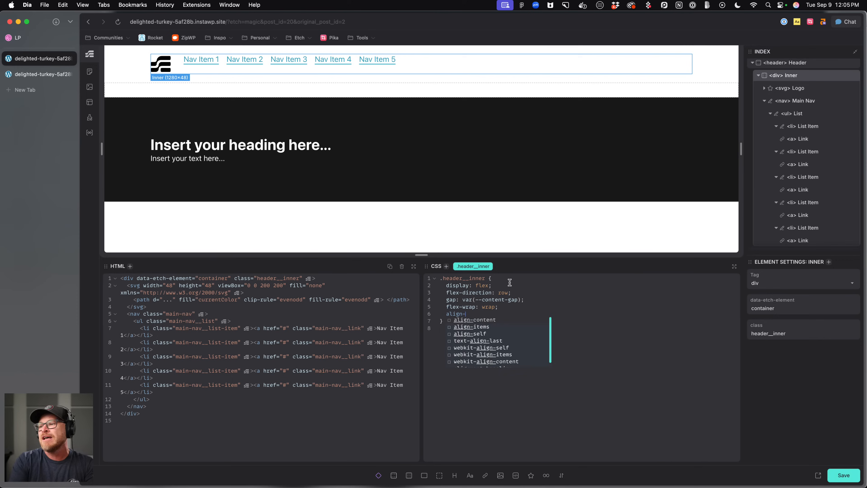
pyautogui.write('items: center;')
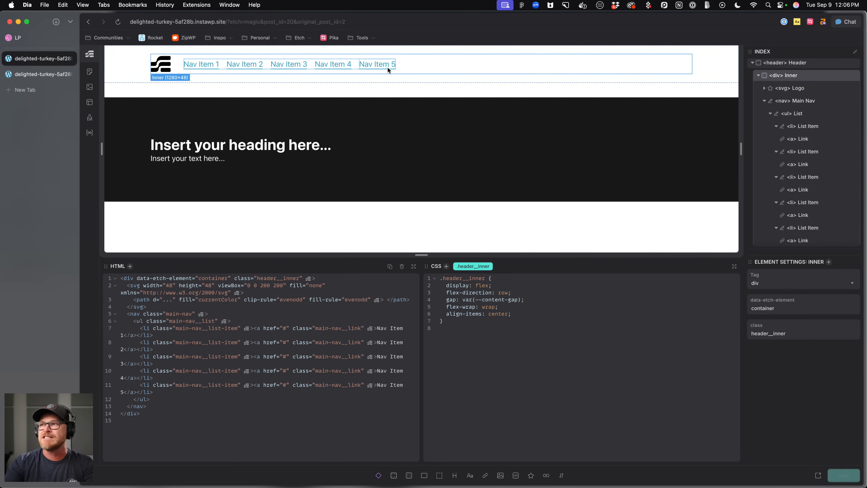
# Add a nested nth-last-child(1) rule to the list item class with a 5px solid red test border.
pyautogui.click(811, 102)
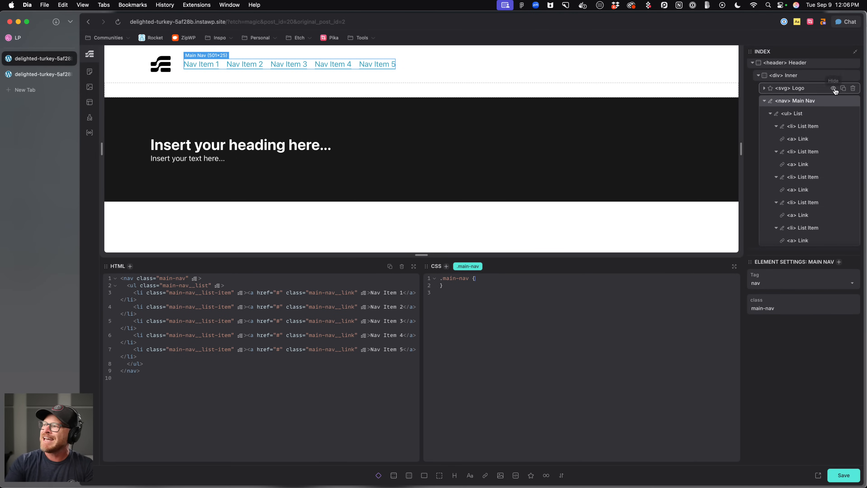
pyautogui.click(803, 130)
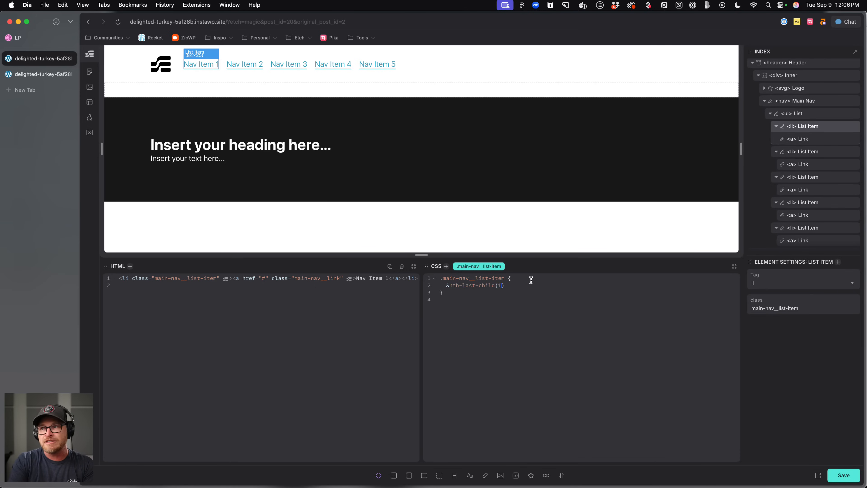
pyautogui.write('border')
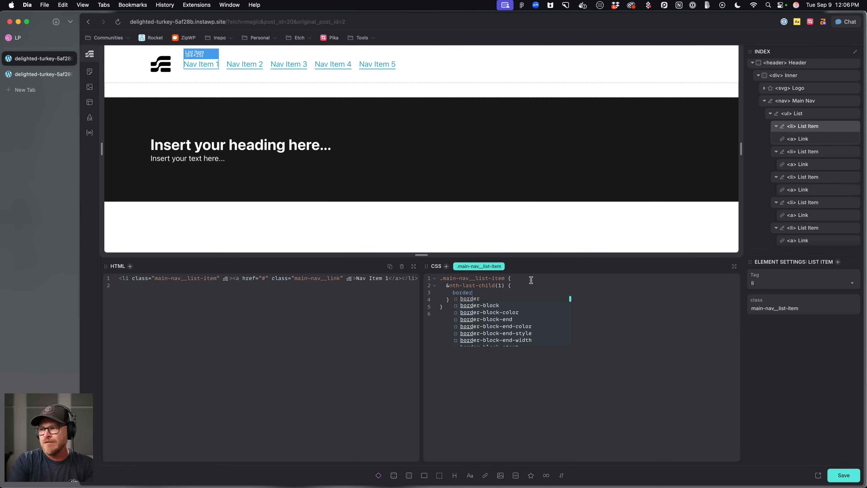
pyautogui.write(': 5px solid red;')
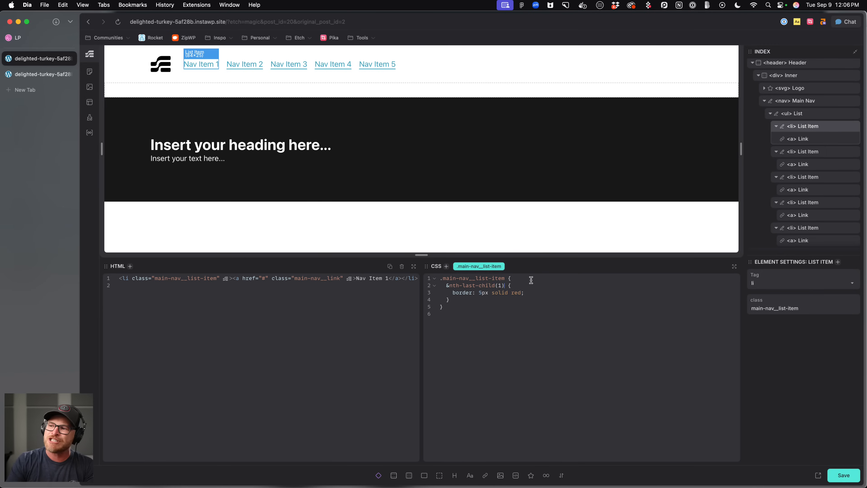
# Try switching the nested selector to nth-last-of-type and back to nth-last-child.
pyautogui.press('BackSpace')
pyautogui.press('BackSpace')
pyautogui.press('BackSpace')
pyautogui.press('BackSpace')
pyautogui.press('BackSpace')
pyautogui.write('of-type')
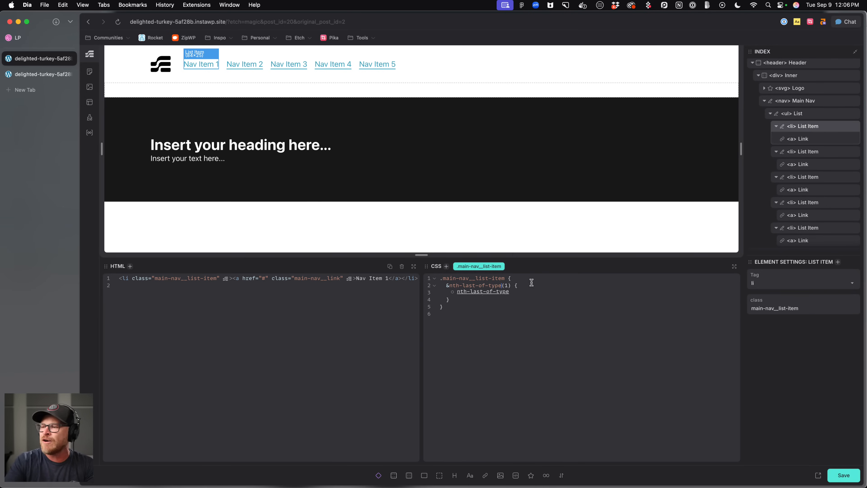
pyautogui.click(449, 285)
pyautogui.write(':')
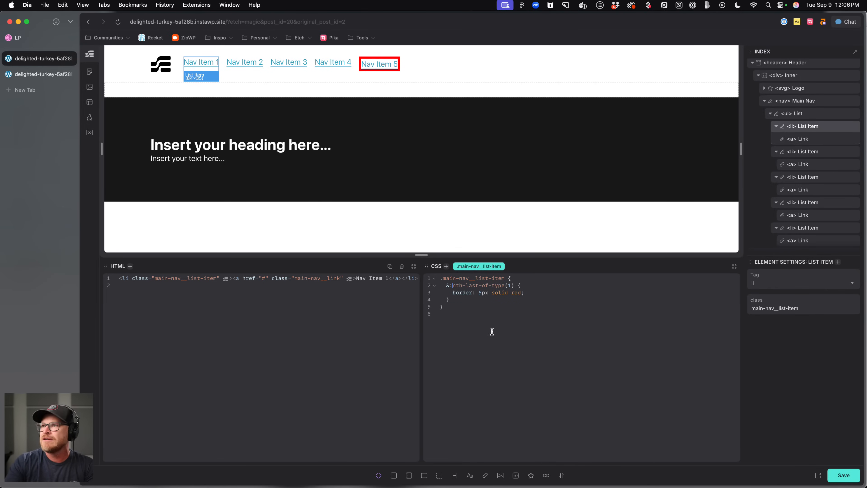
pyautogui.click(506, 286)
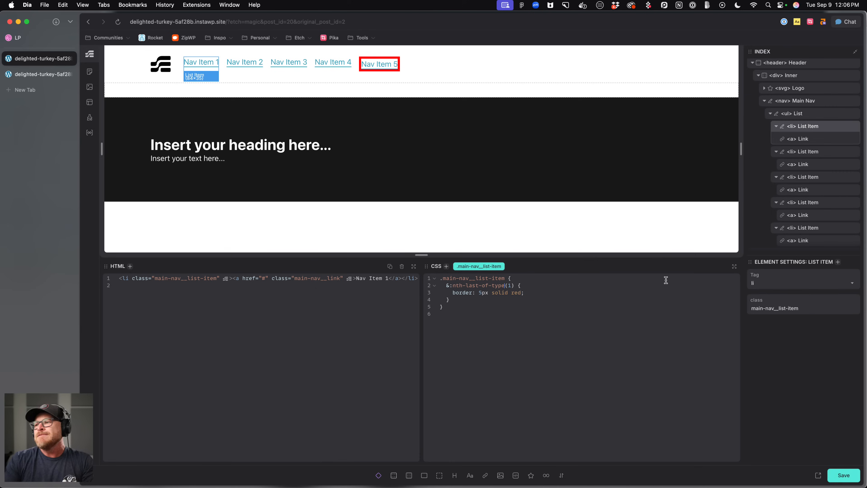
pyautogui.press('BackSpace')
pyautogui.press('BackSpace')
pyautogui.press('BackSpace')
pyautogui.press('BackSpace')
pyautogui.press('BackSpace')
pyautogui.press('BackSpace')
pyautogui.press('BackSpace')
pyautogui.press('BackSpace')
pyautogui.press('BackSpace')
pyautogui.press('BackSpace')
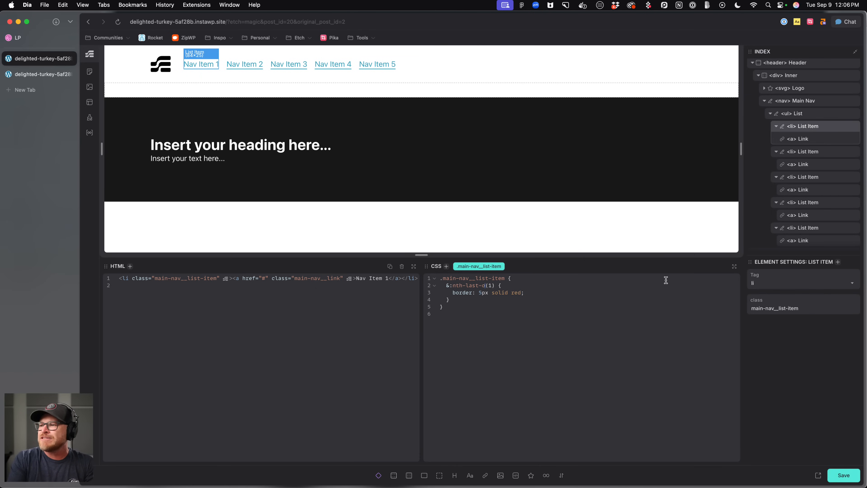
pyautogui.write('last-child')
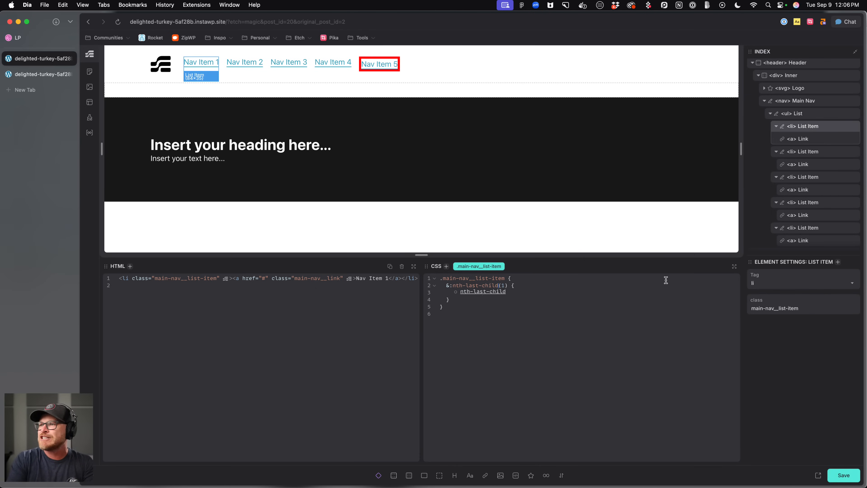
# Duplicate the nested rule and change the copy's selector to nth-last-child(2).
pyautogui.moveTo(451, 300); pyautogui.dragTo(446, 287)
pyautogui.press('super+c')
pyautogui.click(456, 300)
pyautogui.press('Return')
pyautogui.press('super+v')
pyautogui.click(502, 307)
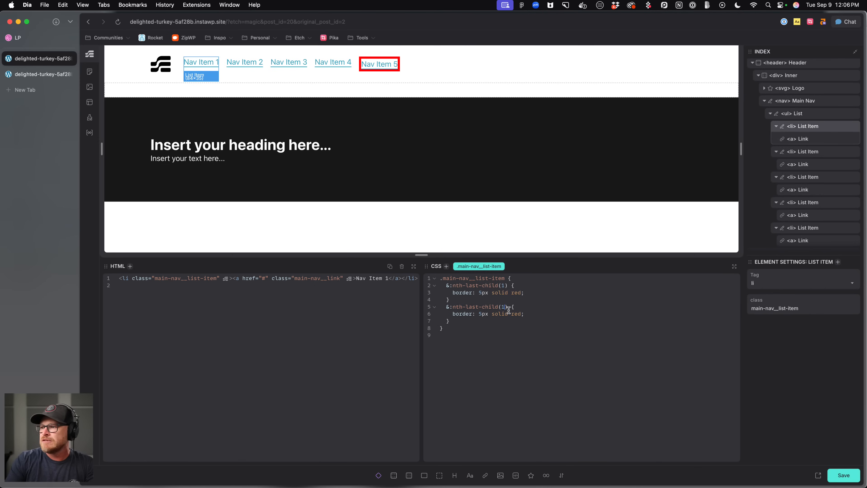
pyautogui.press('BackSpace')
pyautogui.write('2')
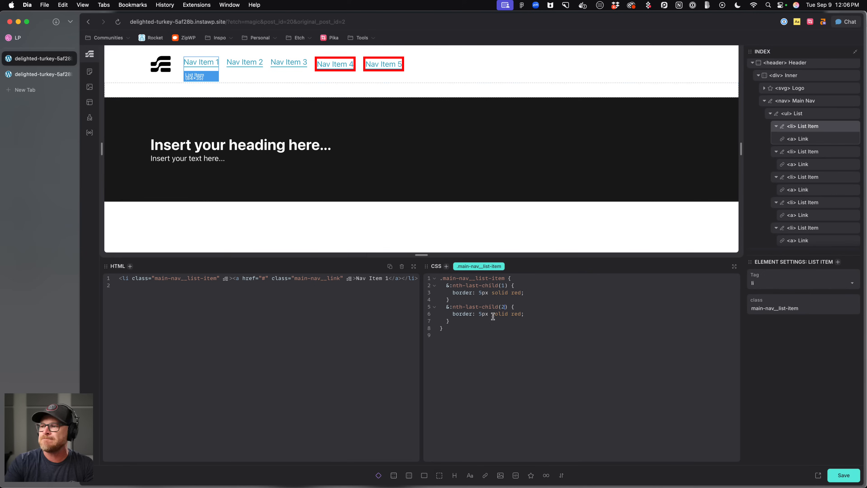
# Delete the nth-last-child(1) rule from the list item styles.
pyautogui.moveTo(458, 300); pyautogui.dragTo(413, 287)
pyautogui.press('BackSpace')
pyautogui.press('BackSpace')
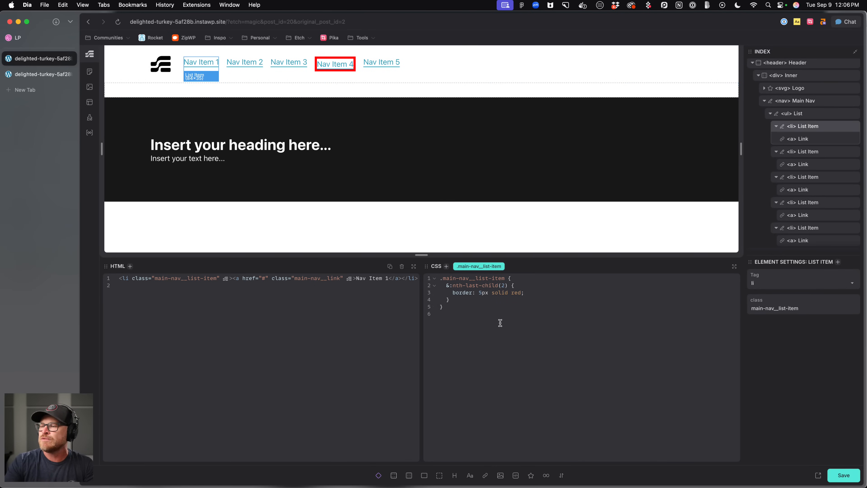
# Replace the test border with margin-inline-start: auto on the nth-last-child(2) list item.
pyautogui.moveTo(539, 293); pyautogui.dragTo(452, 292)
pyautogui.write('margin-inline-staret:')
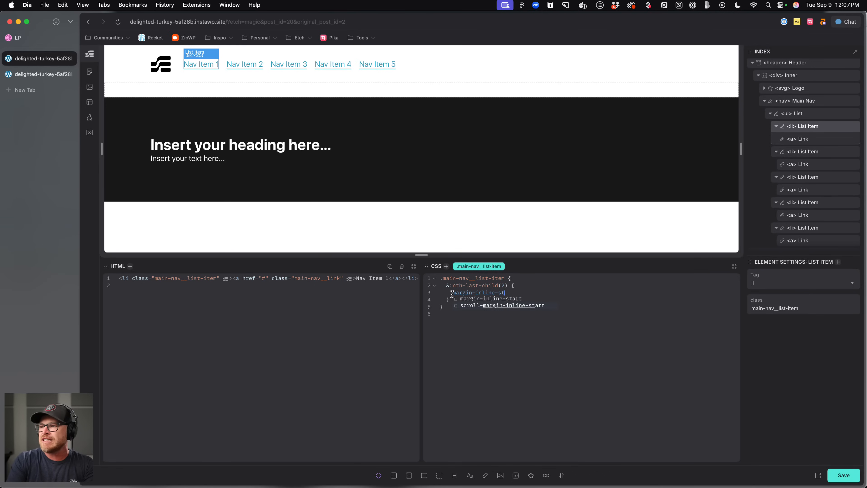
pyautogui.press('BackSpace')
pyautogui.press('BackSpace')
pyautogui.press('BackSpace')
pyautogui.press('BackSpace')
pyautogui.write('t: auto;')
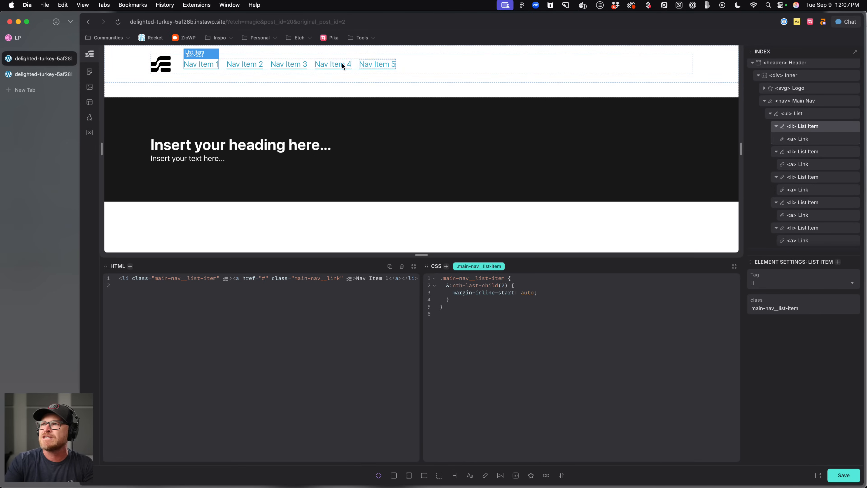
# Give the Main Nav display: flex and an inline-size of 100%.
pyautogui.click(806, 114)
pyautogui.click(806, 105)
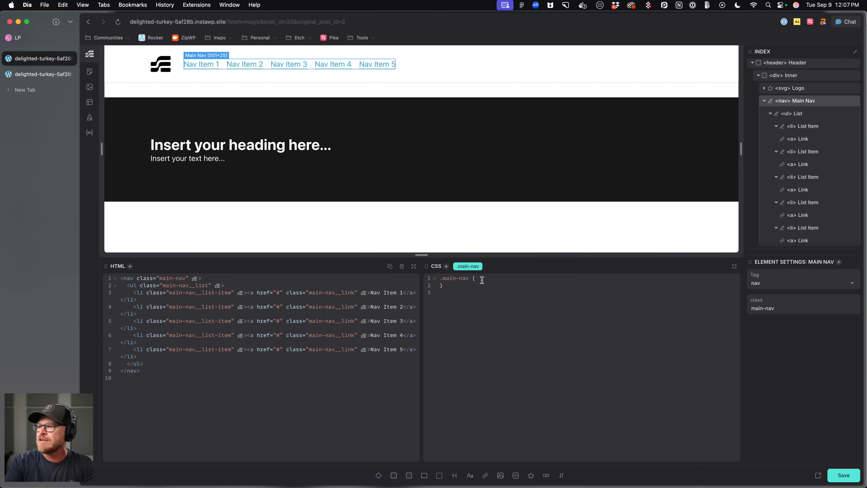
pyautogui.write('displayL f')
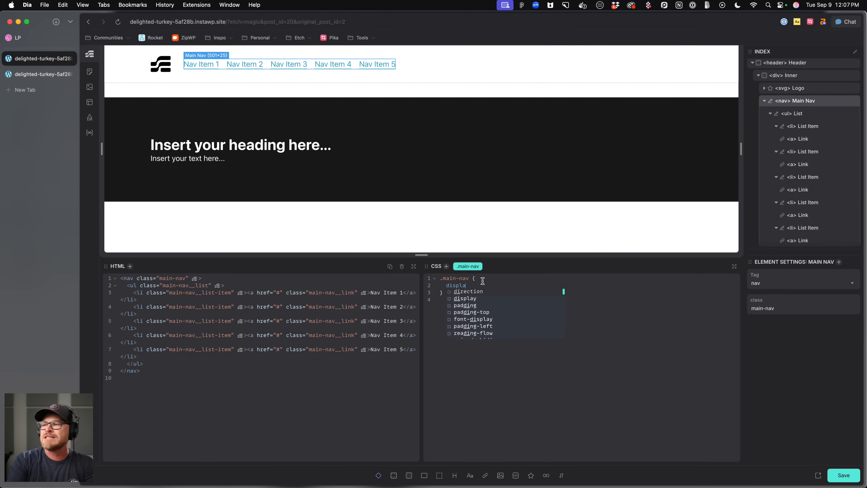
pyautogui.press('BackSpace')
pyautogui.press('BackSpace')
pyautogui.press('BackSpace')
pyautogui.write(': flex;')
pyautogui.press('BackSpace')
pyautogui.press('BackSpace')
pyautogui.write('width: 100%;')
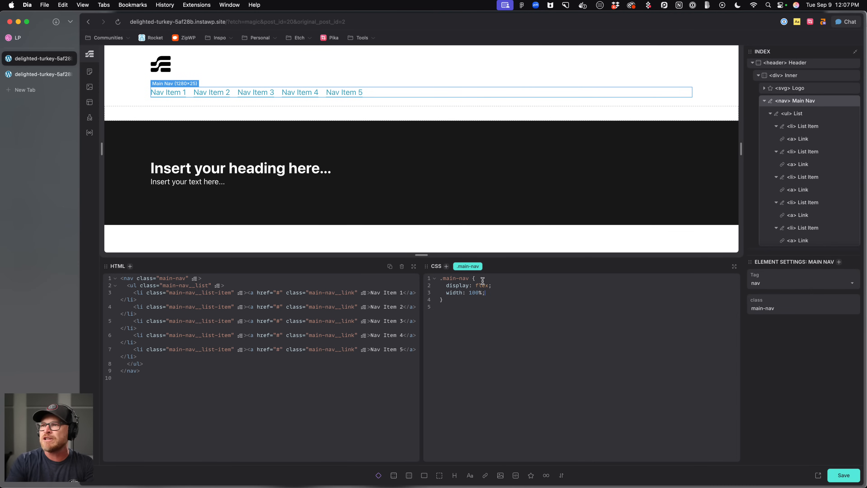
pyautogui.doubleClick(457, 292)
pyautogui.write('inline-size')
pyautogui.click(463, 371)
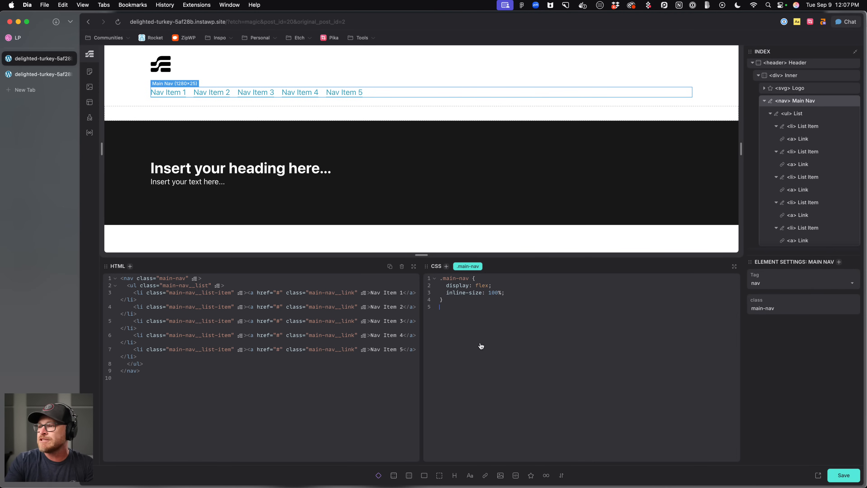
# Replace the Main Nav's inline-size with flex: 1 and save.
pyautogui.moveTo(519, 293); pyautogui.dragTo(455, 295)
pyautogui.press('BackSpace')
pyautogui.press('BackSpace')
pyautogui.press('BackSpace')
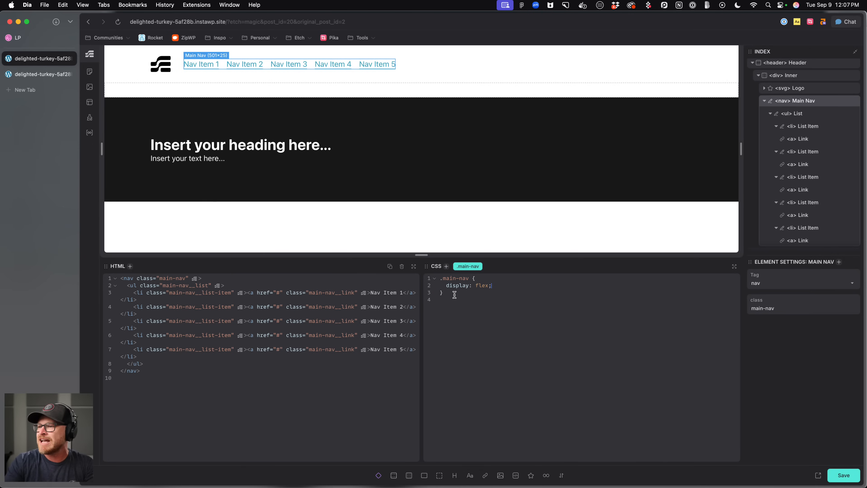
pyautogui.press('Return')
pyautogui.write('flex: 1;')
pyautogui.press('super+s')
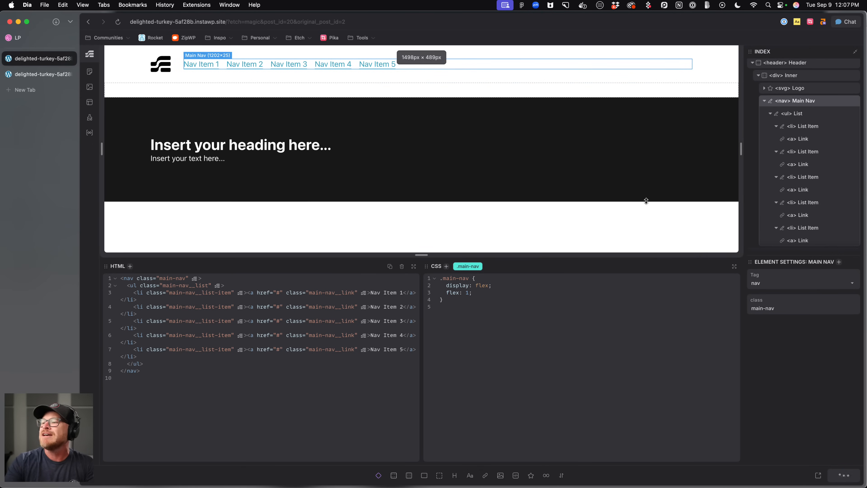
# Set the main nav list's inline-size to 100% and save.
pyautogui.click(793, 113)
pyautogui.click(513, 293)
pyautogui.press('Return')
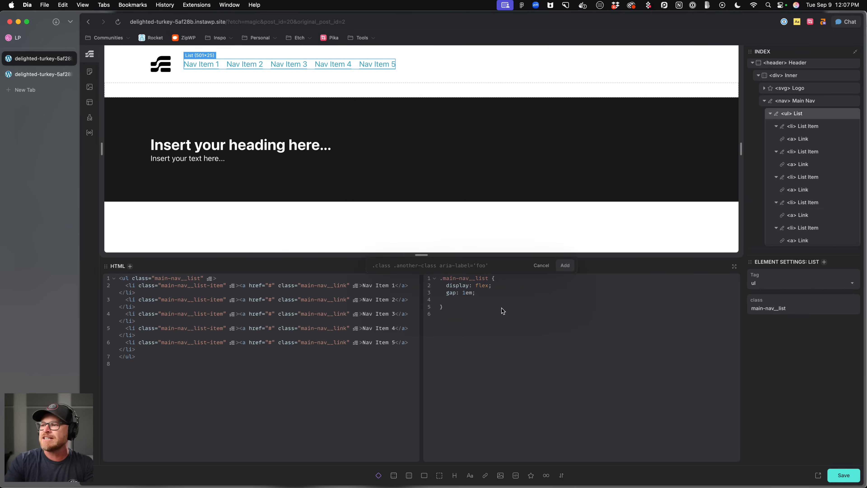
pyautogui.write('inline-size: 100%;')
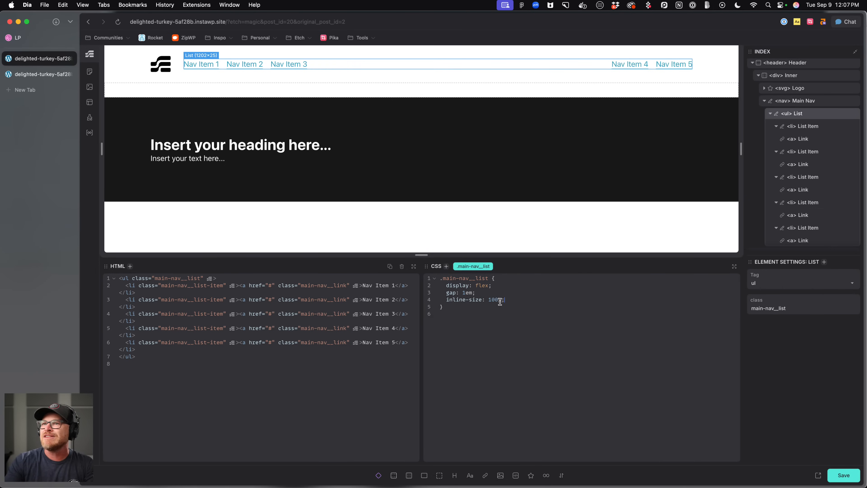
pyautogui.press('super+s')
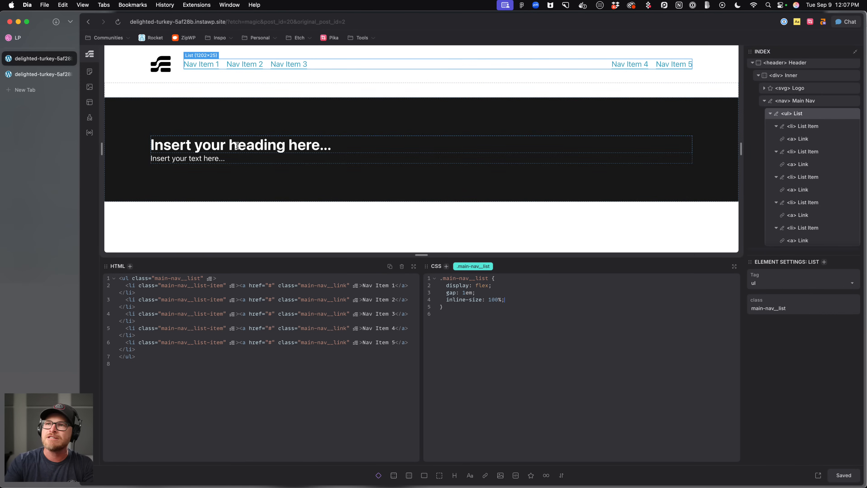
# Inspect the list item's nested nth-last-child(2) margin rule in the CSS editor.
pyautogui.click(329, 72)
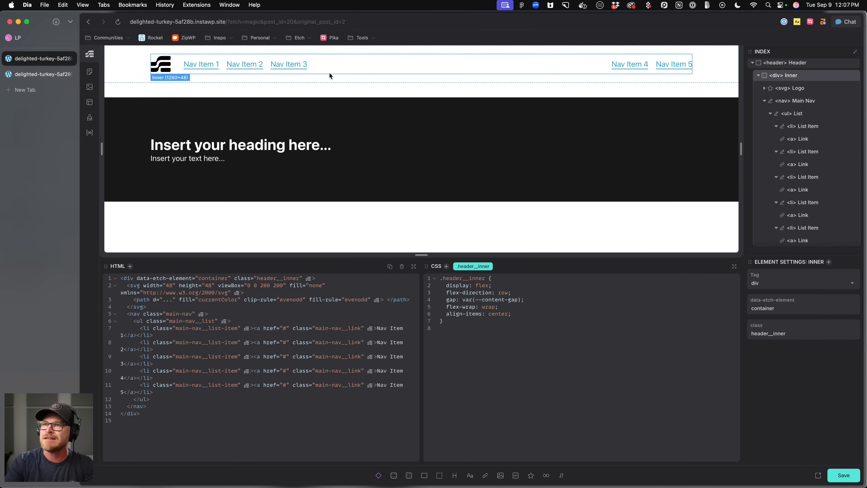
pyautogui.click(426, 65)
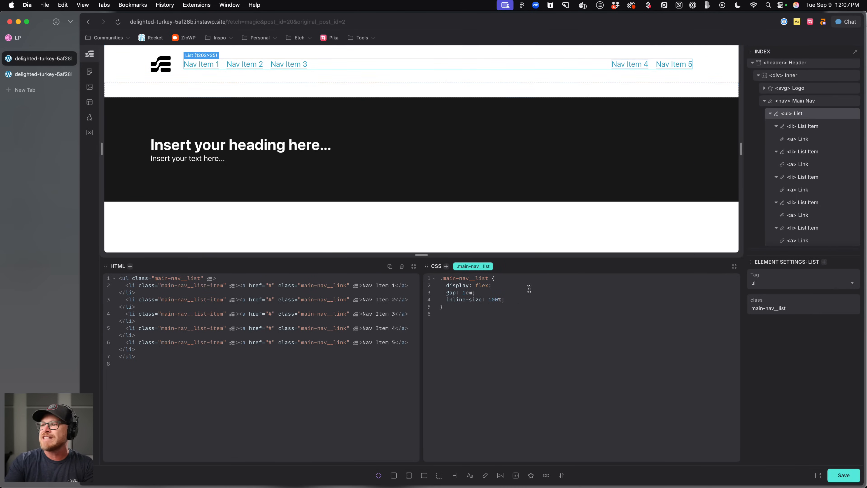
pyautogui.click(823, 130)
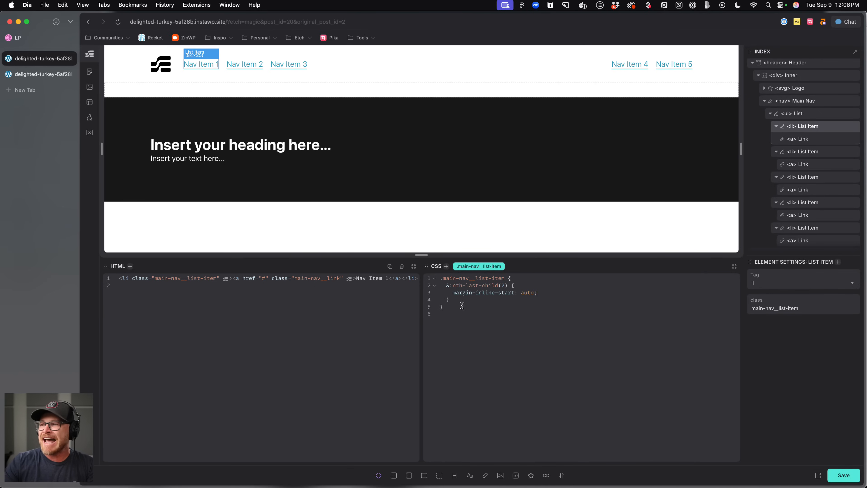
pyautogui.click(457, 293)
pyautogui.click(507, 343)
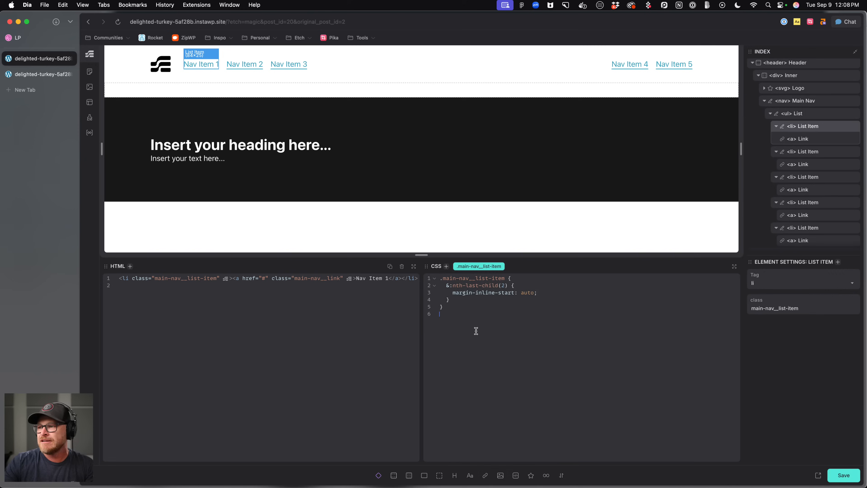
pyautogui.moveTo(452, 287); pyautogui.dragTo(450, 300)
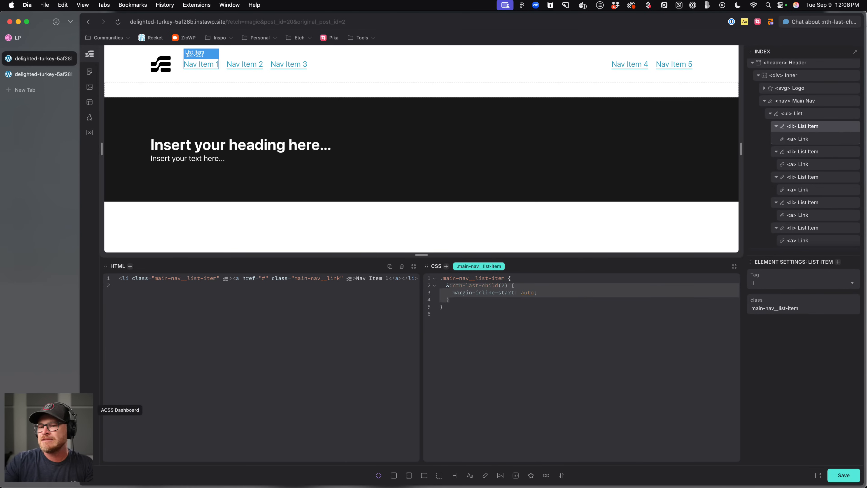
pyautogui.click(89, 410)
pyautogui.click(119, 128)
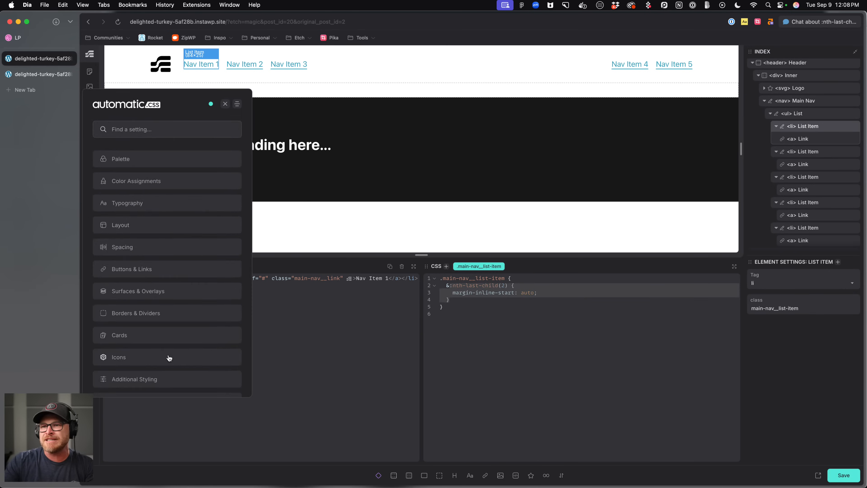
pyautogui.click(169, 321)
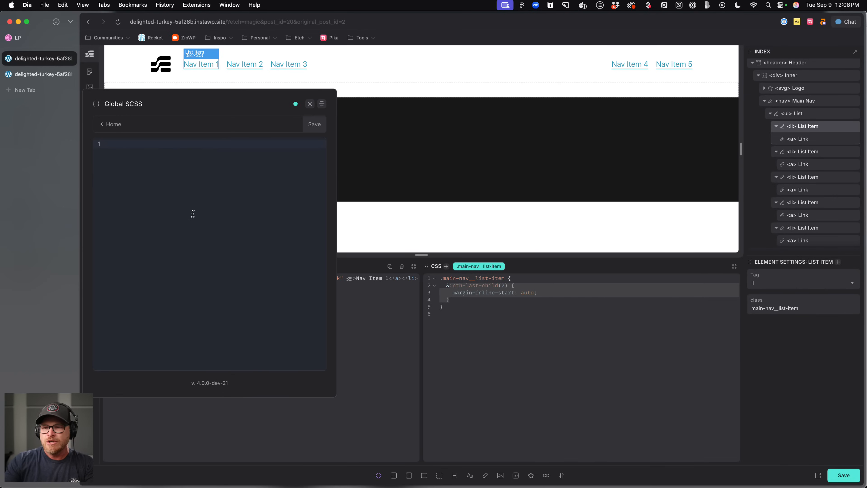
pyautogui.click(174, 154)
pyautogui.write('.m')
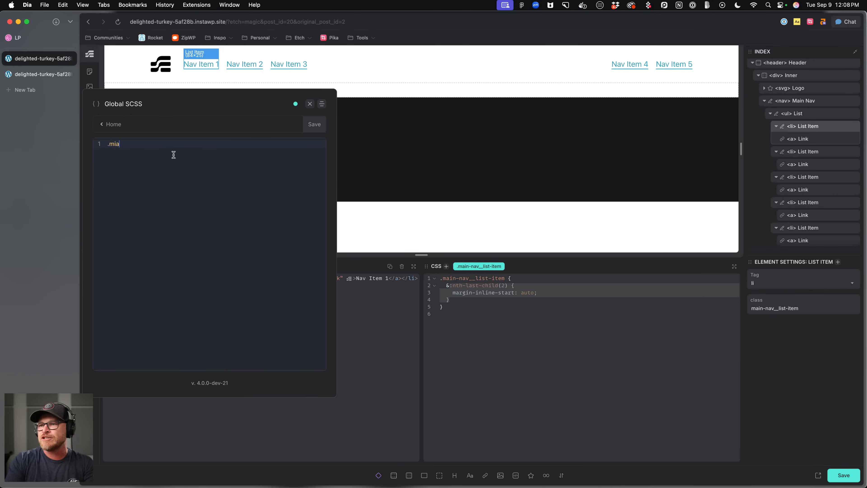
pyautogui.write('ain-nav__list-i')
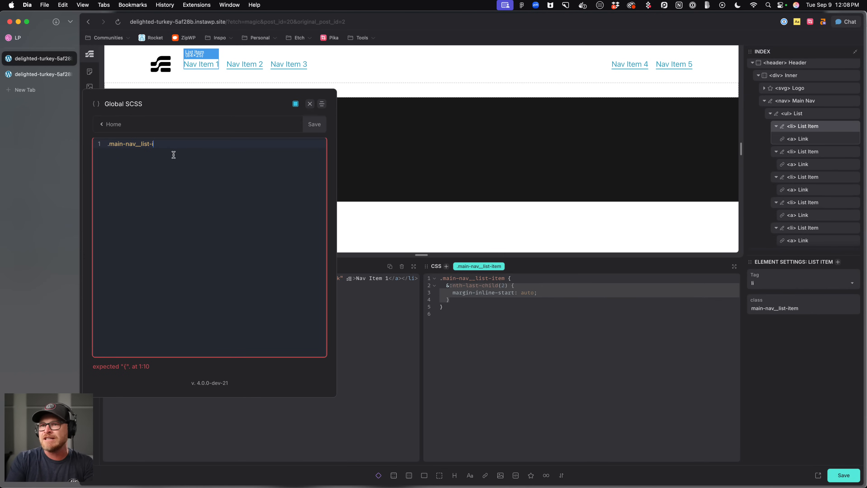
pyautogui.write('tem:nt')
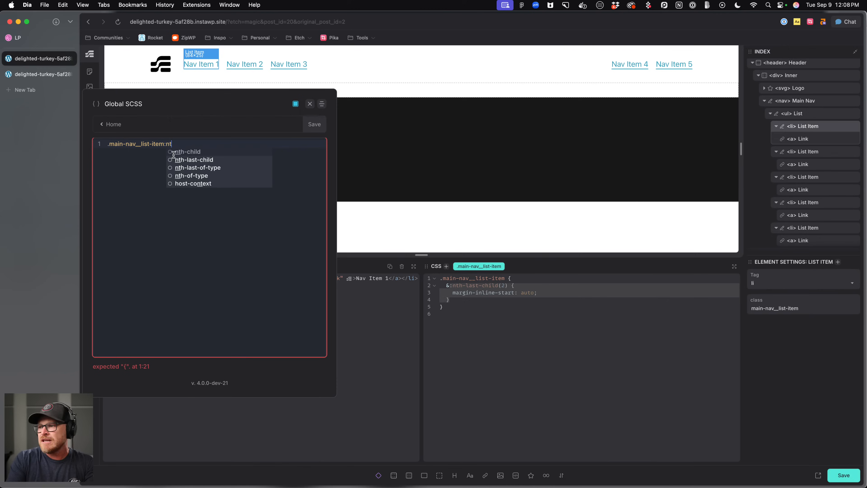
pyautogui.write('h-last-child(2) {')
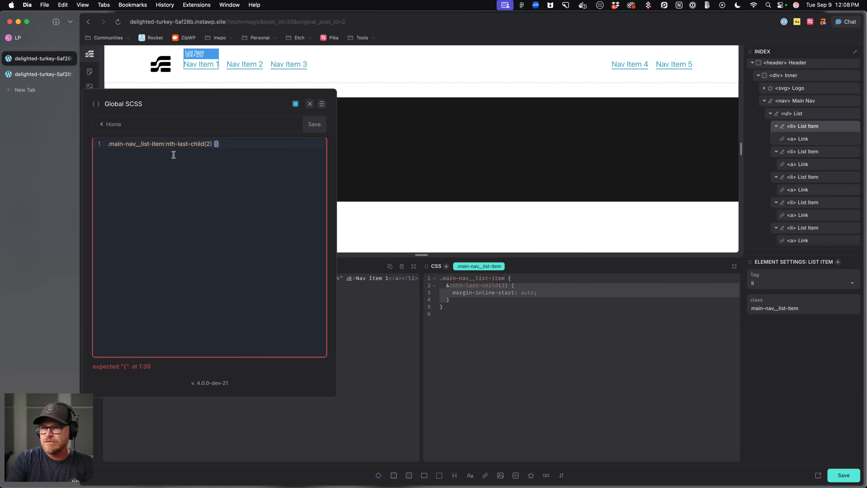
pyautogui.press('Return')
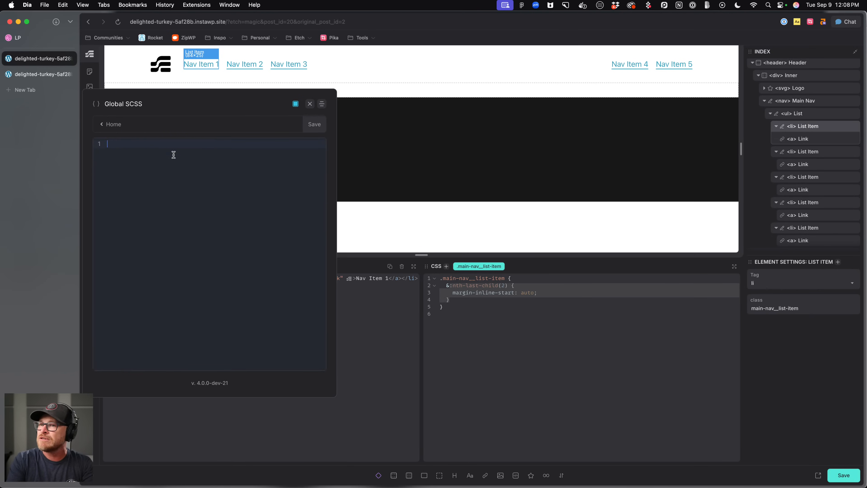
pyautogui.click(310, 103)
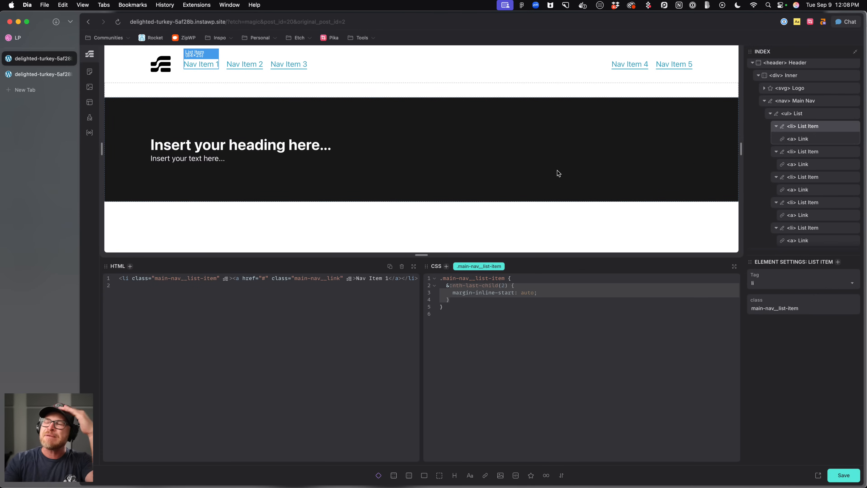
# Delete the nested nth-last-child(2) margin-inline-start rule from the main-nav__list-item class.
pyautogui.click(644, 66)
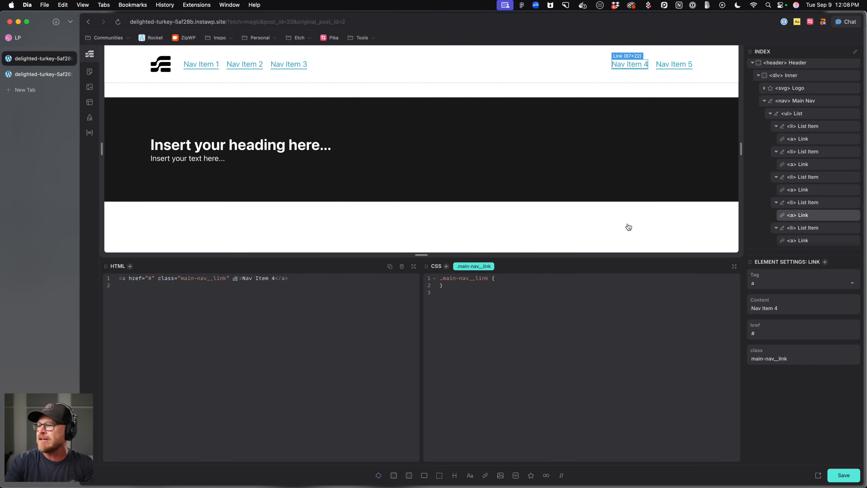
pyautogui.click(607, 68)
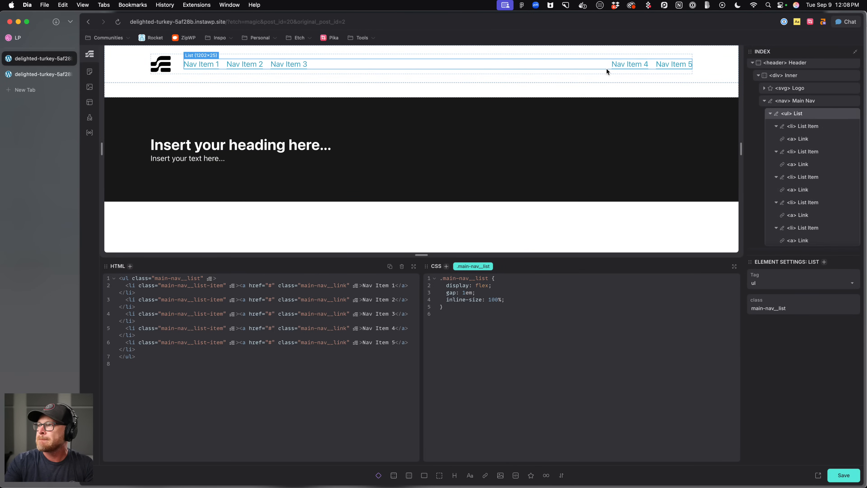
pyautogui.click(612, 57)
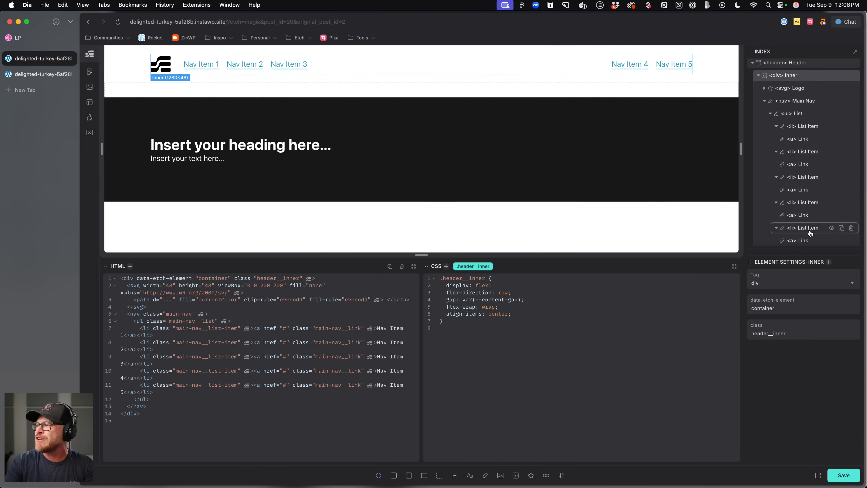
pyautogui.click(654, 68)
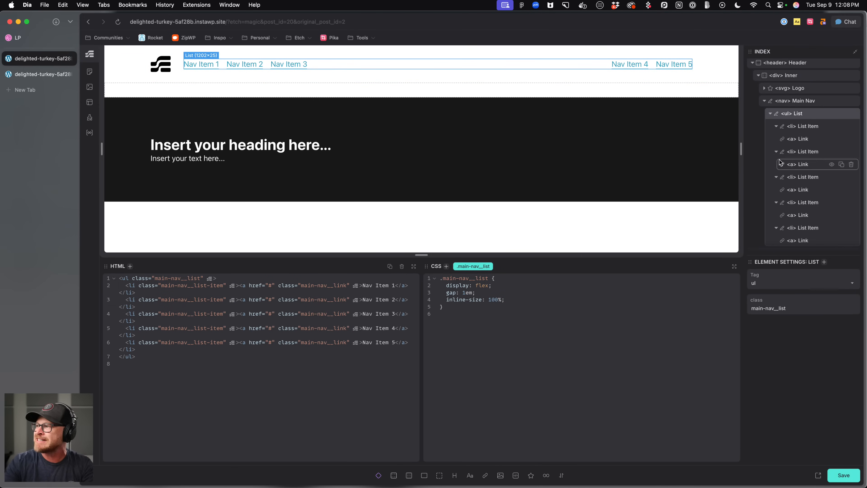
pyautogui.scroll(-2, 785, 178)
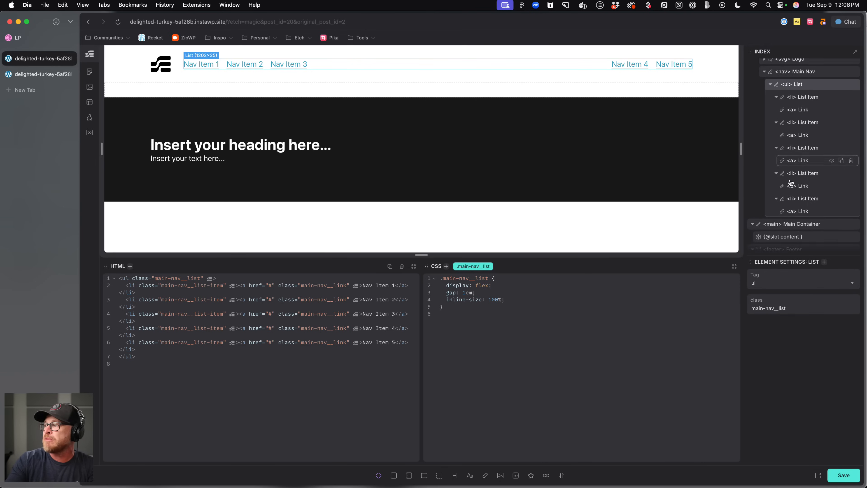
pyautogui.scroll(-3, 785, 186)
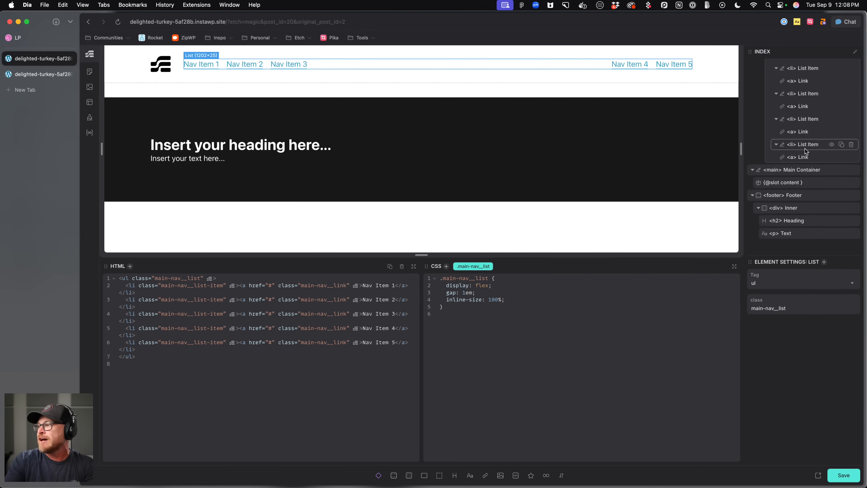
pyautogui.click(806, 144)
pyautogui.moveTo(481, 300); pyautogui.dragTo(439, 285)
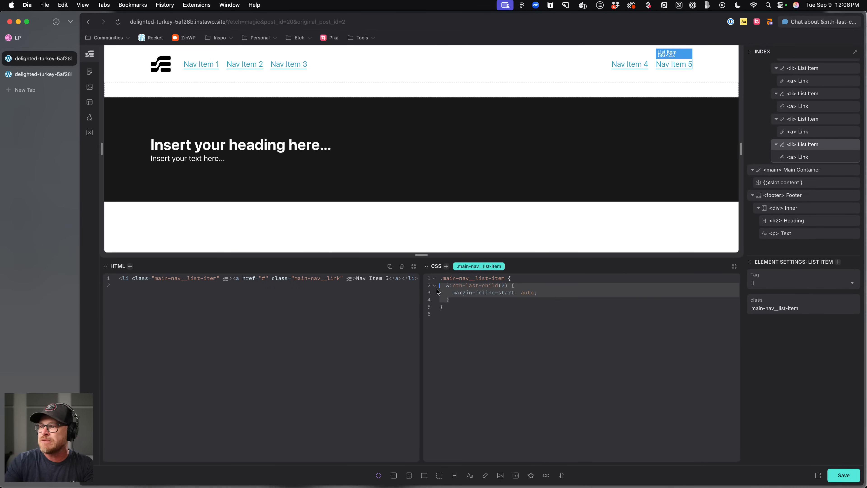
pyautogui.press('BackSpace')
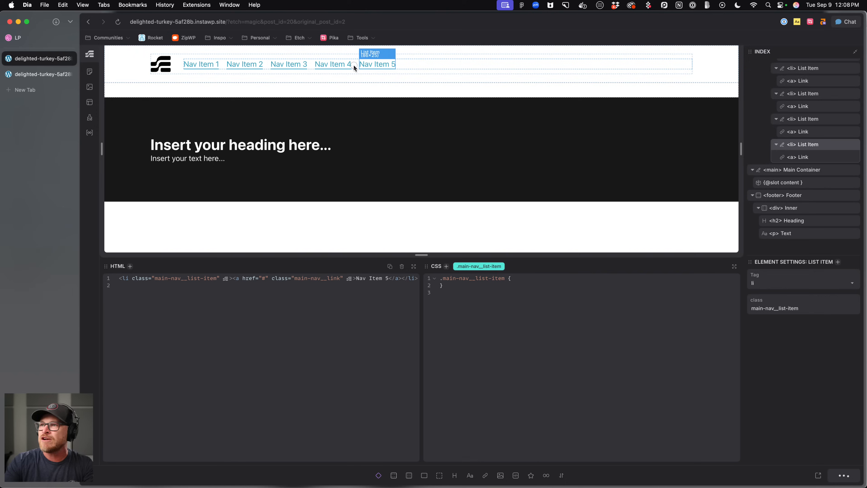
# Try adding a main-nav__cta class to the fifth list item in the HTML.
pyautogui.click(353, 64)
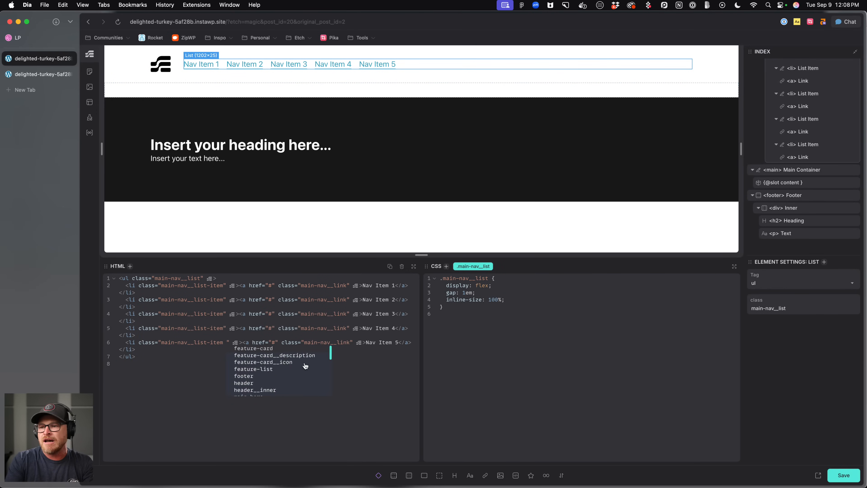
pyautogui.write('main-nav__')
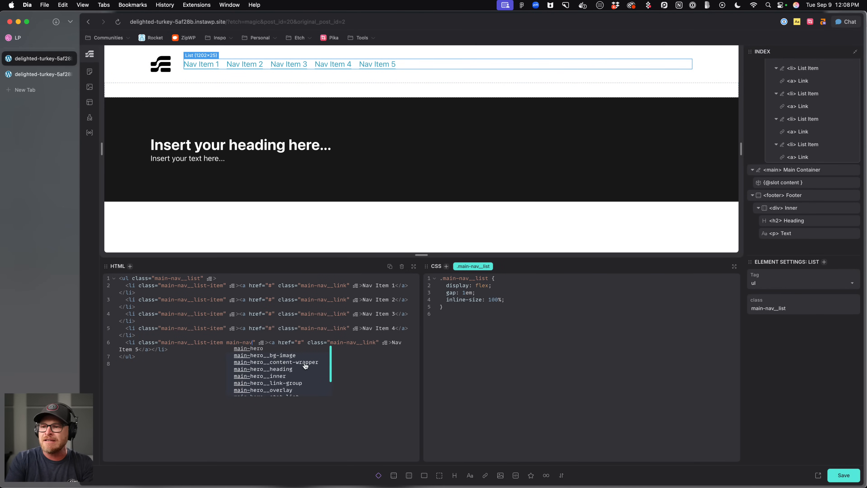
pyautogui.write('cta')
pyautogui.moveTo(227, 342); pyautogui.dragTo(267, 343)
pyautogui.press('BackSpace')
pyautogui.press('BackSpace')
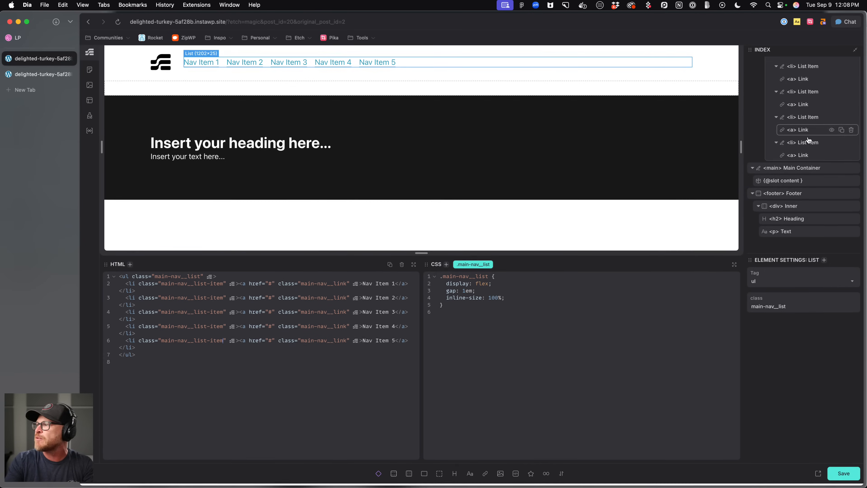
# Add the class main-nav__cta-item to the fifth nav list item.
pyautogui.click(811, 149)
pyautogui.click(812, 151)
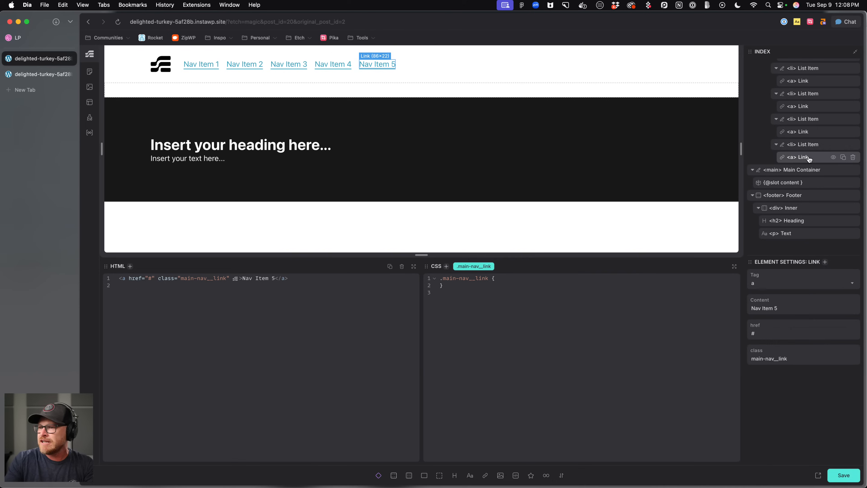
pyautogui.click(811, 149)
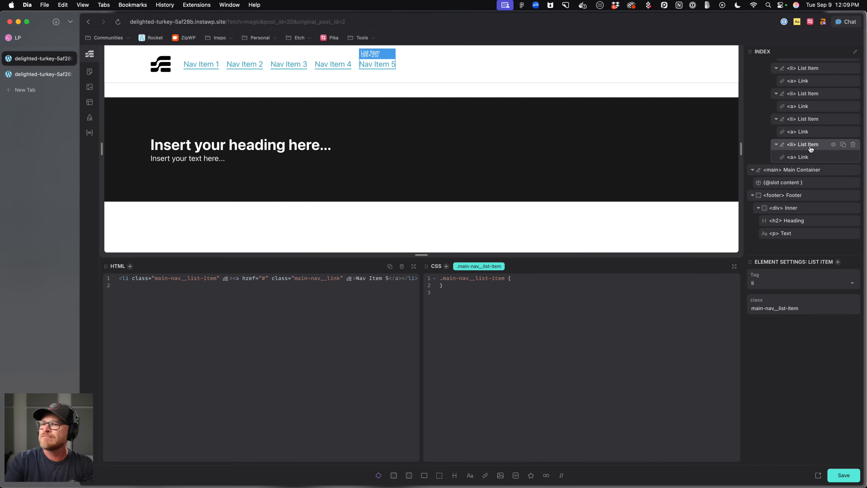
pyautogui.press('super+Return')
pyautogui.write('.main-na')
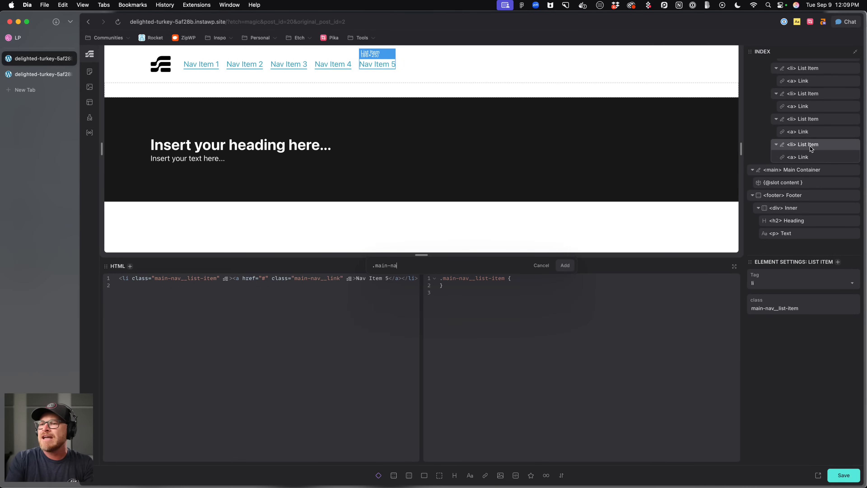
pyautogui.write('v__cta-item')
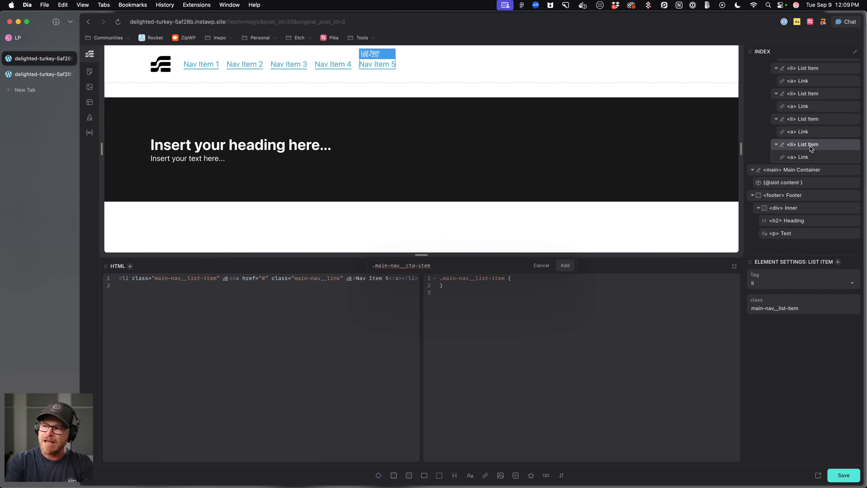
pyautogui.press('Return')
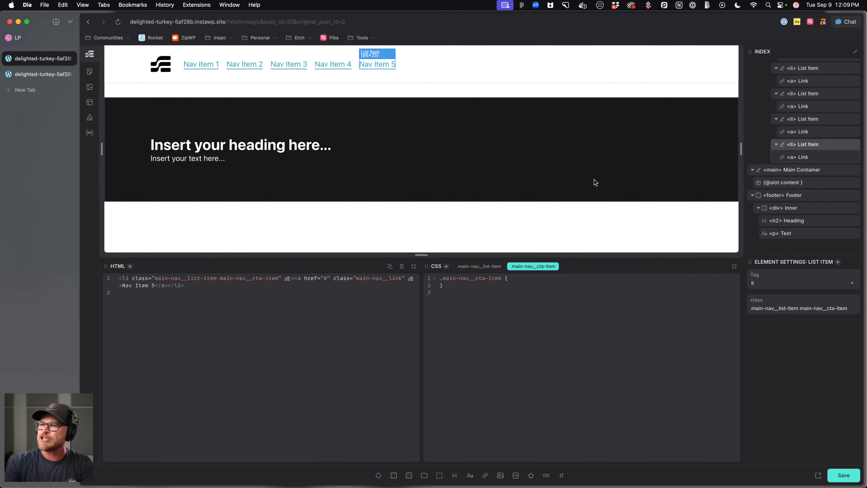
# Add the class main-nav__cta-item to the fourth nav list item as well.
pyautogui.click(808, 121)
pyautogui.write('.main-nav__cta-item')
pyautogui.press('Return')
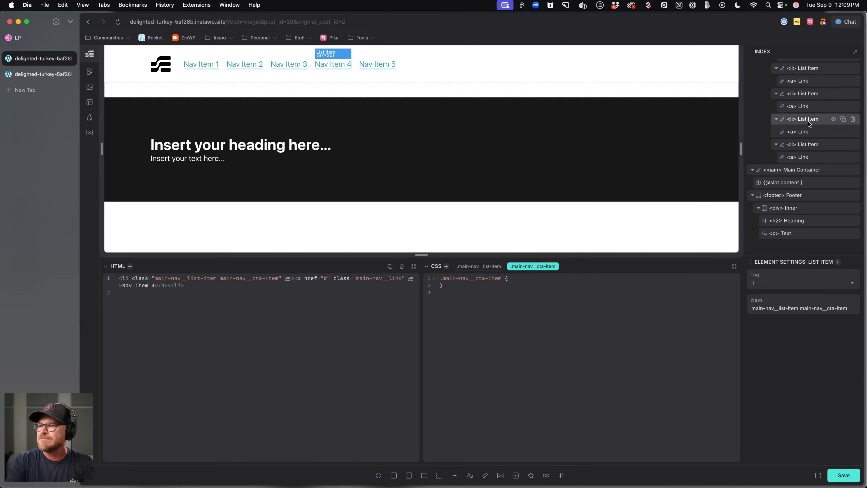
# Give the main-nav__cta-item class margin-left: auto.
pyautogui.write('margin-left: auto;')
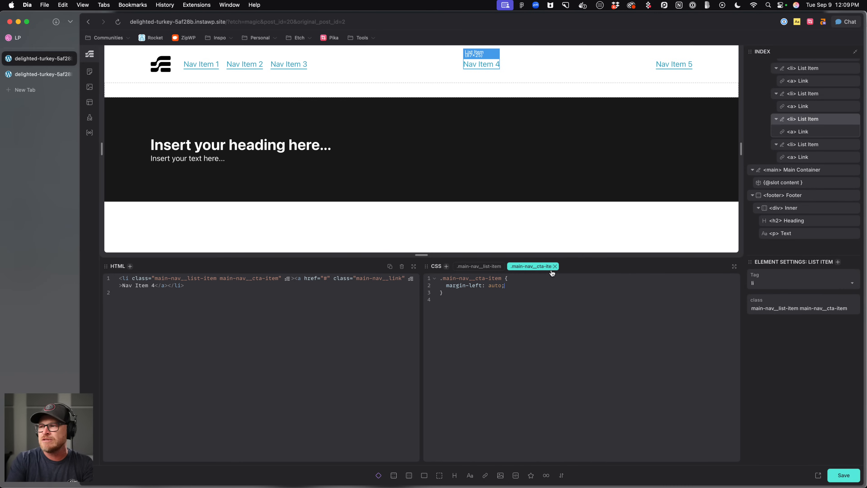
pyautogui.press('Return')
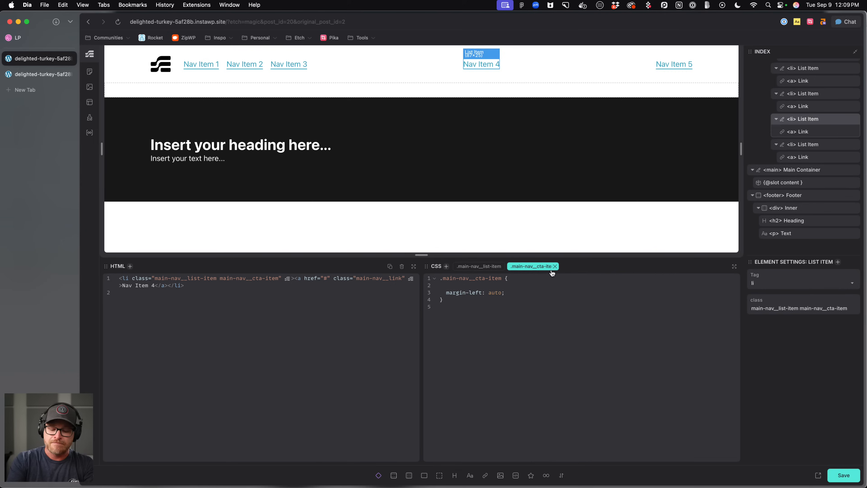
# Move the margin-left: auto declaration into a nested &:first-of-type rule on main-nav__cta-item.
pyautogui.write('&:first-of-t')
pyautogui.press('Return')
pyautogui.write('{}')
pyautogui.press('Return')
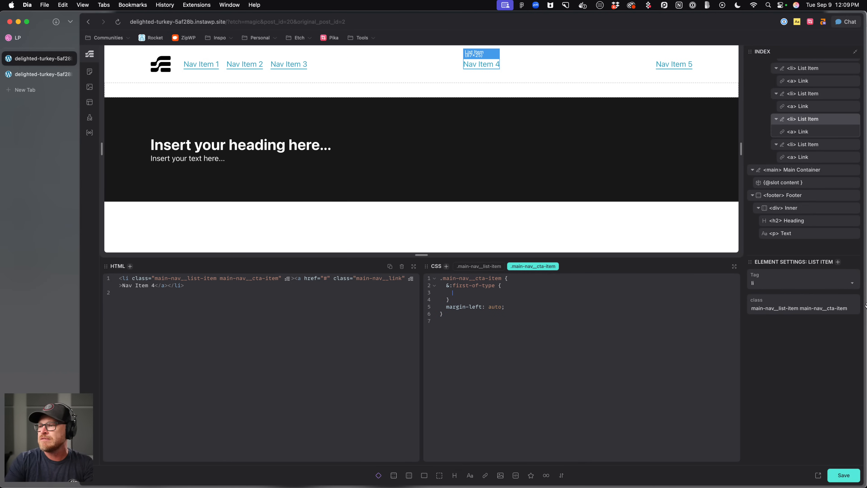
pyautogui.press('super+x')
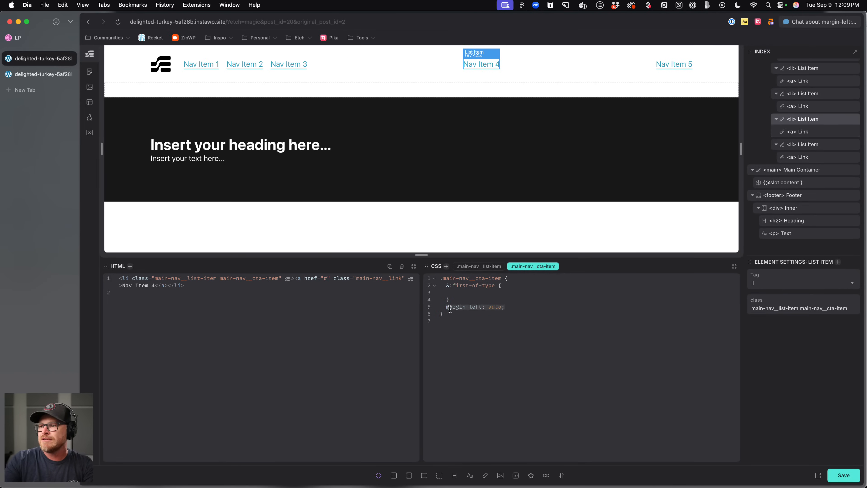
pyautogui.press('super+v')
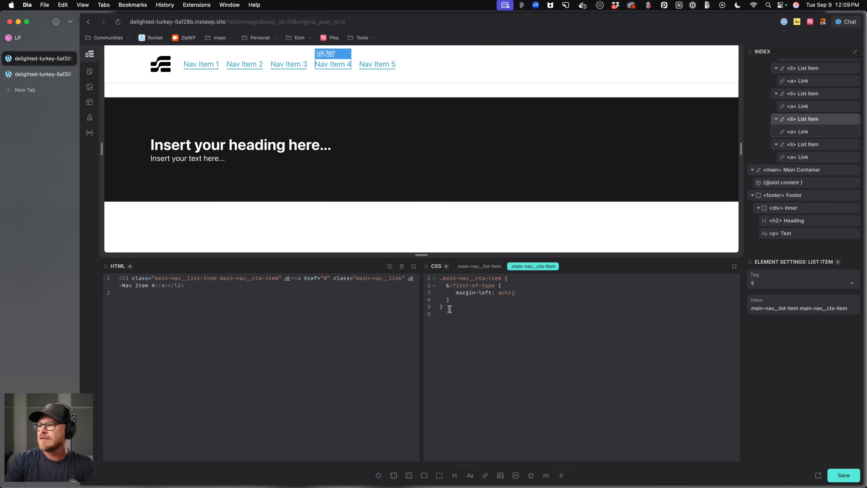
# Change the nested selector on main-nav__cta-item from first-of-type to nth-child(1 of …).
pyautogui.doubleClick(490, 286)
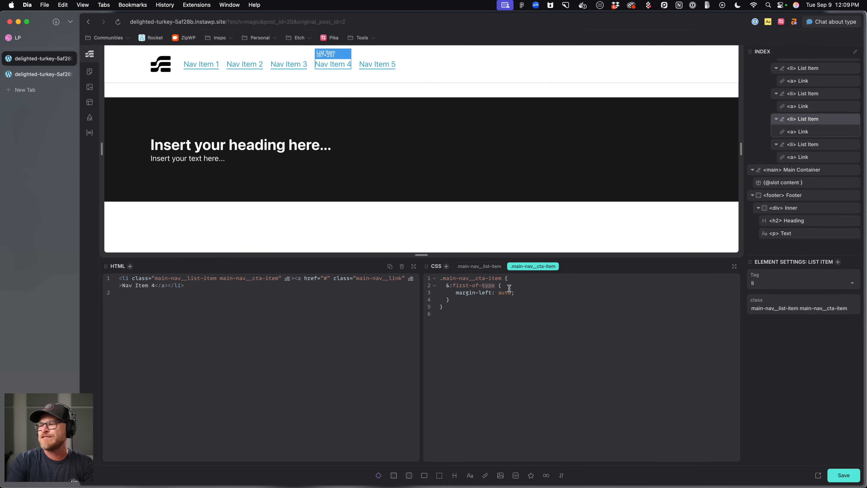
pyautogui.press('BackSpace')
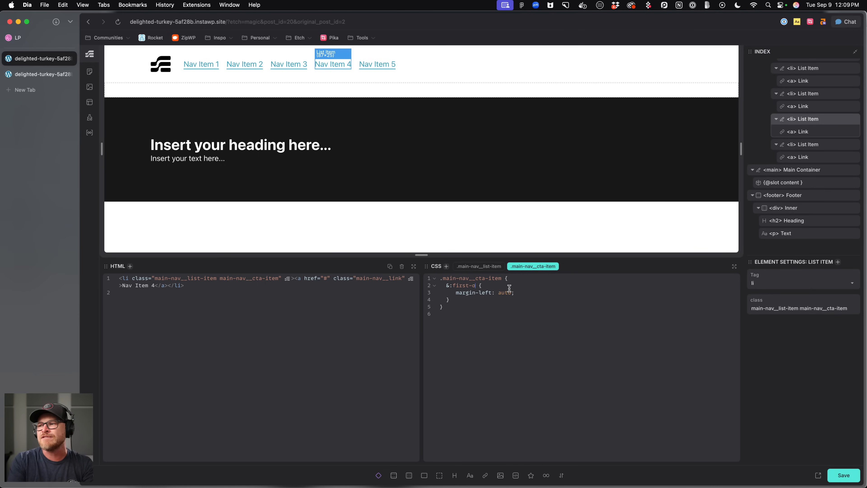
pyautogui.press('BackSpace')
pyautogui.press('BackSpace')
pyautogui.press('BackSpace')
pyautogui.press('BackSpace')
pyautogui.write('nth')
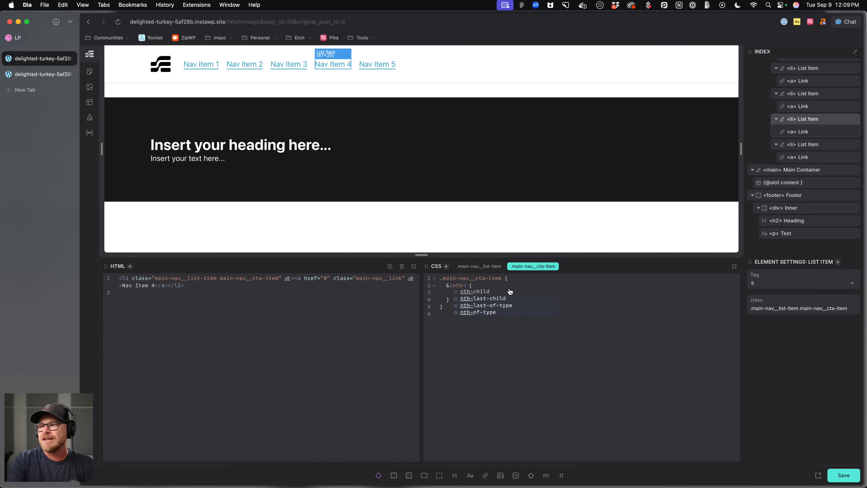
pyautogui.write('-of-class(1')
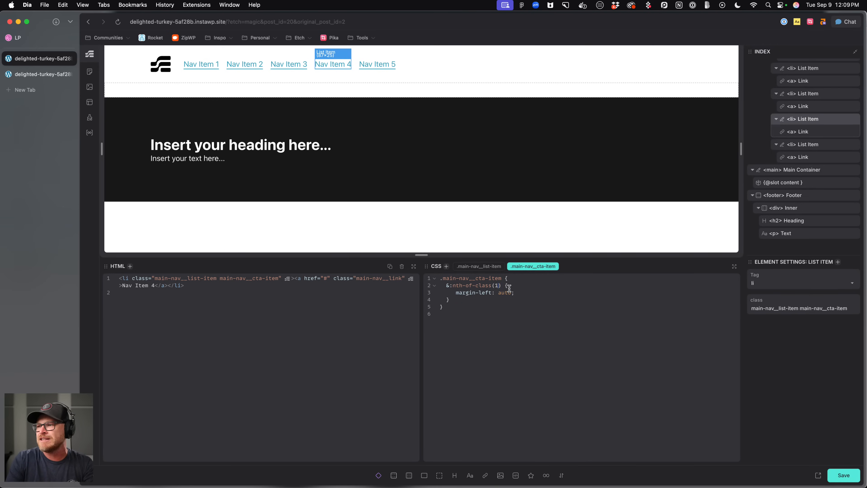
pyautogui.press('BackSpace')
pyautogui.press('BackSpace')
pyautogui.press('BackSpace')
pyautogui.press('BackSpace')
pyautogui.press('BackSpace')
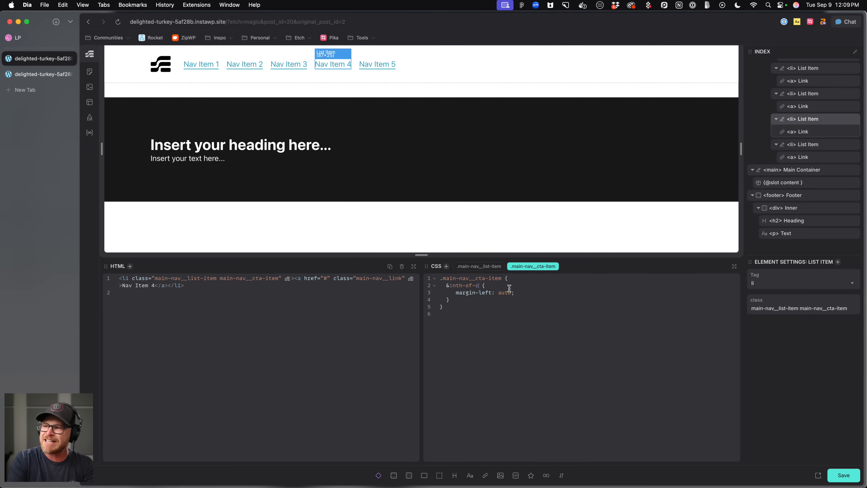
pyautogui.write('child(1 of')
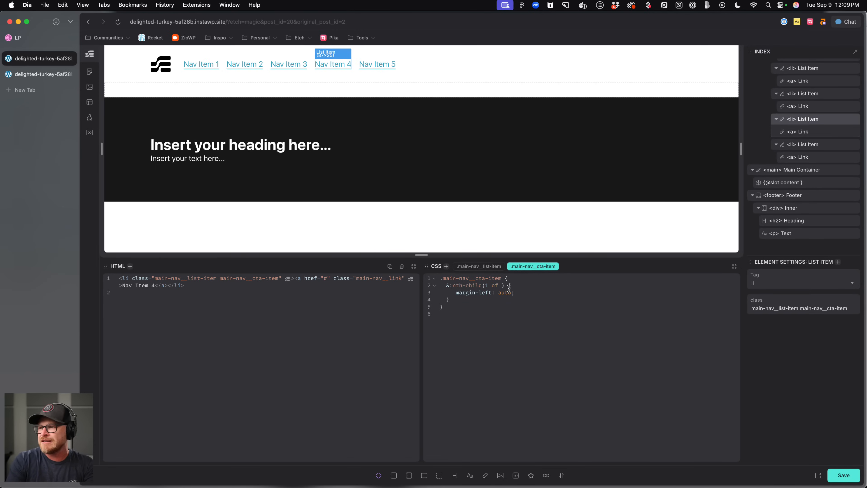
# Delete the whole nested rule from the main-nav__cta-item class and save.
pyautogui.moveTo(467, 300); pyautogui.dragTo(428, 286)
pyautogui.press('BackSpace')
pyautogui.press('BackSpace')
pyautogui.press('super+s')
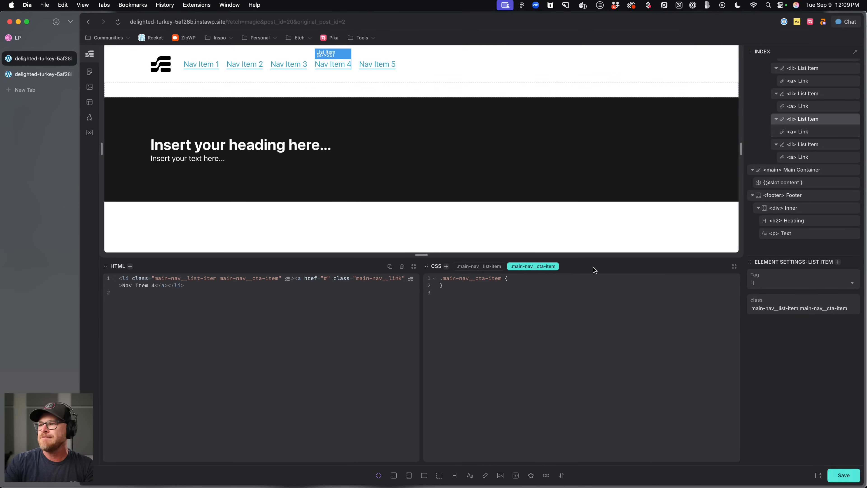
# Add an aria-label attribute with the value main to the Main Nav element.
pyautogui.scroll(3, 807, 102)
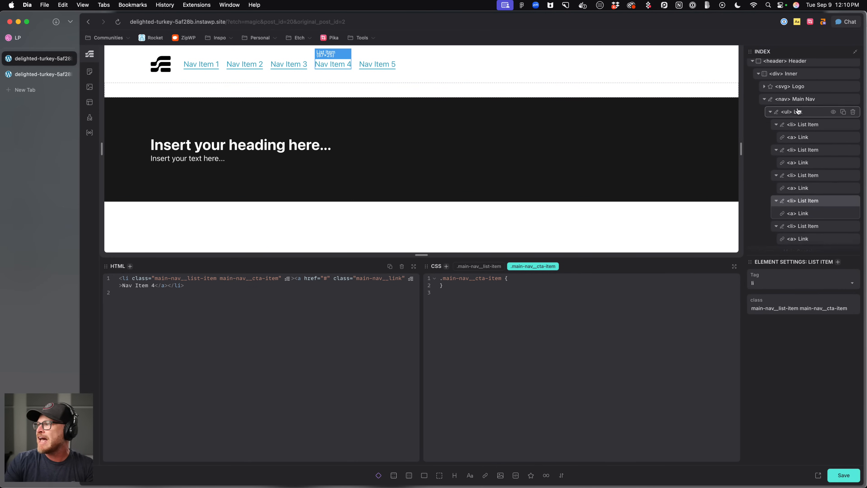
pyautogui.click(807, 100)
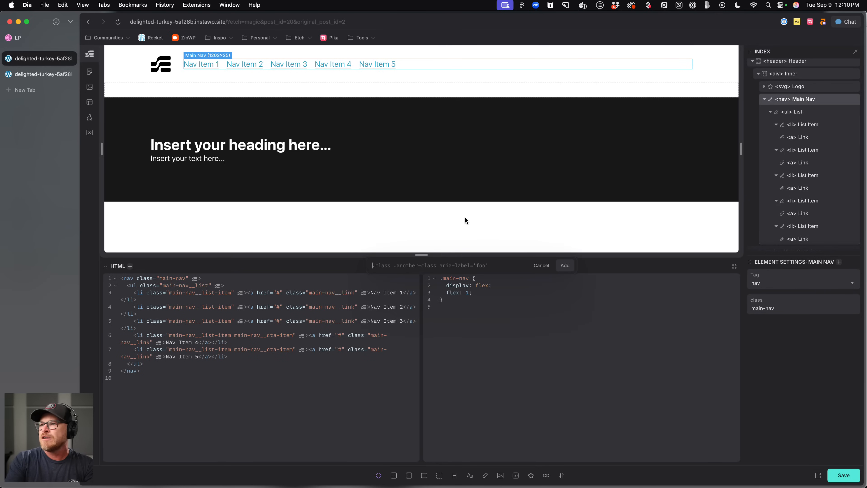
pyautogui.write('aria-labe')
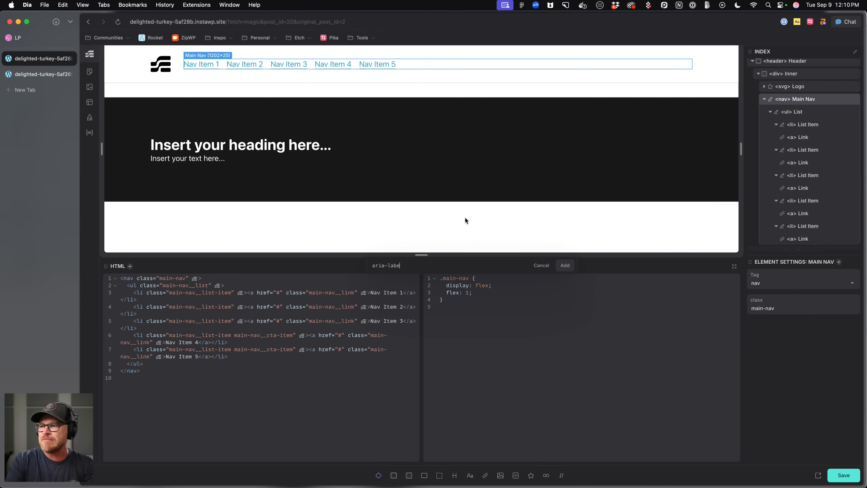
pyautogui.write('l="main"')
pyautogui.press('Return')
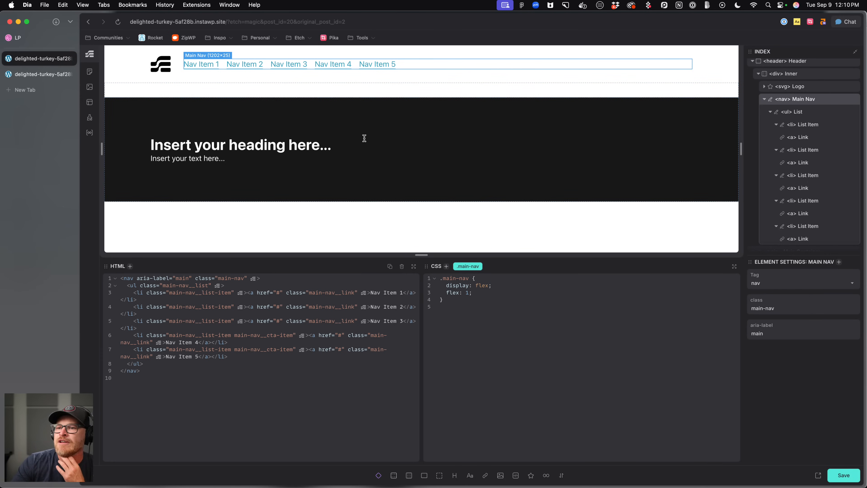
# Add the class btn--primary to the fifth nav list item.
pyautogui.click(176, 63)
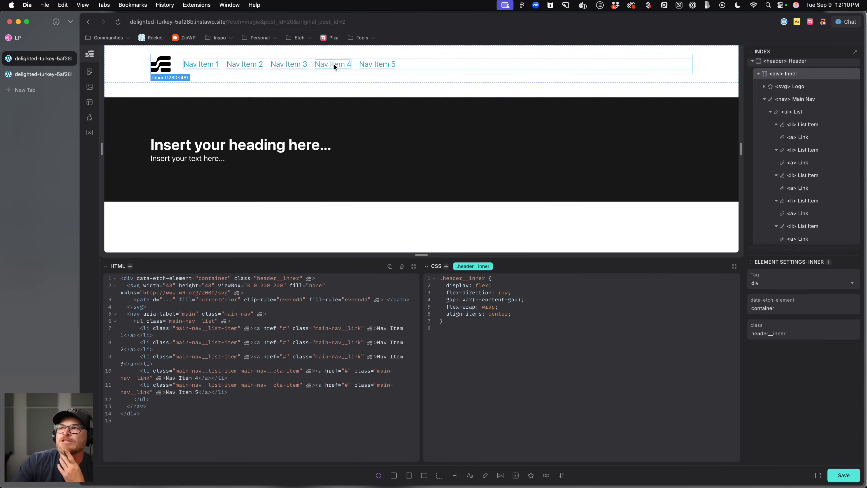
pyautogui.click(355, 62)
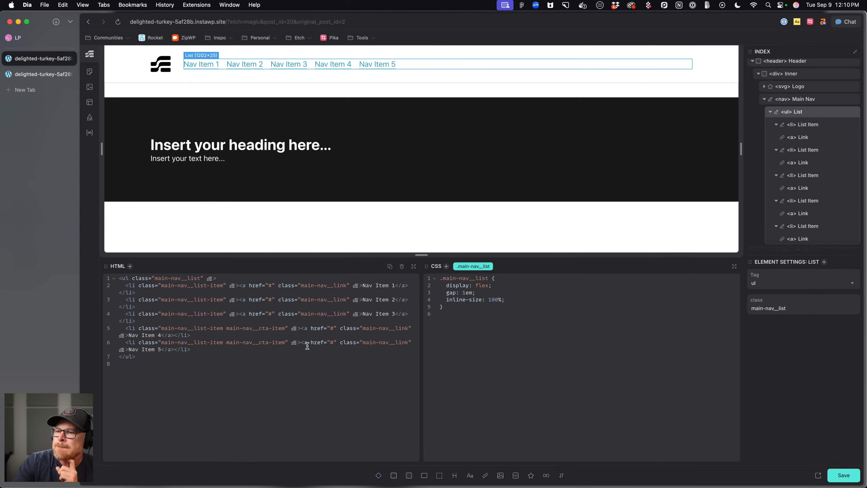
pyautogui.scroll(-3, 807, 203)
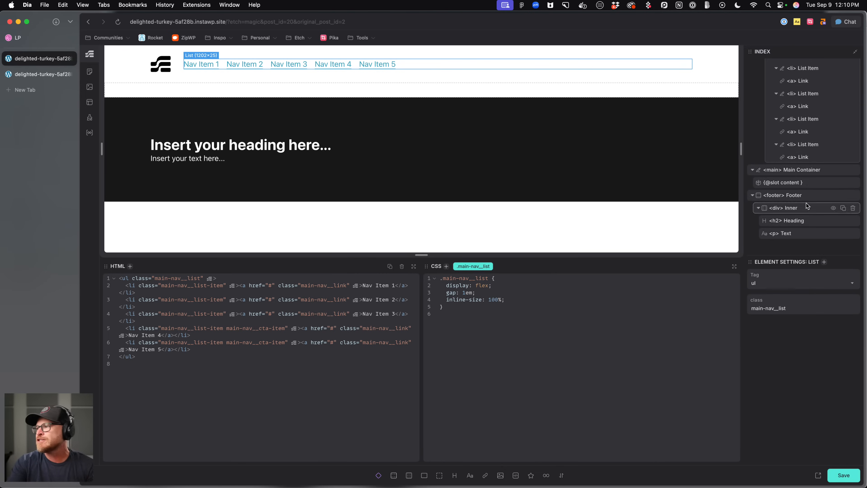
pyautogui.click(807, 146)
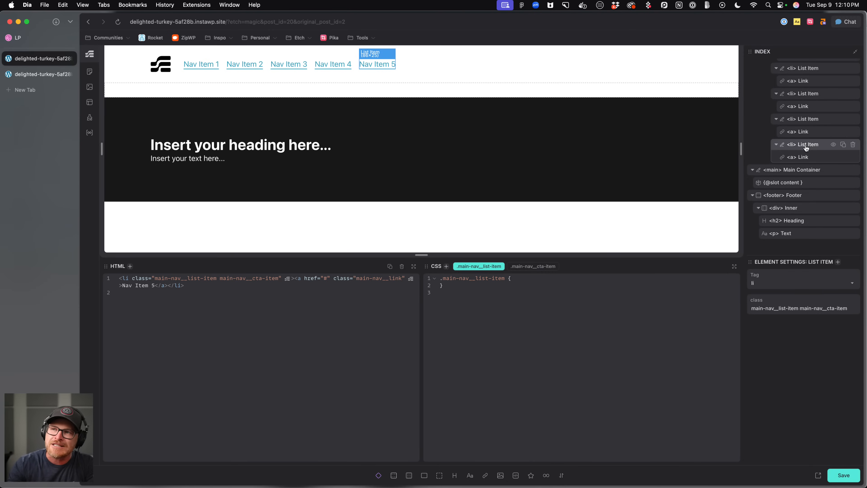
pyautogui.press('super+period')
pyautogui.write('.btn--')
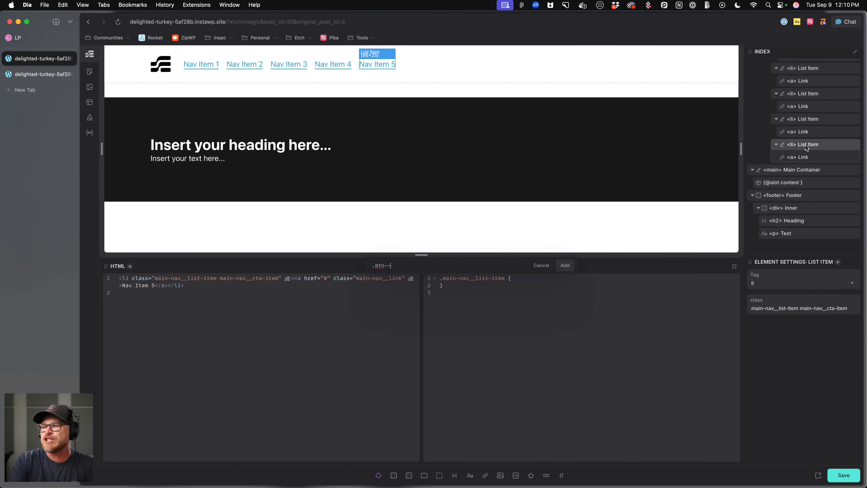
pyautogui.write('primary')
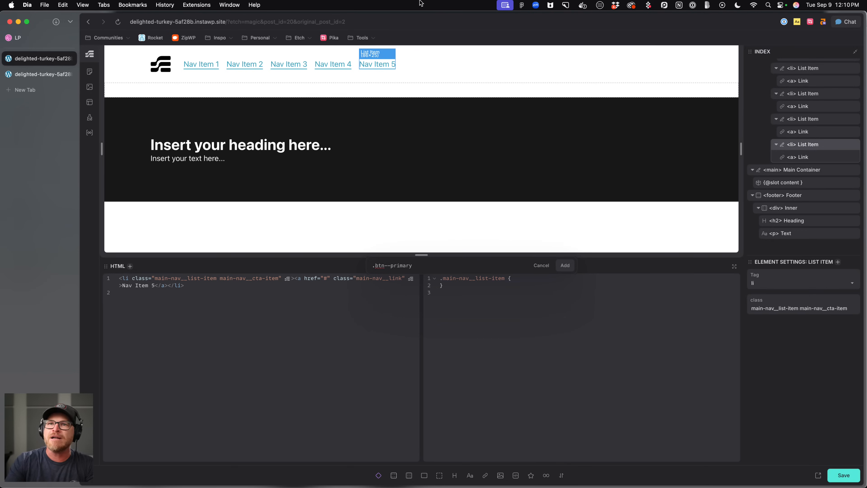
pyautogui.click(38, 39)
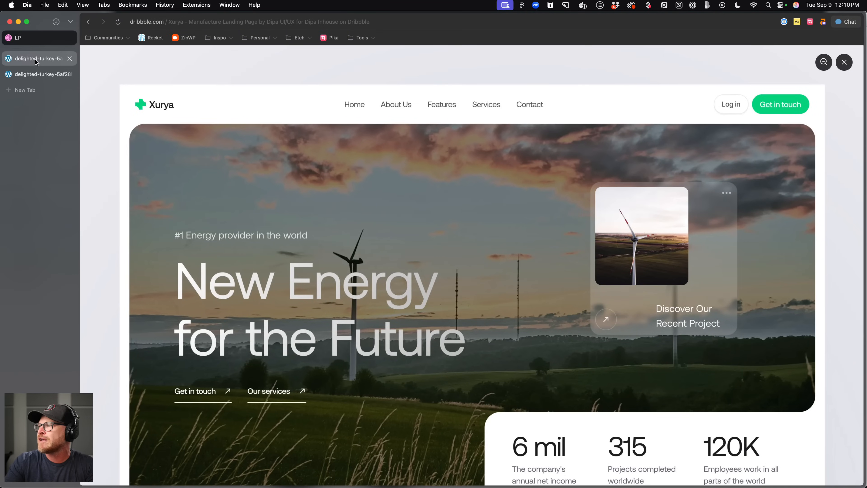
pyautogui.click(35, 59)
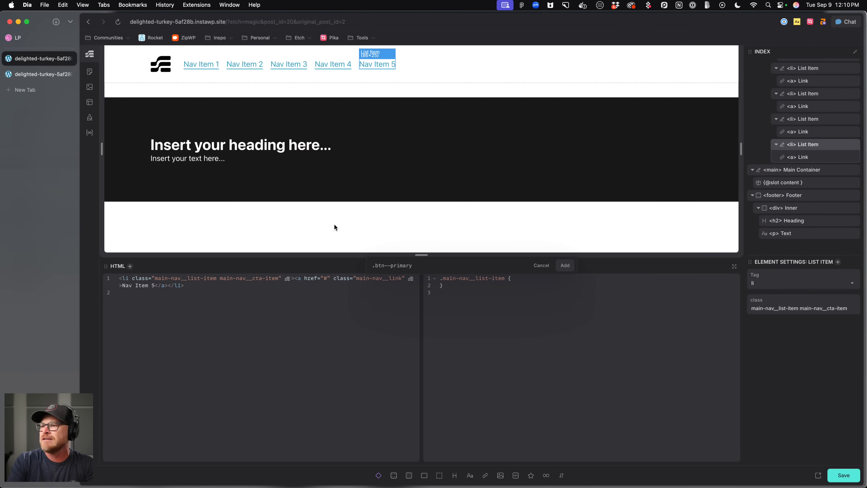
pyautogui.press('Return')
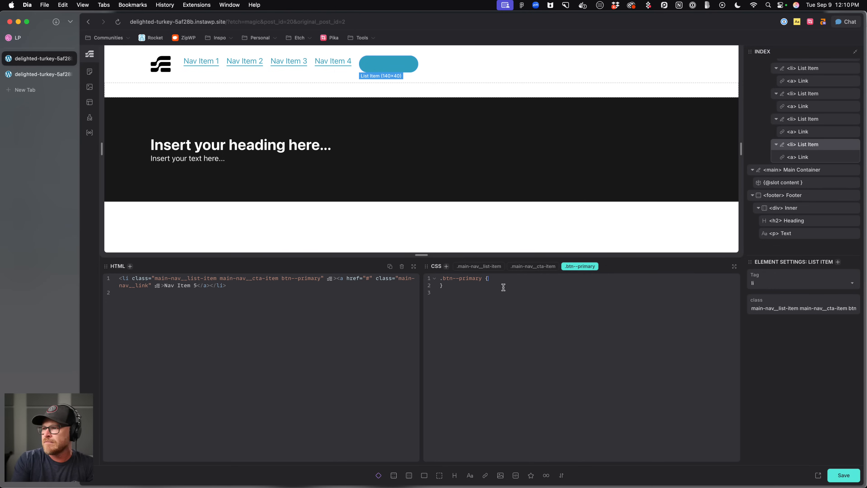
# In the Automatic.css Buttons & Links settings, enable Add Link Default Exclusions with "header a" as the exclusion and save.
pyautogui.click(529, 283)
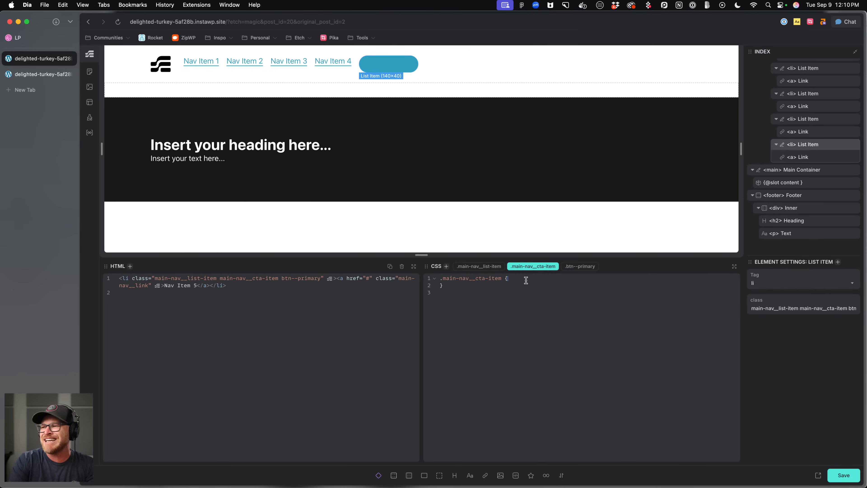
pyautogui.press('super+shift+u')
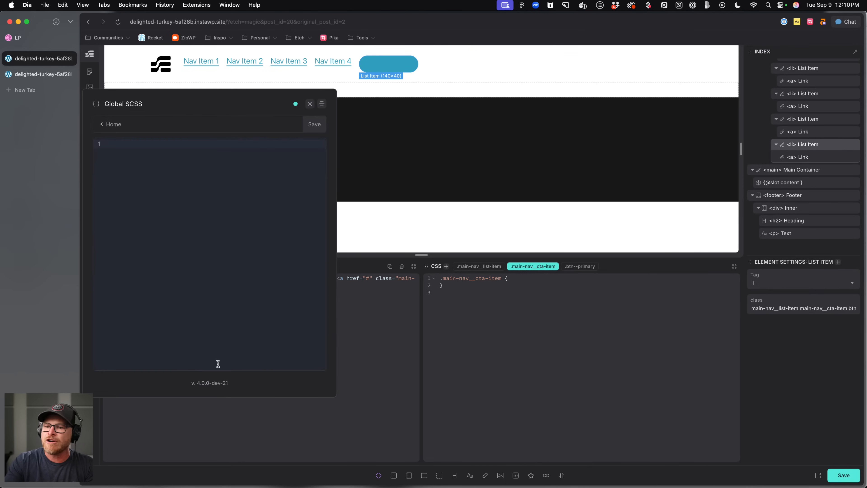
pyautogui.click(109, 125)
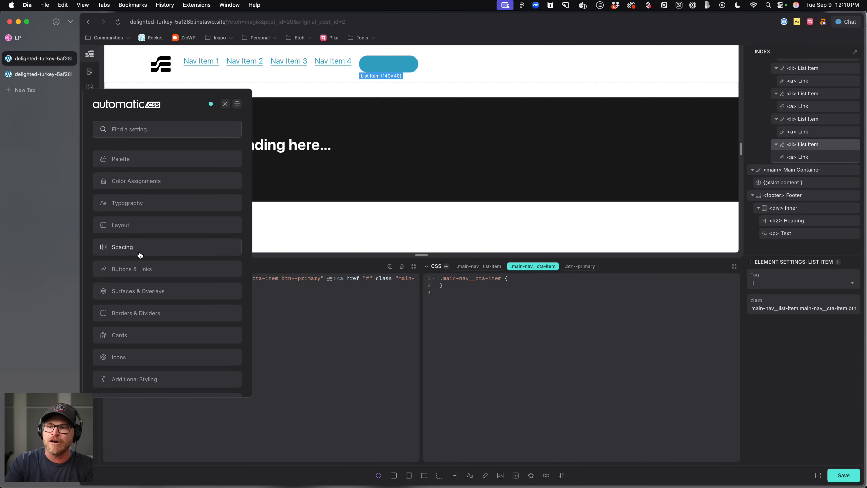
pyautogui.click(137, 263)
pyautogui.click(171, 186)
pyautogui.click(173, 252)
pyautogui.click(176, 232)
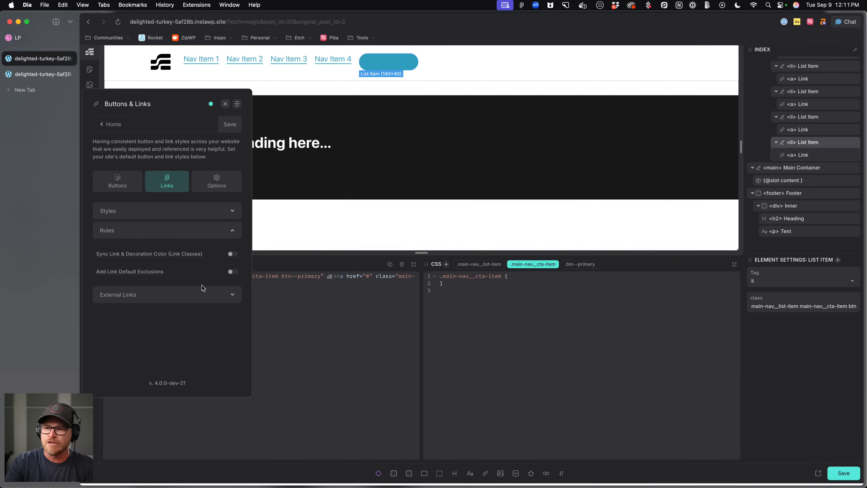
pyautogui.click(233, 272)
pyautogui.scroll(-1, 222, 284)
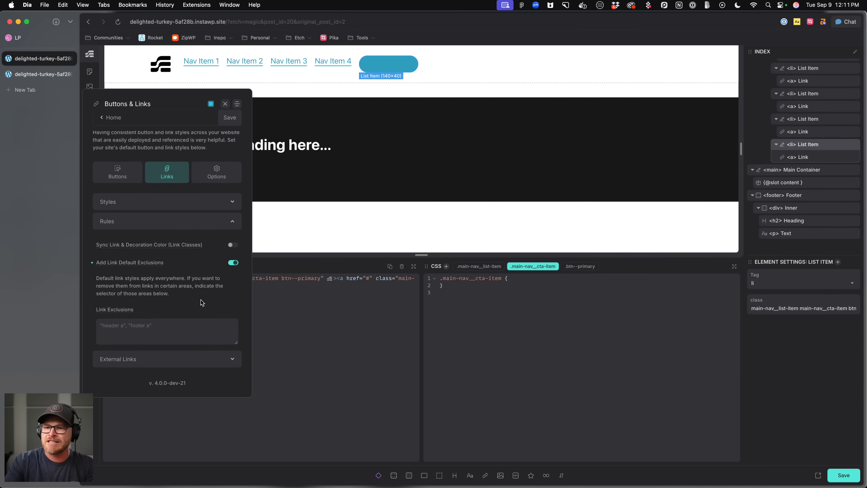
pyautogui.write('"header a')
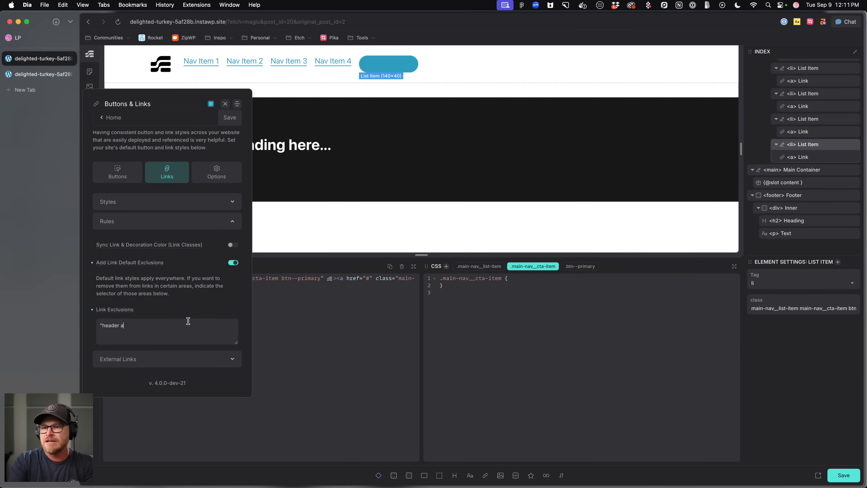
pyautogui.press('super+s')
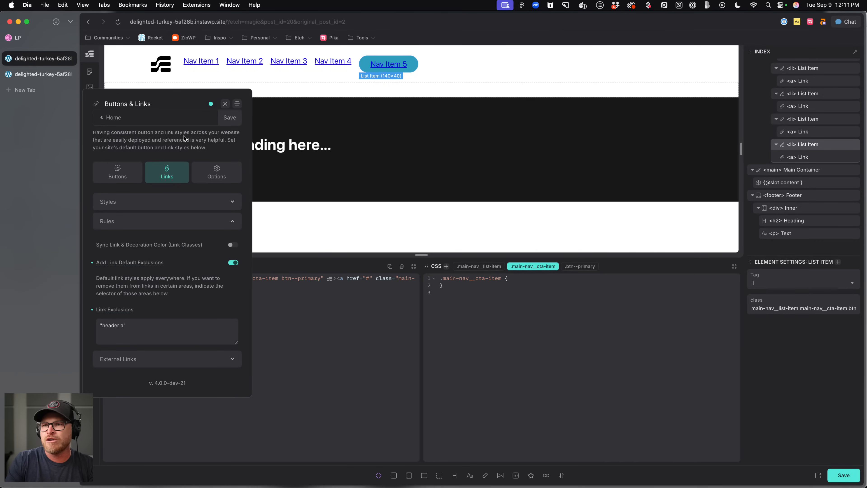
pyautogui.press('Escape')
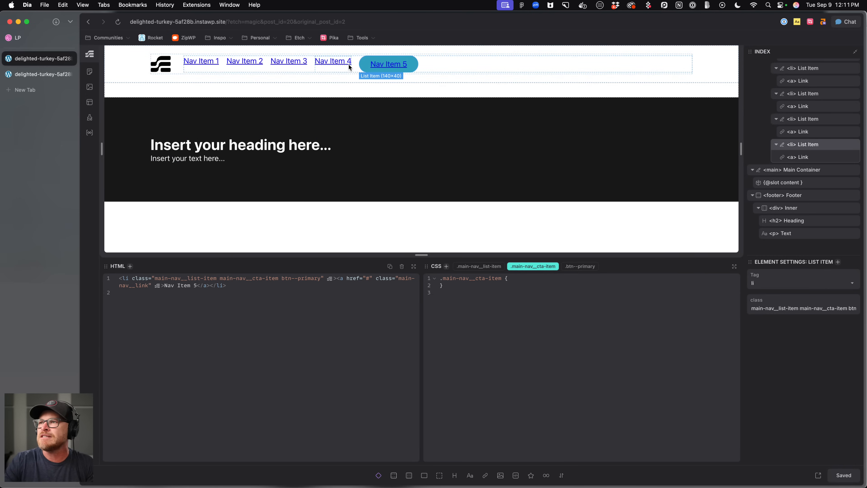
# Give the main-nav__list class align-items: center and save.
pyautogui.click(356, 69)
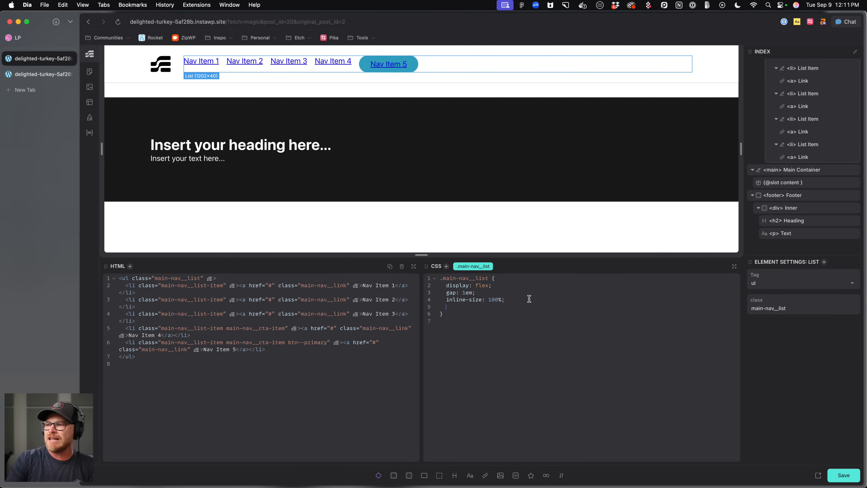
pyautogui.write('gn-items: center;')
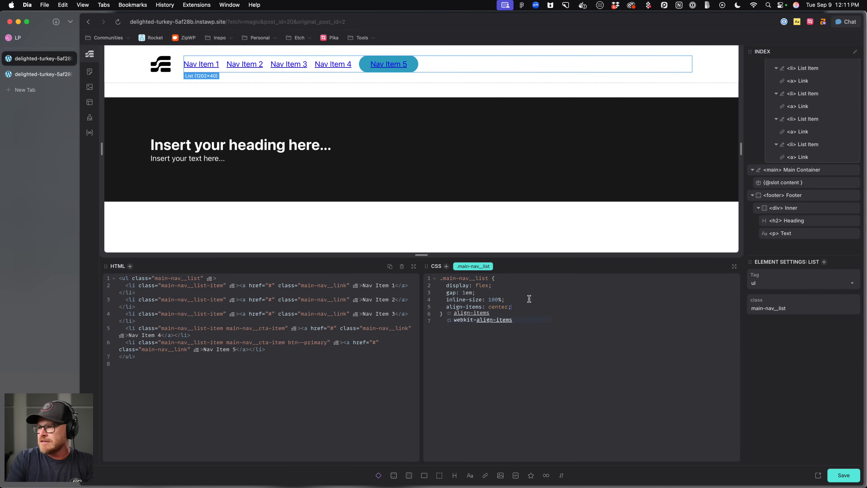
pyautogui.press('super+a')
pyautogui.press('super+s')
pyautogui.click(522, 332)
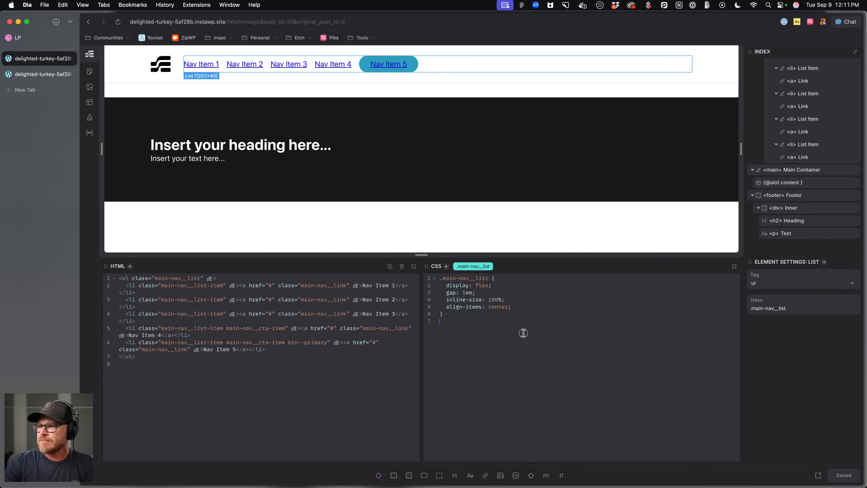
# Add the class btn--s to the fifth nav list item and save.
pyautogui.click(412, 59)
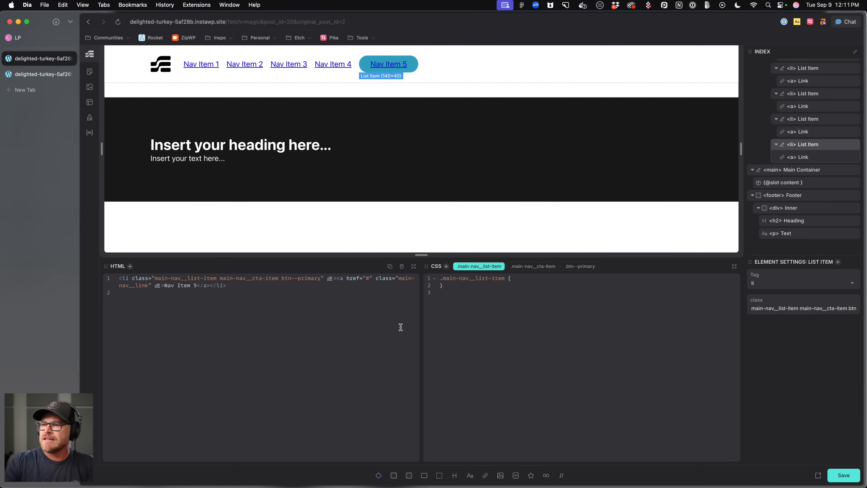
pyautogui.press('super+period')
pyautogui.write('.btn--s')
pyautogui.press('Return')
pyautogui.press('super+s')
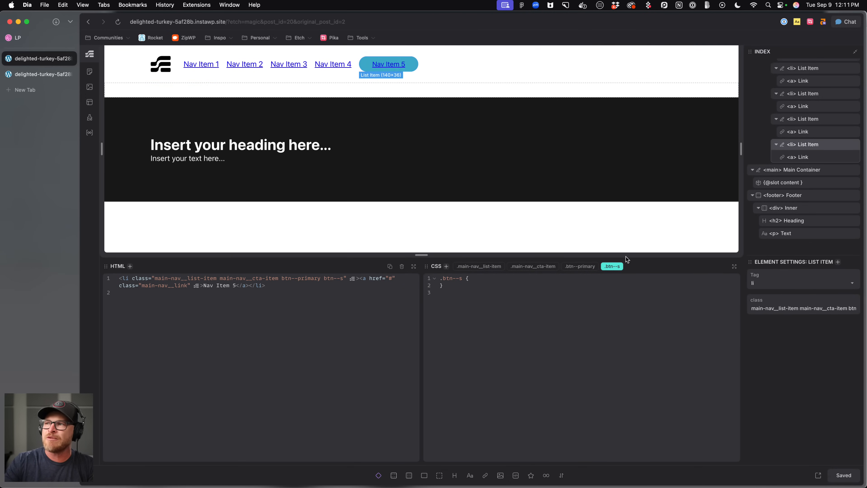
# Reload the front-end page tab to review the header, then return to the editor.
pyautogui.click(44, 75)
pyautogui.press('super+r')
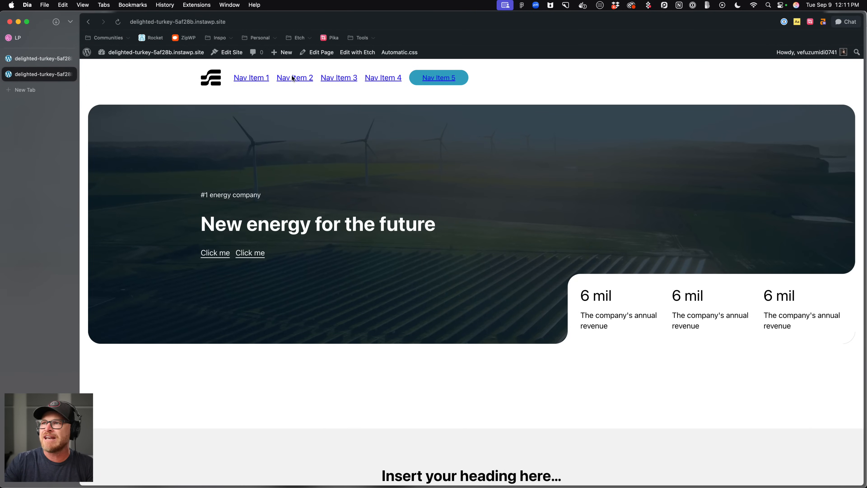
pyautogui.click(40, 60)
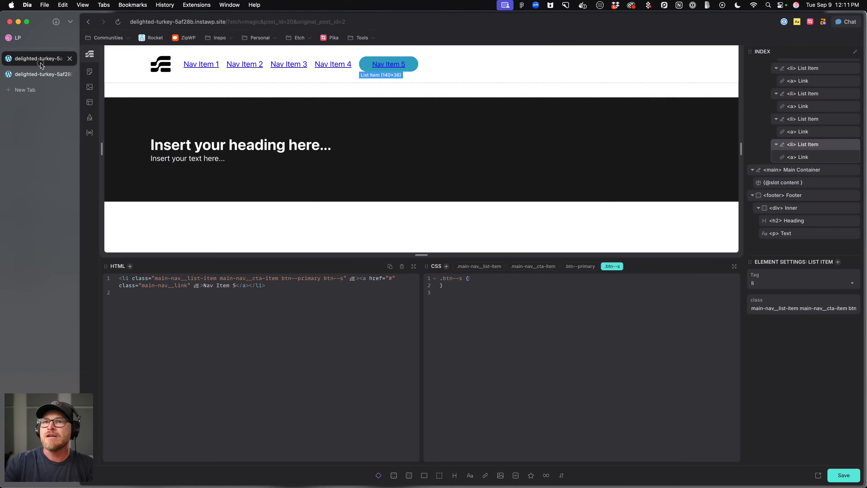
# Inspect the fifth nav item's button and link styles on the front-end page with developer tools.
pyautogui.click(180, 65)
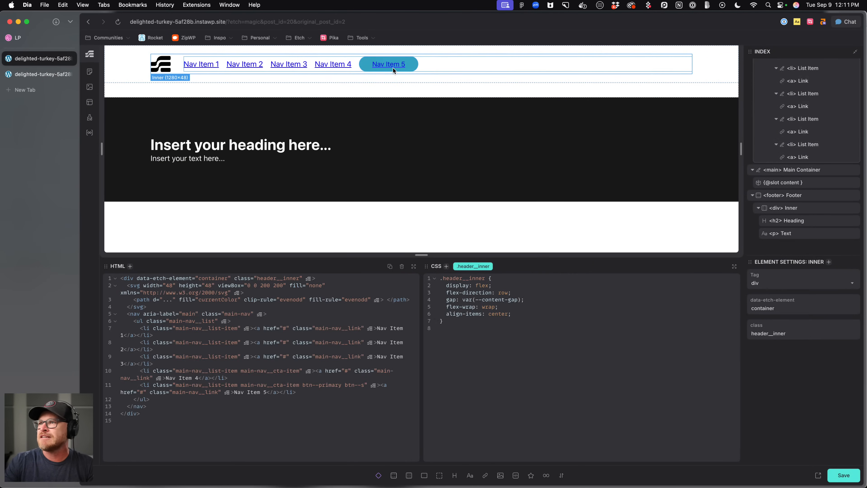
pyautogui.click(523, 66)
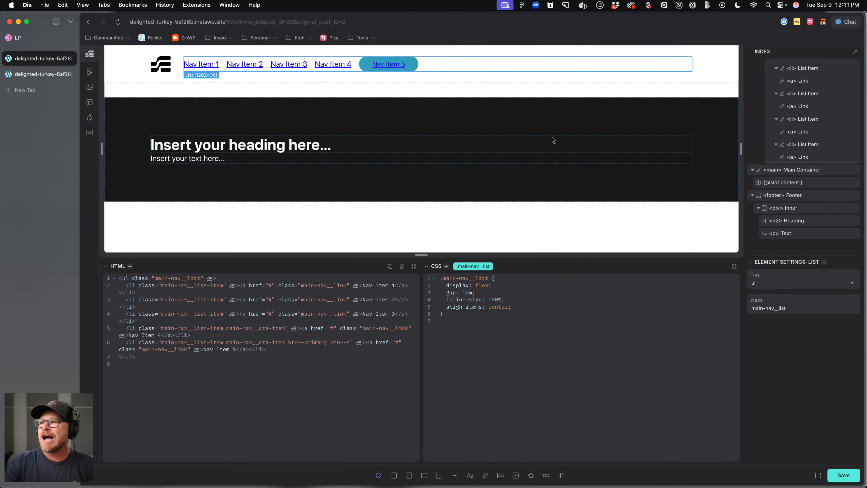
pyautogui.click(404, 66)
pyautogui.click(48, 77)
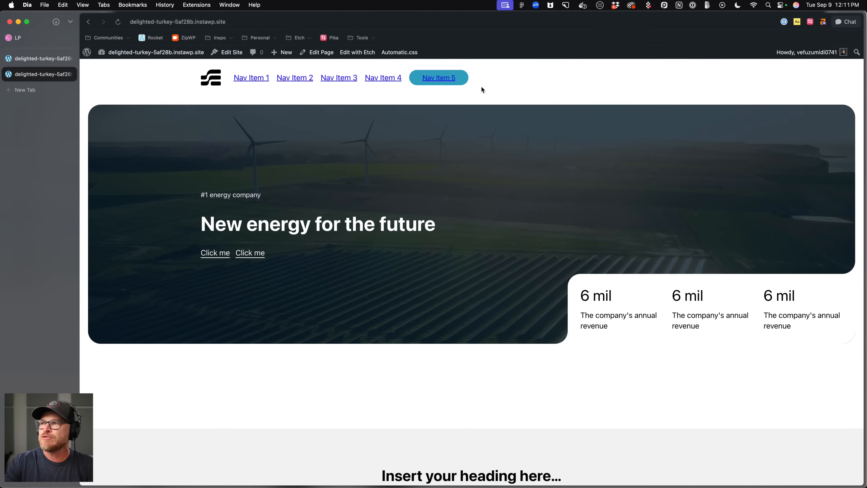
pyautogui.rightClick(448, 81)
pyautogui.click(453, 205)
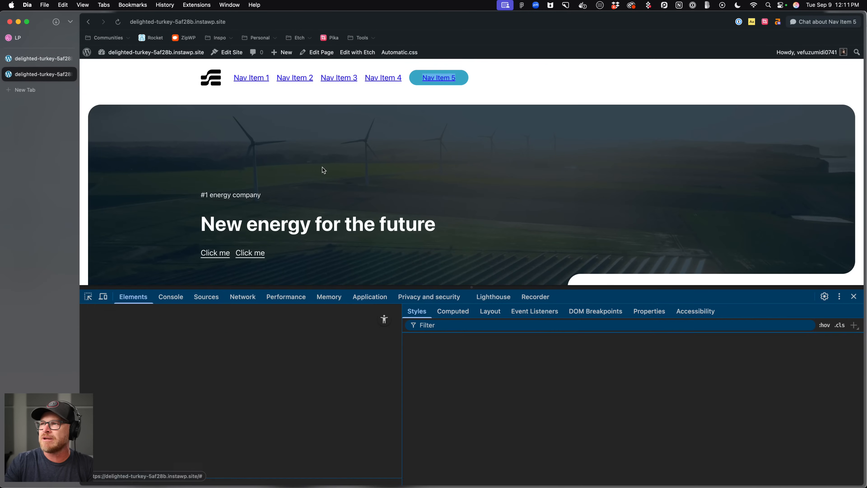
pyautogui.scroll(-3, 474, 432)
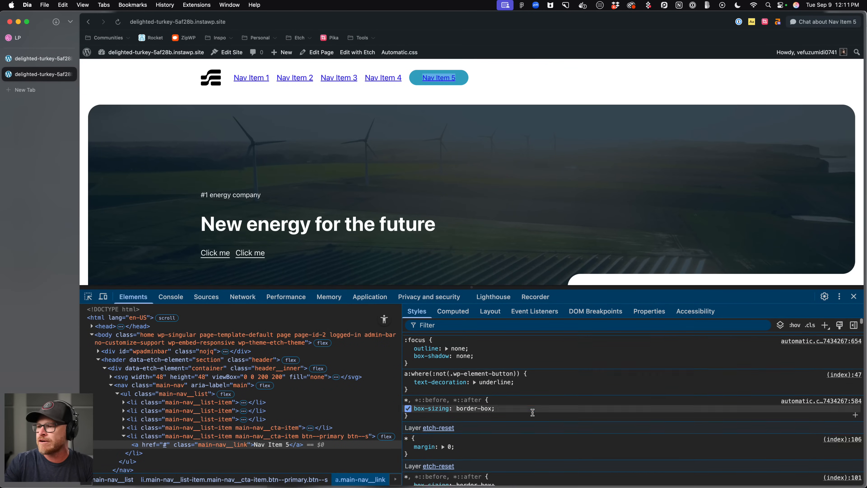
pyautogui.click(454, 311)
pyautogui.scroll(-5, 474, 374)
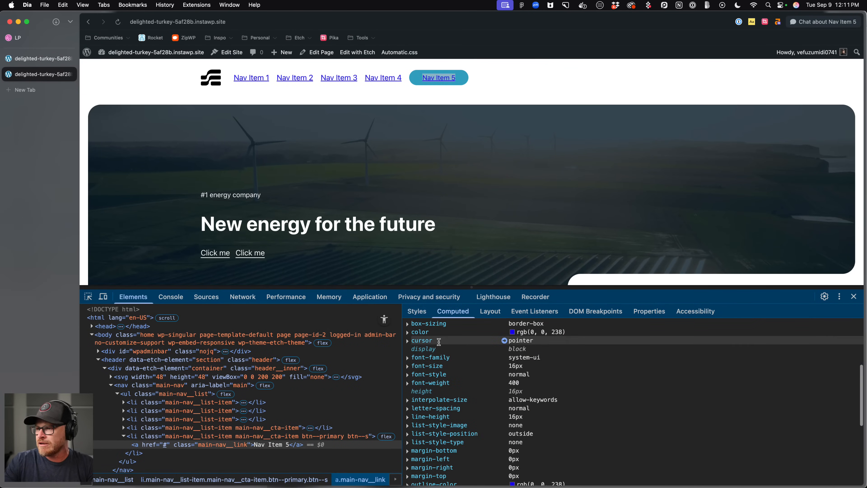
pyautogui.click(504, 333)
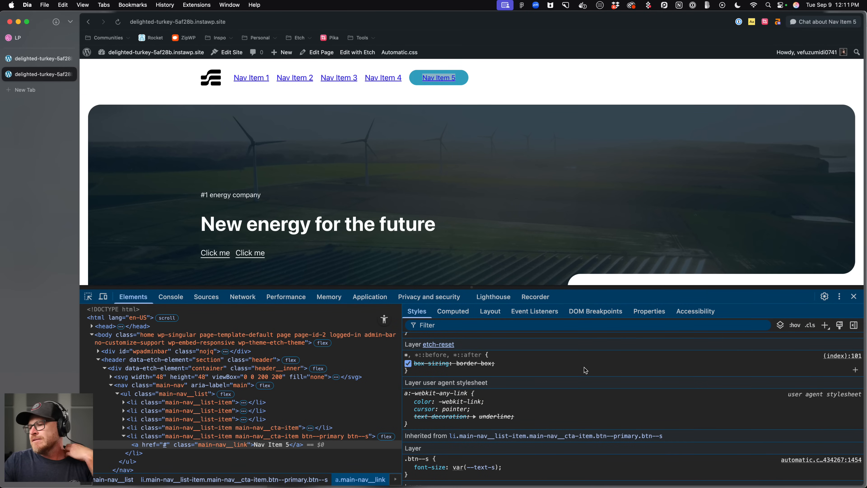
pyautogui.click(854, 296)
pyautogui.click(30, 58)
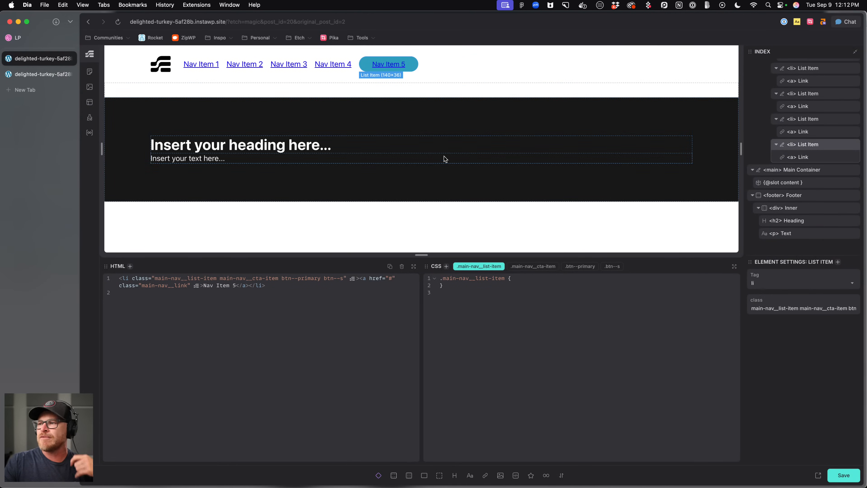
pyautogui.click(29, 73)
pyautogui.rightClick(460, 78)
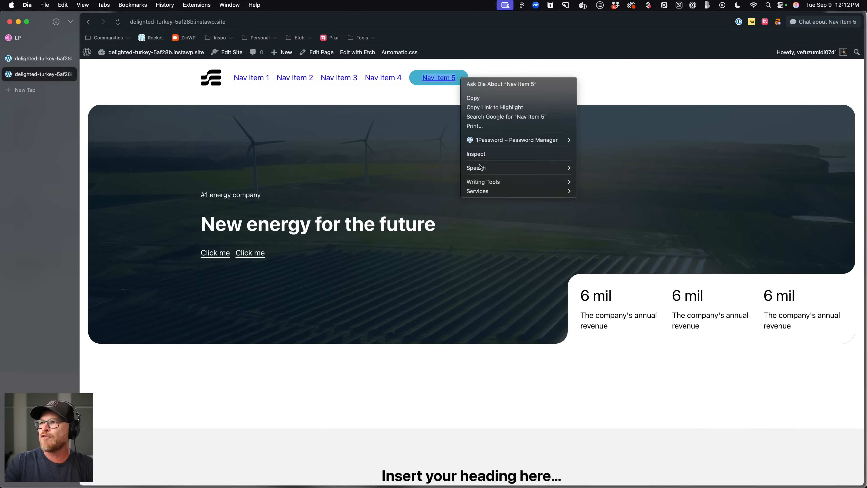
pyautogui.click(488, 154)
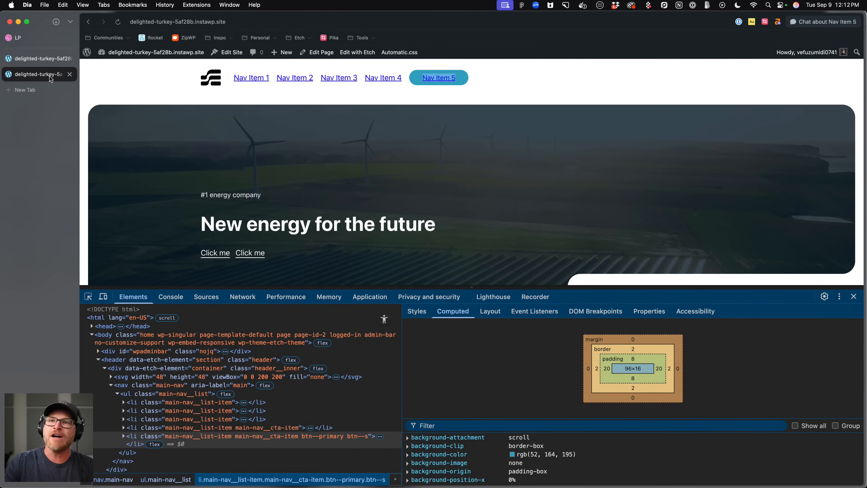
pyautogui.click(46, 57)
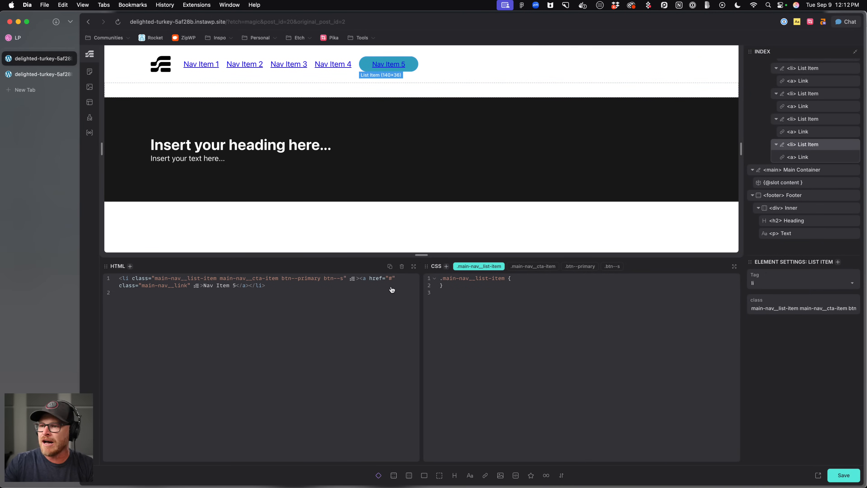
# Move the btn--primary and btn--s classes from the fifth list item onto its link.
pyautogui.moveTo(278, 278); pyautogui.dragTo(346, 278)
pyautogui.press('BackSpace')
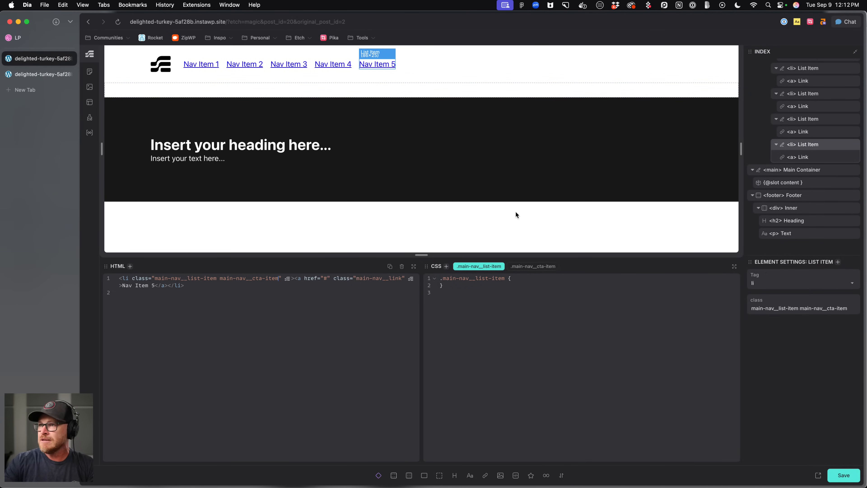
pyautogui.click(799, 157)
pyautogui.press('super+.')
pyautogui.write('.btn--primary')
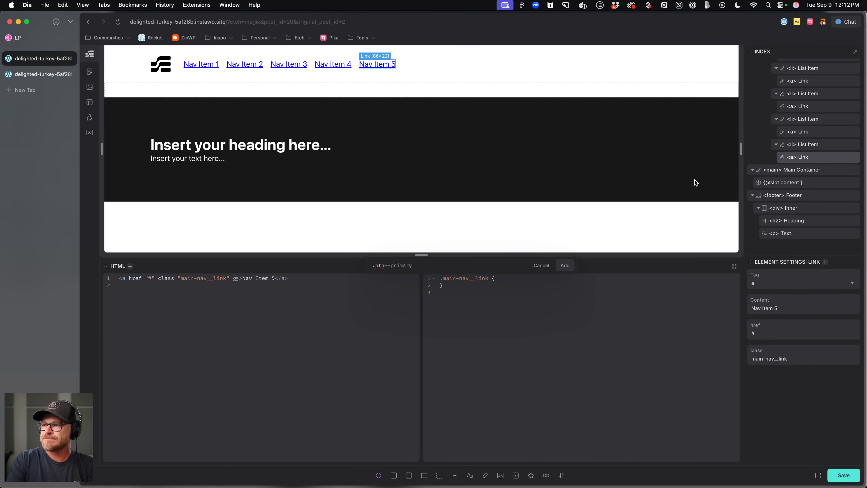
pyautogui.write('--s')
pyautogui.press('Return')
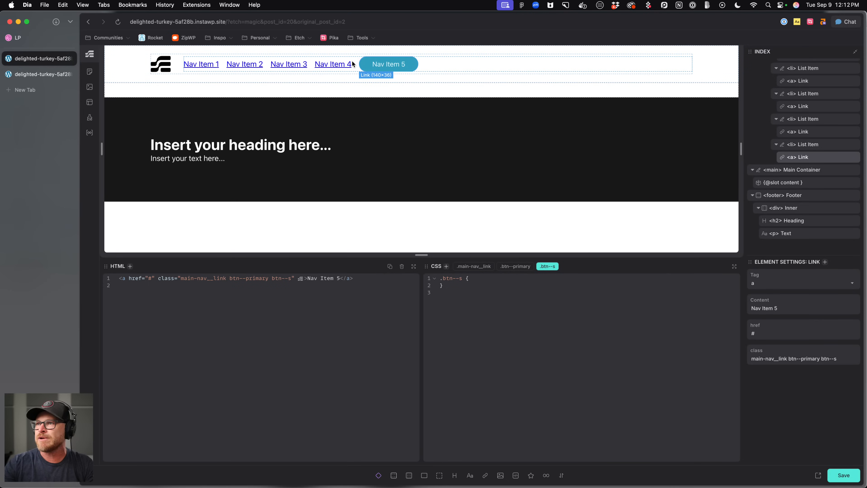
# Add the classes btn--neutral-light and btn--s to the fourth nav link.
pyautogui.click(348, 64)
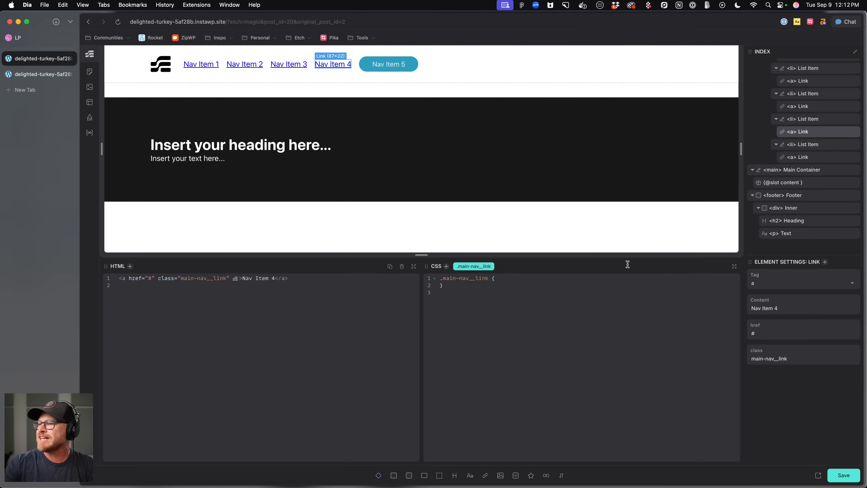
pyautogui.press('super+.')
pyautogui.write('.btn--neutral-light .btn--s')
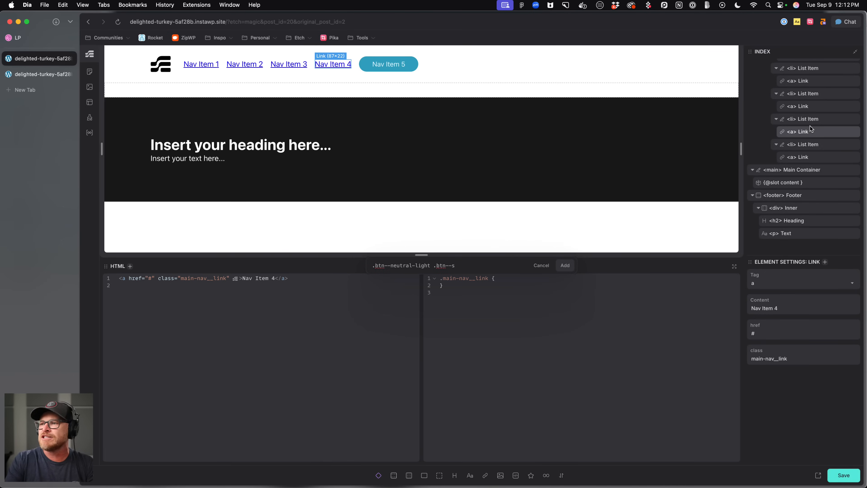
pyautogui.press('Return')
# Reload the front-end page to review the header buttons, then return to the editor.
pyautogui.click(52, 76)
pyautogui.press('super+r')
pyautogui.click(41, 58)
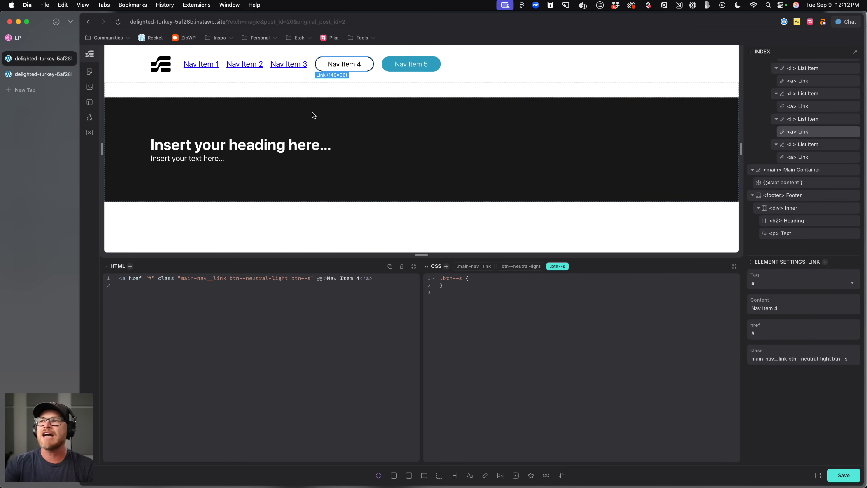
pyautogui.click(50, 78)
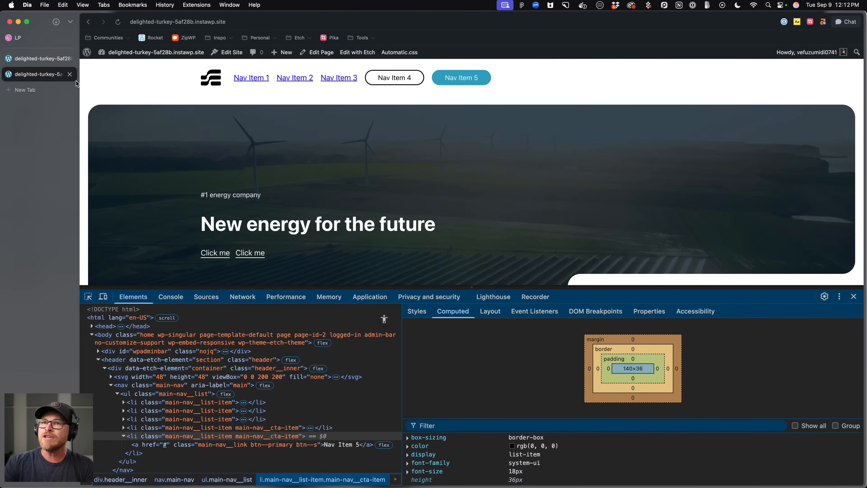
pyautogui.scroll(-5, 303, 184)
pyautogui.scroll(5, 302, 185)
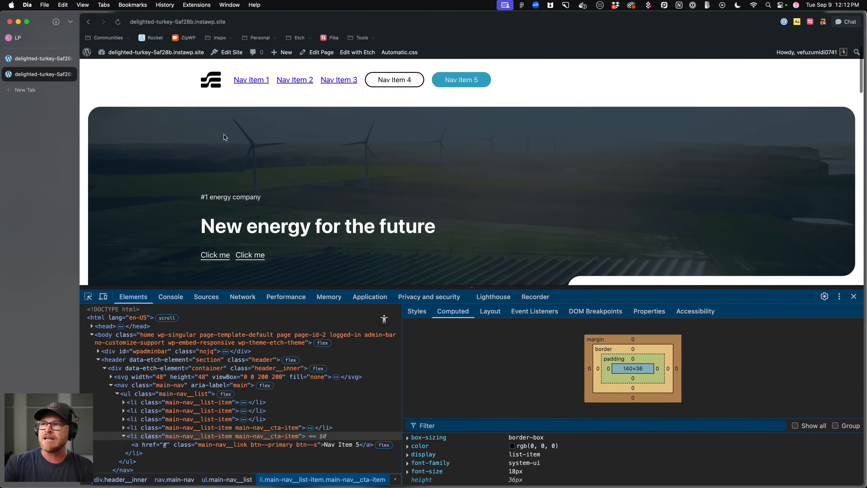
pyautogui.click(38, 61)
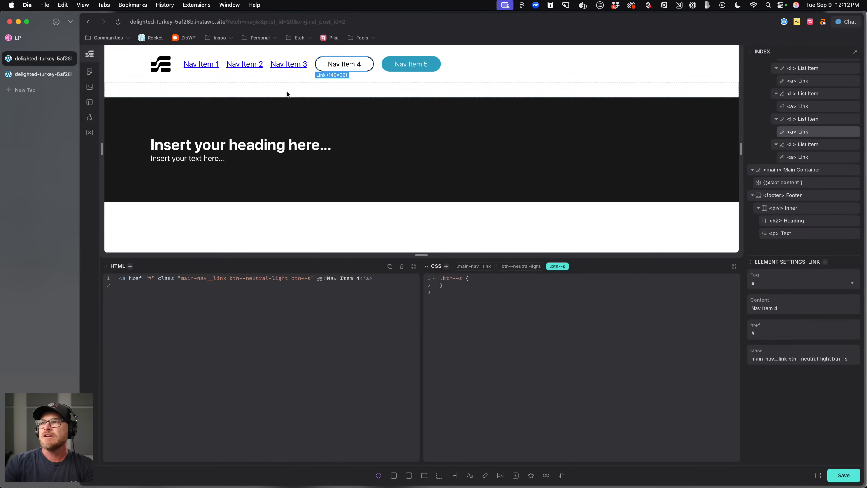
# Remove flex: 1 from the main-nav class.
pyautogui.click(449, 65)
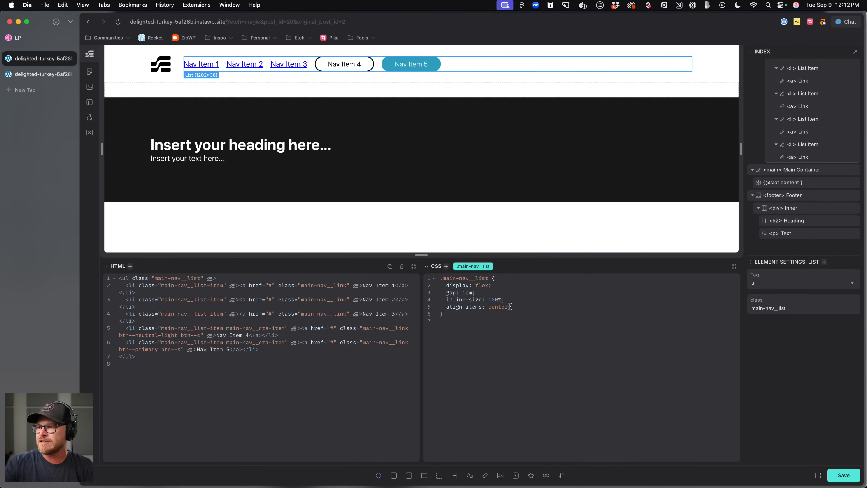
pyautogui.scroll(5, 756, 160)
pyautogui.click(796, 102)
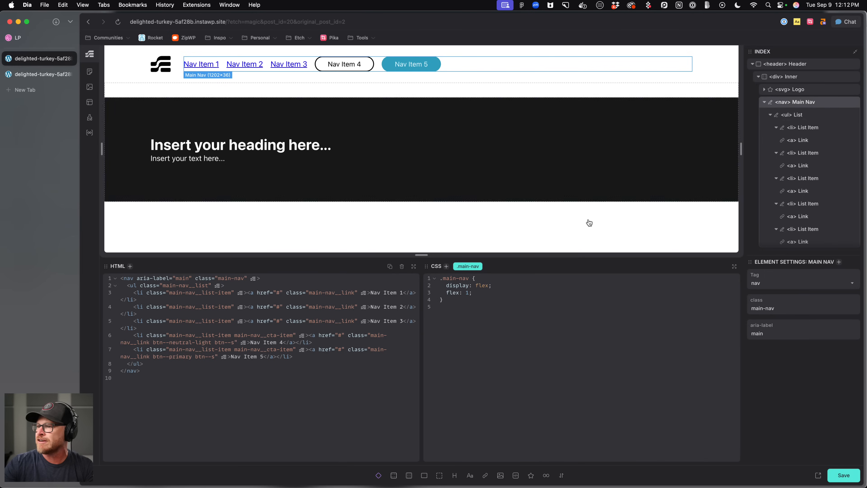
pyautogui.moveTo(473, 293); pyautogui.dragTo(431, 292)
pyautogui.press('BackSpace')
pyautogui.press('BackSpace')
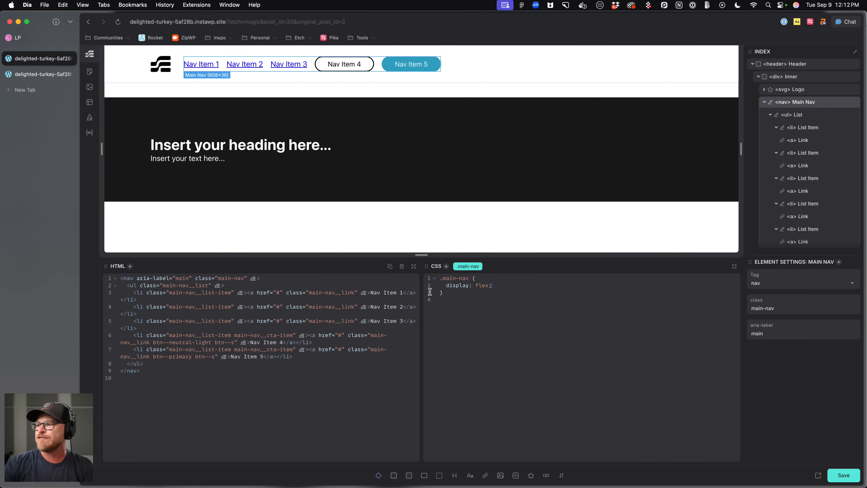
# Add justify-content: space-between to the header__inner class.
pyautogui.click(480, 63)
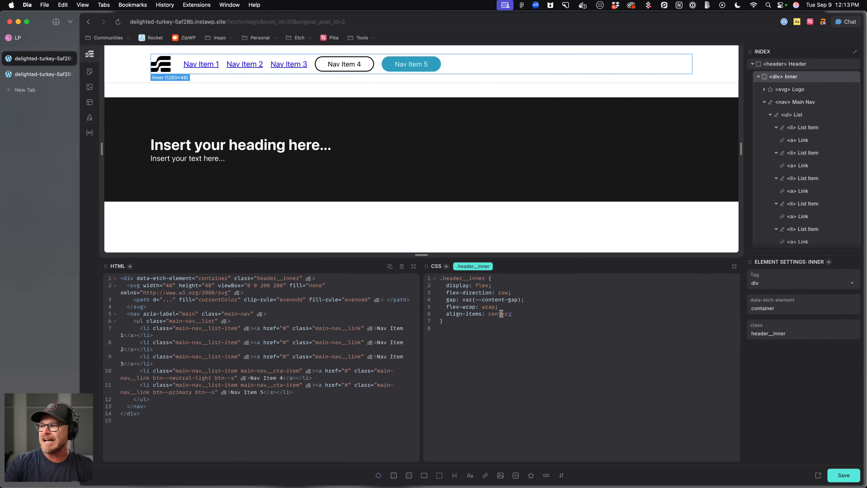
pyautogui.write('justif')
pyautogui.press('Return')
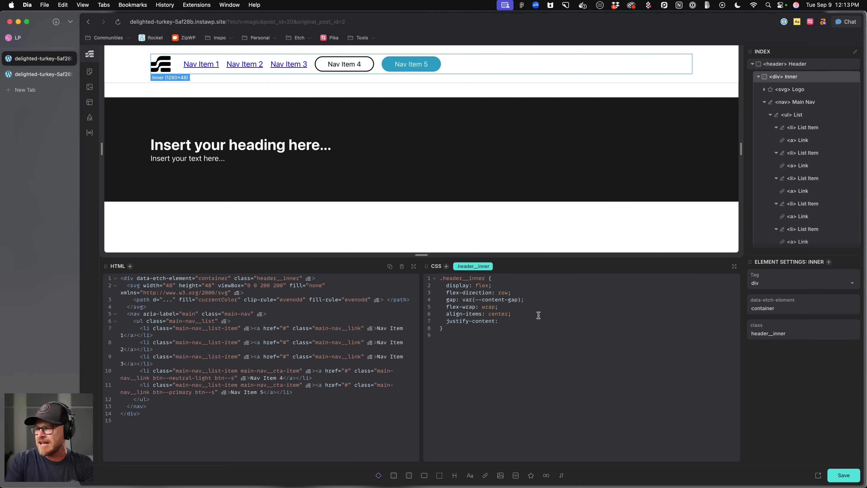
pyautogui.write('space-b')
pyautogui.press('Return')
pyautogui.write(';')
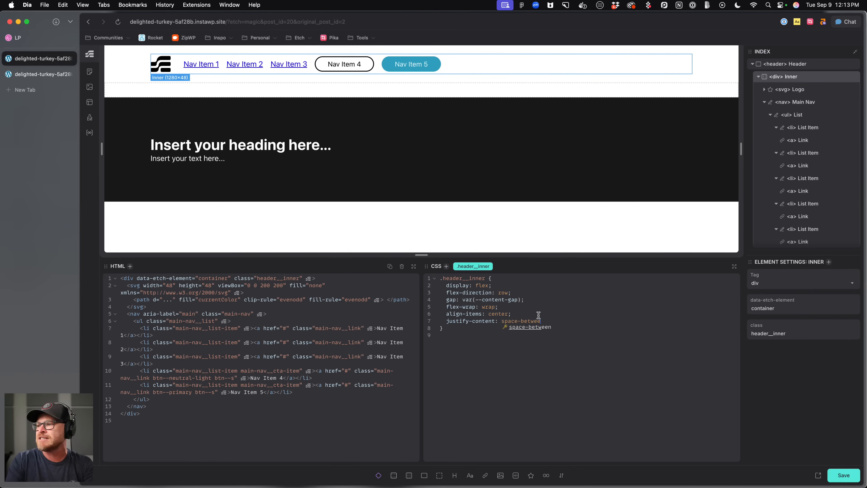
# Reload the front-end page and compare the header with the Dribbble design.
pyautogui.click(23, 74)
pyautogui.press('super+r')
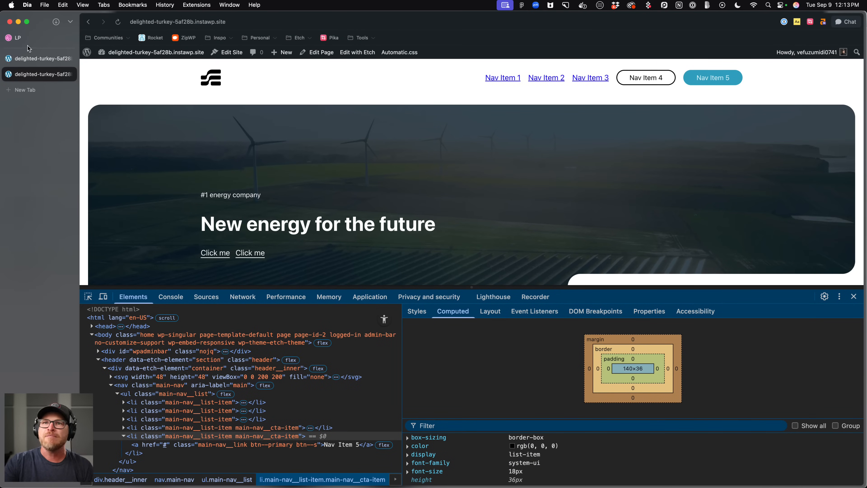
pyautogui.click(27, 38)
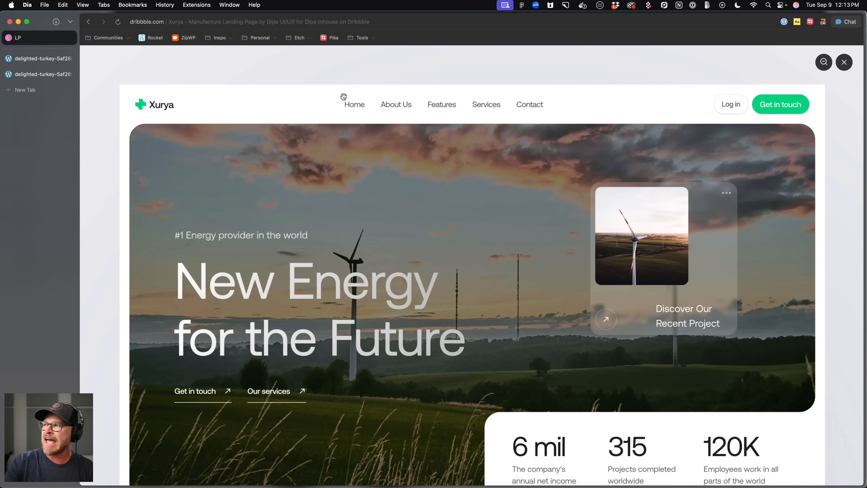
pyautogui.click(42, 70)
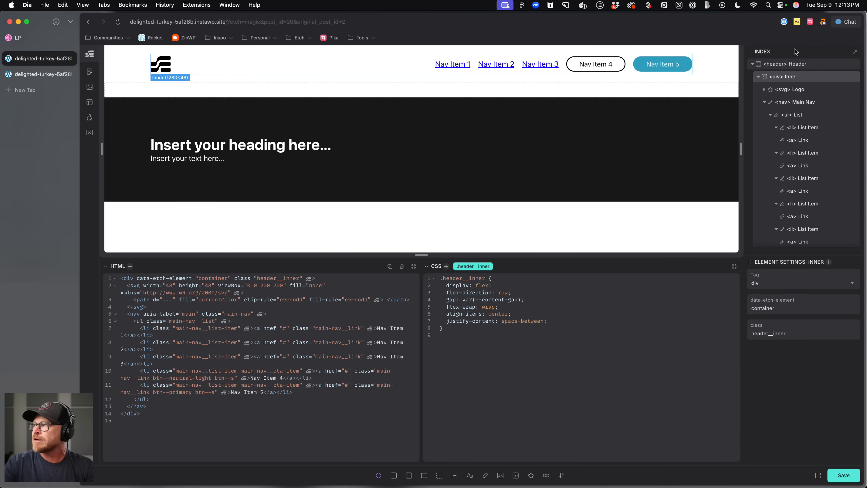
# Examine the footer section of the Dribbble reference design.
pyautogui.click(373, 153)
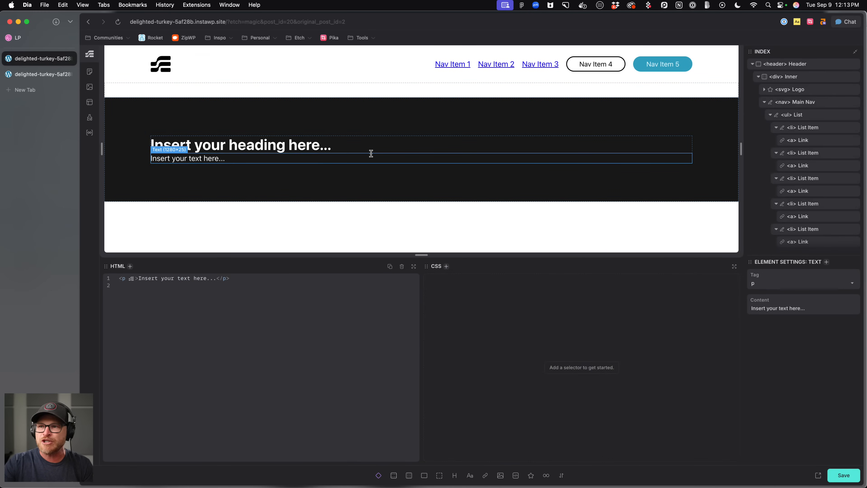
pyautogui.click(41, 74)
pyautogui.scroll(-10, 267, 193)
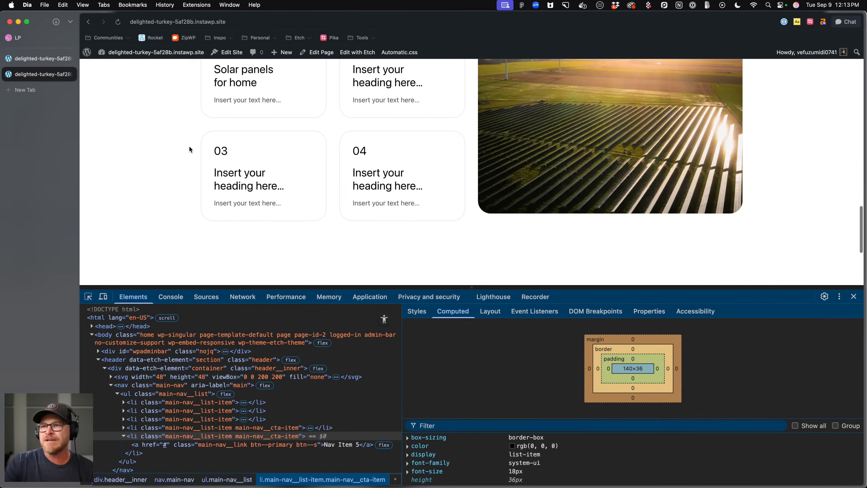
pyautogui.click(49, 40)
pyautogui.scroll(-15, 225, 151)
pyautogui.rightClick(225, 150)
pyautogui.press('Escape')
pyautogui.scroll(-15, 161, 198)
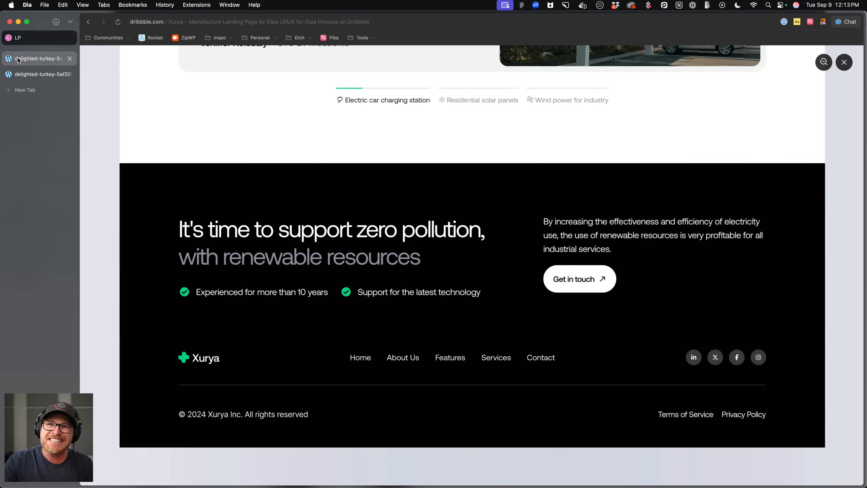
pyautogui.click(39, 58)
# Copy the header's inner container and paste it into the footer.
pyautogui.click(404, 69)
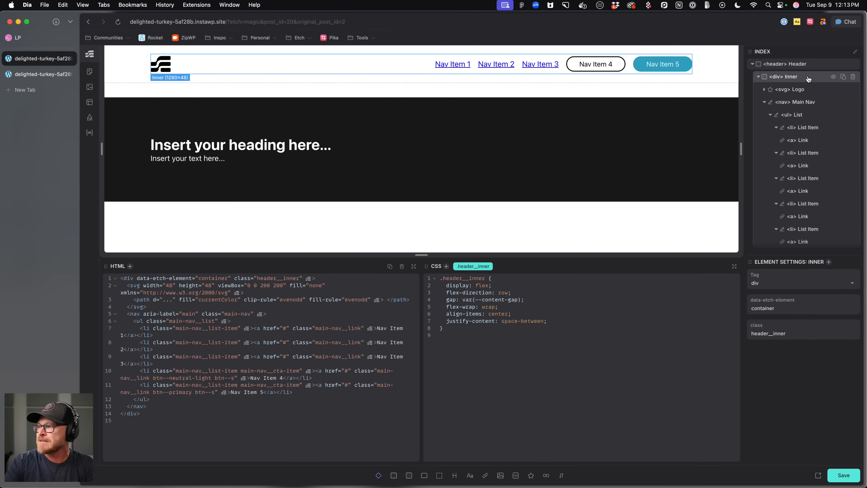
pyautogui.click(759, 78)
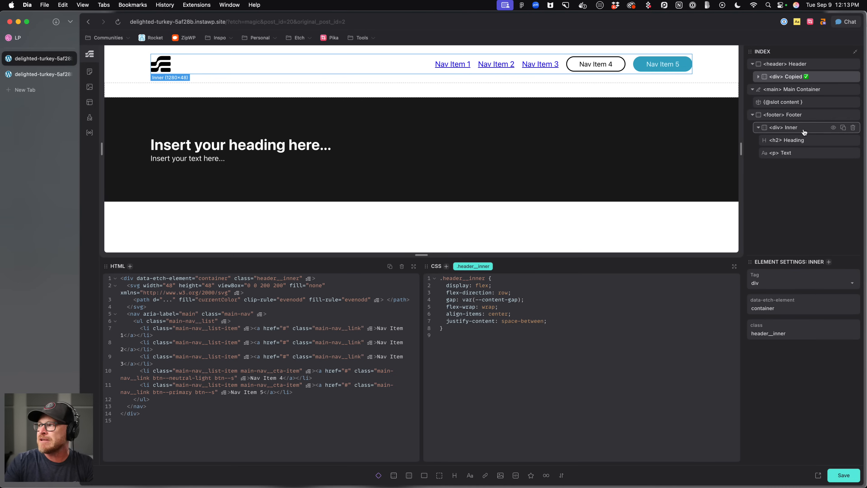
pyautogui.click(776, 128)
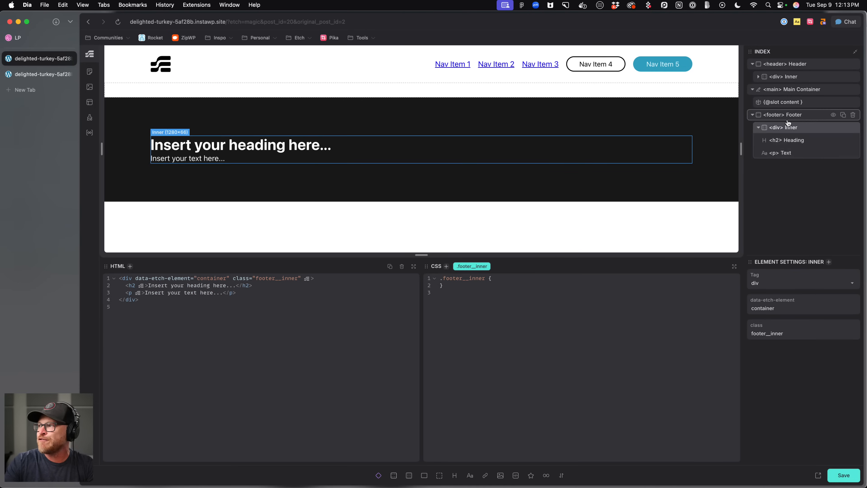
pyautogui.click(759, 129)
pyautogui.click(798, 117)
pyautogui.rightClick(799, 117)
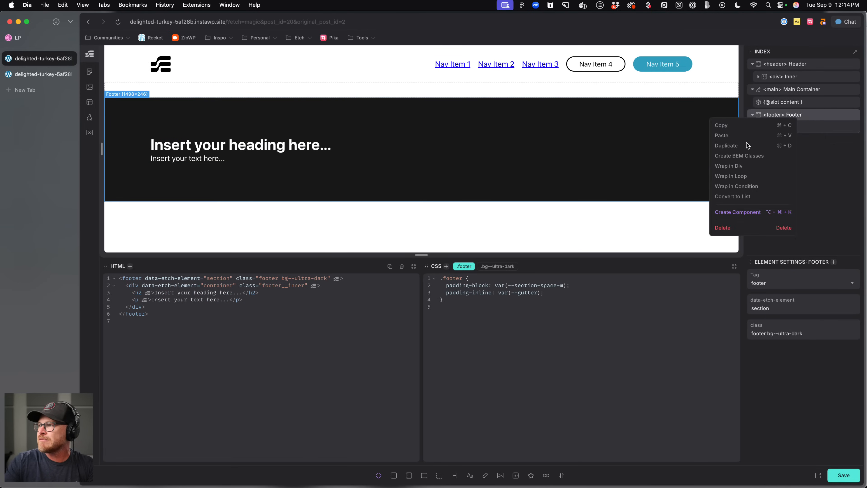
pyautogui.click(723, 138)
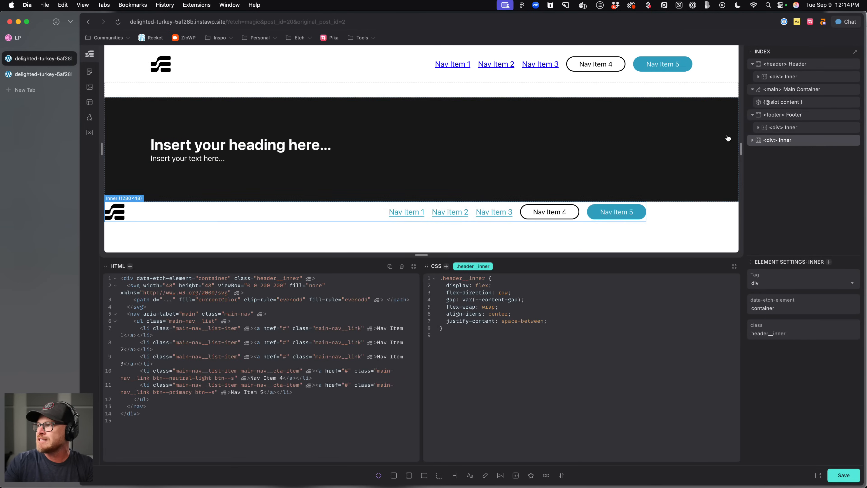
# Rename the pasted container in the footer as Nav Wrapper.
pyautogui.doubleClick(792, 140)
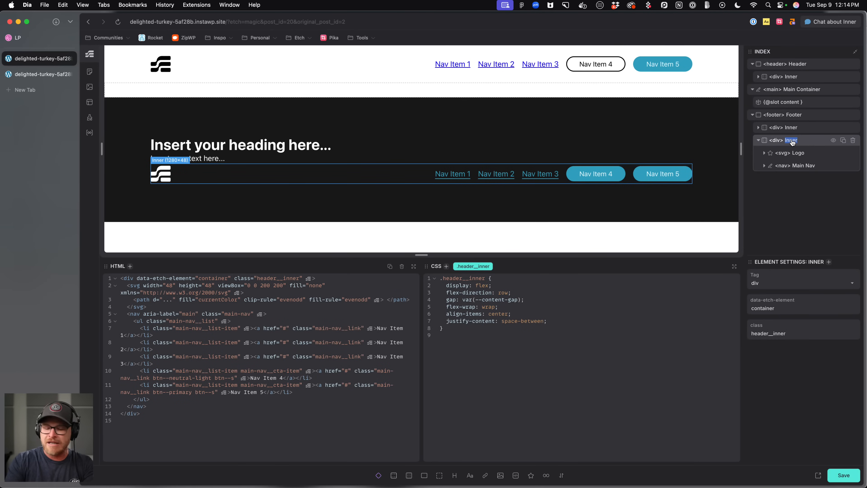
pyautogui.write('W')
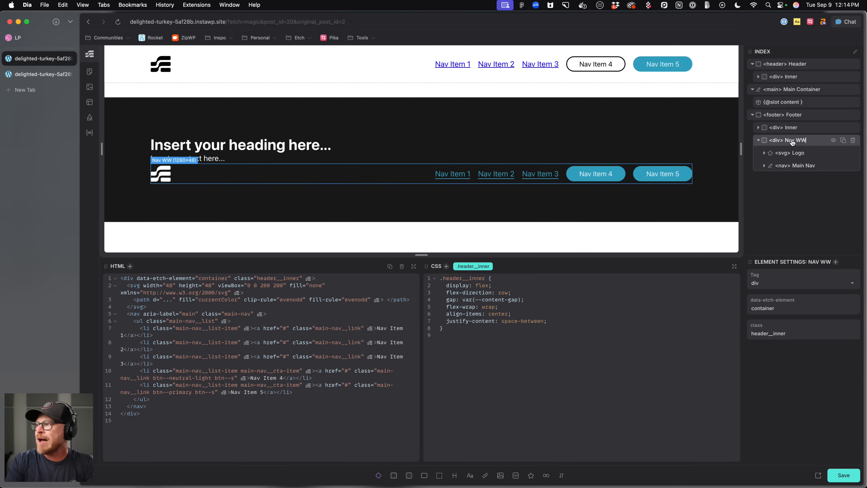
pyautogui.press('BackSpace')
pyautogui.write('rapper')
pyautogui.press('Return')
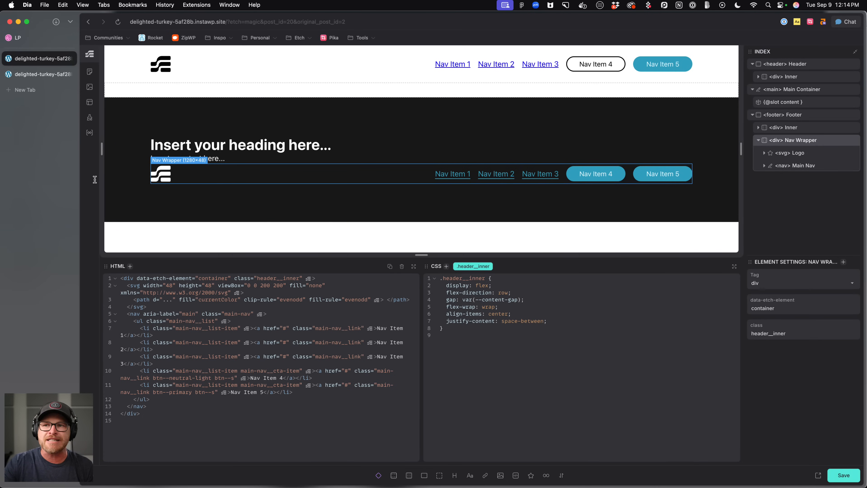
# Set the footer navigation's aria-label to footer.
pyautogui.click(370, 150)
pyautogui.click(393, 116)
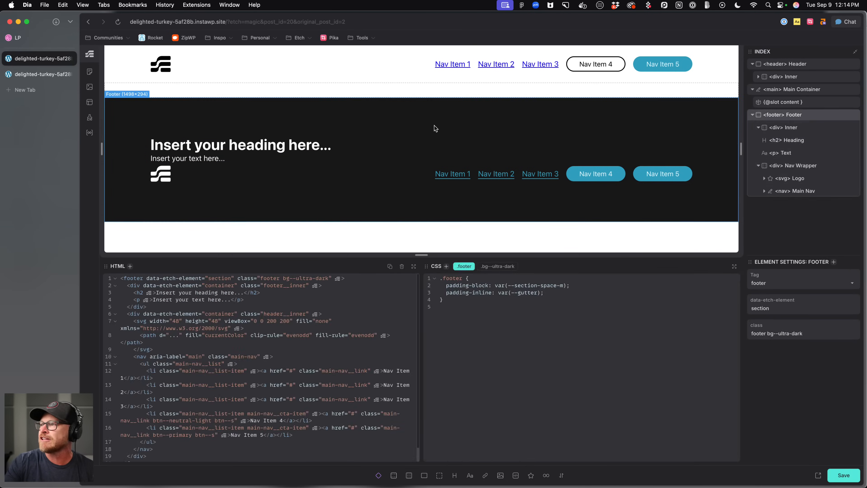
pyautogui.click(774, 128)
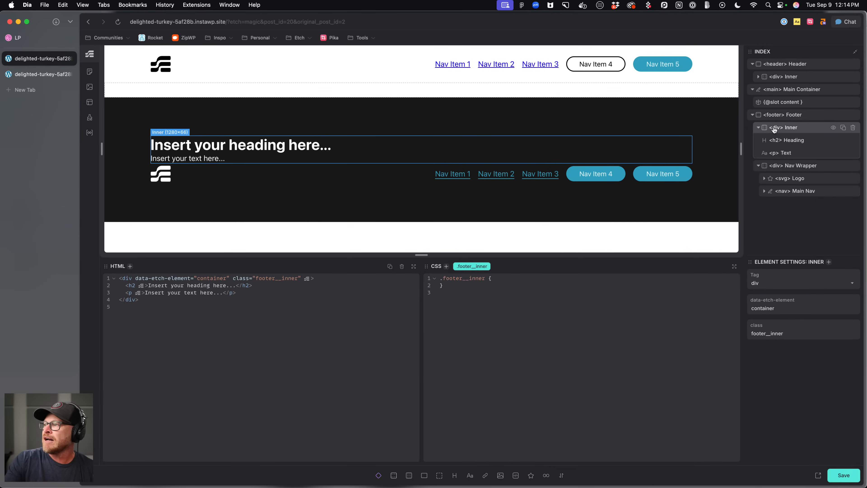
pyautogui.click(760, 128)
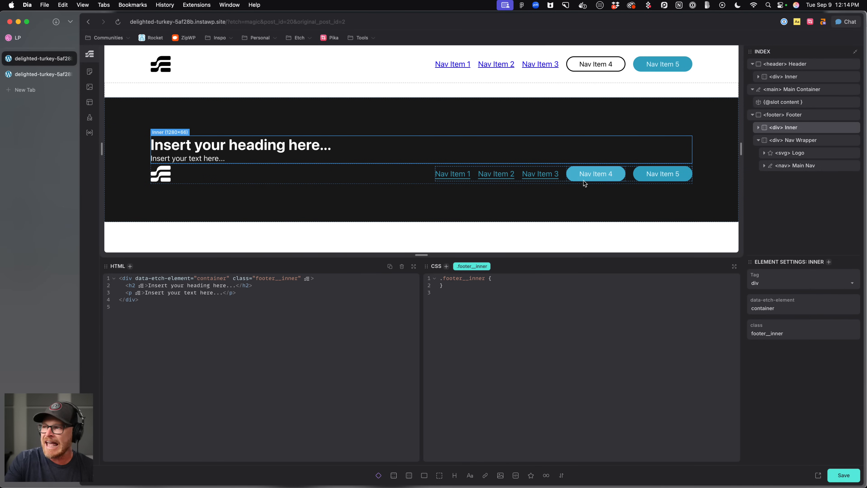
pyautogui.click(561, 179)
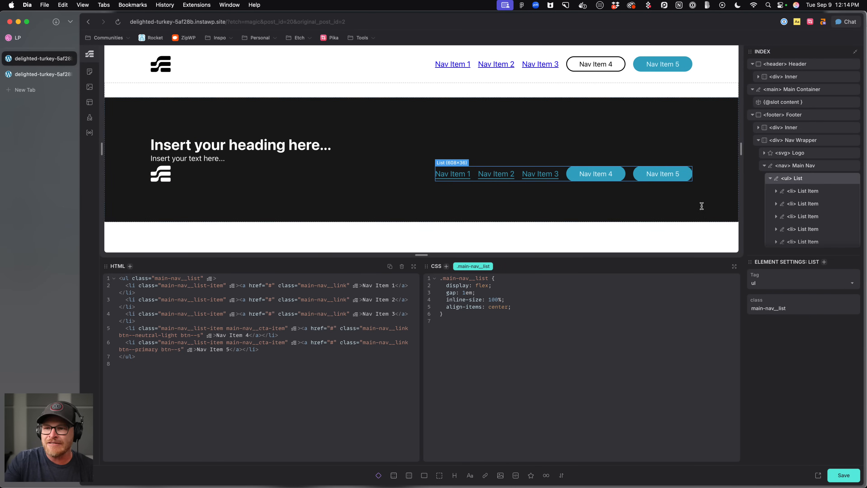
pyautogui.click(800, 166)
pyautogui.doubleClick(184, 279)
pyautogui.write('footer')
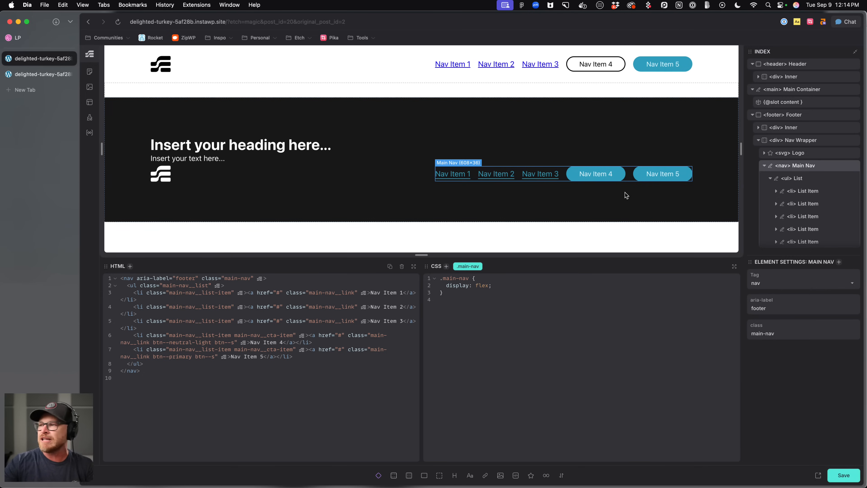
# Give the footer__inner class display: grid and grid-template-columns: var(--grid-2), then save.
pyautogui.click(357, 140)
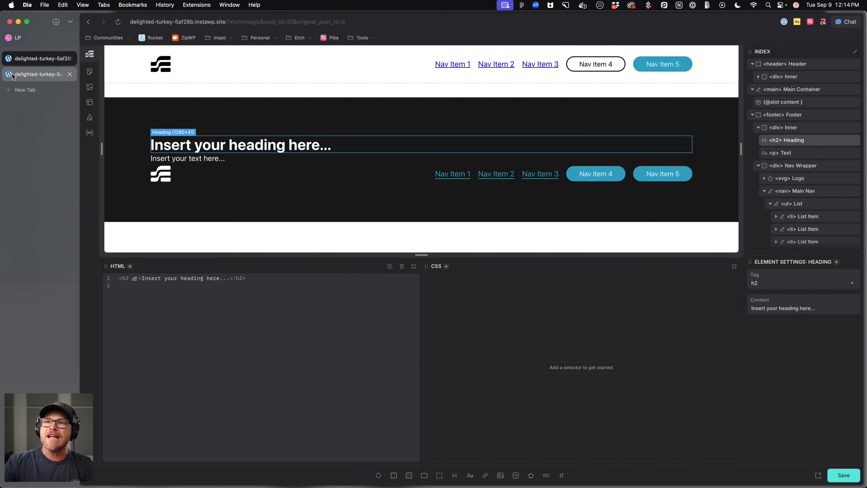
pyautogui.click(785, 128)
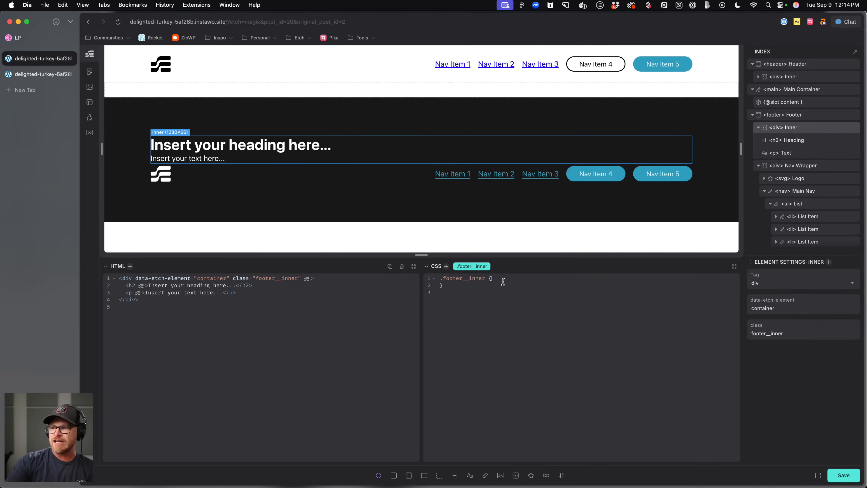
pyautogui.write('splay: grid;')
pyautogui.press('Return')
pyautogui.write('grid-templ')
pyautogui.press('Down')
pyautogui.press('Down')
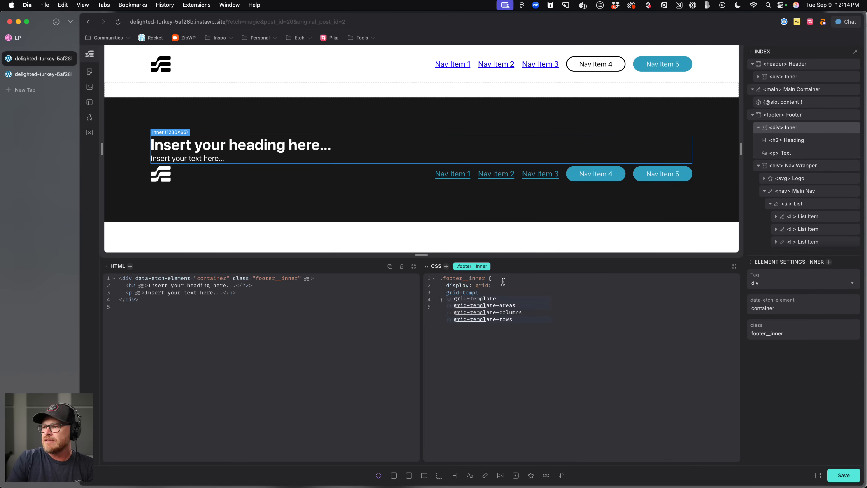
pyautogui.press('Return')
pyautogui.write('--gro')
pyautogui.press('BackSpace')
pyautogui.write('id-2')
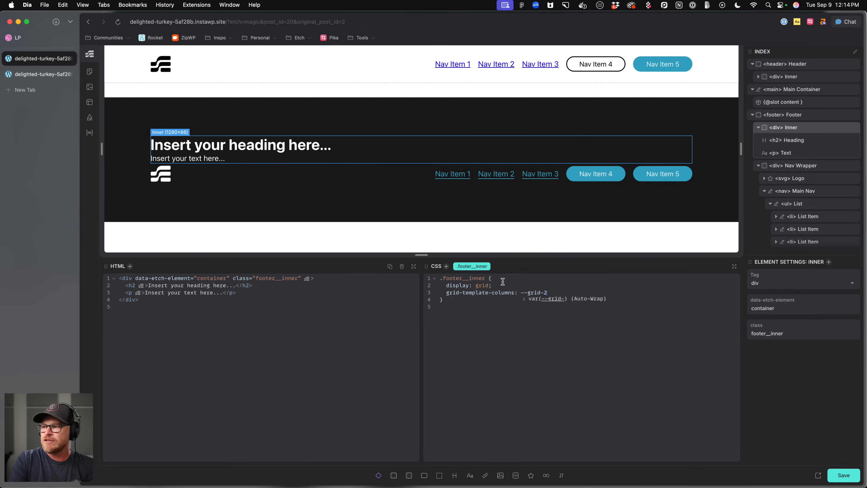
pyautogui.press('Return')
pyautogui.press('super+s')
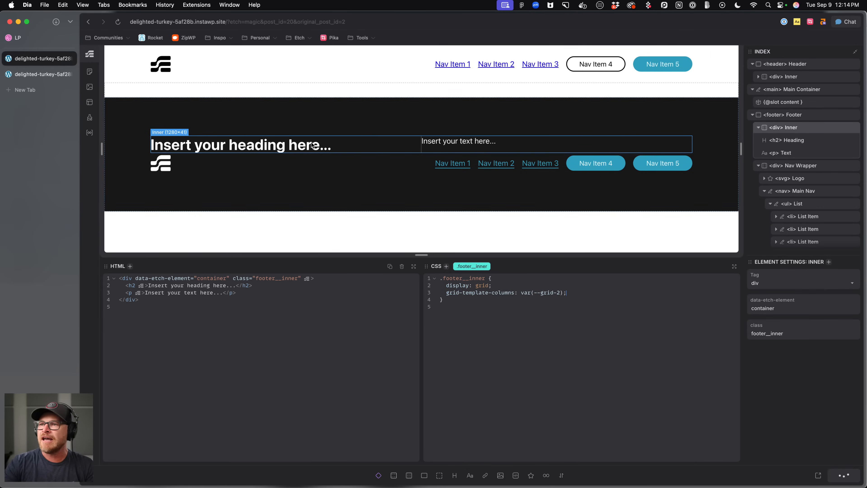
# Compare the footer layout with the Dribbble reference design.
pyautogui.click(42, 43)
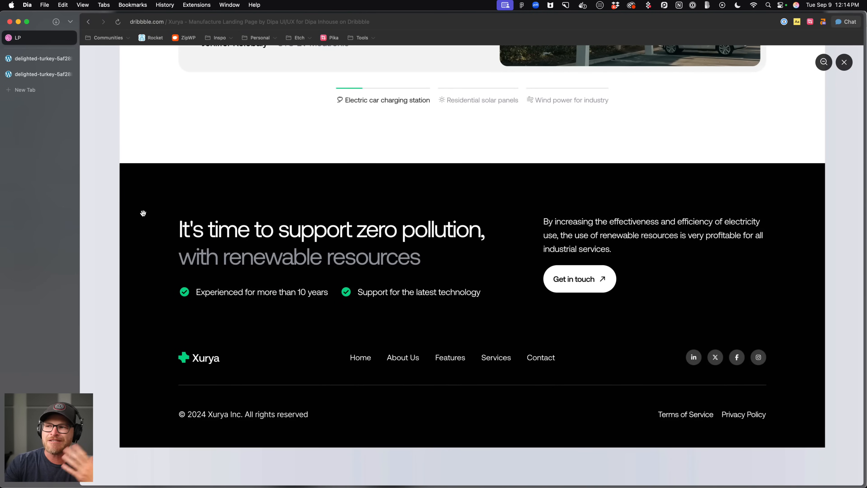
pyautogui.moveTo(53, 72); pyautogui.dragTo(47, 67)
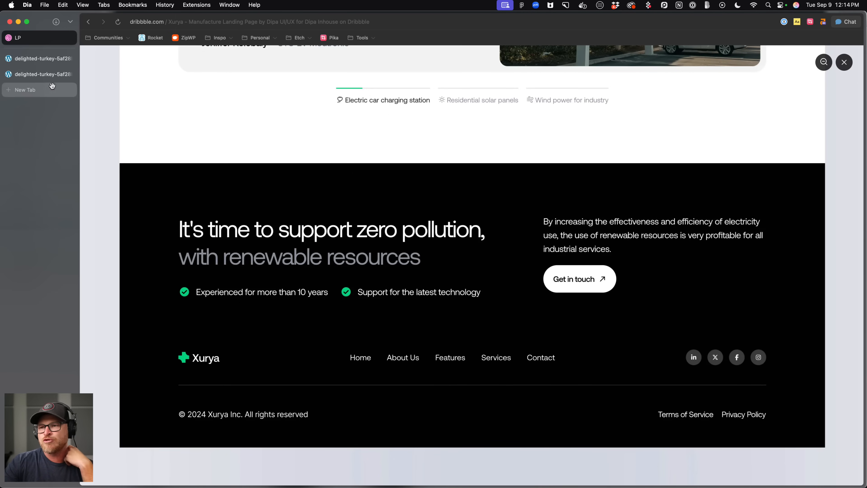
pyautogui.click(22, 58)
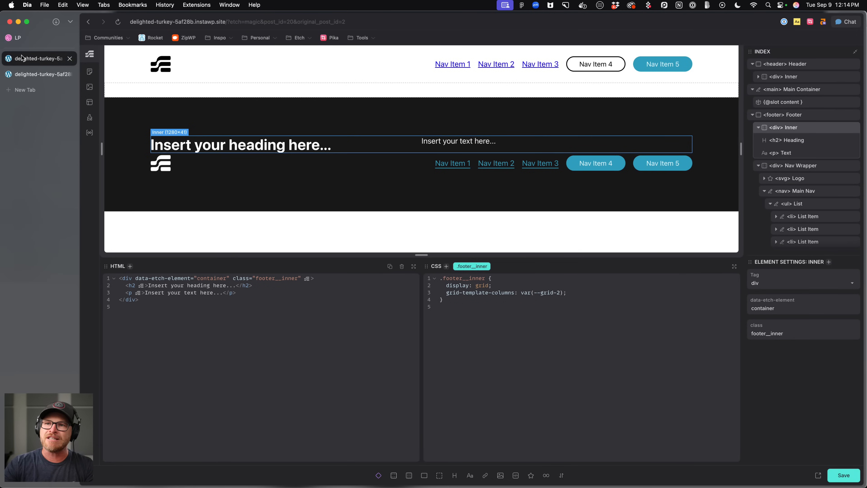
# Delete the placeholder paragraph from the footer's inner container.
pyautogui.click(288, 151)
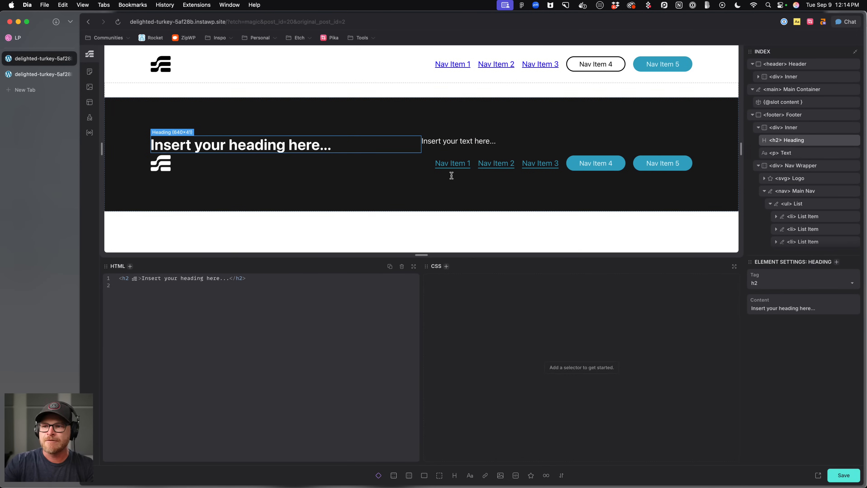
pyautogui.click(807, 128)
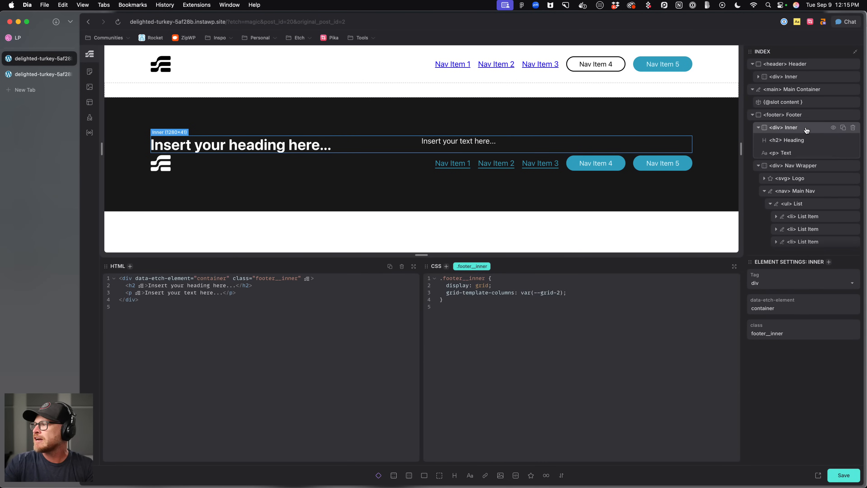
pyautogui.click(803, 141)
pyautogui.click(801, 154)
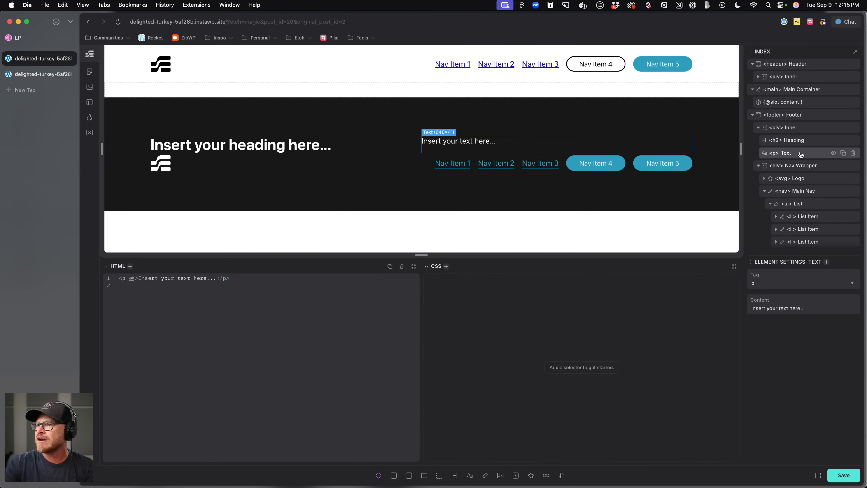
pyautogui.click(854, 154)
# Wrap the footer heading in a div.
pyautogui.click(822, 141)
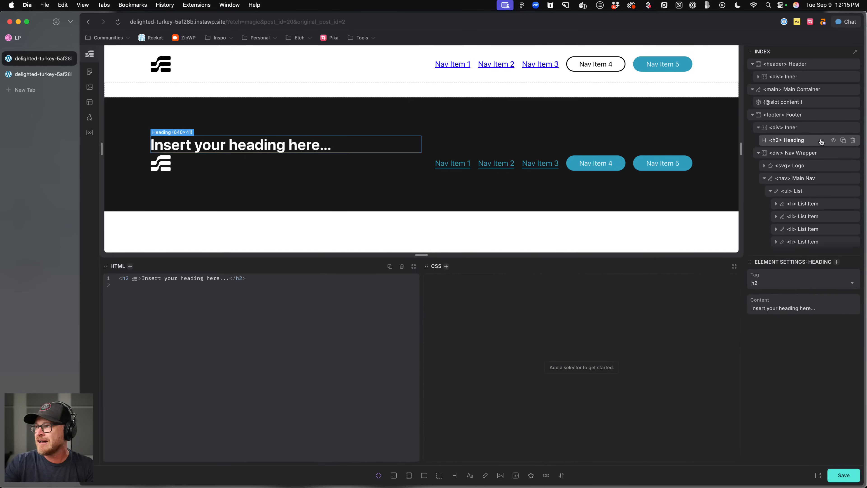
pyautogui.rightClick(807, 141)
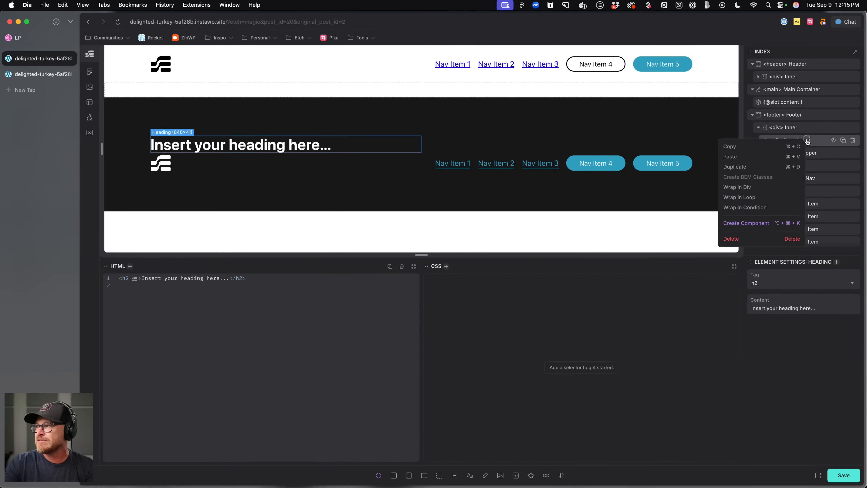
pyautogui.click(746, 187)
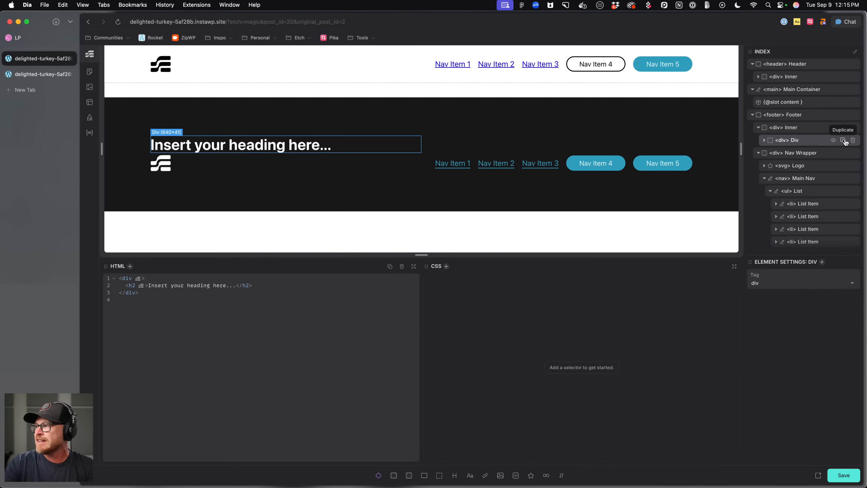
# Duplicate the heading's wrapper div and delete the heading from the copy.
pyautogui.click(843, 141)
pyautogui.click(845, 167)
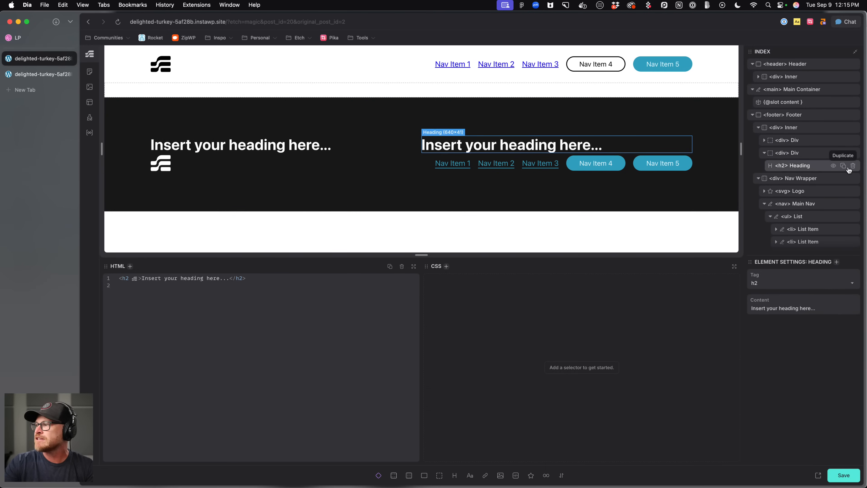
pyautogui.click(853, 165)
# Replace the footer heading text with lorem ipsum placeholder text.
pyautogui.click(261, 142)
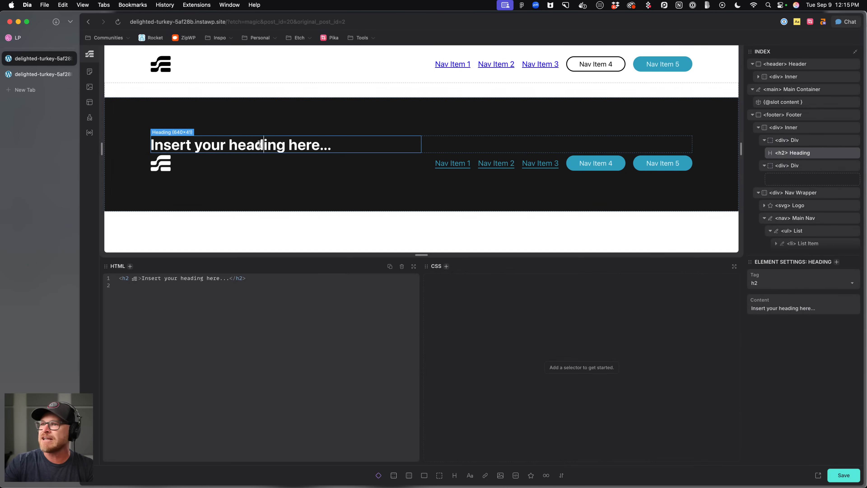
pyautogui.tripleClick(259, 143)
pyautogui.click(144, 278)
pyautogui.moveTo(144, 278); pyautogui.dragTo(231, 277)
pyautogui.write('lorem')
pyautogui.press('Tab')
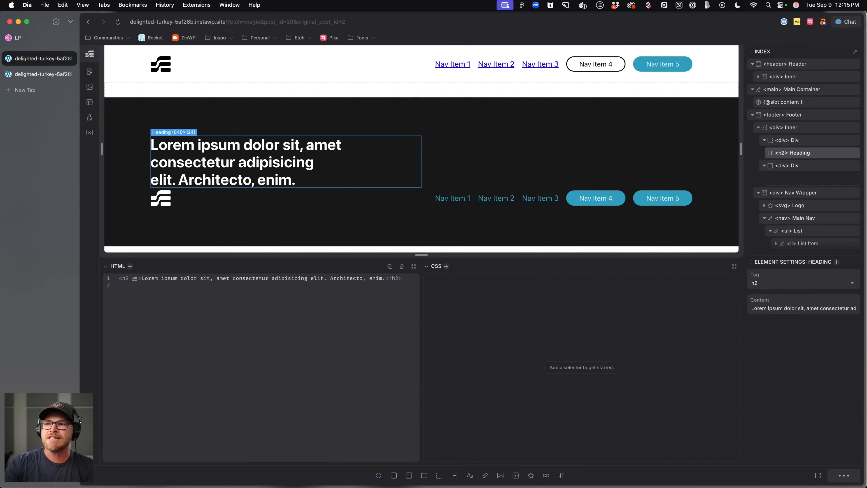
# Rename the div around the footer heading as Heading Wrapper.
pyautogui.click(36, 41)
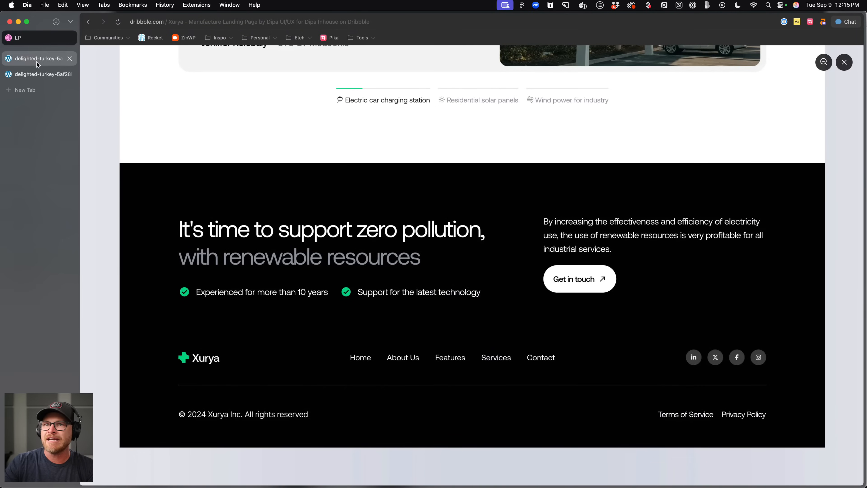
pyautogui.click(37, 62)
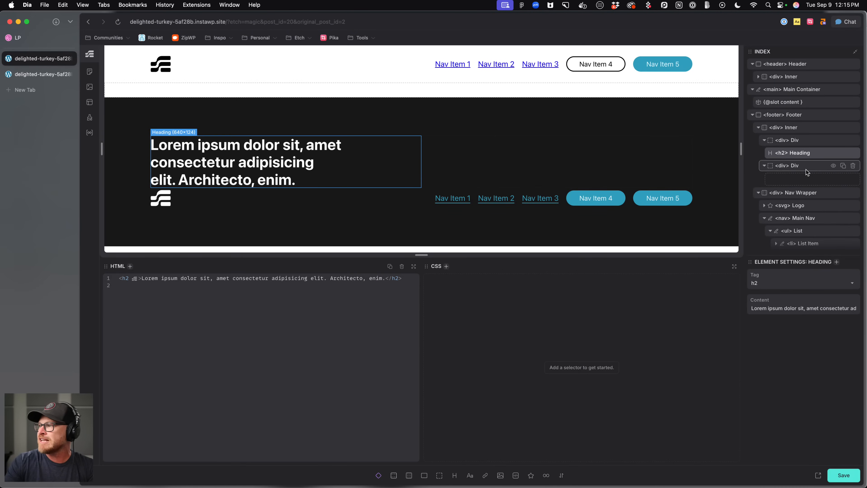
pyautogui.click(803, 143)
pyautogui.doubleClick(796, 141)
pyautogui.write('Content')
pyautogui.press('BackSpace')
pyautogui.press('BackSpace')
pyautogui.press('BackSpace')
pyautogui.press('BackSpace')
pyautogui.press('BackSpace')
pyautogui.press('BackSpace')
pyautogui.press('BackSpace')
pyautogui.write('Heading Wrapper')
pyautogui.press('Return')
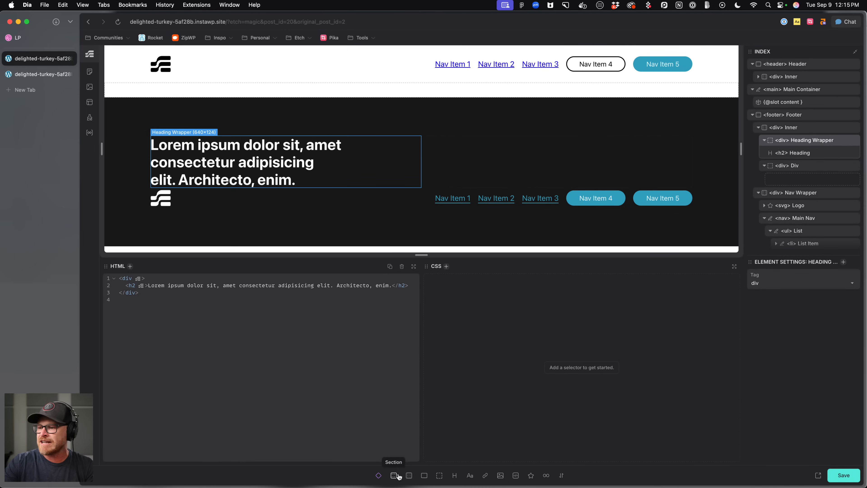
# Add a Flex Div inside the Heading Wrapper below the heading.
pyautogui.click(424, 476)
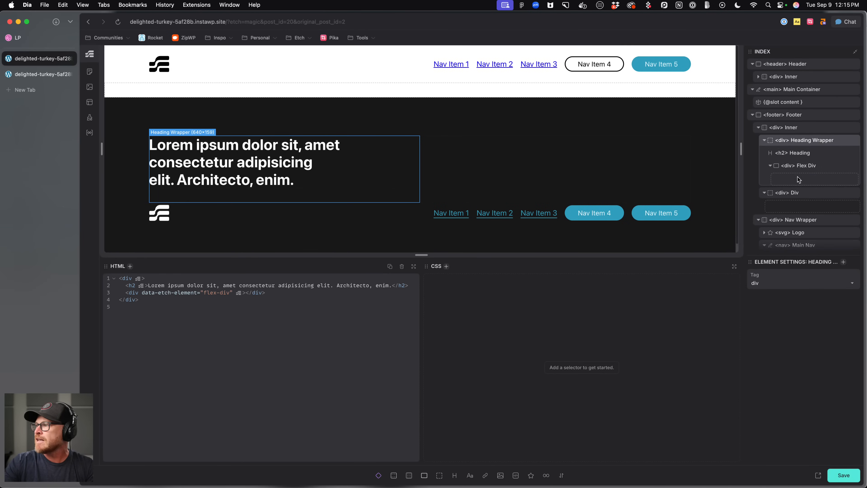
pyautogui.click(804, 170)
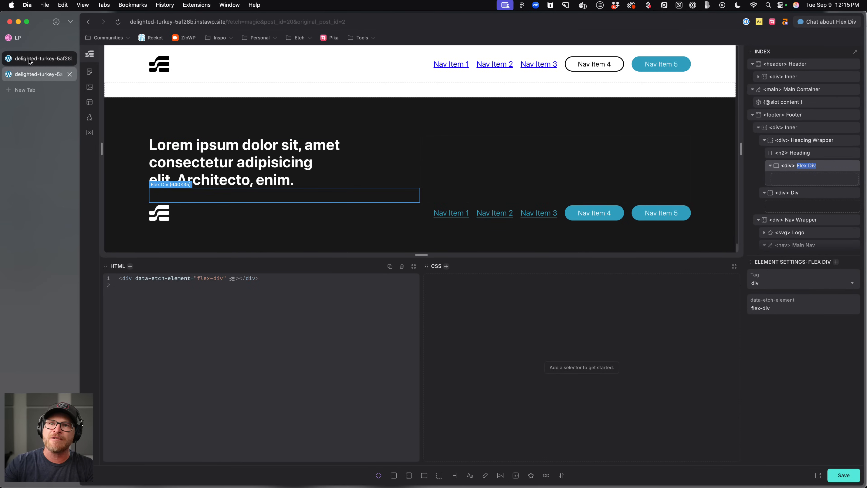
# Rename the new flex div as Talking Point List.
pyautogui.click(31, 43)
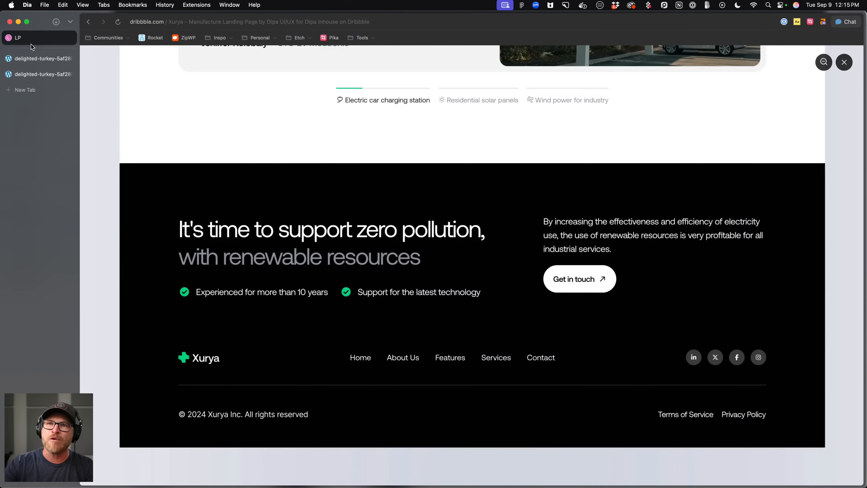
pyautogui.click(31, 61)
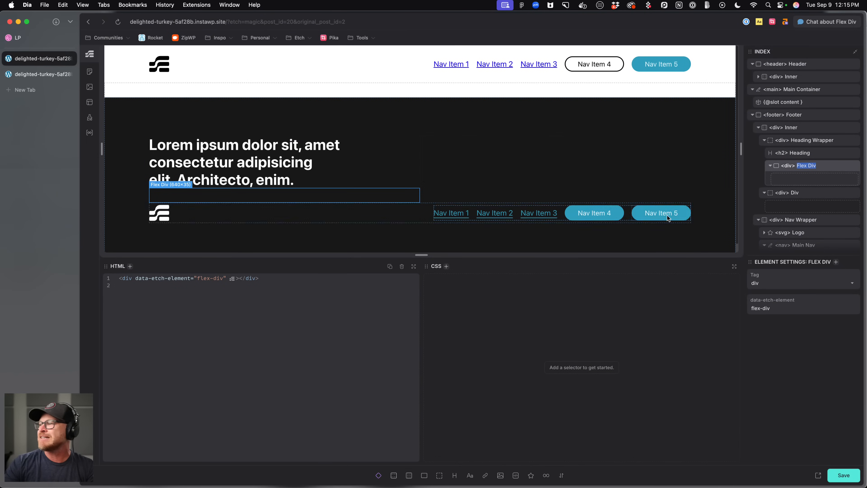
pyautogui.doubleClick(811, 166)
pyautogui.write('Talking Point List')
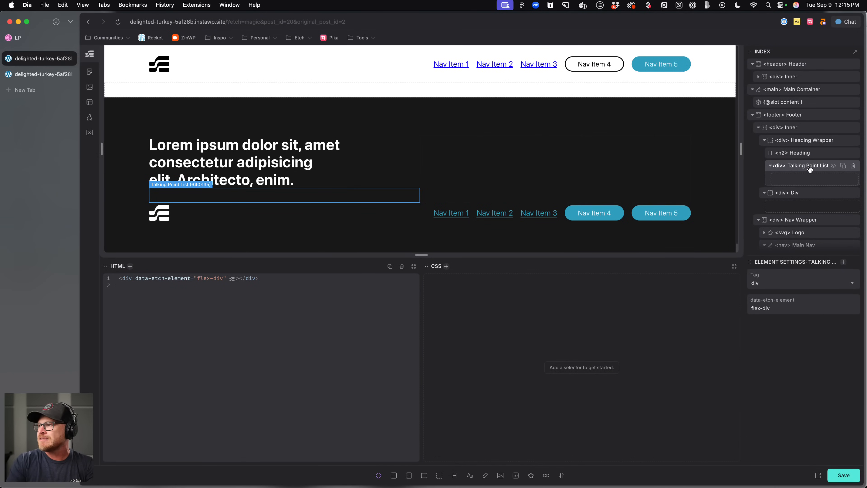
pyautogui.press('Return')
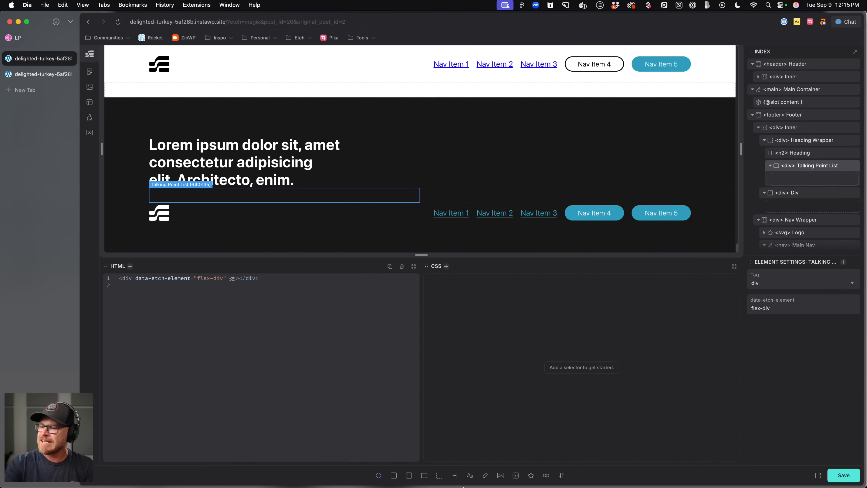
# Add a flex div inside Talking Point List and rename it Talking Point.
pyautogui.click(423, 476)
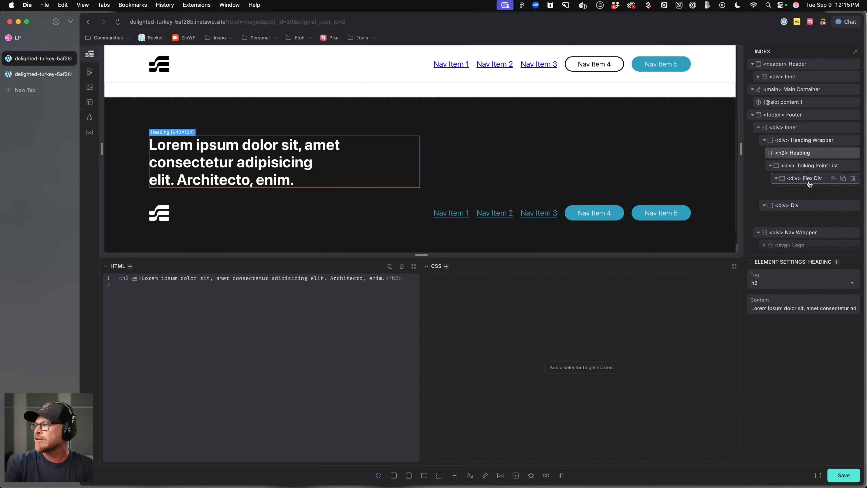
pyautogui.doubleClick(799, 178)
pyautogui.write('Talking Point')
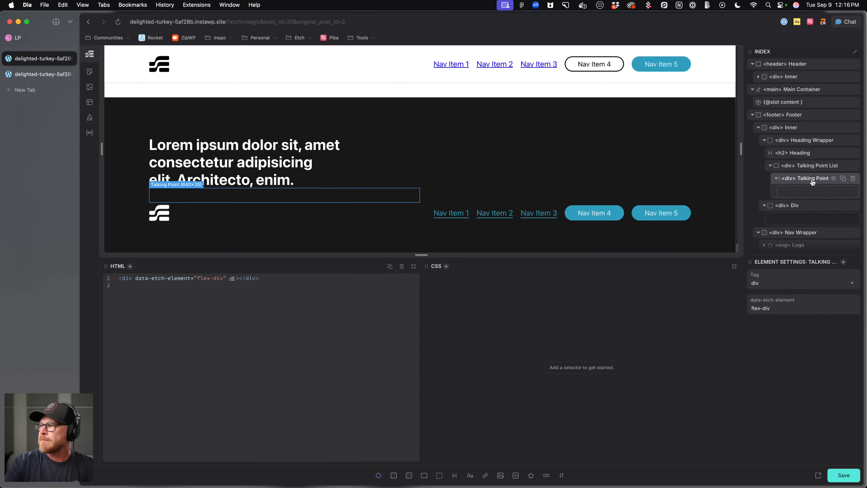
pyautogui.press('Return')
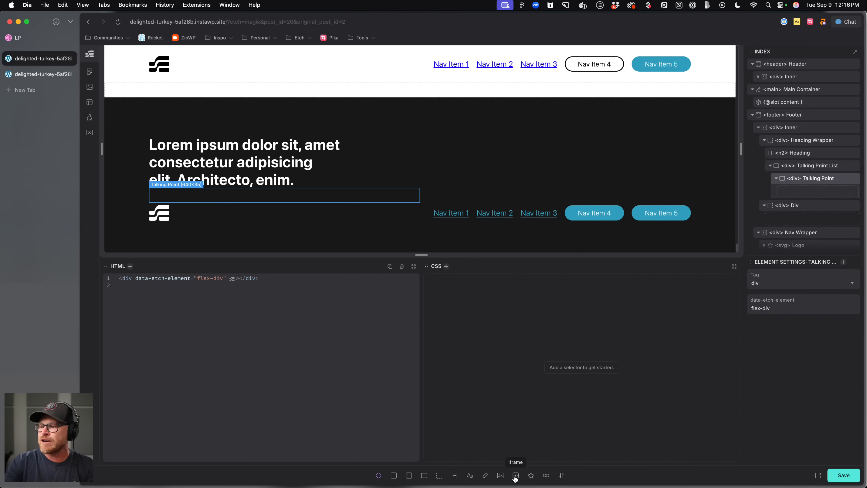
# Add an SVG and a text element inside Talking Point, naming them Icon and Label.
pyautogui.click(531, 476)
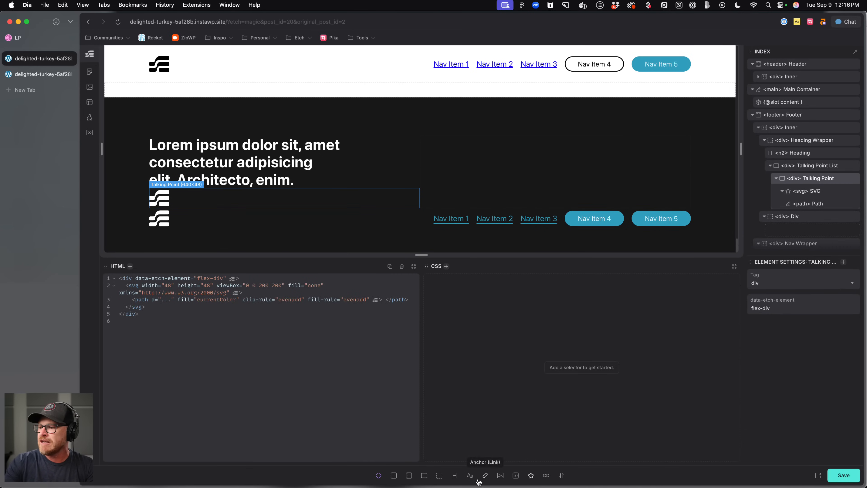
pyautogui.click(470, 476)
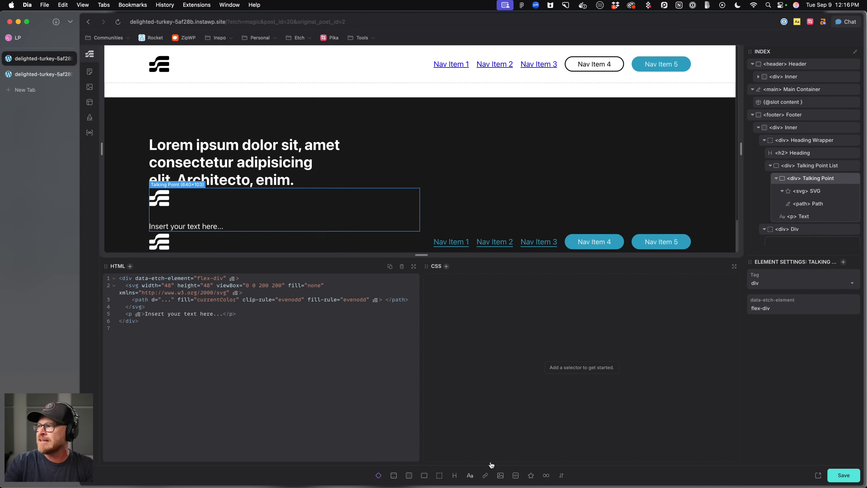
pyautogui.doubleClick(804, 217)
pyautogui.press('BackSpace')
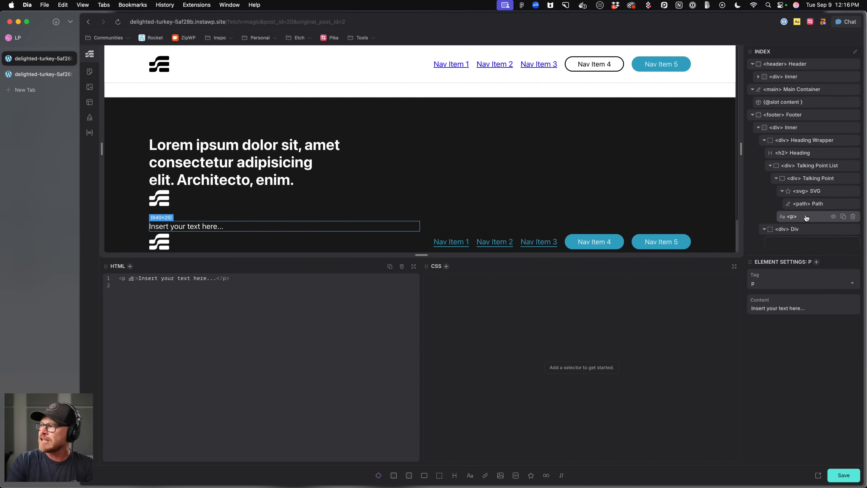
pyautogui.write('Label')
pyautogui.press('Return')
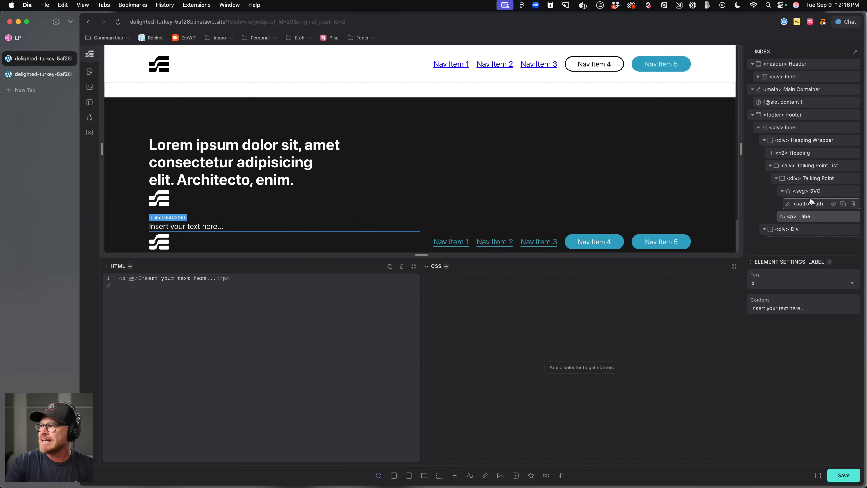
pyautogui.click(815, 193)
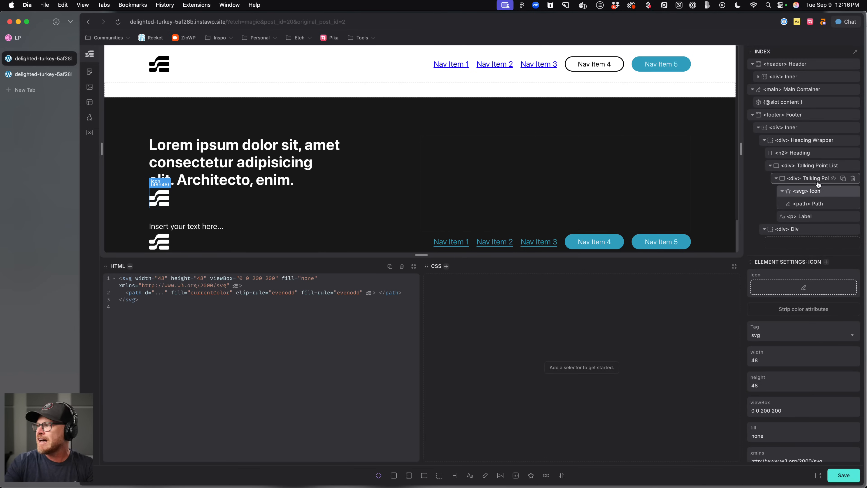
# Generate BEM classes for Talking Point and give Talking Point List the class talking-point-list.
pyautogui.rightClick(818, 179)
pyautogui.click(759, 218)
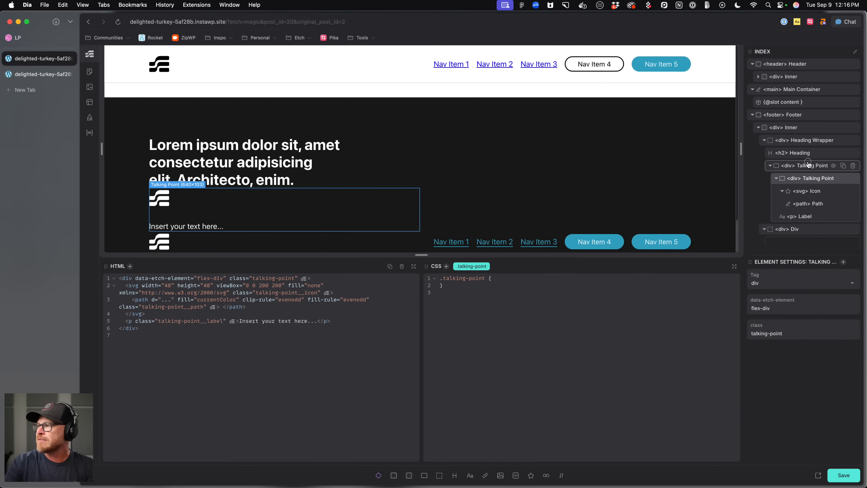
pyautogui.click(808, 166)
pyautogui.write('.talking-point-list')
pyautogui.press('Return')
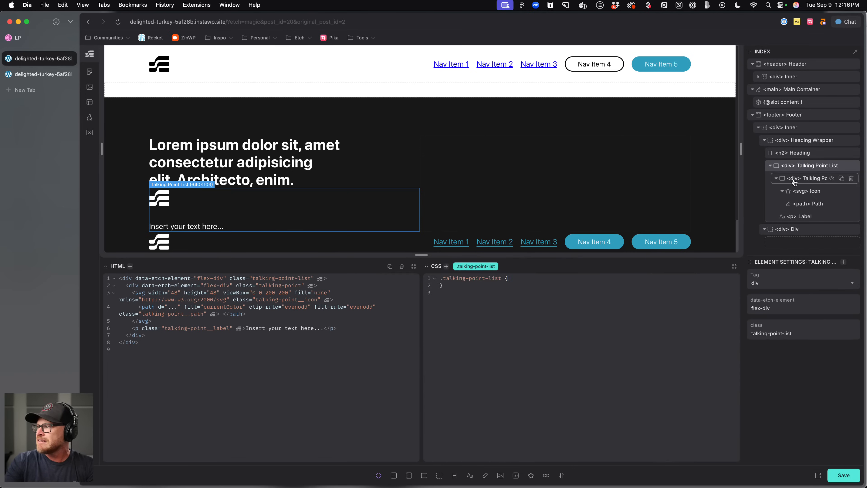
# Convert Talking Point List into an unordered list.
pyautogui.rightClick(805, 168)
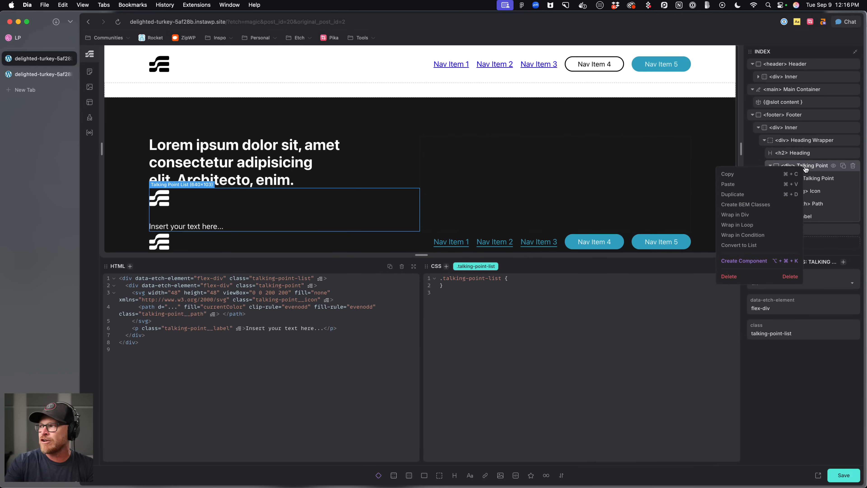
pyautogui.click(747, 244)
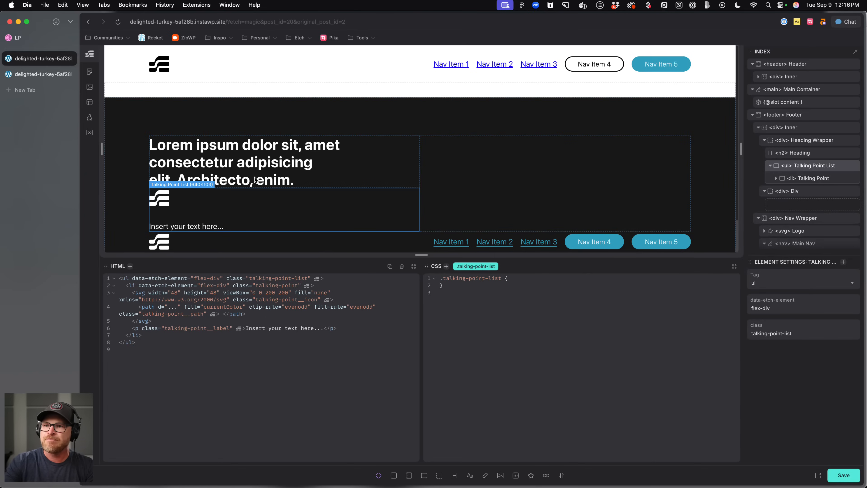
# Give the talking-point class display: flex and flex-direction: row.
pyautogui.click(807, 178)
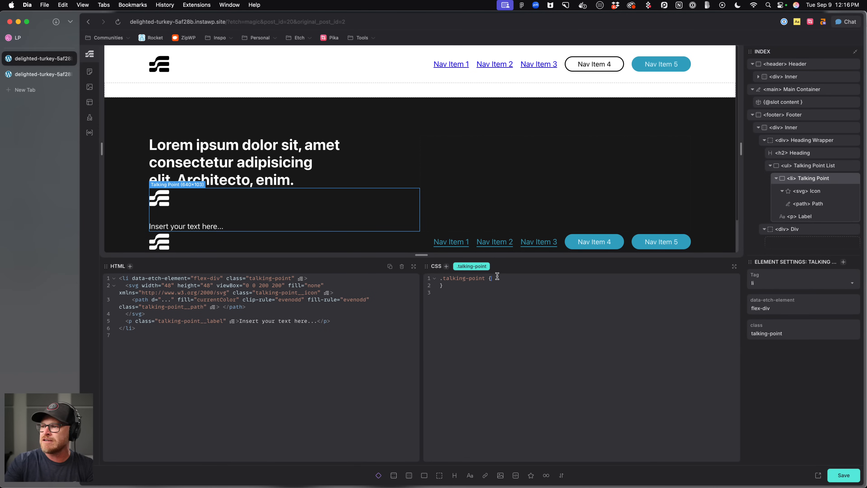
pyautogui.write('isplay: flex;   ')
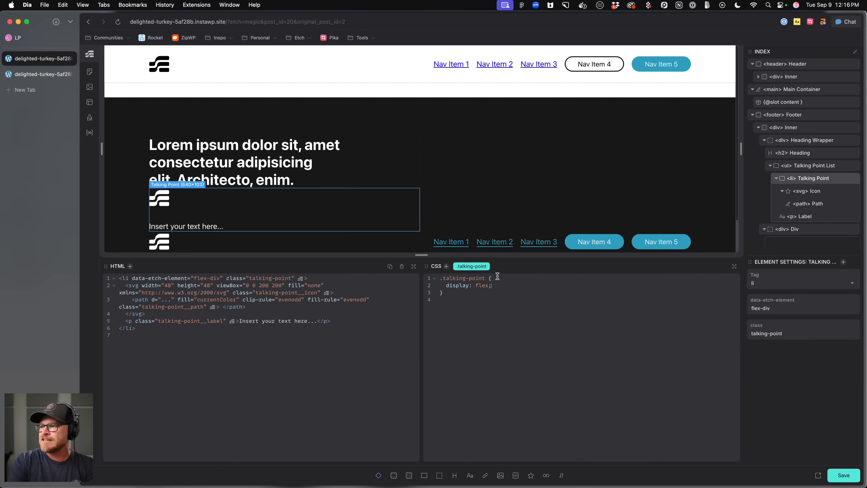
pyautogui.write('flex-direction: row;   ')
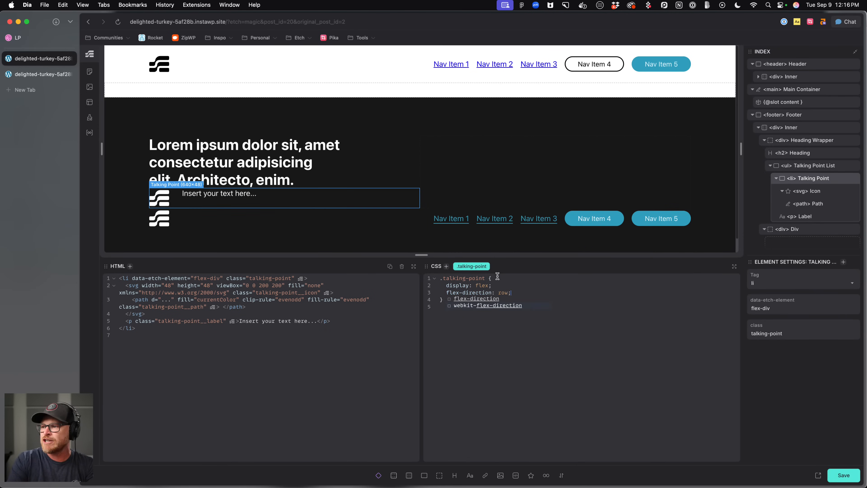
pyautogui.write('al')
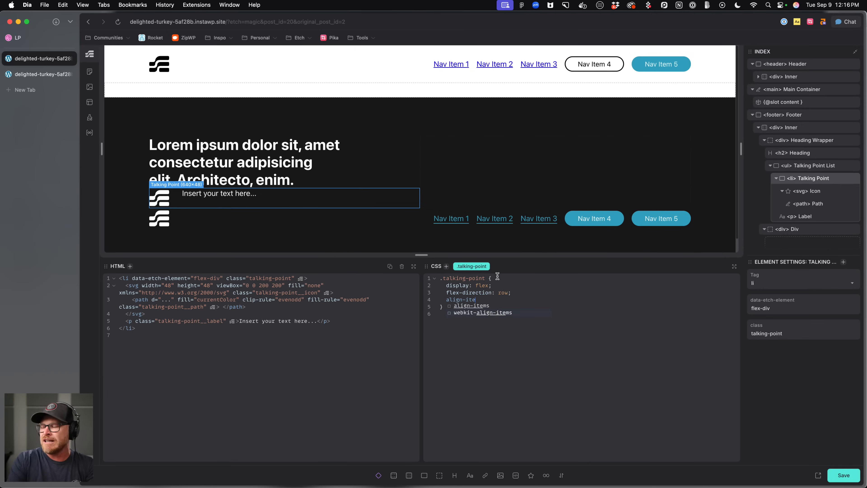
pyautogui.press('BackSpace')
pyautogui.press('BackSpace')
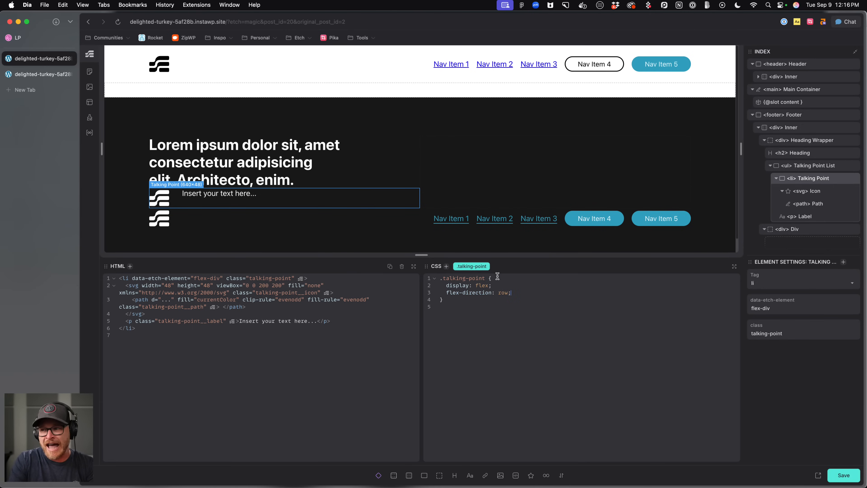
# Size the talking-point icon with inline-size: 1em and aspect-ratio: 1.
pyautogui.click(157, 201)
pyautogui.click(822, 191)
pyautogui.click(535, 279)
pyautogui.write('inline-size: ')
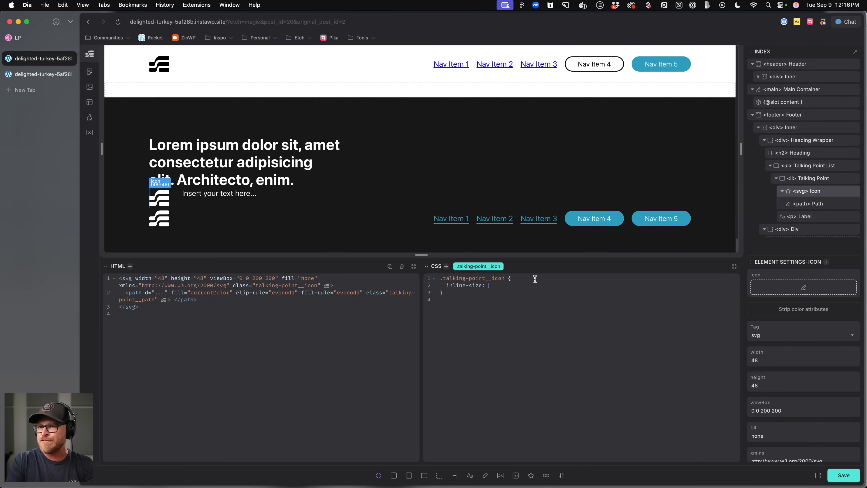
pyautogui.write('1em;')
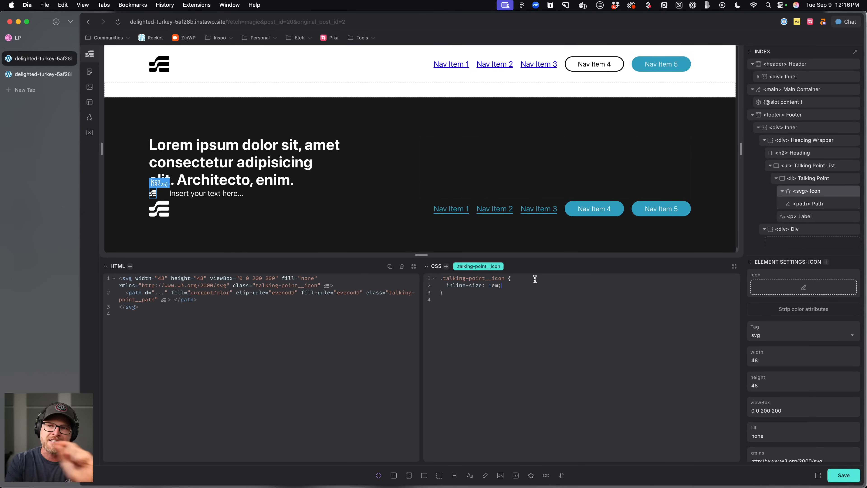
pyautogui.write('   aspect-ratio: 1;')
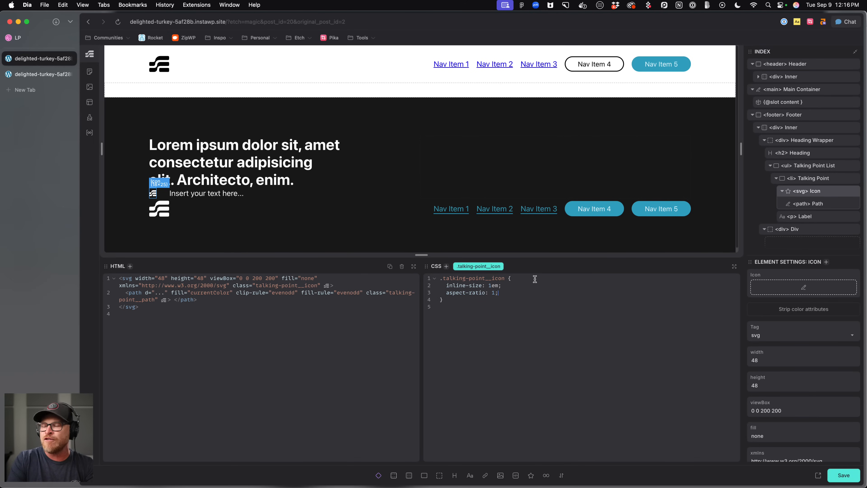
# Add a 0.5em gap to the talking-point class and save.
pyautogui.click(823, 178)
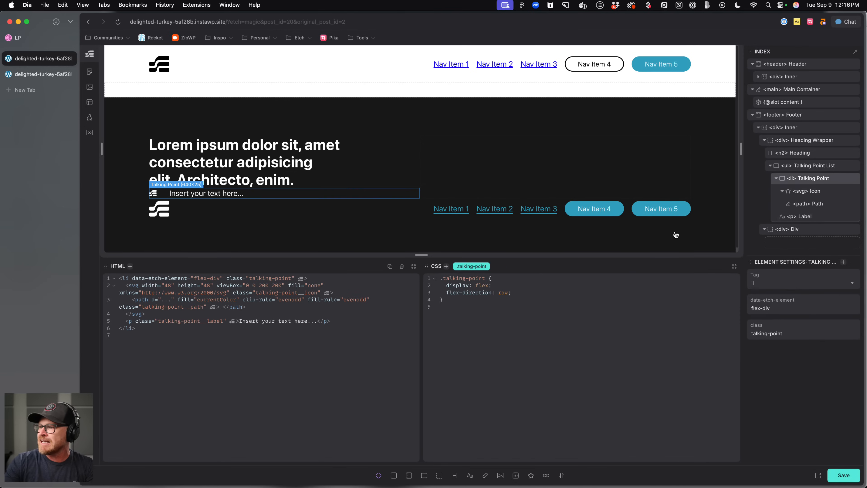
pyautogui.write('pL ')
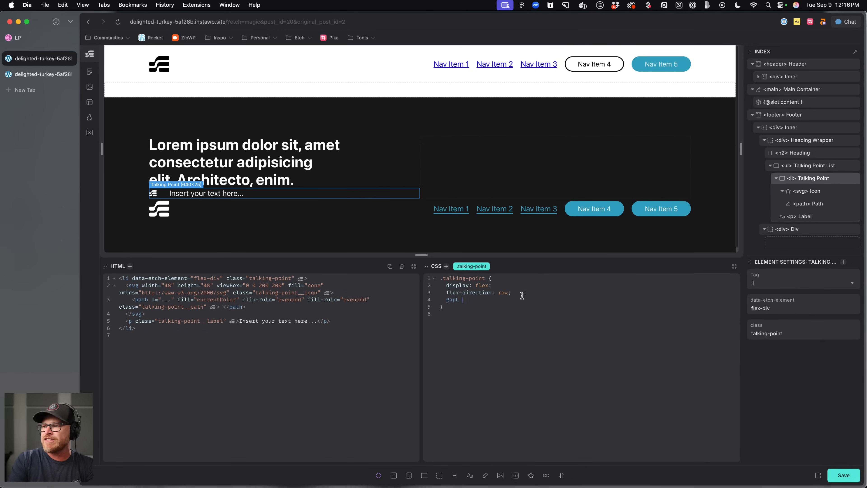
pyautogui.write('.5em;')
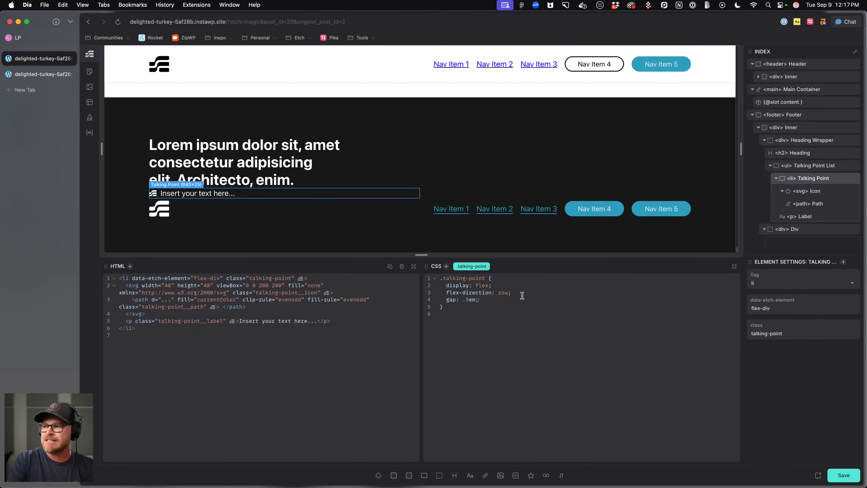
pyautogui.press('super+s')
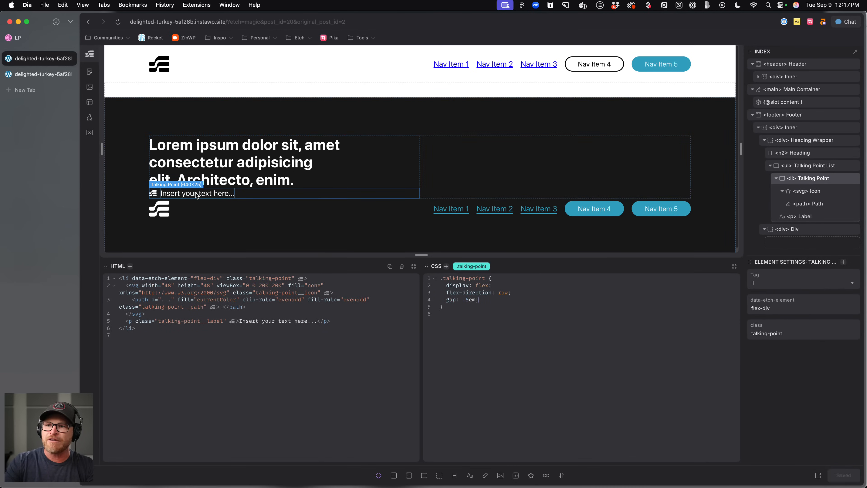
# Duplicate the Talking Point list item.
pyautogui.click(192, 205)
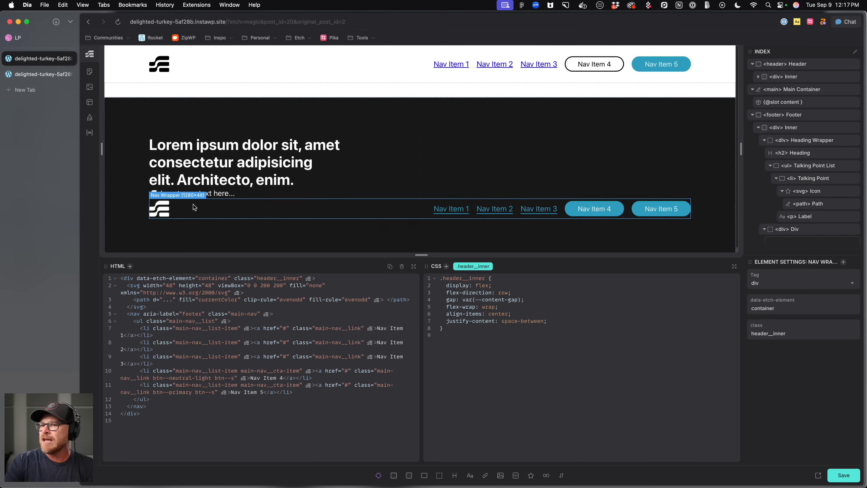
pyautogui.click(251, 196)
pyautogui.click(776, 178)
pyautogui.click(815, 165)
pyautogui.click(841, 179)
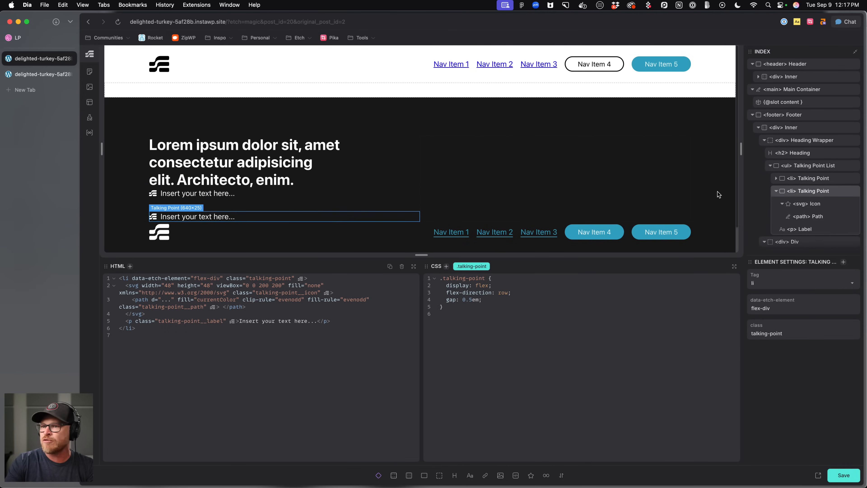
# Style talking-point-list with display: flex, flex-direction: row and justify-content: flex-start, then save.
pyautogui.click(804, 166)
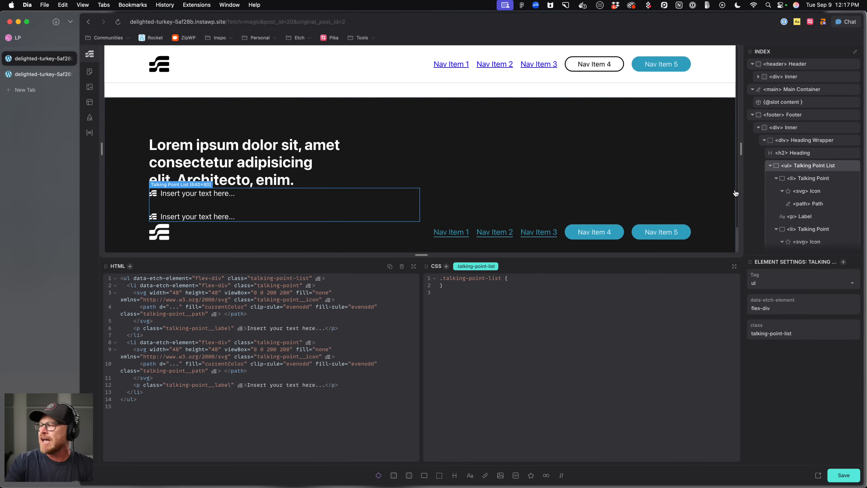
pyautogui.press('super+Return')
pyautogui.press('Escape')
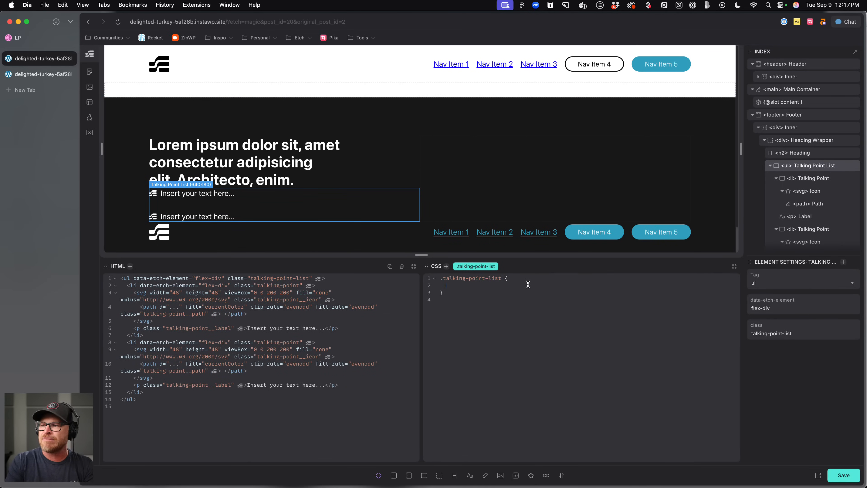
pyautogui.write('lay: felx;')
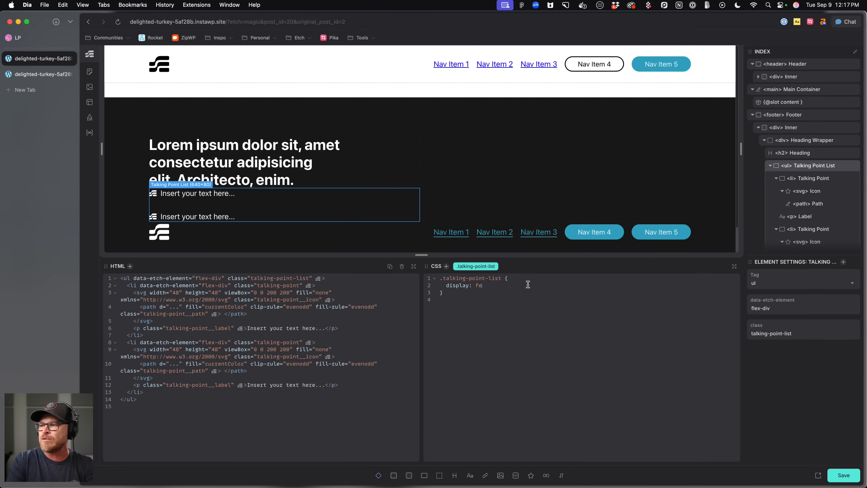
pyautogui.press('Return')
pyautogui.write('flex-direction: row;')
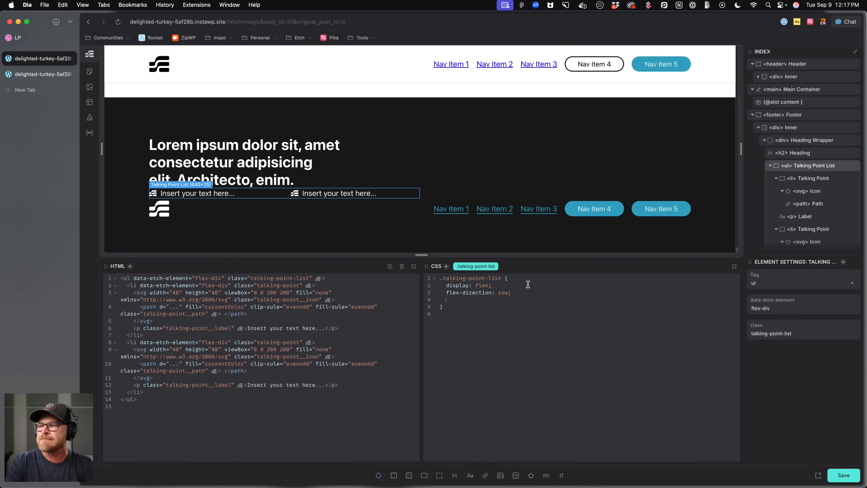
pyautogui.write('ustiy')
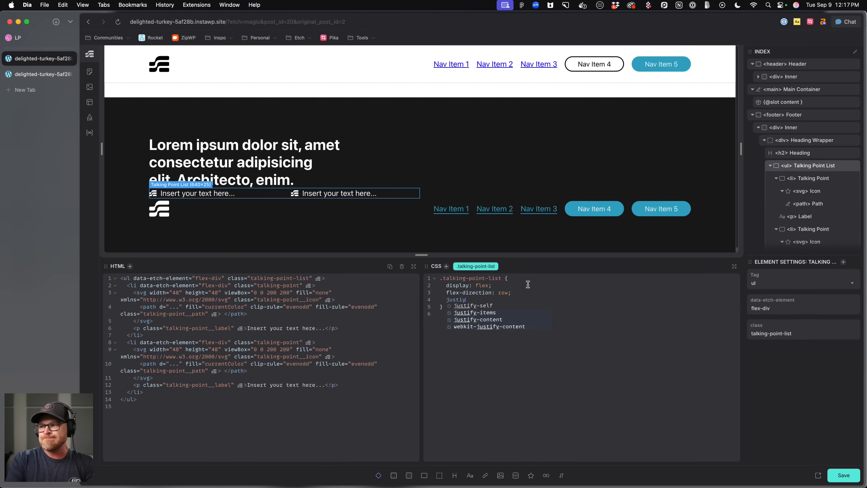
pyautogui.press('BackSpace')
pyautogui.write('fy-content: flex-start;')
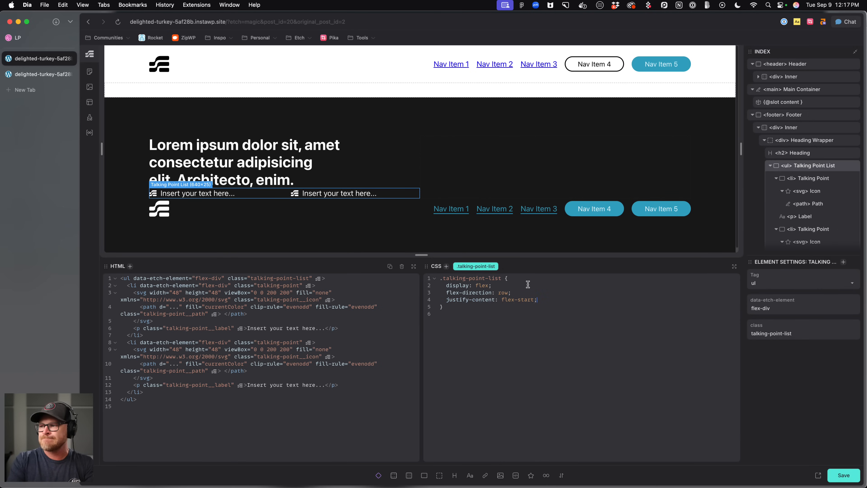
pyautogui.press('super+s')
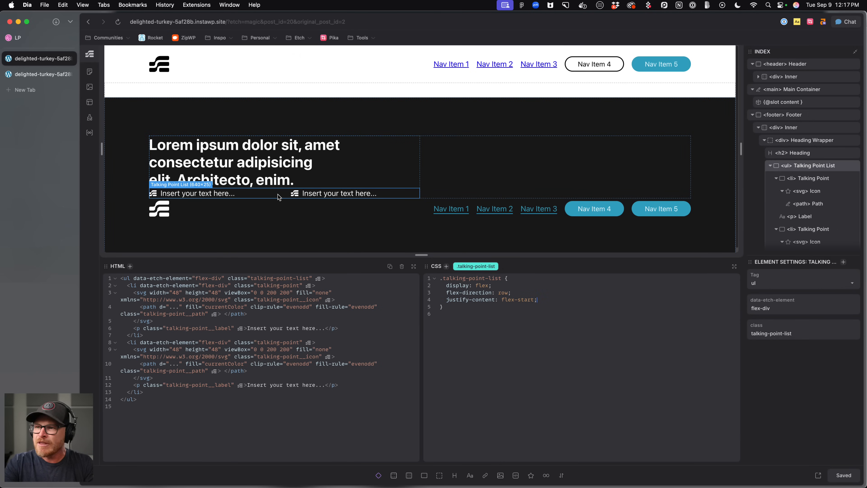
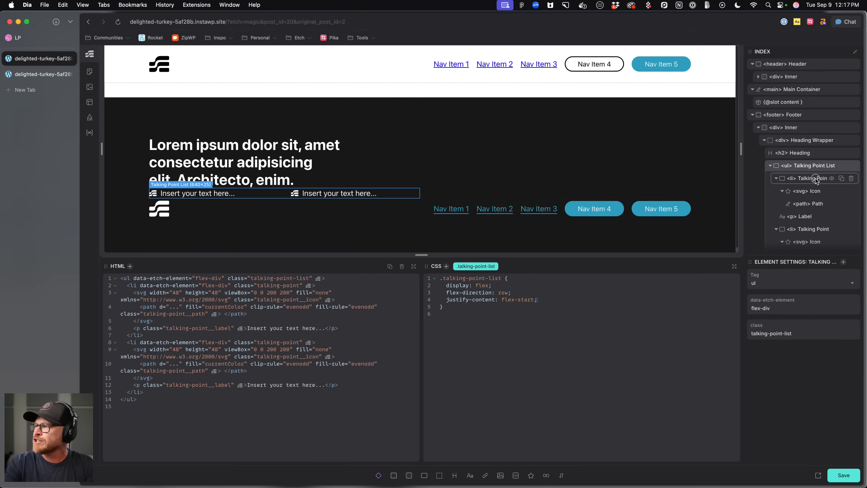
# Add flex-shrink: 0 to the talking-point icon class and save.
pyautogui.click(813, 192)
pyautogui.click(523, 297)
pyautogui.write('flex-shrink: 0;')
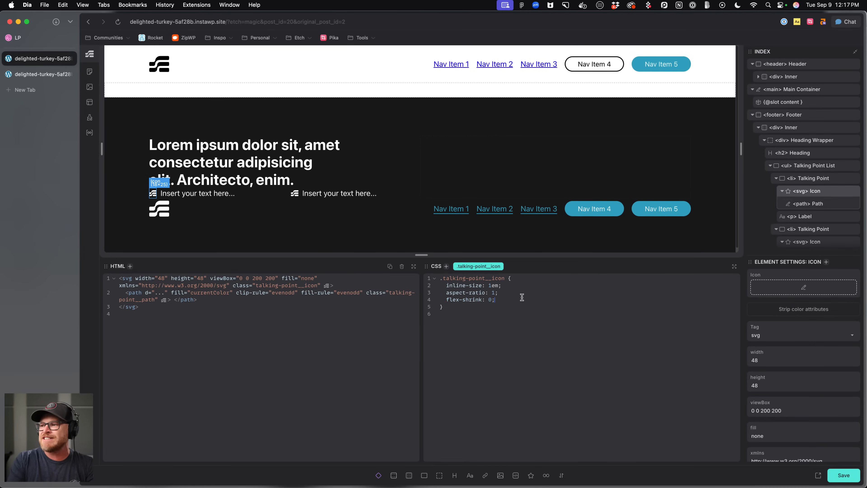
pyautogui.press('super+s')
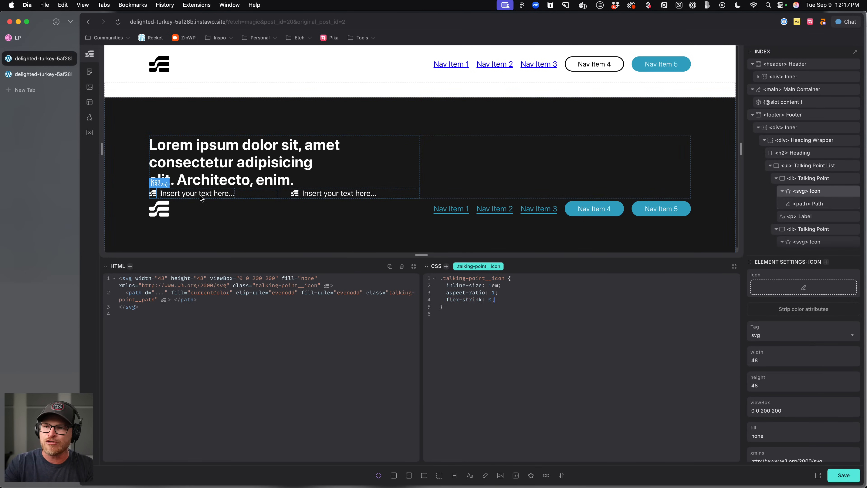
# Replace the first talking-point label text with ten words of lorem ipsum.
pyautogui.doubleClick(225, 195)
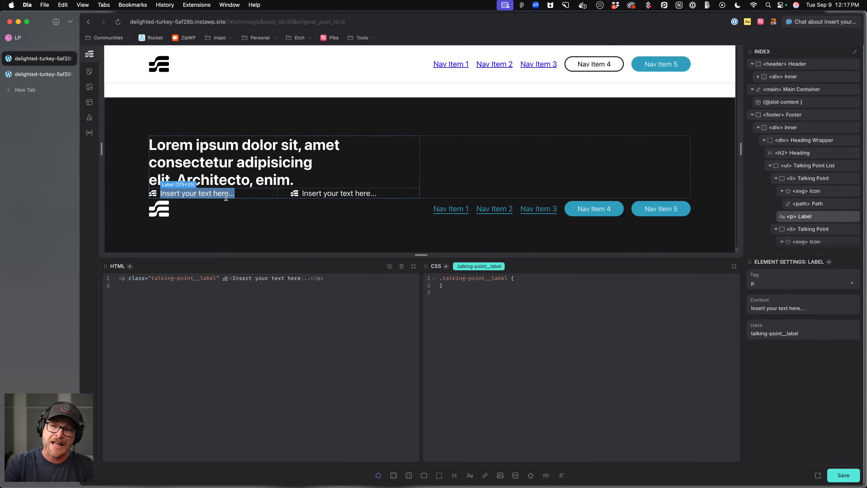
pyautogui.moveTo(230, 278); pyautogui.dragTo(311, 277)
pyautogui.write('lorem10')
pyautogui.press('Tab')
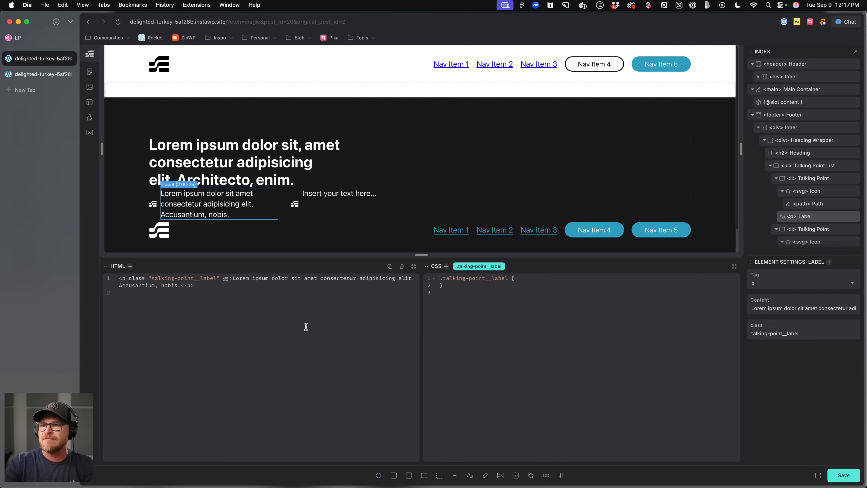
# Set align-items: start on the talking-point class.
pyautogui.click(154, 201)
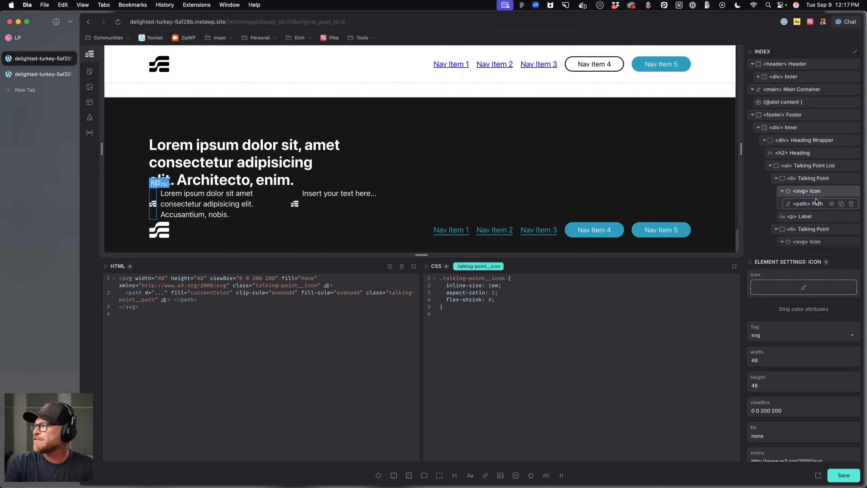
pyautogui.click(820, 180)
pyautogui.click(503, 300)
pyautogui.write('align-')
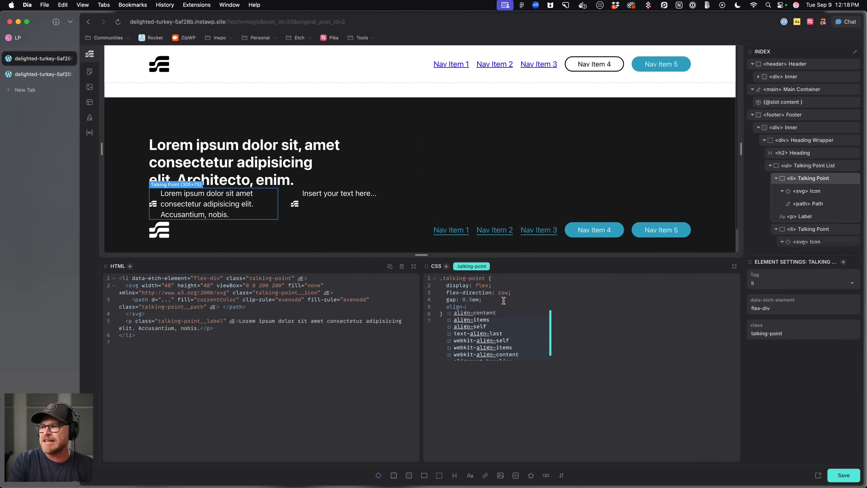
pyautogui.write('items: start;')
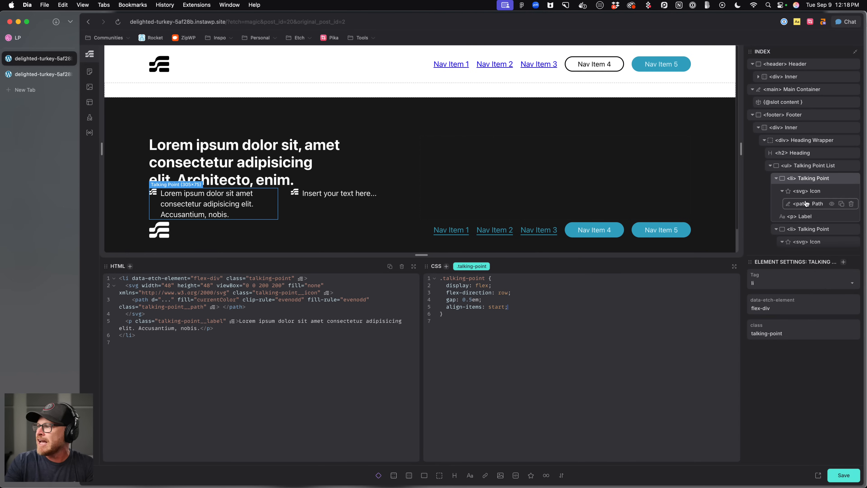
# Add translate: 0 .25em to the talking-point icon class and save.
pyautogui.click(821, 195)
pyautogui.press('Return')
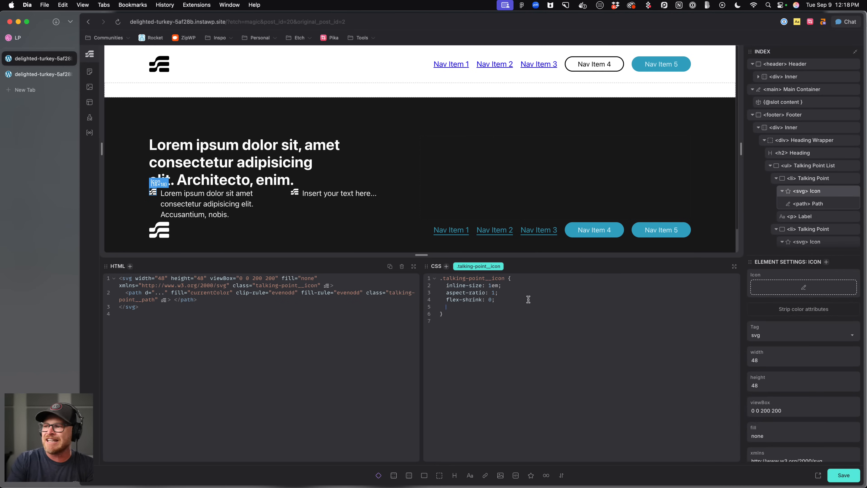
pyautogui.write('translate')
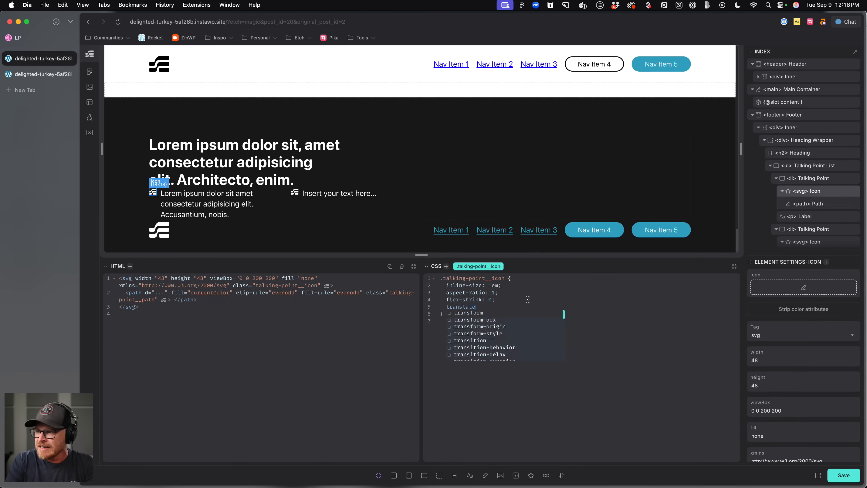
pyautogui.write(': 0 1em;')
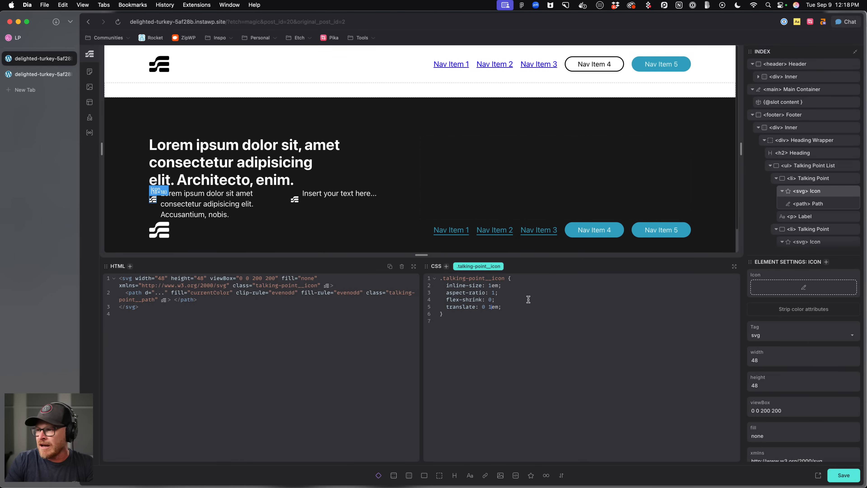
pyautogui.press('Left')
pyautogui.press('Left')
pyautogui.press('Left')
pyautogui.press('BackSpace')
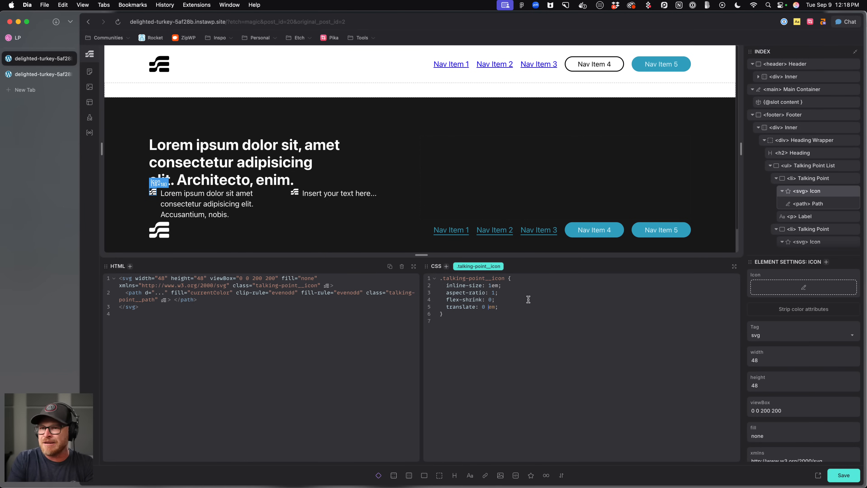
pyautogui.write('.25')
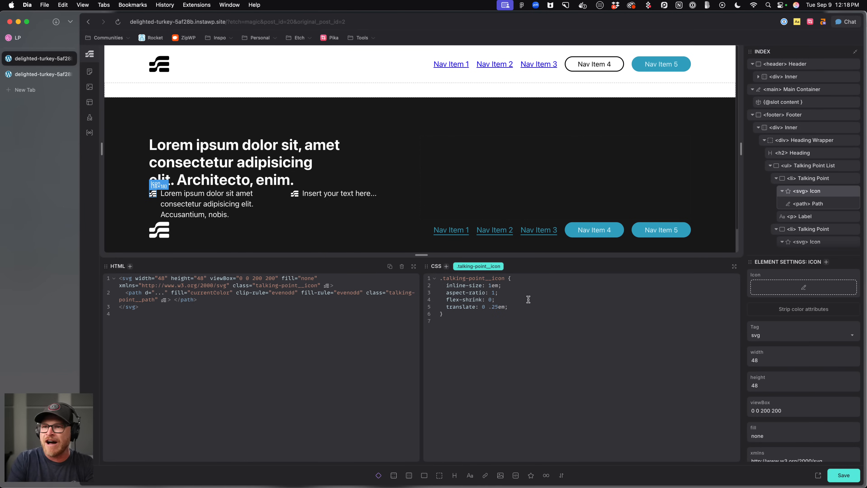
pyautogui.press('super+s')
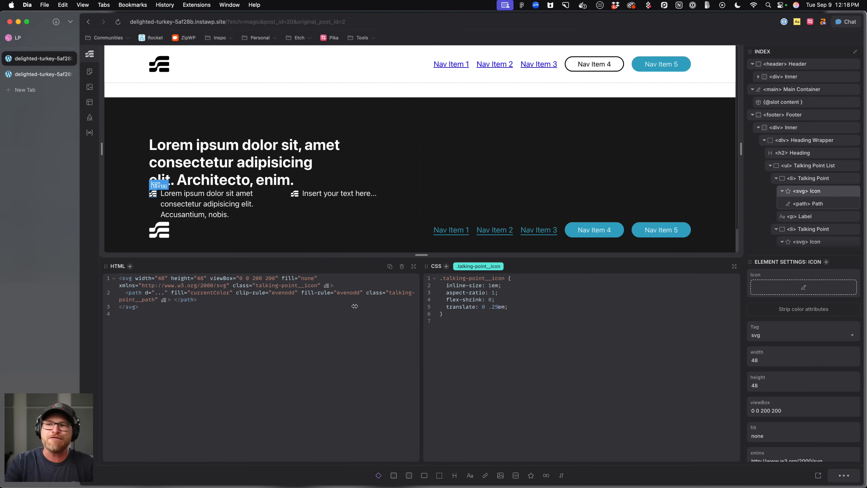
# Give the footer's Heading Wrapper div the class footer__heading-wrapper.
pyautogui.click(309, 174)
pyautogui.click(285, 194)
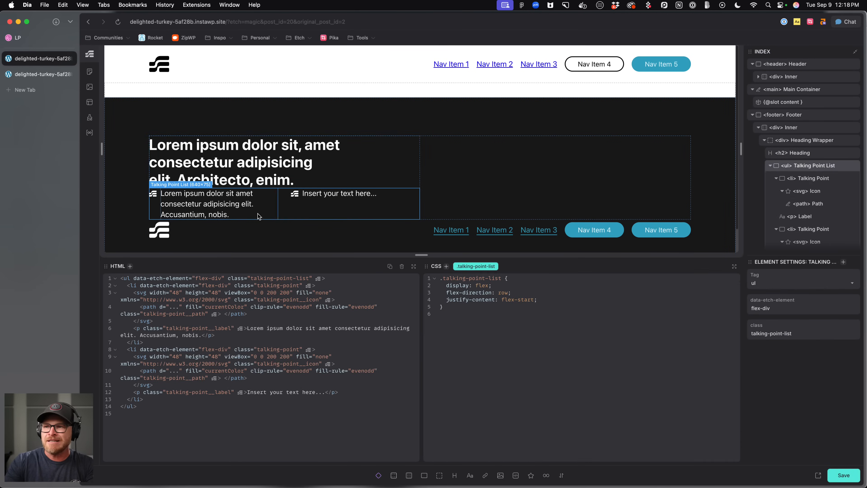
pyautogui.click(815, 154)
pyautogui.click(816, 140)
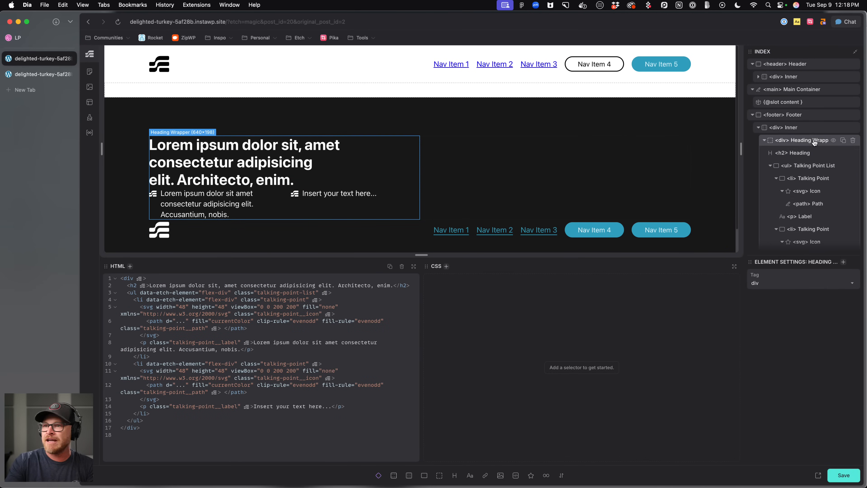
pyautogui.write('.footer__heading-wrapper')
pyautogui.press('Return')
# Style footer__heading-wrapper with gap: var(--content-gap), display: flex and flex-direction: column, then save.
pyautogui.write('gap: var(--content-gap);')
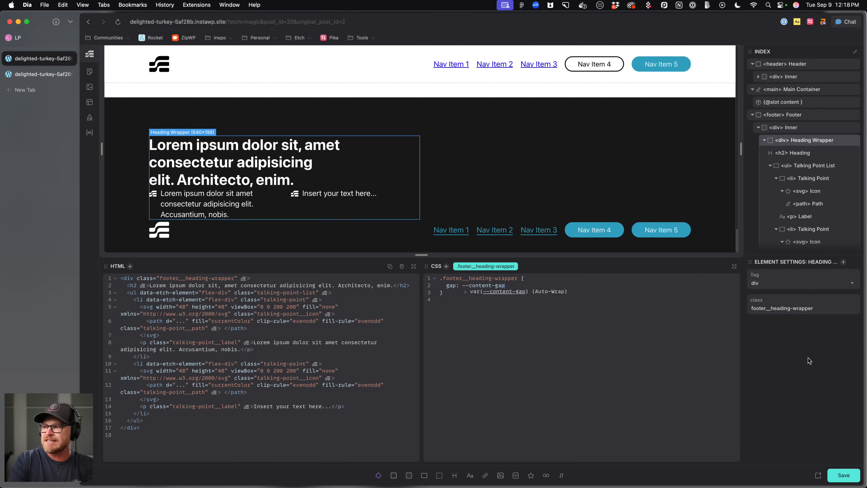
pyautogui.press('Return')
pyautogui.write('display: flex;')
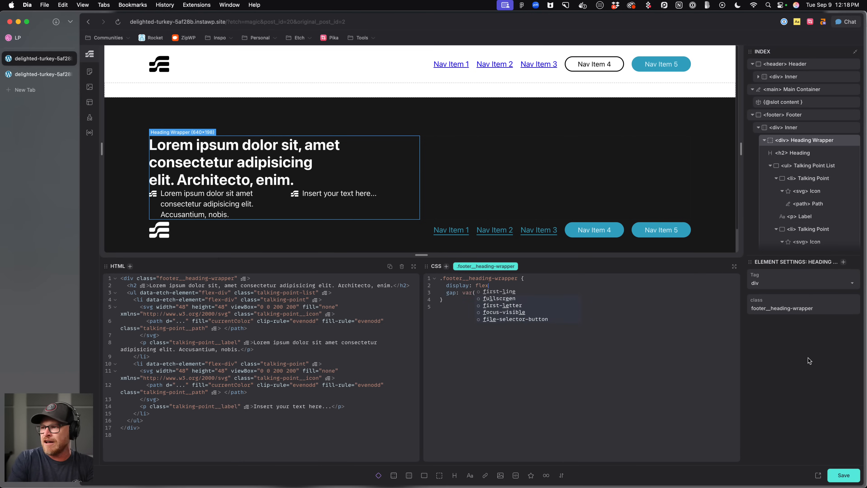
pyautogui.press('Return')
pyautogui.write('flex-direction')
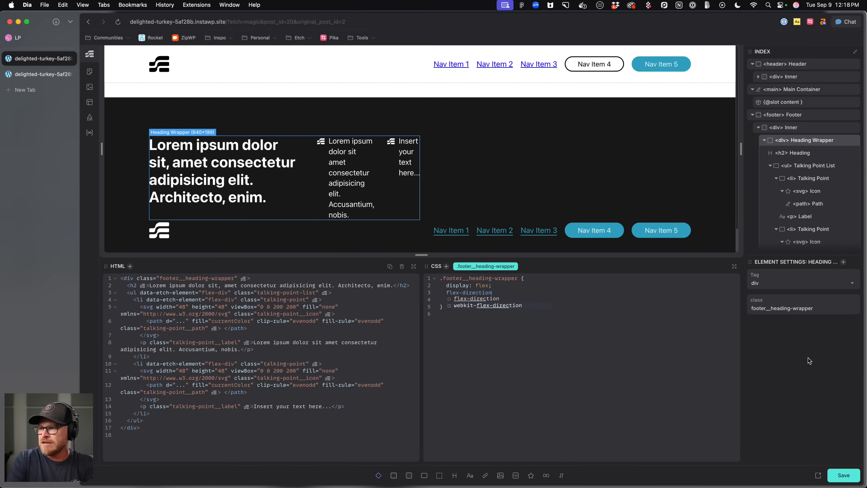
pyautogui.write(': column;')
pyautogui.press('super+s')
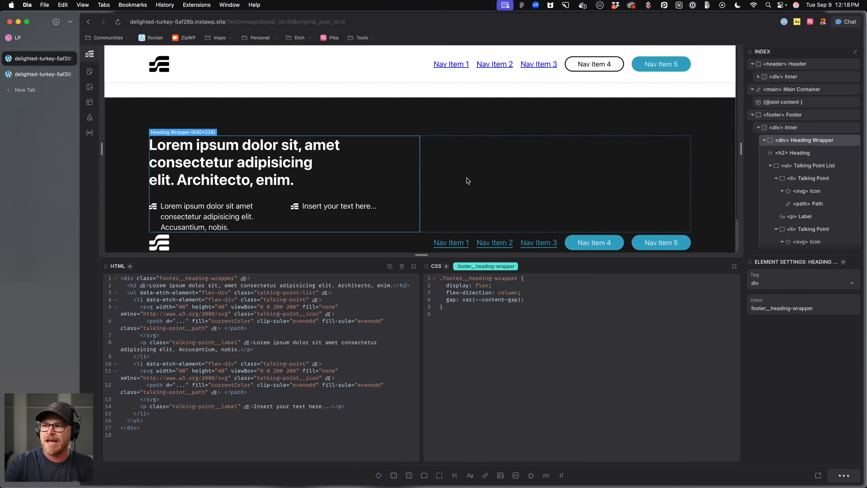
# Add gap: var(--container-gap) to the footer class and save.
pyautogui.scroll(-2, 229, 236)
pyautogui.click(374, 242)
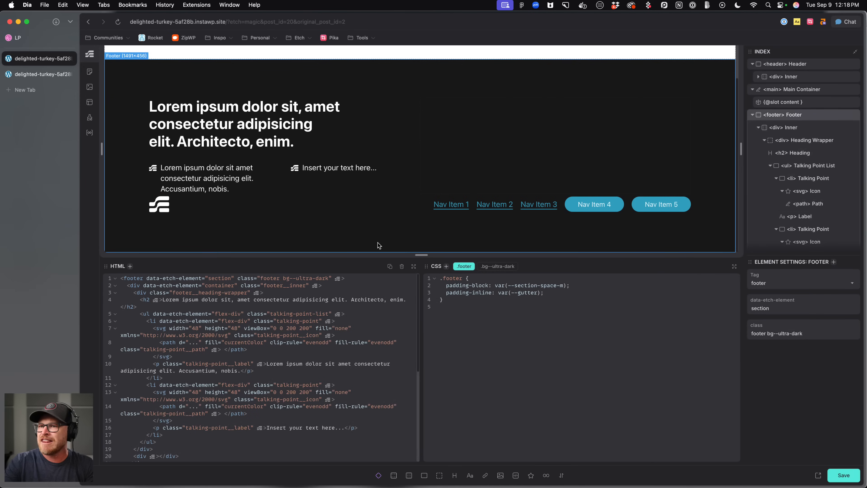
pyautogui.click(807, 140)
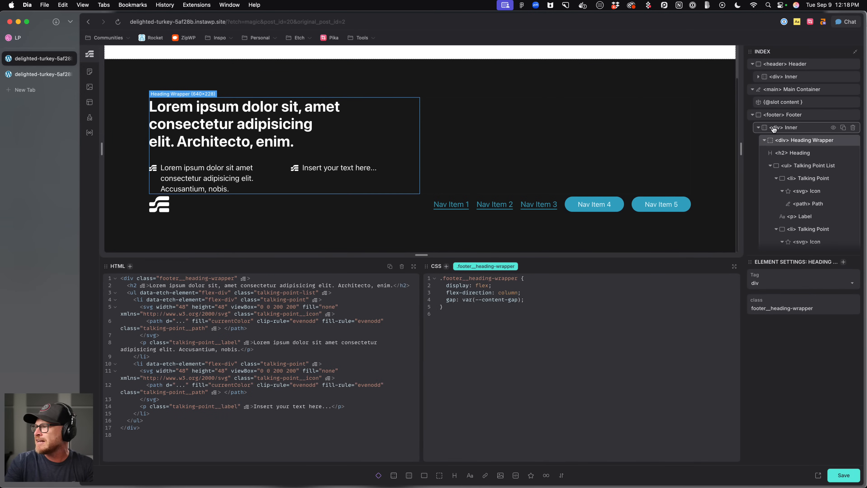
pyautogui.click(765, 141)
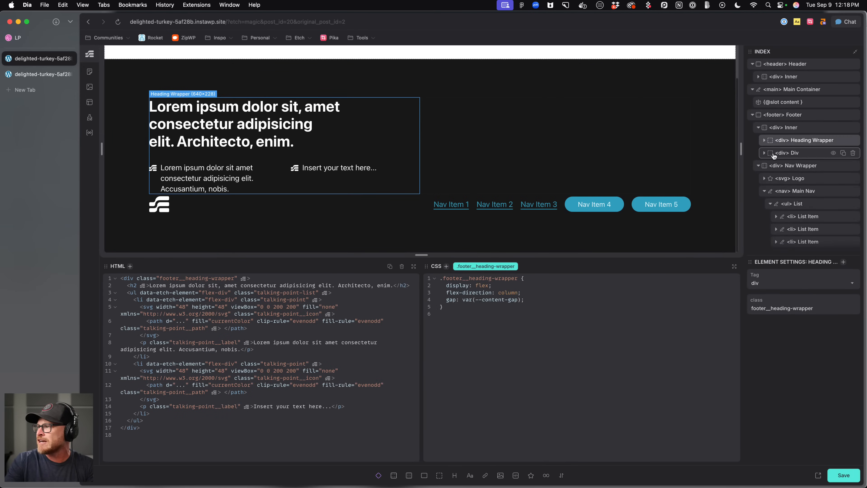
pyautogui.click(807, 156)
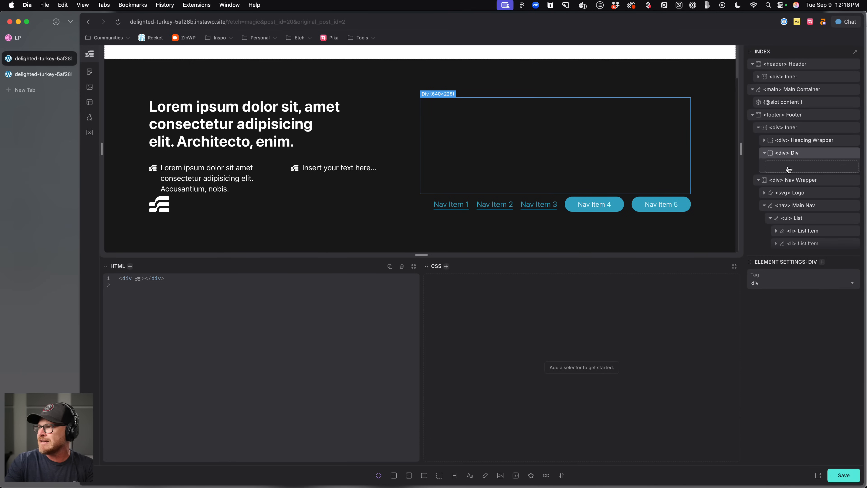
pyautogui.click(764, 153)
pyautogui.click(791, 166)
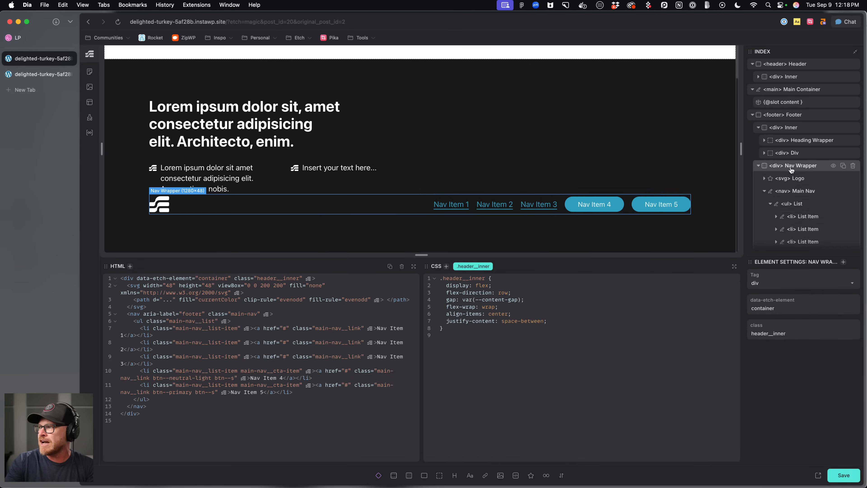
pyautogui.click(759, 166)
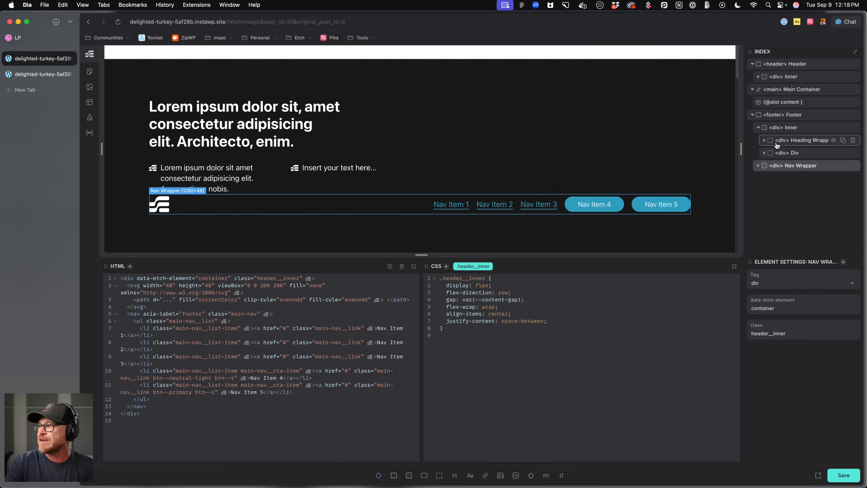
pyautogui.click(784, 127)
pyautogui.click(785, 116)
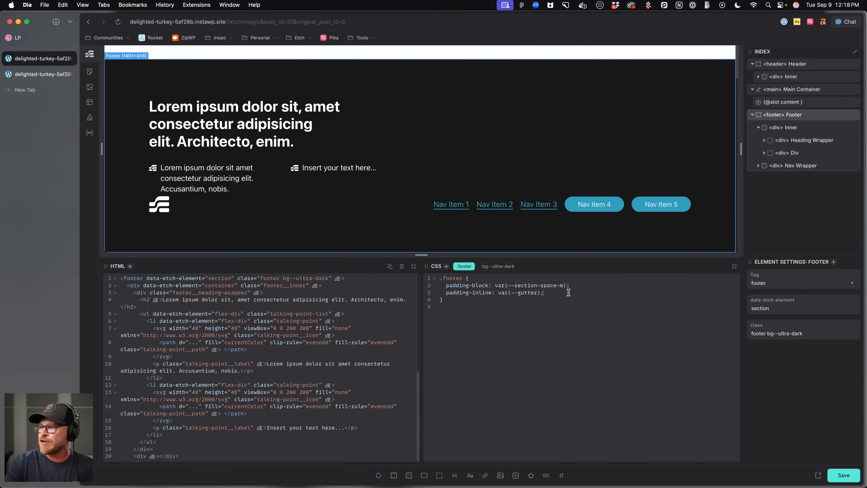
pyautogui.write(': var(--container-gap);')
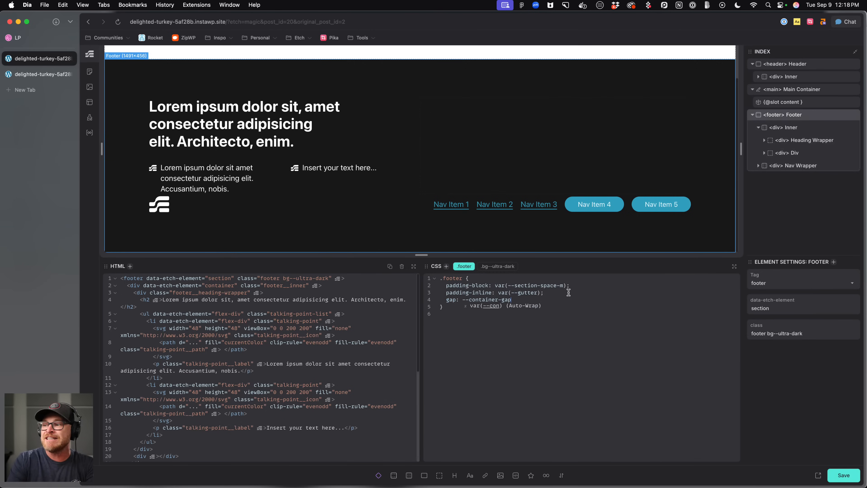
pyautogui.press('super+s')
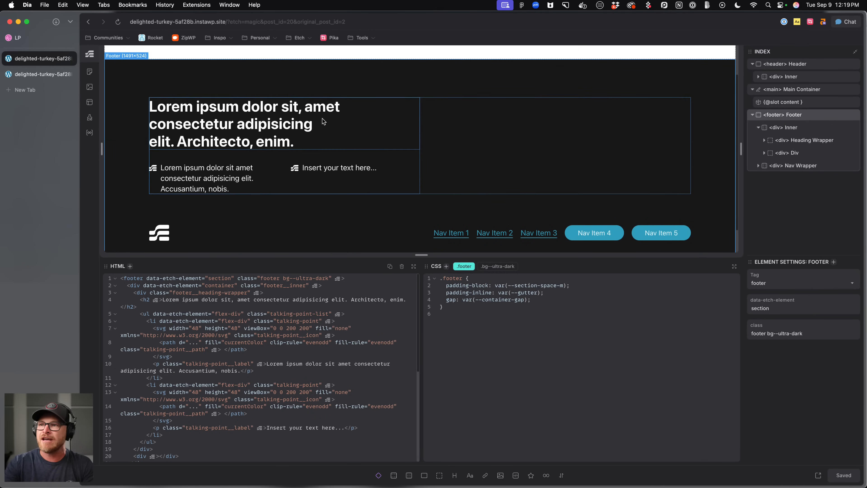
# Rename the empty footer Div to Content Wrapper and give it the class footer__content-wrapper.
pyautogui.click(22, 39)
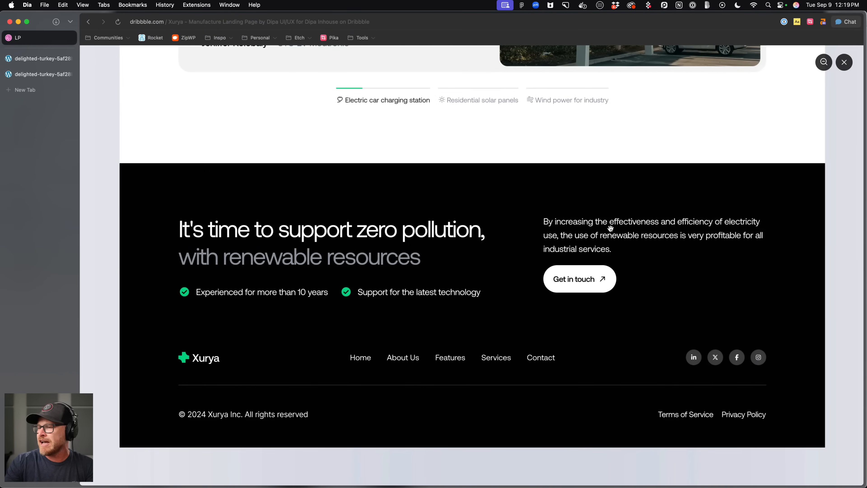
pyautogui.click(55, 75)
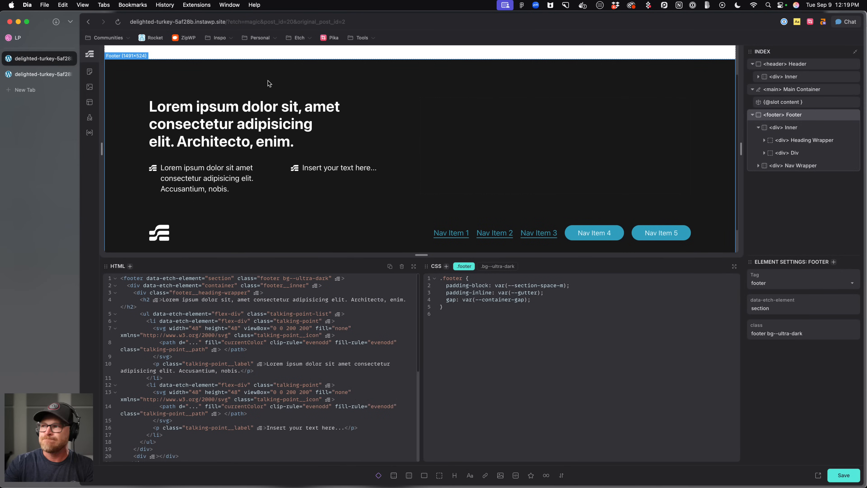
pyautogui.click(574, 113)
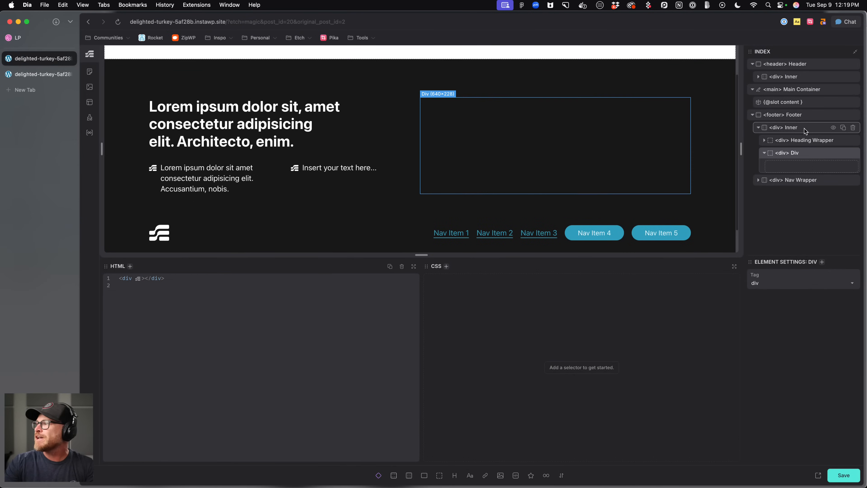
pyautogui.doubleClick(798, 153)
pyautogui.write('Content Wrapper')
pyautogui.press('Return')
pyautogui.press('super+period')
pyautogui.write('.f')
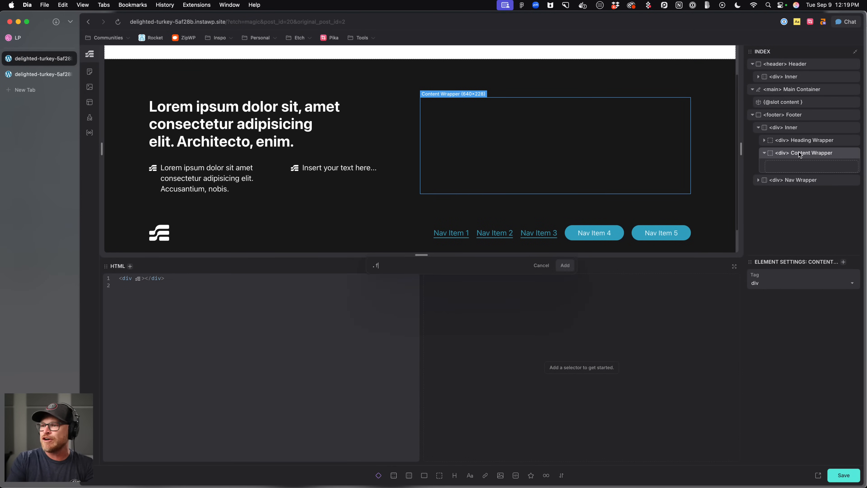
pyautogui.write('ooter__content-wrapper')
pyautogui.press('Return')
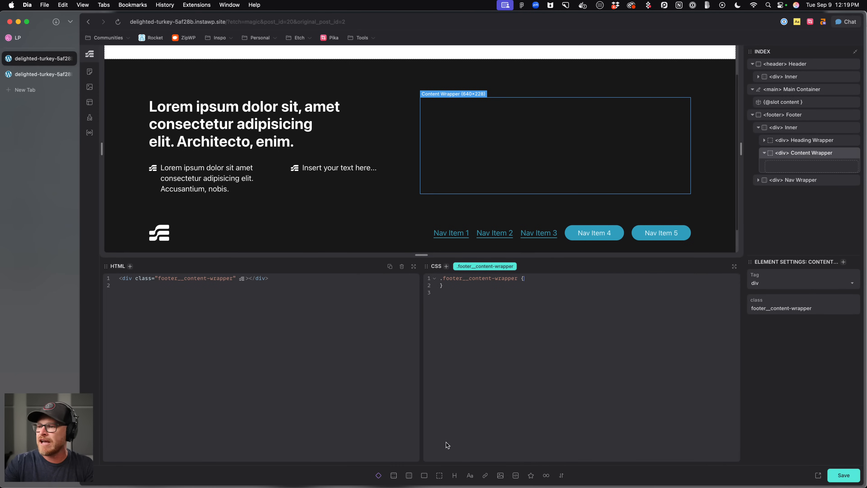
# Add a Text paragraph and an Anchor to the Content Wrapper, giving the paragraph the class text--l.
pyautogui.click(470, 476)
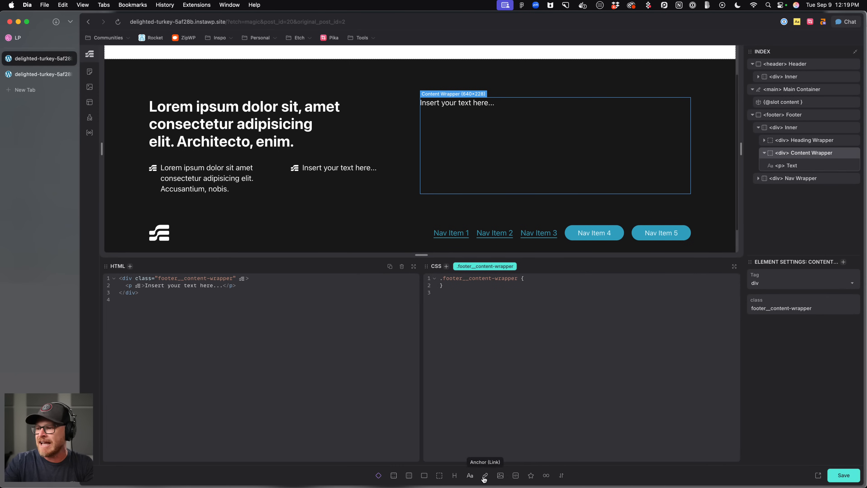
pyautogui.click(485, 476)
pyautogui.click(461, 103)
pyautogui.press('super+period')
pyautogui.write('.text--l')
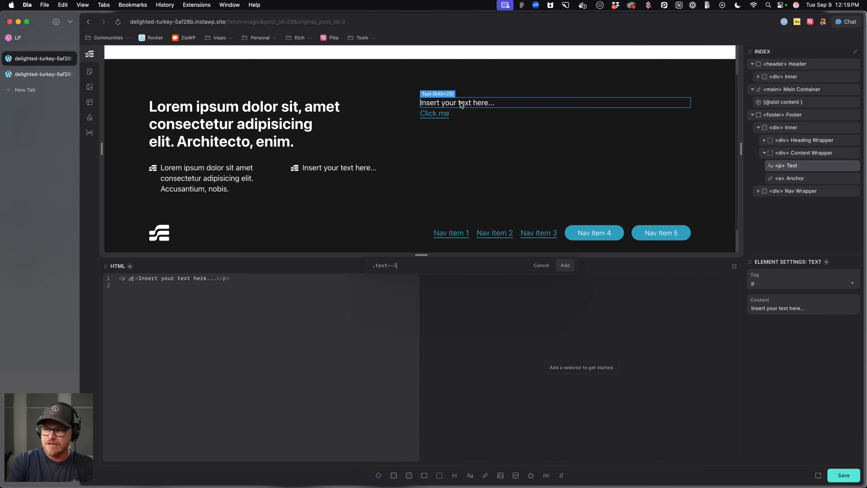
pyautogui.press('Return')
# Give the anchor the class btn--primary, then replace it with btn--neutral-light.
pyautogui.click(440, 116)
pyautogui.write('.btn--')
pyautogui.press('Return')
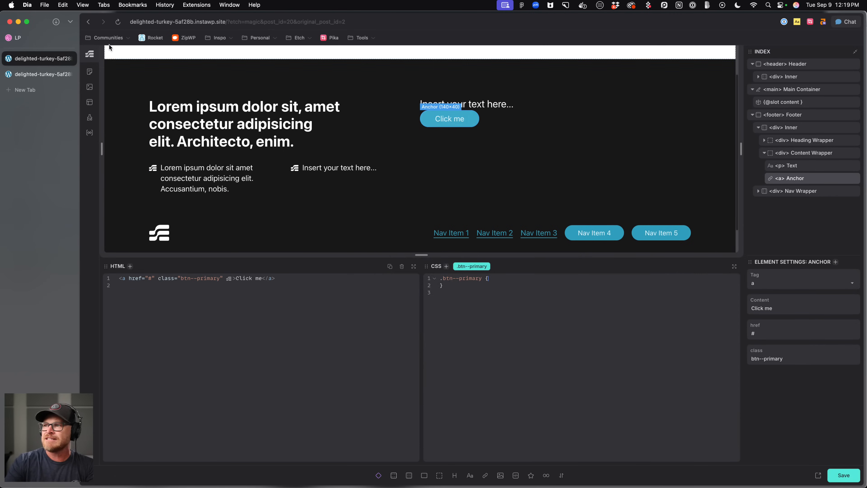
pyautogui.click(32, 38)
pyautogui.click(32, 60)
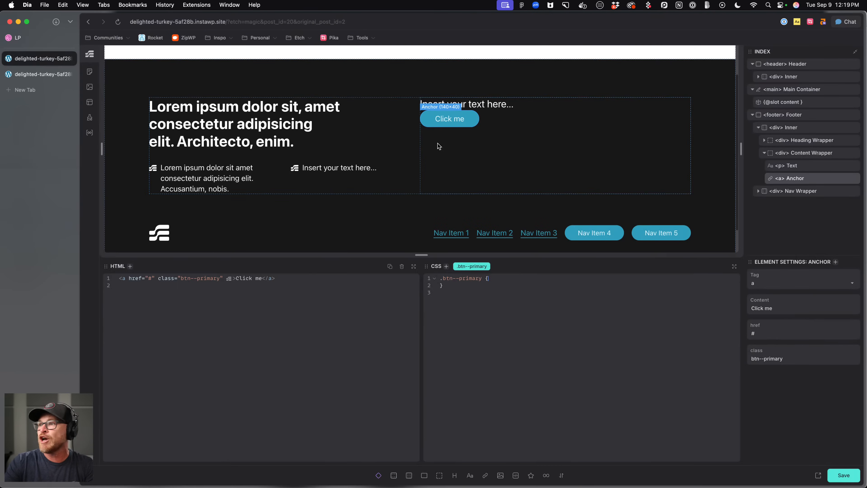
pyautogui.click(486, 266)
pyautogui.write('.btn--neutral-light')
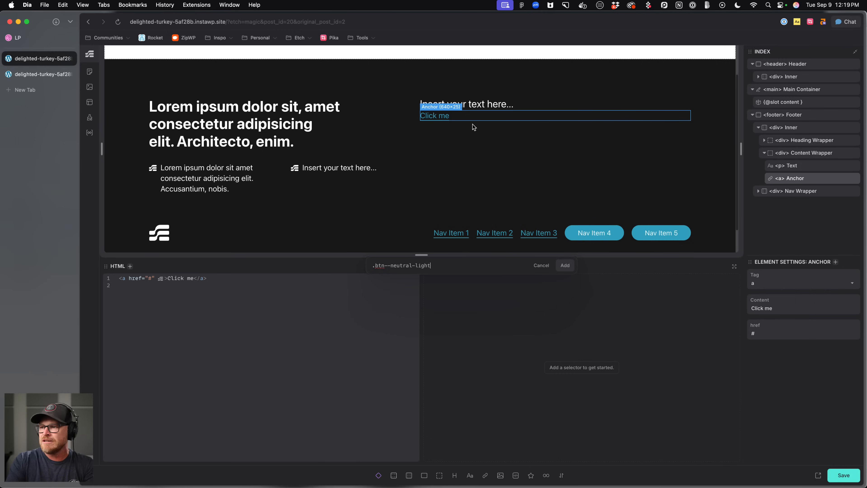
pyautogui.press('Return')
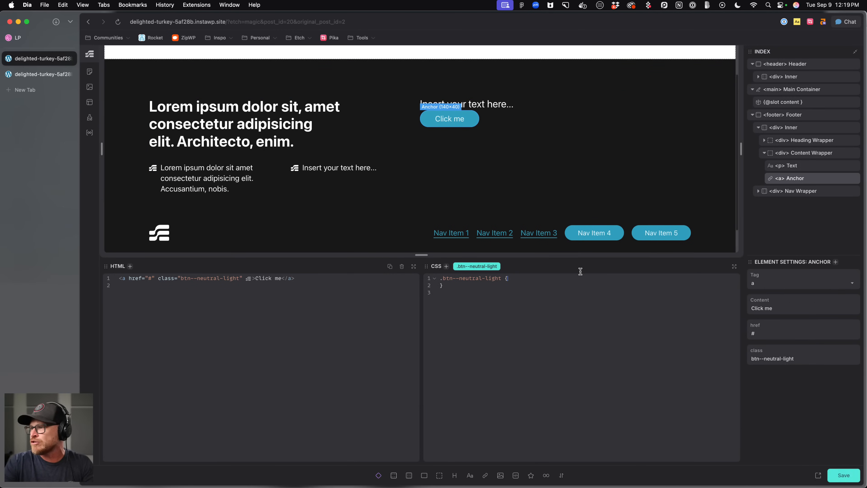
# Save the template and preview the footer on the live site.
pyautogui.click(487, 120)
pyautogui.click(450, 118)
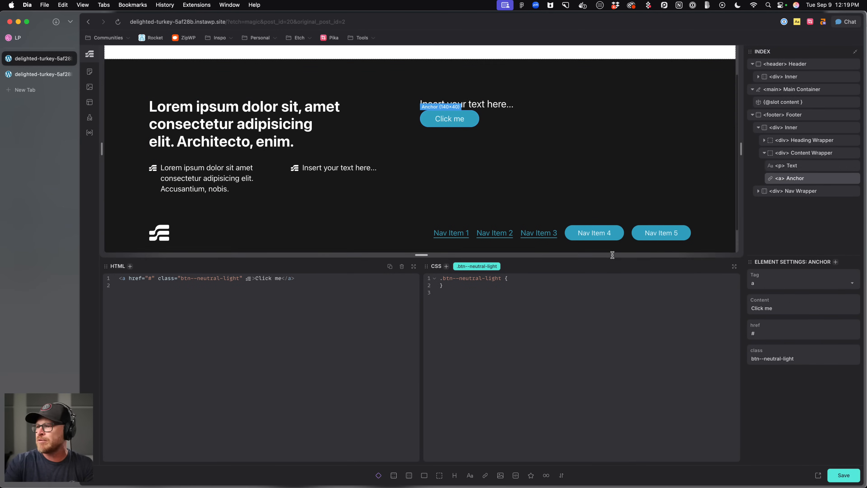
pyautogui.click(841, 481)
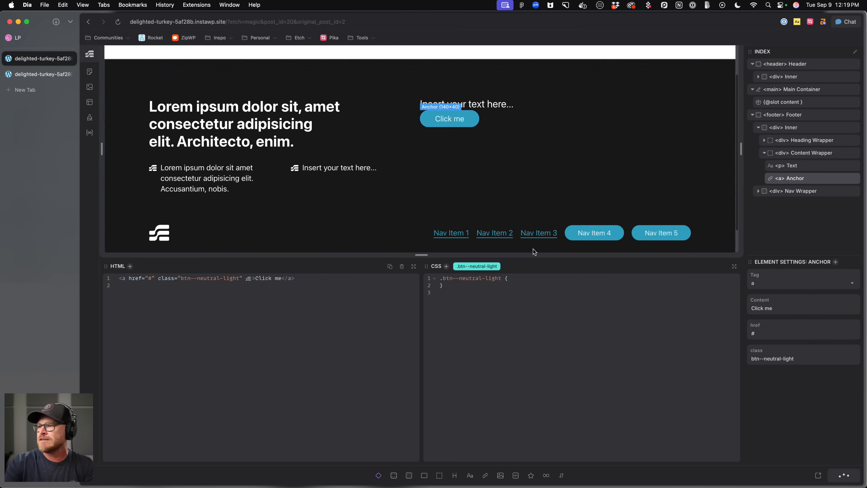
pyautogui.click(42, 74)
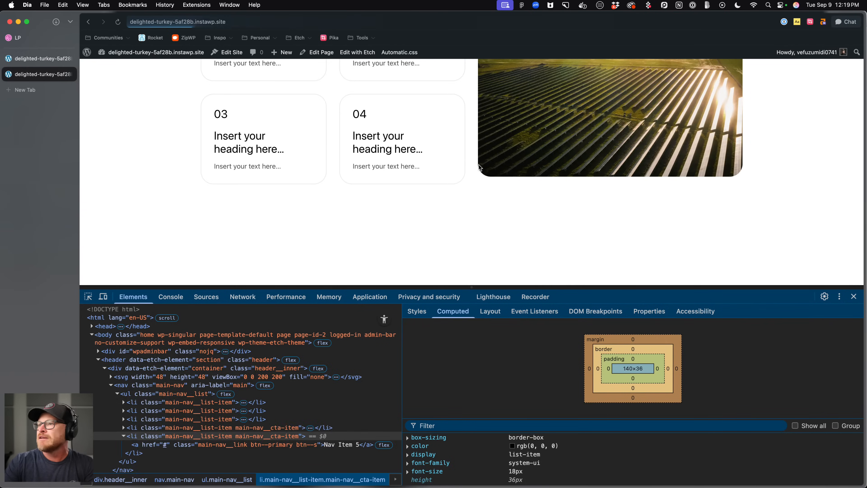
pyautogui.click(855, 296)
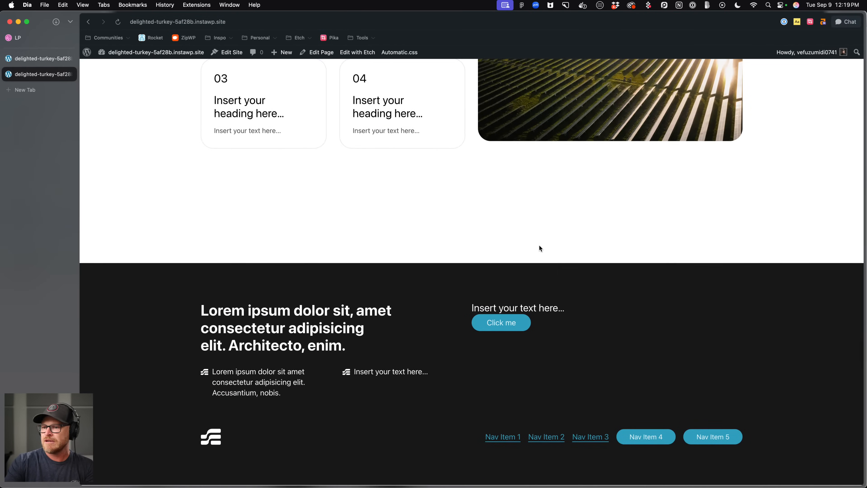
pyautogui.click(39, 60)
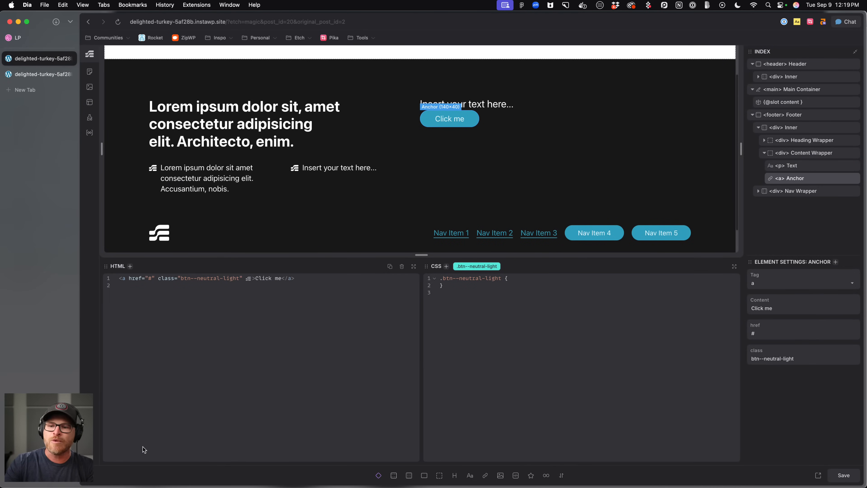
# Enable Neutral Button, Light/Dark Variants and Outline Variants in the Automatic.css button options, save, and reload the editor.
pyautogui.click(90, 411)
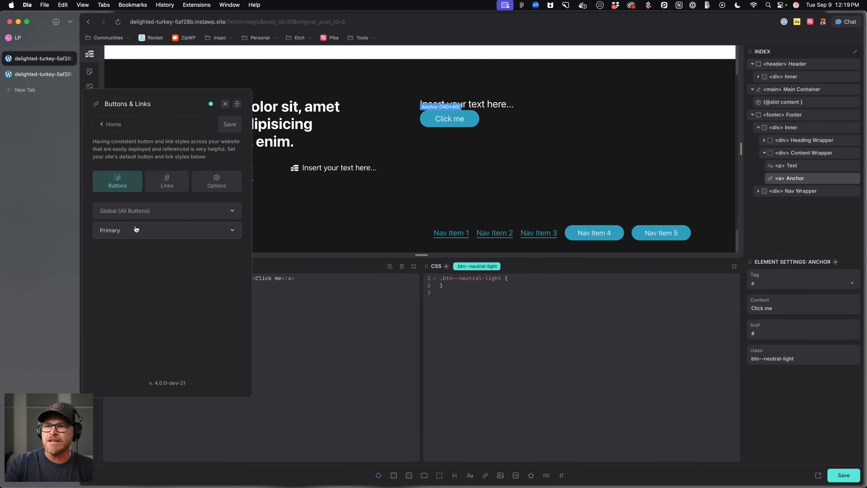
pyautogui.click(214, 191)
pyautogui.click(191, 297)
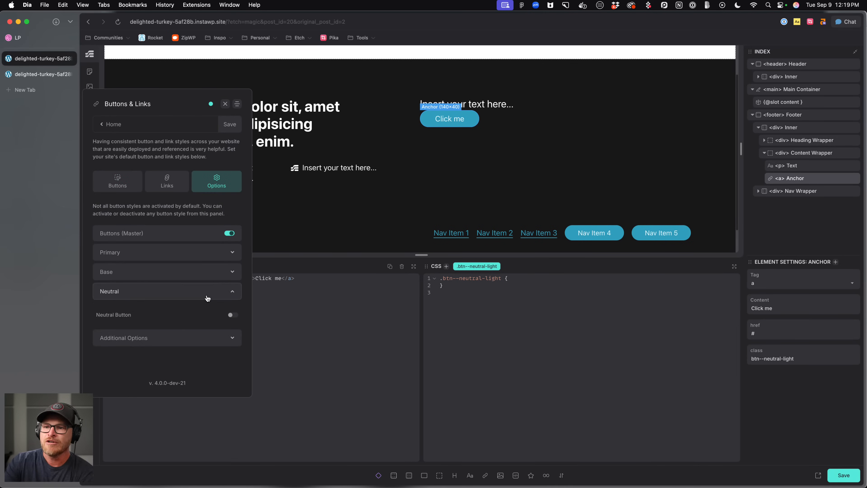
pyautogui.click(233, 315)
pyautogui.click(233, 319)
pyautogui.click(233, 336)
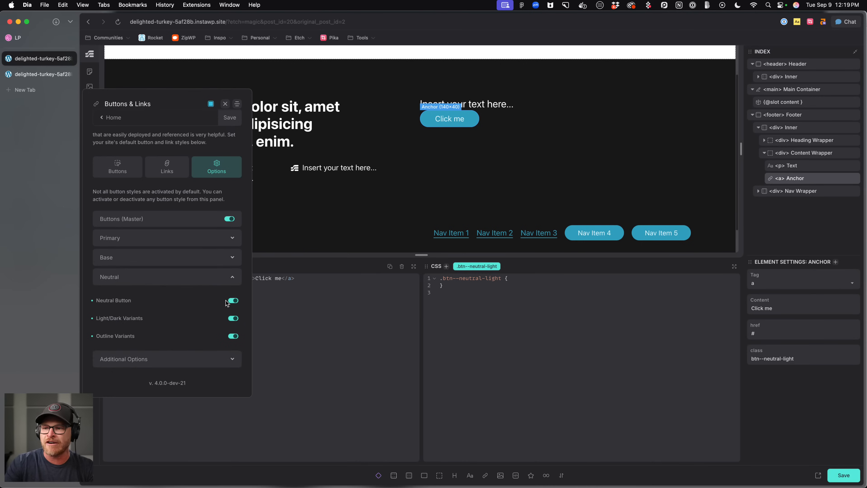
pyautogui.click(238, 117)
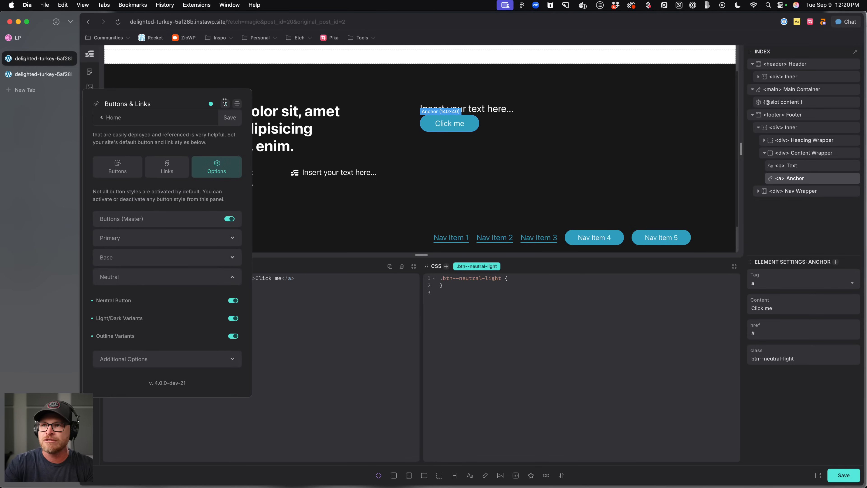
pyautogui.click(225, 104)
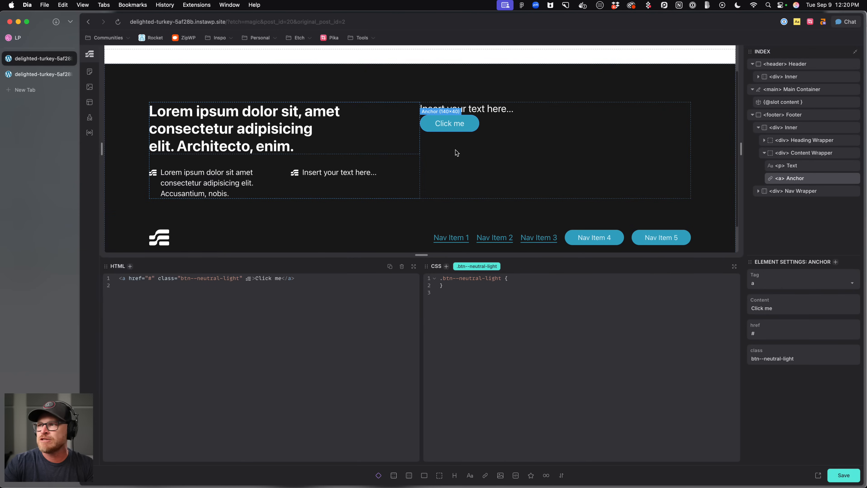
pyautogui.click(843, 478)
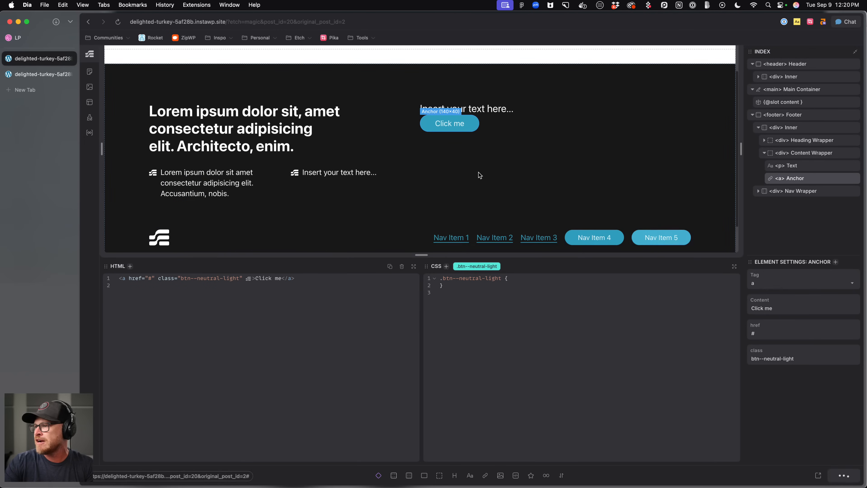
pyautogui.press('super+r')
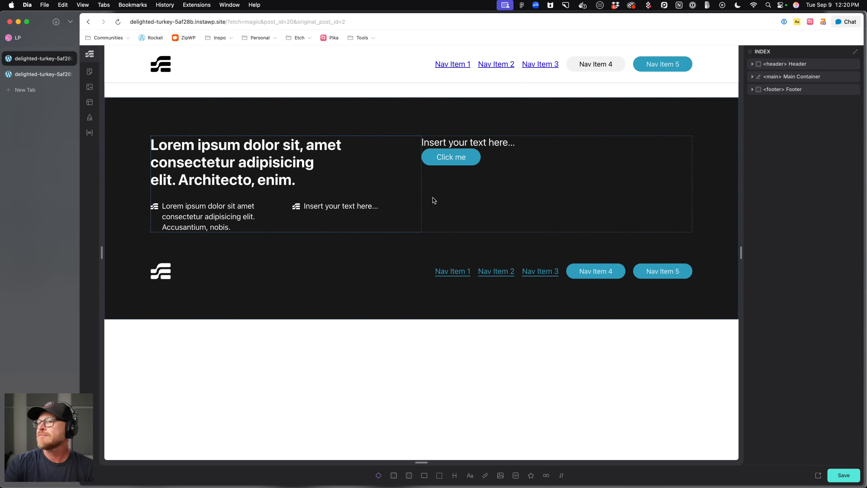
# Swap the anchor's class for btn--neutral, then remove the button class from the anchor entirely.
pyautogui.click(452, 156)
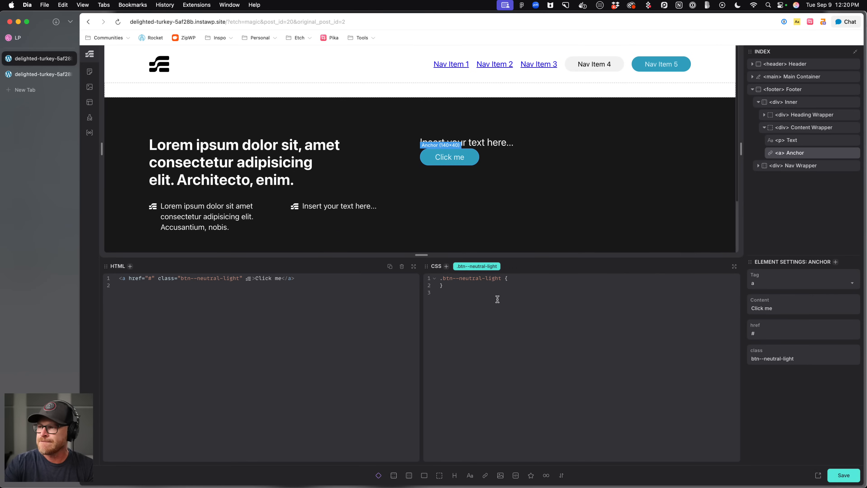
pyautogui.click(496, 266)
pyautogui.click(496, 264)
pyautogui.write('.btn--neutral')
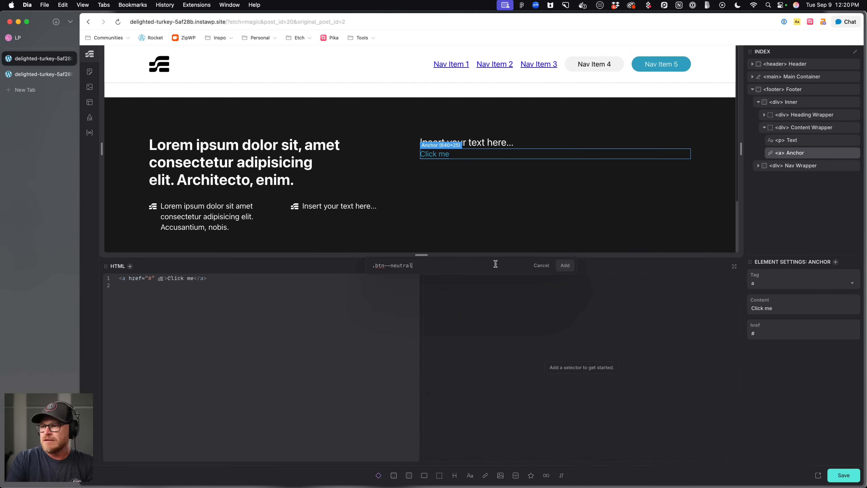
pyautogui.press('Return')
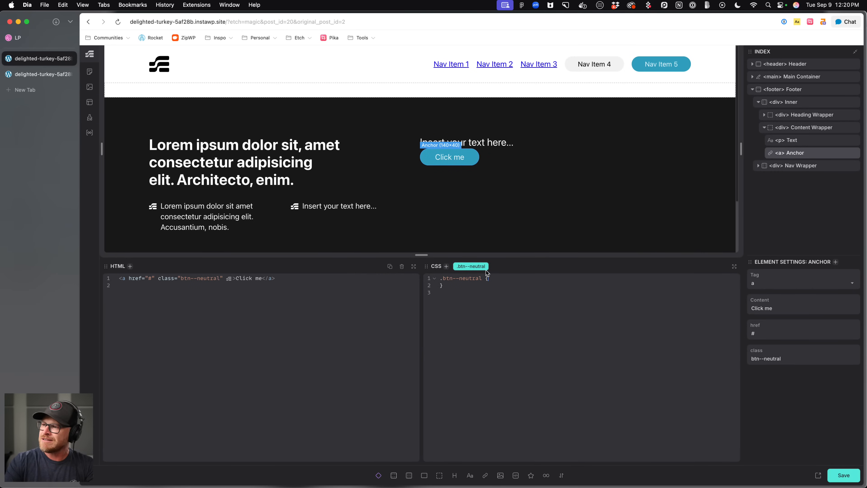
pyautogui.click(486, 266)
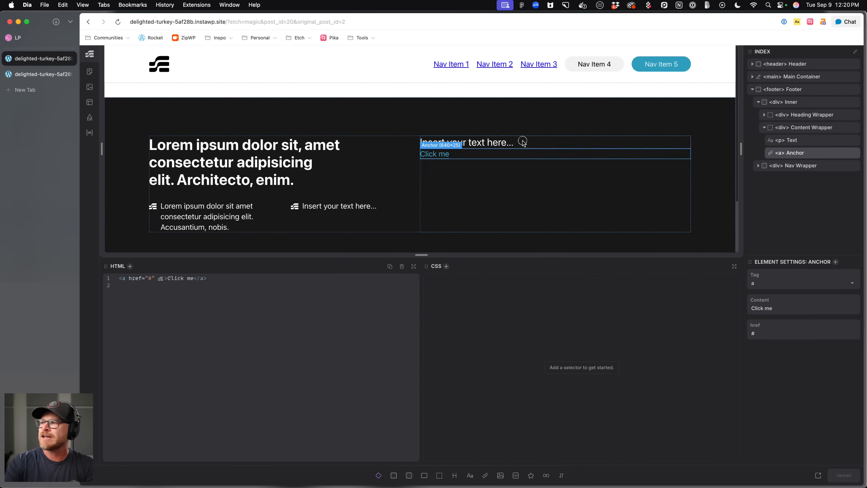
# Style footer__content-wrapper with display: flex, flex-direction: column and gap: var(--content-gap), then save.
pyautogui.click(525, 143)
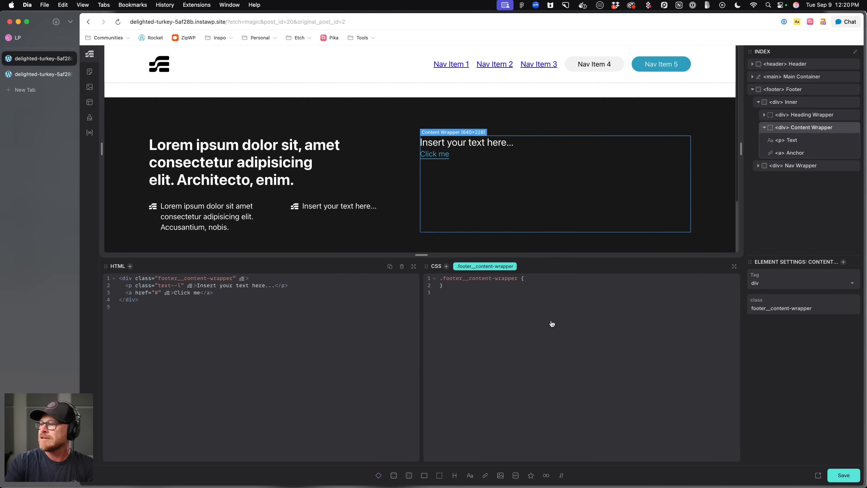
pyautogui.write('L: ')
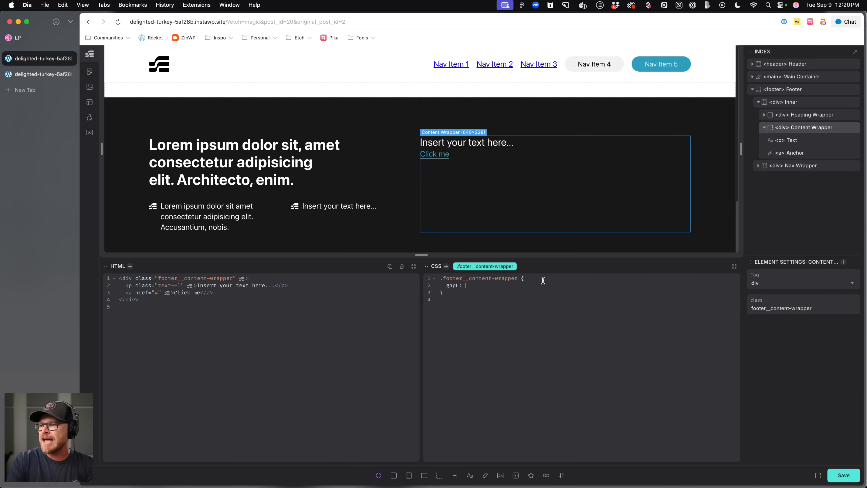
pyautogui.write('splay: flex;')
pyautogui.press('Return')
pyautogui.write('fle-direc')
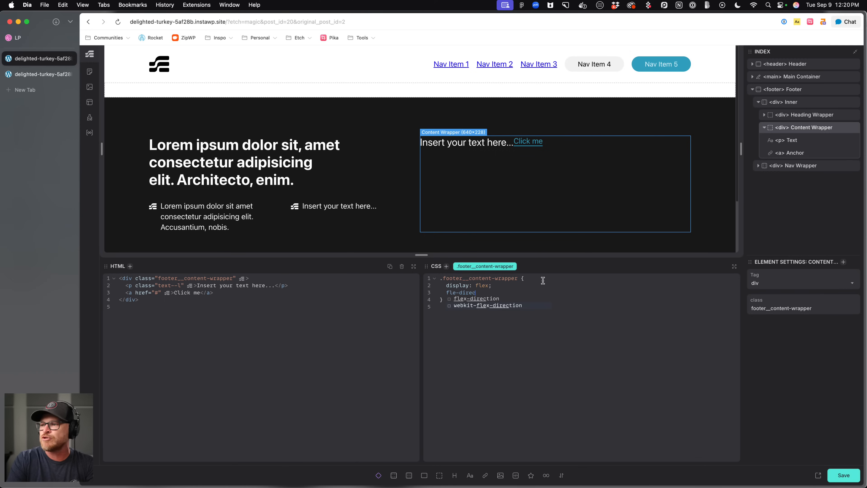
pyautogui.press('BackSpace')
pyautogui.press('BackSpace')
pyautogui.press('BackSpace')
pyautogui.write('x-')
pyautogui.write('ion: column;')
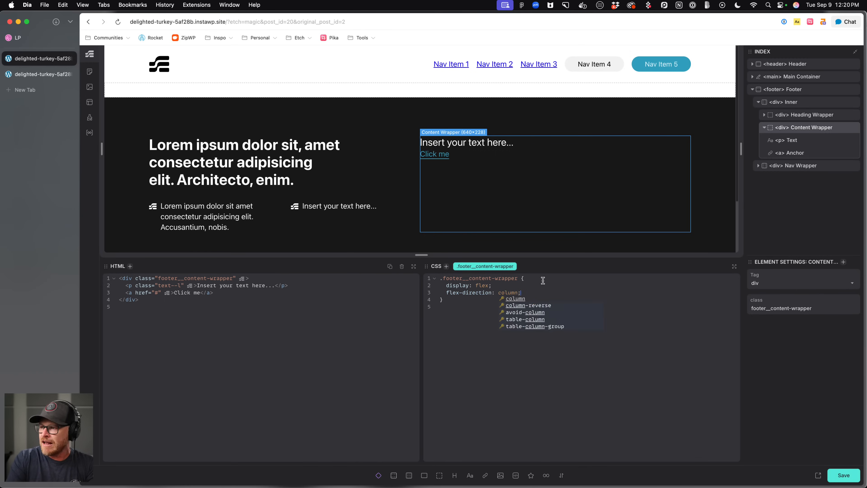
pyautogui.press('Return')
pyautogui.write('gap: var(--content-gap);')
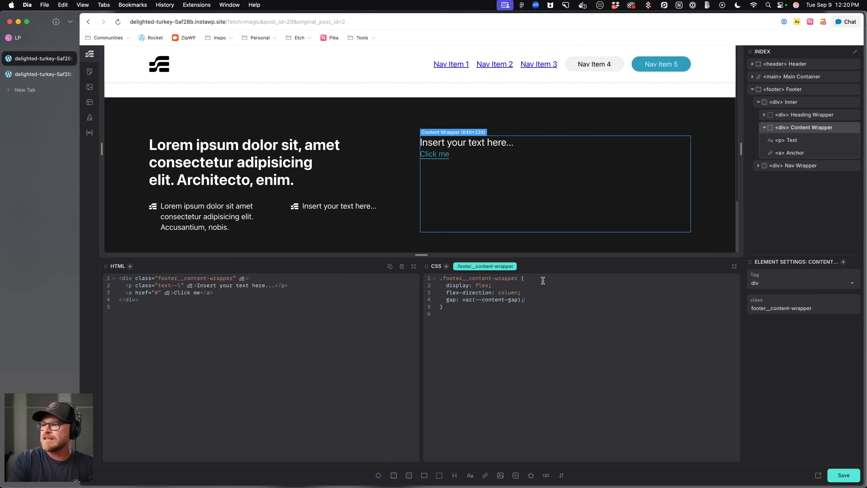
pyautogui.press('super+s')
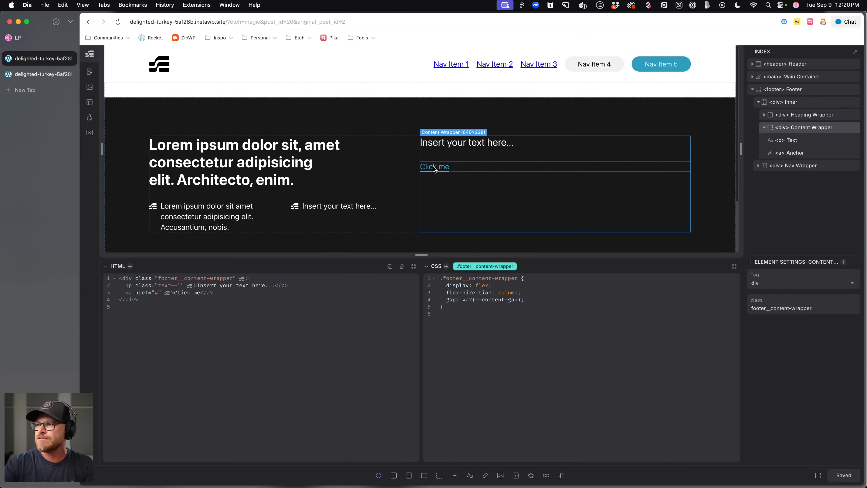
# Compare the footer with the Dribbble reference and inspect the footer's elements in the editor.
pyautogui.hotkey('ctrl', 'Tab')
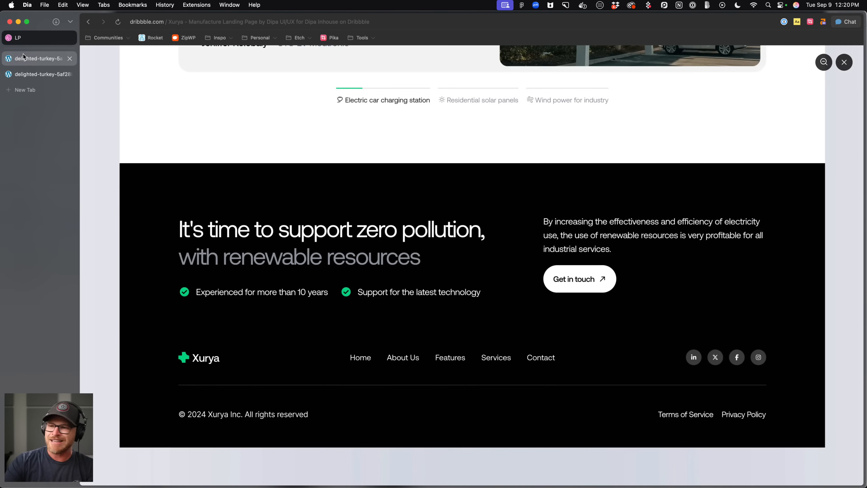
pyautogui.click(23, 54)
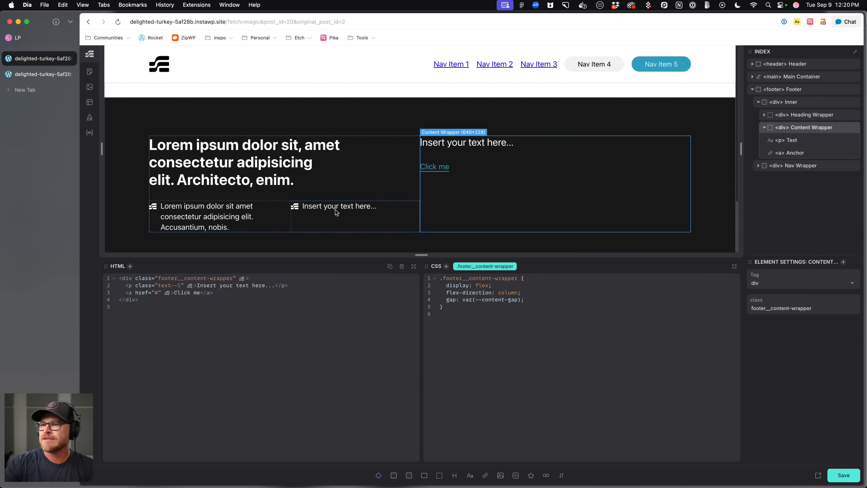
pyautogui.click(342, 209)
pyautogui.scroll(-2, 338, 223)
pyautogui.click(152, 139)
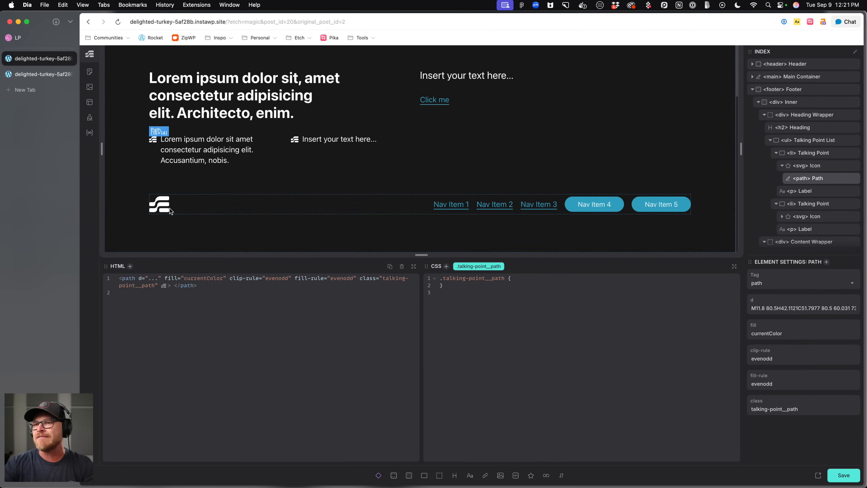
pyautogui.click(164, 207)
pyautogui.scroll(2, 525, 238)
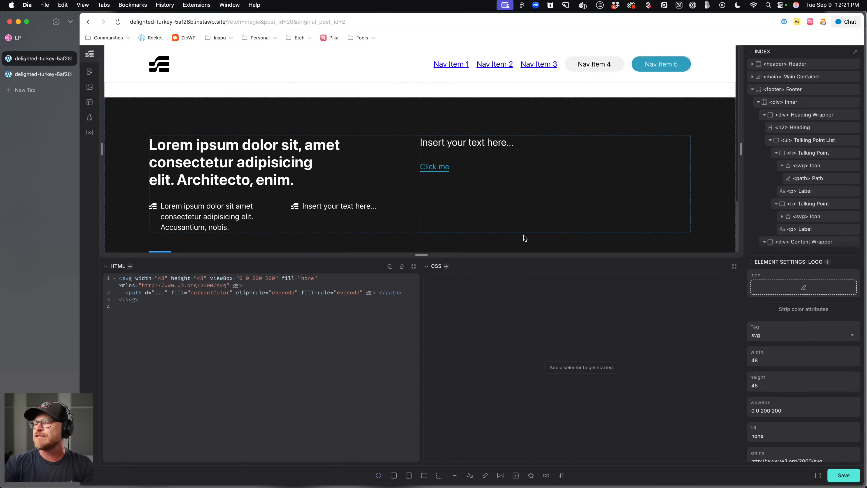
# Replace the footer paragraph's text with lorem ipsum placeholder content and save.
pyautogui.click(451, 145)
pyautogui.moveTo(190, 279); pyautogui.dragTo(273, 281)
pyautogui.write('lorem')
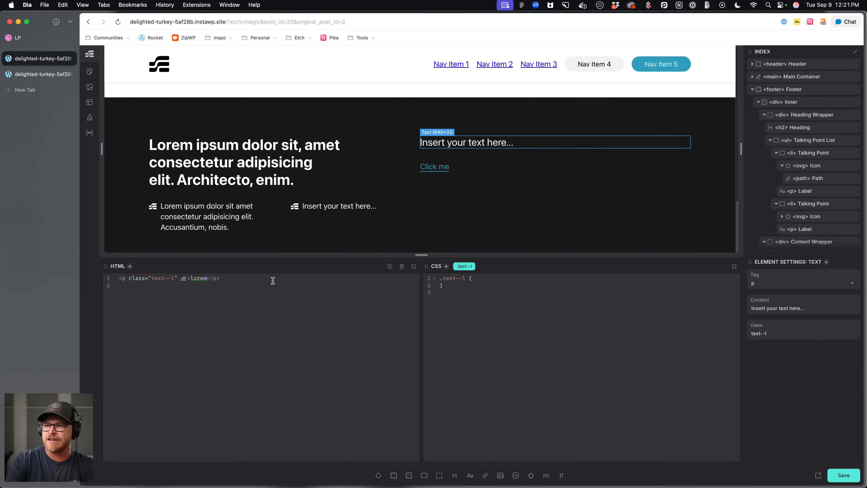
pyautogui.press('Tab')
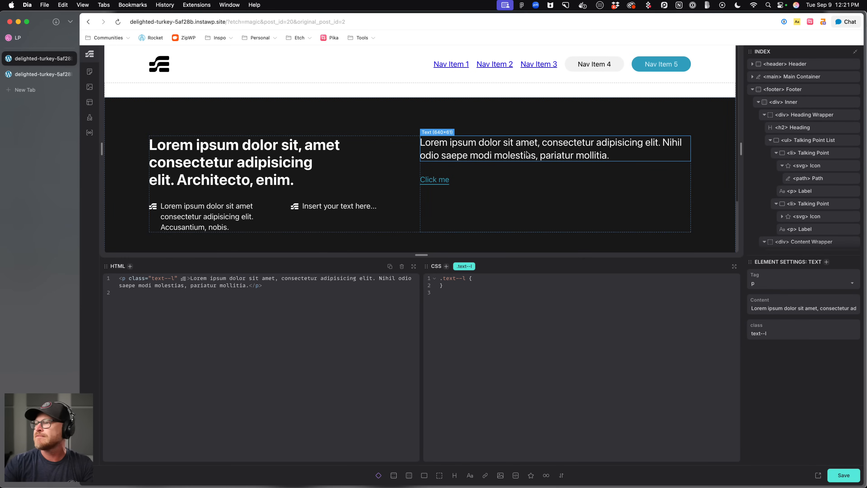
pyautogui.press('super+s')
pyautogui.click(37, 41)
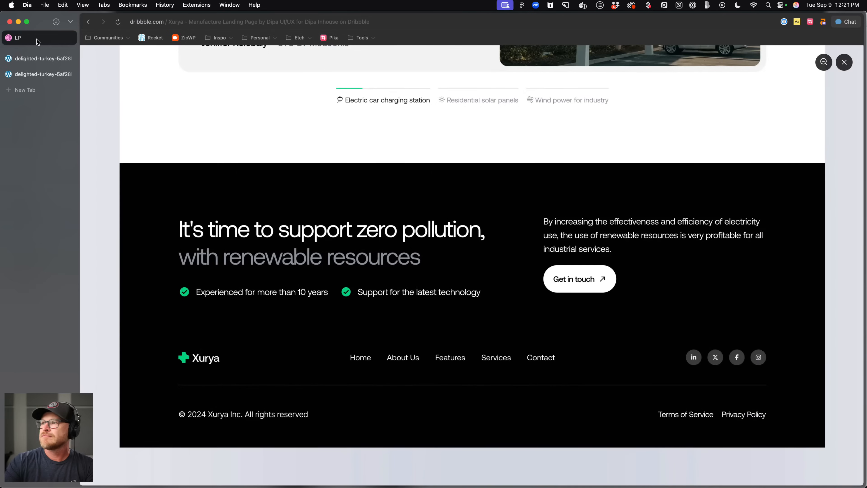
# Remove the text--l class from the footer paragraph and compare the footer with the Dribbble reference.
pyautogui.click(31, 61)
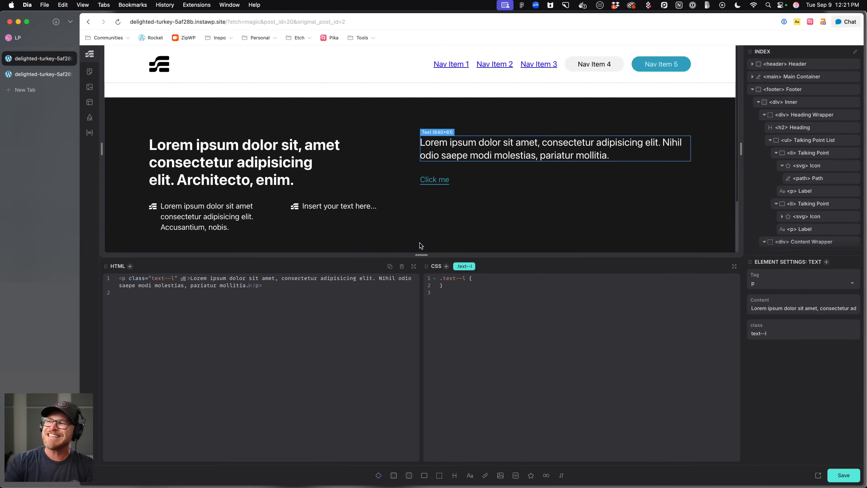
pyautogui.click(472, 266)
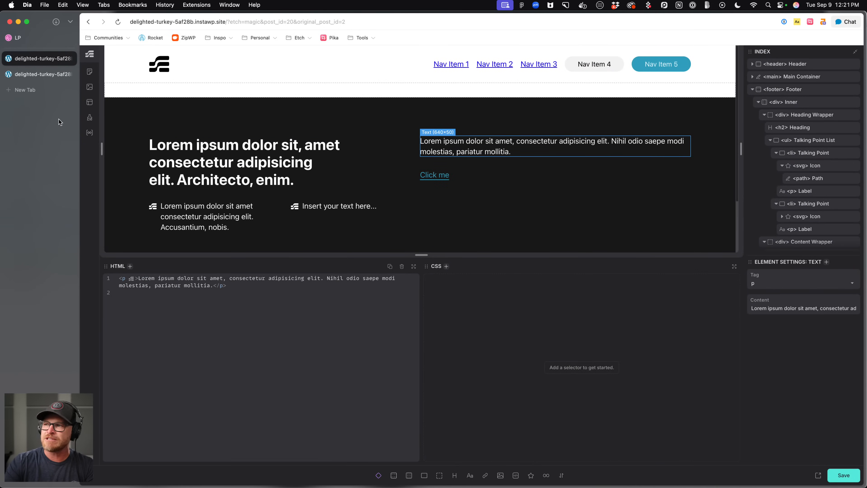
pyautogui.click(33, 36)
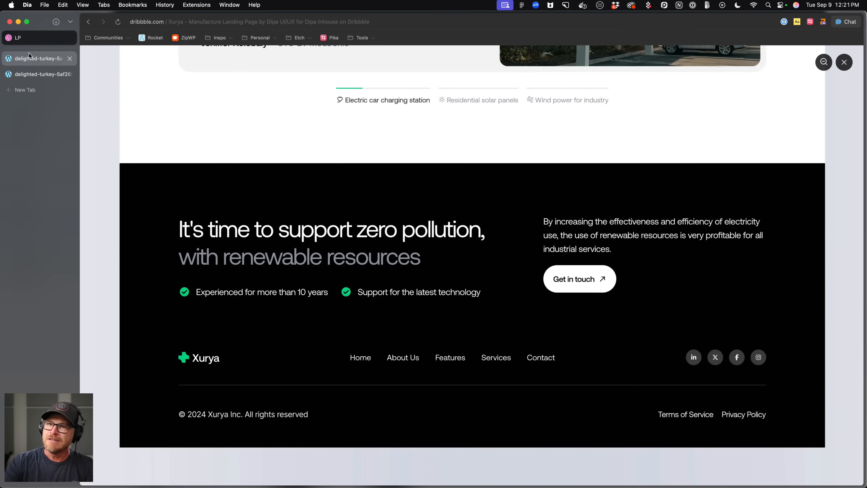
pyautogui.click(28, 56)
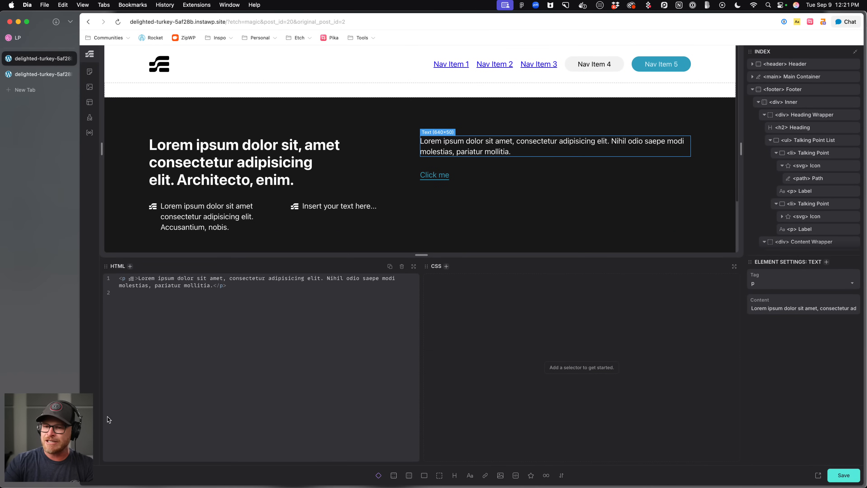
# In the Automatic.css typography settings, set the text default line height to calc(10px + 2ex) and save.
pyautogui.click(90, 412)
pyautogui.click(141, 207)
pyautogui.scroll(-2, 140, 207)
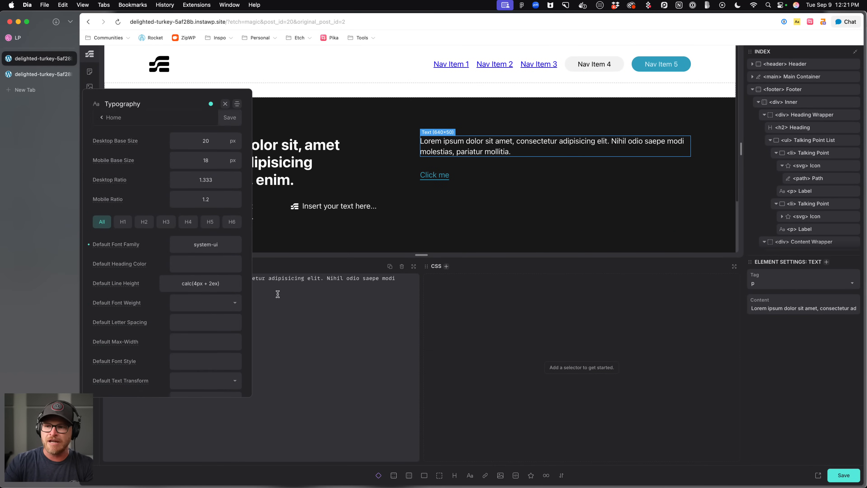
pyautogui.press('BackSpace')
pyautogui.write('8')
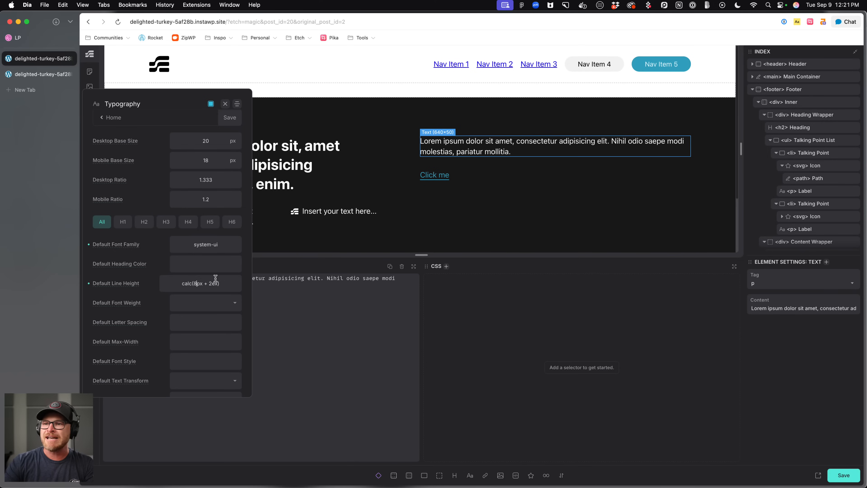
pyautogui.press('BackSpace')
pyautogui.write('4')
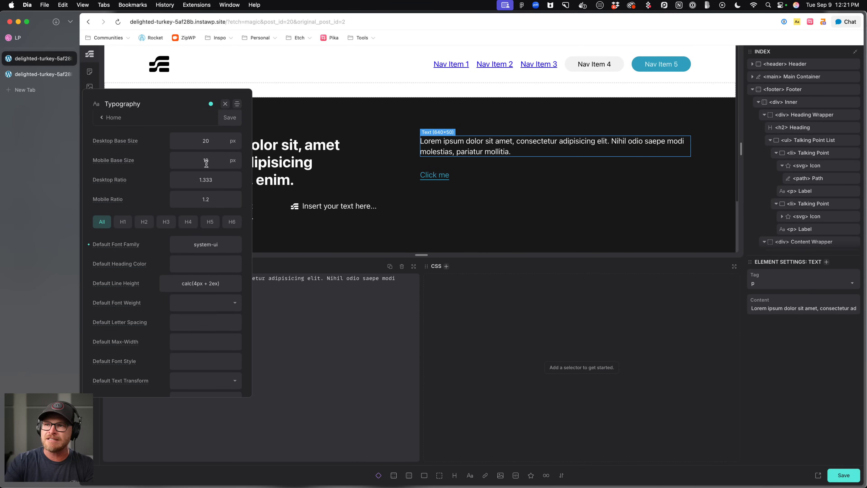
pyautogui.scroll(2, 211, 161)
pyautogui.click(183, 173)
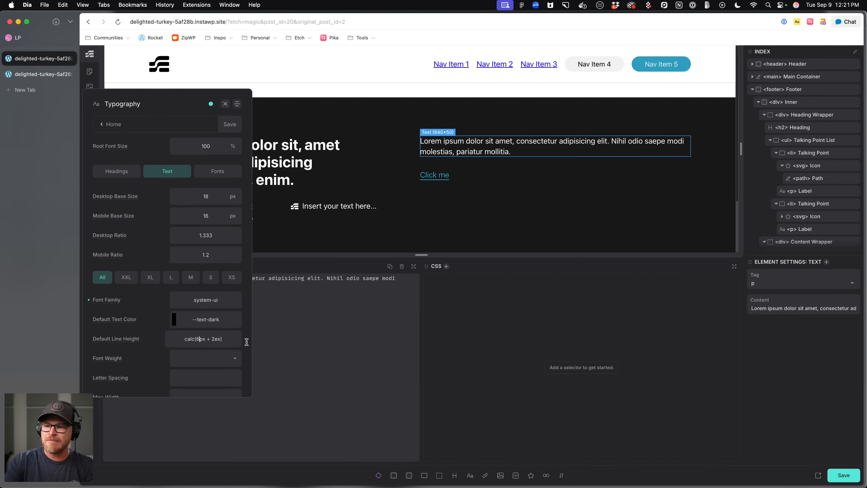
pyautogui.press('BackSpace')
pyautogui.write('10')
pyautogui.press('super+s')
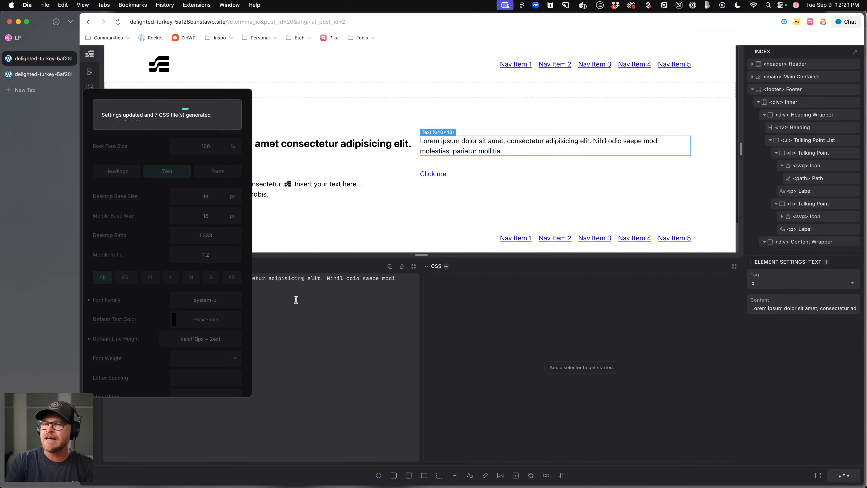
pyautogui.click(296, 299)
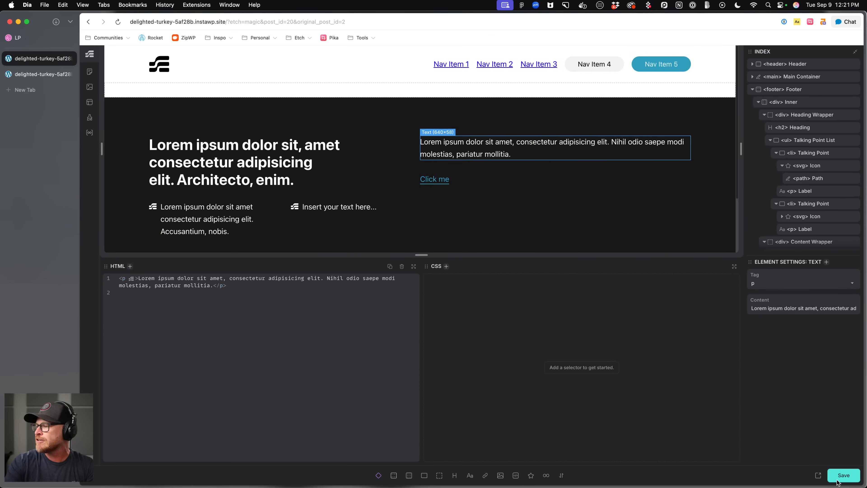
# Reload the live site and scroll through the page down to the footer.
pyautogui.click(38, 74)
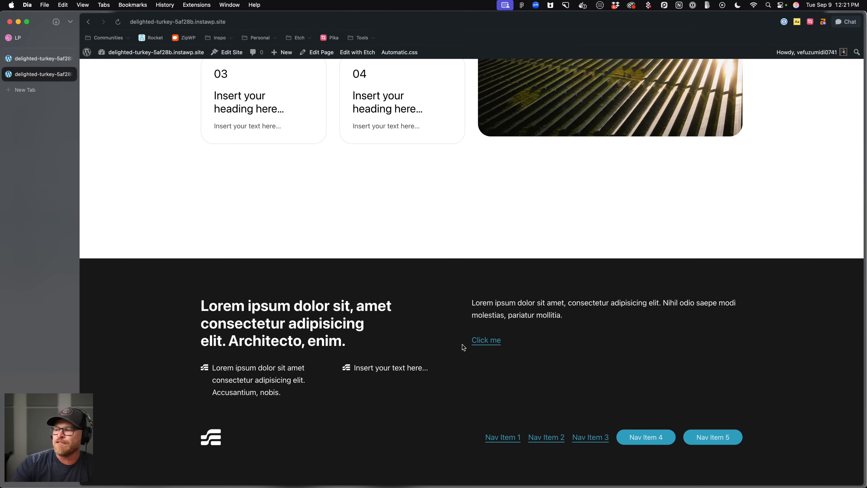
pyautogui.press('super+r')
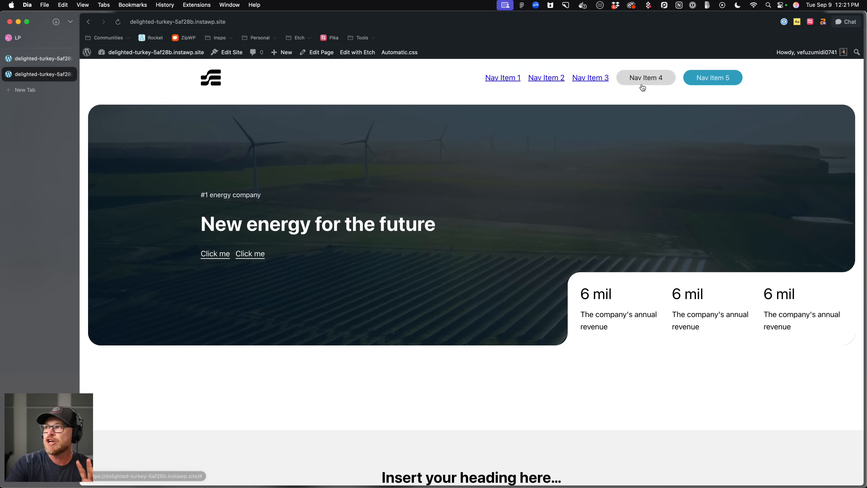
pyautogui.scroll(-8, 435, 126)
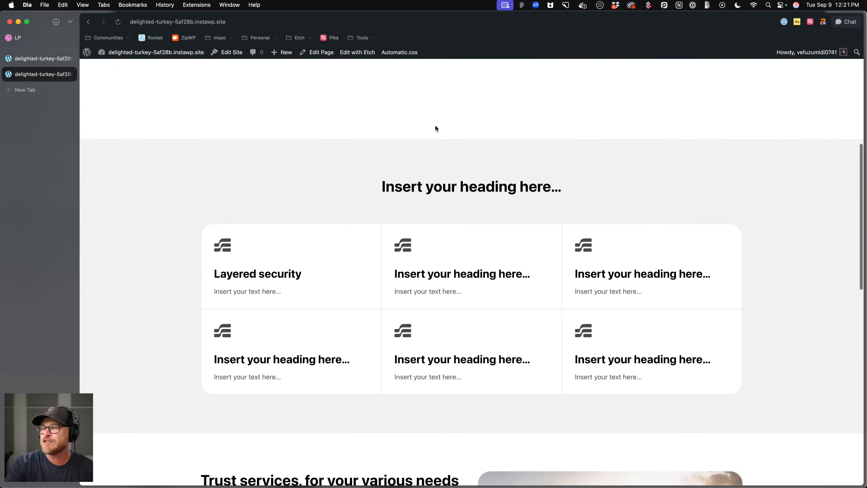
pyautogui.scroll(8, 435, 126)
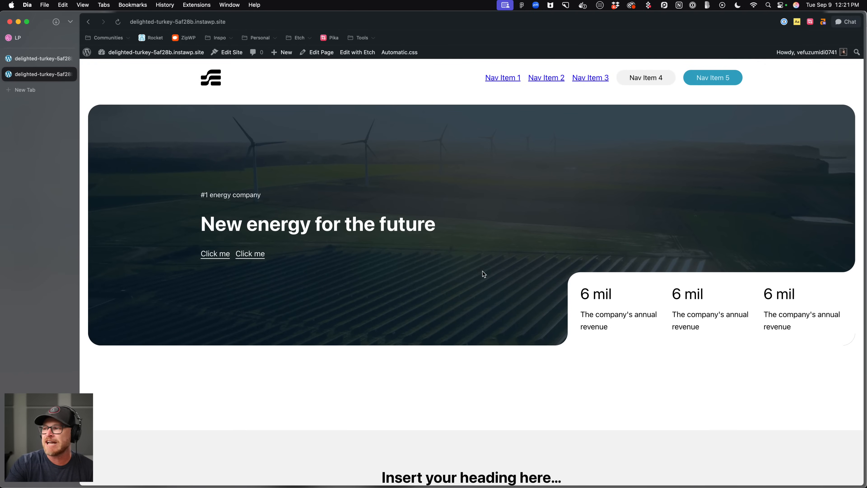
pyautogui.scroll(-5, 511, 252)
pyautogui.scroll(-7, 511, 253)
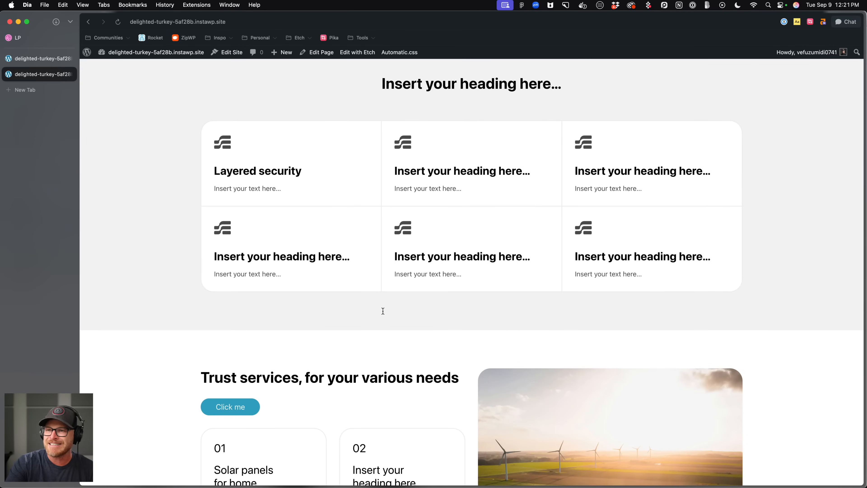
pyautogui.scroll(-8, 370, 240)
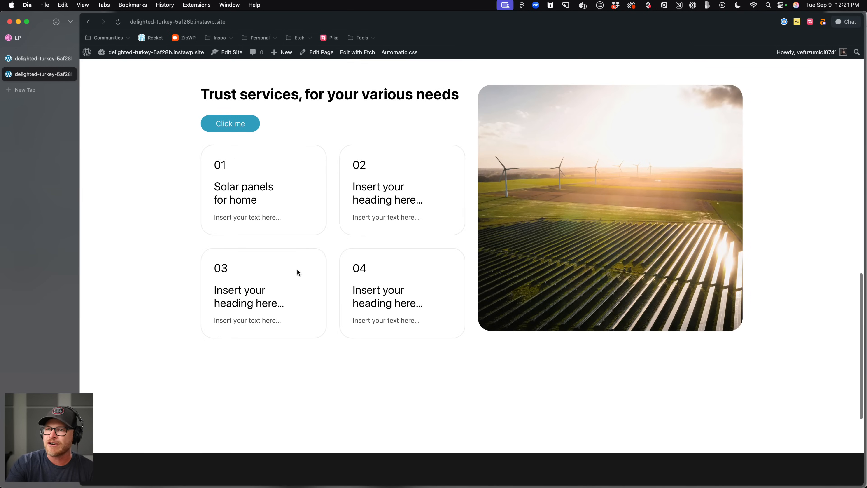
pyautogui.moveTo(202, 167); pyautogui.dragTo(386, 310)
pyautogui.click(516, 226)
pyautogui.scroll(-6, 516, 226)
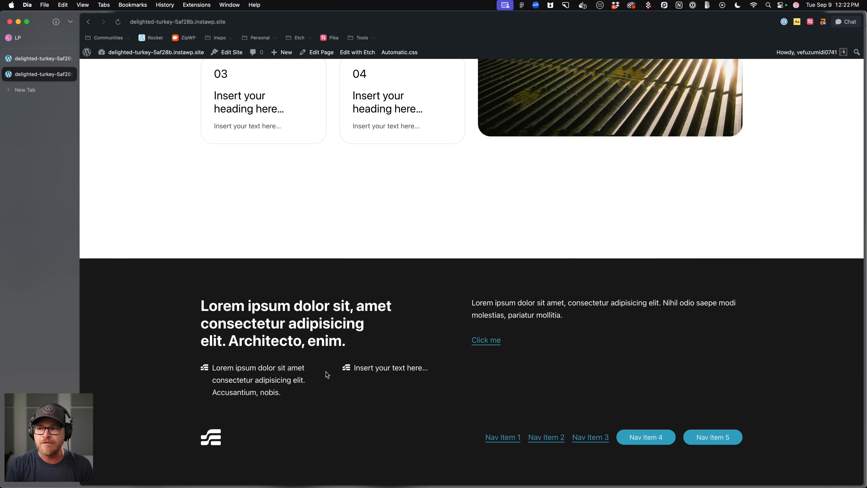
# Scroll up and down the live page to review the sections and footer layout.
pyautogui.scroll(10, 453, 165)
pyautogui.scroll(10, 453, 165)
pyautogui.scroll(-15, 447, 234)
pyautogui.scroll(-5, 449, 250)
pyautogui.scroll(10, 448, 249)
pyautogui.scroll(5, 449, 250)
pyautogui.scroll(-5, 448, 245)
pyautogui.scroll(-8, 448, 246)
pyautogui.scroll(12, 449, 246)
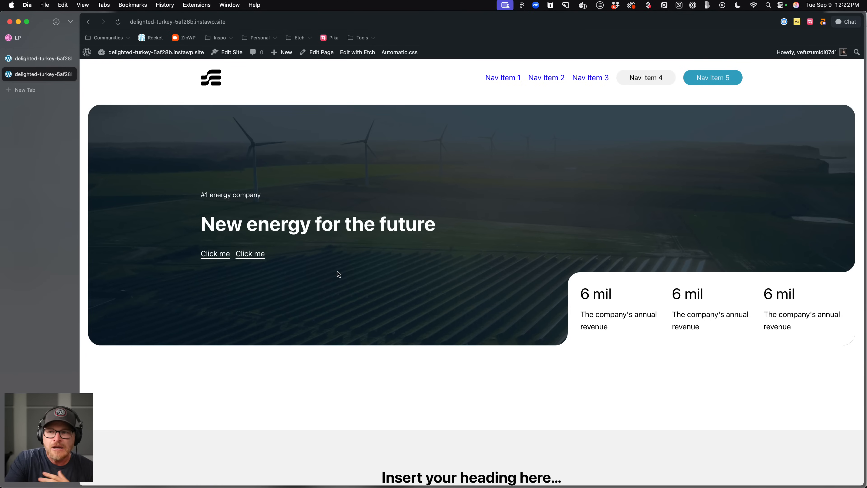
pyautogui.scroll(-20, 338, 271)
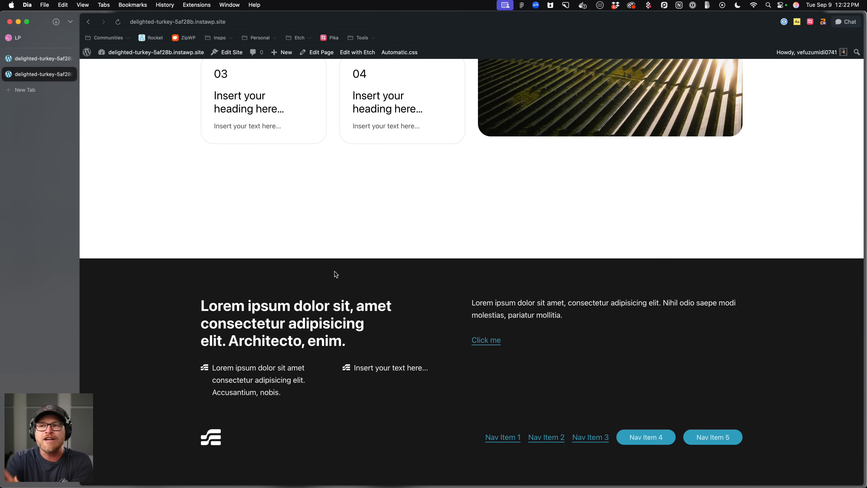
pyautogui.scroll(6, 335, 273)
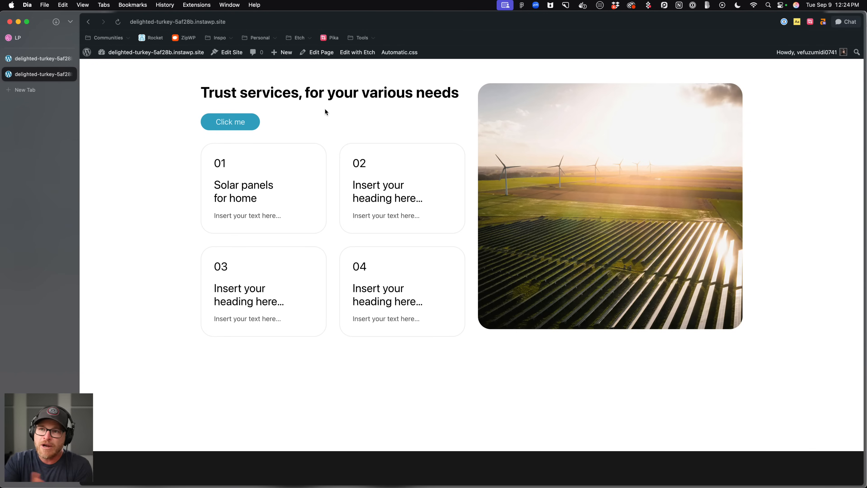
pyautogui.scroll(10, 334, 128)
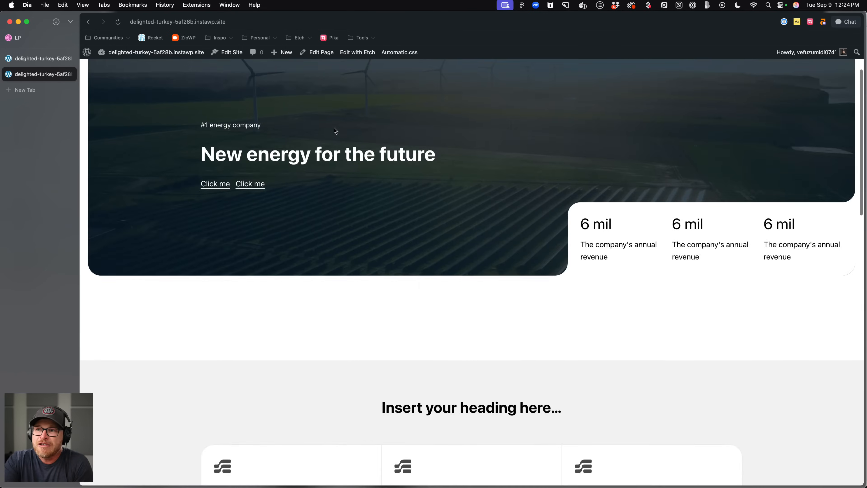
pyautogui.scroll(-3, 334, 127)
pyautogui.scroll(-6, 334, 129)
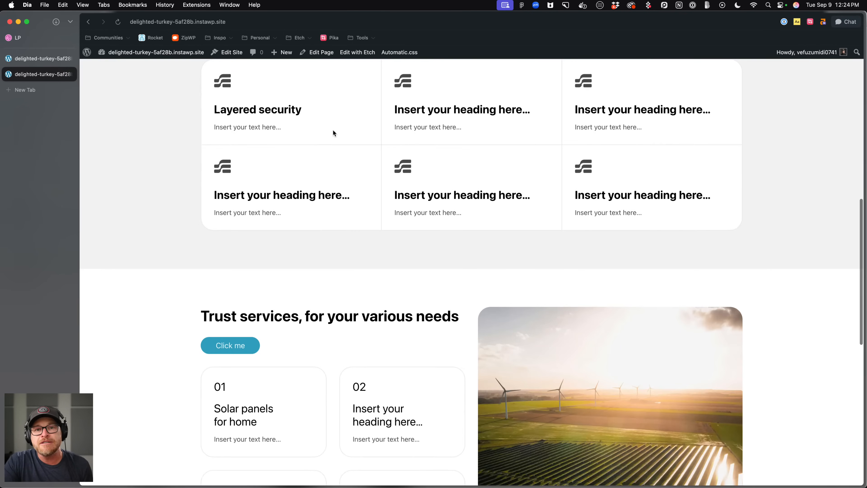
pyautogui.scroll(-5, 334, 132)
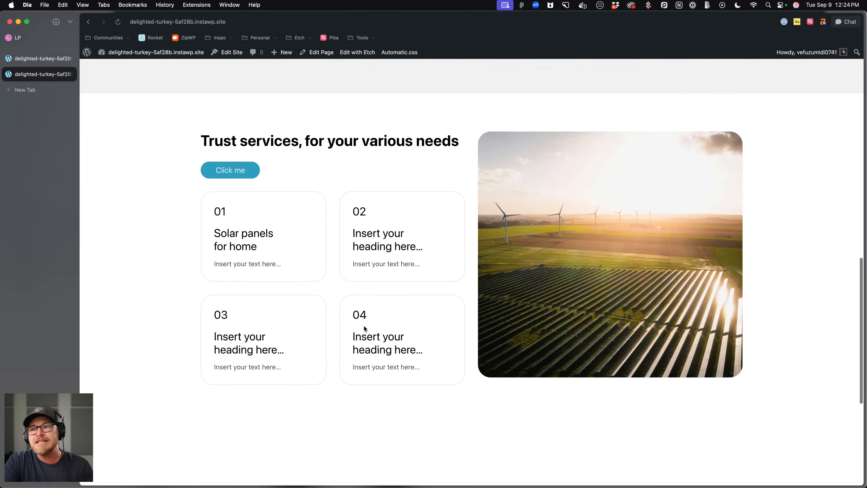
pyautogui.scroll(-3, 363, 326)
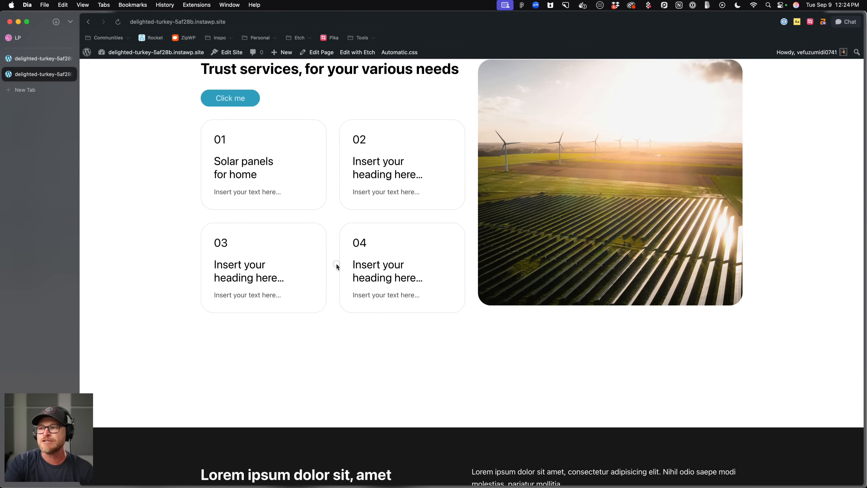
pyautogui.scroll(-5, 336, 265)
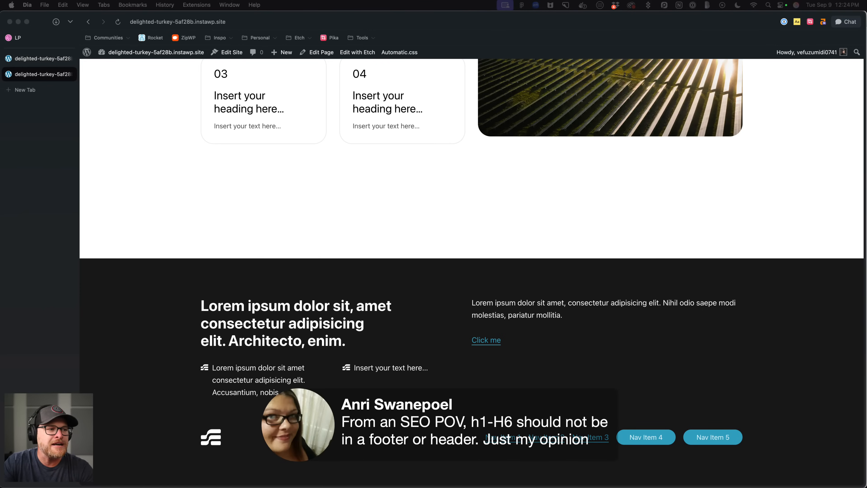
# Try changing the footer heading's tag to p, then undo the change.
pyautogui.click(269, 329)
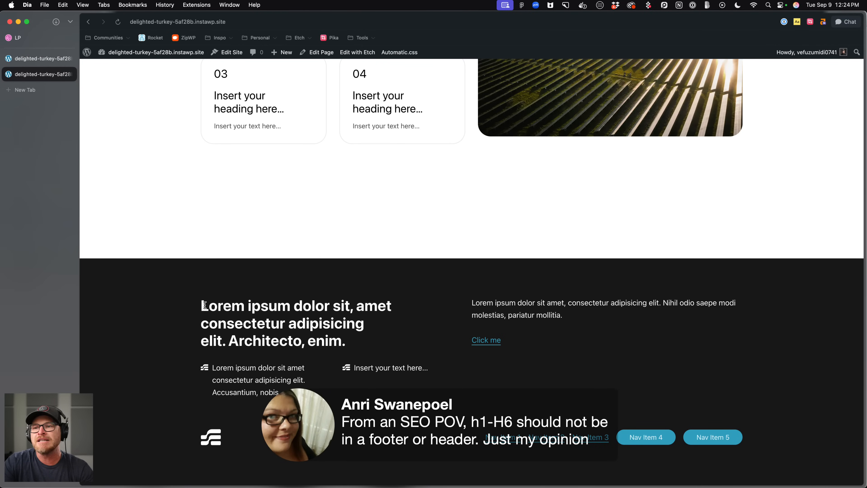
pyautogui.scroll(1, 204, 305)
pyautogui.click(19, 54)
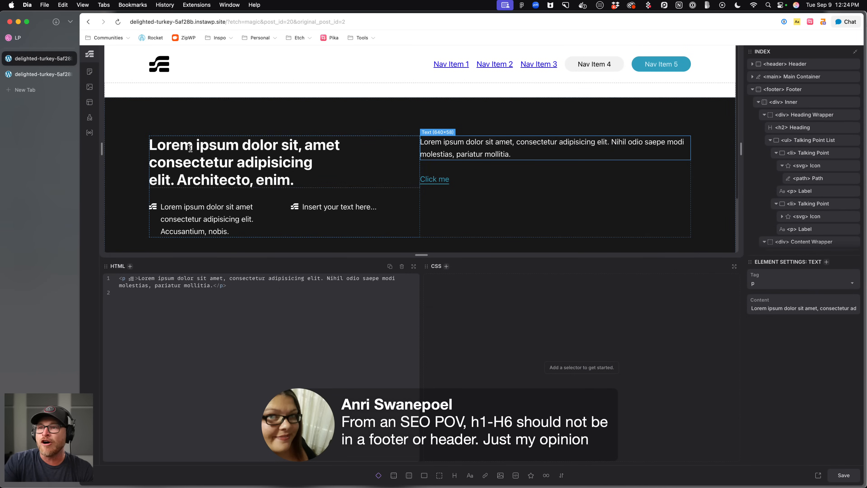
pyautogui.click(193, 153)
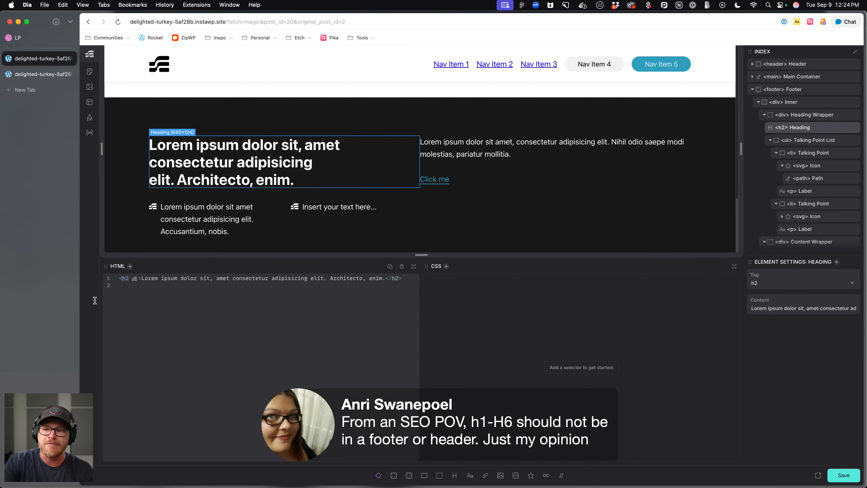
pyautogui.doubleClick(782, 128)
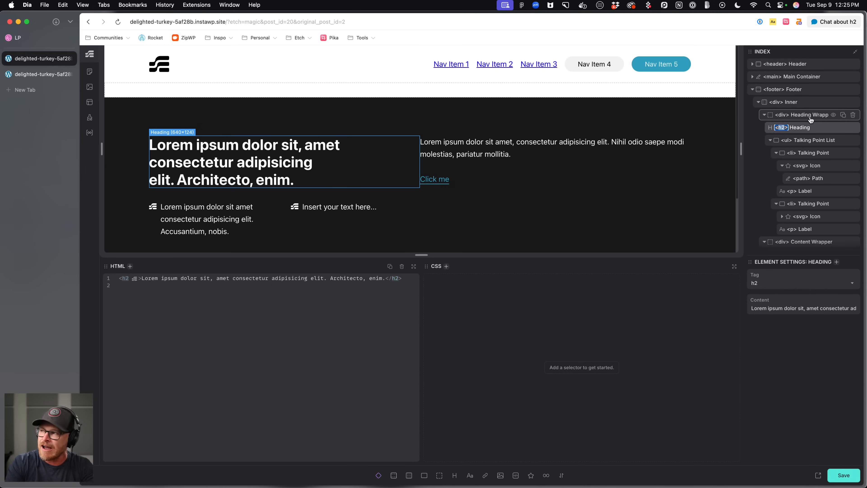
pyautogui.write('p')
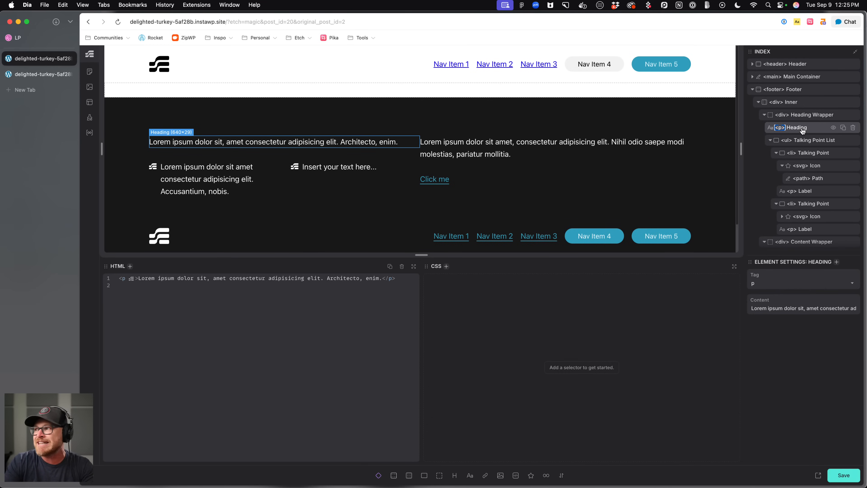
pyautogui.press('super+z')
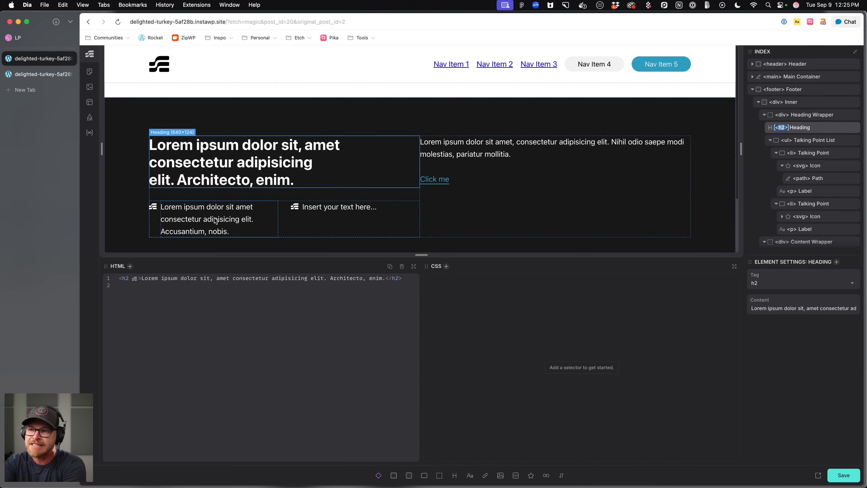
# Select the footer's content wrapper and heading, then save the template.
pyautogui.click(482, 198)
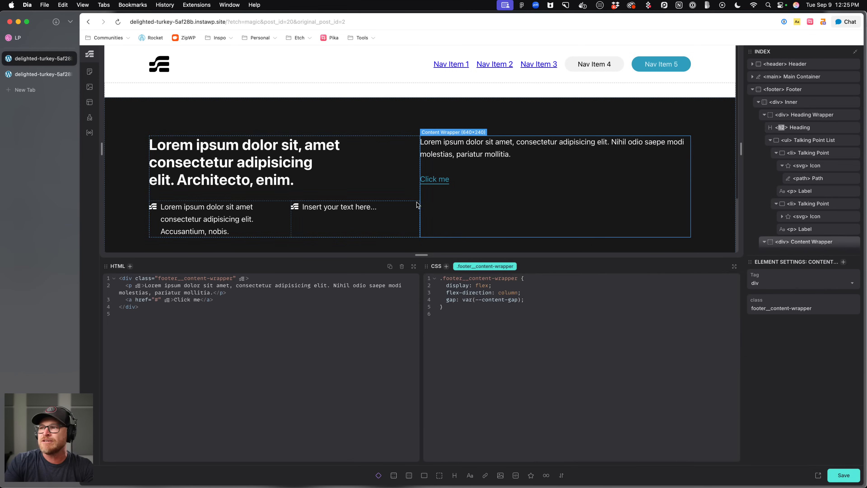
pyautogui.click(408, 183)
pyautogui.press('super+s')
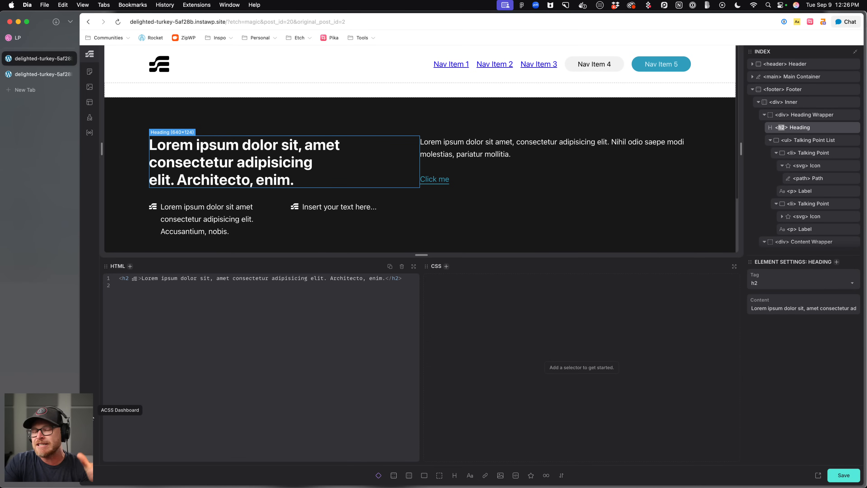
# Browse the Automatic.css Cards settings, including targeting, typography, icons, avatars and the light and dark card variants.
pyautogui.click(93, 418)
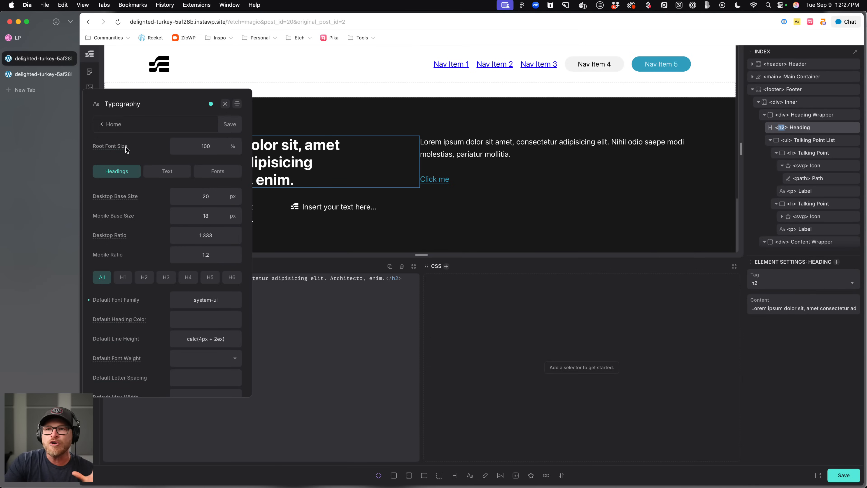
pyautogui.click(105, 119)
pyautogui.scroll(-4, 136, 257)
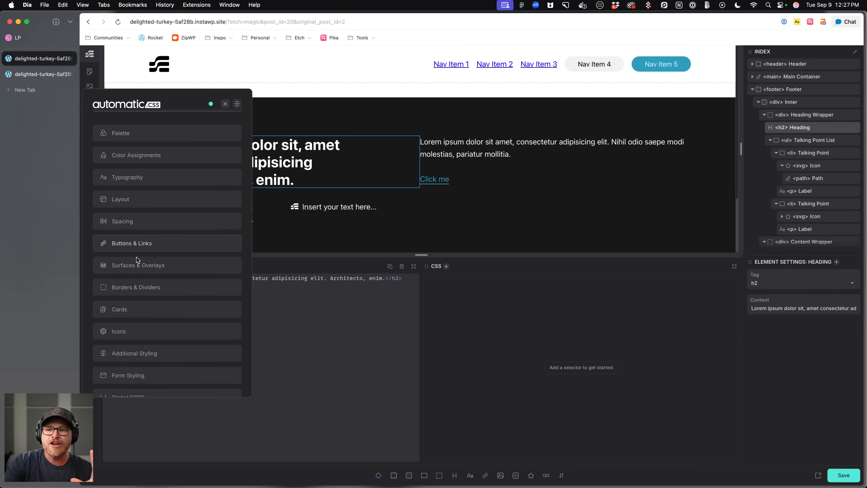
pyautogui.click(133, 268)
pyautogui.scroll(-2, 159, 217)
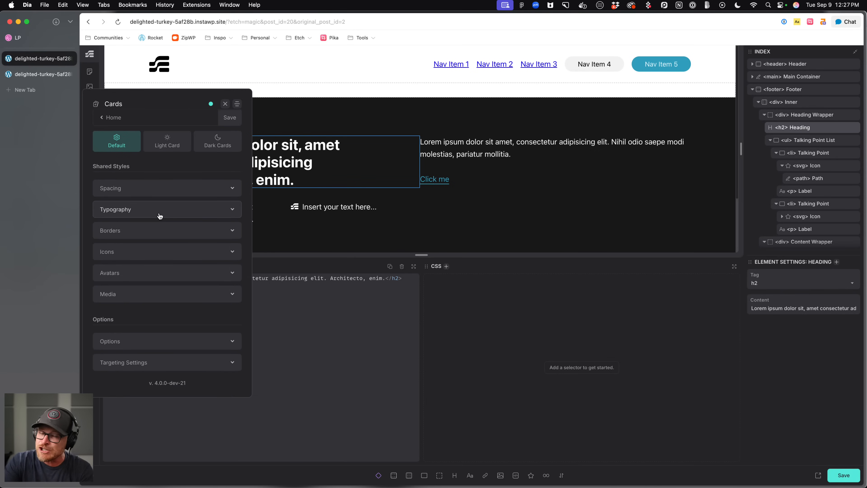
pyautogui.click(187, 361)
pyautogui.moveTo(191, 351); pyautogui.dragTo(100, 349)
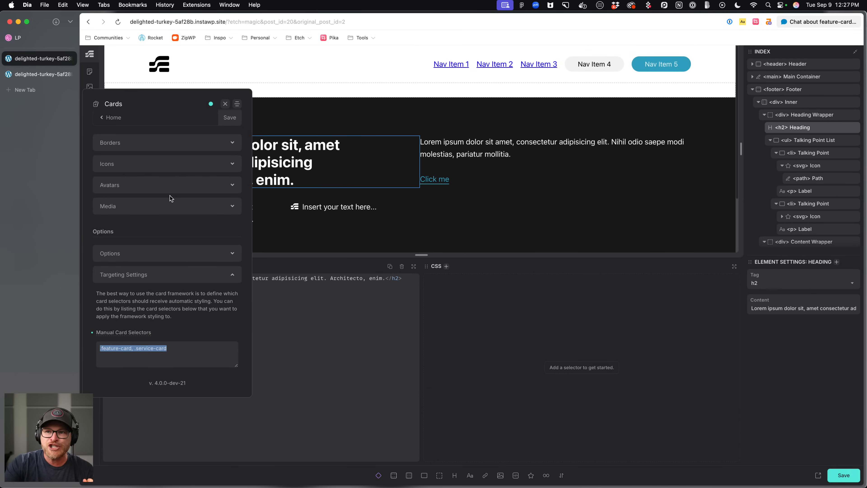
pyautogui.scroll(5, 170, 191)
pyautogui.click(160, 278)
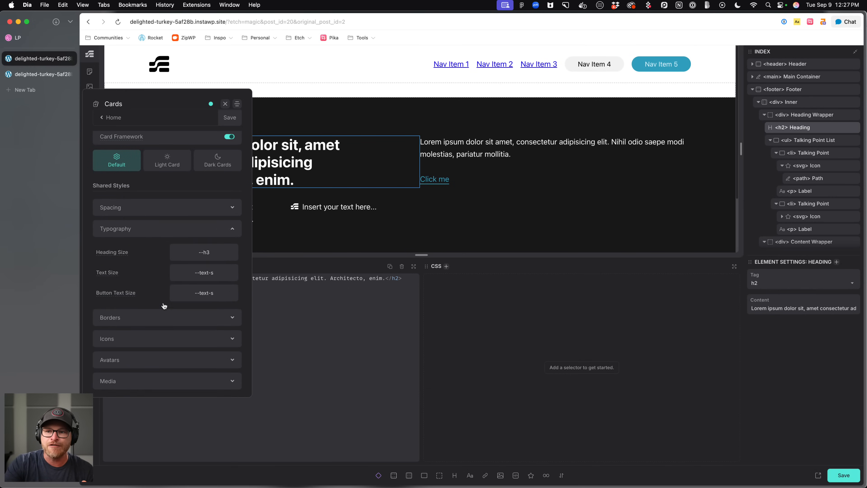
pyautogui.scroll(-3, 164, 277)
pyautogui.click(177, 235)
pyautogui.click(177, 272)
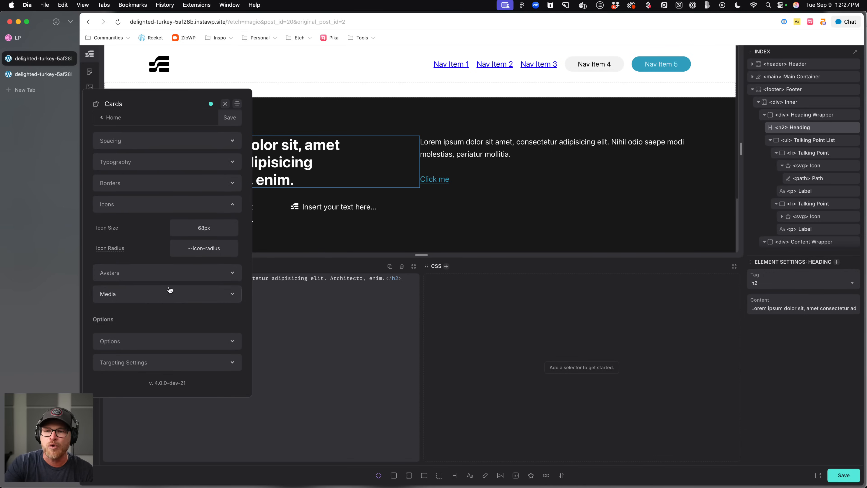
pyautogui.click(169, 276)
pyautogui.scroll(5, 170, 191)
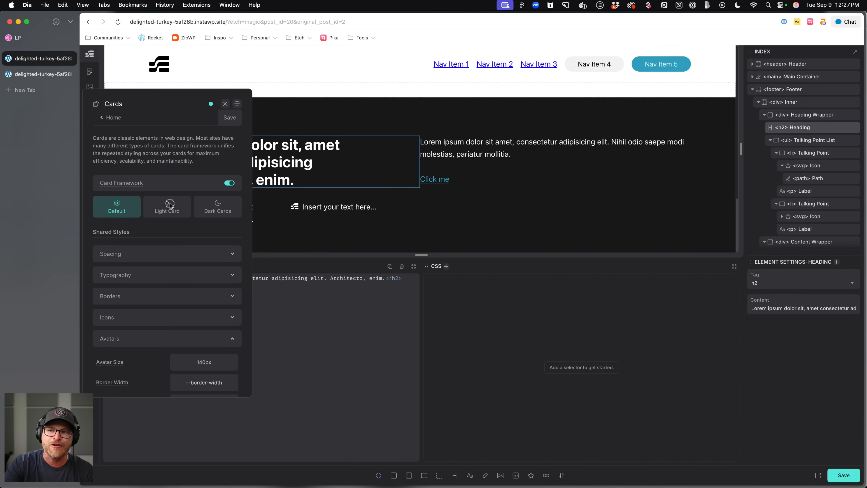
pyautogui.click(167, 207)
pyautogui.click(223, 212)
pyautogui.click(116, 208)
pyautogui.click(178, 210)
pyautogui.click(127, 211)
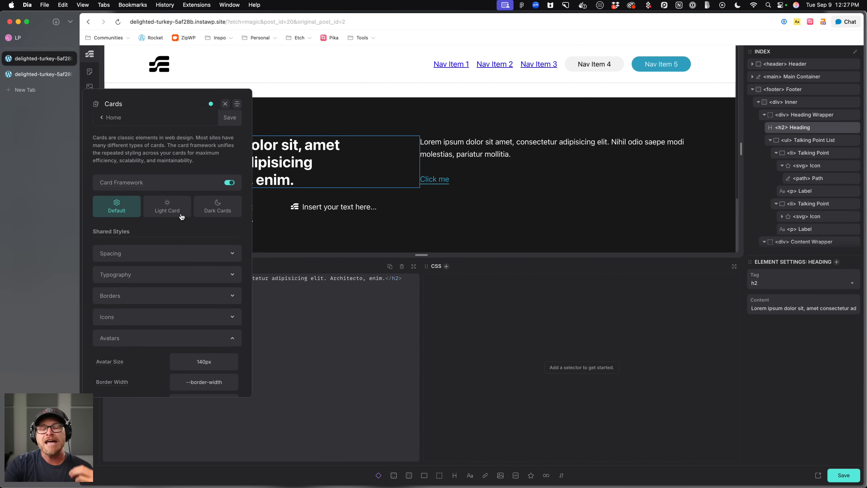
pyautogui.scroll(-5, 176, 218)
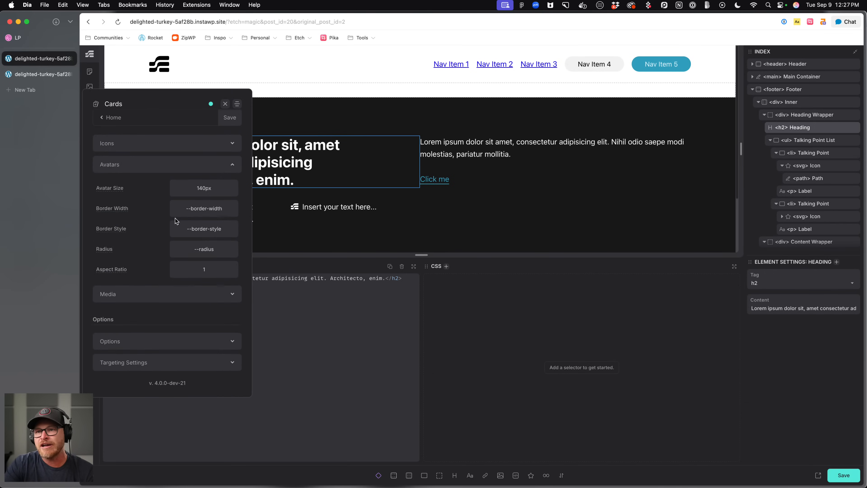
pyautogui.click(191, 167)
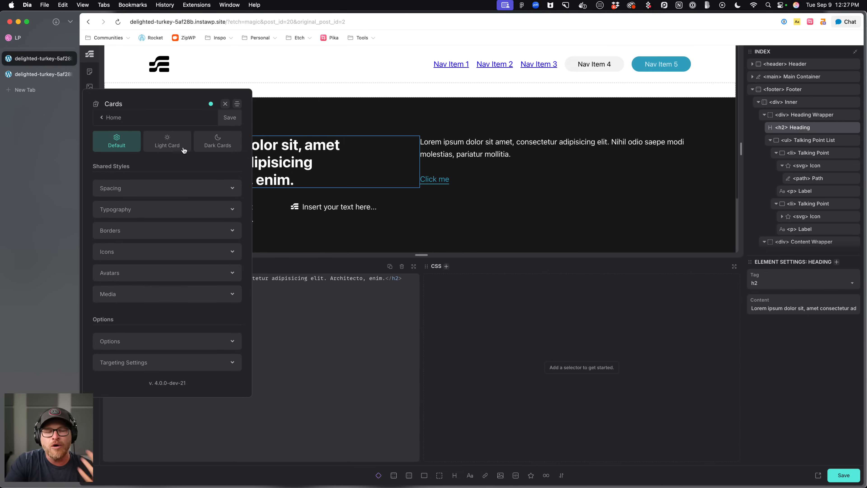
# Try adding .third-card to the Cards manual card selectors, then close the Automatic.css panel.
pyautogui.click(172, 362)
pyautogui.scroll(-3, 172, 361)
pyautogui.click(204, 352)
pyautogui.write(', .third-card')
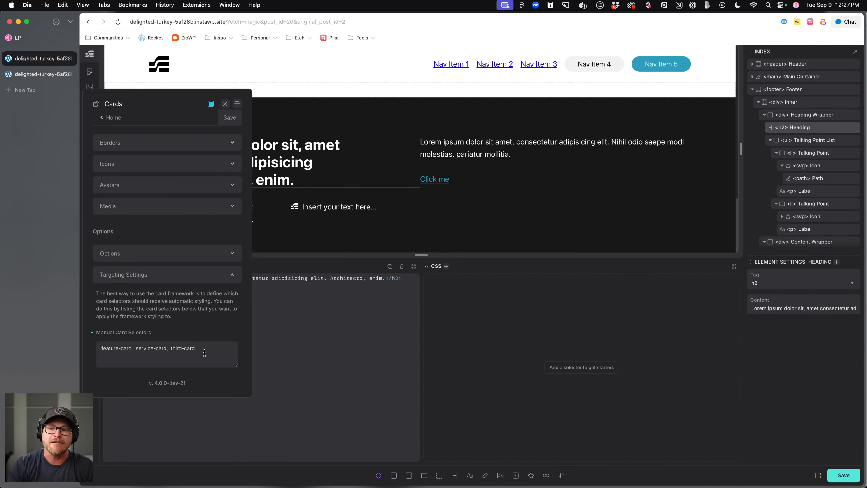
pyautogui.press('BackSpace')
pyautogui.press('BackSpace')
pyautogui.press('BackSpace')
pyautogui.press('BackSpace')
pyautogui.press('BackSpace')
pyautogui.press('BackSpace')
pyautogui.press('BackSpace')
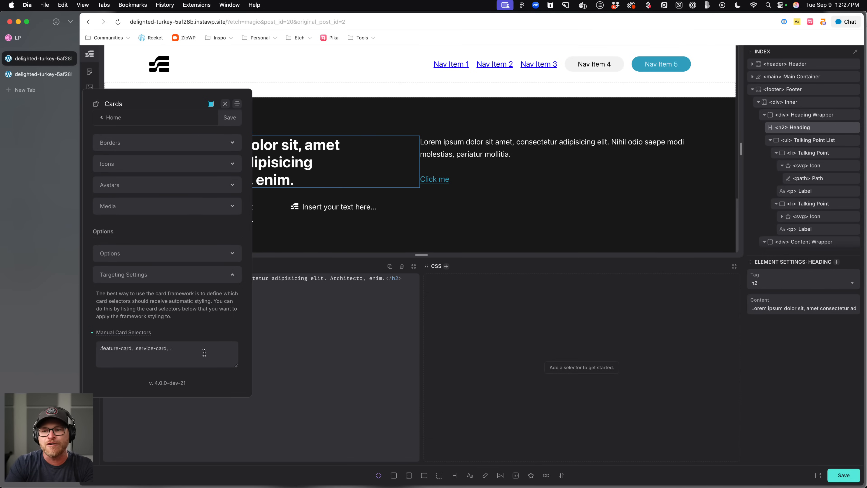
pyautogui.click(225, 104)
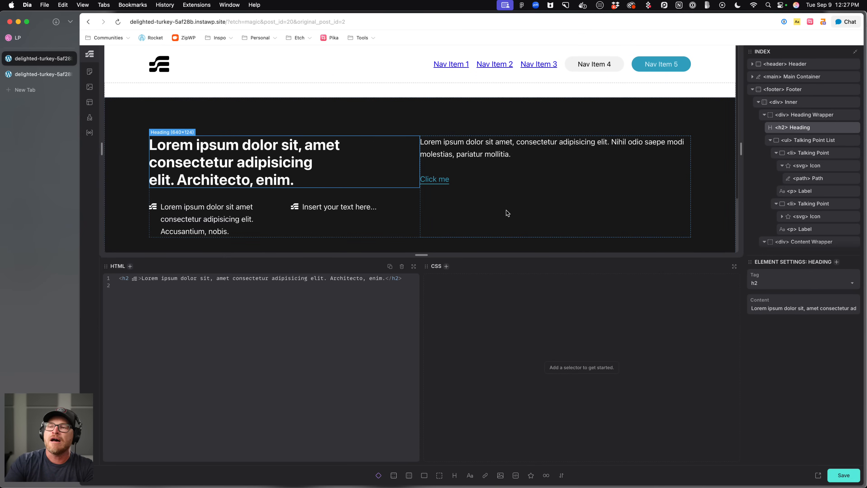
# Select the footer's content and heading wrappers, then reopen the Index template from the templates list.
pyautogui.click(446, 197)
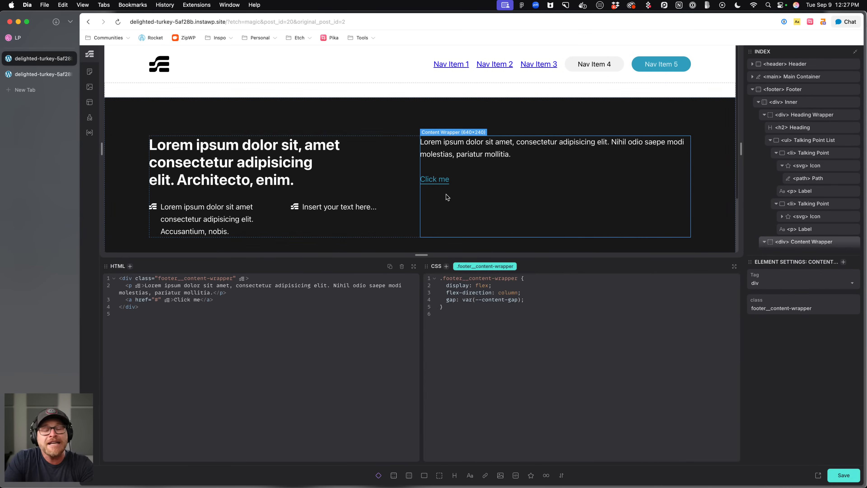
pyautogui.click(394, 194)
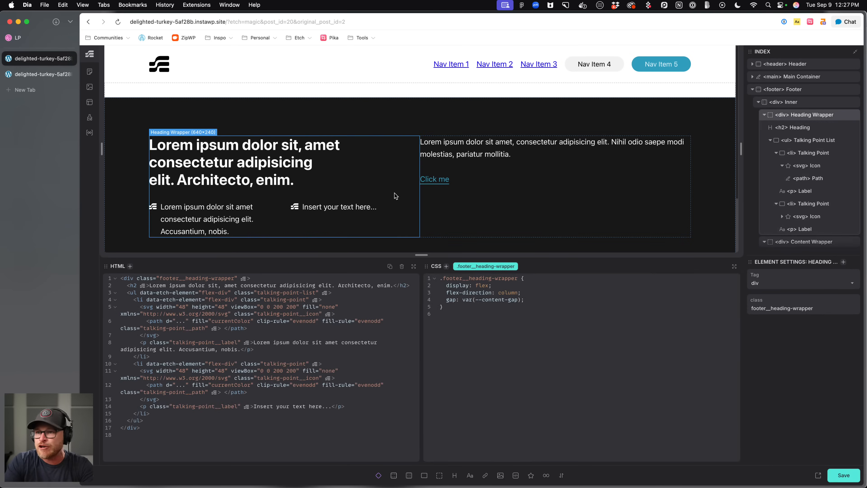
pyautogui.click(473, 205)
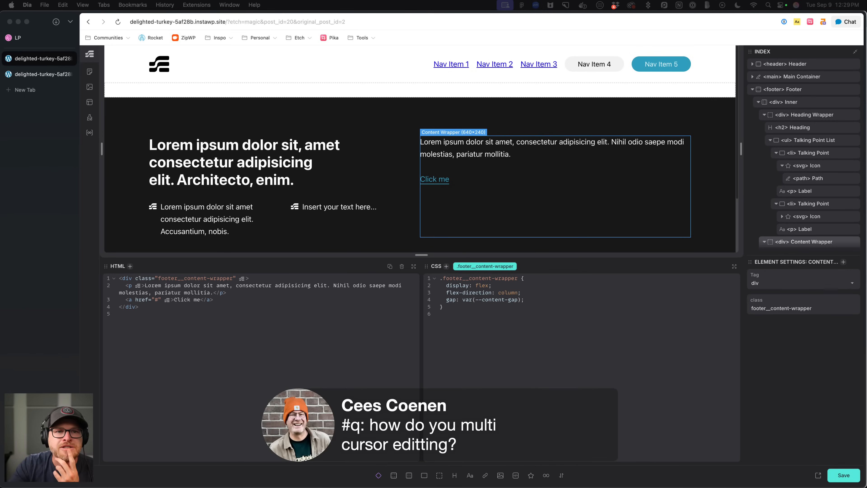
pyautogui.click(486, 337)
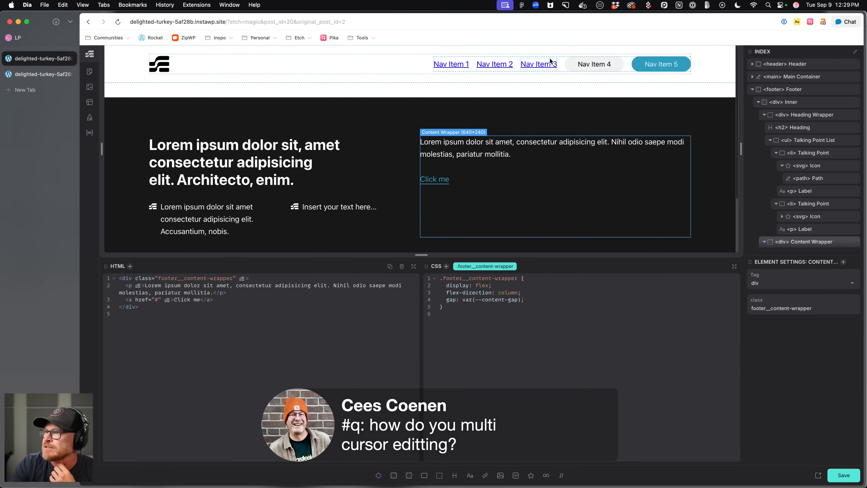
pyautogui.click(90, 102)
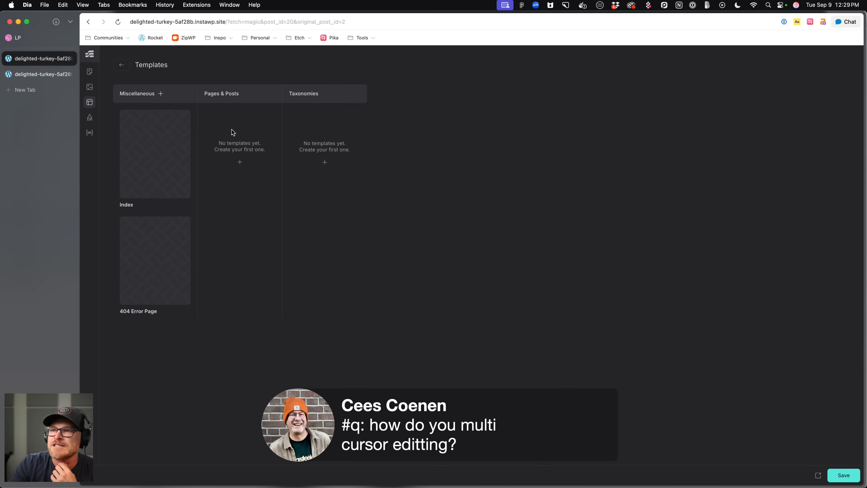
pyautogui.click(155, 146)
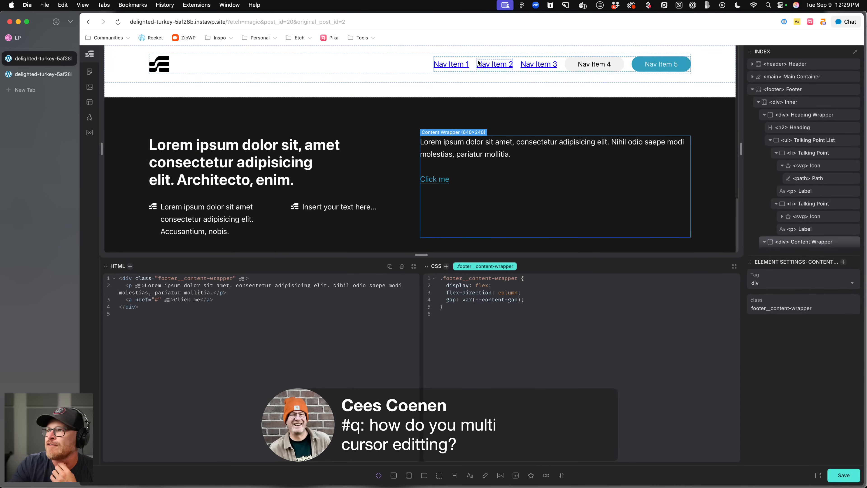
# Multi-cursor select the main-nav__list-item class names in the list's HTML, delete them, and undo the deletion.
pyautogui.moveTo(161, 285); pyautogui.dragTo(224, 286)
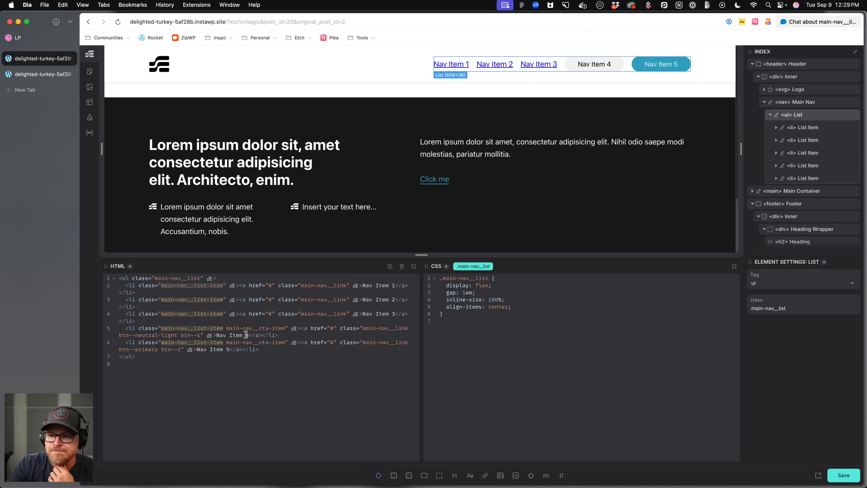
pyautogui.press('super+d')
pyautogui.press('super+d')
pyautogui.press('super+d')
pyautogui.press('super+d')
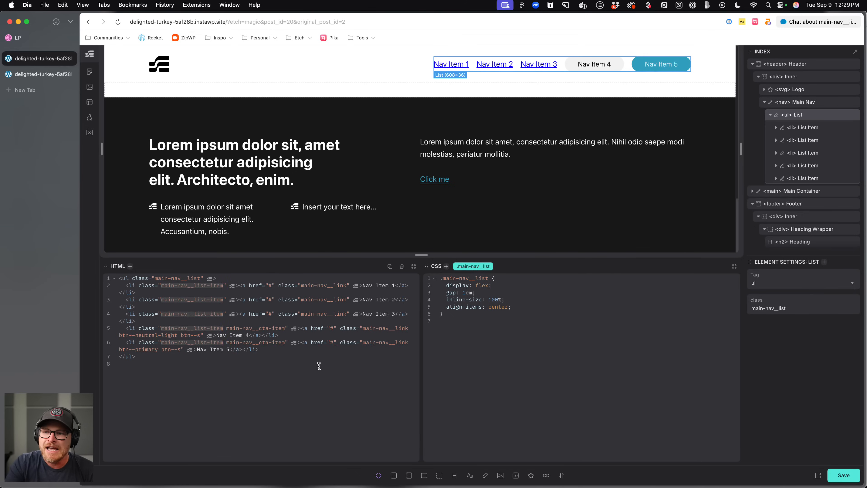
pyautogui.press('BackSpace')
pyautogui.press('super+z')
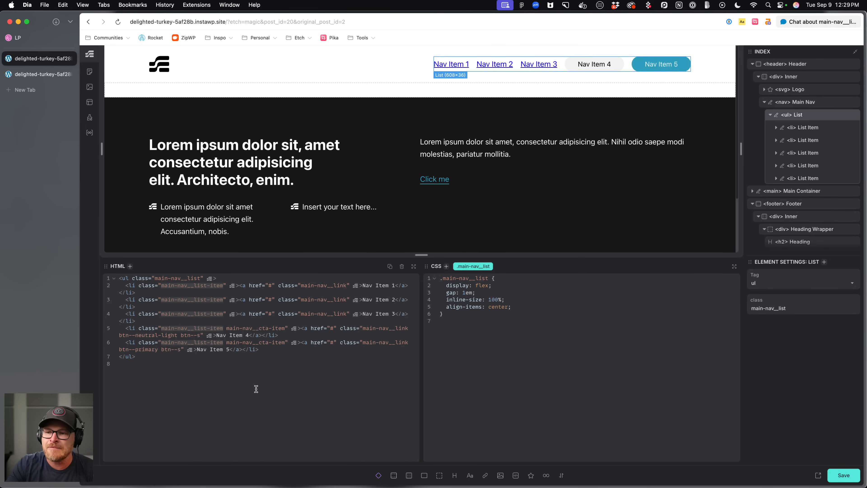
# Select the Main Nav element and multi-cursor select all the li tags in its HTML.
pyautogui.click(250, 377)
pyautogui.click(802, 106)
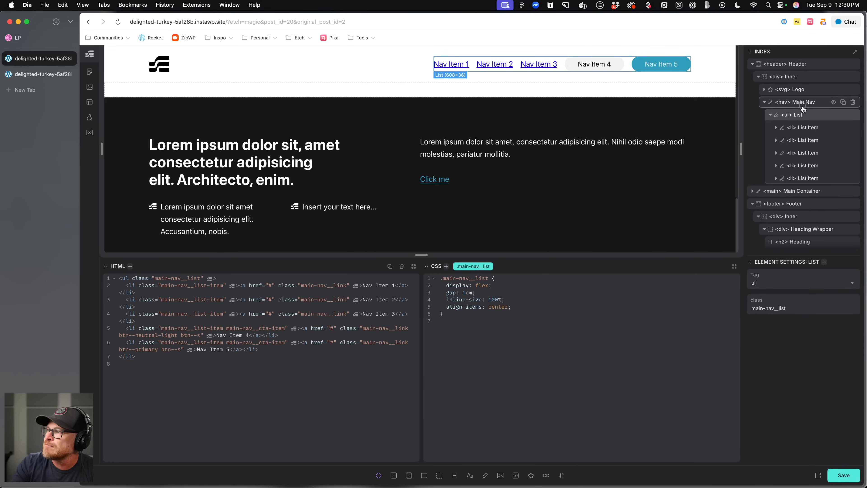
pyautogui.click(802, 128)
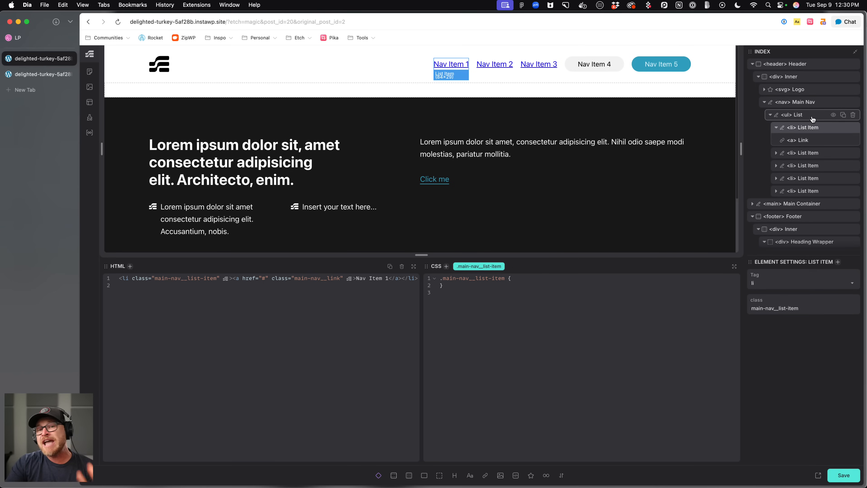
pyautogui.click(818, 103)
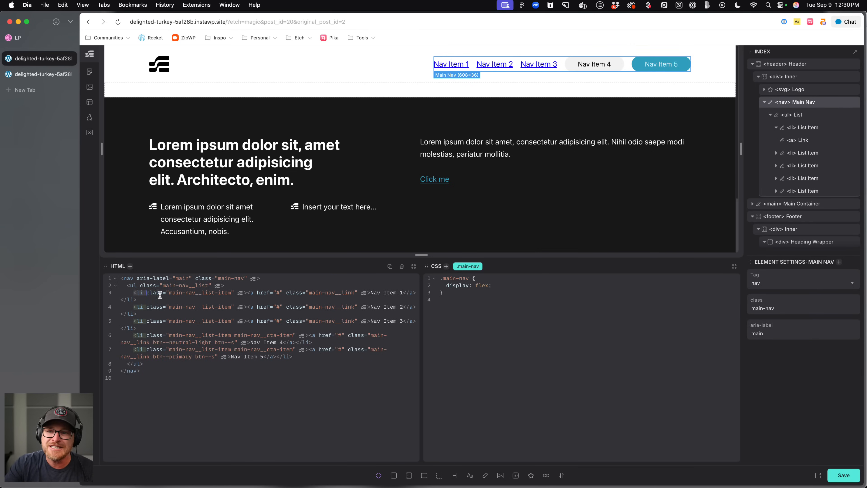
pyautogui.doubleClick(140, 294)
pyautogui.press('super+d')
pyautogui.press('super+d')
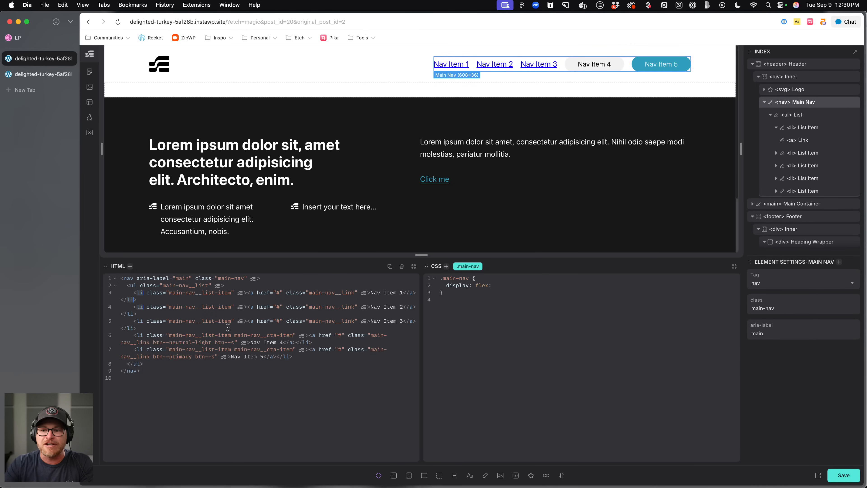
pyautogui.press('super+d')
pyautogui.press('super+d')
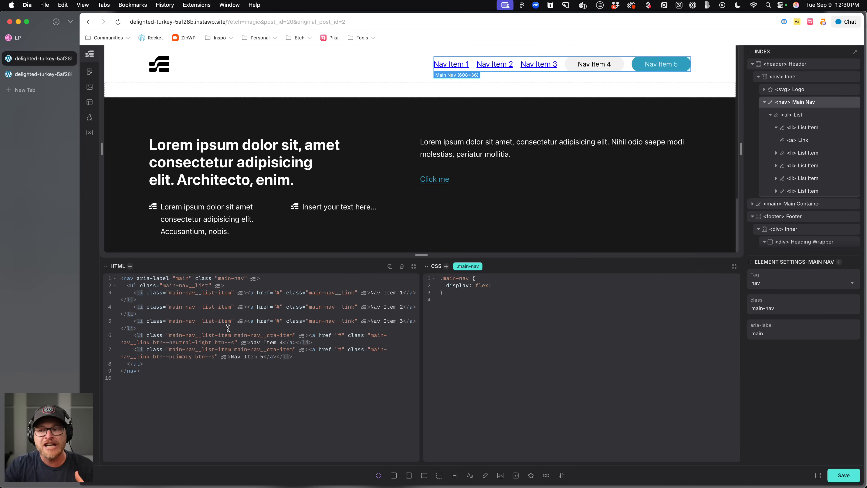
pyautogui.click(295, 375)
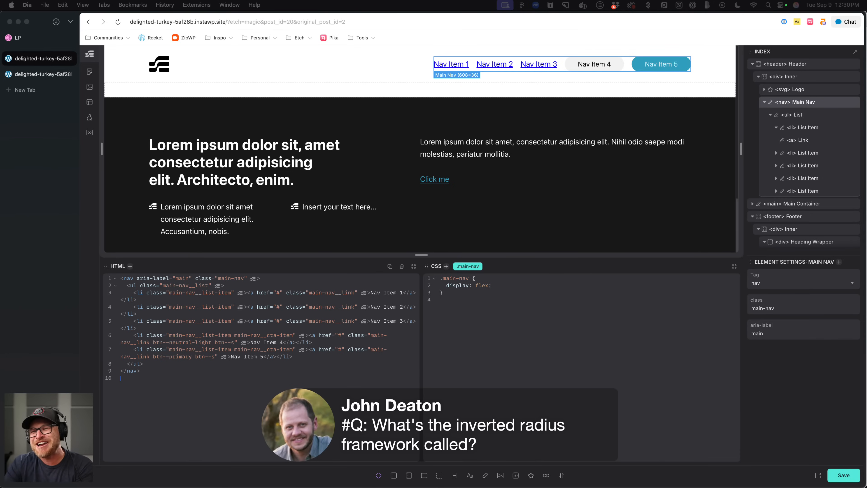
# Open a new tab and search automaticcss.com for the inverted radius documentation.
pyautogui.press('super+t')
pyautogui.write('aut')
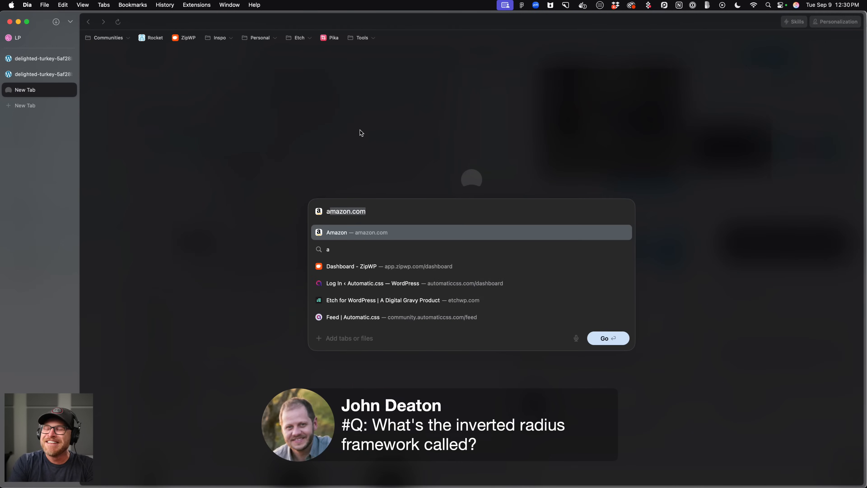
pyautogui.write('omaticcss.com inverted')
pyautogui.press('Return')
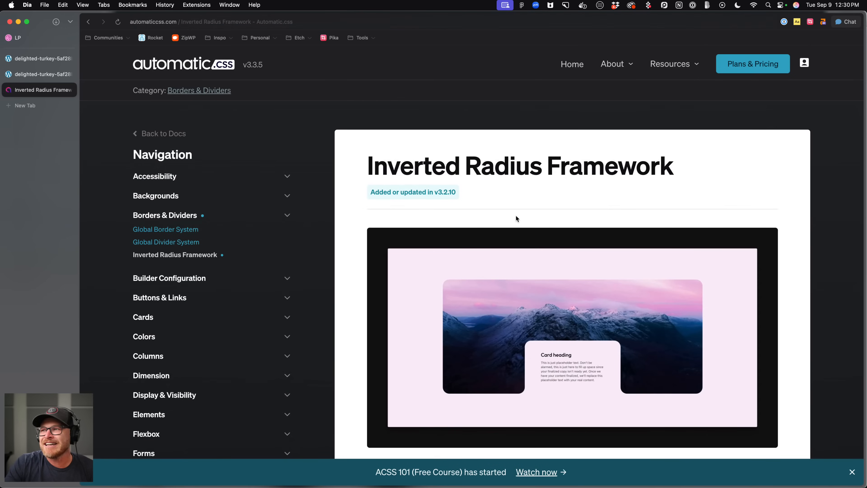
# Scroll through the Inverted Radius Framework documentation page.
pyautogui.scroll(-2, 516, 216)
pyautogui.scroll(-3, 515, 215)
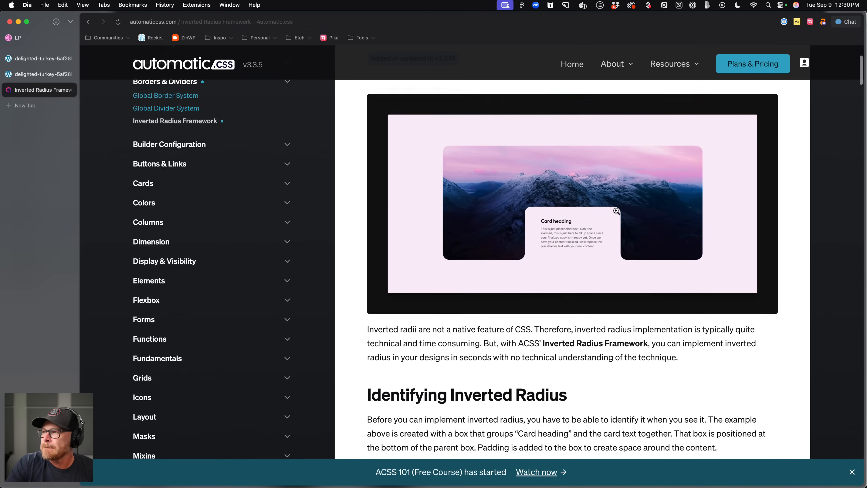
pyautogui.scroll(-6, 616, 211)
pyautogui.scroll(-20, 616, 211)
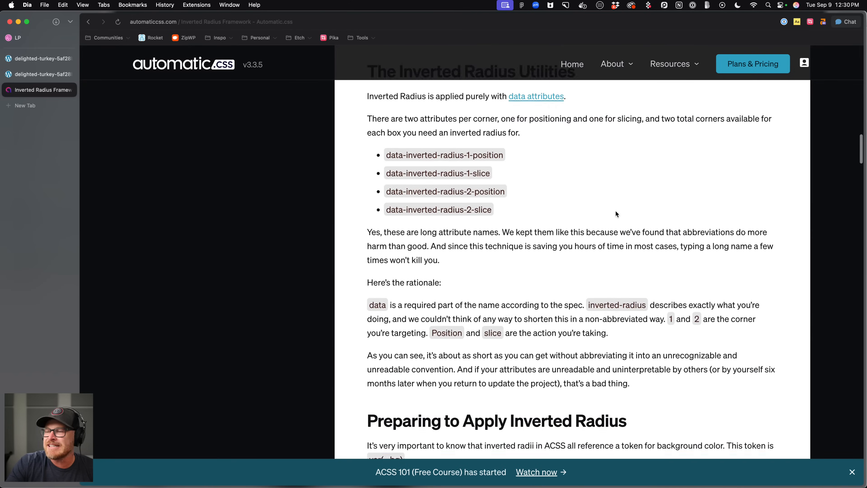
pyautogui.scroll(-8, 616, 212)
pyautogui.scroll(-15, 616, 214)
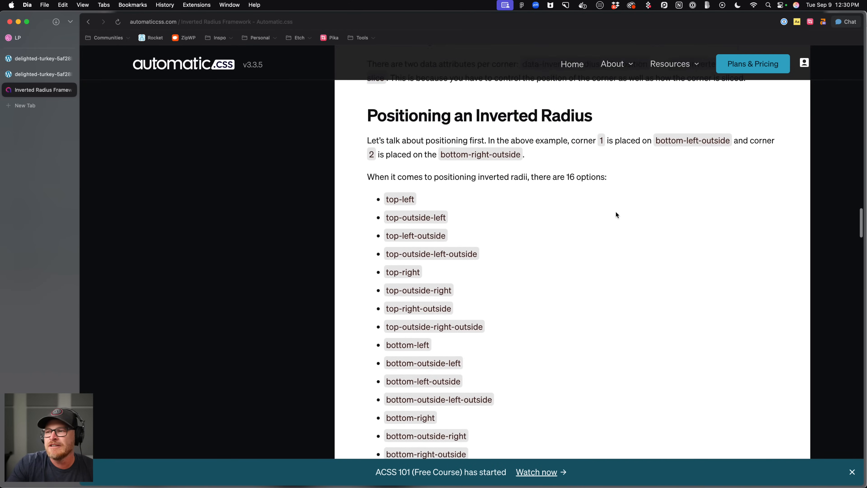
# Scroll through the rest of the Inverted Radius documentation and close its tab.
pyautogui.scroll(-15, 616, 212)
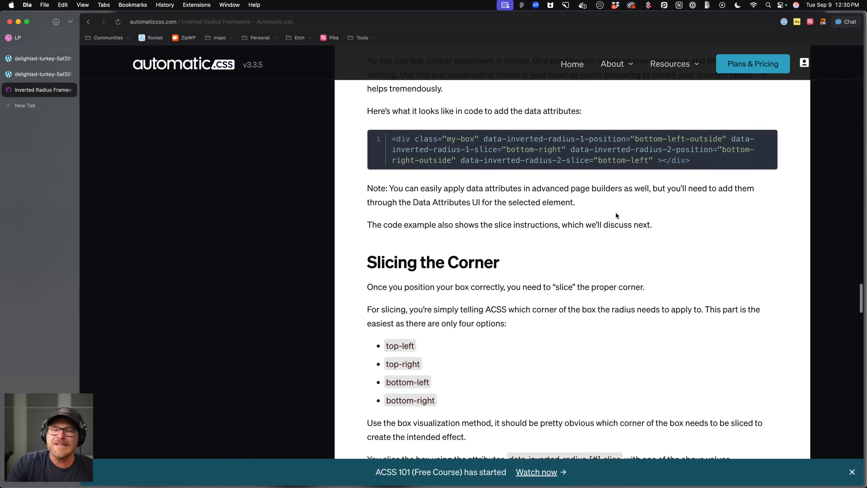
pyautogui.scroll(5, 616, 214)
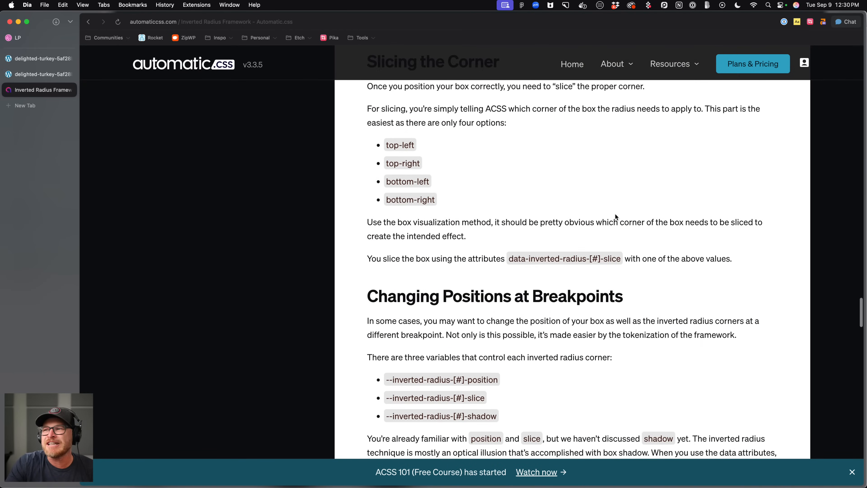
pyautogui.scroll(-6, 615, 214)
pyautogui.scroll(-10, 614, 217)
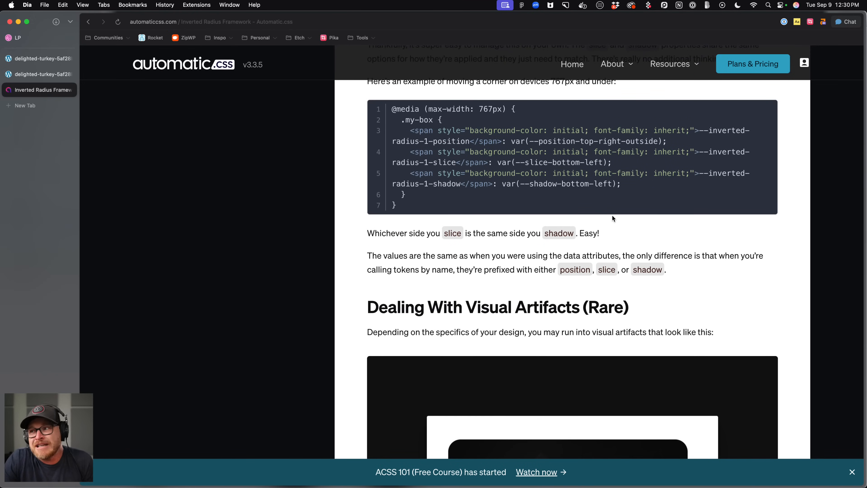
pyautogui.scroll(-3, 611, 218)
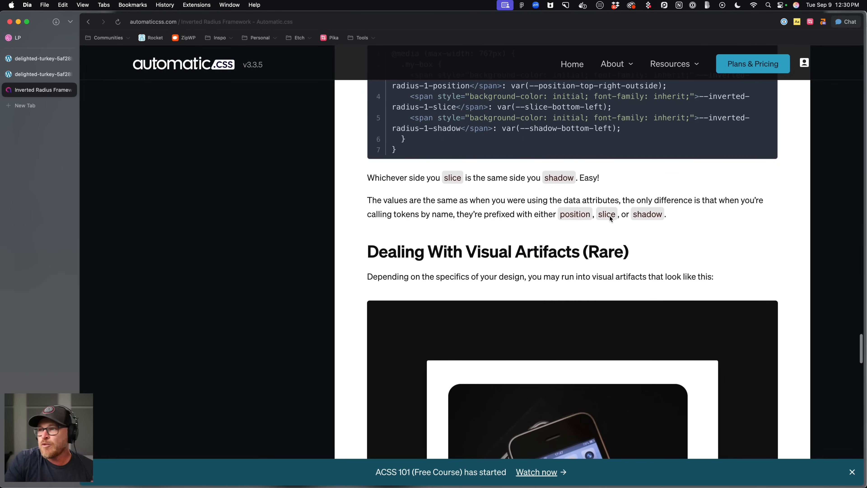
pyautogui.scroll(-1, 611, 217)
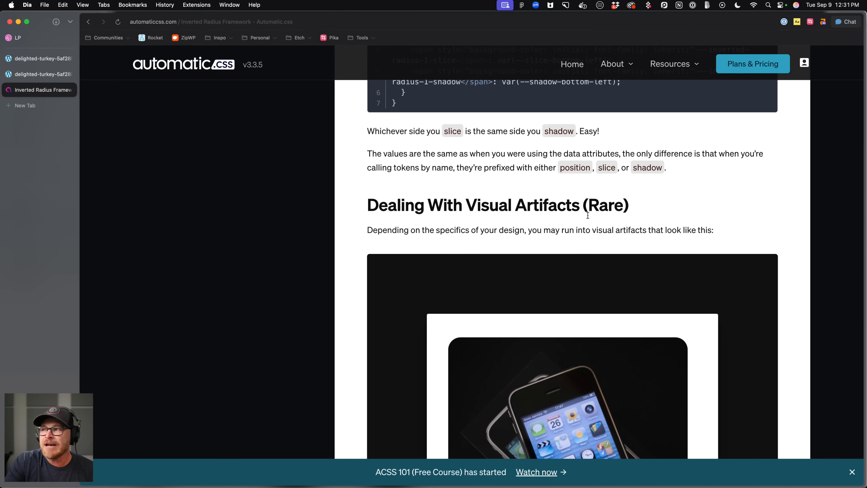
pyautogui.scroll(-3, 588, 215)
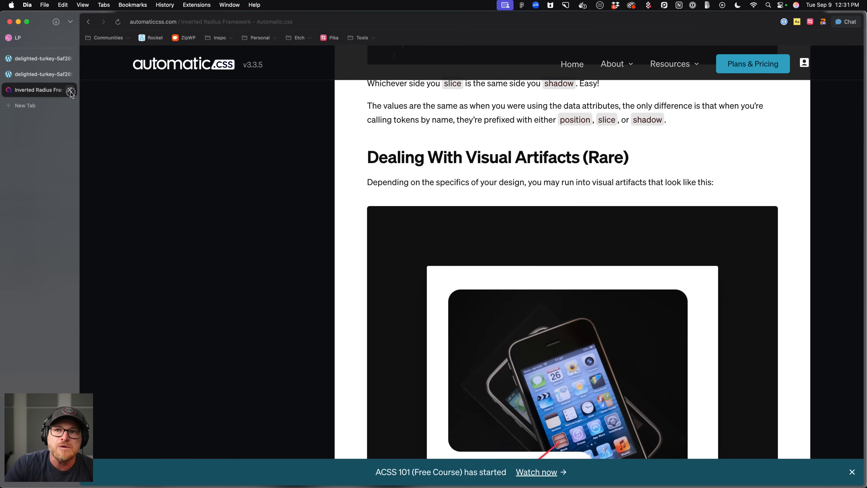
pyautogui.click(71, 90)
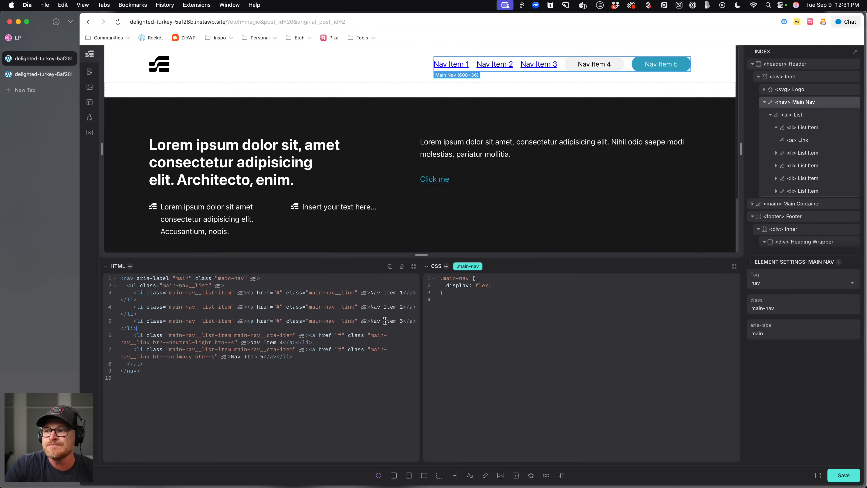
# Inspect the nav wrapper, heading, talking point list and footer elements on the canvas and in their HTML.
pyautogui.click(137, 328)
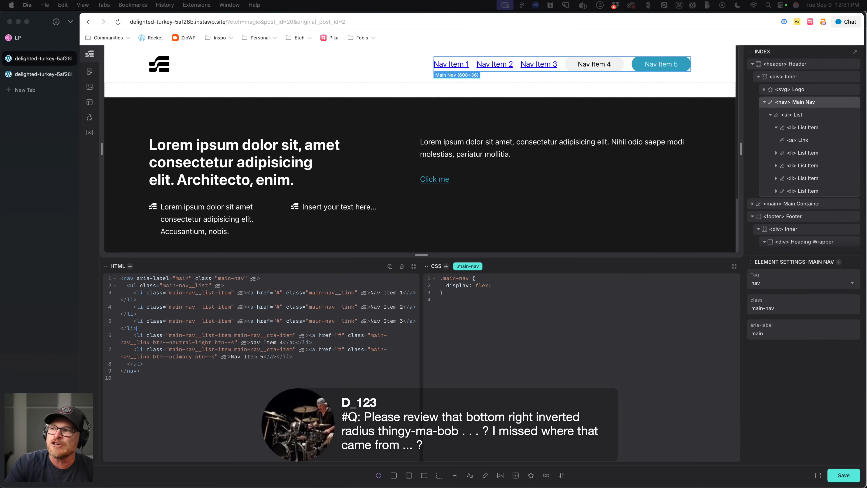
pyautogui.scroll(-3, 420, 149)
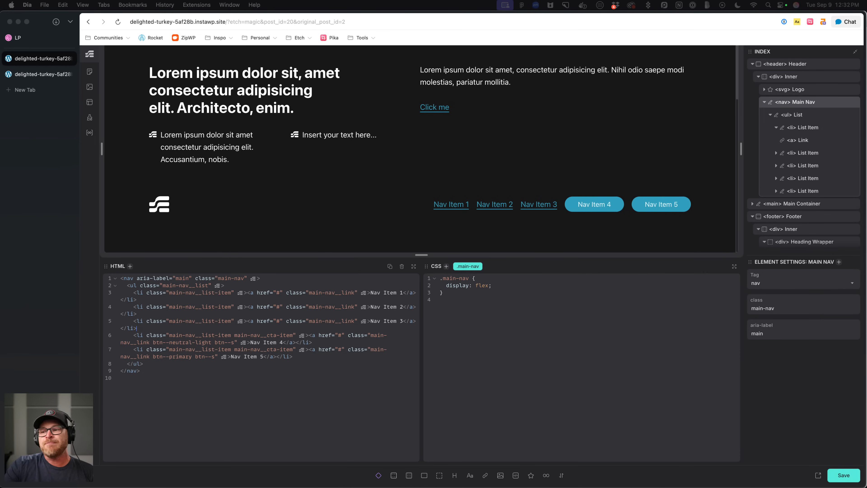
pyautogui.click(329, 357)
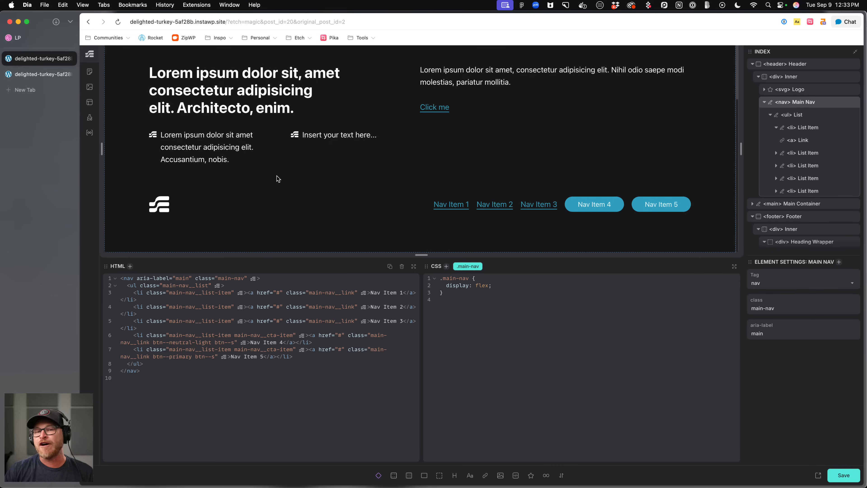
pyautogui.click(189, 197)
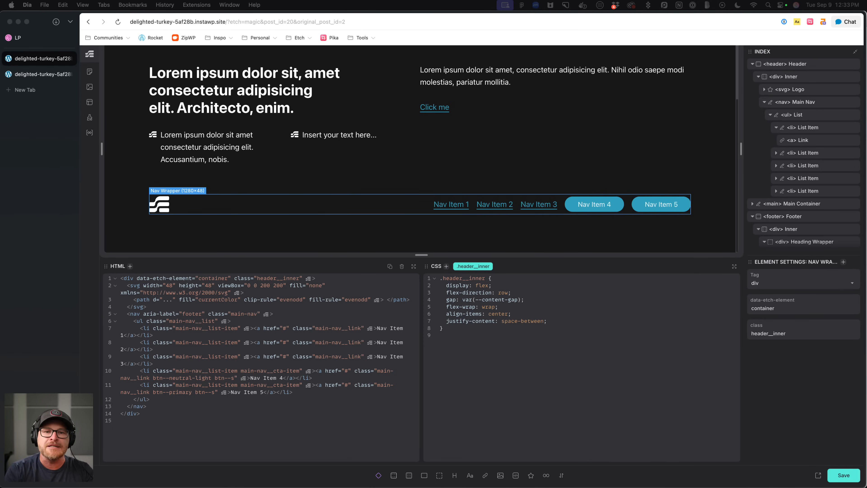
pyautogui.click(223, 100)
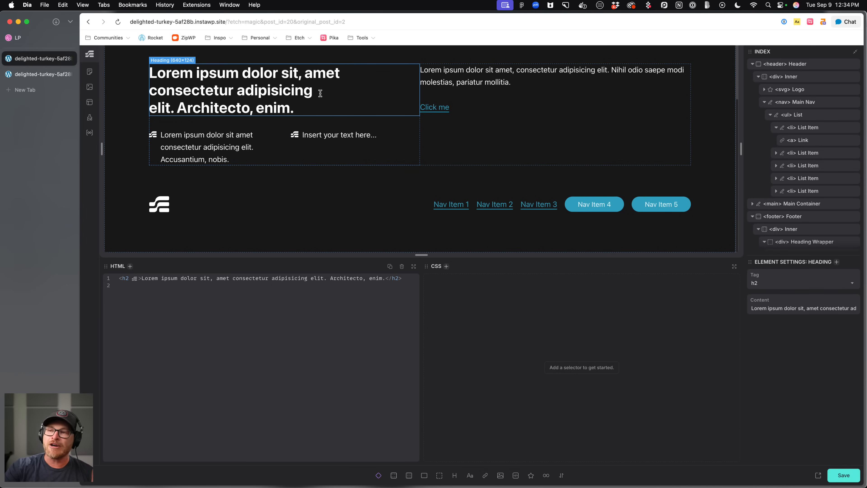
pyautogui.click(308, 115)
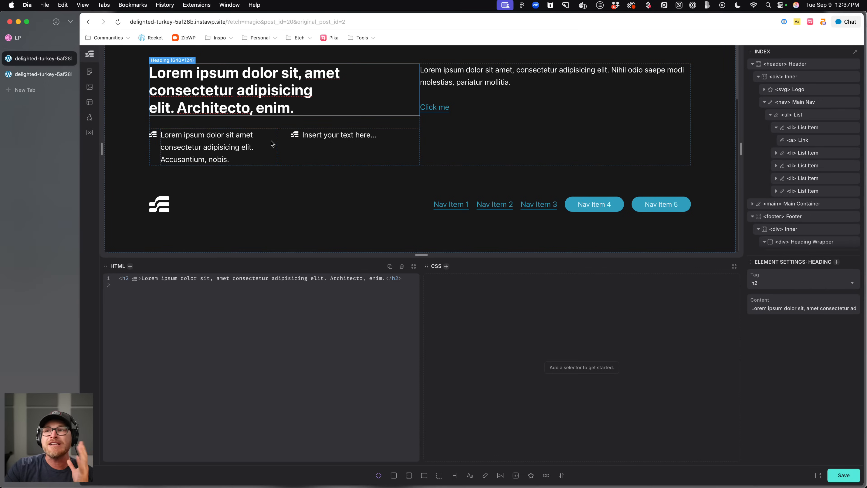
pyautogui.click(279, 149)
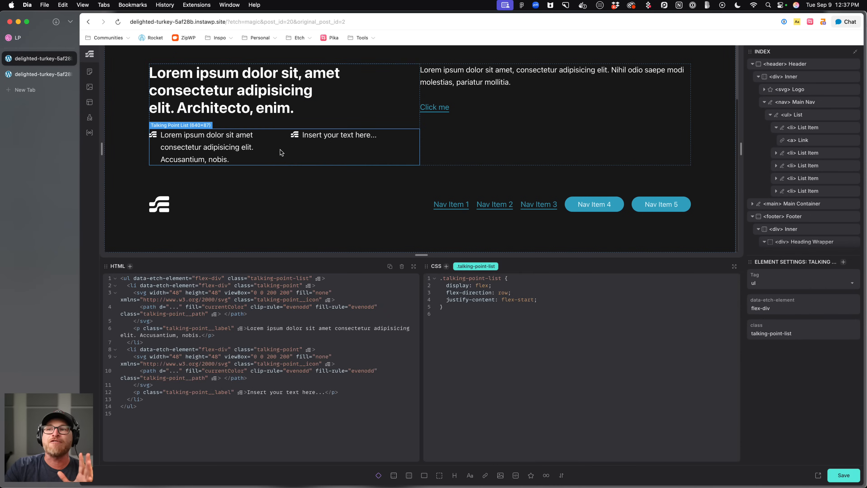
pyautogui.click(278, 180)
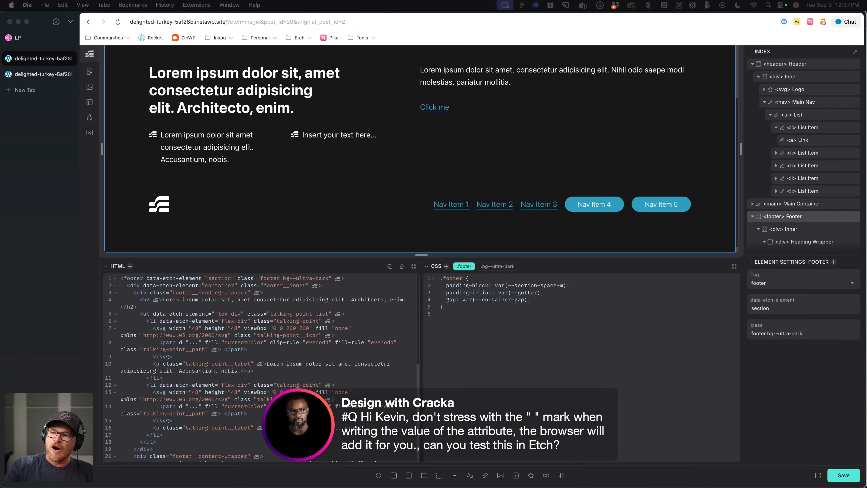
# Examine the footer's HTML structure and class names.
pyautogui.click(281, 281)
pyautogui.scroll(5, 281, 280)
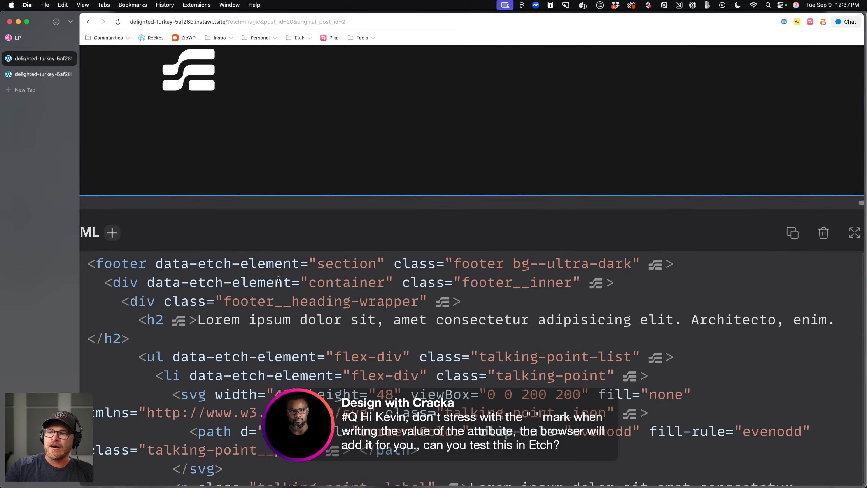
pyautogui.hscroll(5, 383, 280)
pyautogui.moveTo(499, 265); pyautogui.dragTo(326, 263)
pyautogui.click(328, 348)
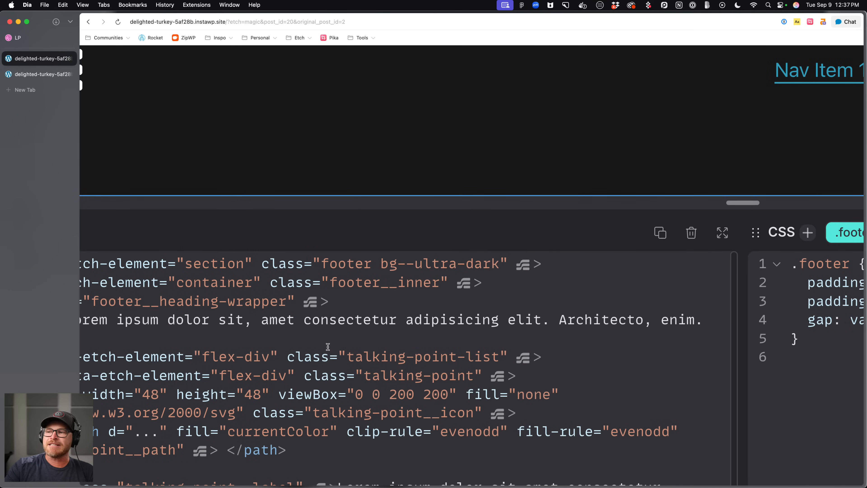
pyautogui.scroll(-5, 353, 315)
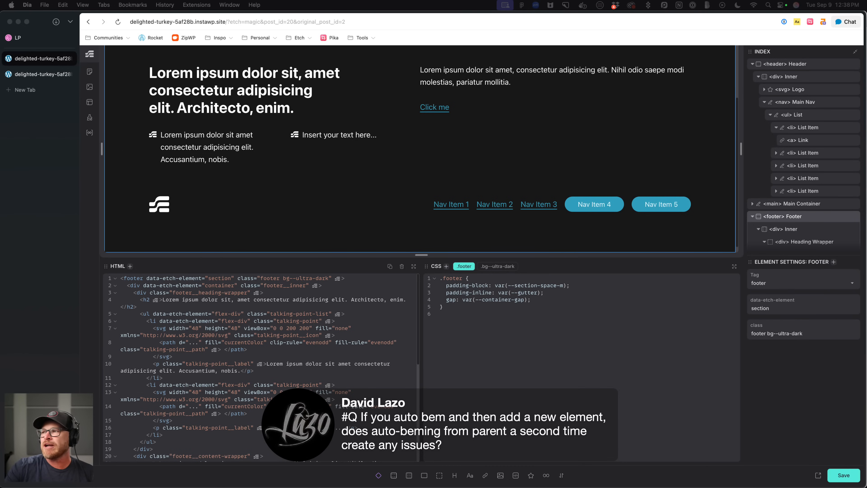
pyautogui.click(265, 337)
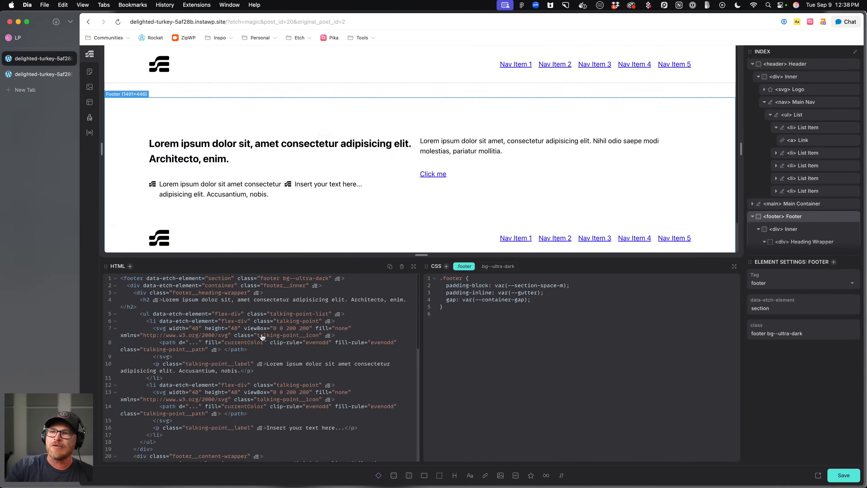
# Browse the talking-point classes in the Style Manager, then return to the editor.
pyautogui.scroll(-6, 262, 334)
pyautogui.click(89, 117)
pyautogui.scroll(-5, 190, 276)
pyautogui.click(187, 351)
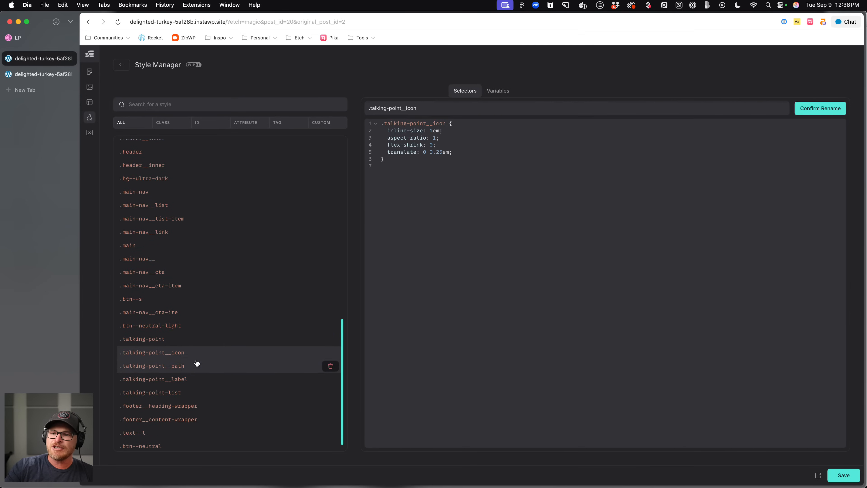
pyautogui.moveTo(401, 108); pyautogui.dragTo(369, 109)
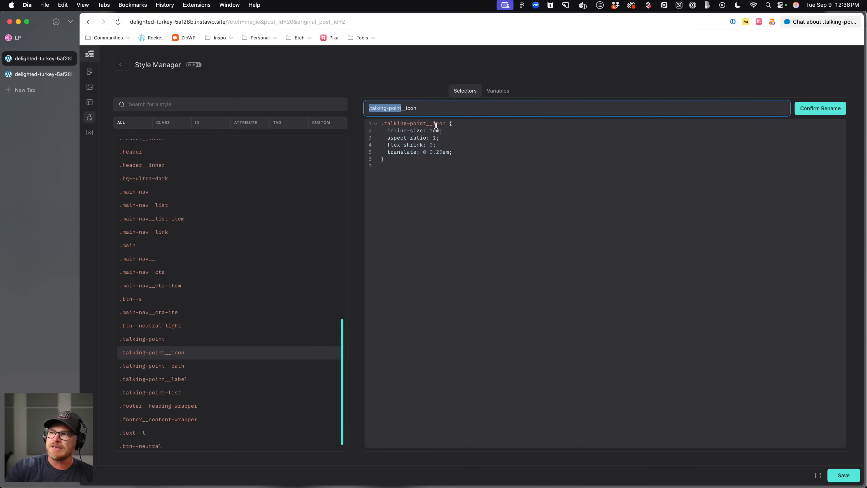
pyautogui.click(144, 371)
pyautogui.click(145, 392)
pyautogui.click(124, 69)
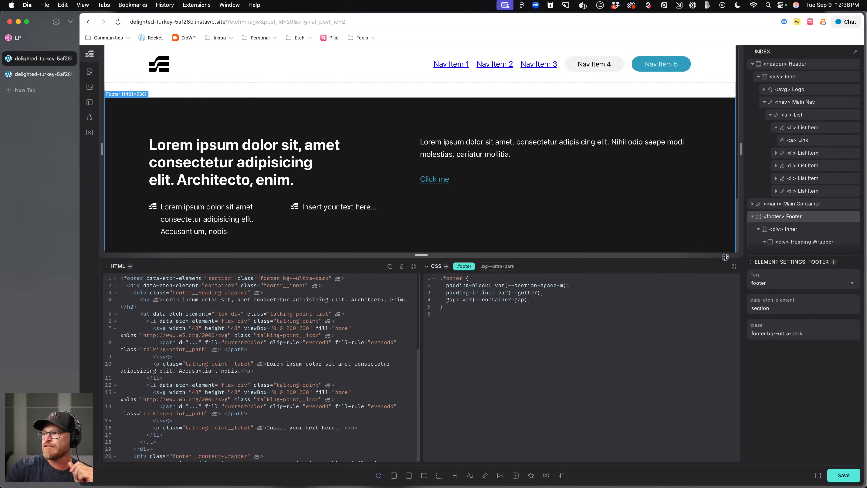
# Try setting the desktop heading ratio to 1.25 in the Automatic.css Typography settings.
pyautogui.moveTo(234, 260); pyautogui.dragTo(234, 374)
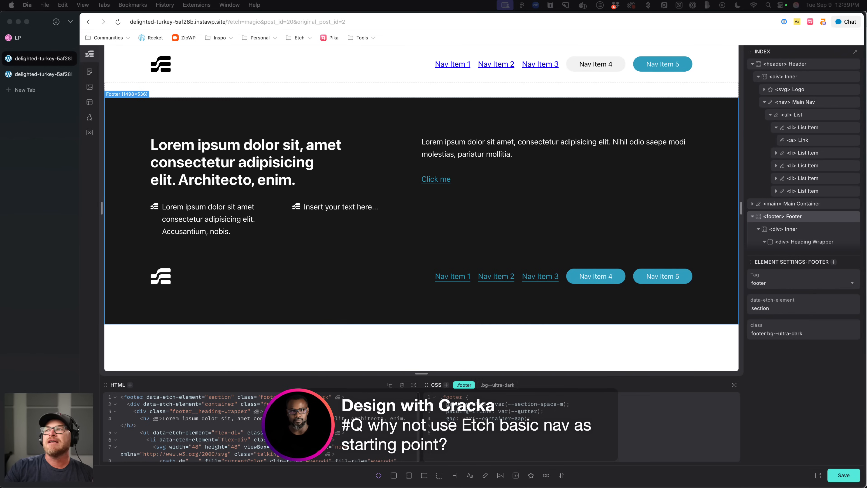
pyautogui.click(562, 65)
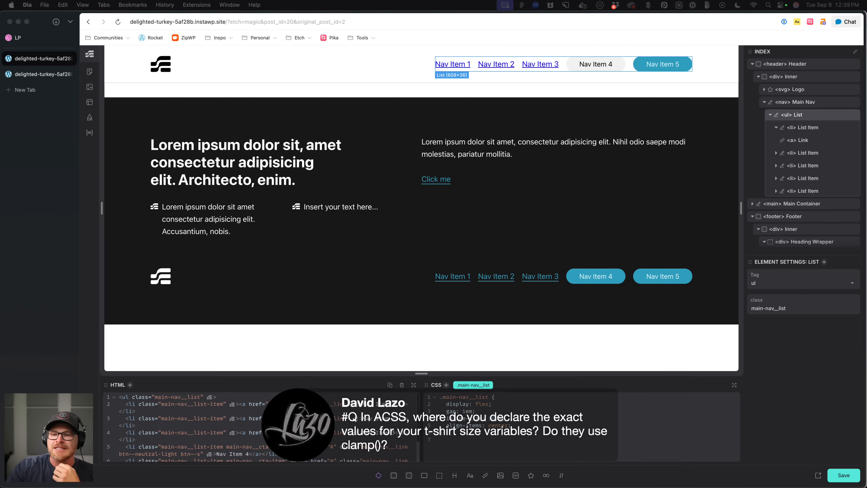
pyautogui.click(95, 412)
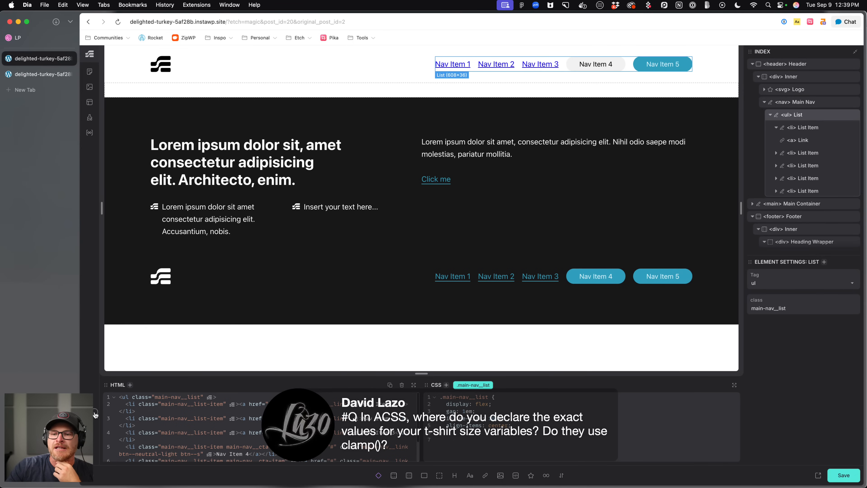
pyautogui.click(96, 414)
pyautogui.moveTo(138, 105); pyautogui.dragTo(300, 107)
pyautogui.click(279, 129)
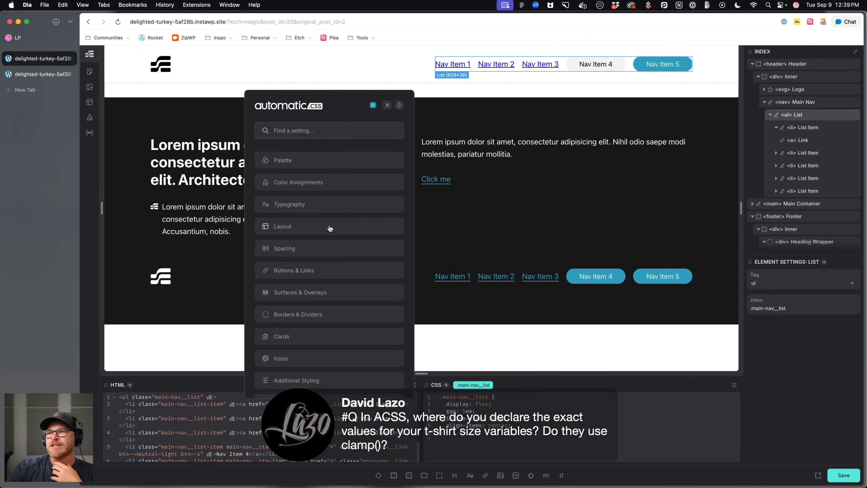
pyautogui.click(315, 205)
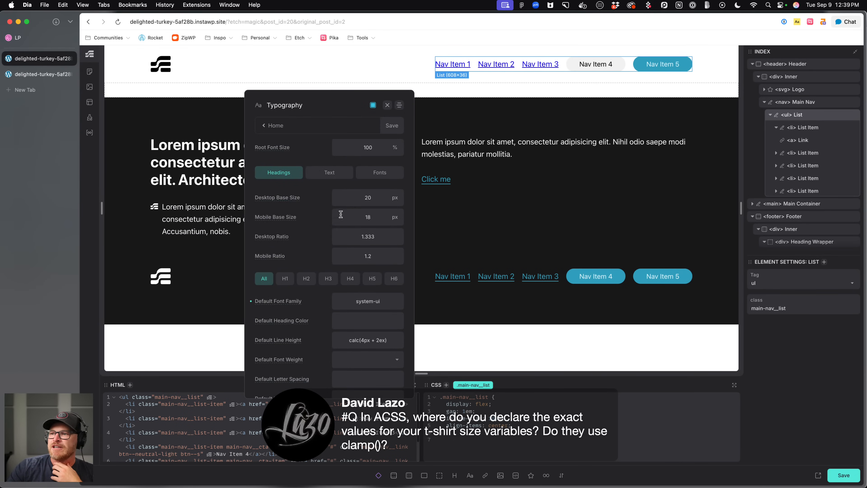
pyautogui.moveTo(355, 238); pyautogui.dragTo(382, 237)
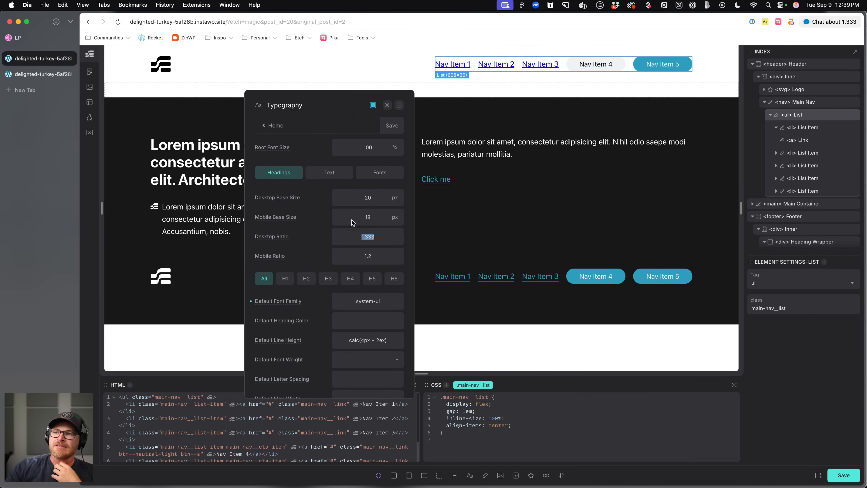
pyautogui.click(343, 198)
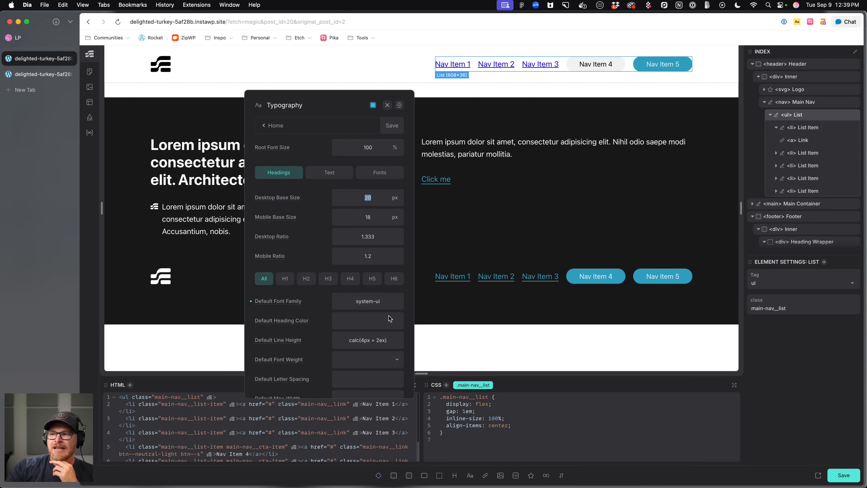
pyautogui.click(374, 235)
pyautogui.moveTo(375, 236); pyautogui.dragTo(353, 244)
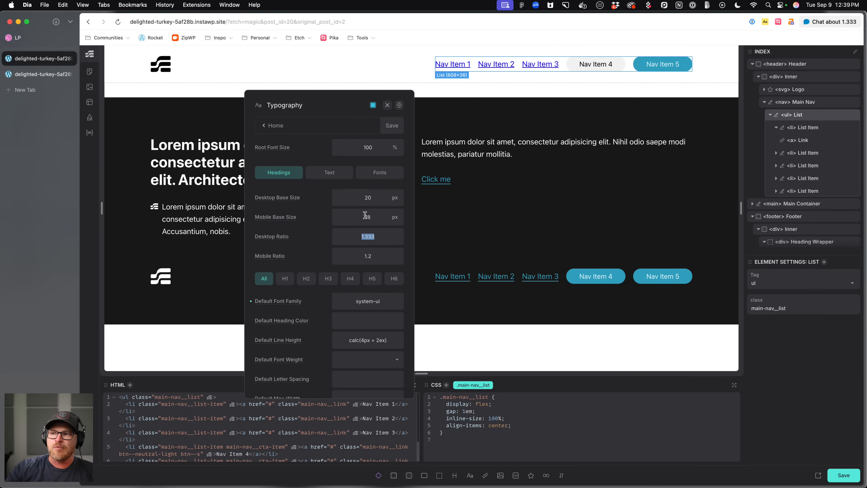
pyautogui.click(375, 202)
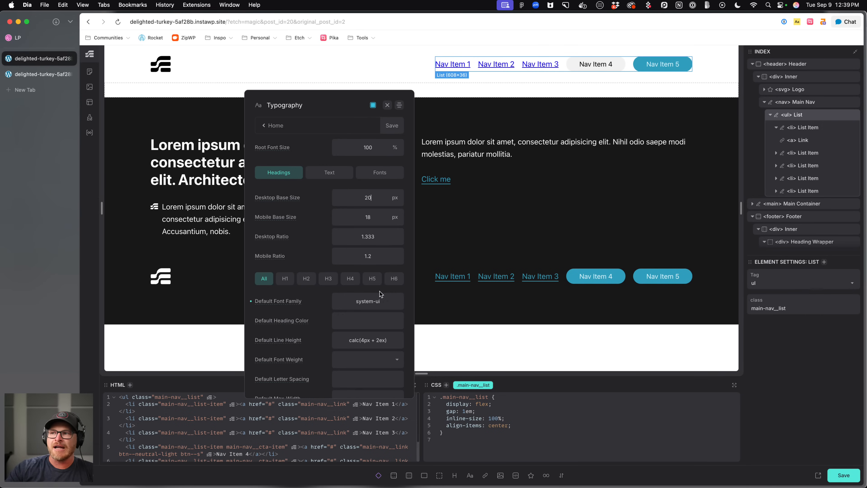
pyautogui.click(387, 243)
pyautogui.press('BackSpace')
pyautogui.press('BackSpace')
pyautogui.press('BackSpace')
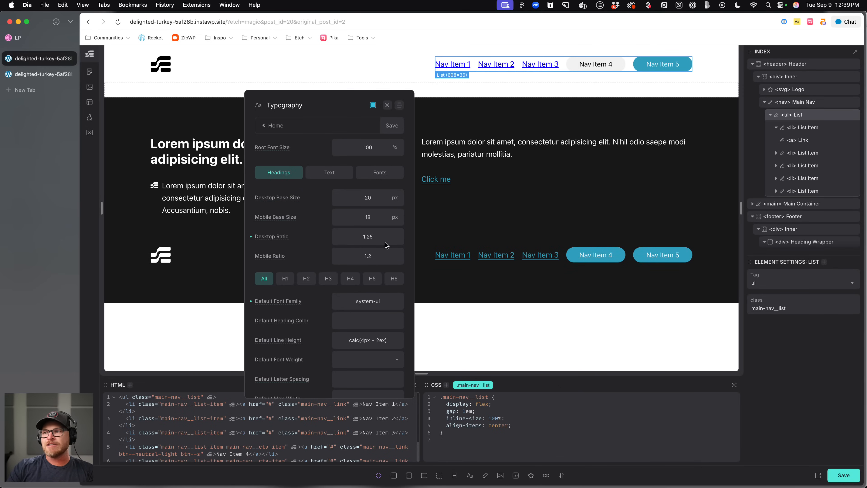
pyautogui.write('5')
pyautogui.press('BackSpace')
pyautogui.write('25')
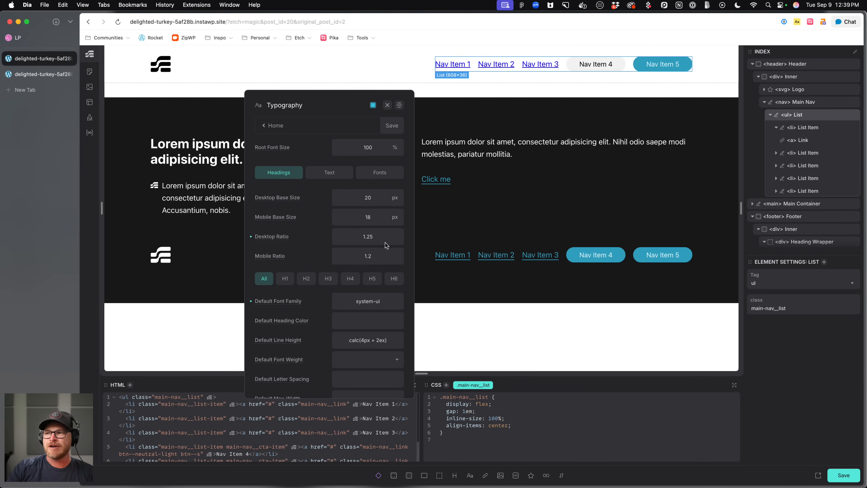
# Review the Standard Spacing base values and ratios and the Section Spacing settings in the Automatic.css Spacing panel.
pyautogui.click(272, 126)
pyautogui.click(304, 249)
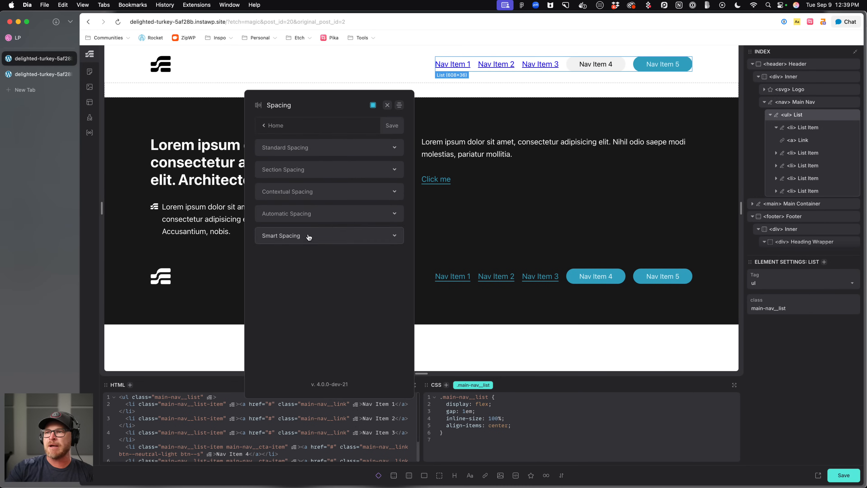
pyautogui.click(323, 149)
pyautogui.doubleClick(380, 213)
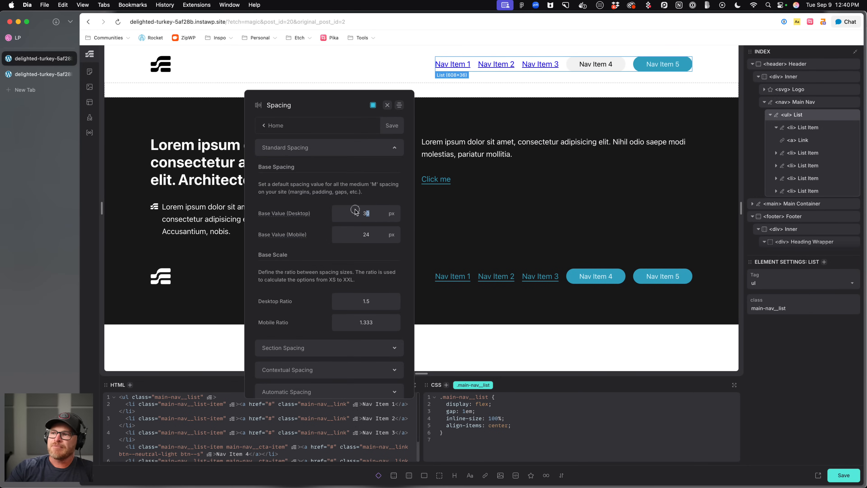
pyautogui.scroll(-3, 358, 235)
pyautogui.moveTo(376, 235); pyautogui.dragTo(336, 246)
pyautogui.moveTo(385, 274); pyautogui.dragTo(352, 272)
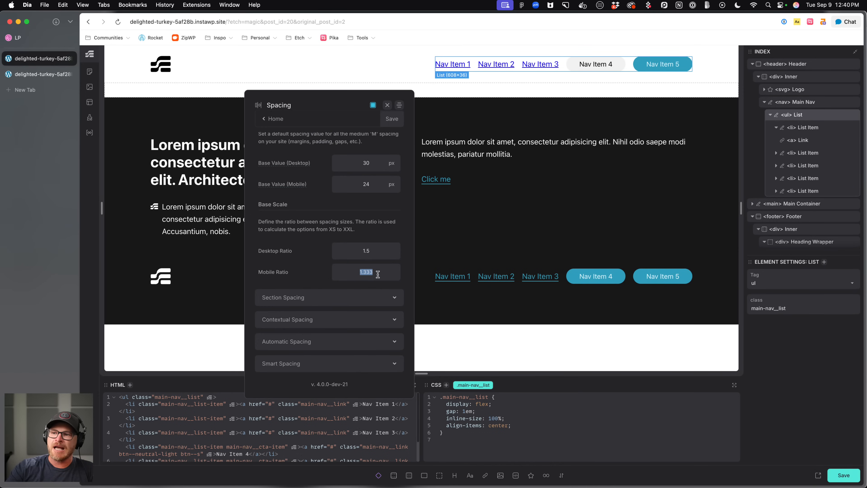
pyautogui.click(372, 290)
pyautogui.scroll(-3, 364, 281)
pyautogui.moveTo(382, 169); pyautogui.dragTo(366, 167)
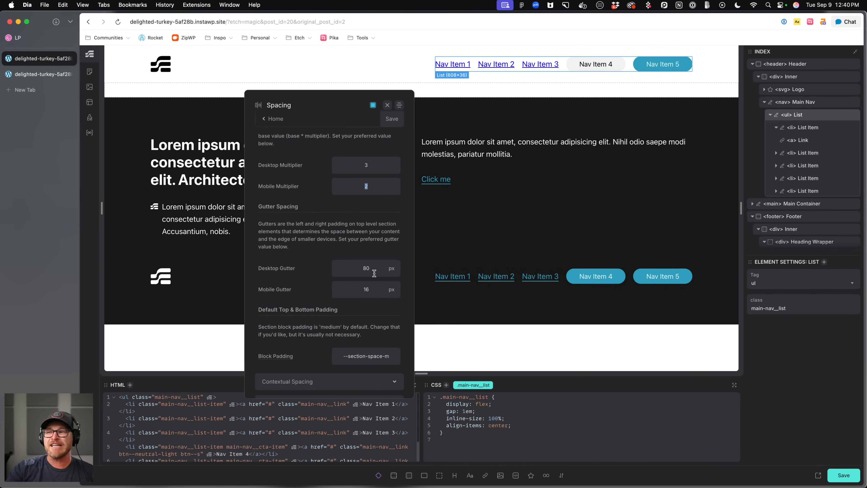
# Examine the Contextual Spacing and Automatic Spacing settings in the Spacing panel.
pyautogui.click(269, 119)
pyautogui.scroll(-1, 304, 258)
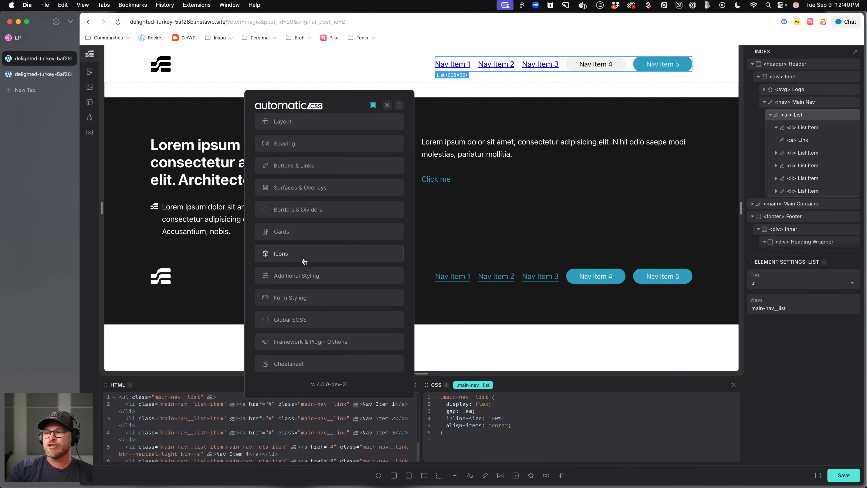
pyautogui.scroll(3, 297, 212)
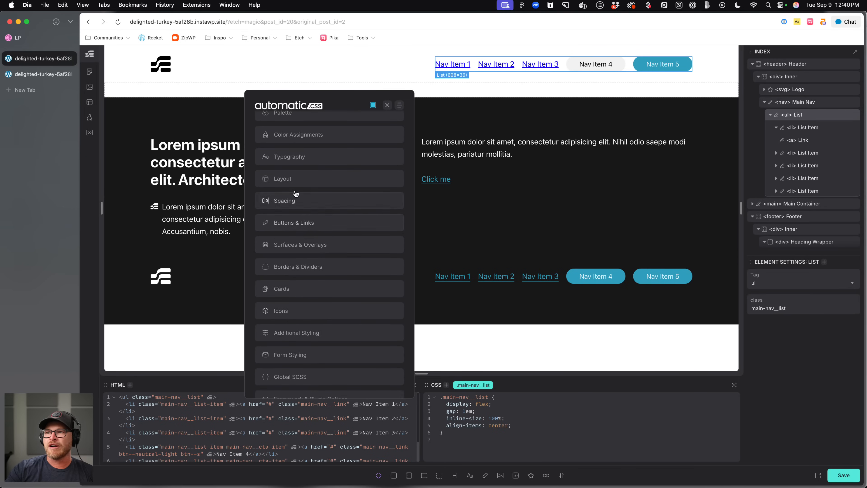
pyautogui.click(305, 200)
pyautogui.scroll(-3, 349, 292)
pyautogui.click(307, 322)
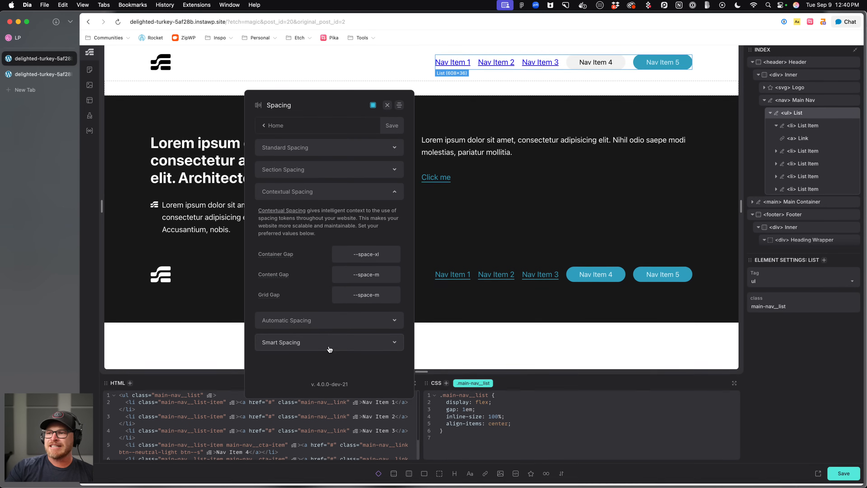
pyautogui.moveTo(320, 258); pyautogui.dragTo(228, 256)
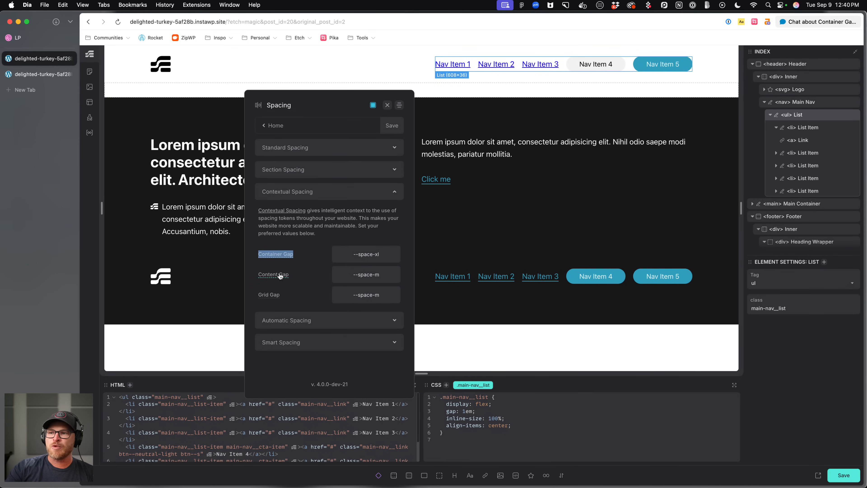
pyautogui.moveTo(304, 278); pyautogui.dragTo(256, 296)
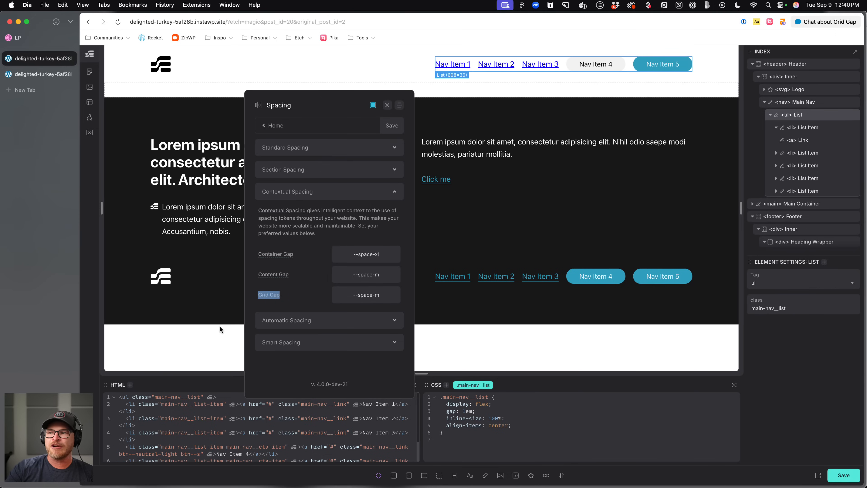
pyautogui.click(347, 320)
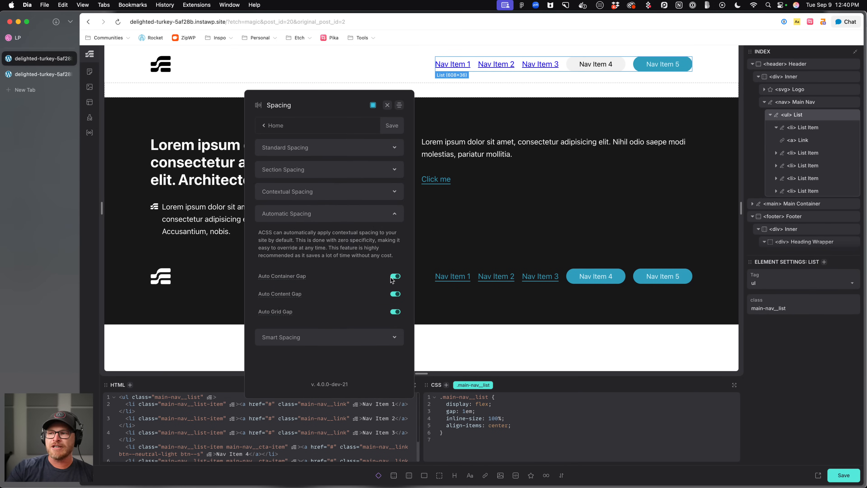
pyautogui.click(353, 201)
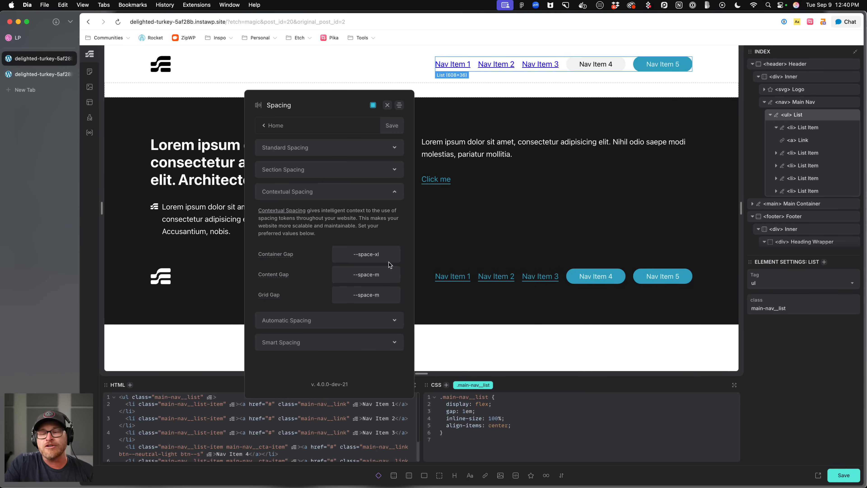
pyautogui.moveTo(389, 254); pyautogui.dragTo(315, 253)
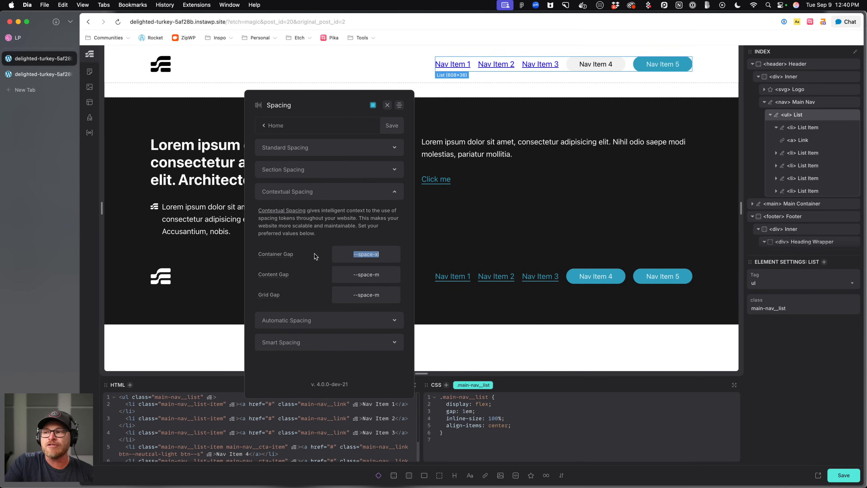
# Try other space sizes for the Content Gap, previewing the footer, before setting it to --space-m.
pyautogui.click(385, 271)
pyautogui.press('BackSpace')
pyautogui.write('xxl')
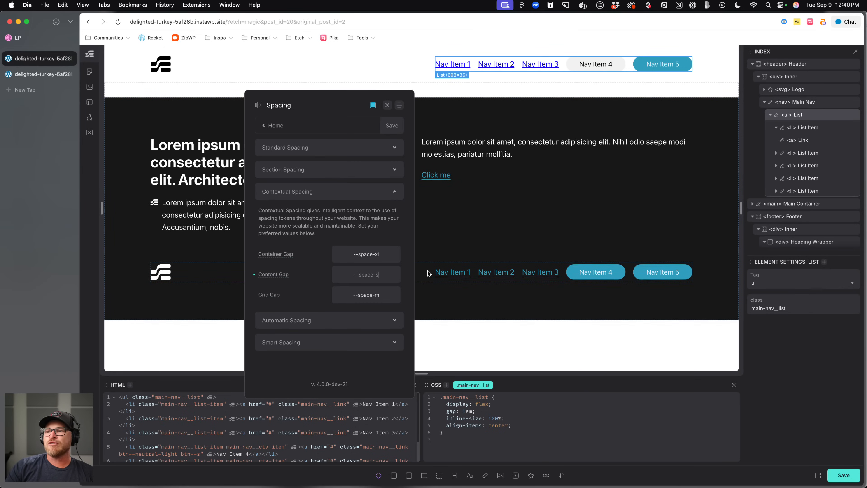
pyautogui.press('BackSpace')
pyautogui.press('BackSpace')
pyautogui.press('BackSpace')
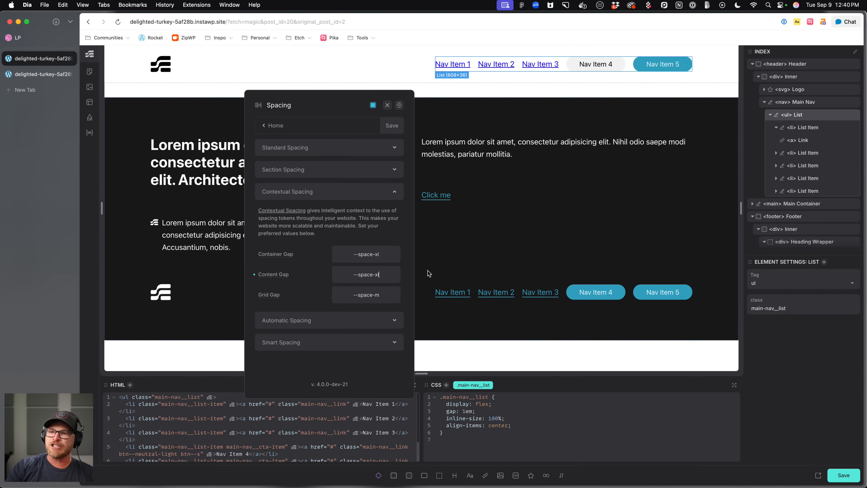
pyautogui.write('s')
pyautogui.press('BackSpace')
pyautogui.write('m')
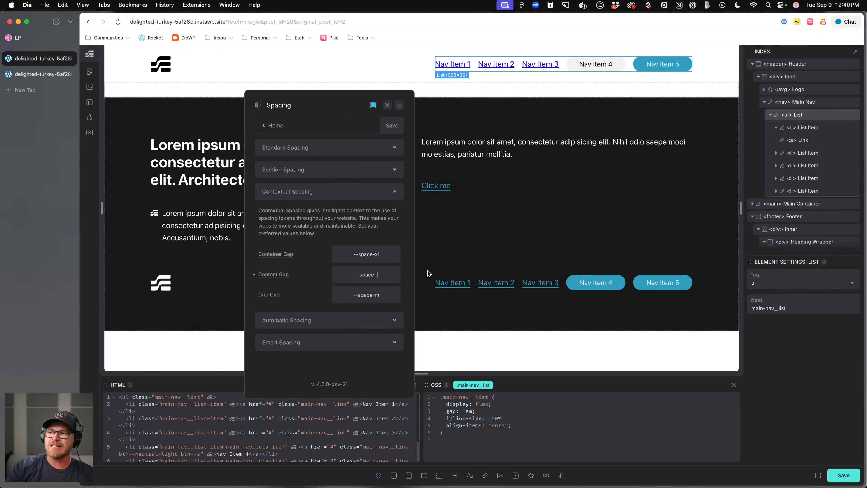
# Try other space sizes for the Container Gap before setting it to --space-xl.
pyautogui.click(385, 255)
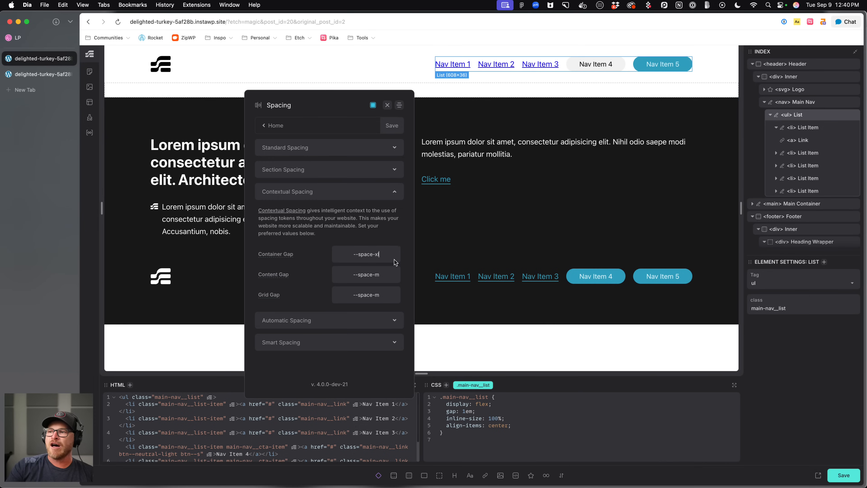
pyautogui.press('BackSpace')
pyautogui.press('BackSpace')
pyautogui.write('m')
pyautogui.press('BackSpace')
pyautogui.write('s')
pyautogui.press('BackSpace')
pyautogui.write('m')
pyautogui.press('BackSpace')
pyautogui.write('xl')
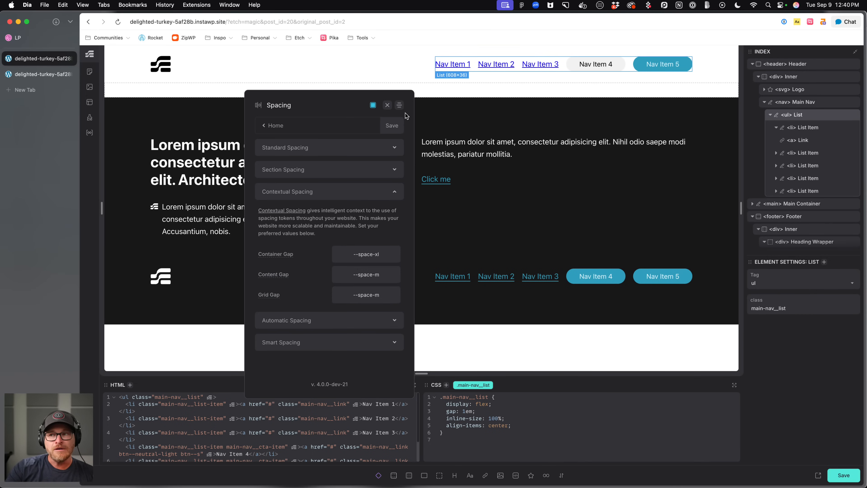
# Close the Automatic.css panel, open the Home page from the Content Hub, and select the hero's stat list and inner wrapper.
pyautogui.click(387, 105)
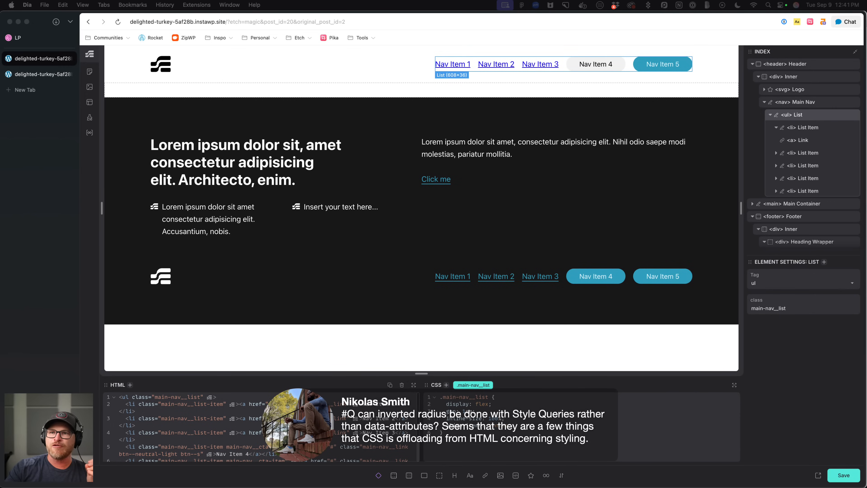
pyautogui.click(89, 71)
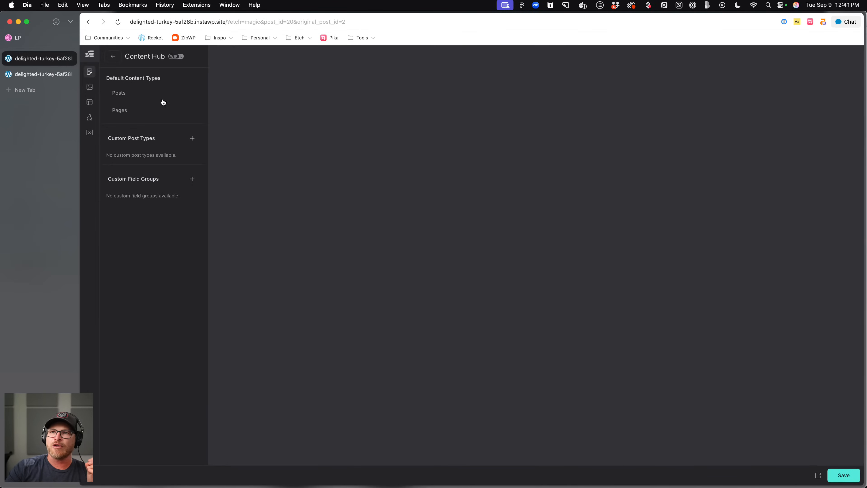
pyautogui.click(122, 112)
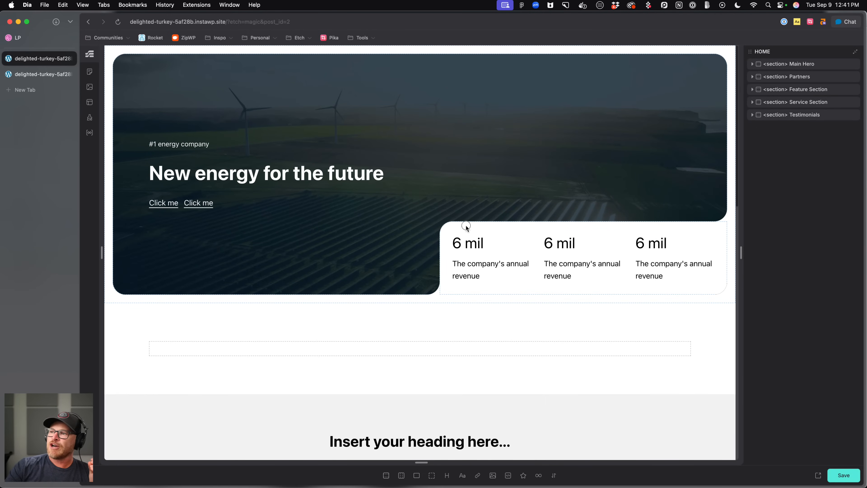
pyautogui.click(467, 229)
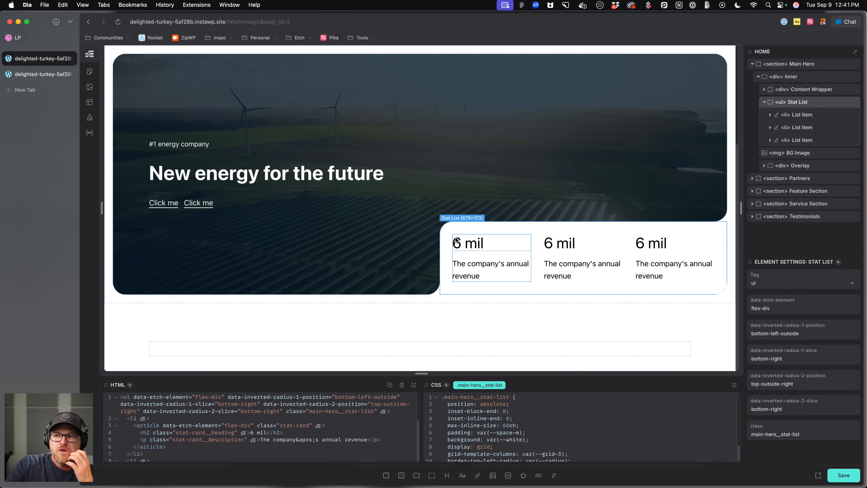
pyautogui.click(401, 235)
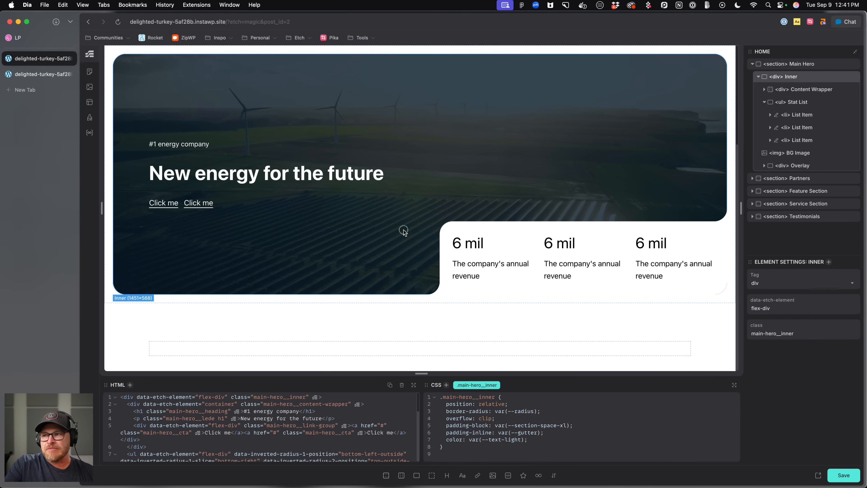
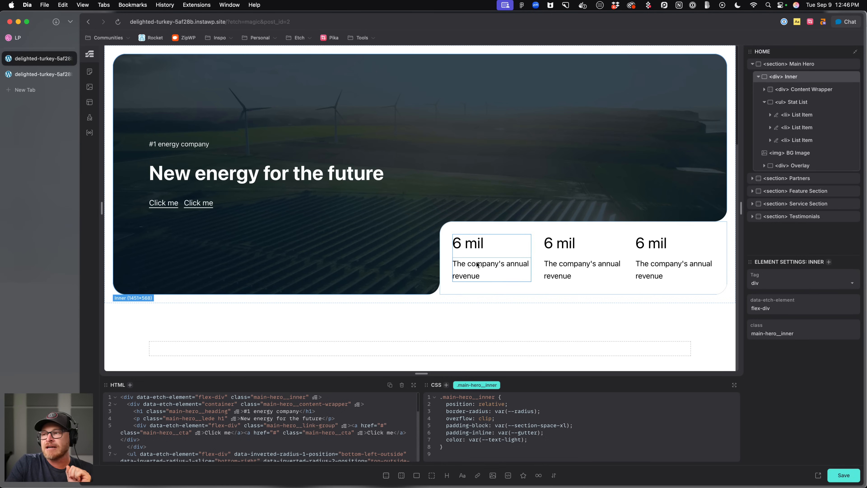
# Open the Automatic.css Typography settings, go to Fonts, and set Font 1's family to Inter.
pyautogui.click(471, 227)
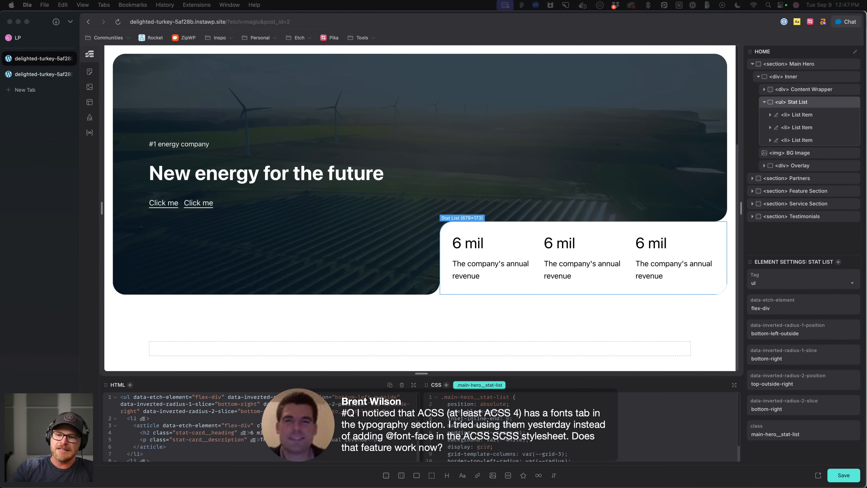
pyautogui.click(89, 410)
pyautogui.click(90, 410)
pyautogui.click(278, 129)
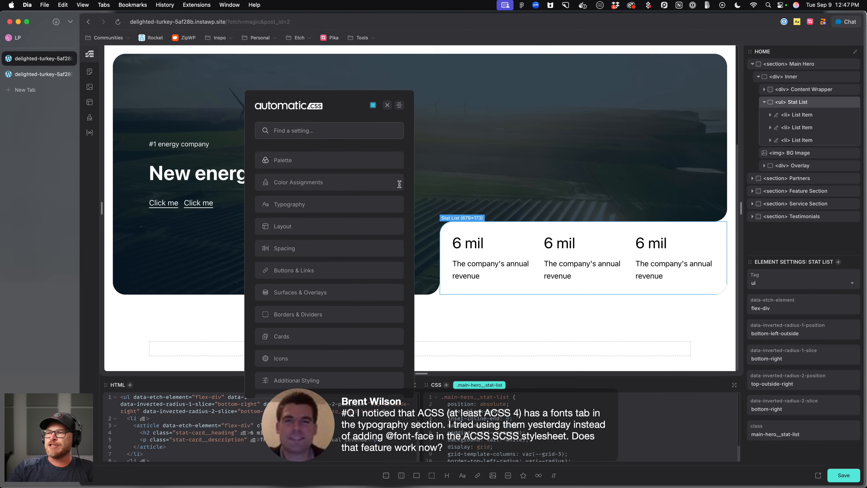
pyautogui.click(365, 205)
pyautogui.click(392, 175)
pyautogui.click(334, 228)
pyautogui.scroll(-1, 362, 247)
pyautogui.click(396, 259)
pyautogui.write('Inter')
pyautogui.press('Tab')
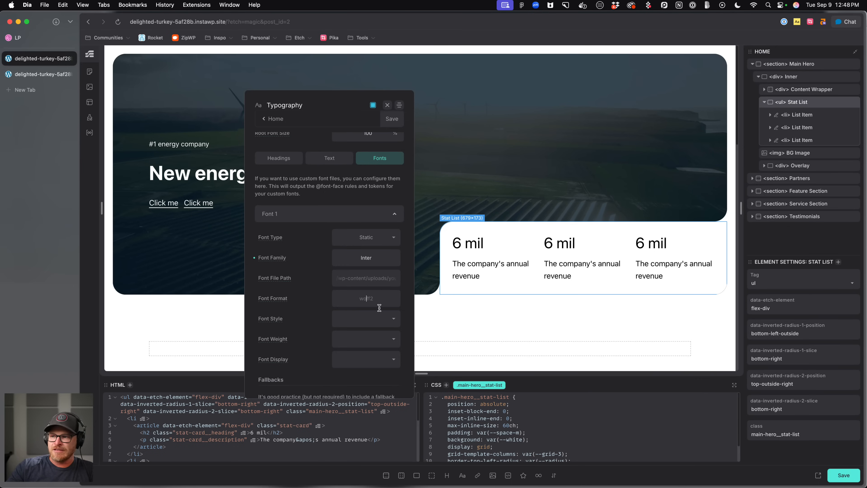
# Set Font 1's style to Normal and its weight to 400.
pyautogui.scroll(-2, 379, 300)
pyautogui.click(382, 294)
pyautogui.click(379, 320)
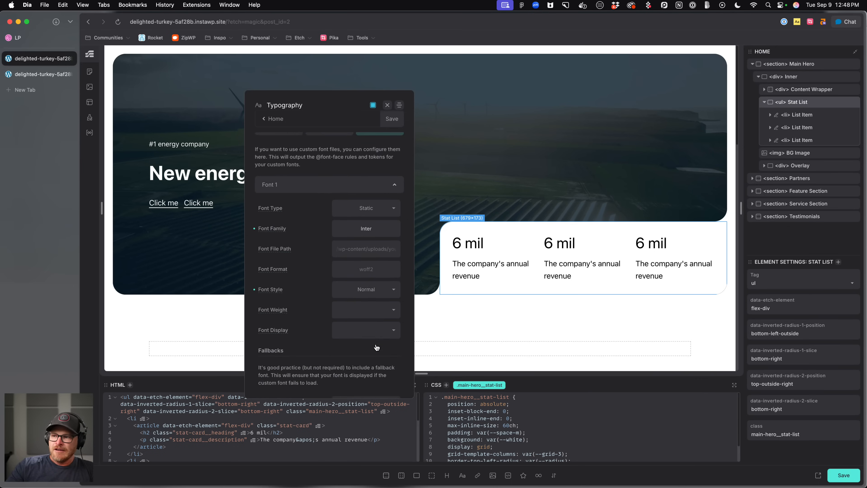
pyautogui.click(376, 312)
pyautogui.scroll(-2, 374, 344)
pyautogui.click(373, 349)
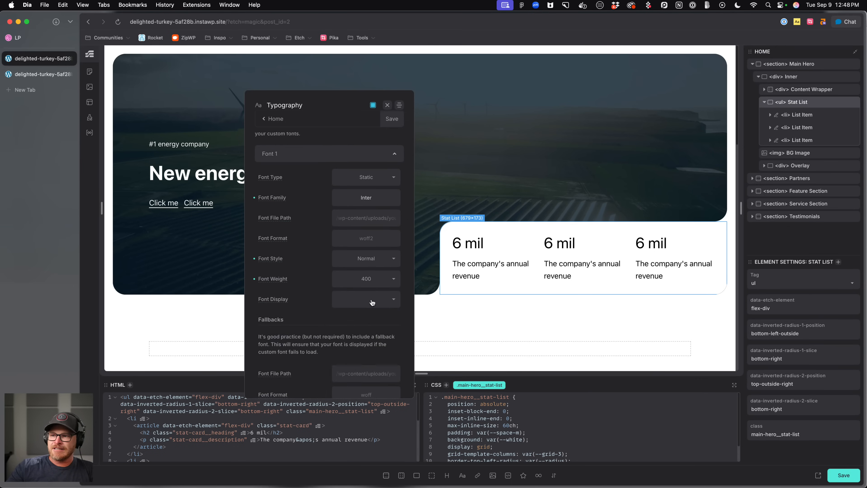
# Switch Font 1's font type to Variable.
pyautogui.scroll(5, 360, 268)
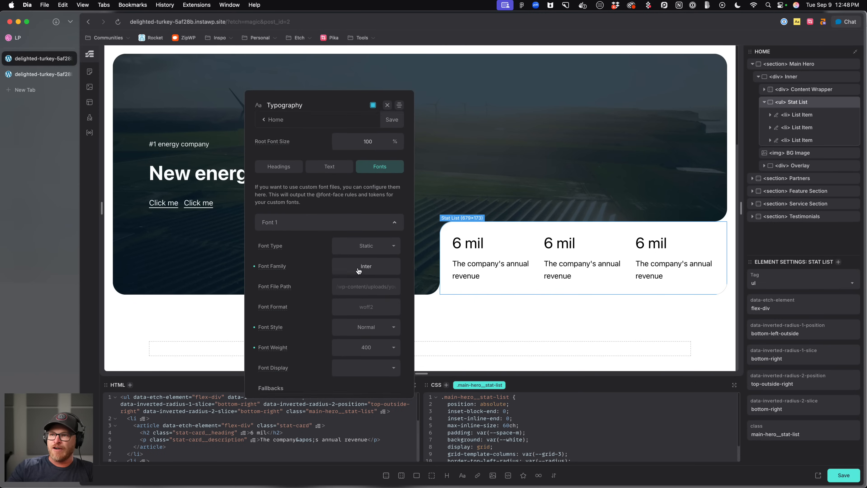
pyautogui.scroll(-2, 338, 269)
pyautogui.click(377, 228)
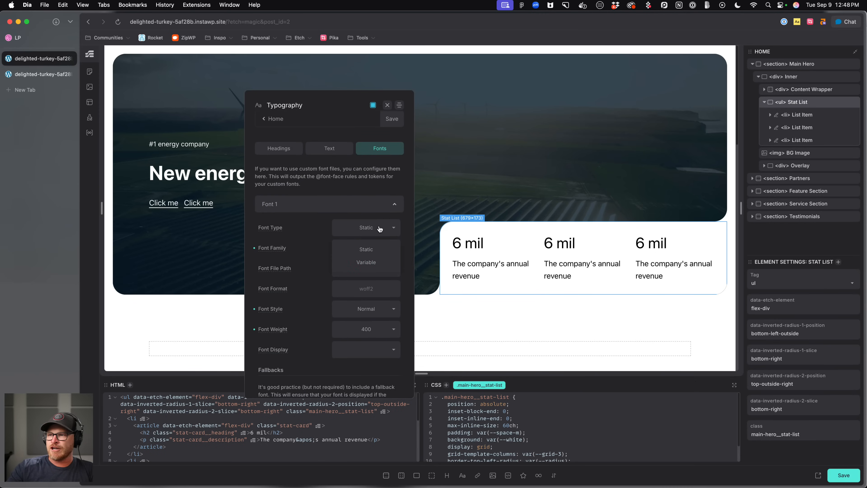
pyautogui.click(366, 262)
pyautogui.scroll(-2, 386, 294)
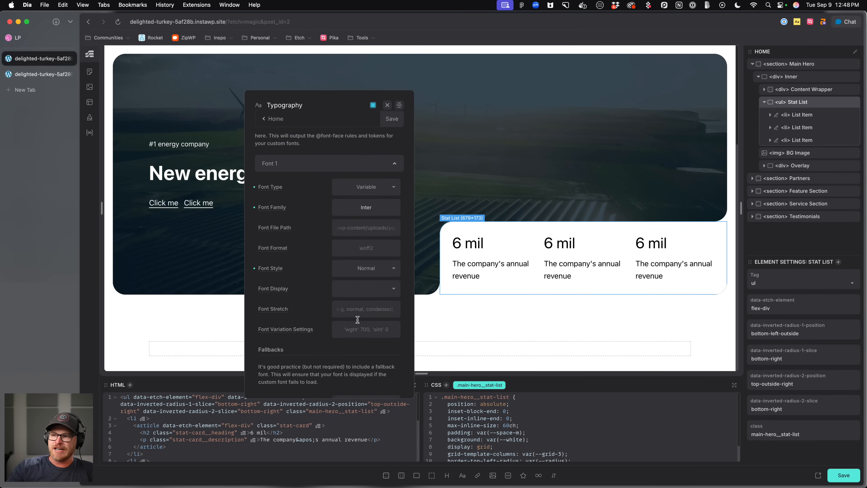
pyautogui.scroll(-1, 366, 207)
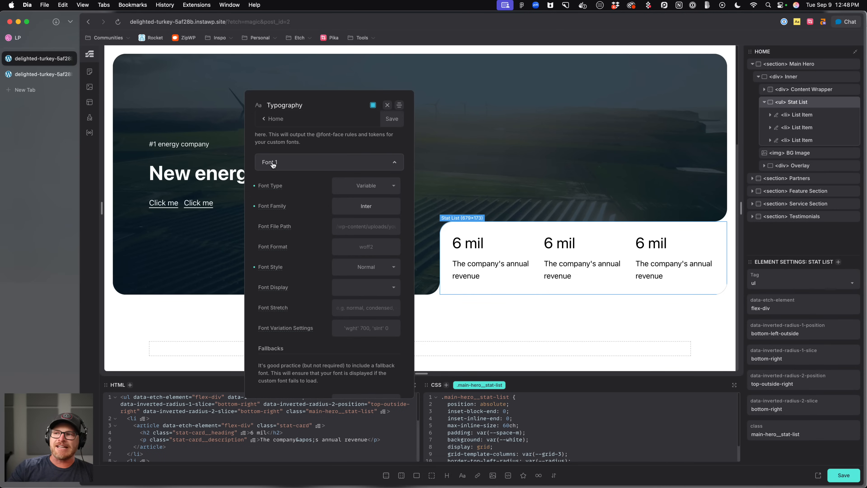
# Reset Font 1's family, style, type and weight fields to their defaults.
pyautogui.click(254, 207)
pyautogui.click(254, 267)
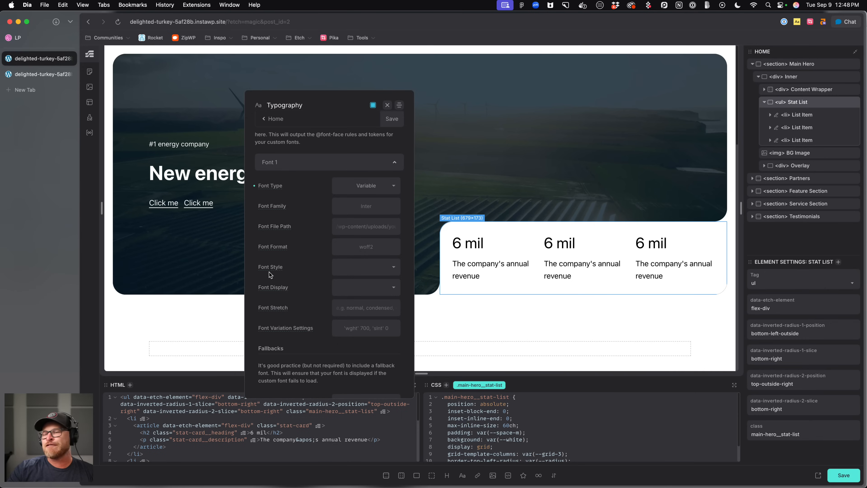
pyautogui.click(254, 186)
pyautogui.click(254, 288)
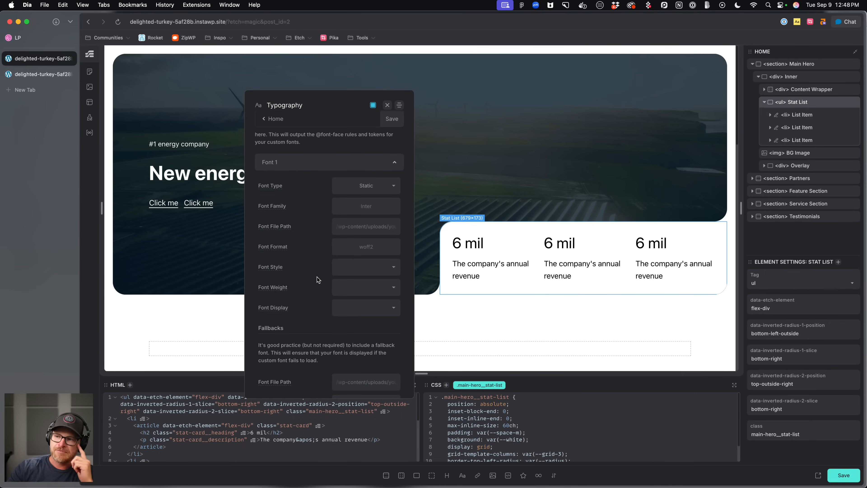
# Set Font 1's family to Inter again and collapse the Font 1 section.
pyautogui.click(307, 167)
pyautogui.click(309, 227)
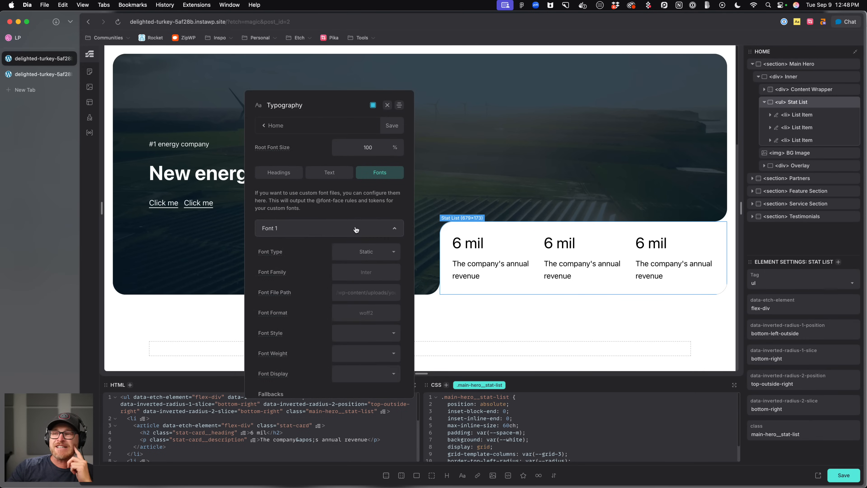
pyautogui.click(378, 269)
pyautogui.write('Inter')
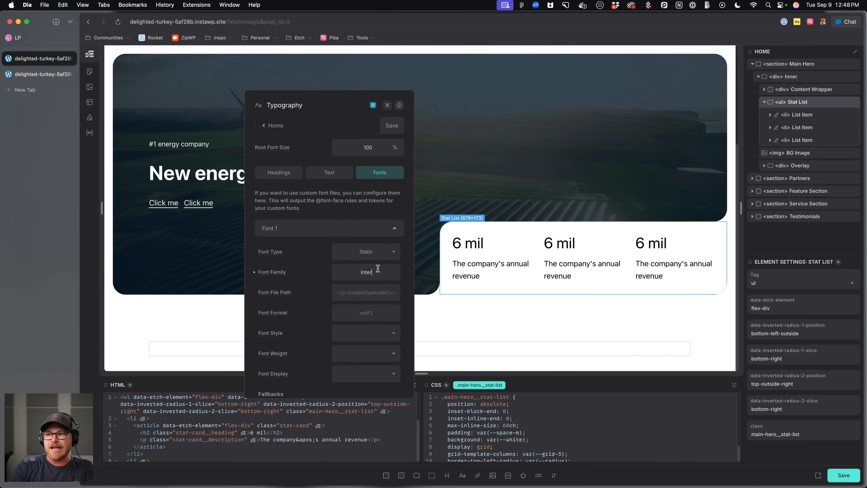
pyautogui.click(334, 229)
# Expand Font 2, set its family to Inter, and select its font file path.
pyautogui.click(347, 249)
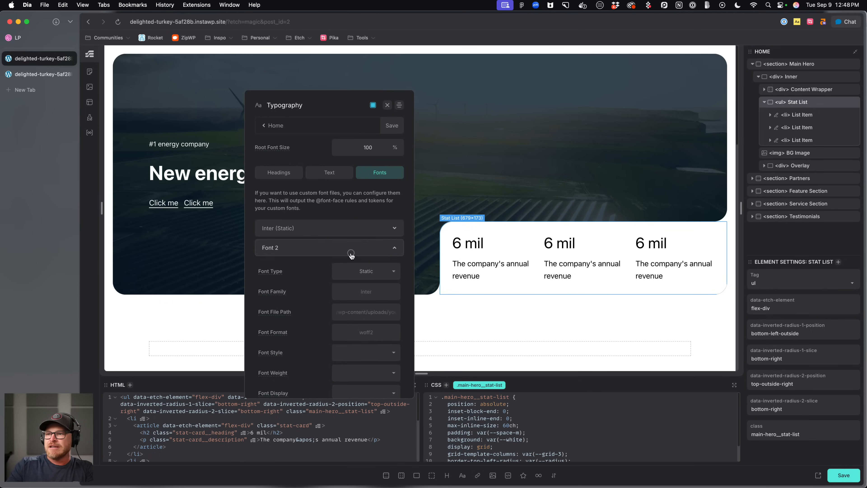
pyautogui.click(372, 289)
pyautogui.write('Inter')
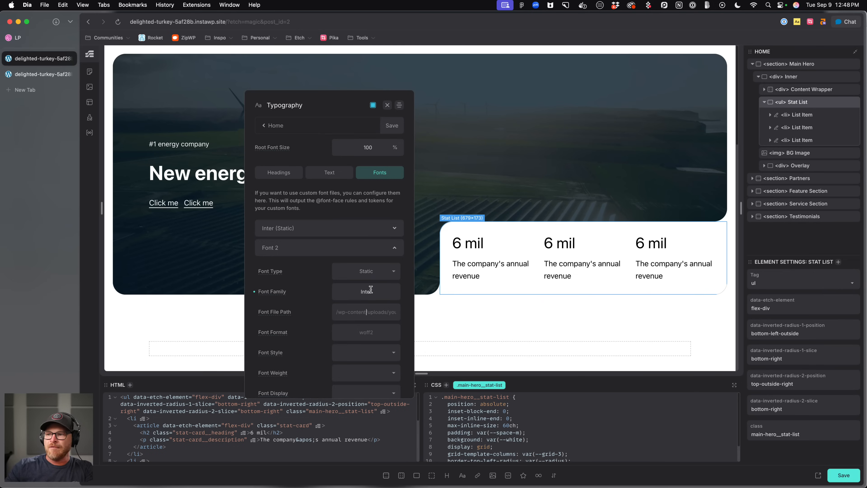
pyautogui.moveTo(339, 311); pyautogui.dragTo(394, 312)
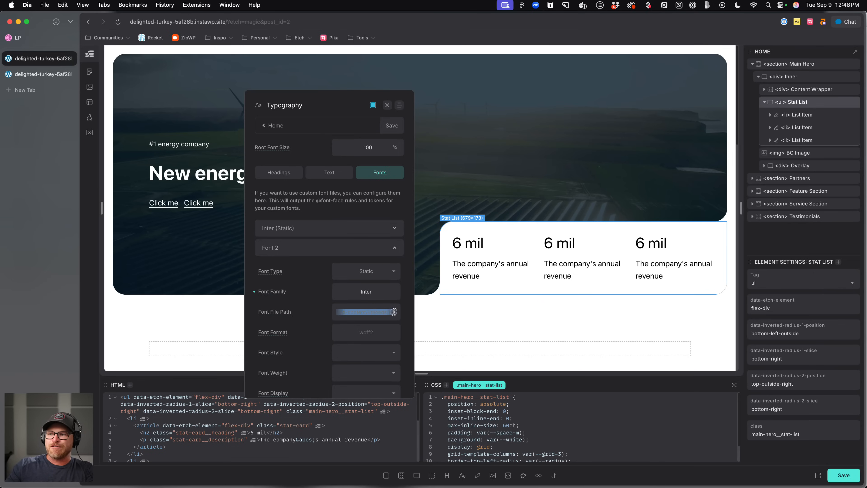
# Set Font 2's style to Normal and its weight to 700.
pyautogui.click(371, 352)
pyautogui.scroll(-3, 371, 345)
pyautogui.click(367, 327)
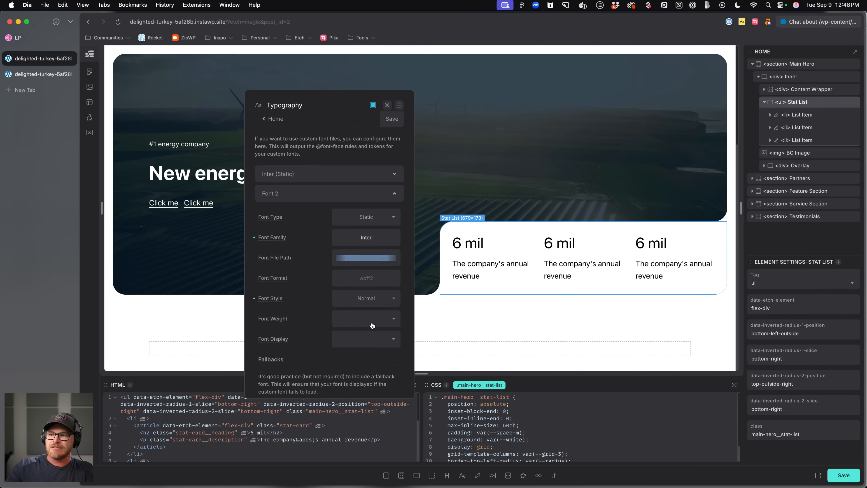
pyautogui.click(373, 319)
pyautogui.scroll(-2, 366, 384)
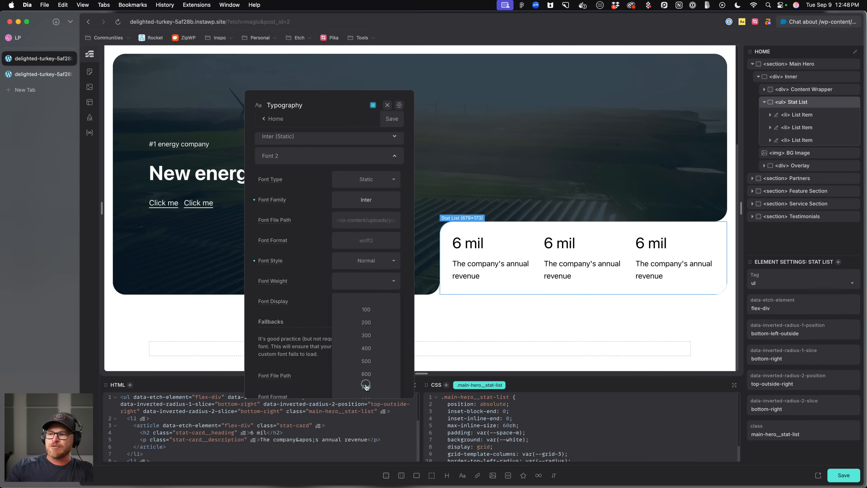
pyautogui.click(366, 389)
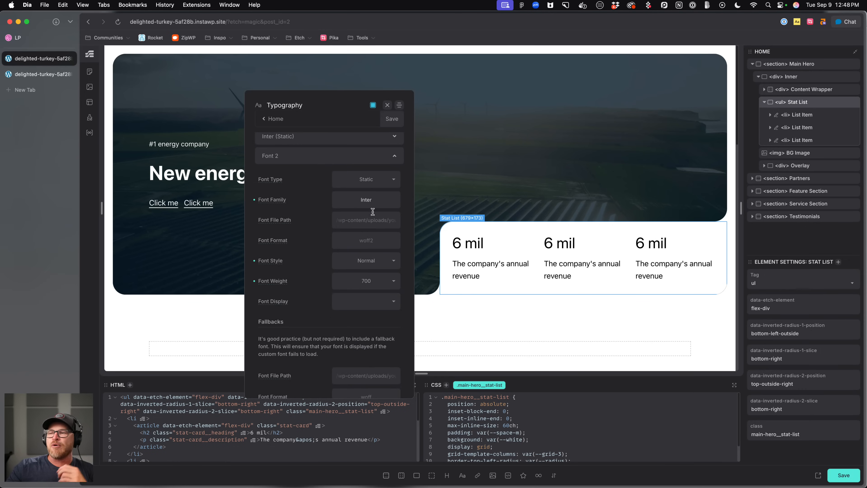
# Reset Font 2's family, style and weight fields and close the Typography panel.
pyautogui.click(254, 200)
pyautogui.click(254, 260)
pyautogui.click(255, 281)
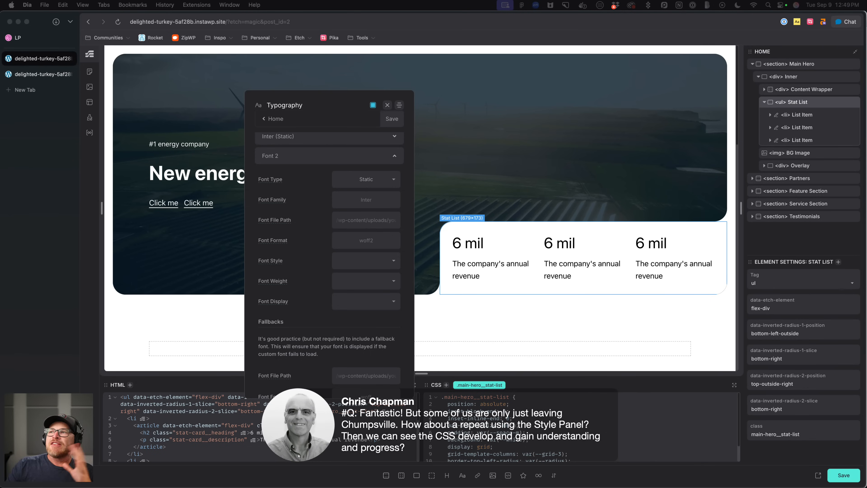
pyautogui.click(387, 105)
# Turn on Style Inputs to show the Styling panel and enlarge the code editor area.
pyautogui.click(94, 426)
pyautogui.click(152, 425)
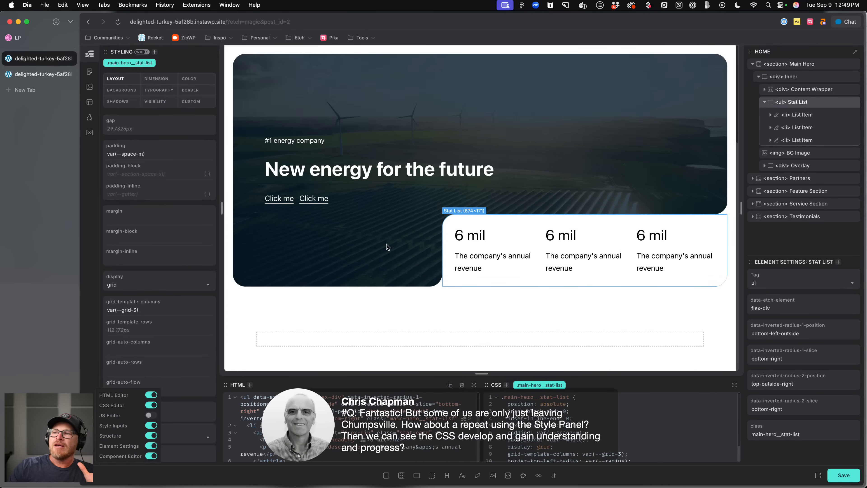
pyautogui.click(521, 217)
pyautogui.moveTo(583, 378); pyautogui.dragTo(581, 275)
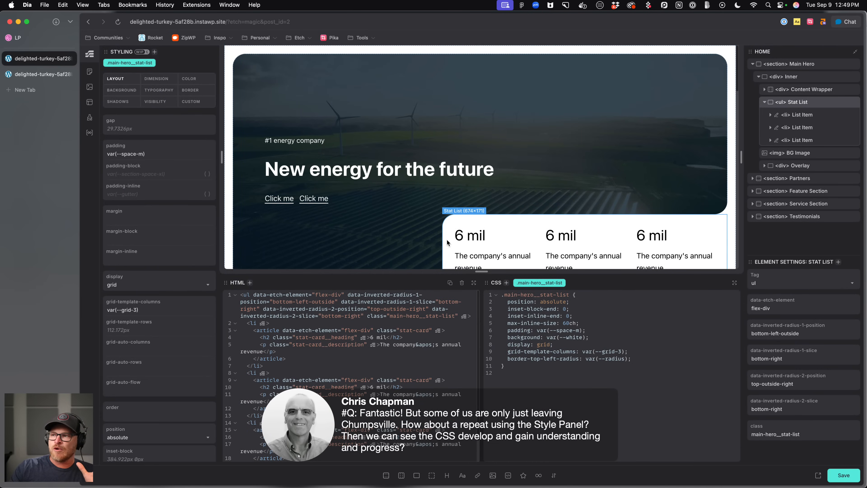
# Select a stat card and then a service card, and highlight the service card's CSS rules to examine them.
pyautogui.click(480, 229)
pyautogui.scroll(-10, 485, 239)
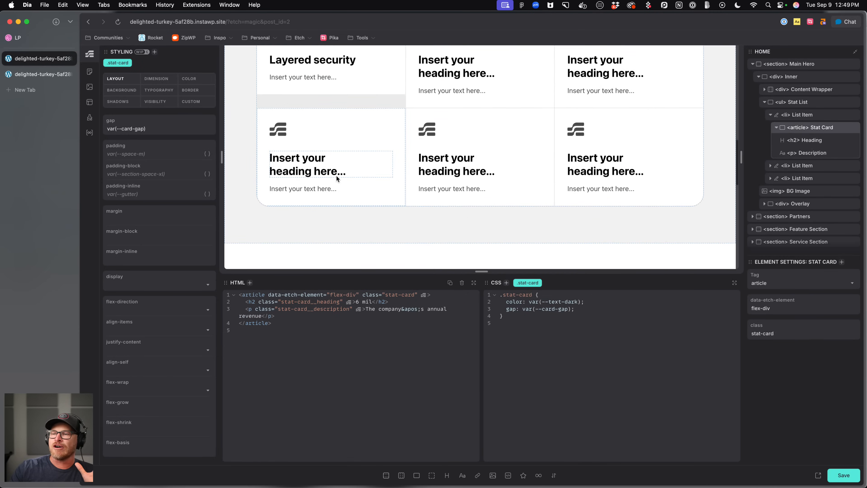
pyautogui.scroll(-10, 337, 178)
pyautogui.click(323, 143)
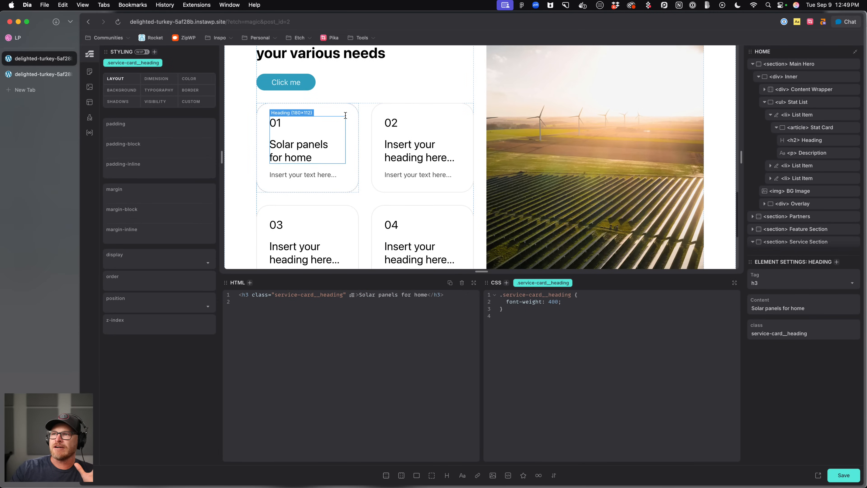
pyautogui.click(351, 112)
pyautogui.moveTo(610, 443); pyautogui.dragTo(490, 279)
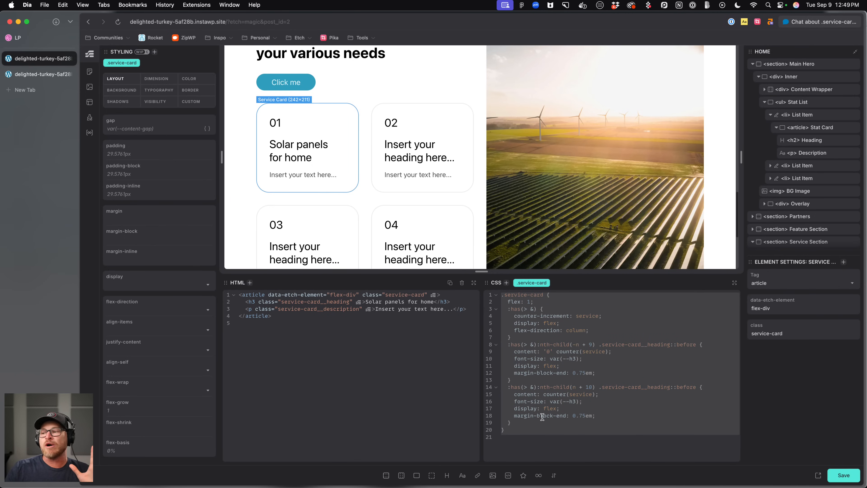
pyautogui.click(535, 431)
pyautogui.moveTo(533, 423); pyautogui.dragTo(510, 341)
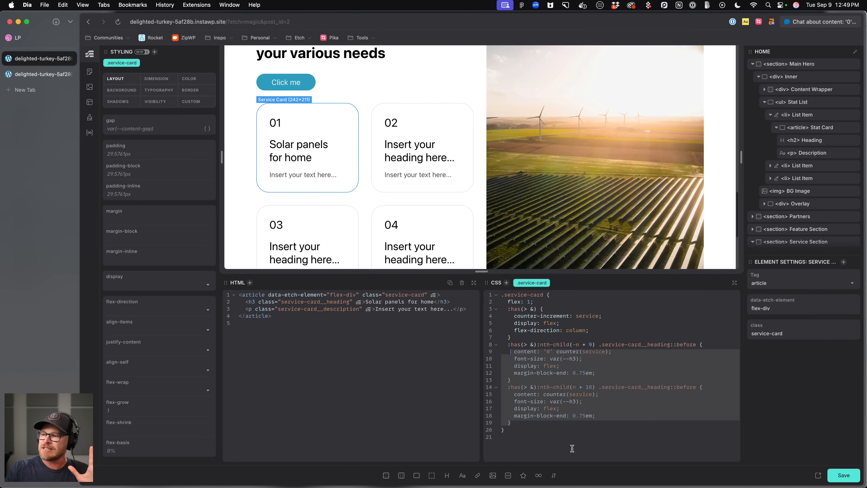
pyautogui.click(543, 423)
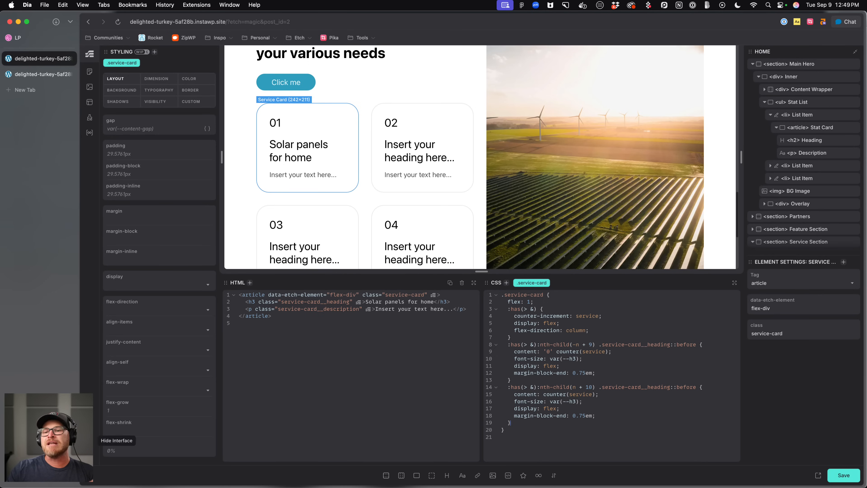
# Turn off Style Inputs and highlight the service card's nested CSS rules.
pyautogui.click(94, 430)
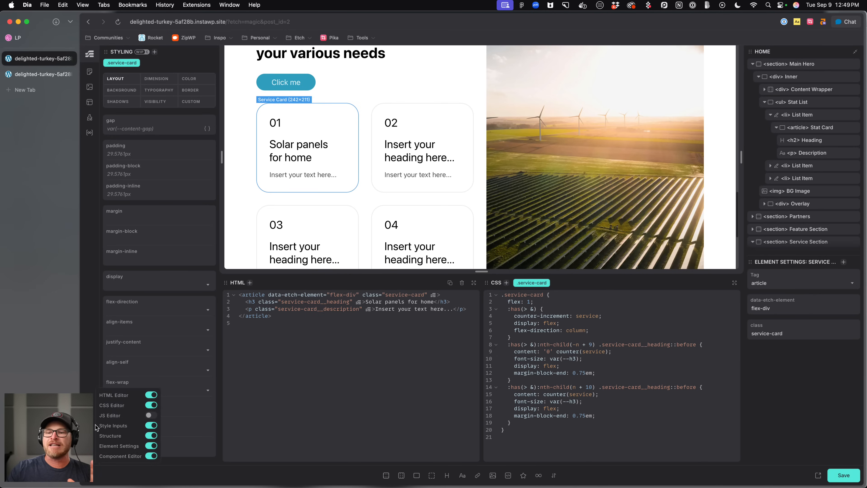
pyautogui.click(153, 425)
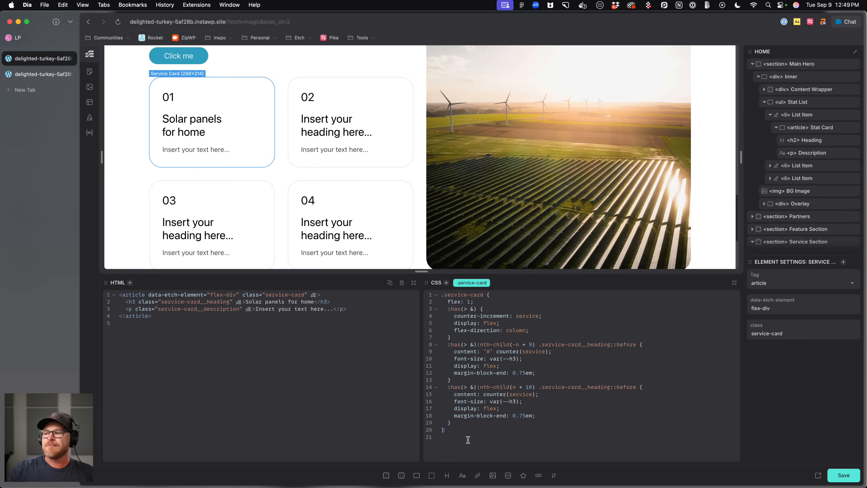
pyautogui.click(468, 424)
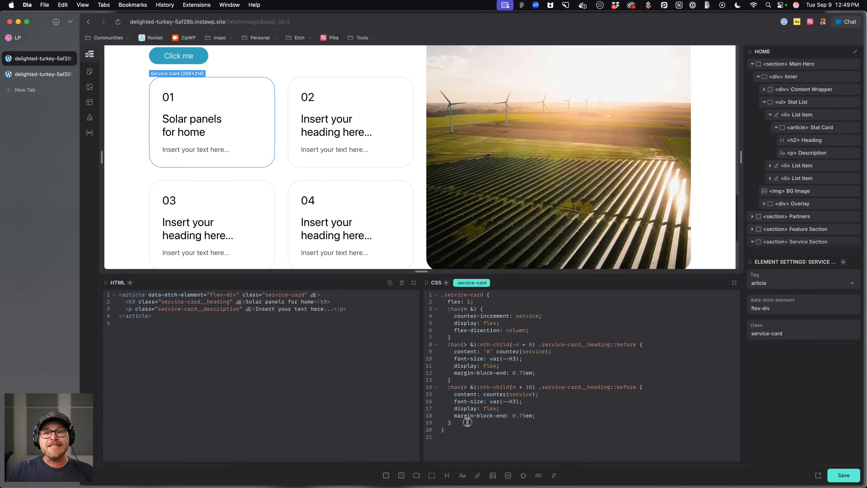
pyautogui.moveTo(467, 423); pyautogui.dragTo(444, 302)
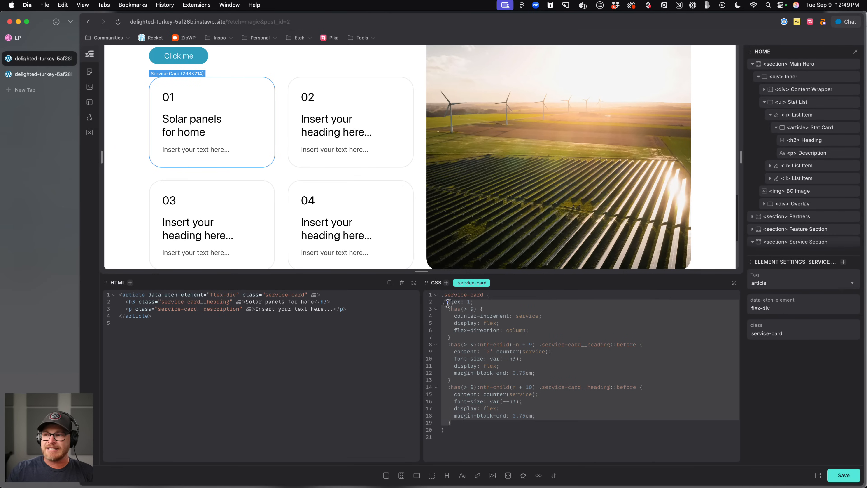
pyautogui.click(563, 440)
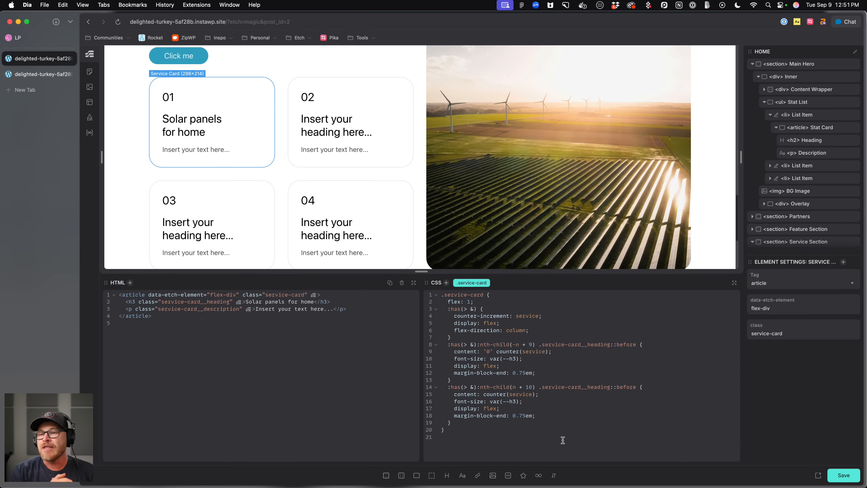
# Turn Style Inputs back on to show the Styling panel.
pyautogui.click(92, 425)
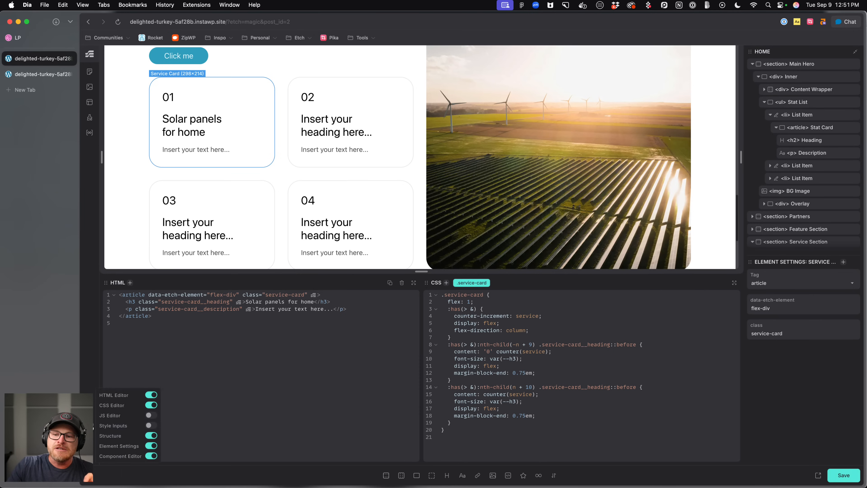
pyautogui.click(151, 425)
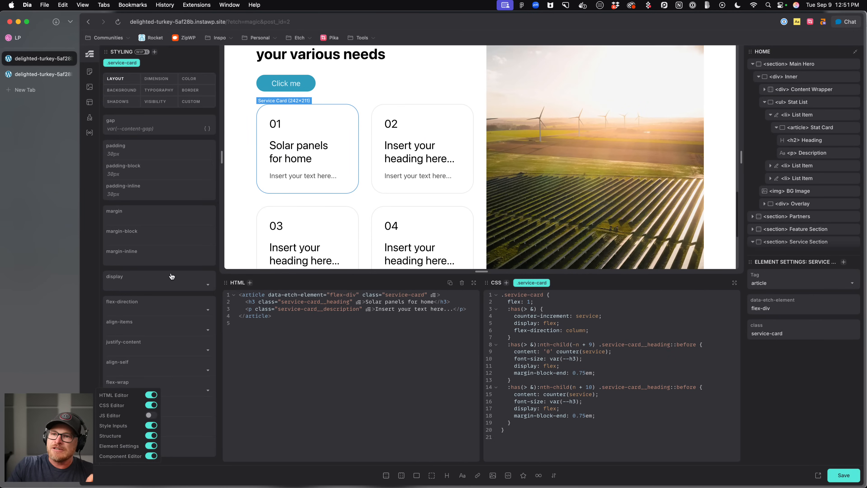
pyautogui.click(574, 297)
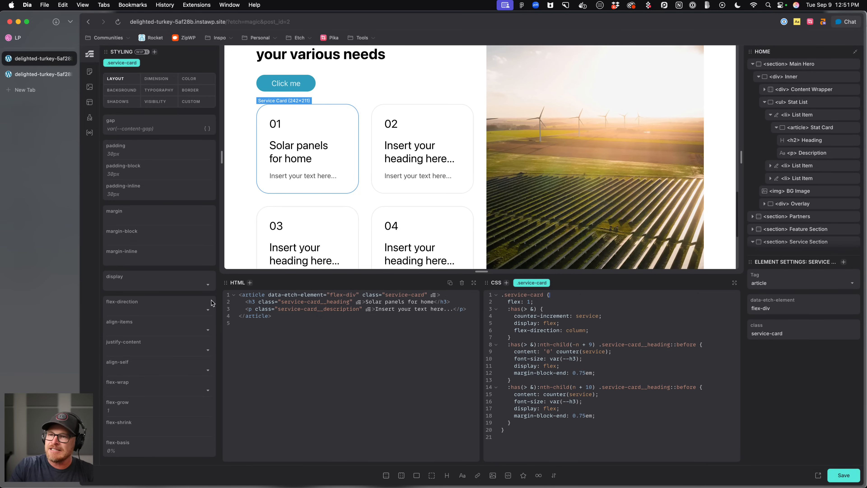
# Select the service section's content wrapper and add the class service-section__content-wrapper to it.
pyautogui.click(367, 200)
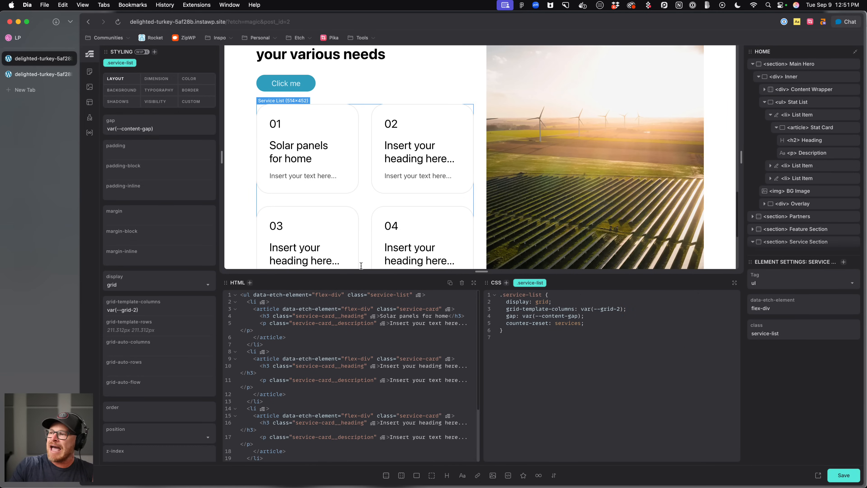
pyautogui.click(367, 115)
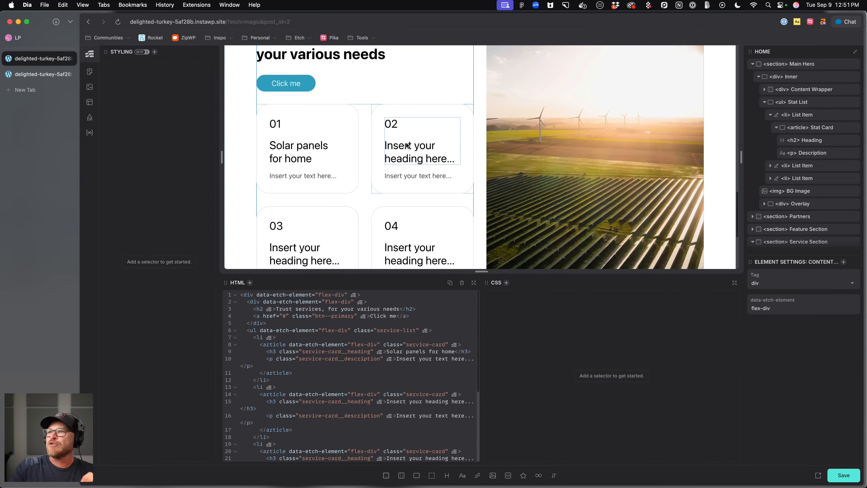
pyautogui.scroll(3, 403, 174)
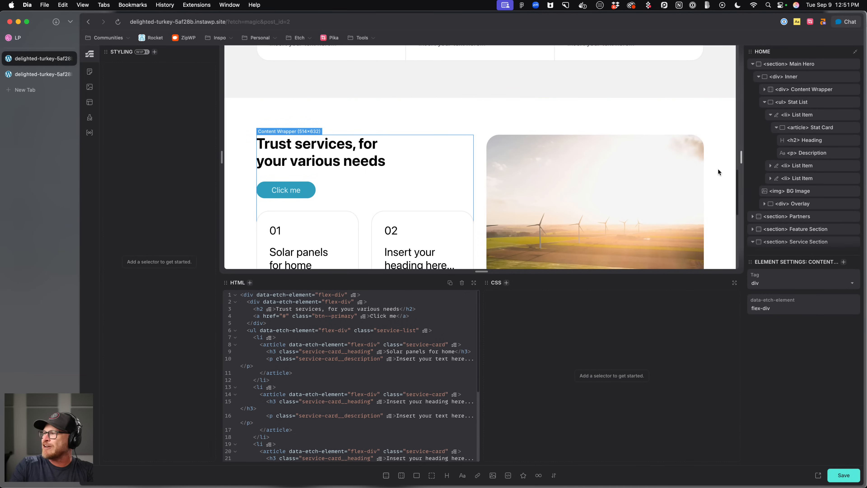
pyautogui.scroll(-1, 861, 160)
pyautogui.scroll(-5, 809, 169)
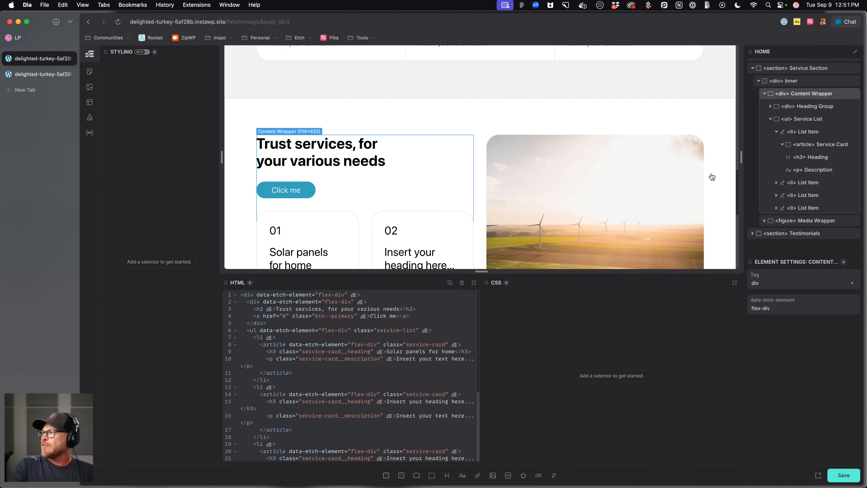
pyautogui.press('super+period')
pyautogui.write('.service')
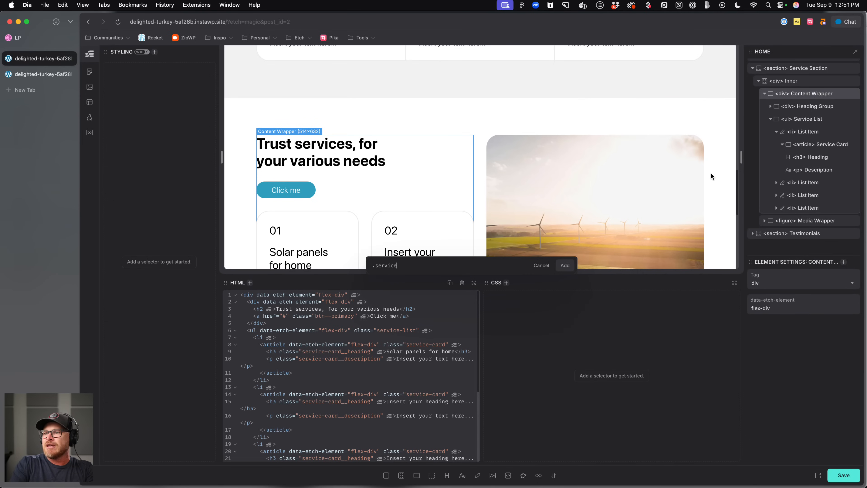
pyautogui.write('-section__content-wrapper')
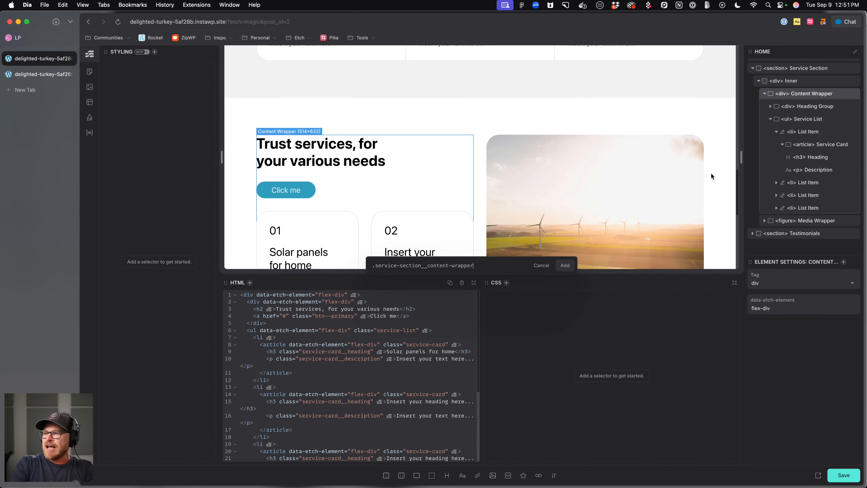
pyautogui.press('Return')
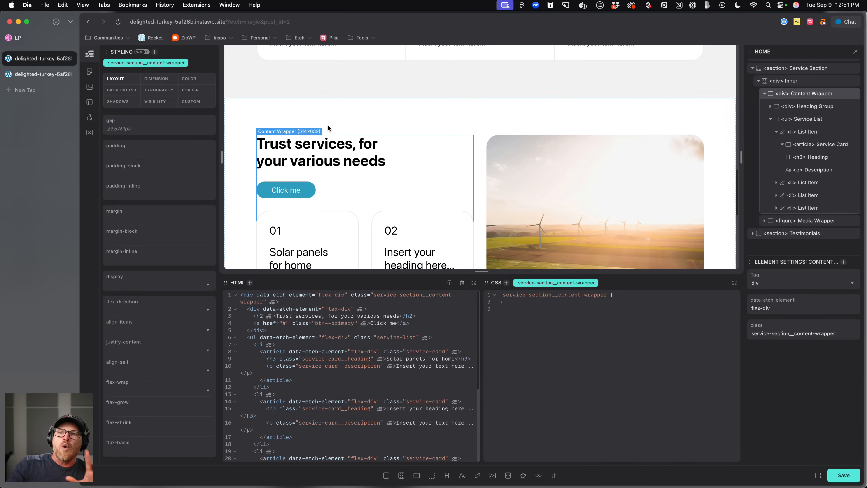
# Set the content wrapper's background colour to var(--base).
pyautogui.click(189, 79)
pyautogui.click(155, 146)
pyautogui.write('var(--base)')
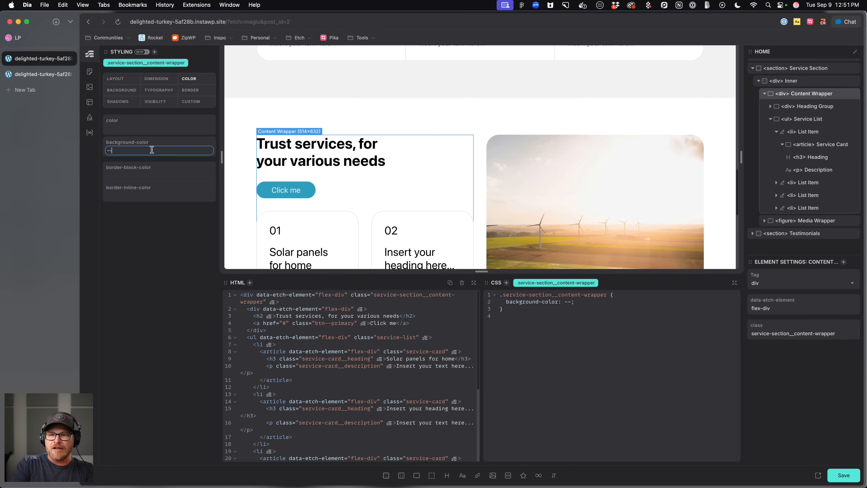
pyautogui.scroll(-2, 441, 175)
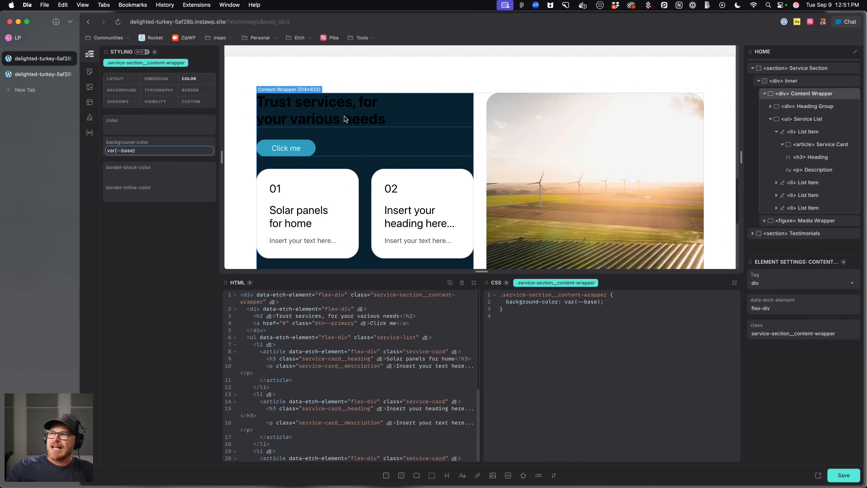
# Change the content wrapper's background variable to --base-light in the CSS editor.
pyautogui.moveTo(625, 302); pyautogui.dragTo(518, 307)
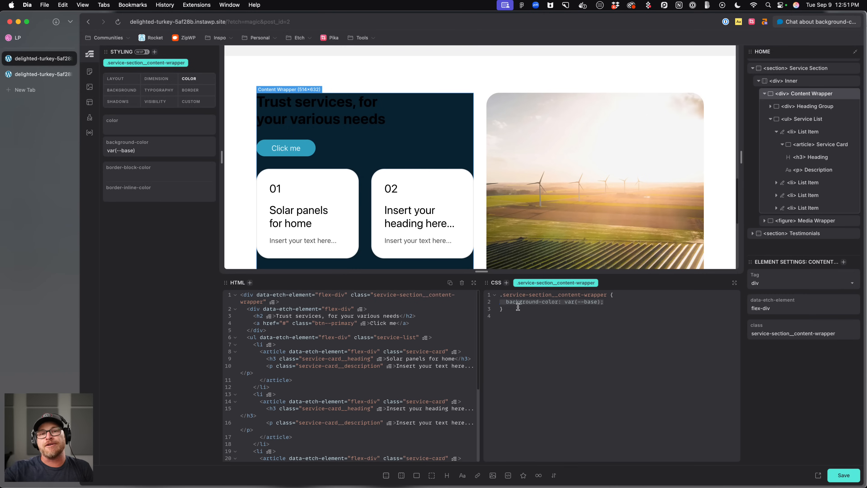
pyautogui.click(587, 319)
pyautogui.moveTo(610, 301); pyautogui.dragTo(501, 298)
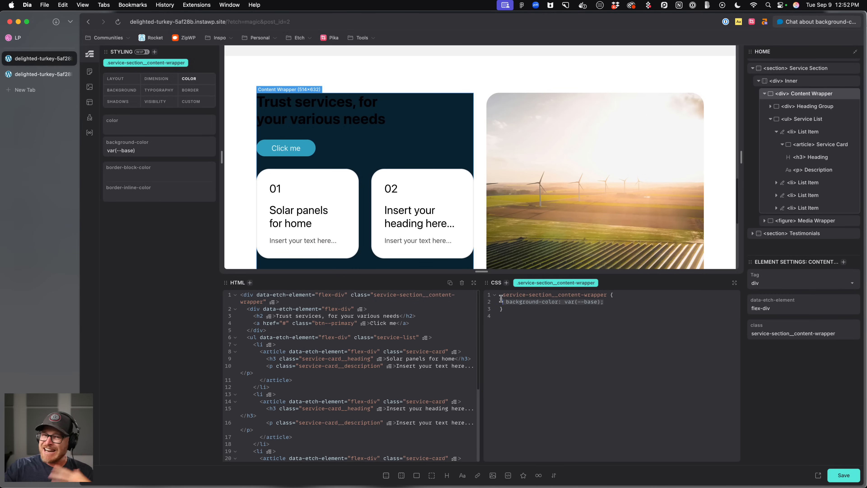
pyautogui.click(577, 320)
pyautogui.moveTo(585, 302); pyautogui.dragTo(597, 302)
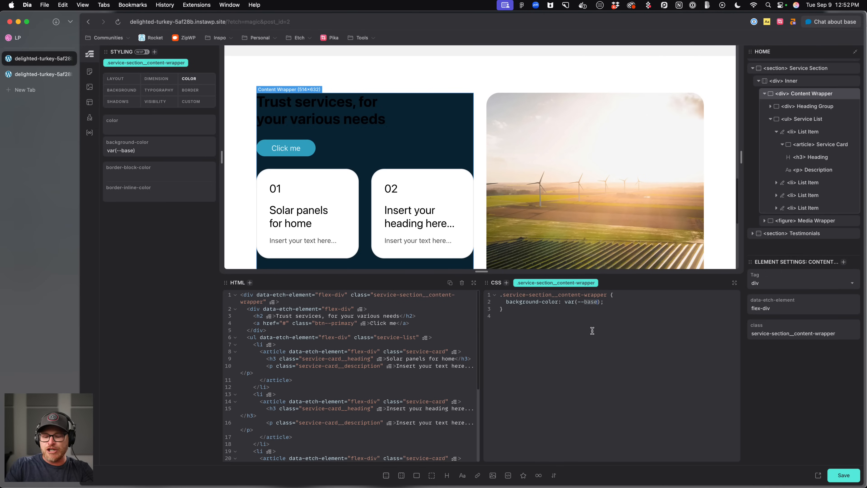
pyautogui.write('base-light')
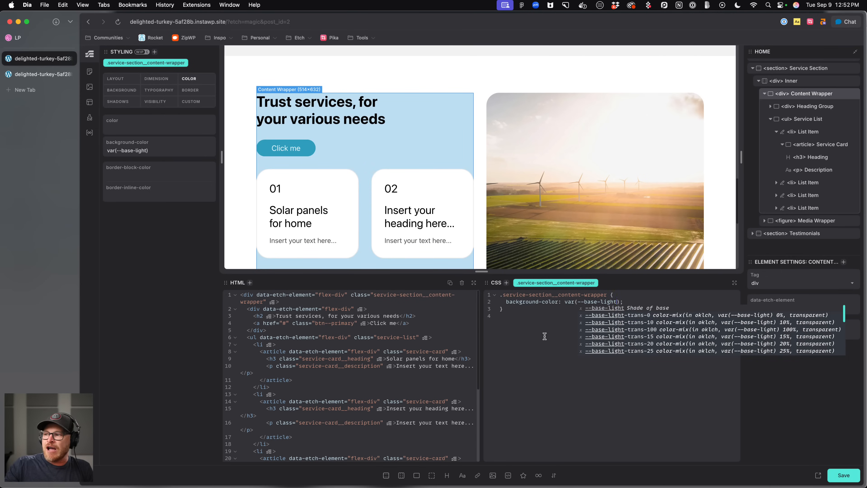
pyautogui.press('Escape')
# Set the content wrapper's background colour to var(--neutral-ultra-light).
pyautogui.click(107, 150)
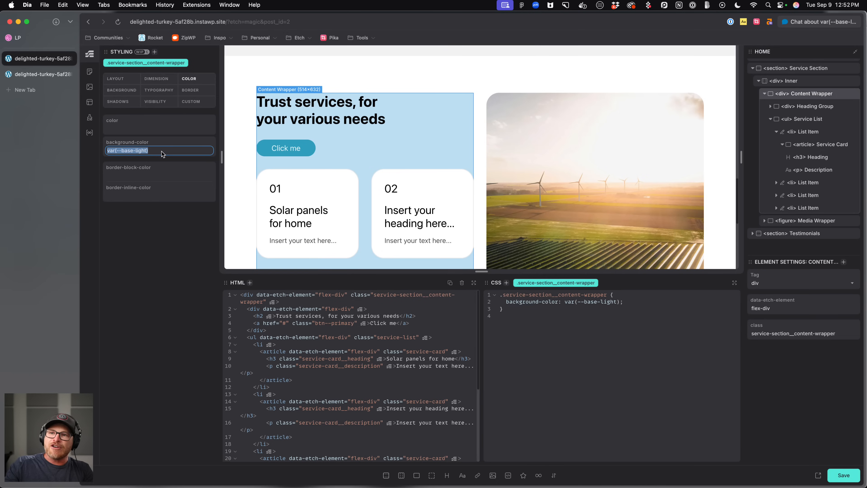
pyautogui.write('--neutral-ultra-light')
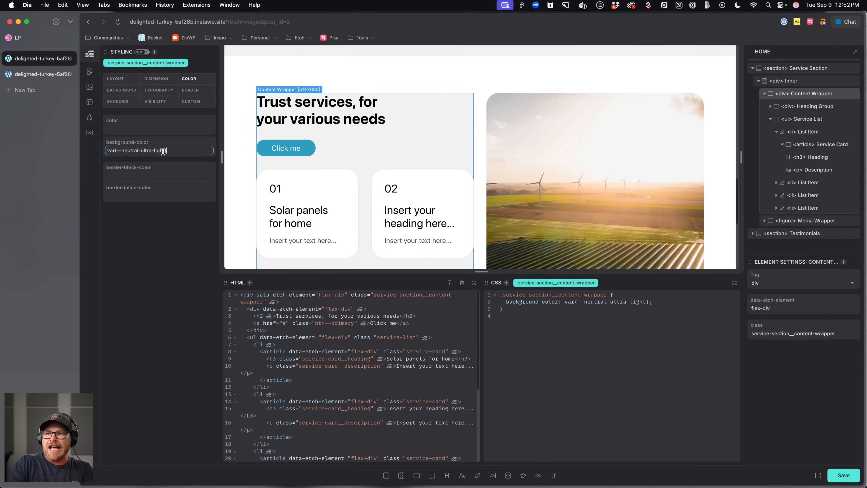
pyautogui.click(561, 302)
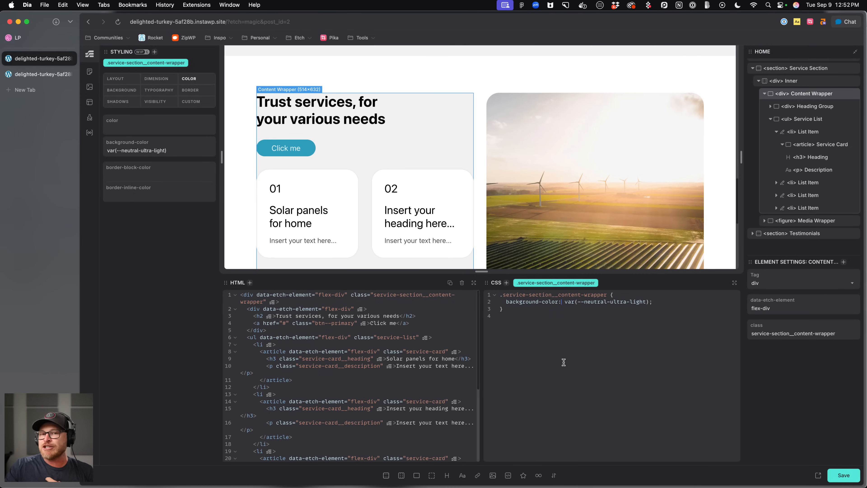
pyautogui.moveTo(694, 303); pyautogui.dragTo(509, 309)
pyautogui.click(169, 151)
pyautogui.click(170, 79)
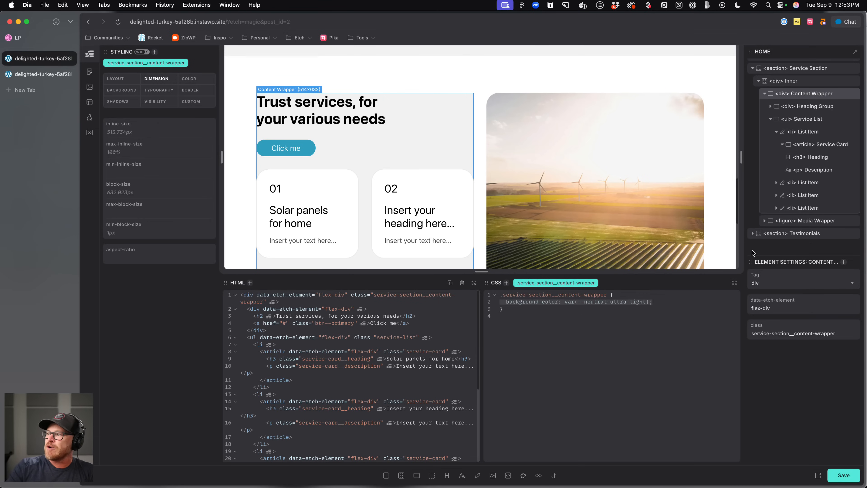
# Move the element tree panel into the left sidebar above the Styling panel and resize the stacked panels.
pyautogui.moveTo(800, 256); pyautogui.dragTo(799, 289)
pyautogui.moveTo(752, 52); pyautogui.dragTo(180, 271)
pyautogui.moveTo(106, 274); pyautogui.dragTo(119, 89)
pyautogui.moveTo(183, 256); pyautogui.dragTo(188, 190)
pyautogui.scroll(-10, 178, 121)
pyautogui.scroll(10, 180, 127)
pyautogui.moveTo(179, 193); pyautogui.dragTo(178, 233)
pyautogui.scroll(-3, 165, 116)
pyautogui.scroll(-7, 167, 289)
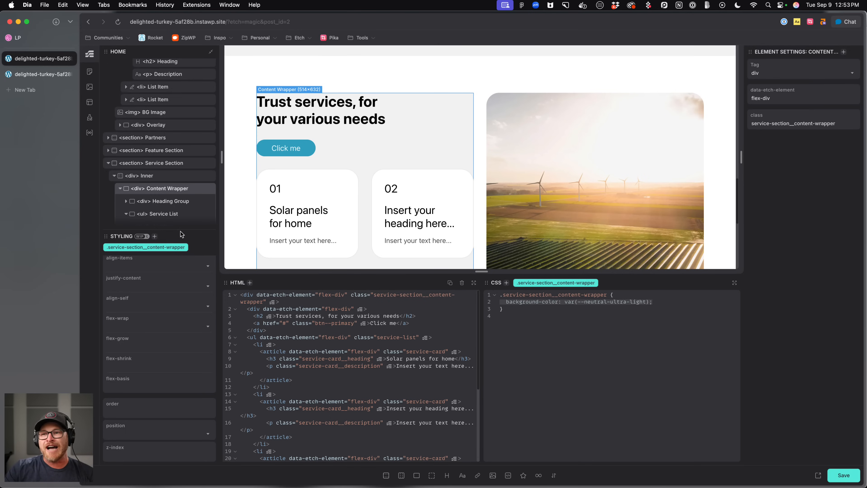
pyautogui.moveTo(182, 230); pyautogui.dragTo(182, 288)
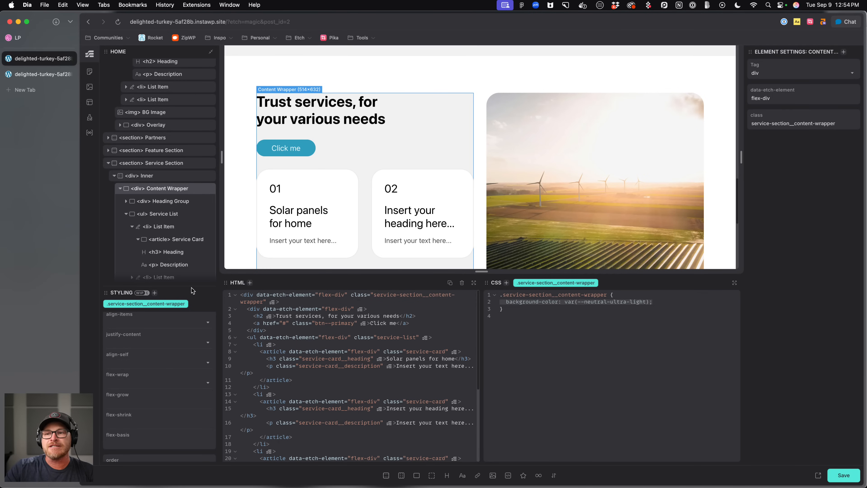
pyautogui.moveTo(192, 287); pyautogui.dragTo(190, 259)
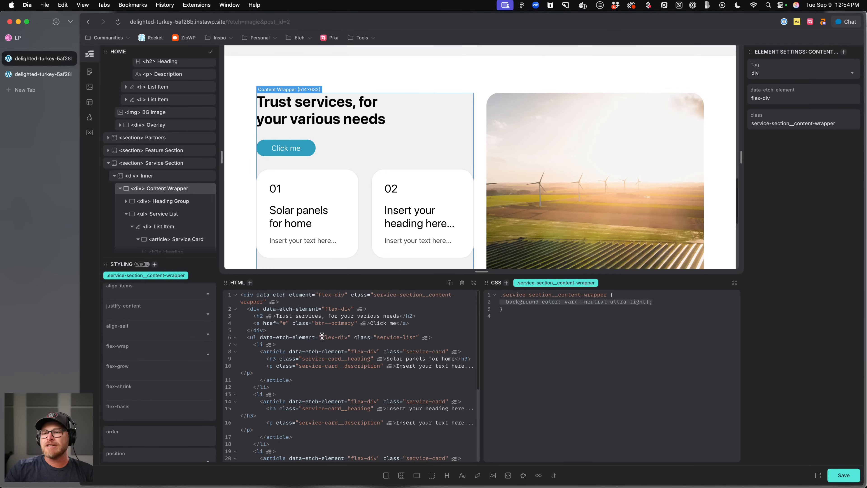
pyautogui.scroll(-5, 313, 347)
pyautogui.scroll(5, 313, 348)
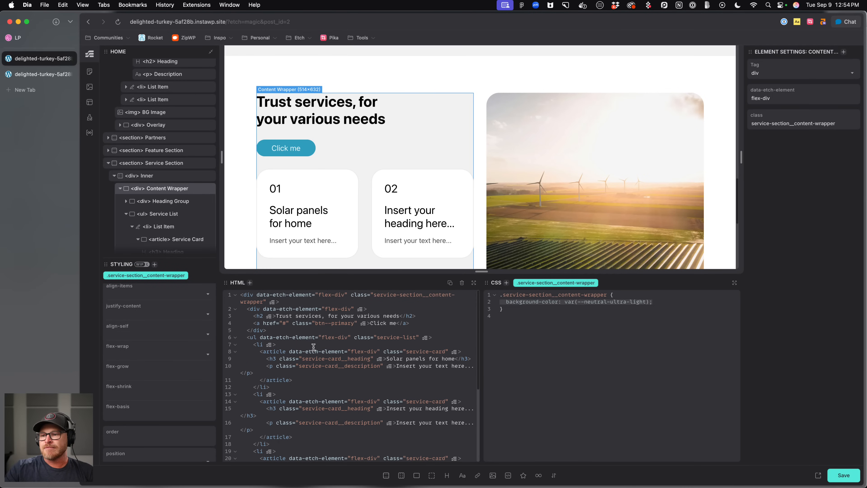